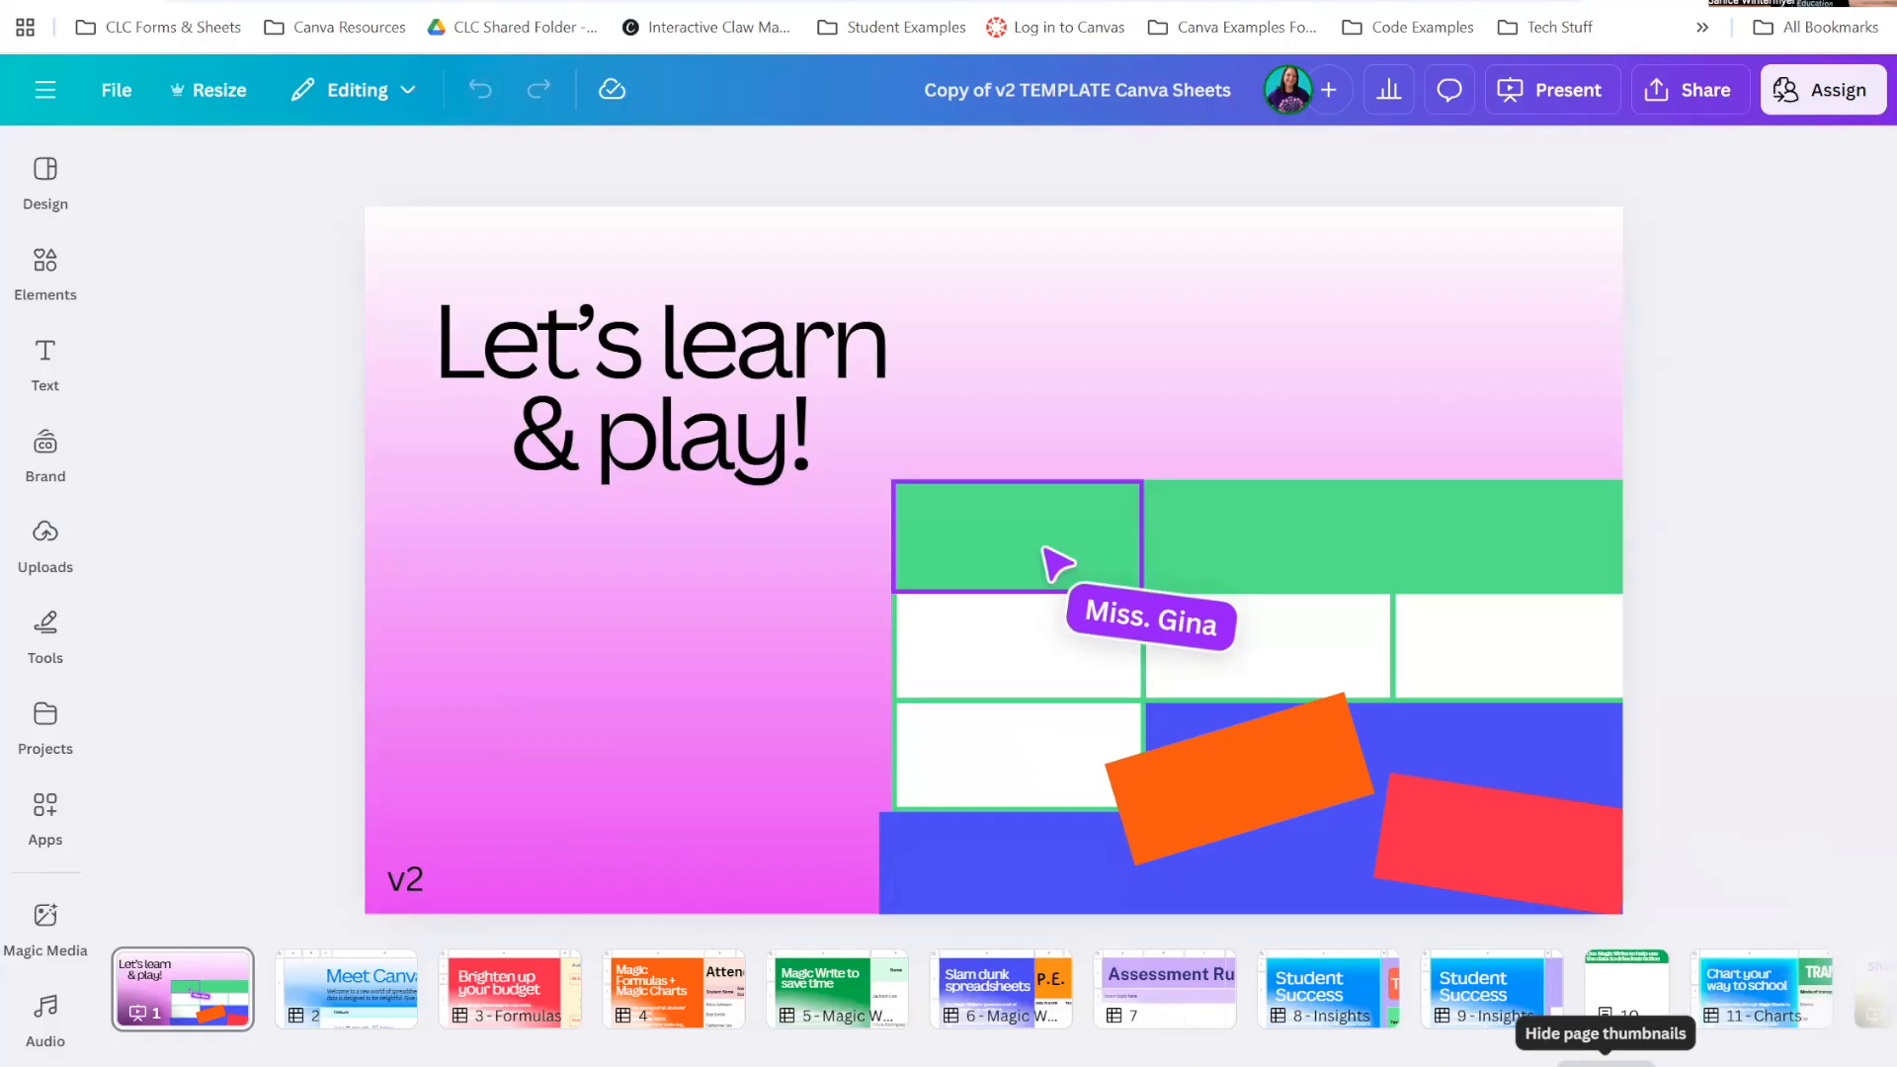
# Hide and restore the page thumbnails, and open page 2, Meet Canva Sheets
pyautogui.click(1605, 1063)
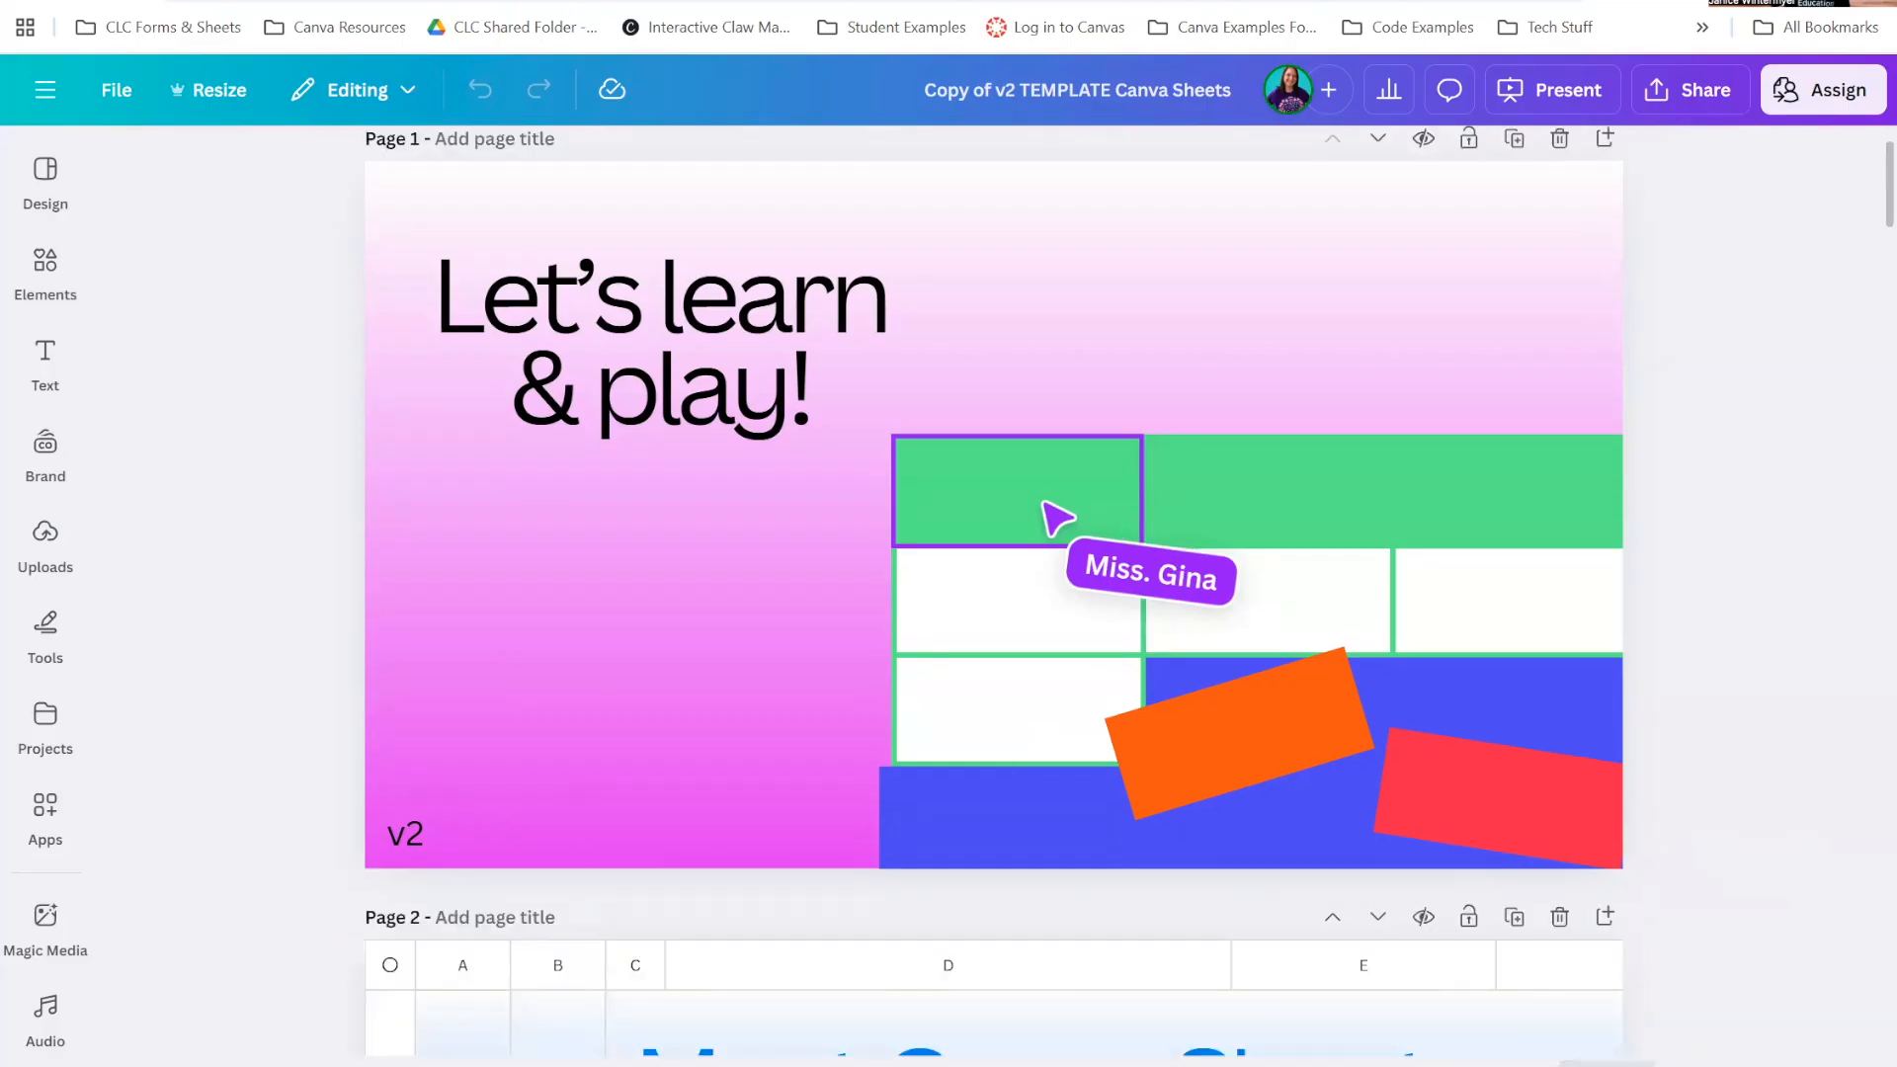
pyautogui.click(1604, 1063)
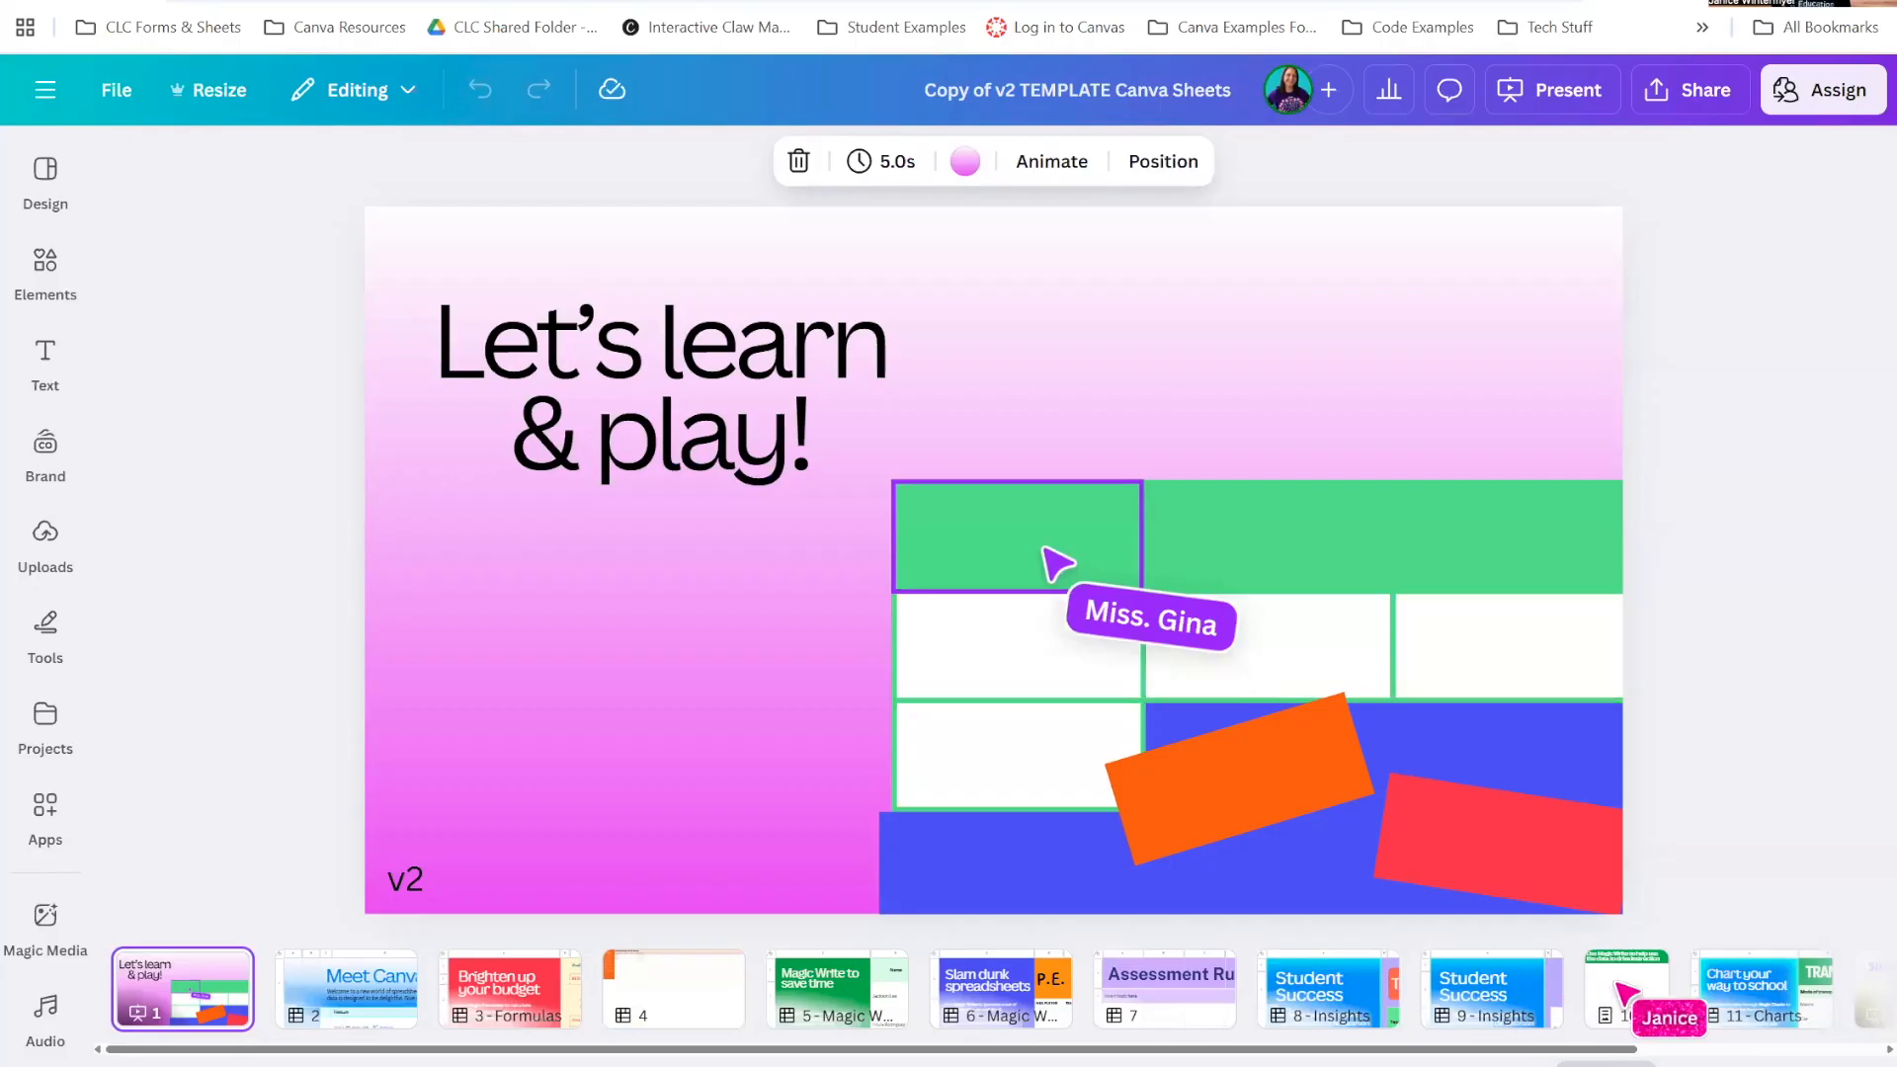
pyautogui.click(340, 1000)
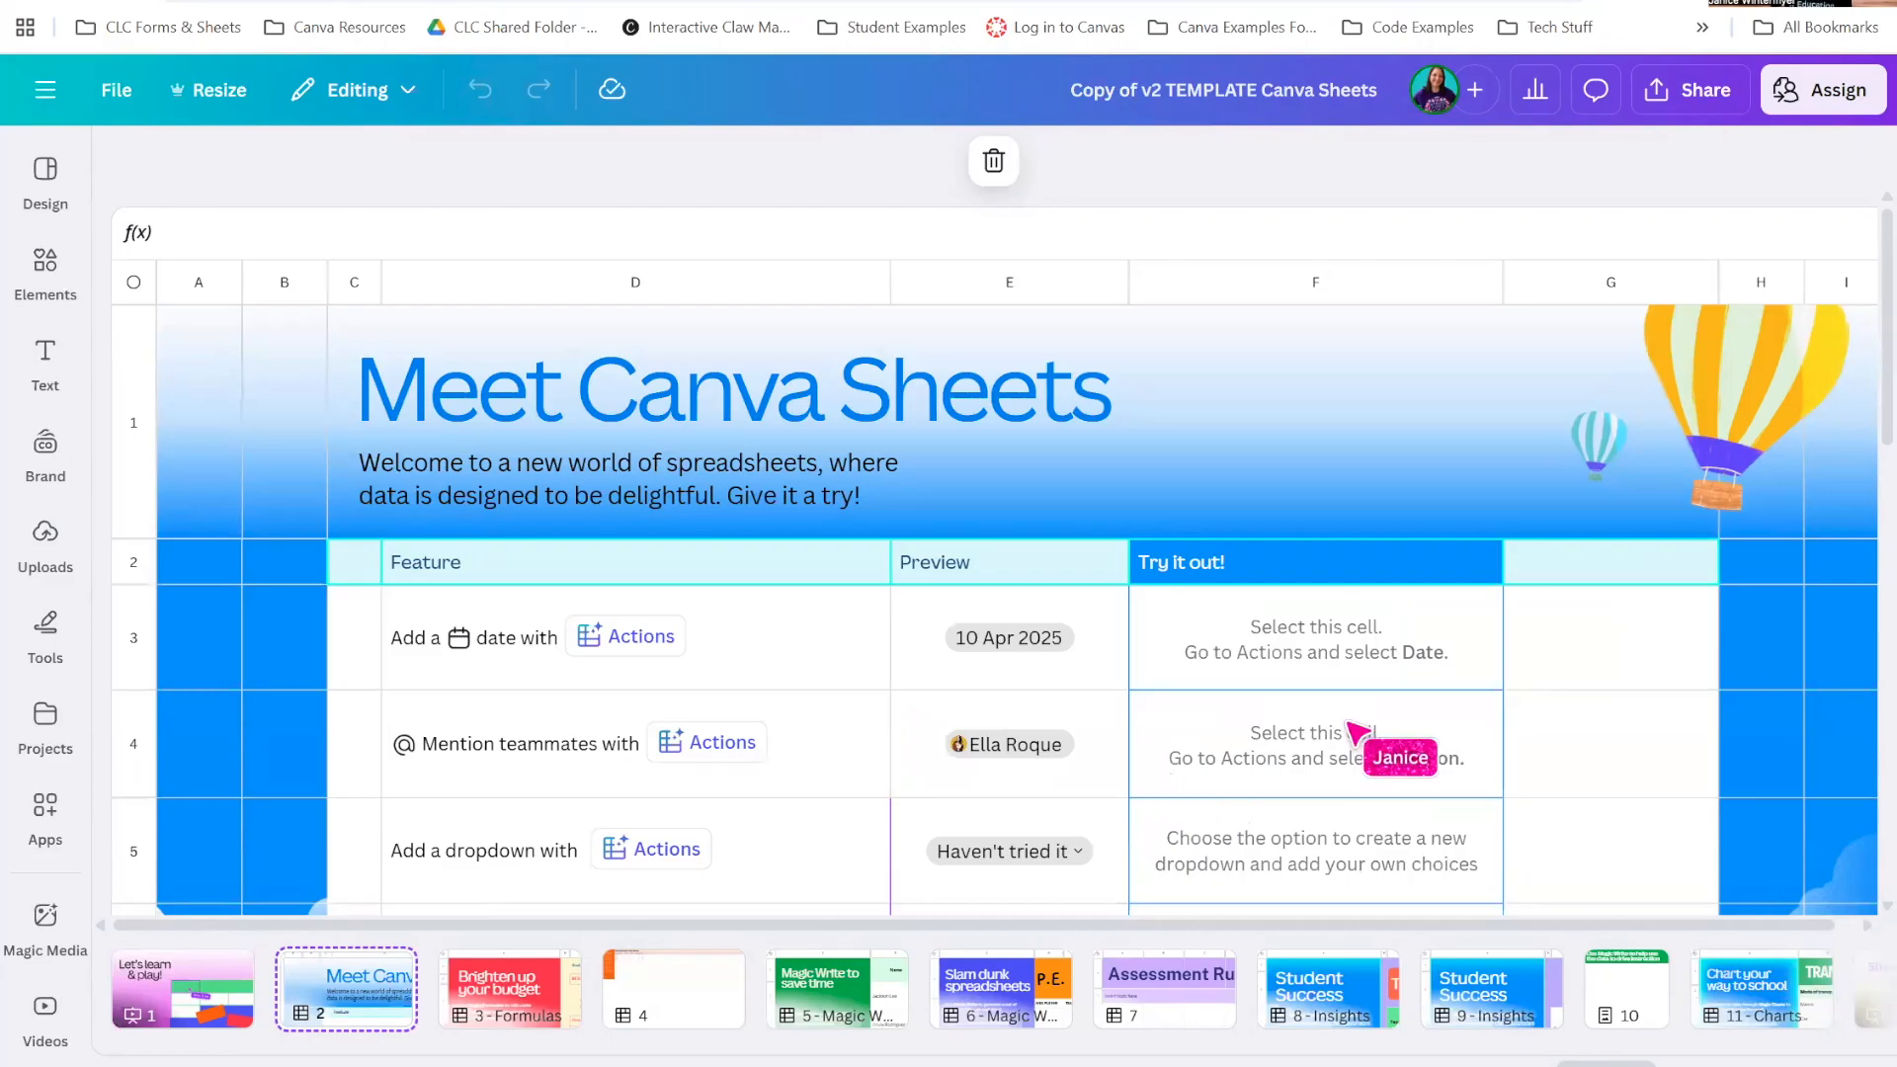
# Look through the Meet Canva Sheets page, including its feature table, bonus riddle activity and illustrations
pyautogui.click(1802, 442)
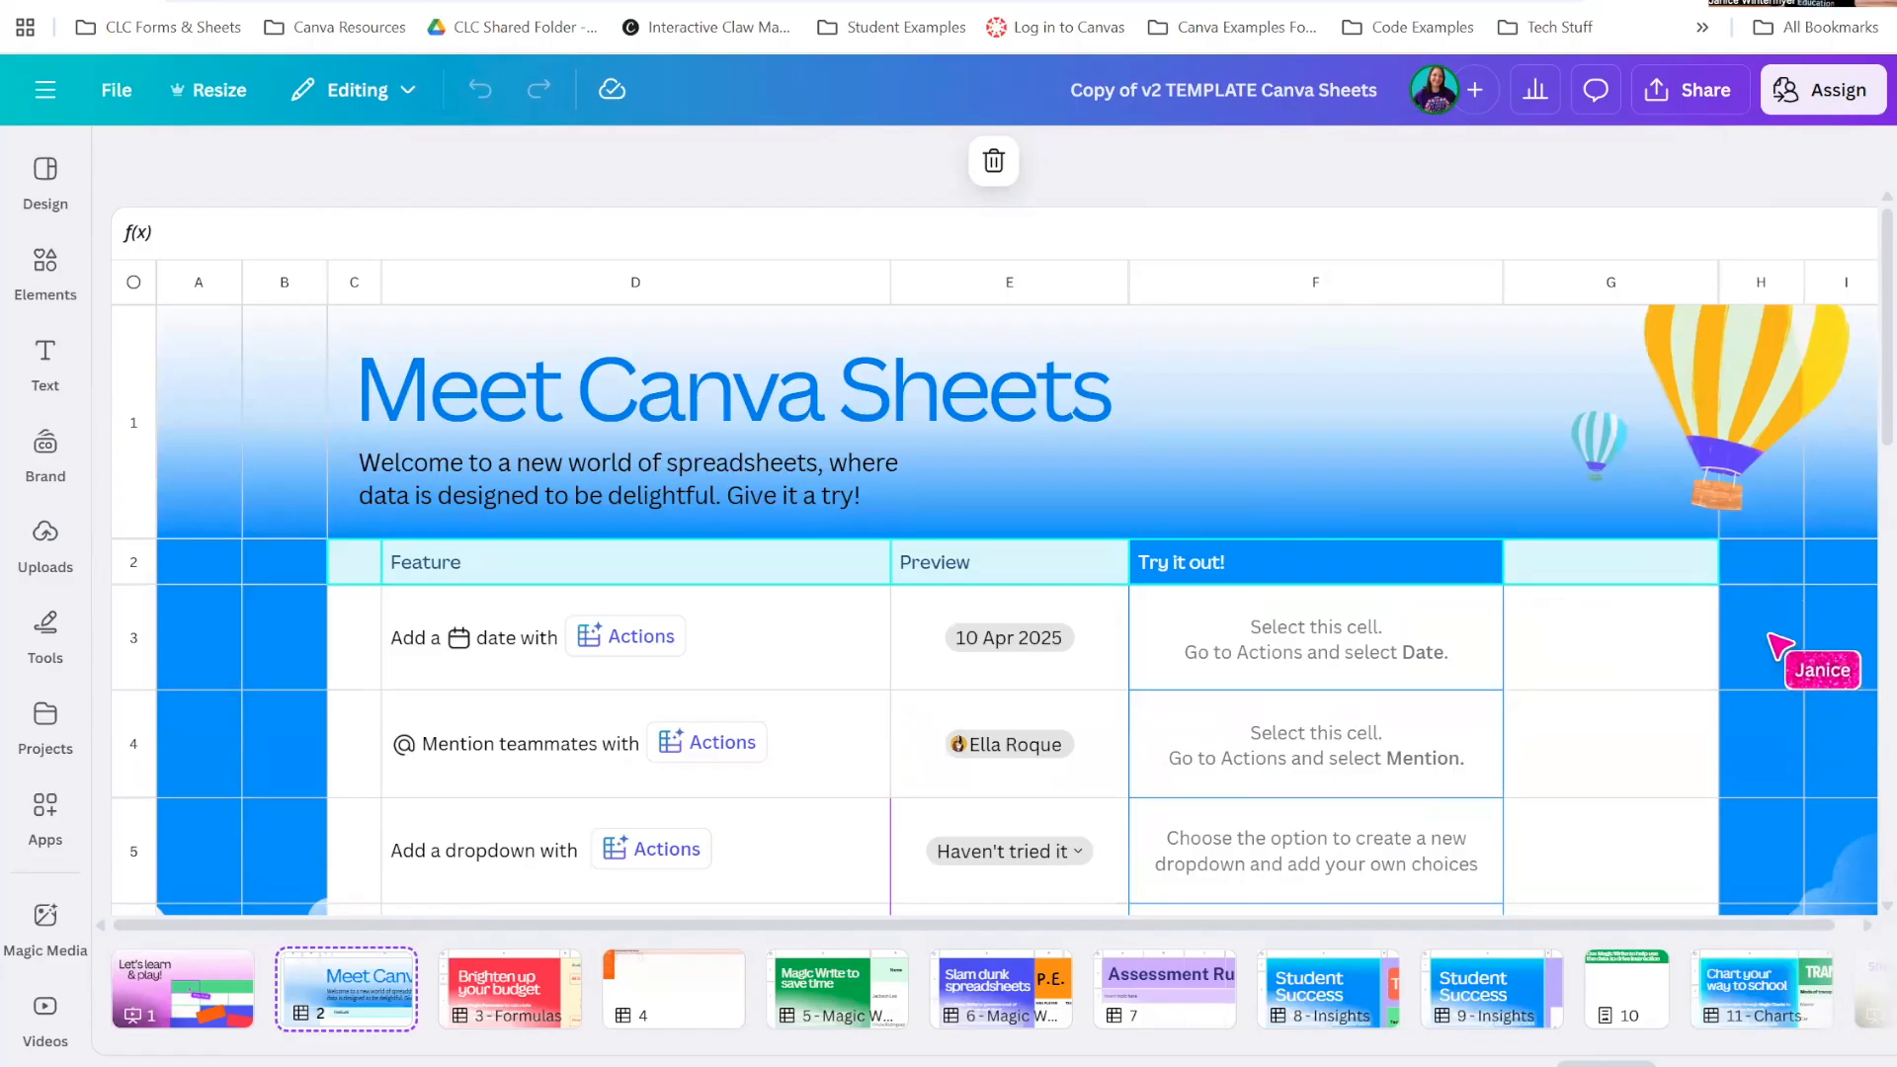
pyautogui.scroll(-5, 1778, 642)
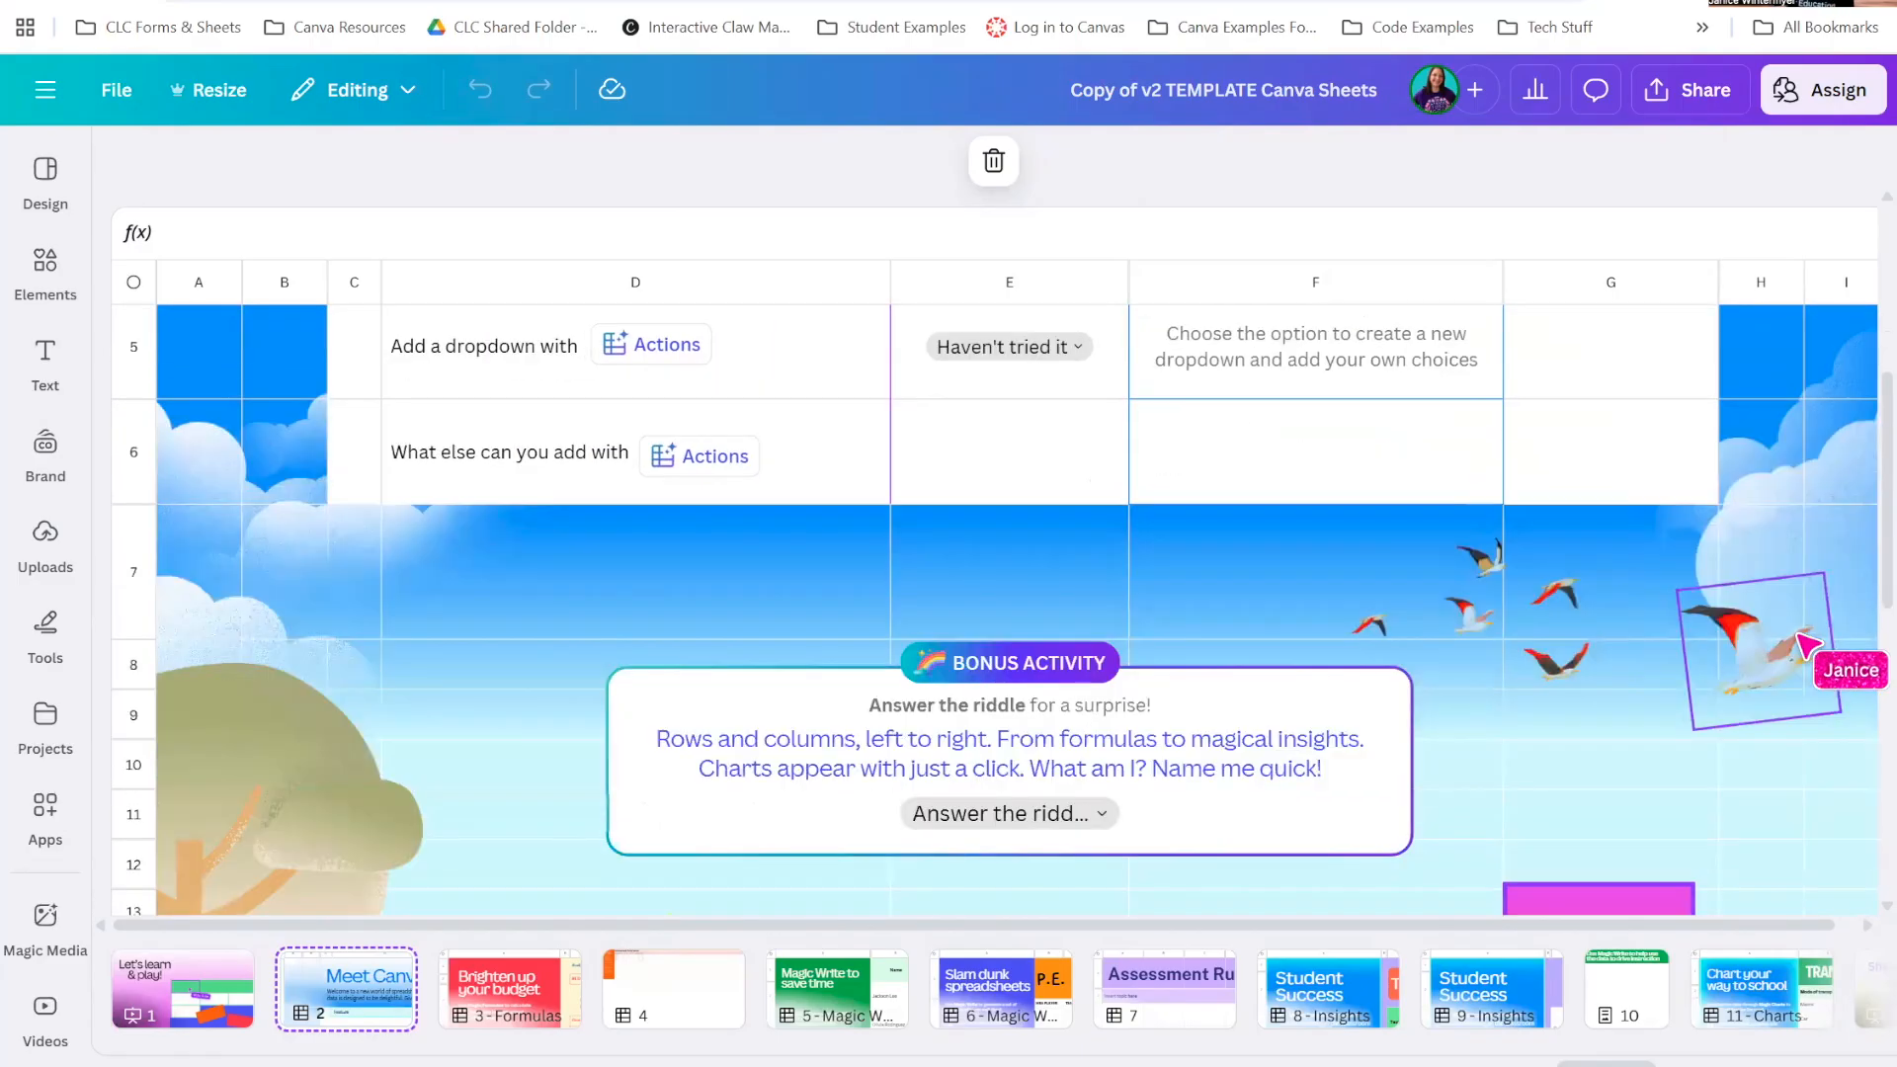
pyautogui.scroll(-6, 1807, 644)
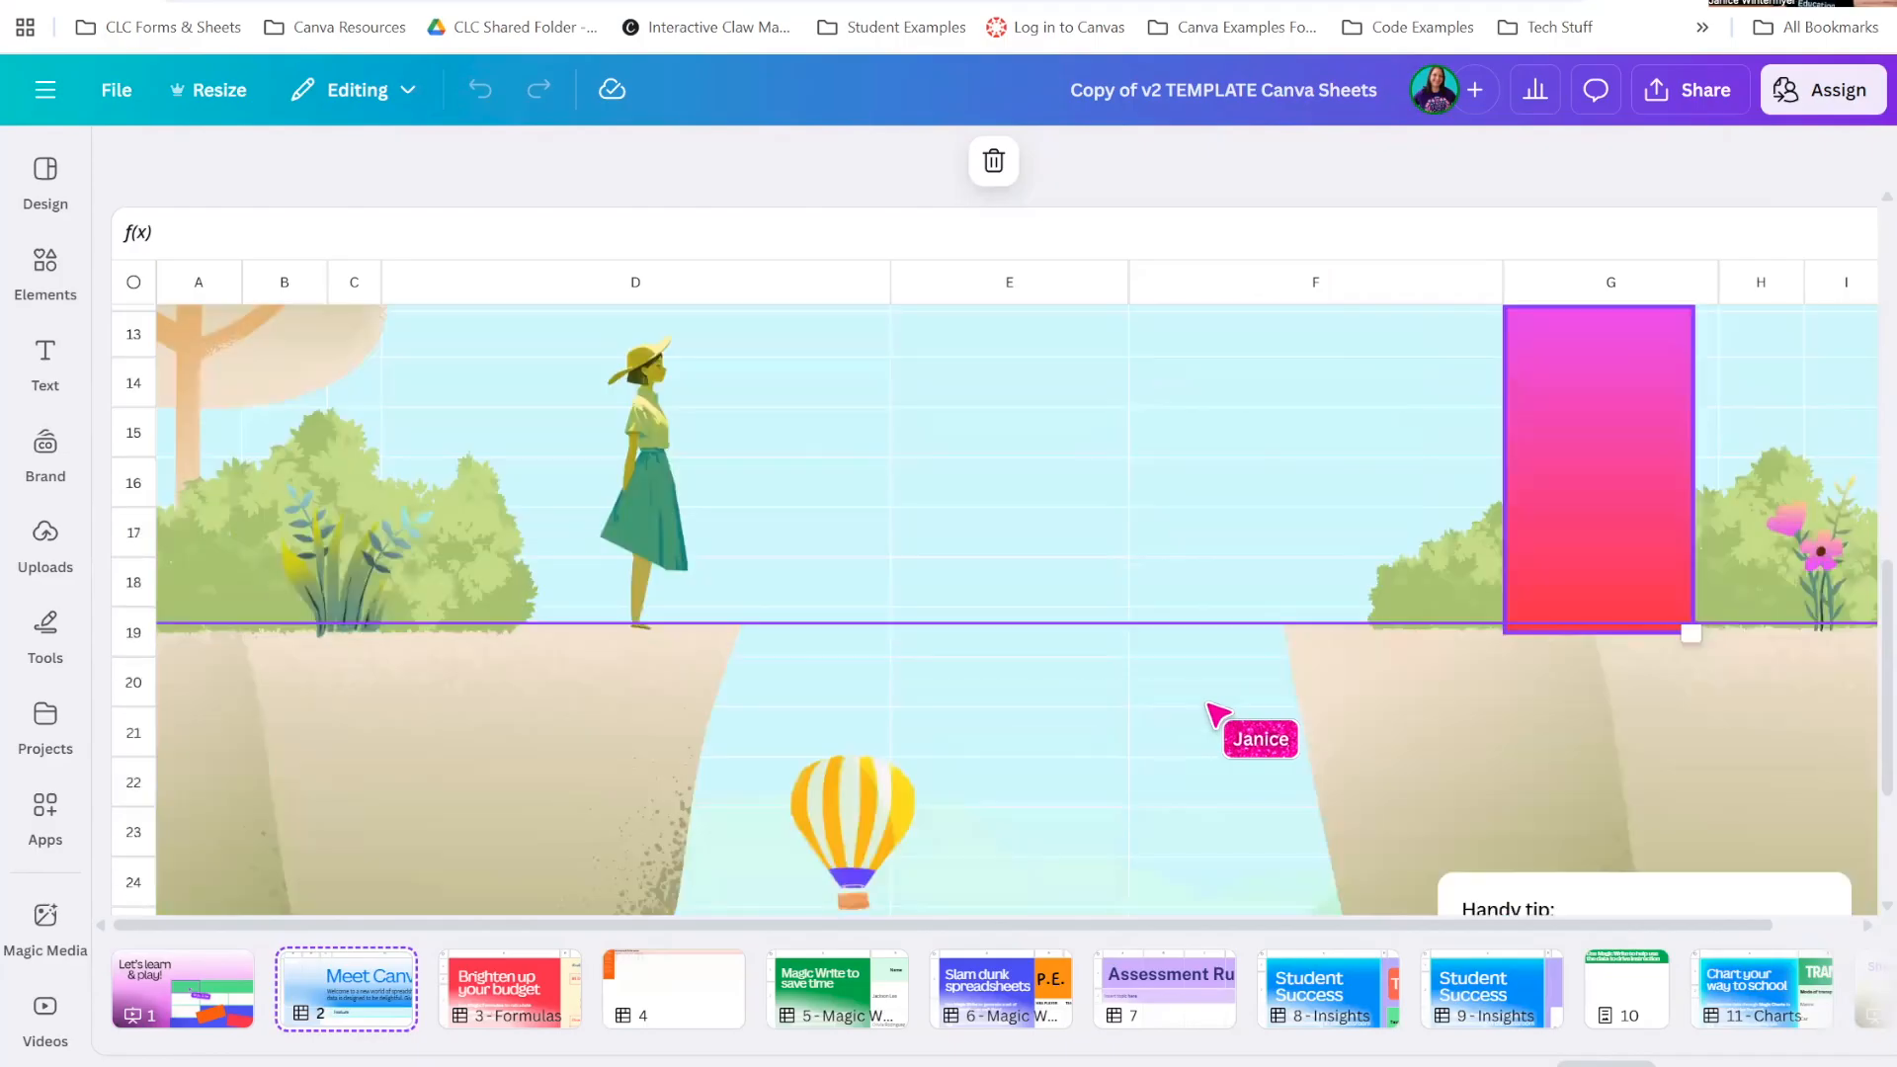
pyautogui.scroll(-3, 1220, 716)
pyautogui.scroll(2, 1285, 736)
pyautogui.scroll(6, 1680, 681)
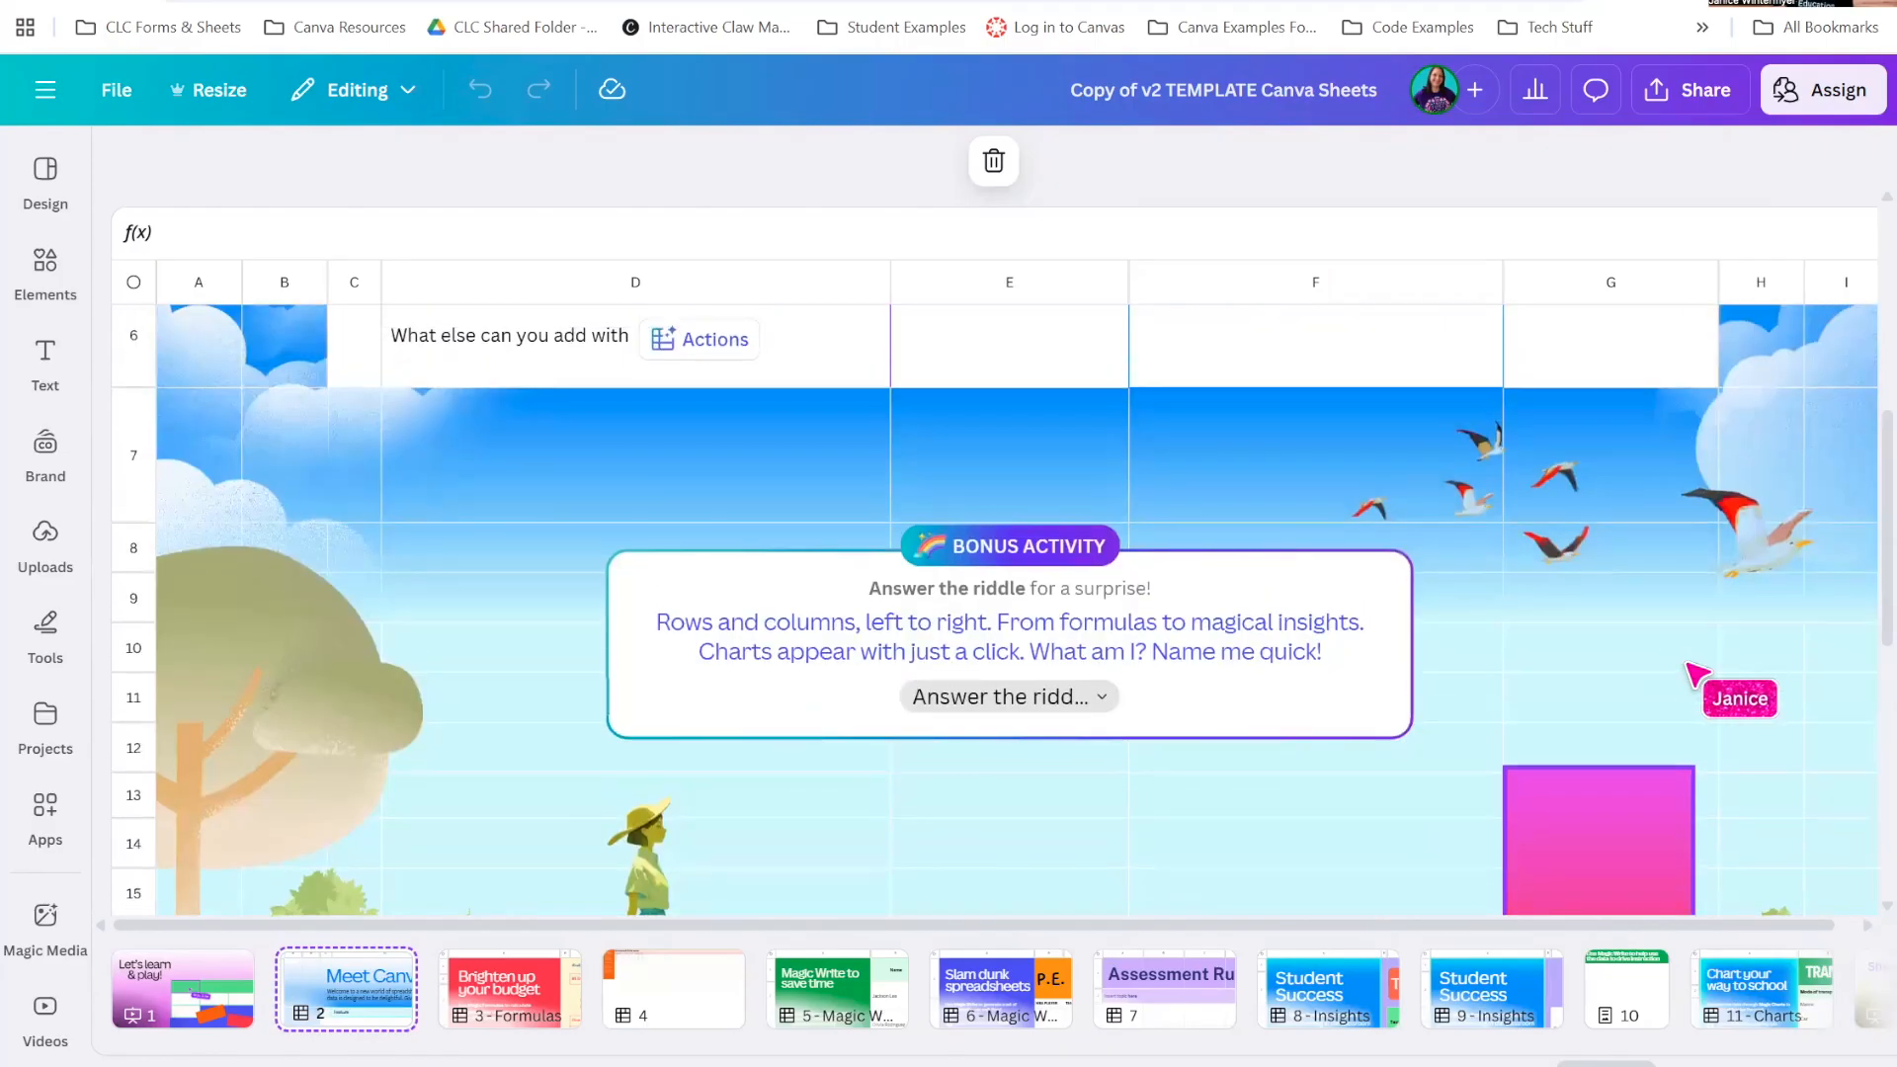
pyautogui.scroll(6, 1692, 674)
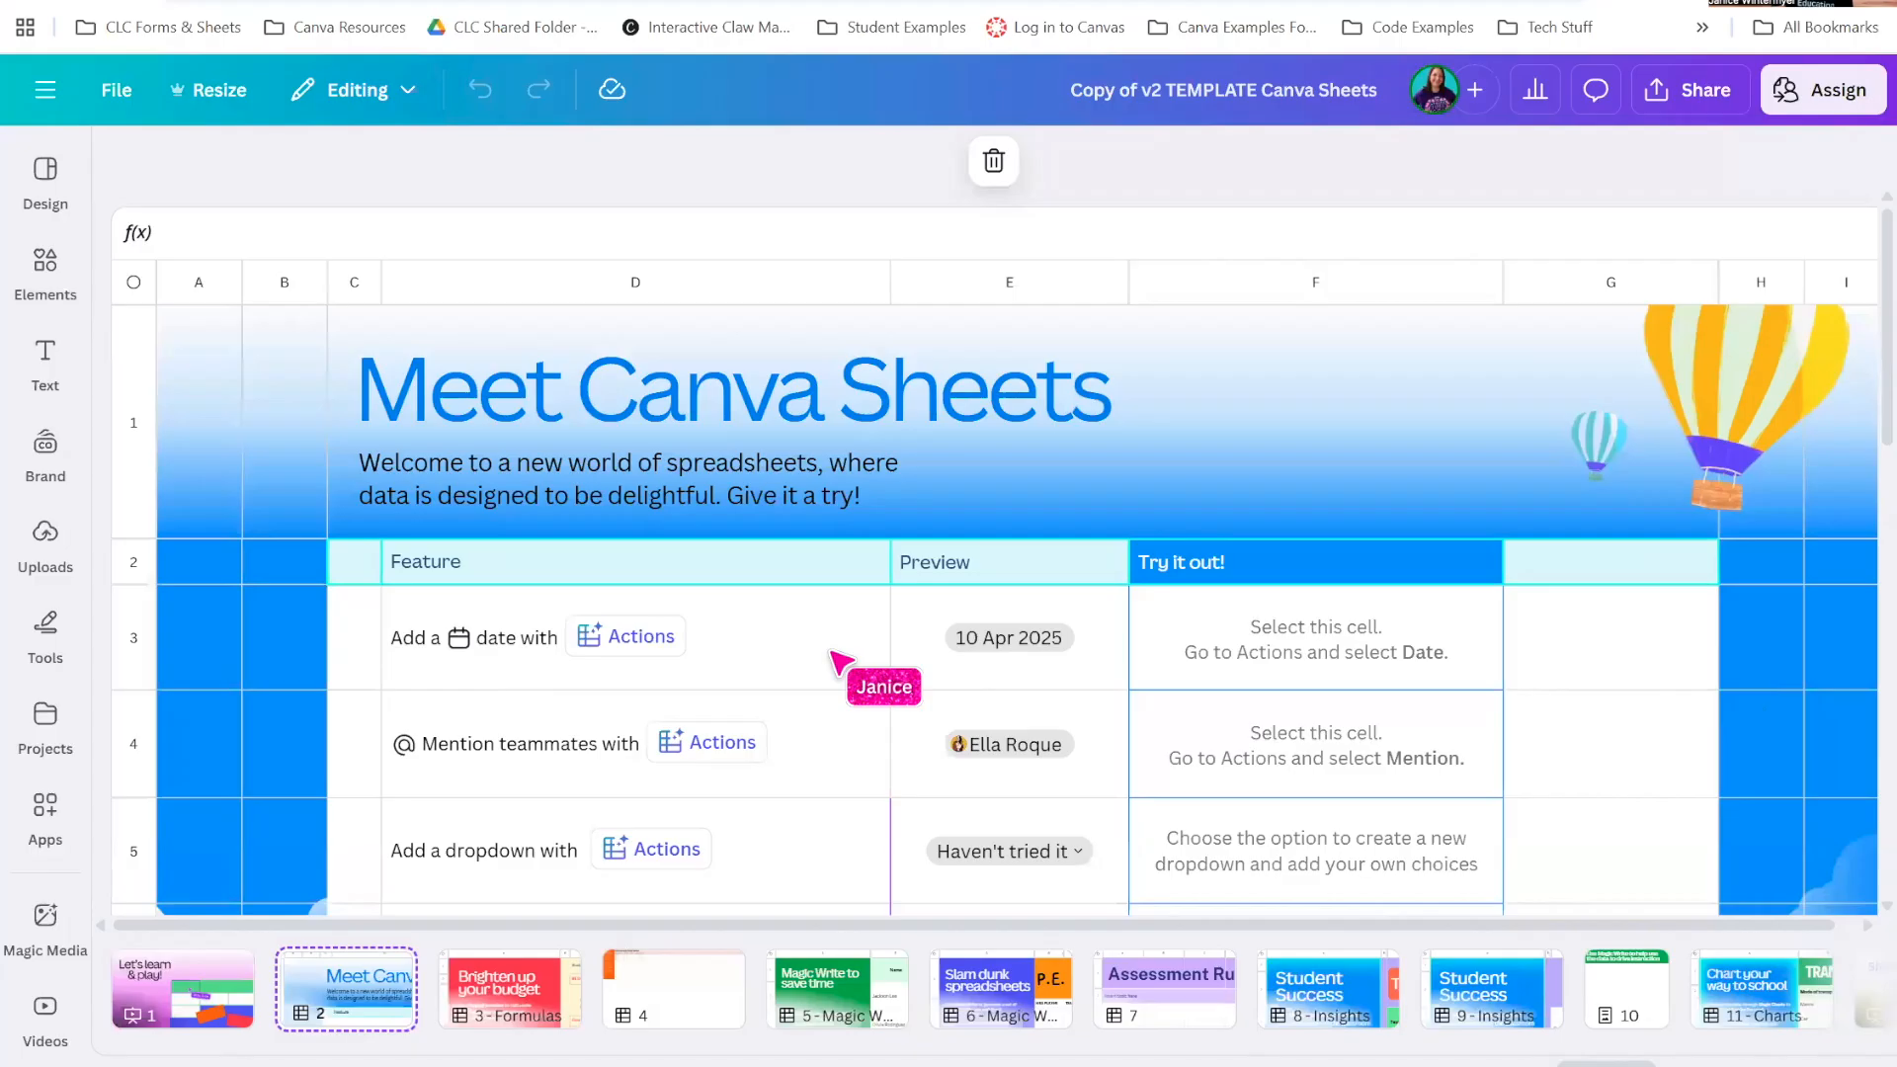
# Insert a date into cell G3 of the feature table and set it to November 19, 2025
pyautogui.scroll(-1, 833, 654)
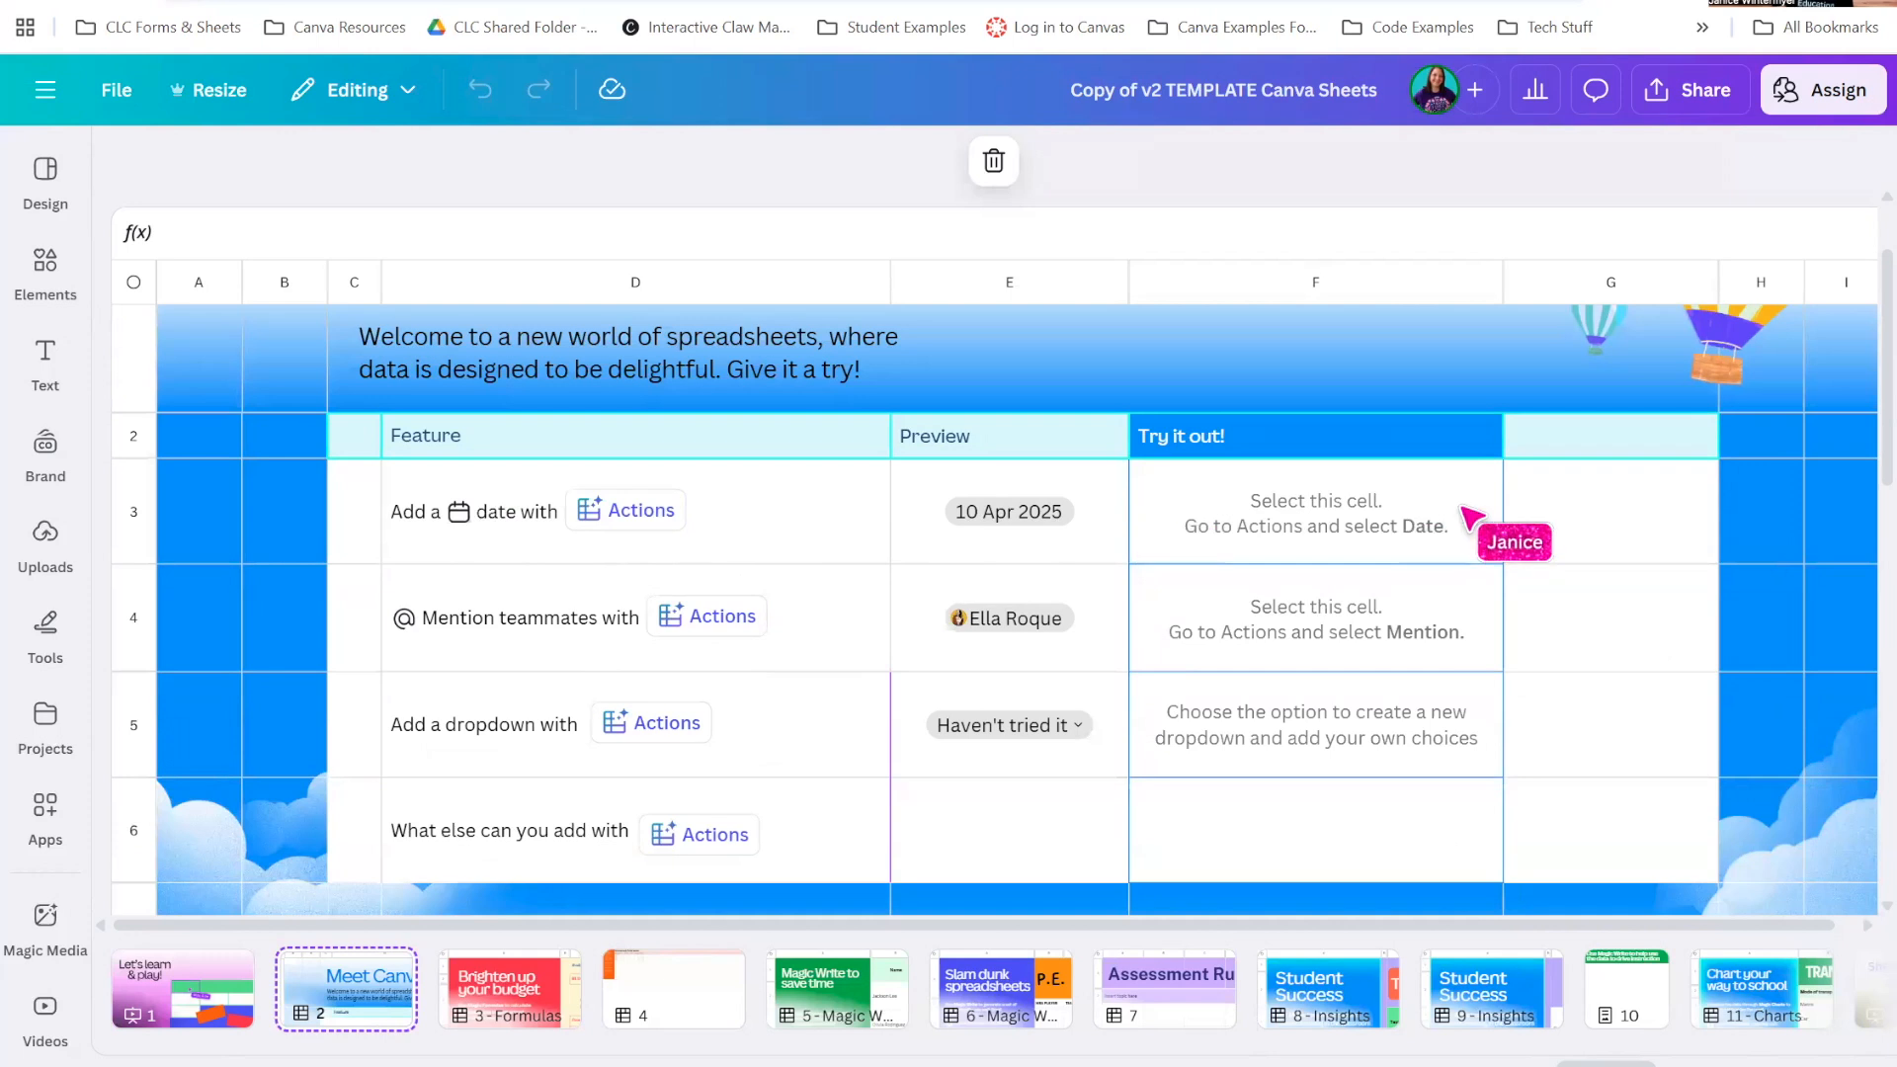
pyautogui.click(1600, 509)
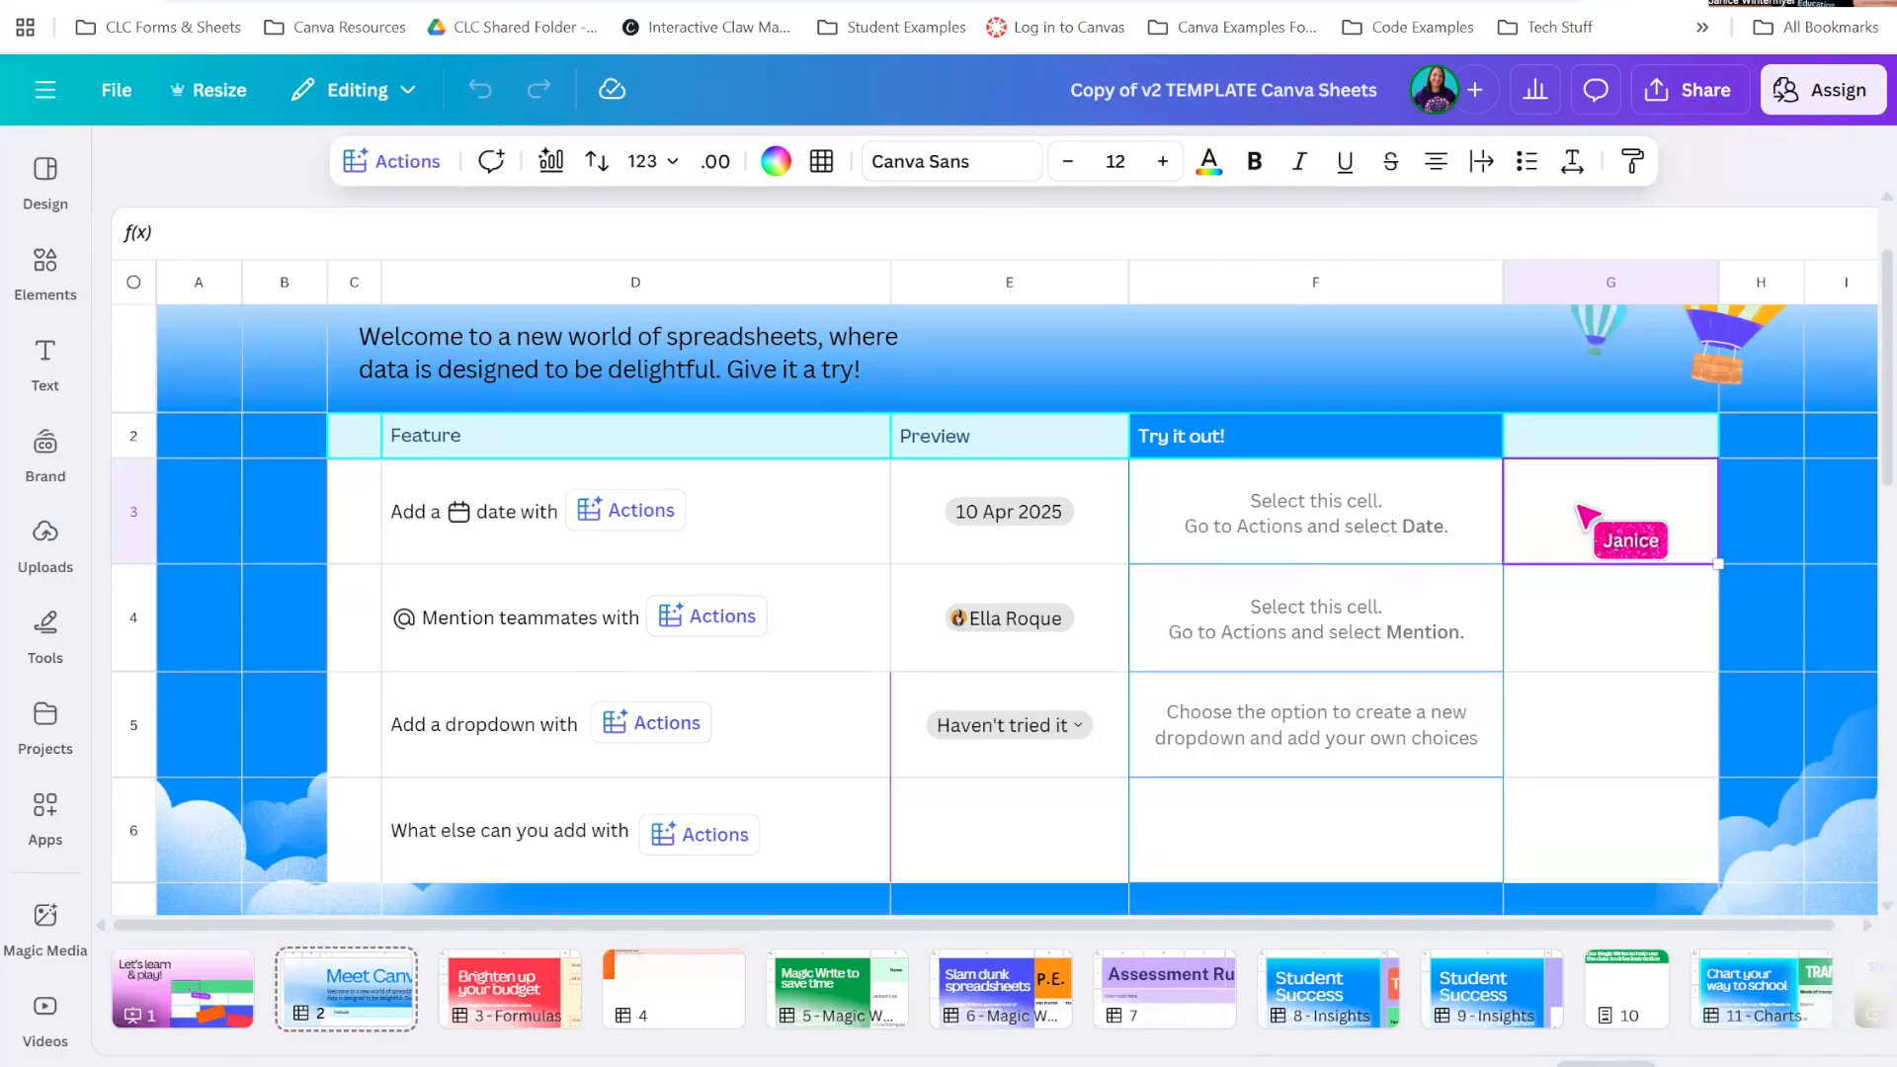
pyautogui.click(1617, 507)
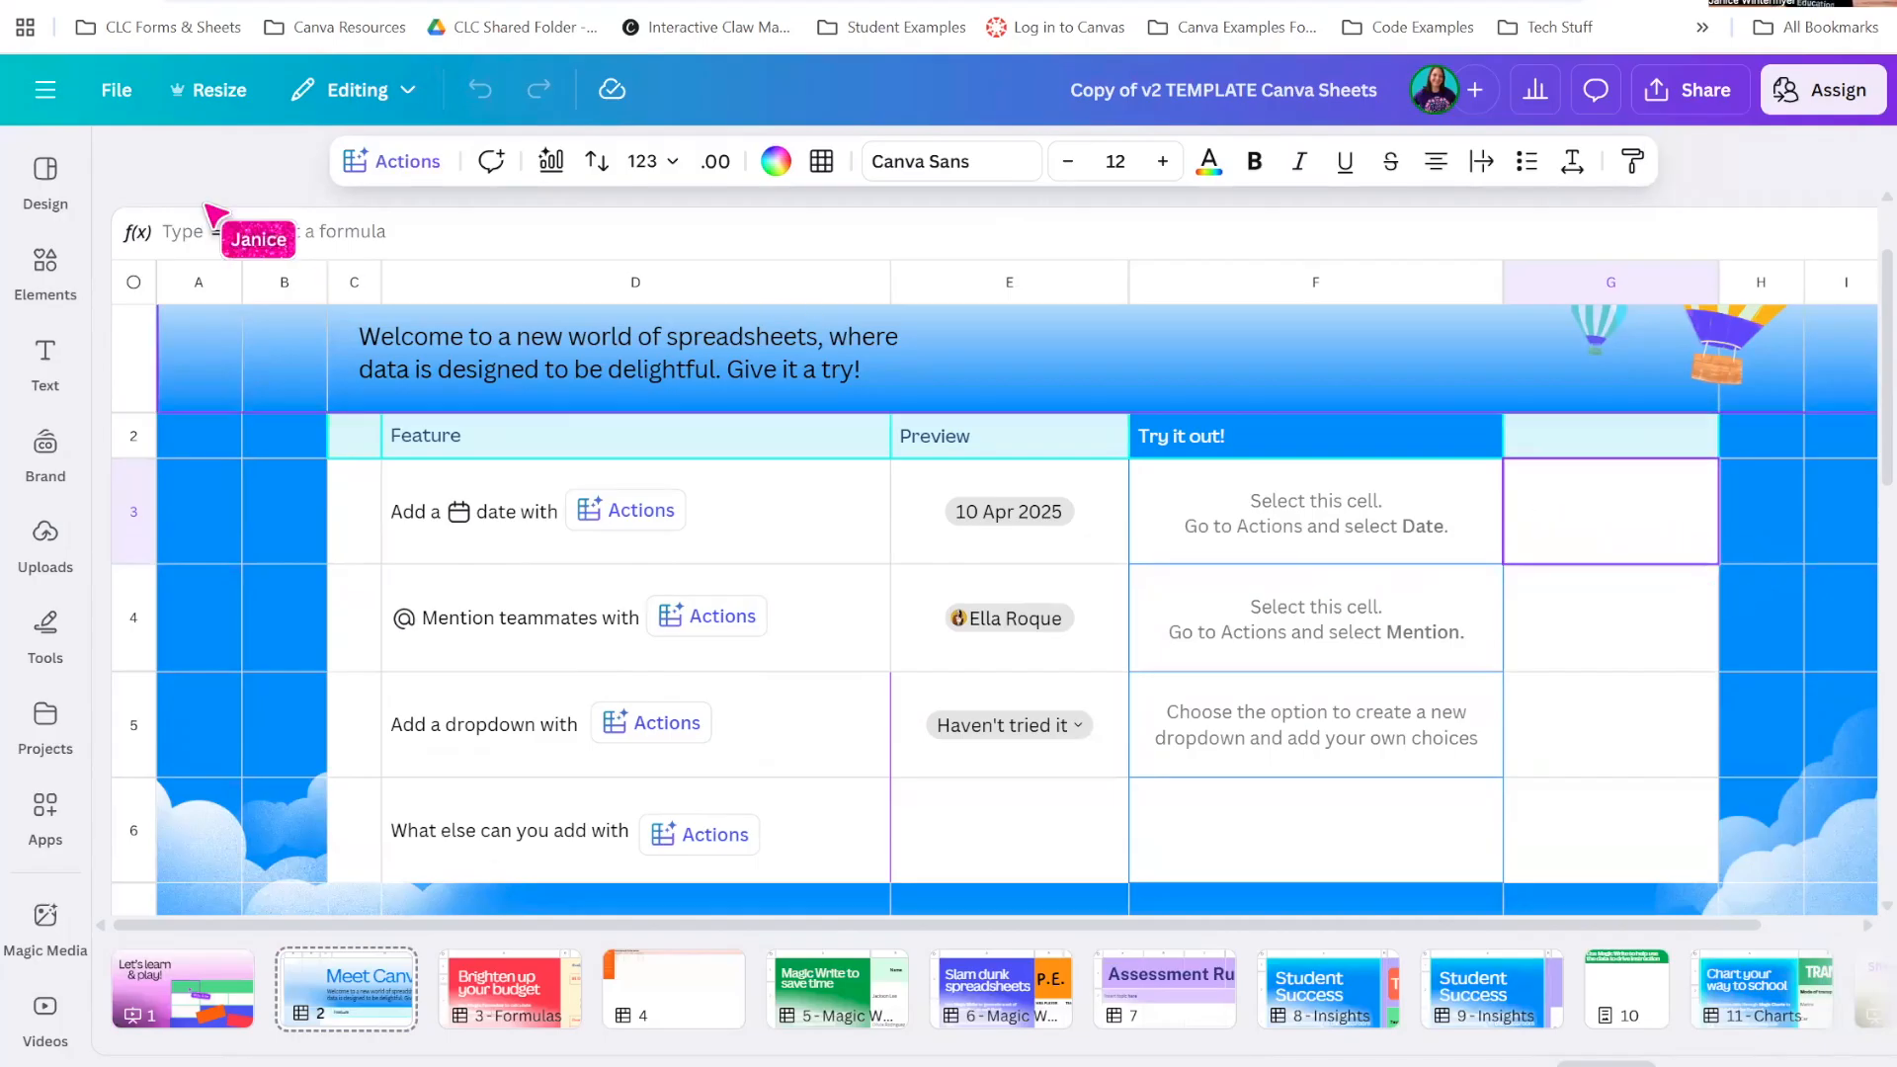
pyautogui.click(390, 163)
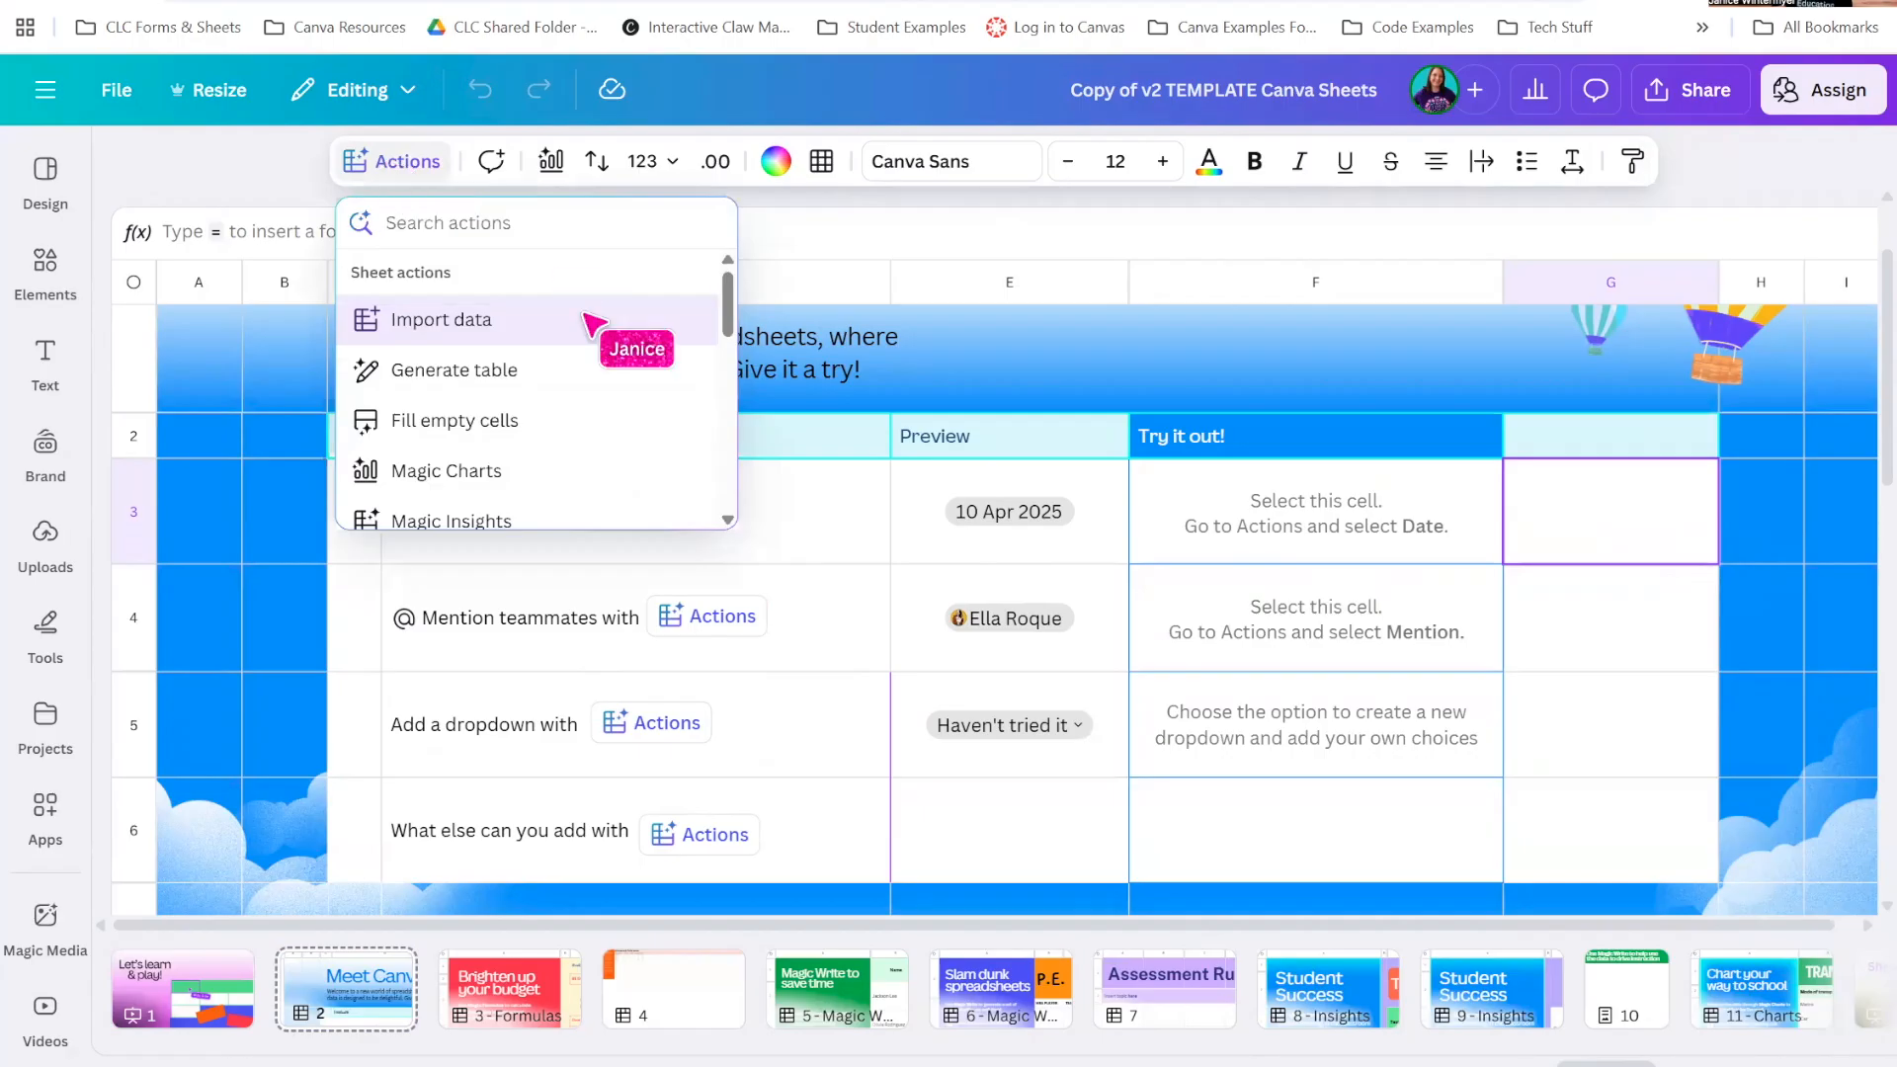
pyautogui.scroll(-5, 593, 326)
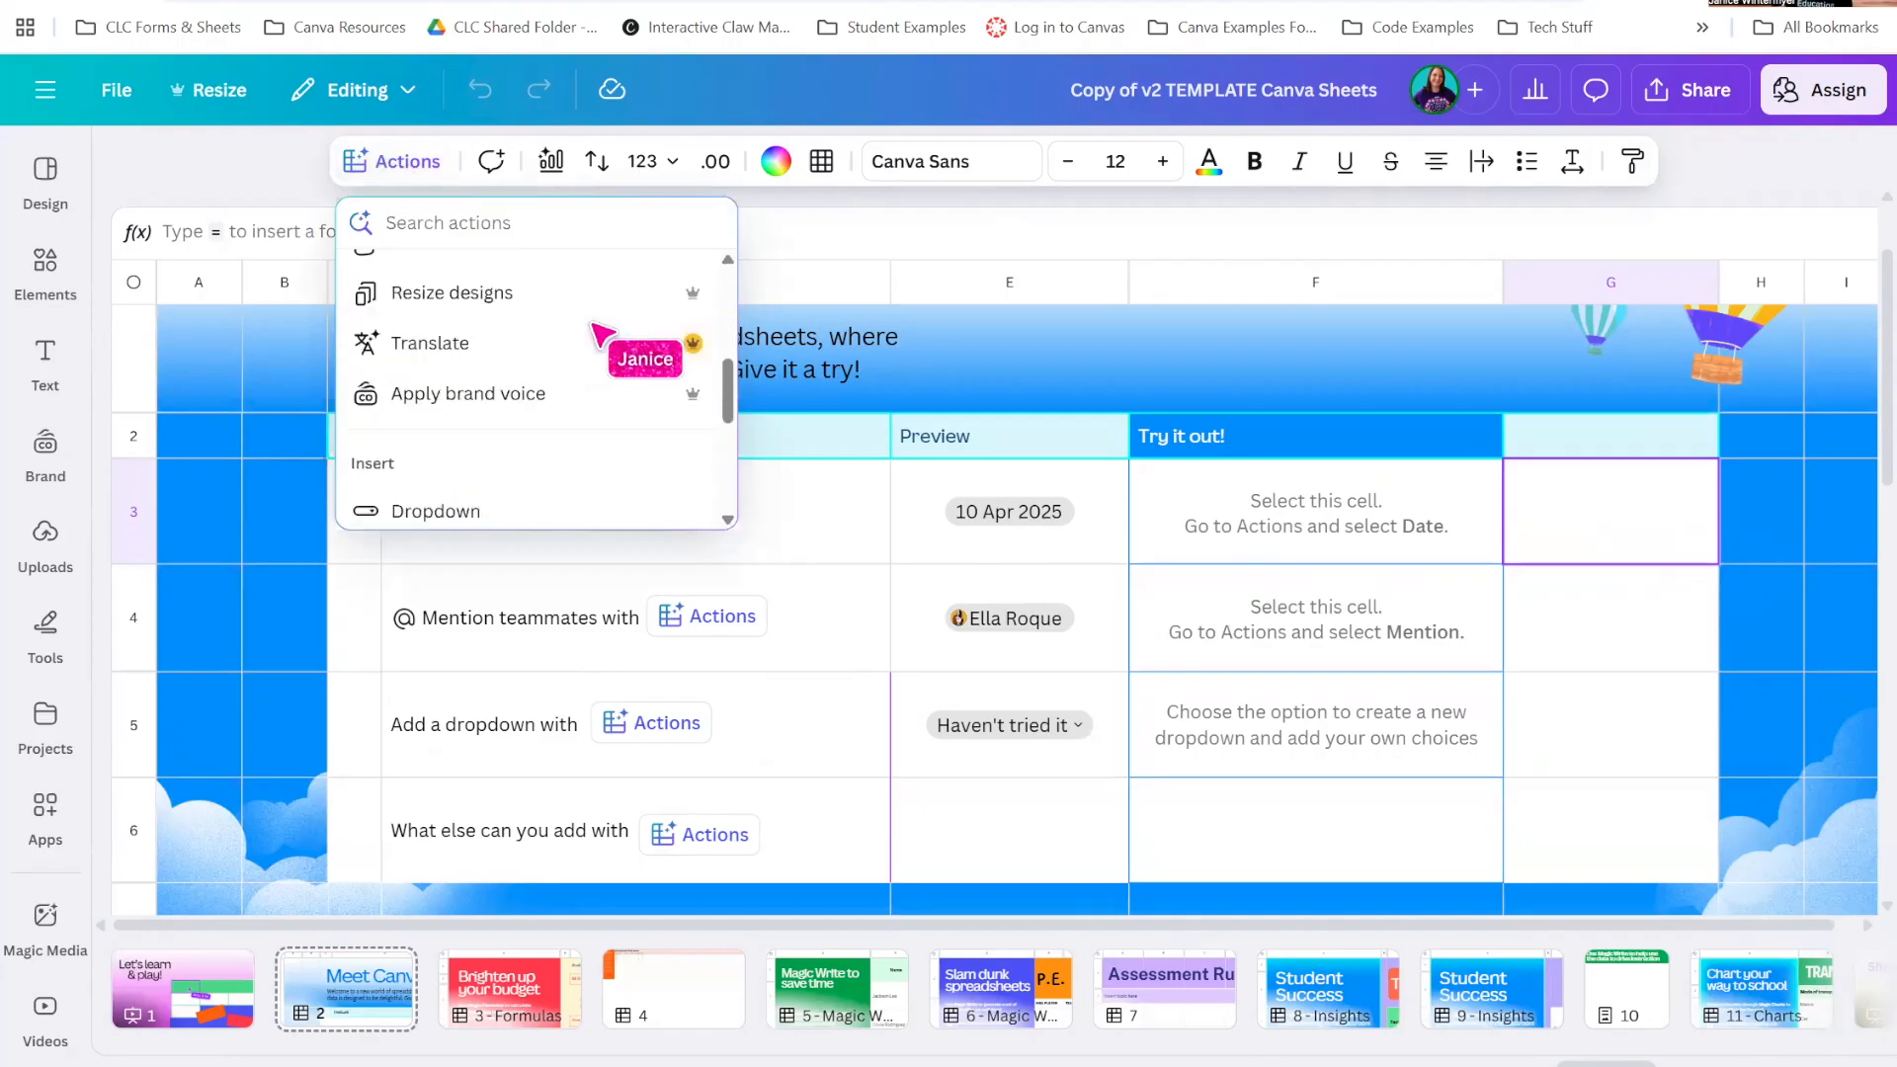
pyautogui.scroll(-2, 420, 367)
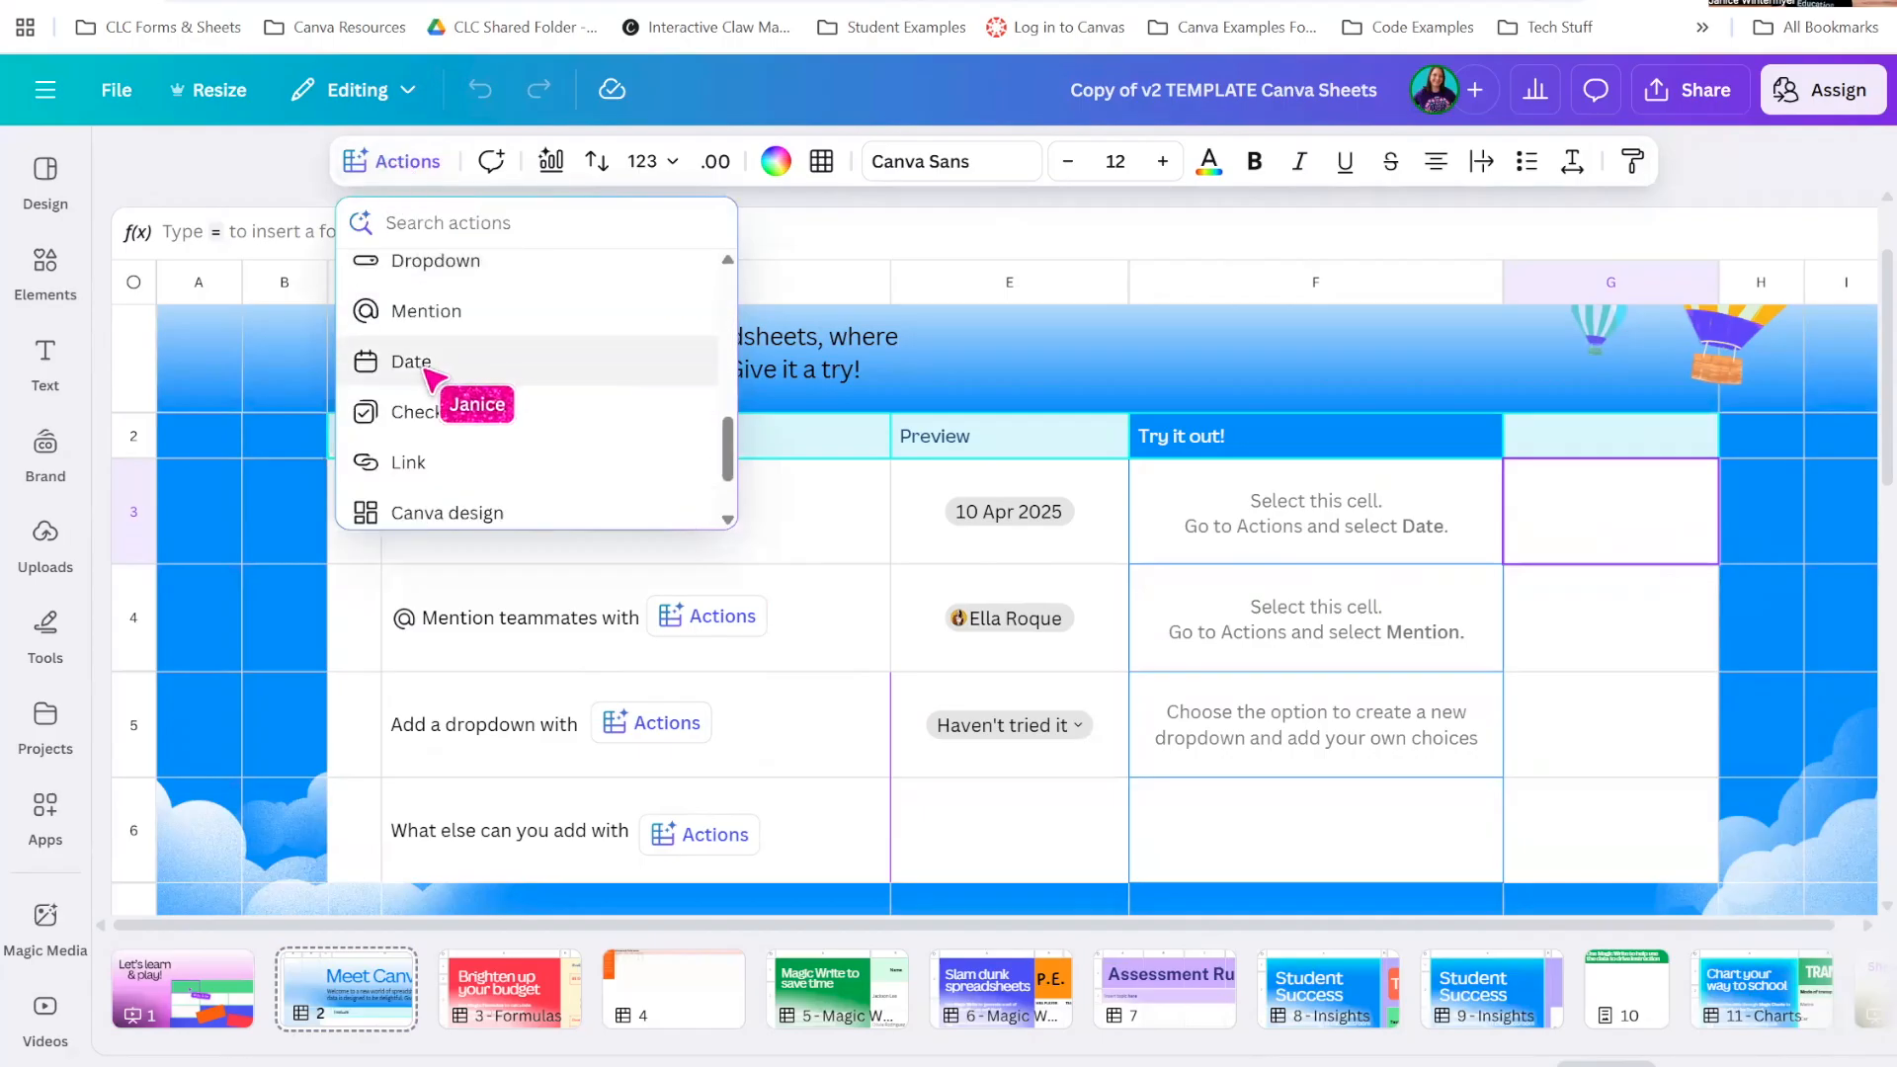
pyautogui.click(425, 361)
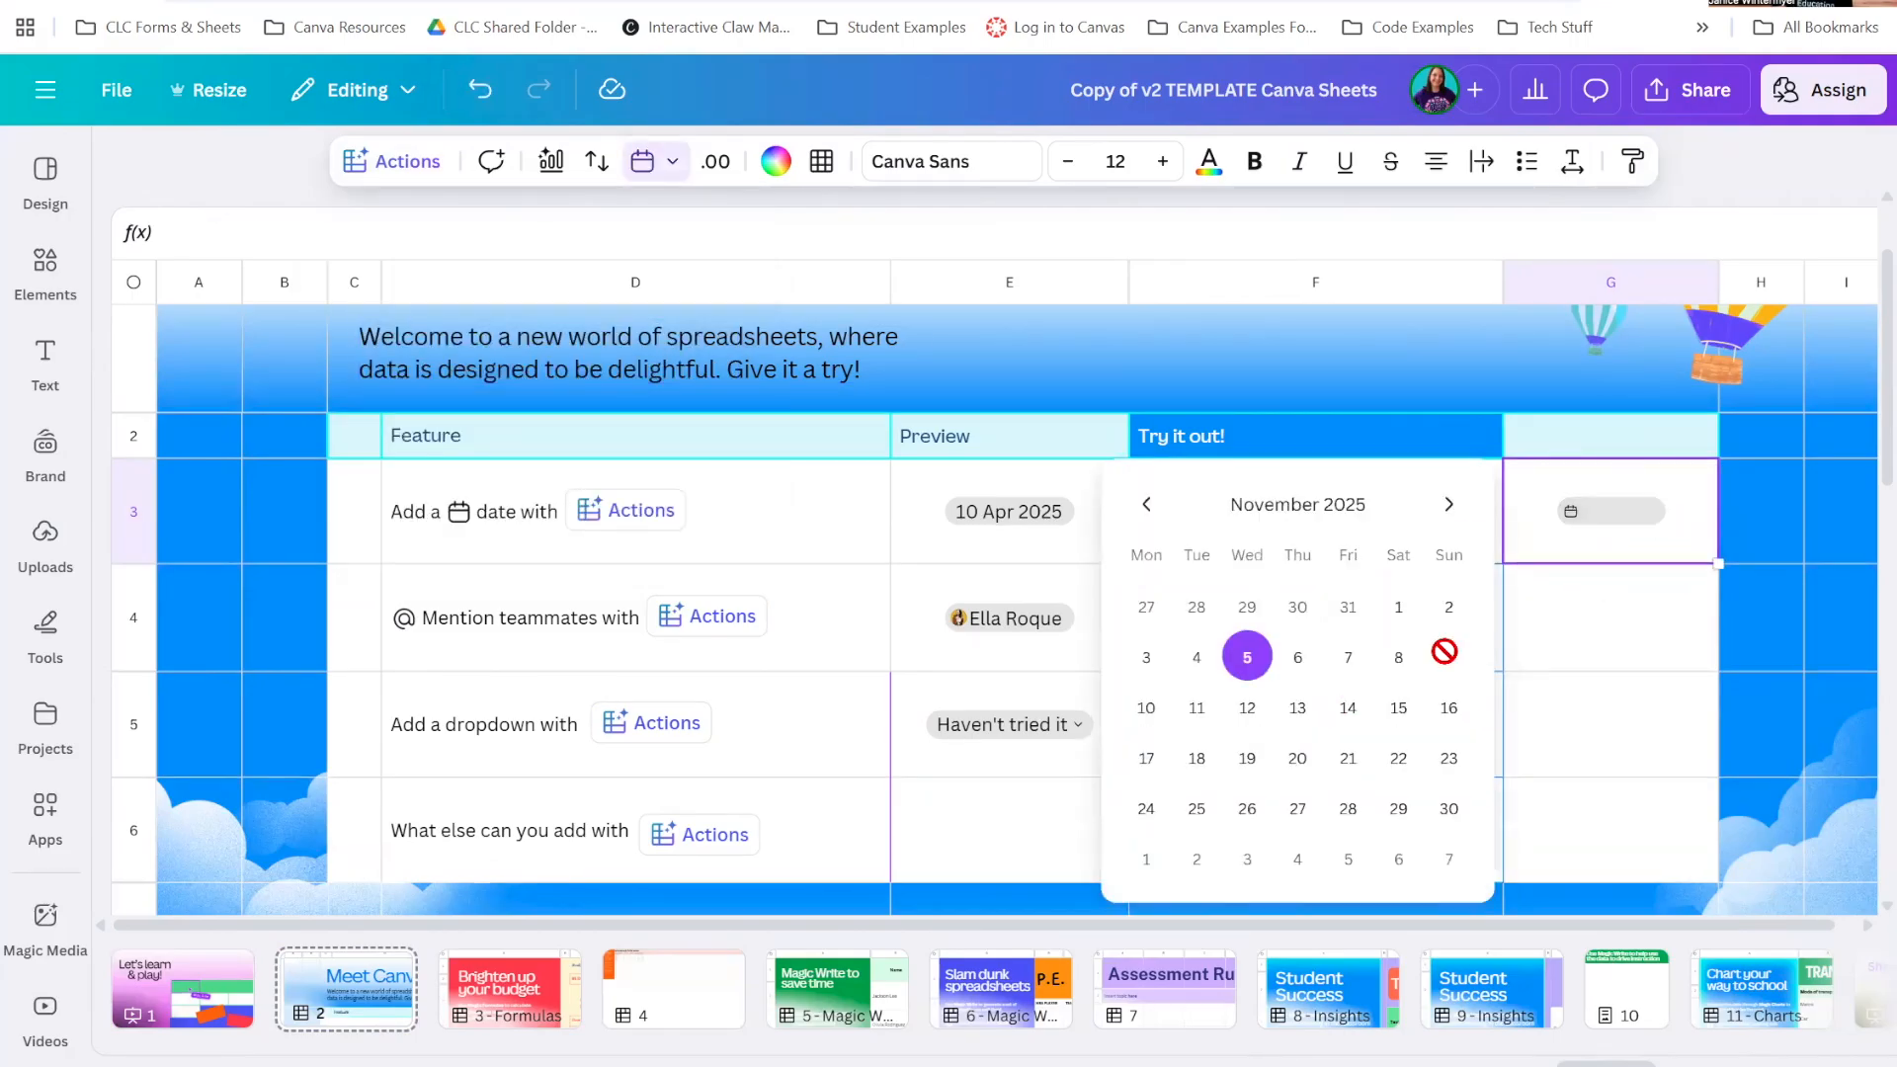
pyautogui.click(1247, 758)
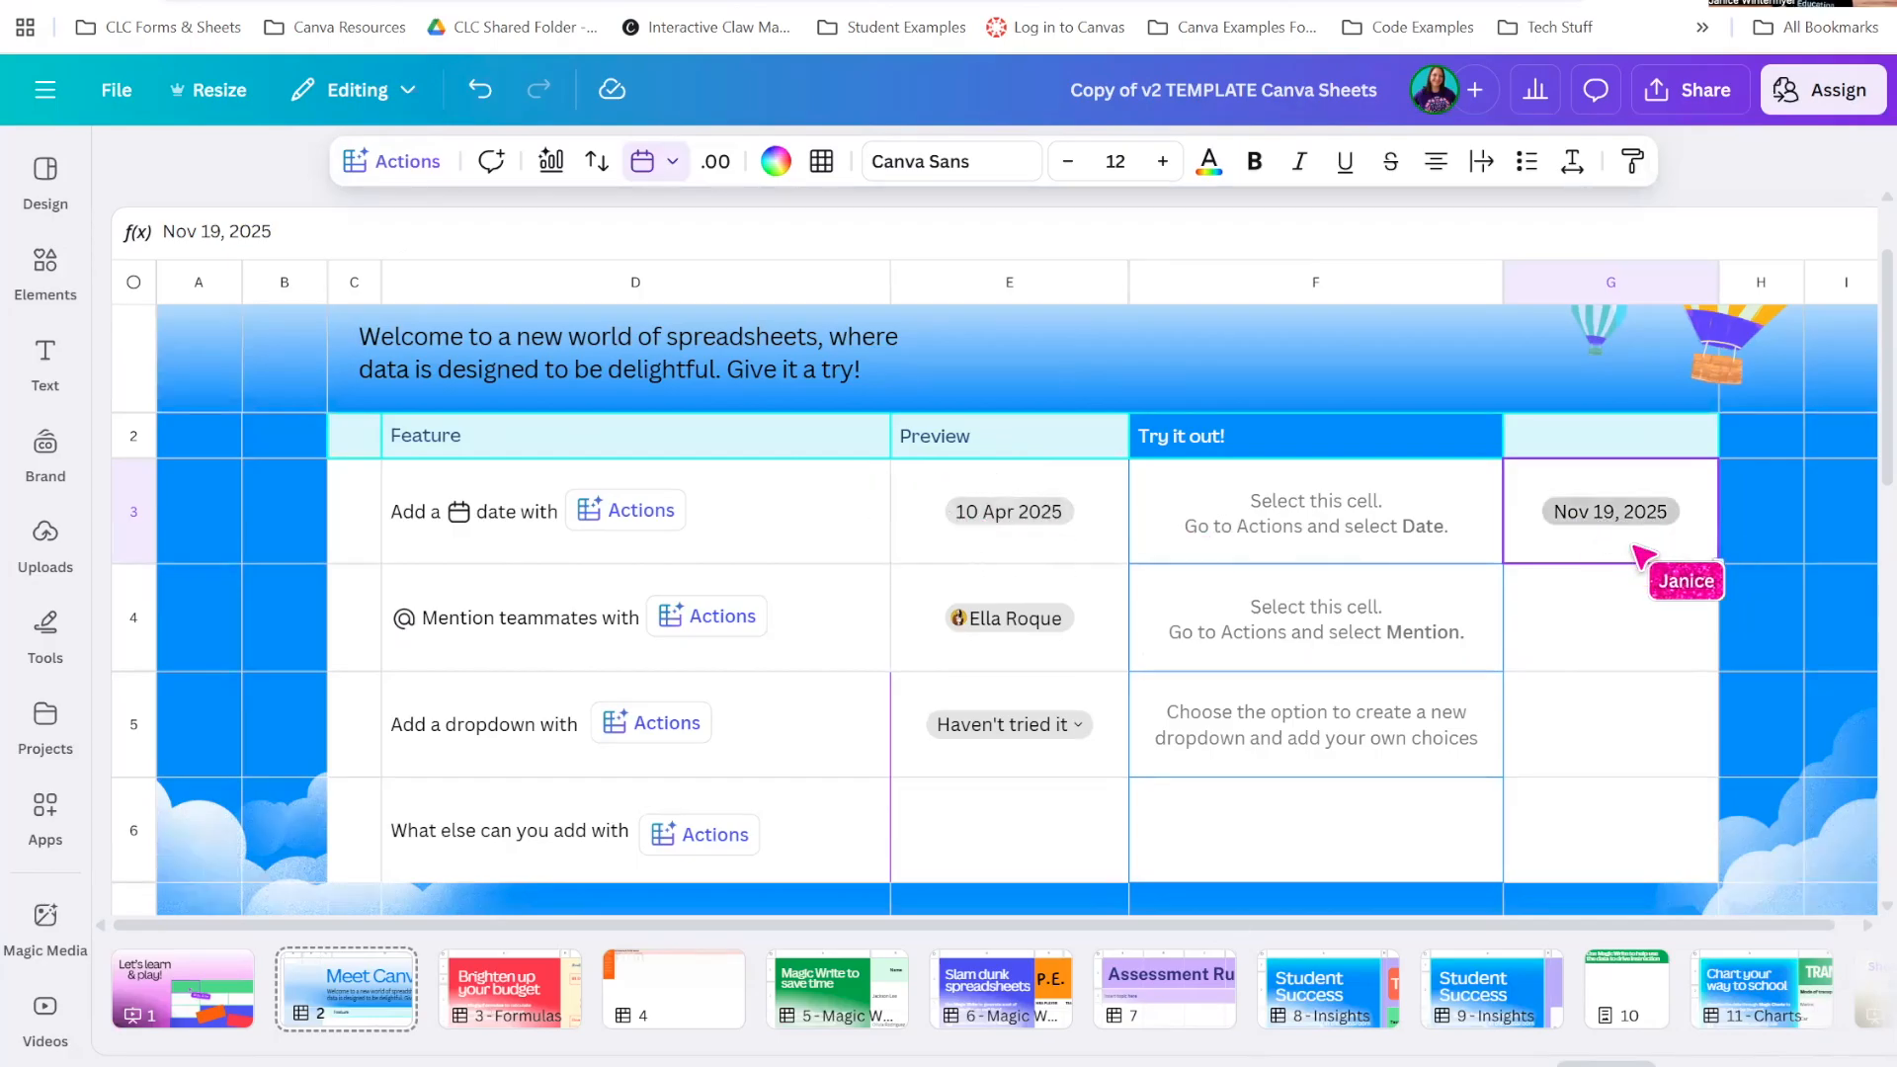
# Insert a mention into cell G4 and choose the third listed teammate for it
pyautogui.click(1635, 635)
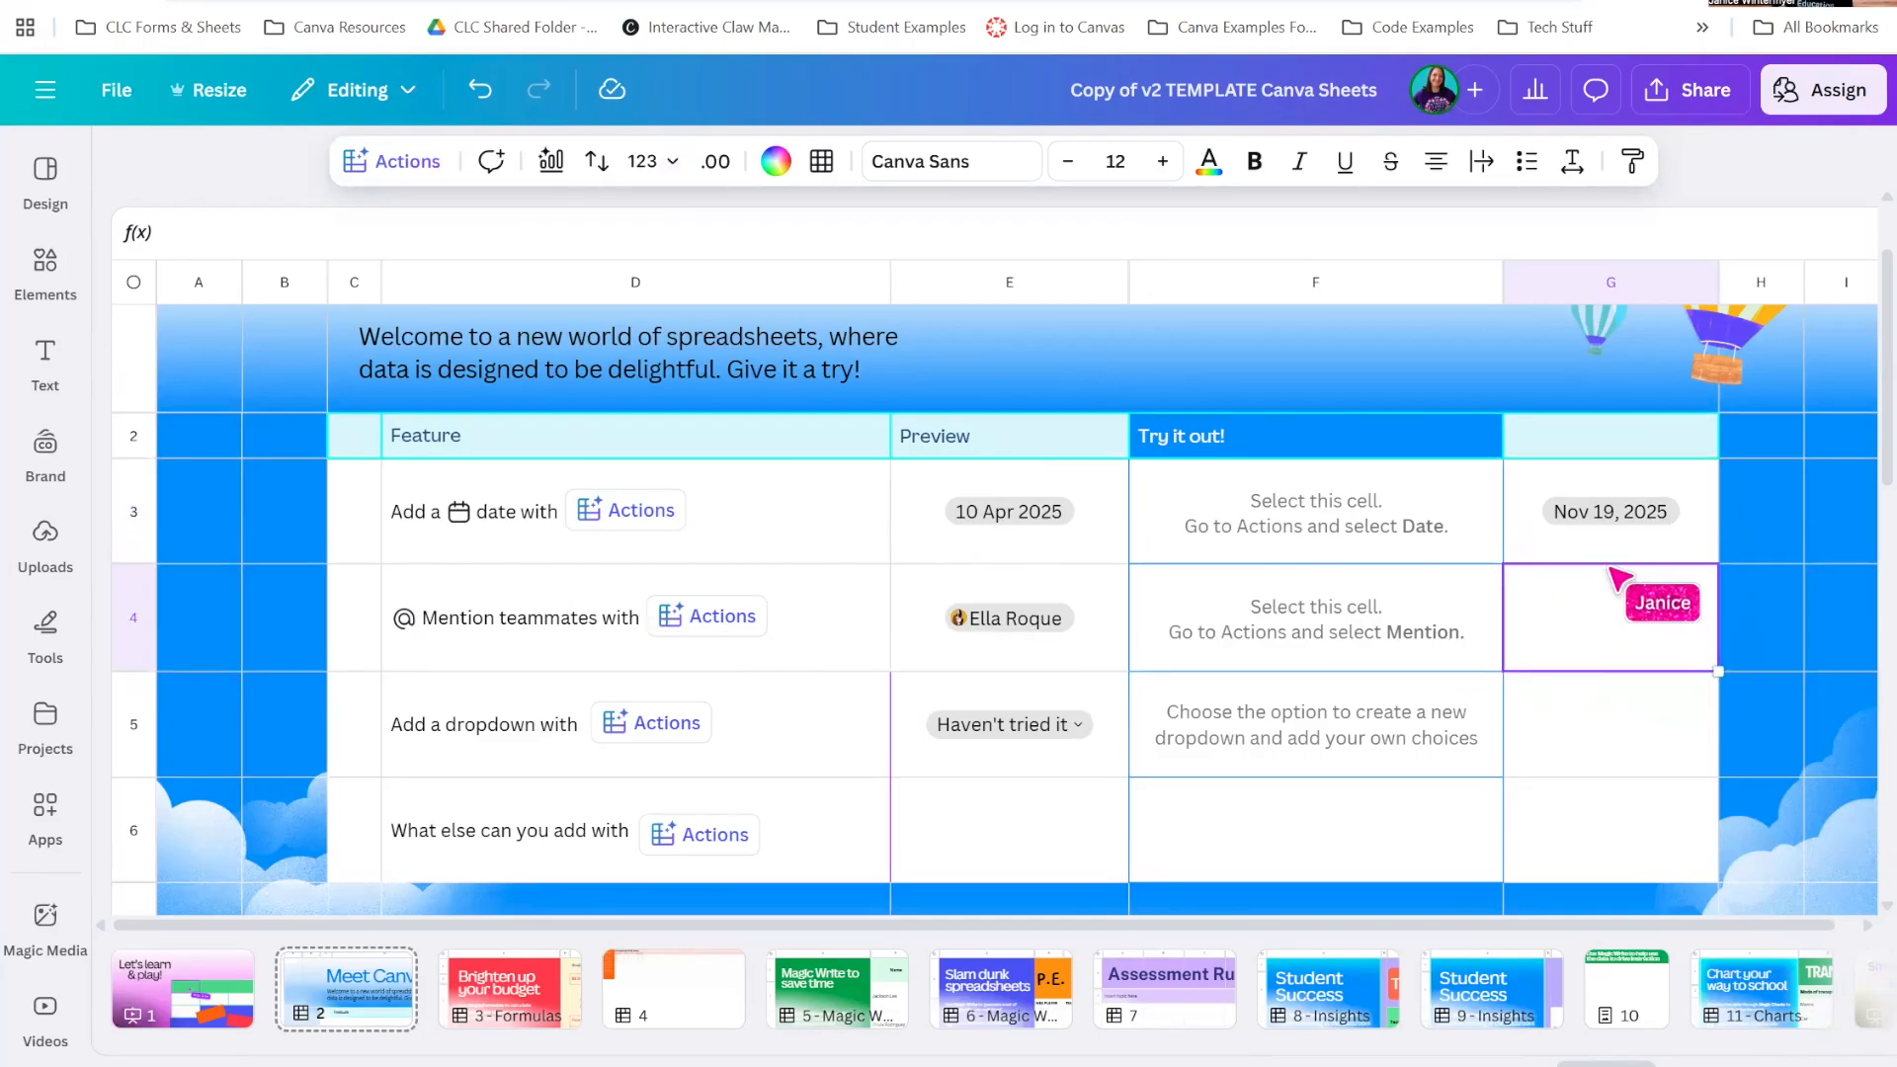
pyautogui.click(405, 163)
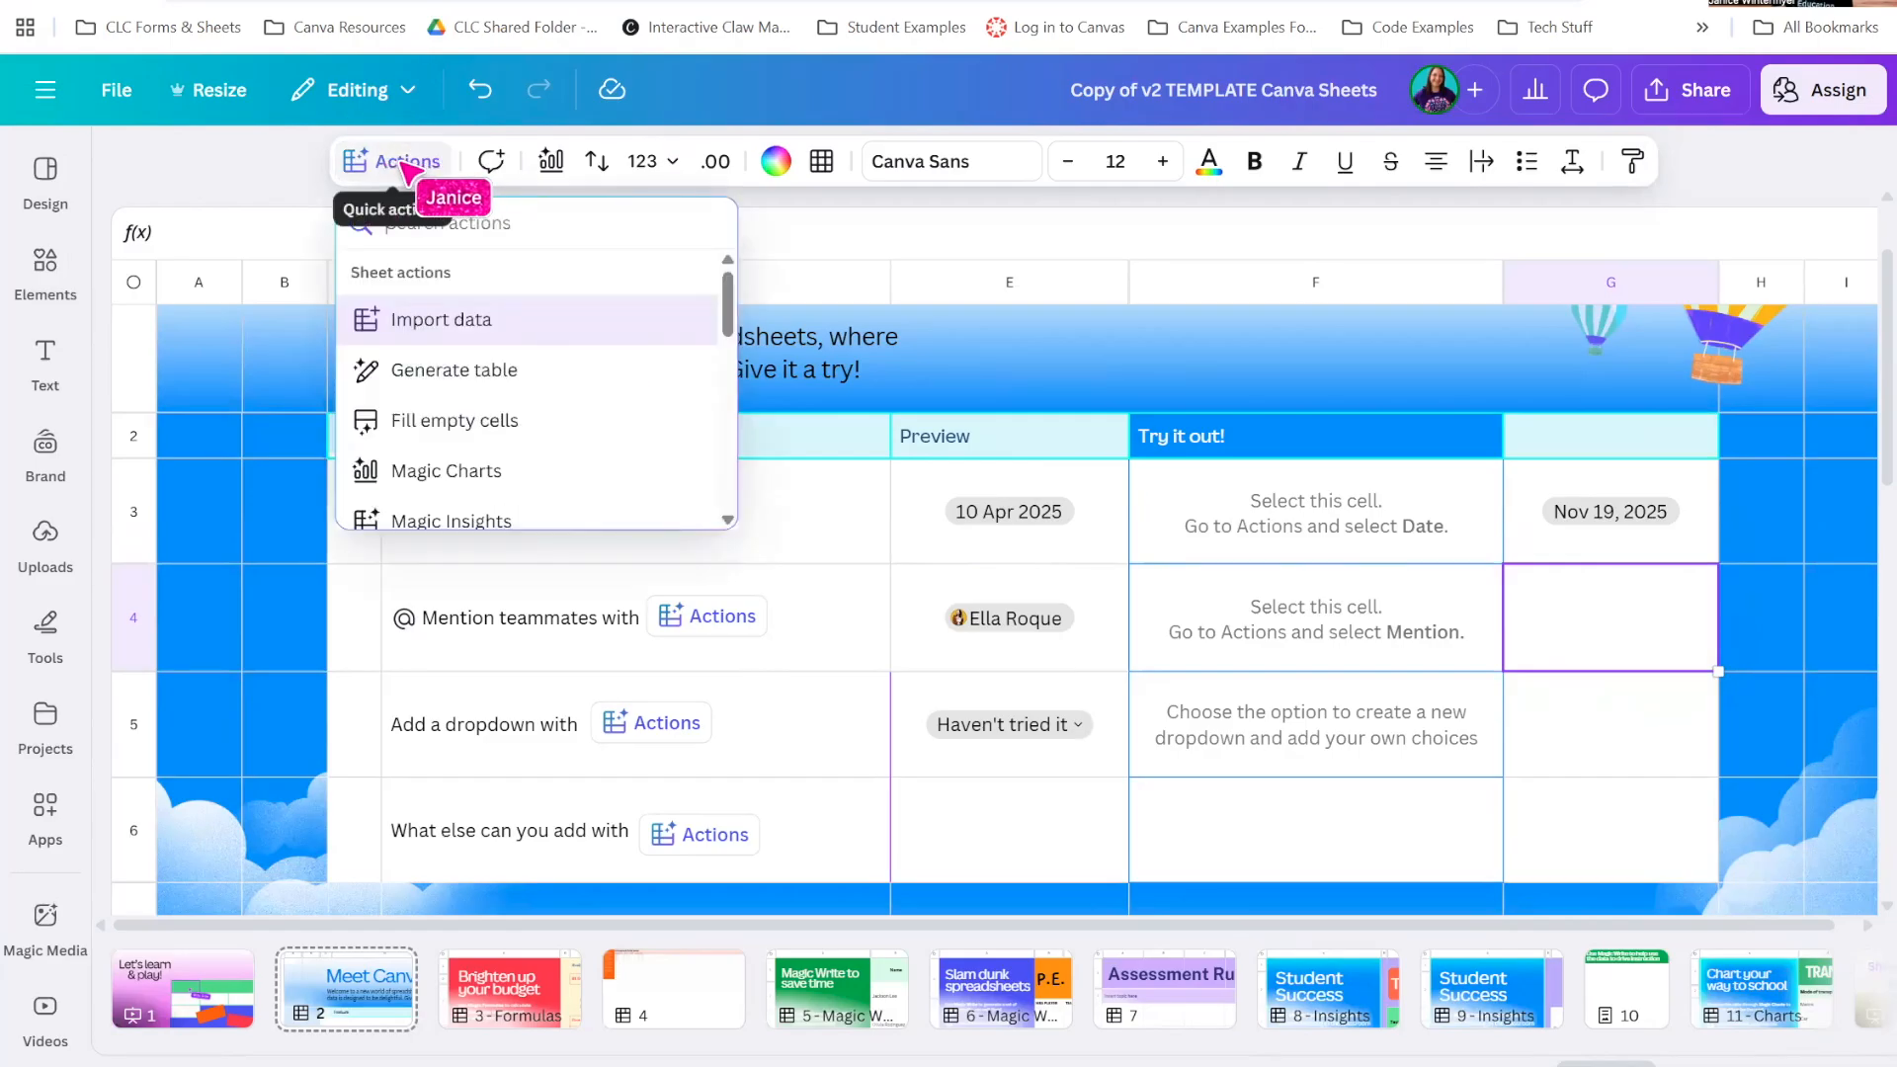
pyautogui.scroll(-3, 553, 419)
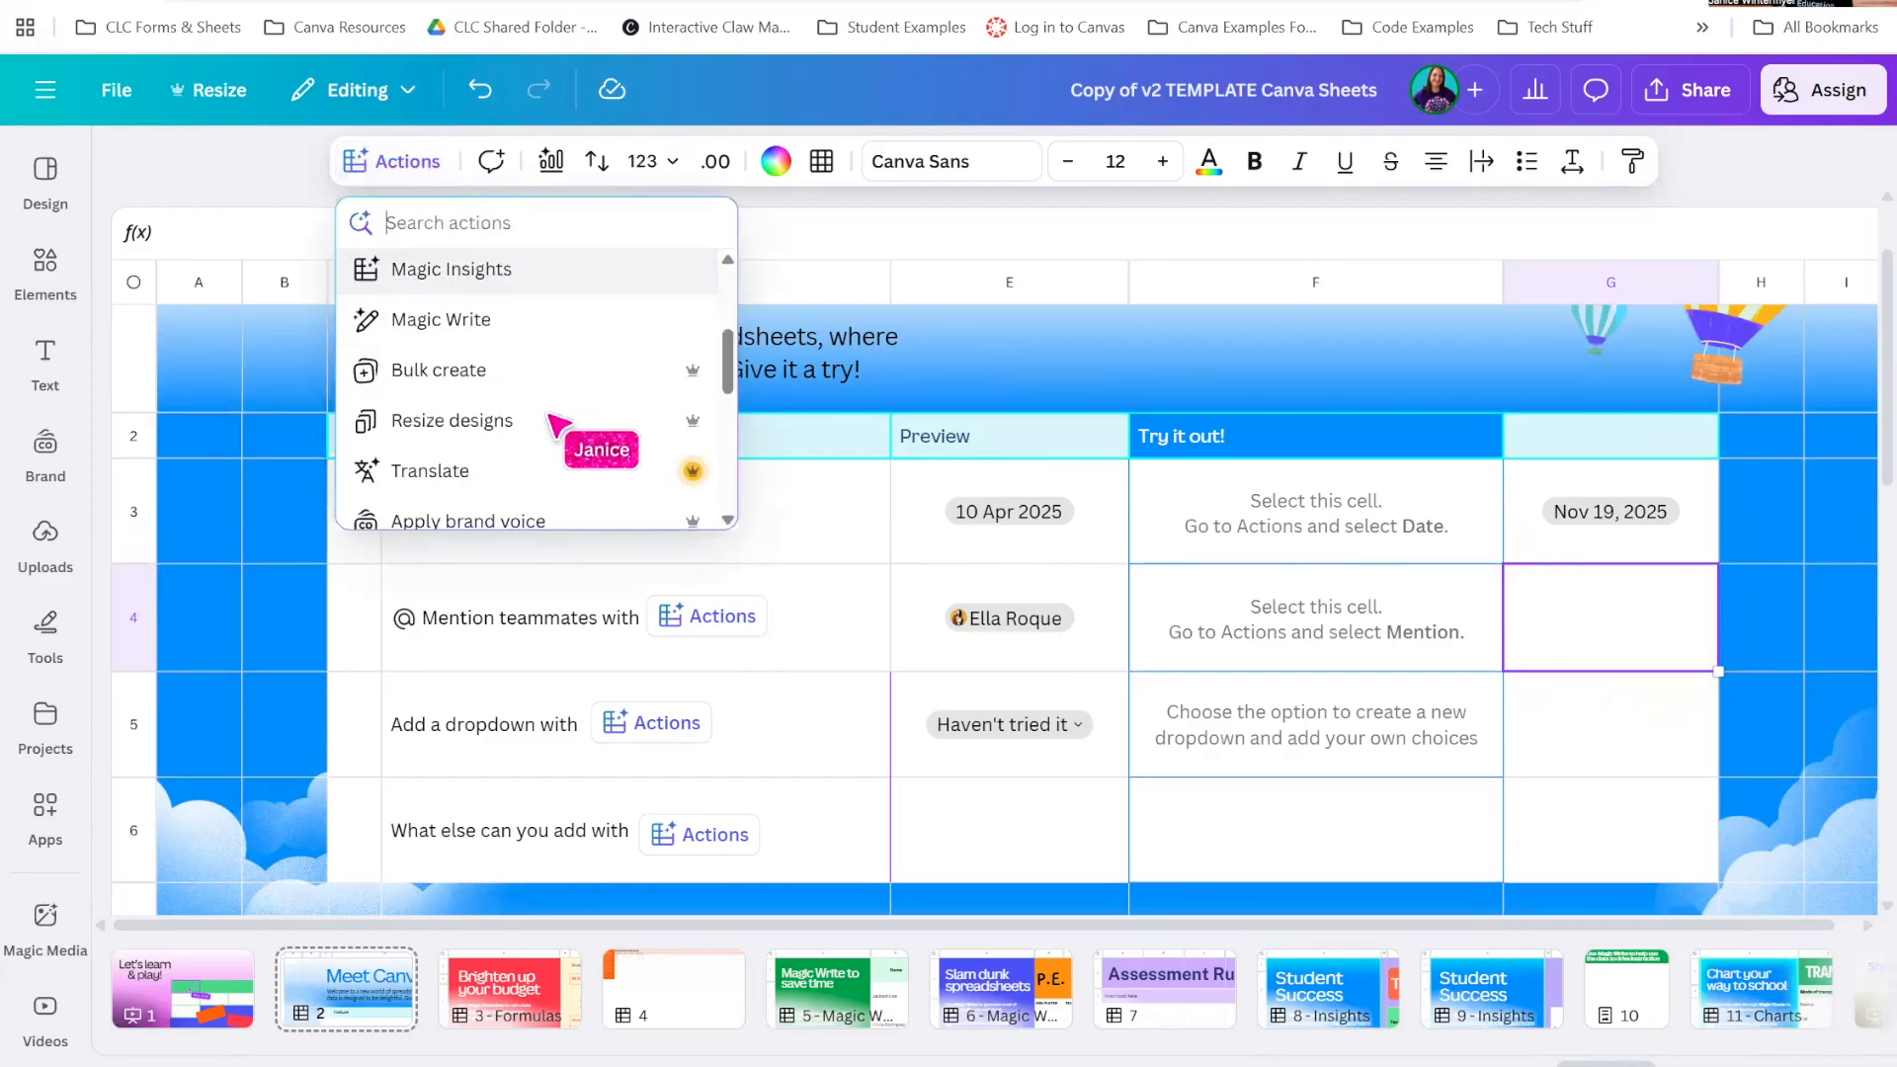
pyautogui.scroll(-3, 593, 435)
pyautogui.scroll(-2, 415, 356)
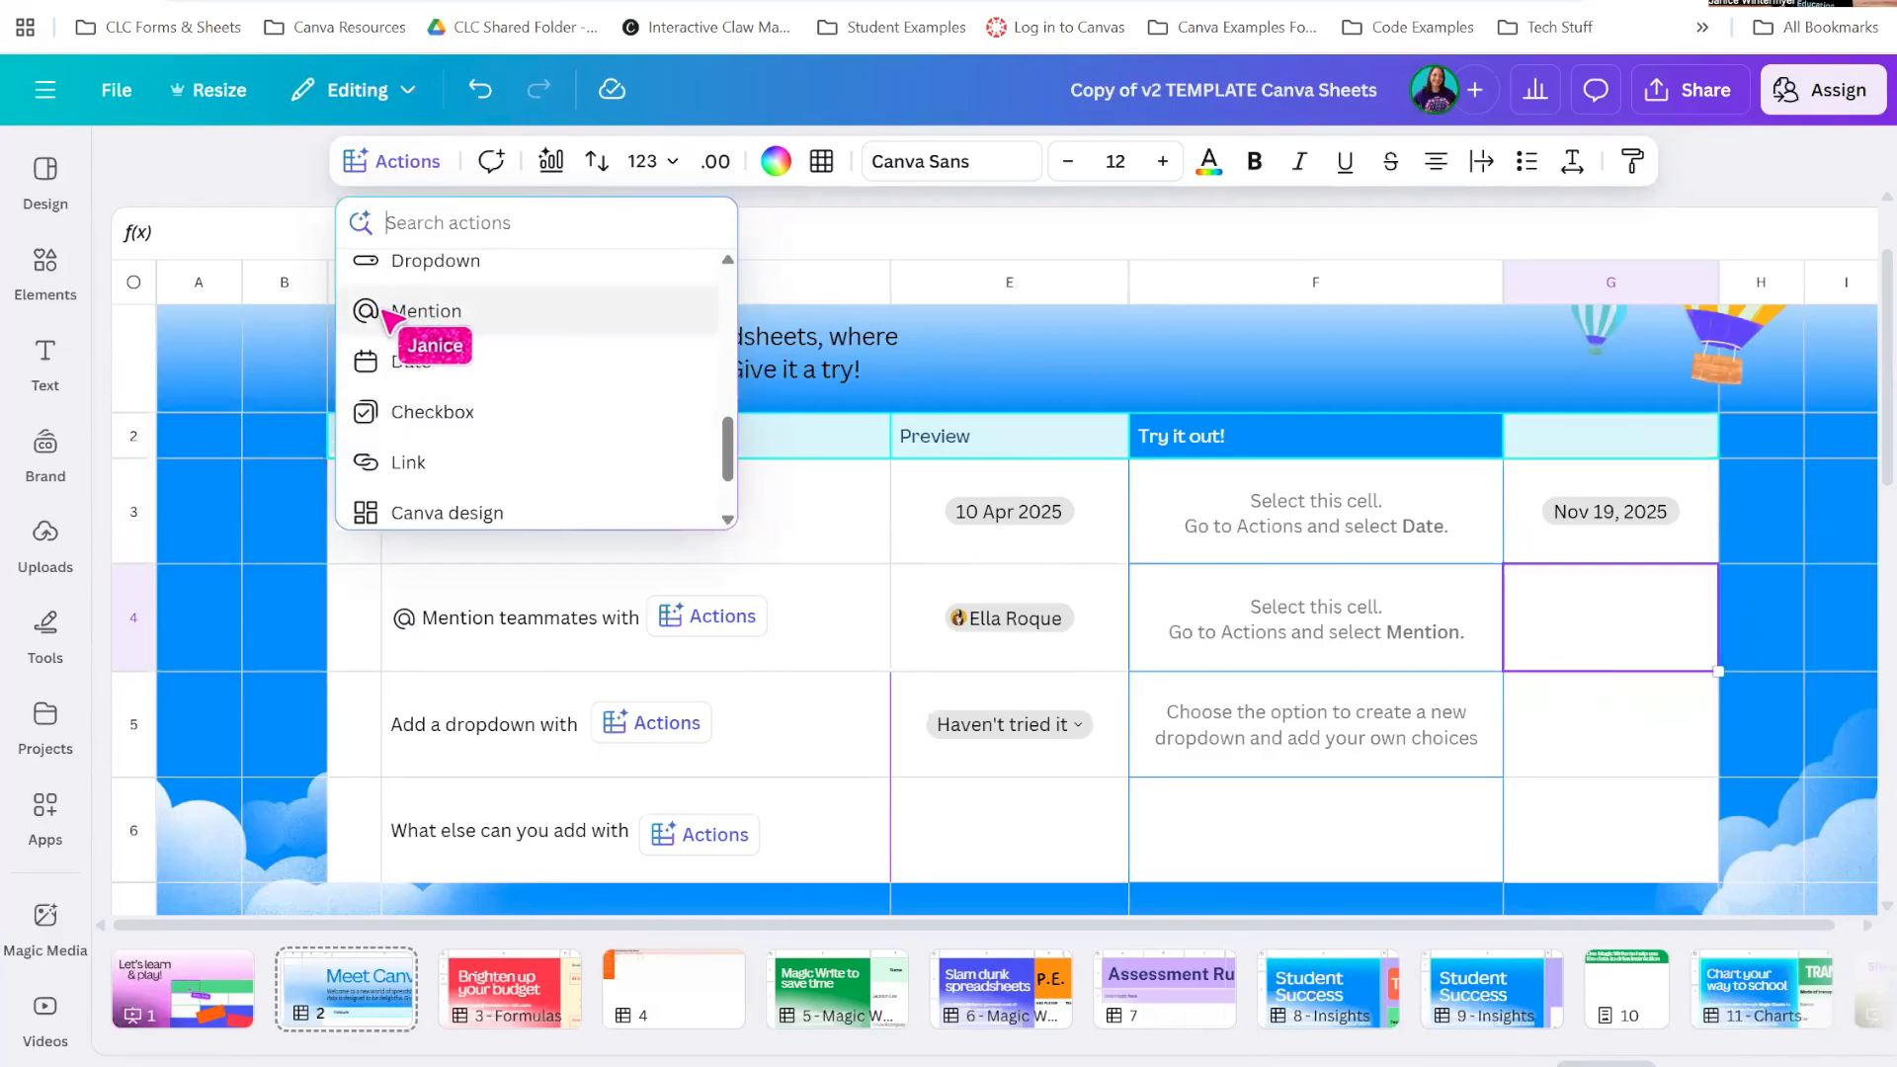
pyautogui.click(425, 311)
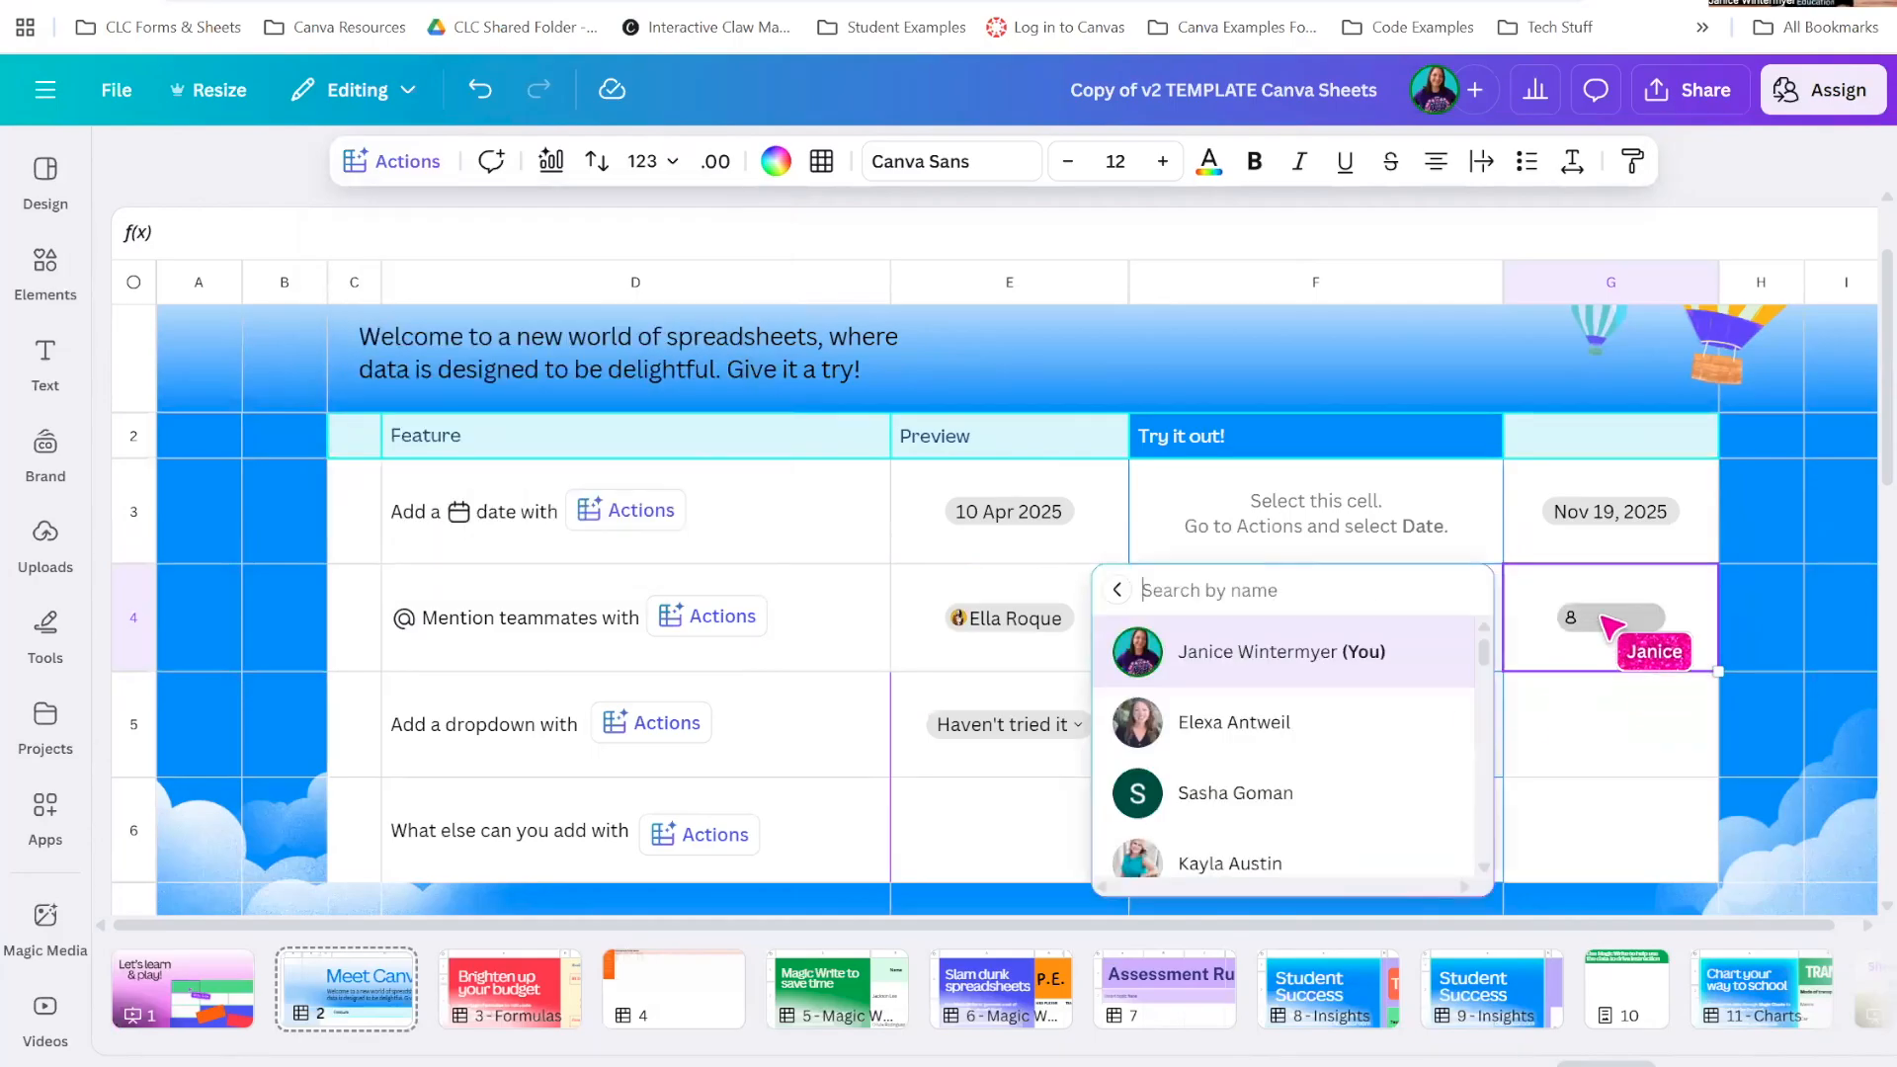
pyautogui.click(1324, 799)
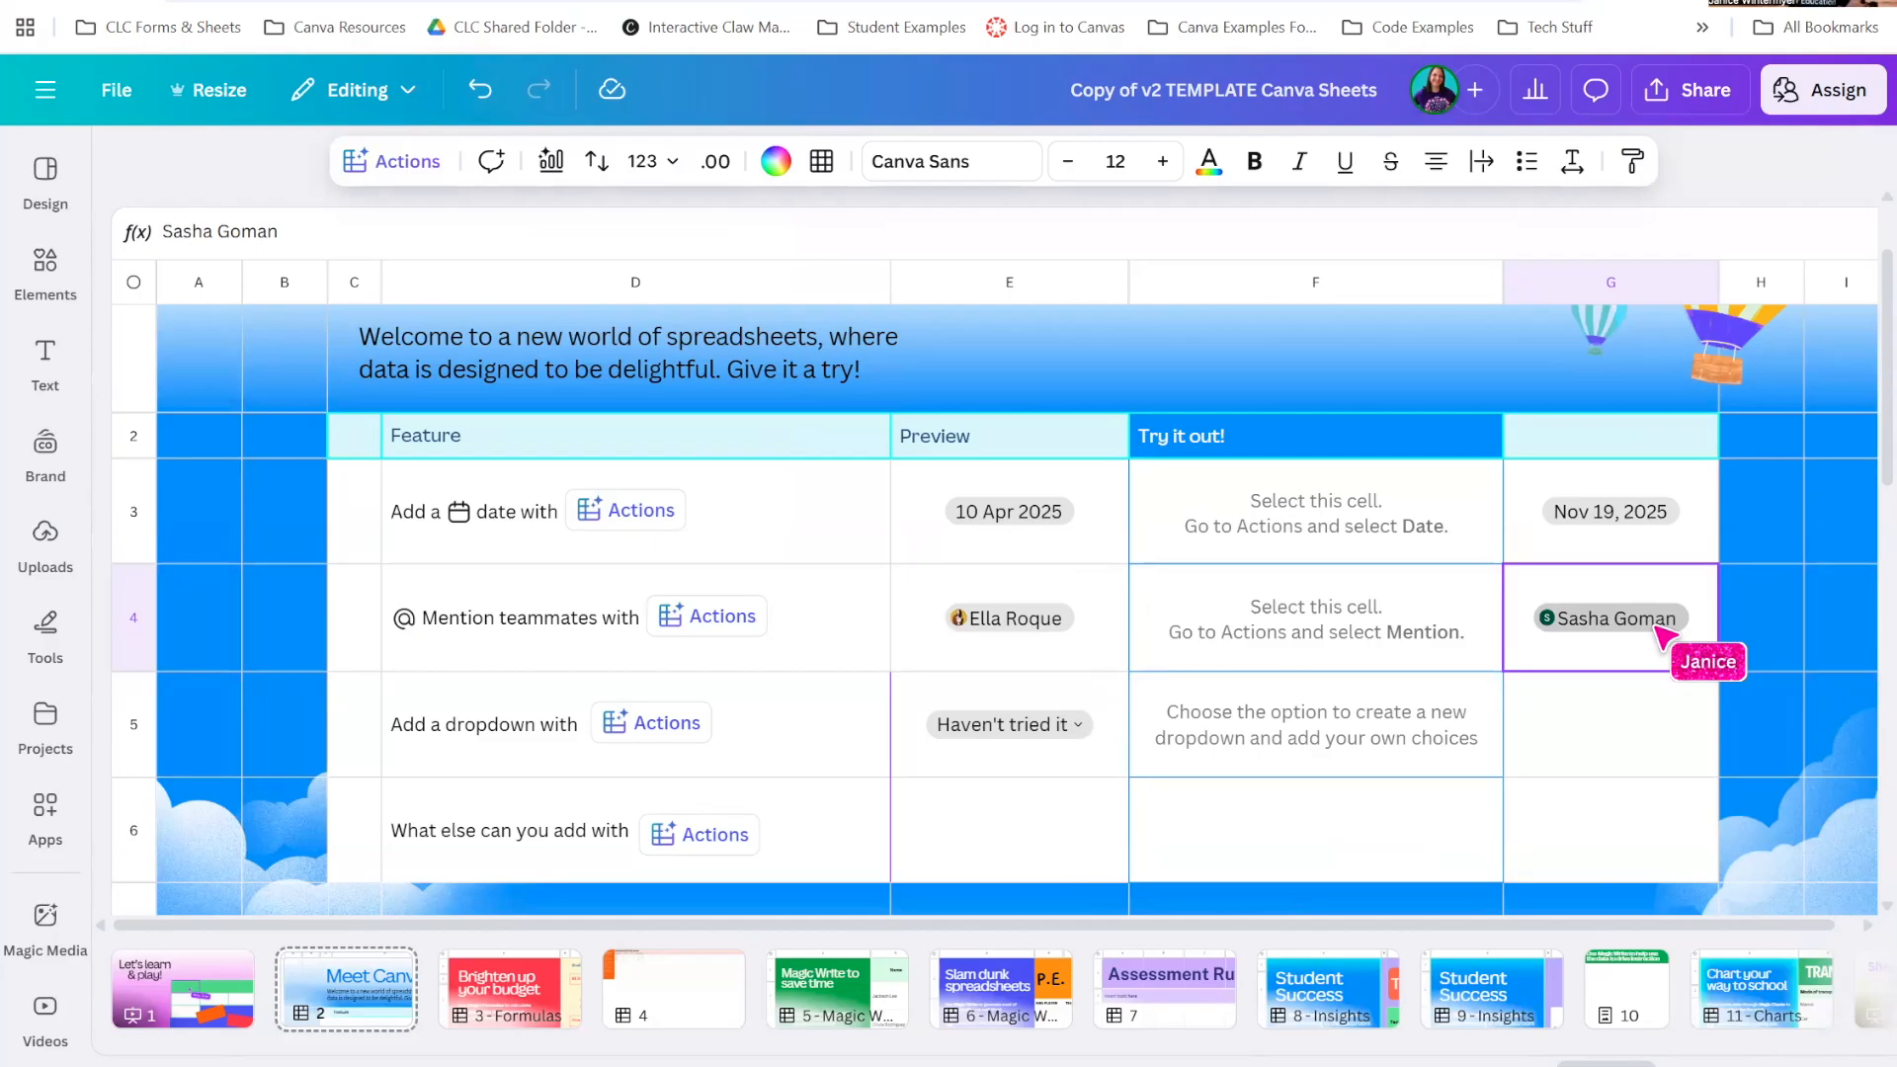
# Create a new custom dropdown in cell G5, beside the add-a-dropdown exercise
pyautogui.click(1616, 689)
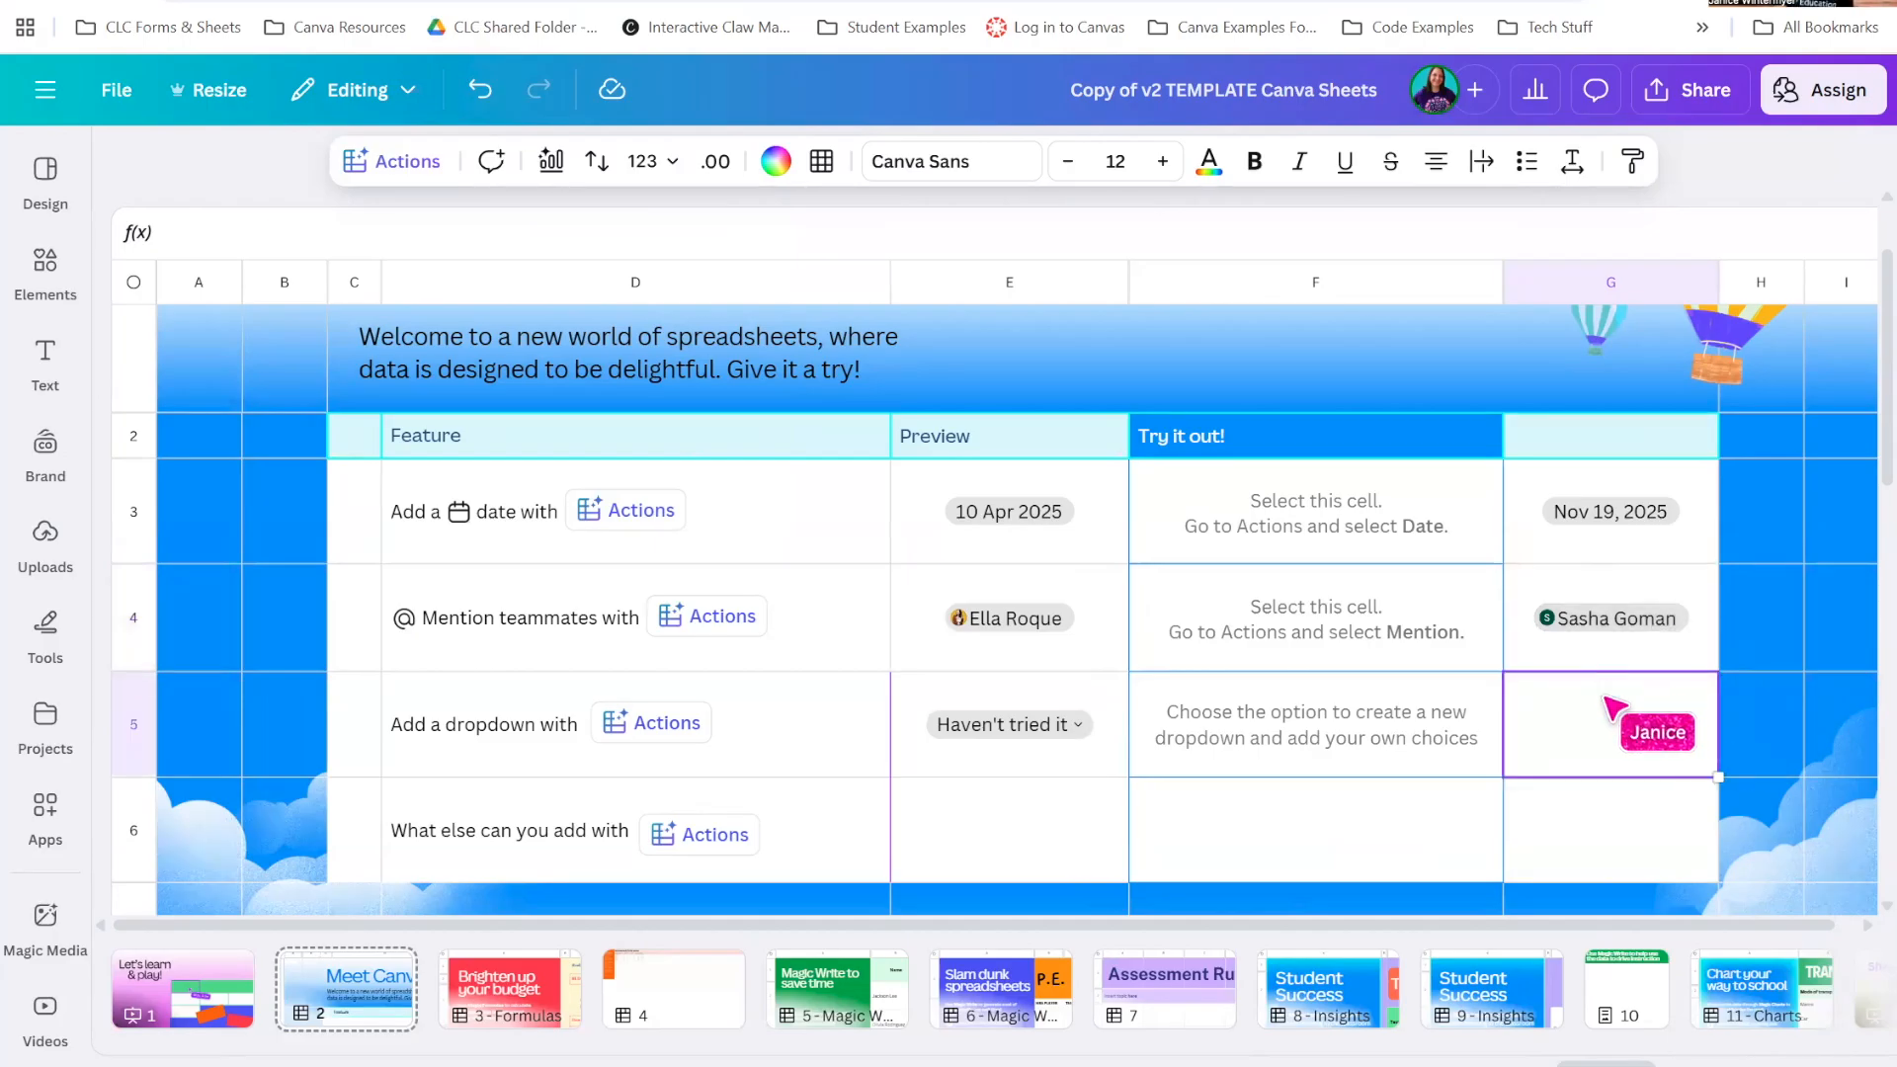
pyautogui.click(378, 164)
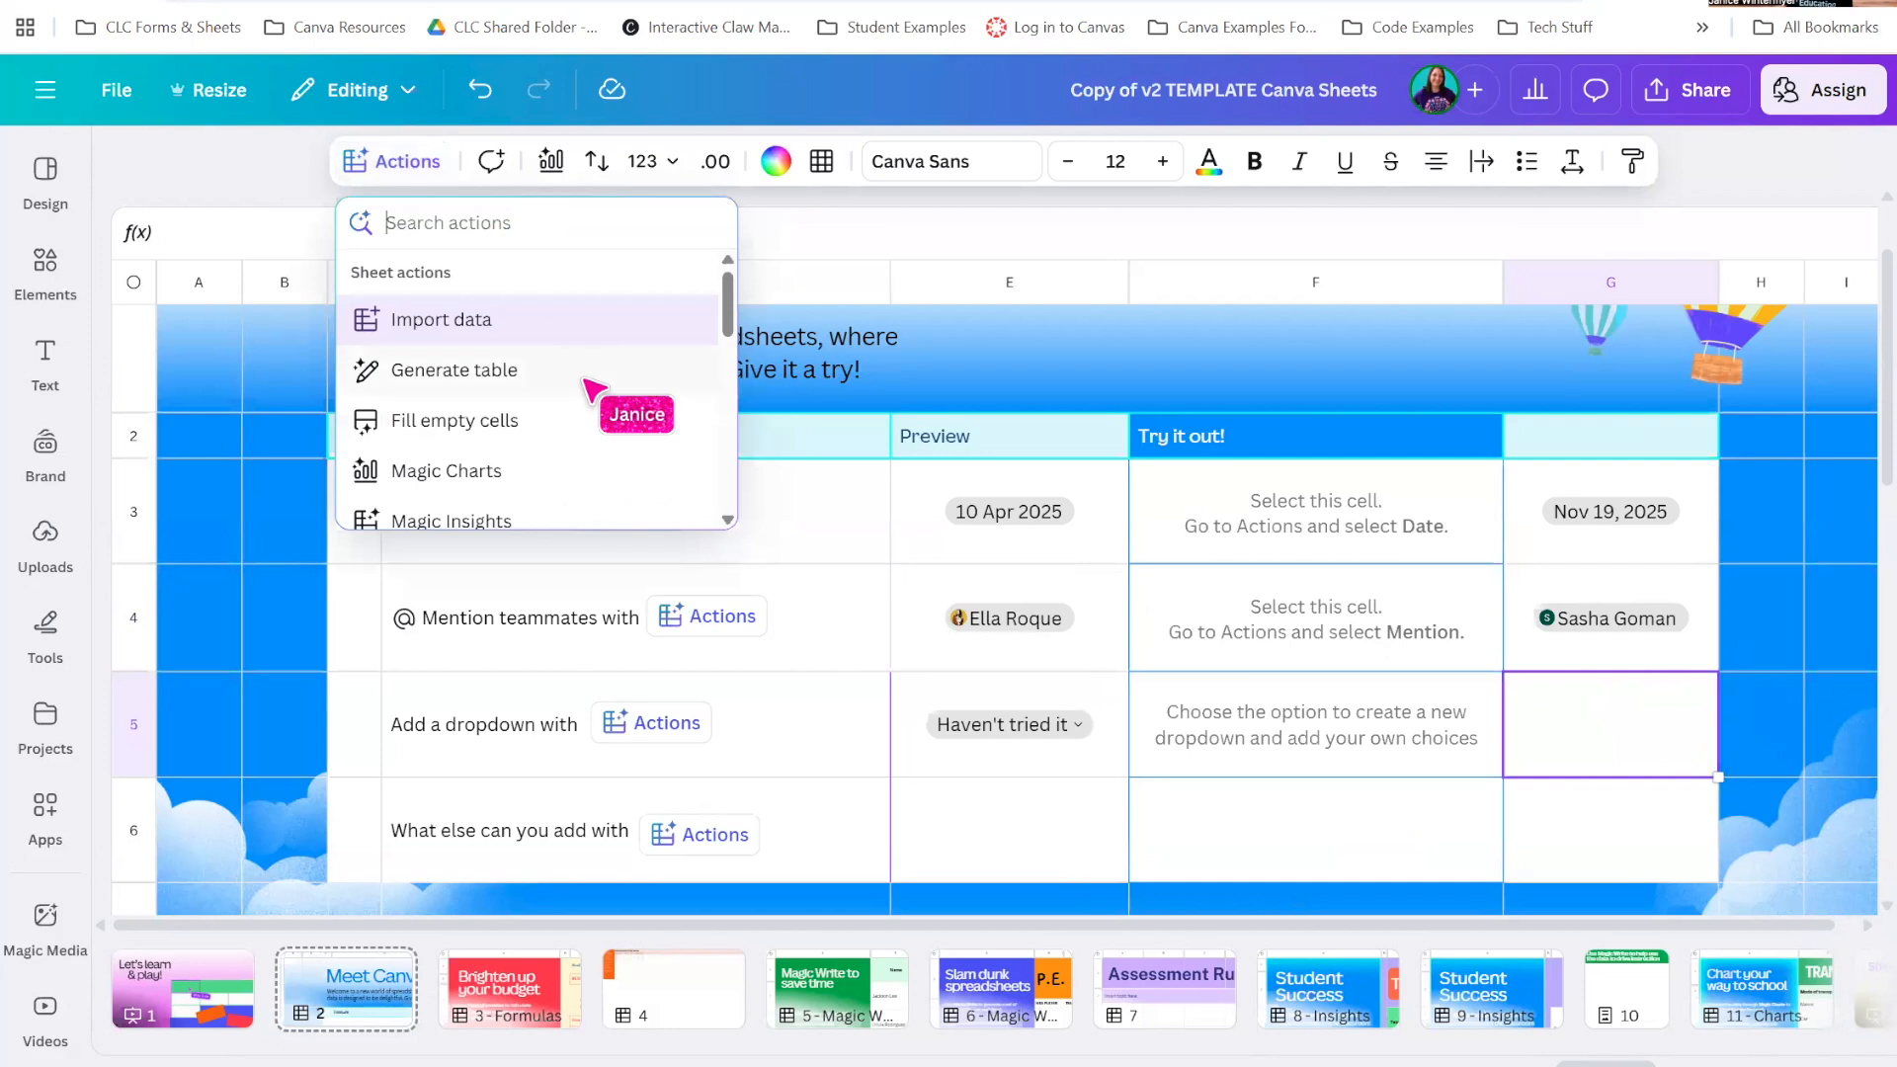
pyautogui.scroll(-5, 593, 395)
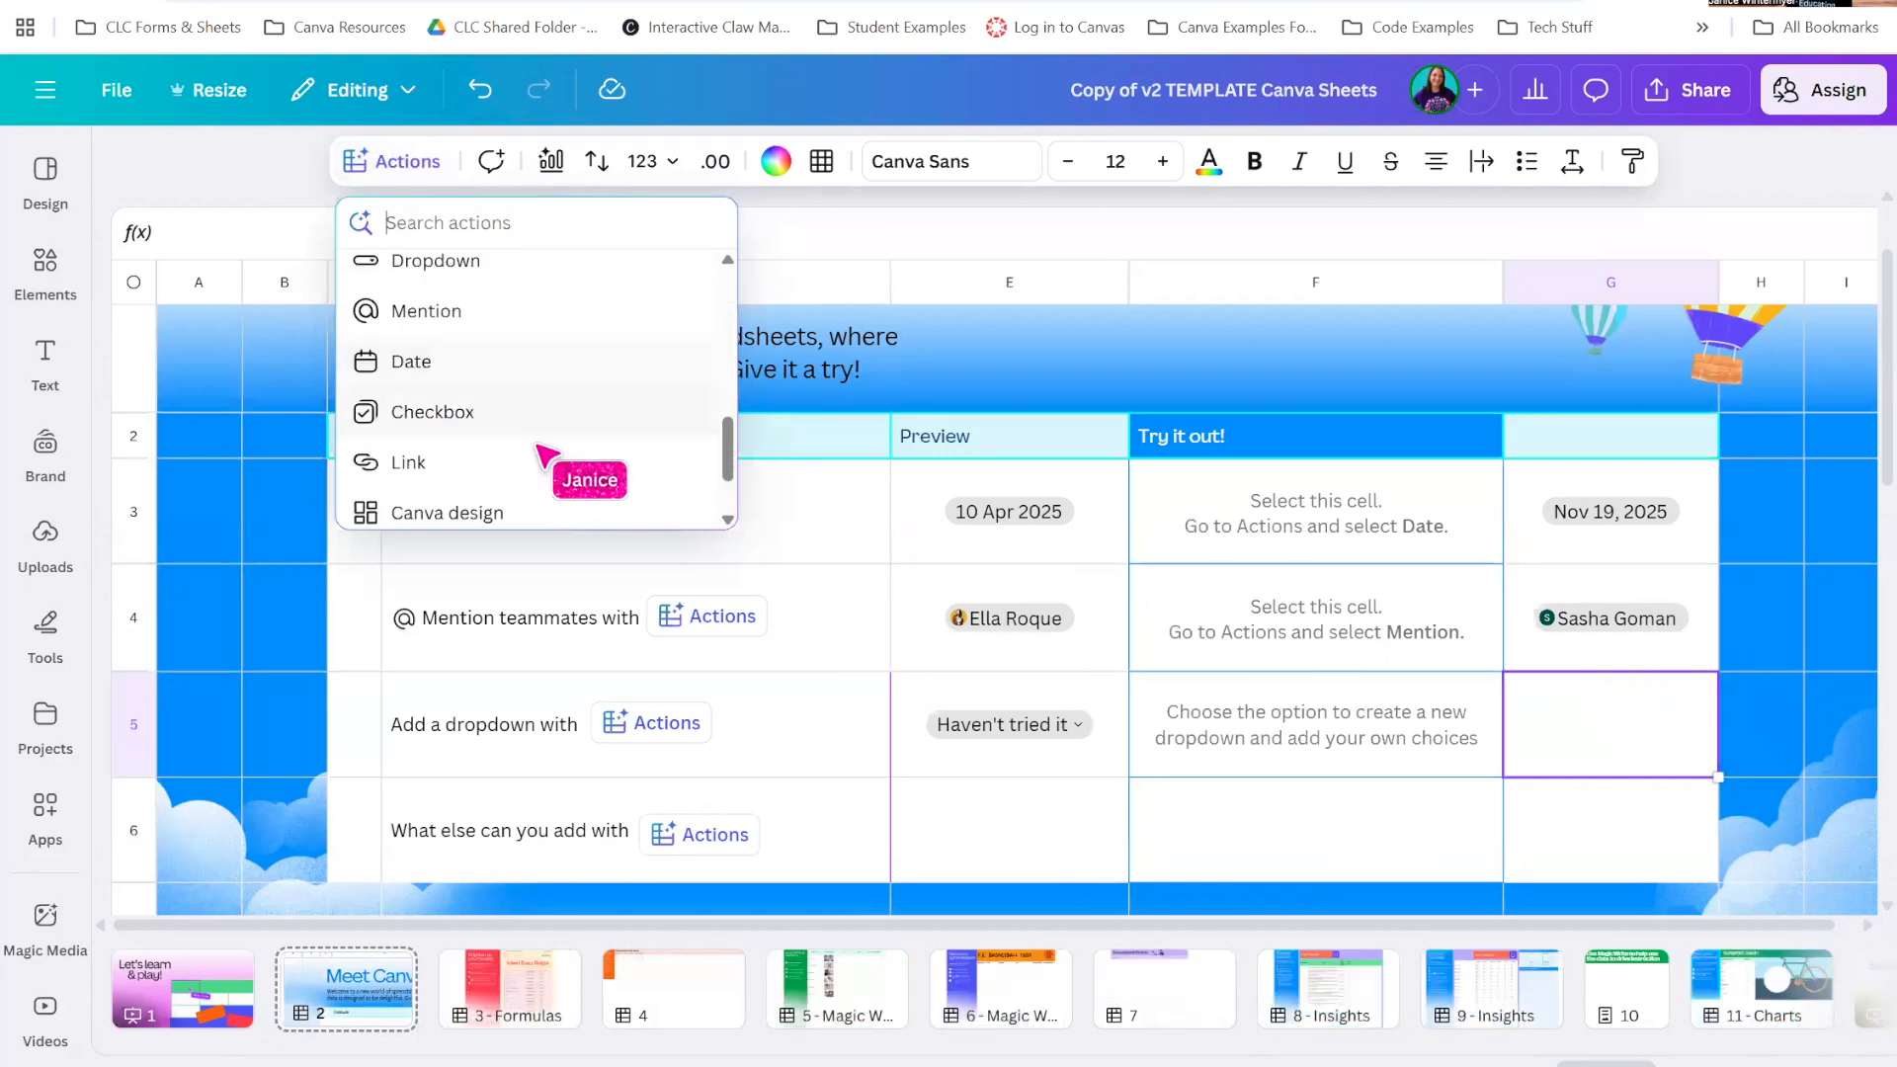
pyautogui.click(523, 262)
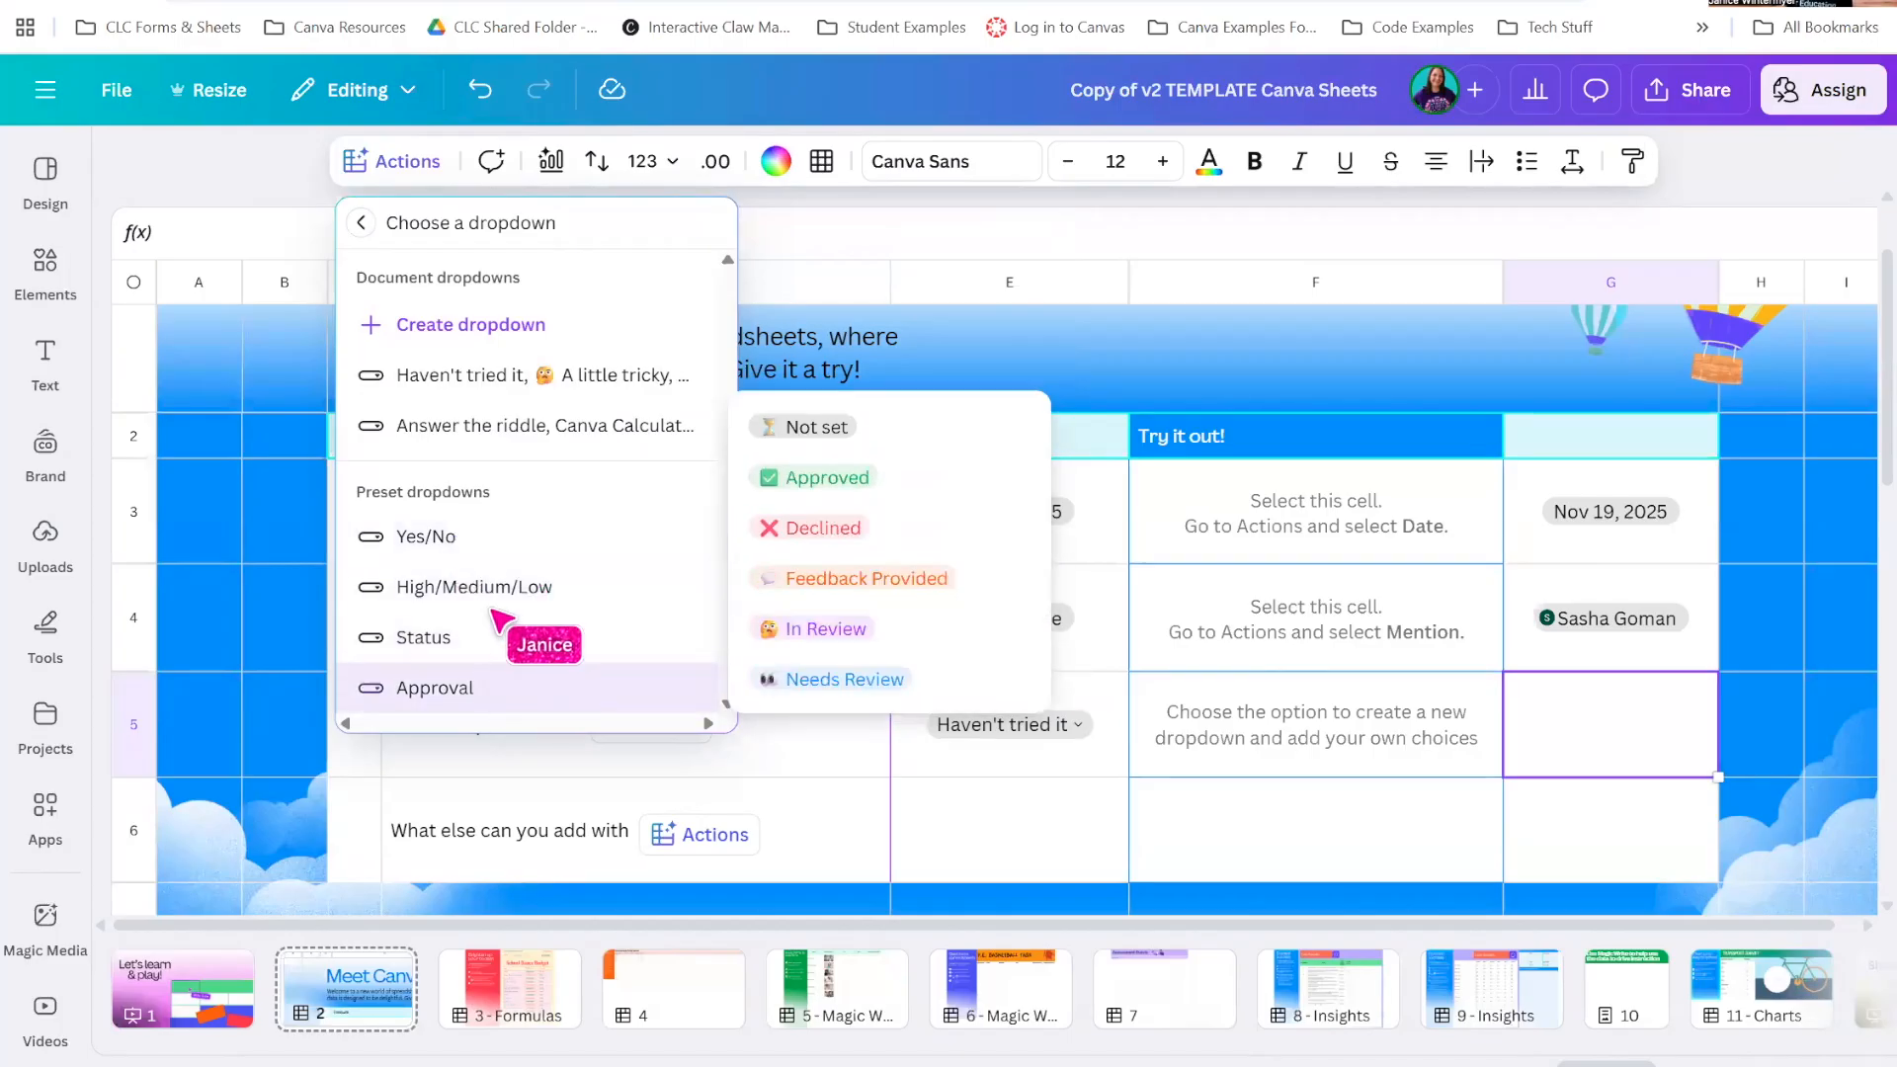
pyautogui.click(506, 326)
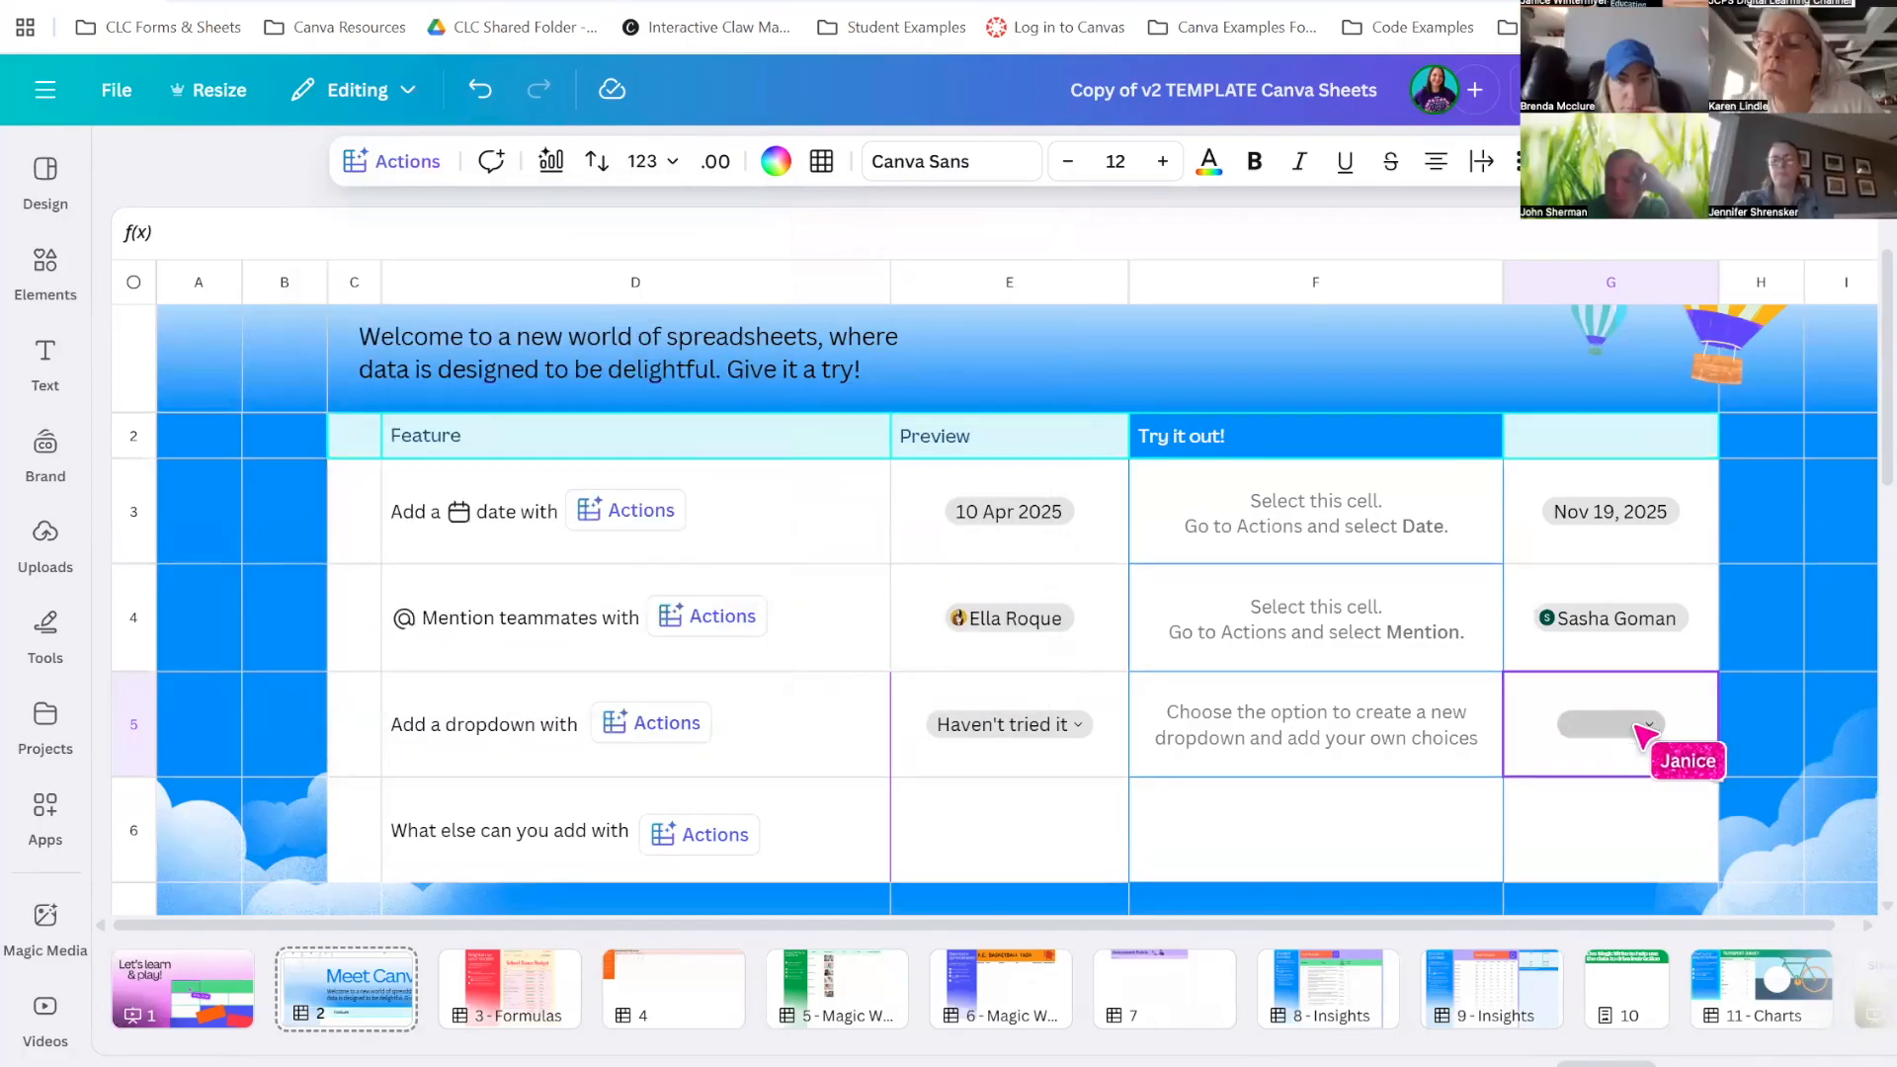
# Rename the first option of the G5 dropdown to Yes and color it green
pyautogui.click(1636, 725)
pyautogui.moveTo(1225, 708)
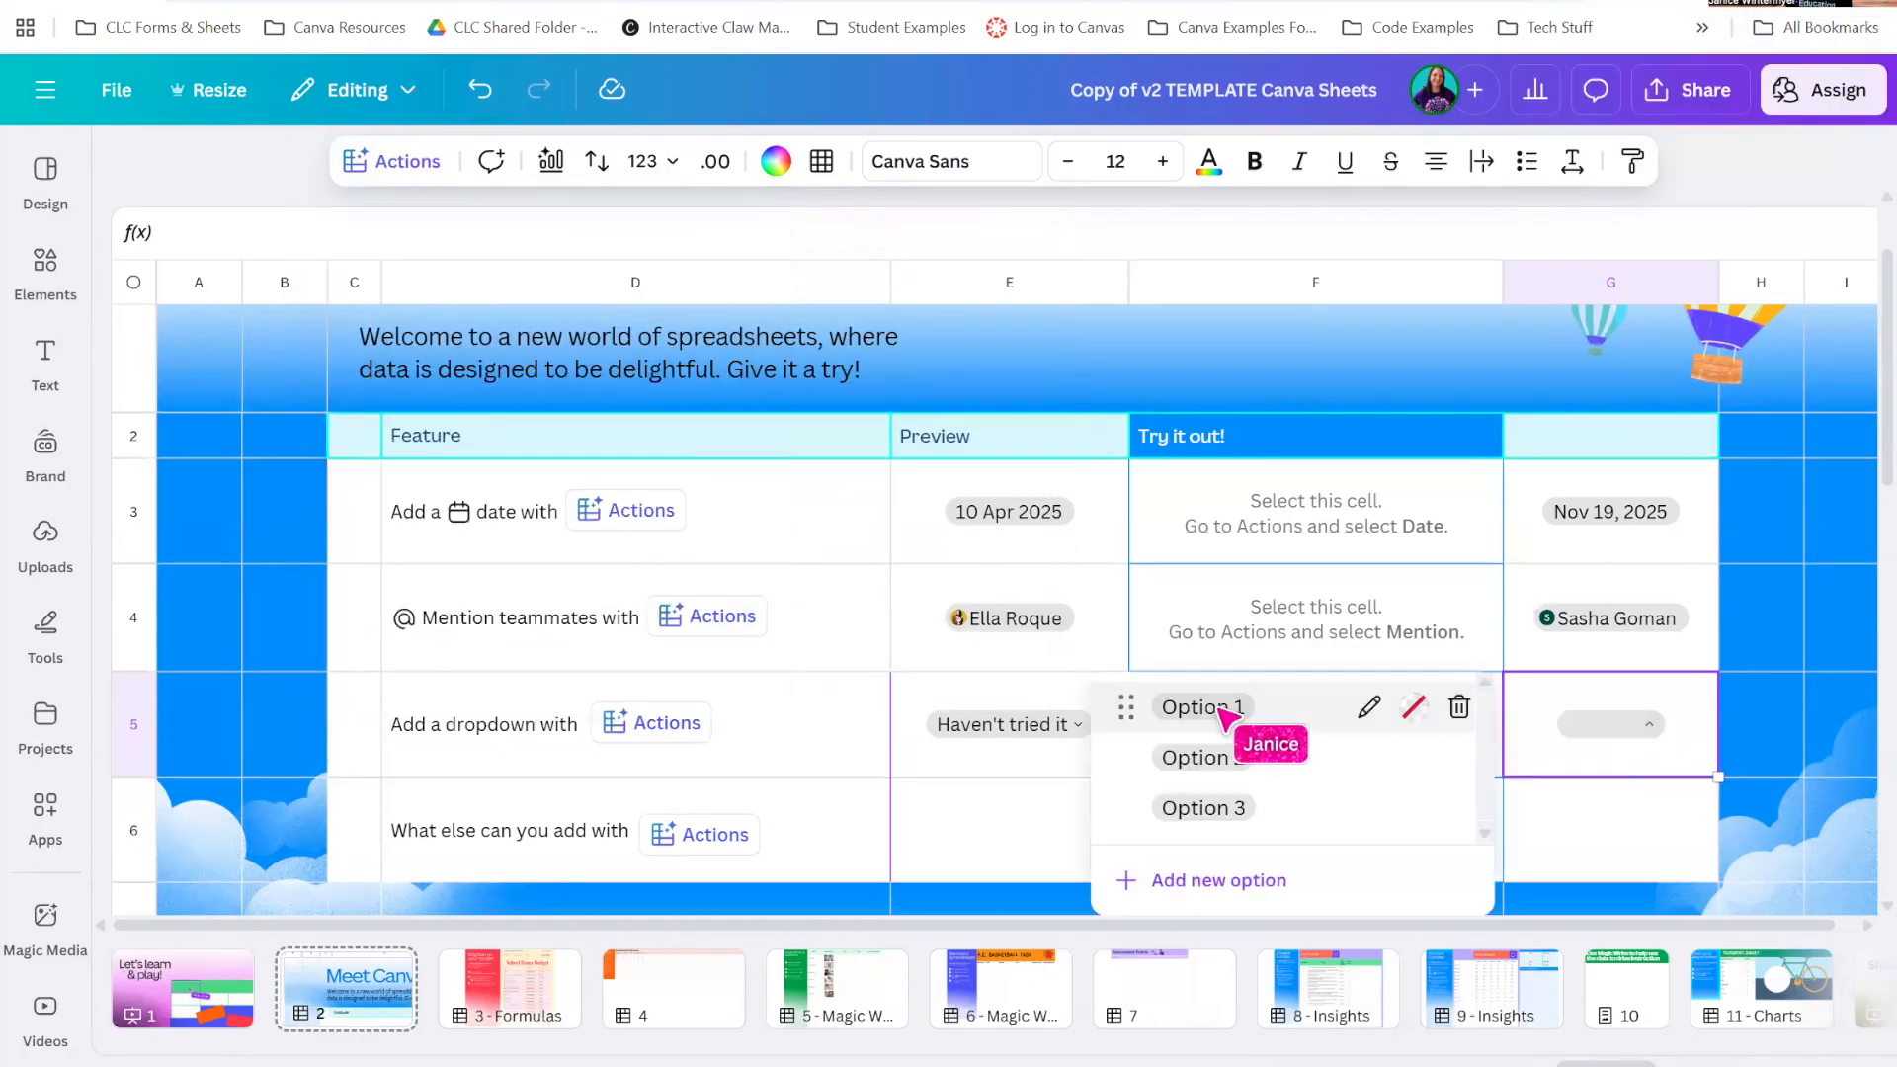
pyautogui.click(1370, 707)
pyautogui.moveTo(1247, 707); pyautogui.dragTo(1130, 728)
pyautogui.write('Yes')
pyautogui.click(1445, 709)
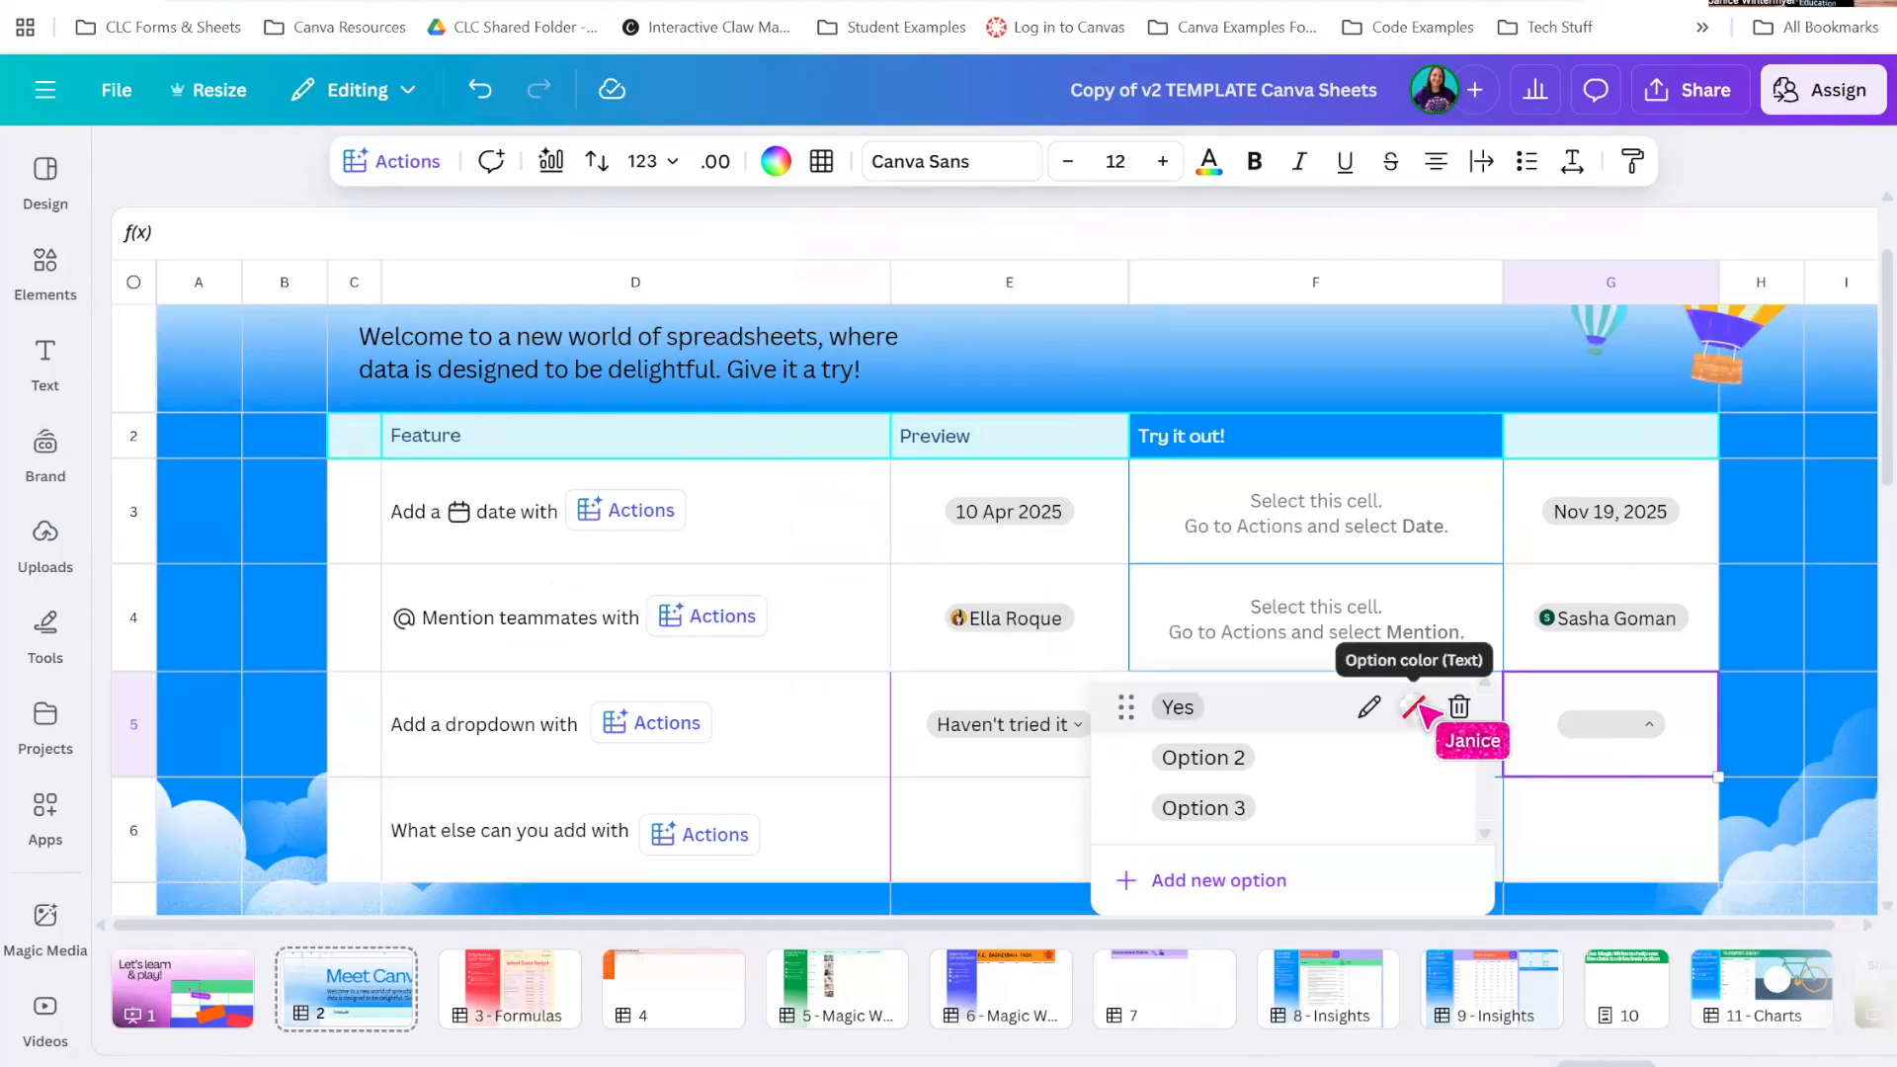
pyautogui.click(1426, 712)
pyautogui.click(1373, 715)
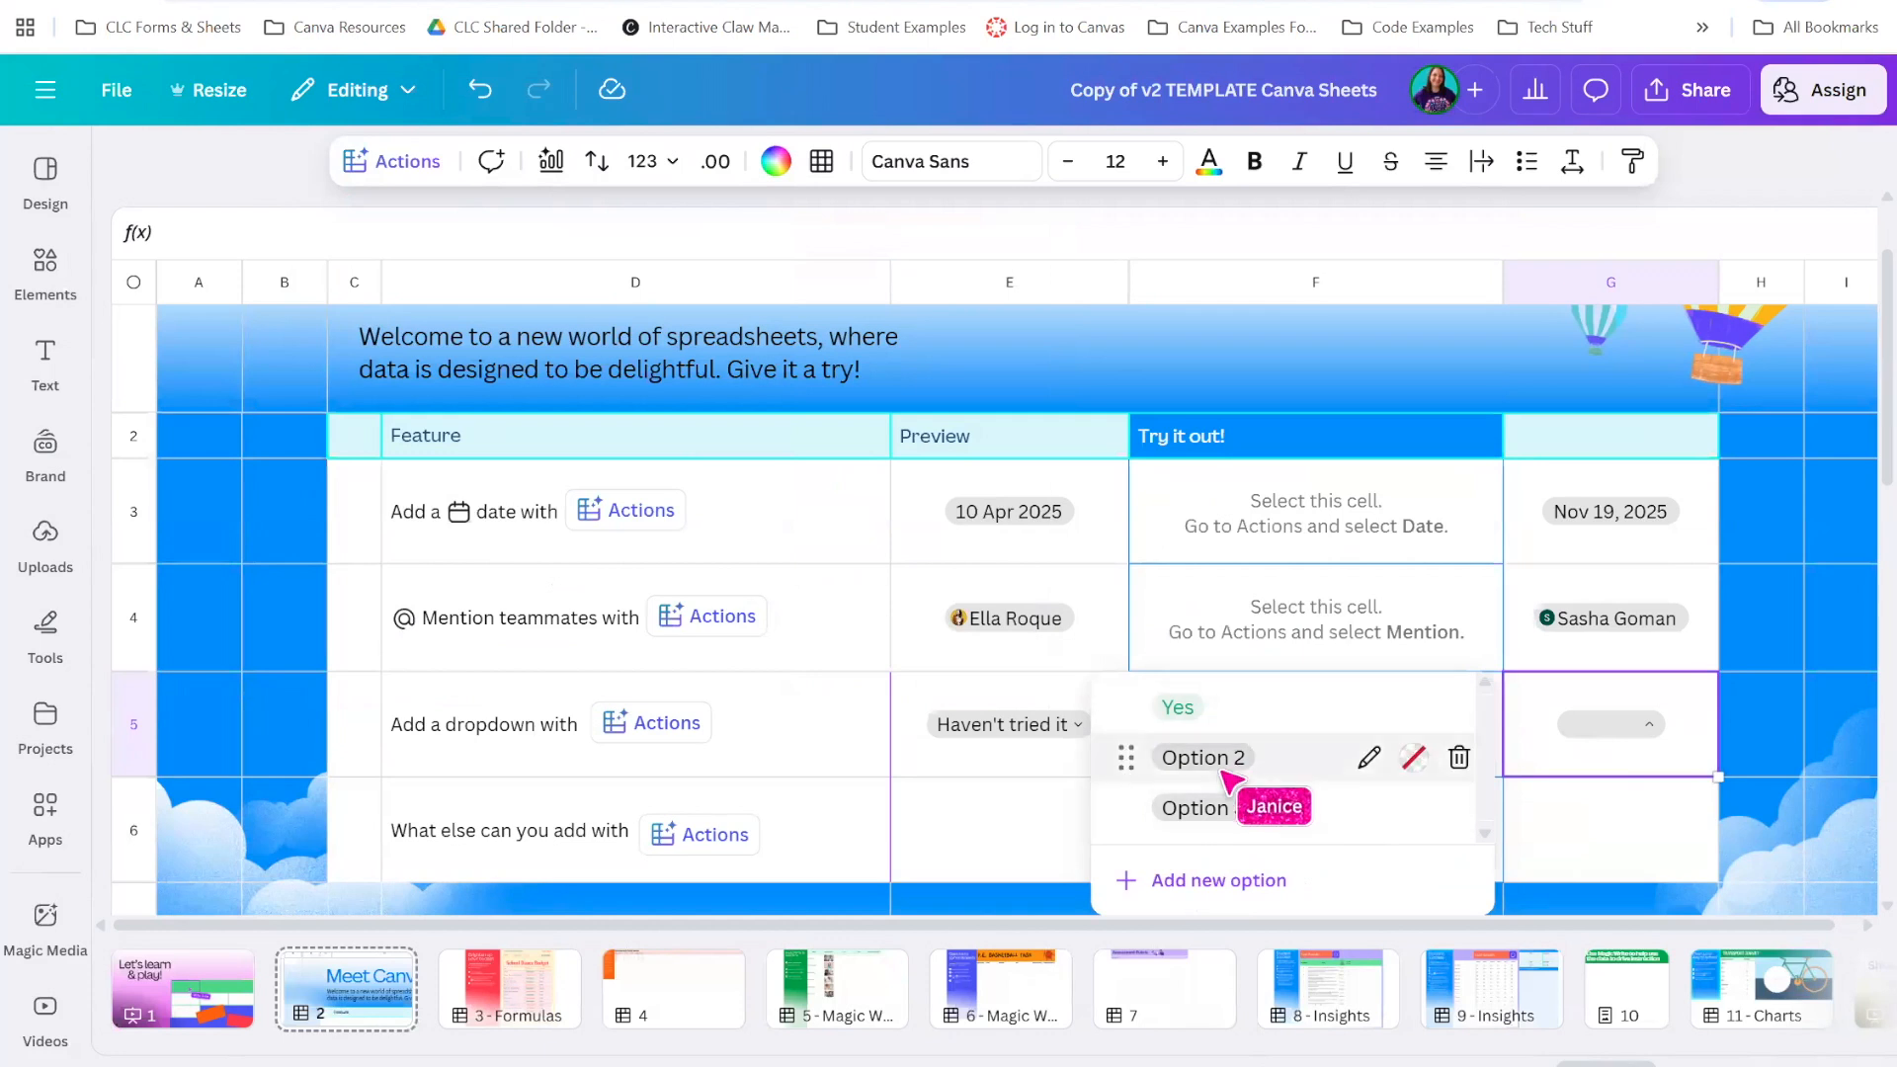
# Set the dropdown in cell G5 to the green Yes option
pyautogui.click(1654, 720)
pyautogui.click(1637, 728)
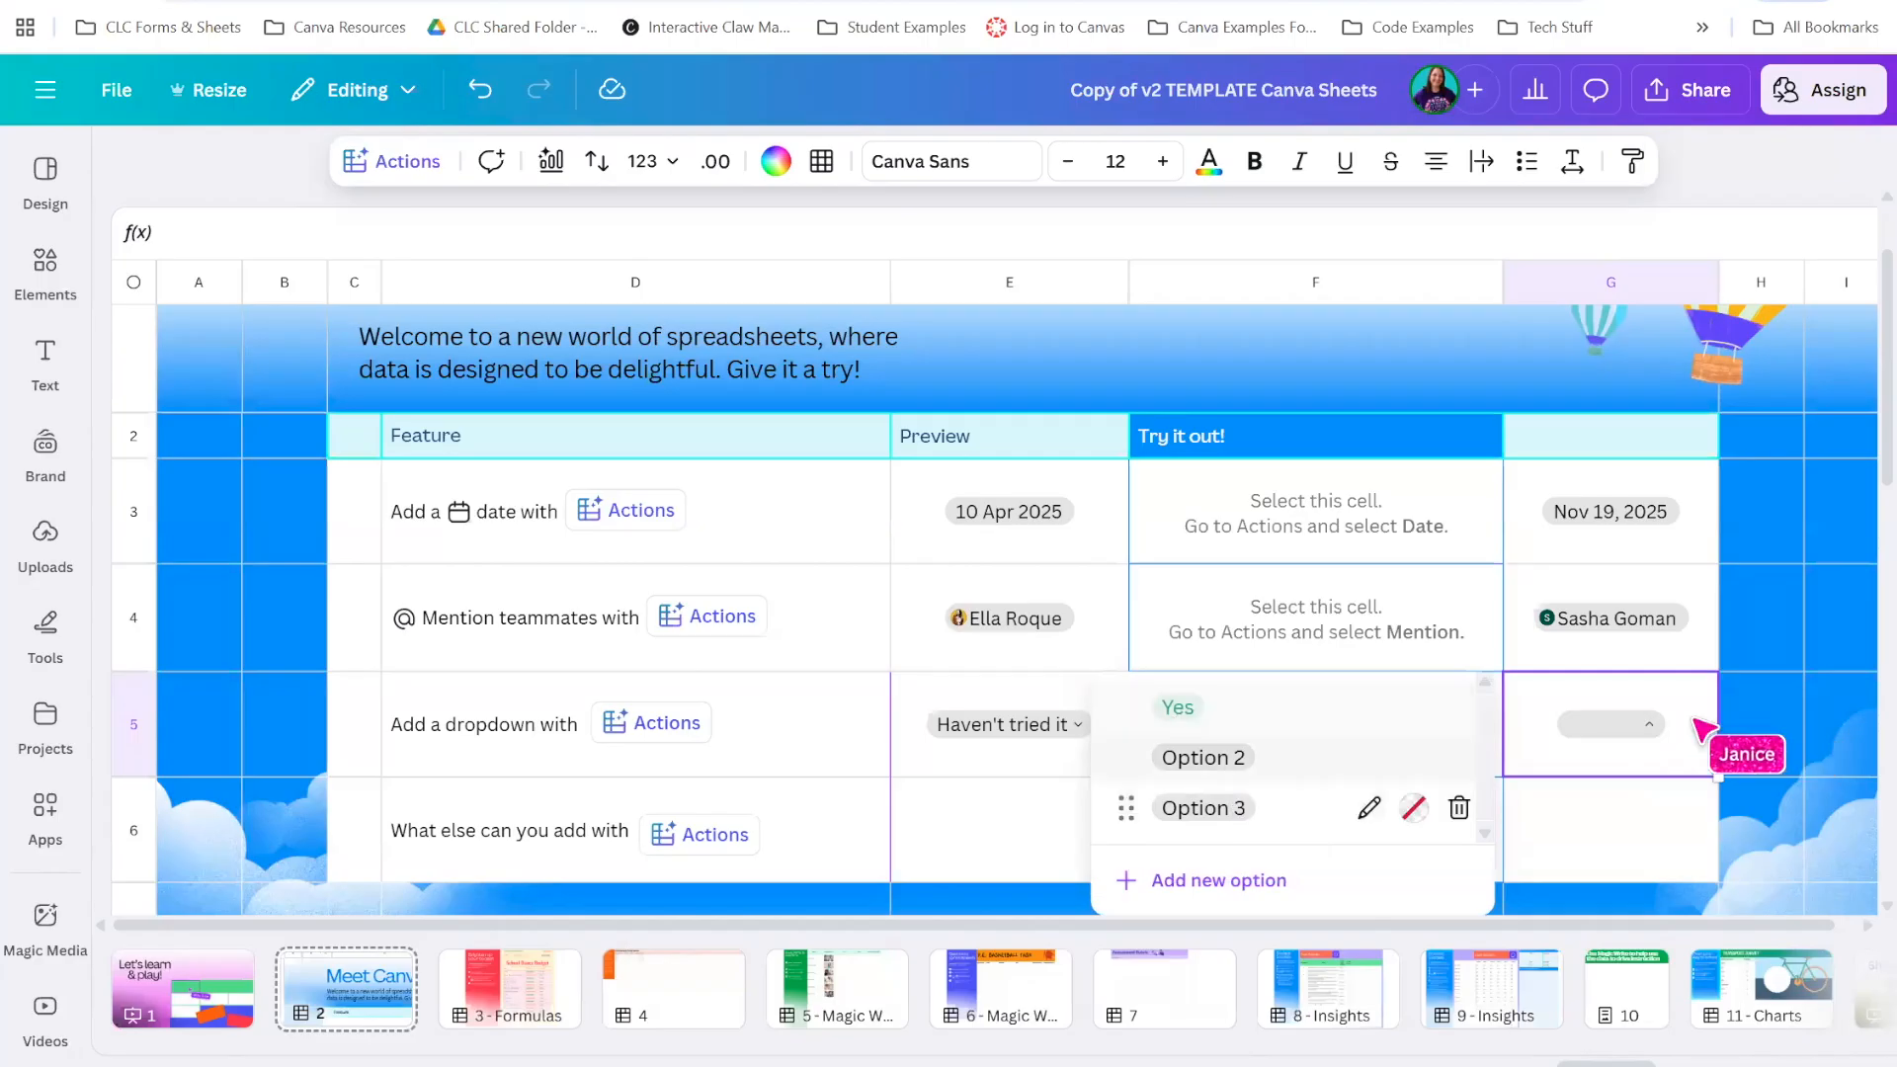
pyautogui.click(1178, 708)
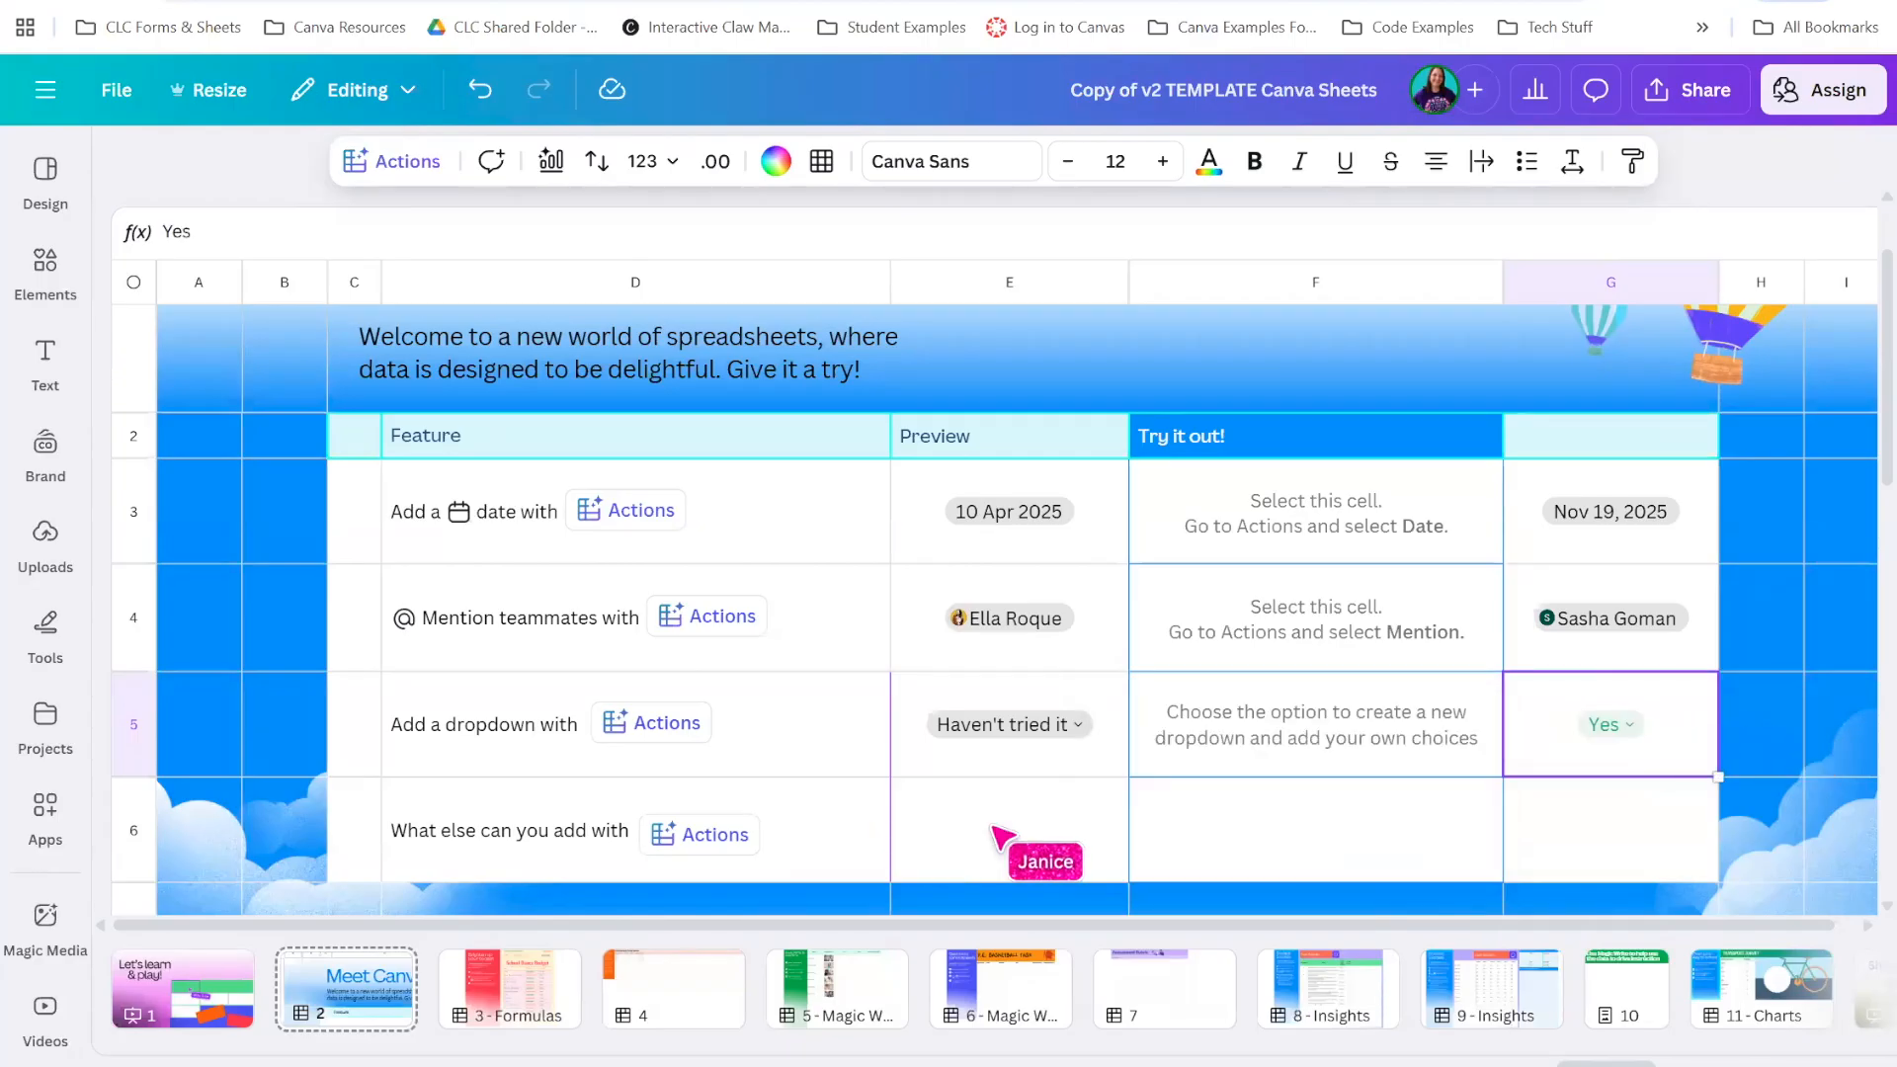
# Insert a checkbox into cell E6, in the row asking what else can be added, and tick it
pyautogui.click(1027, 847)
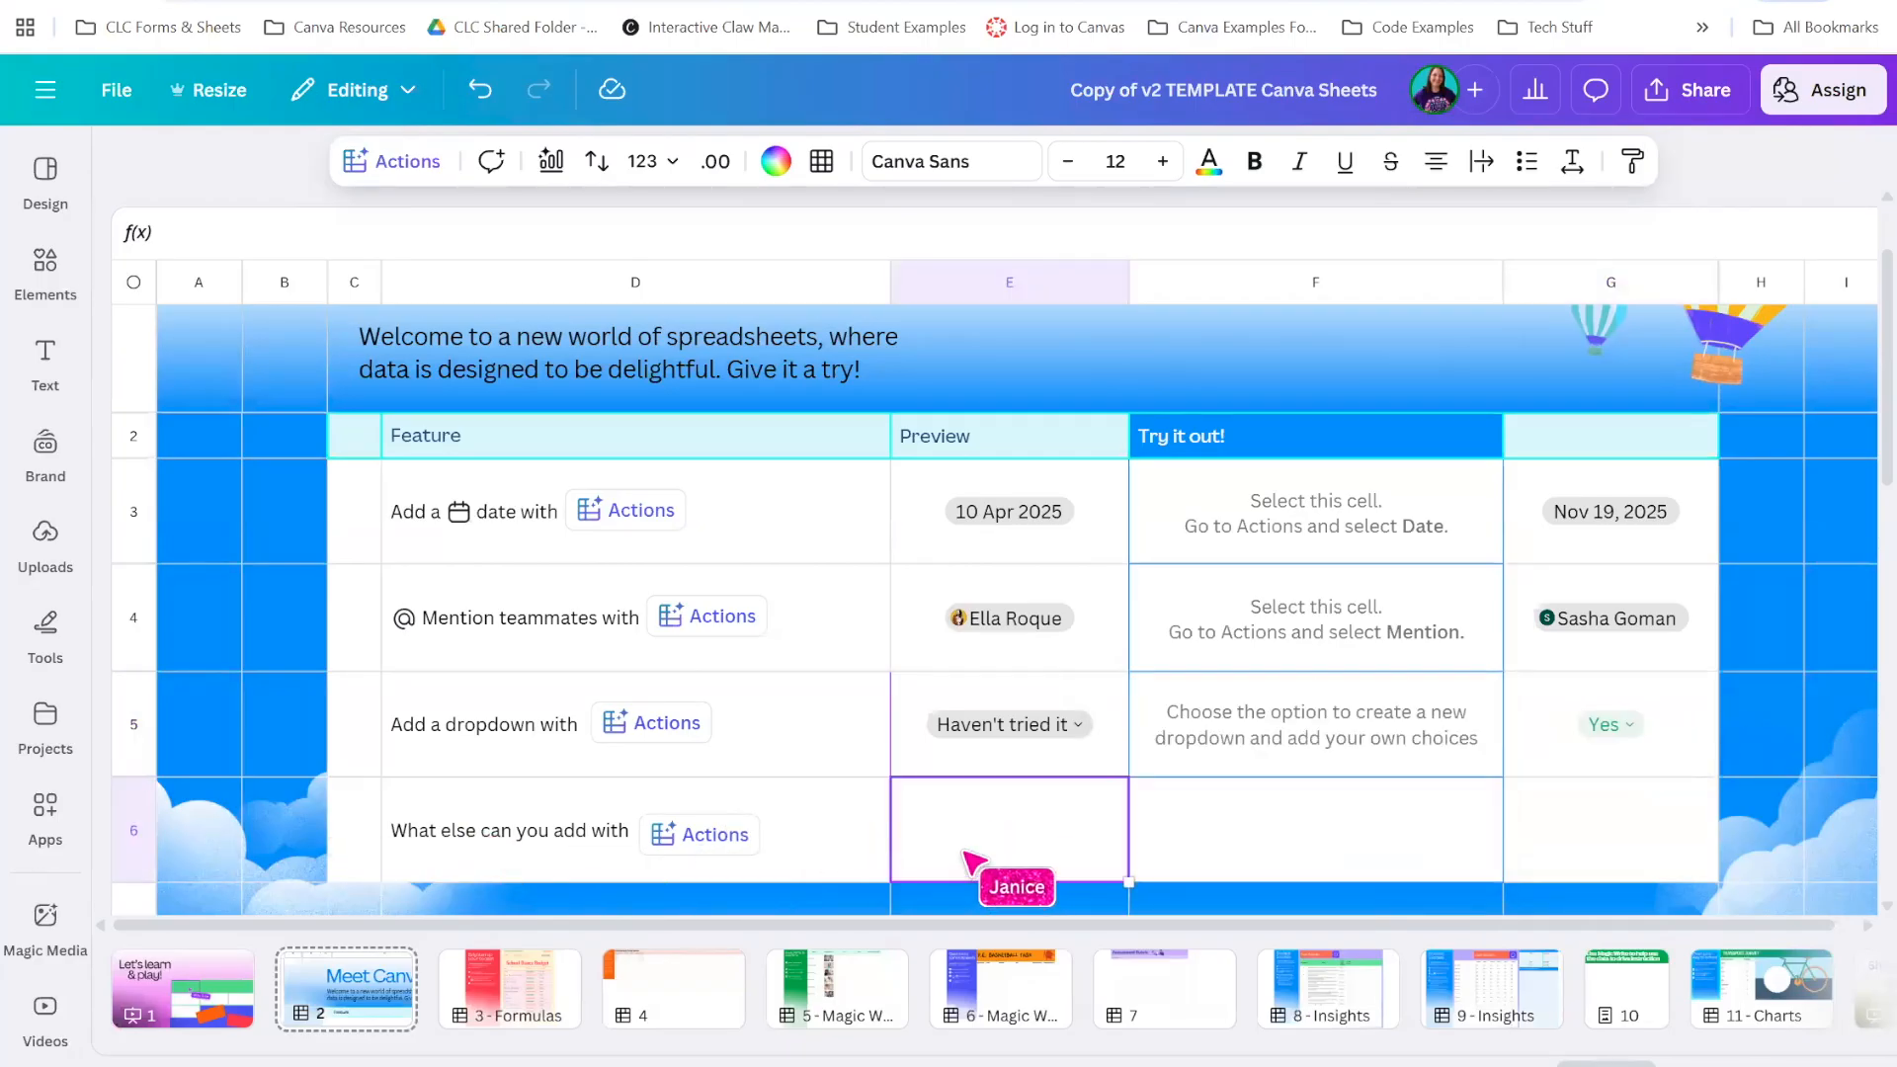
pyautogui.click(390, 161)
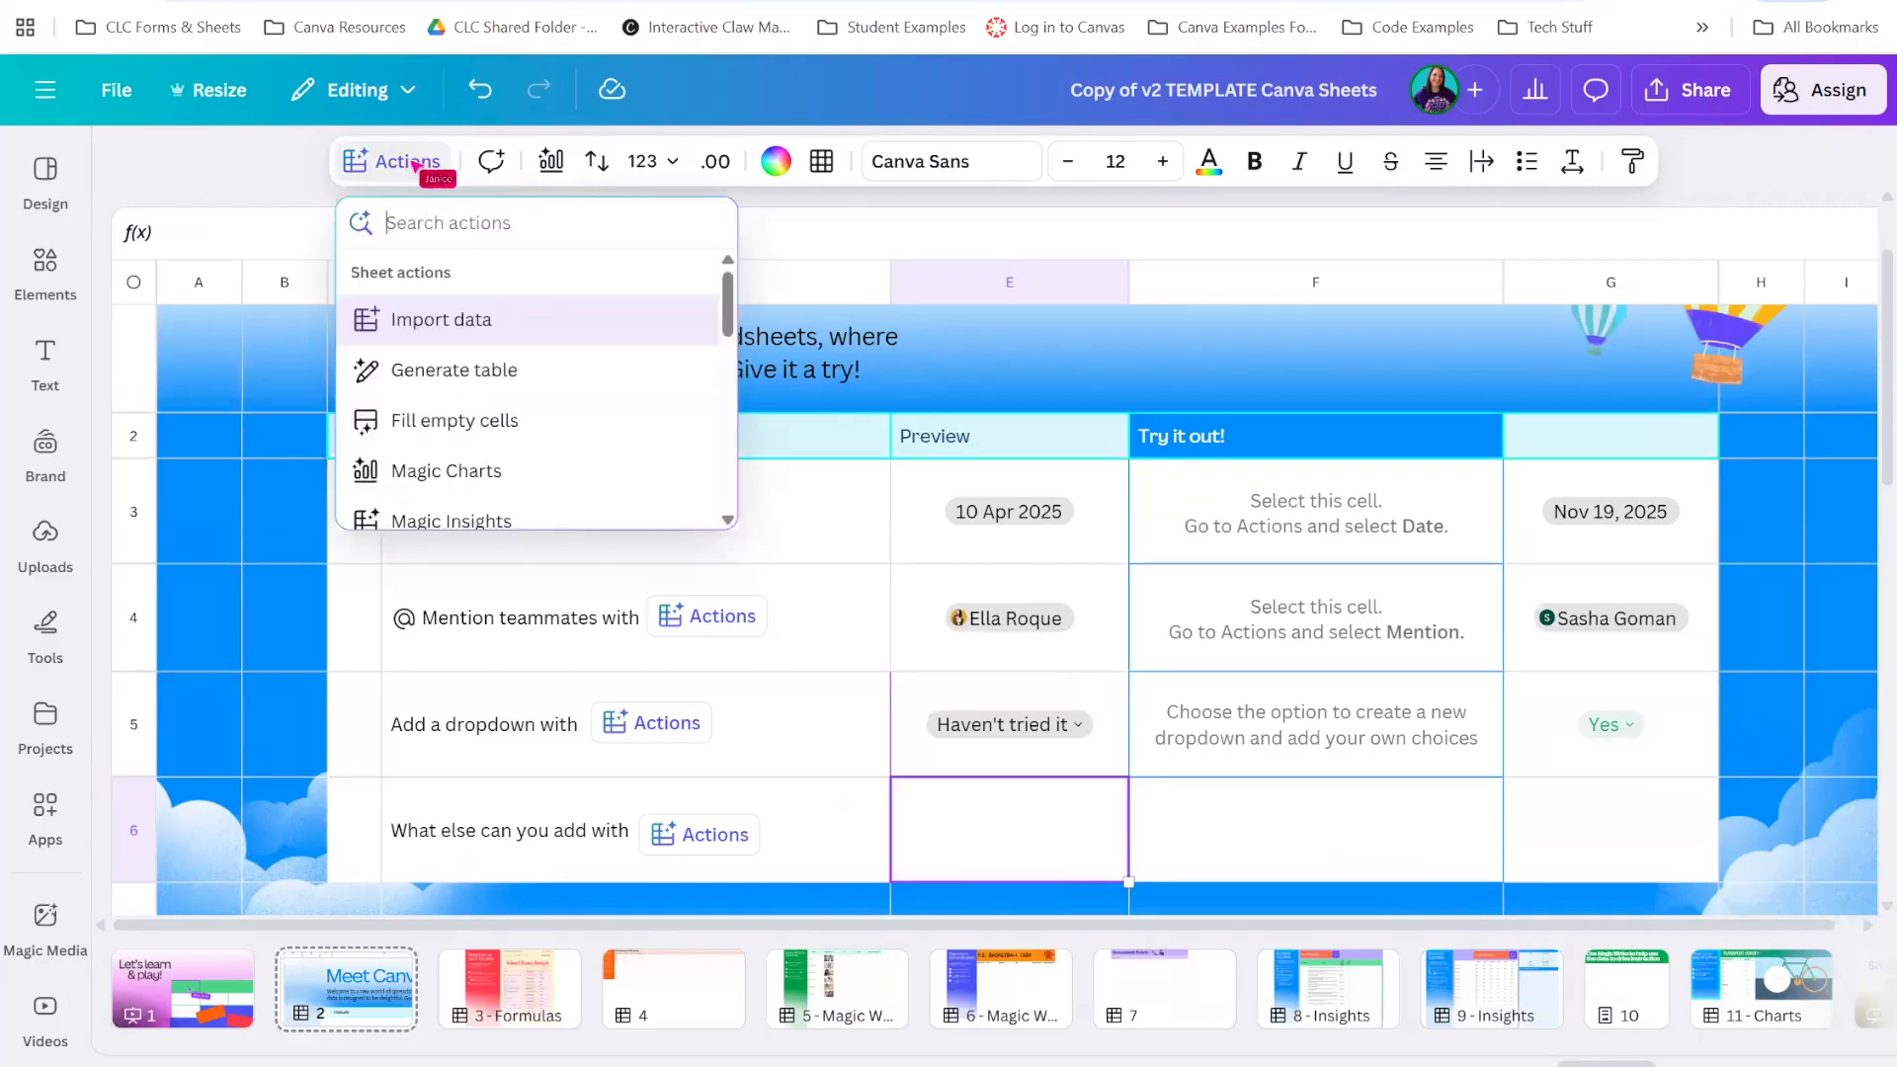
pyautogui.scroll(-5, 558, 424)
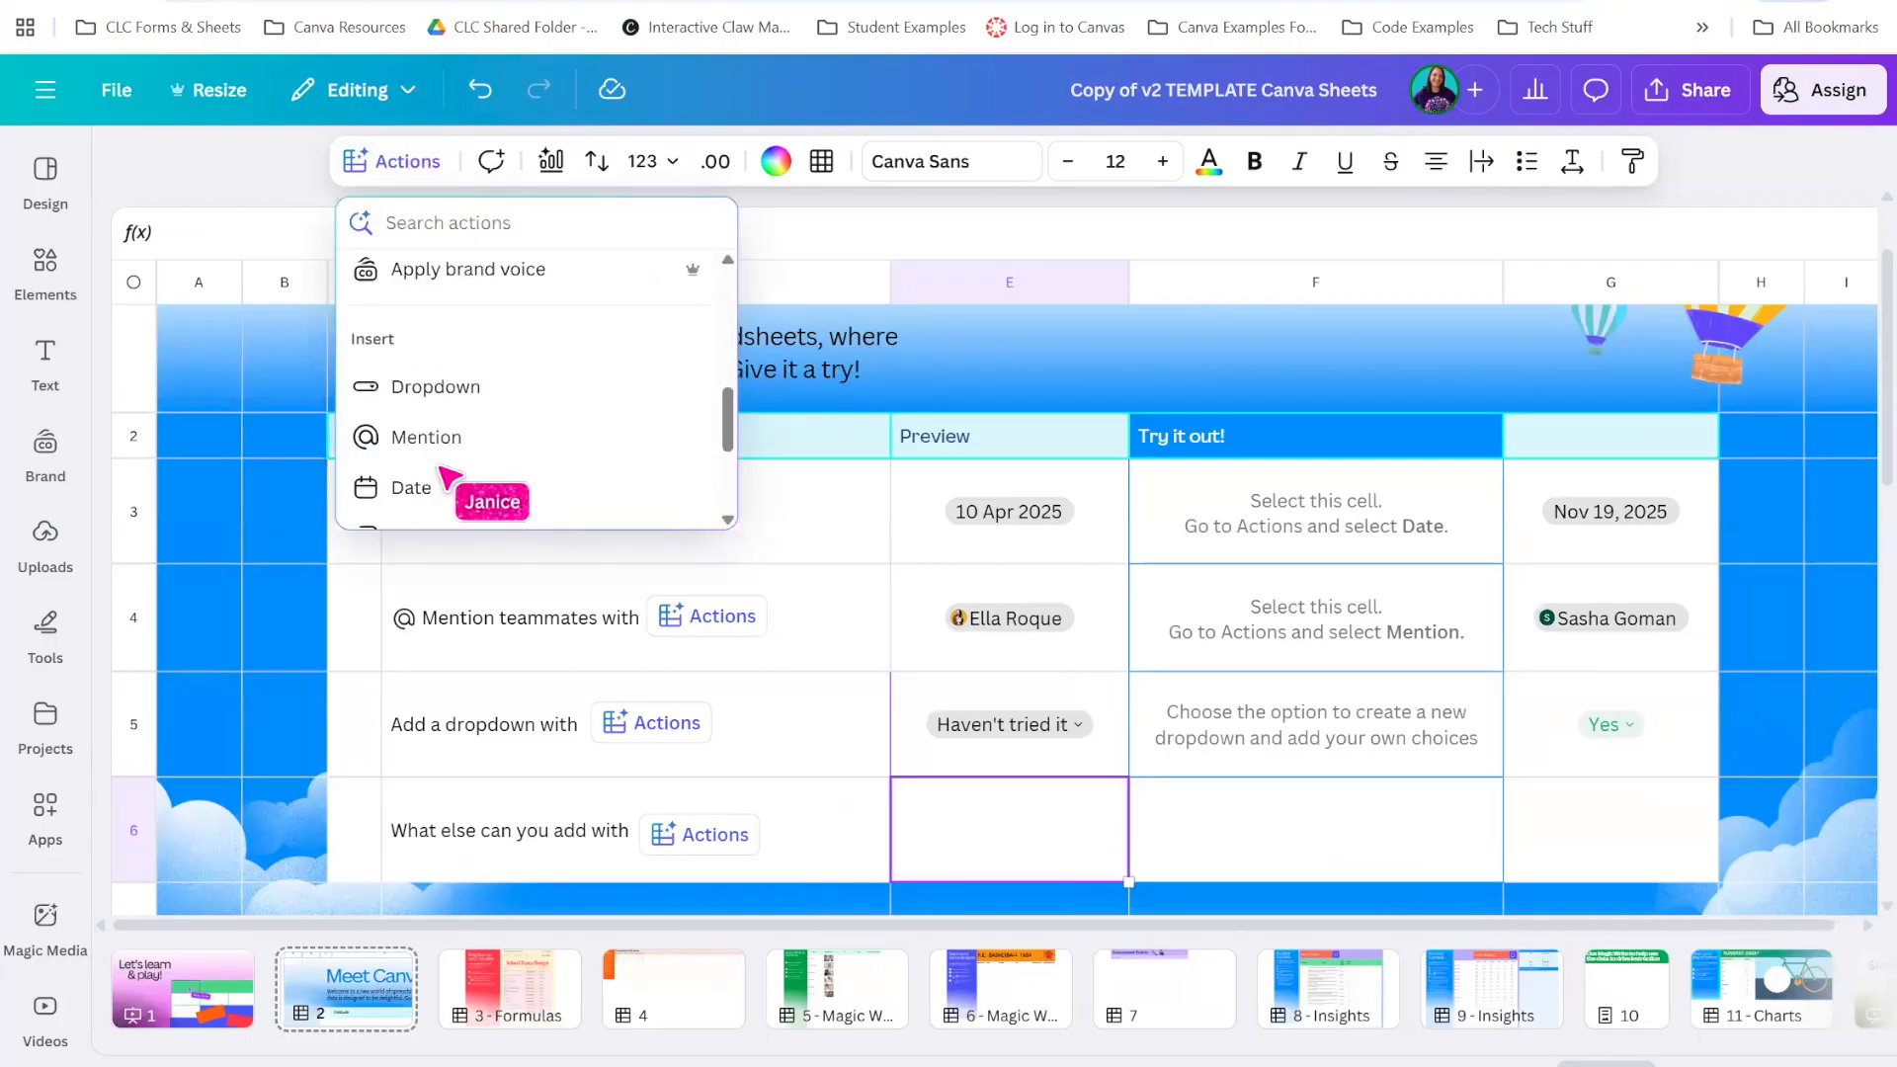
pyautogui.click(459, 415)
pyautogui.click(1012, 832)
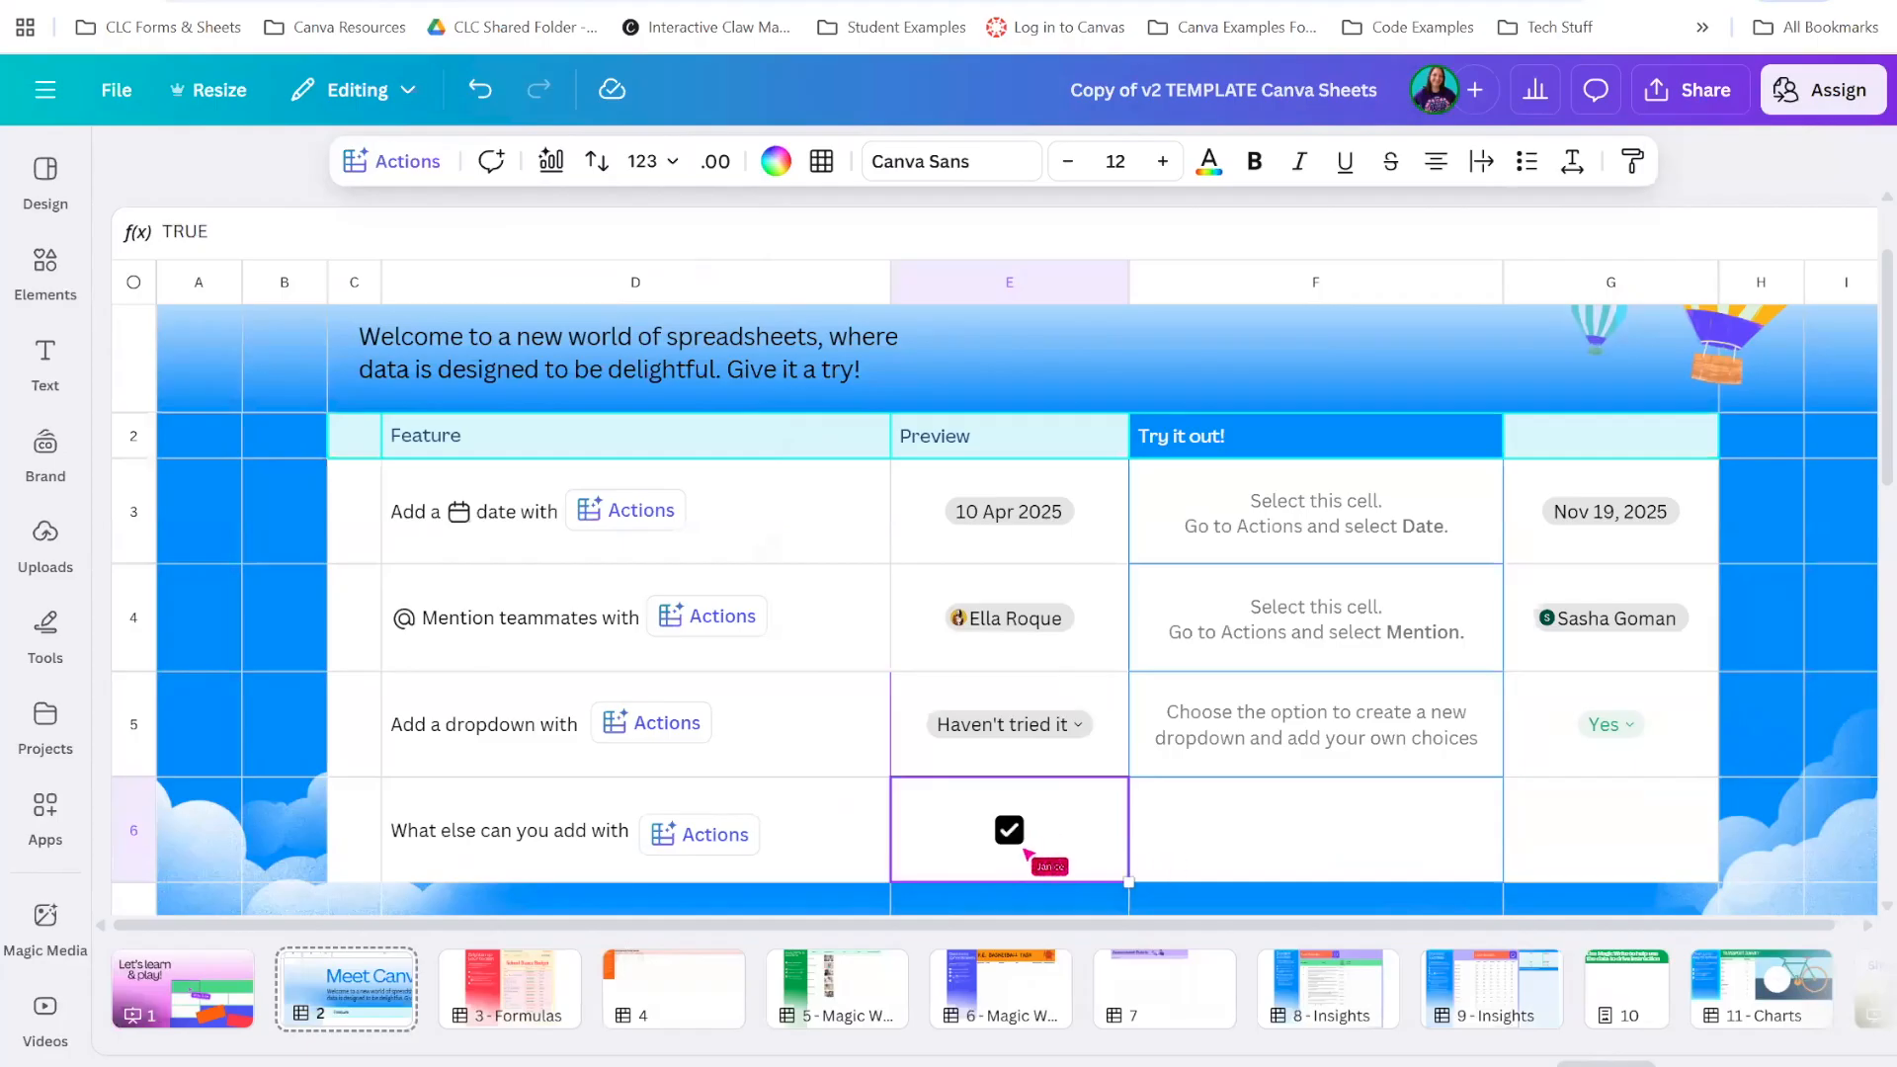
# Look through the content types that Actions can insert into cell F6, such as link, Canva design and formula
pyautogui.click(1312, 842)
pyautogui.click(390, 161)
pyautogui.scroll(-5, 549, 425)
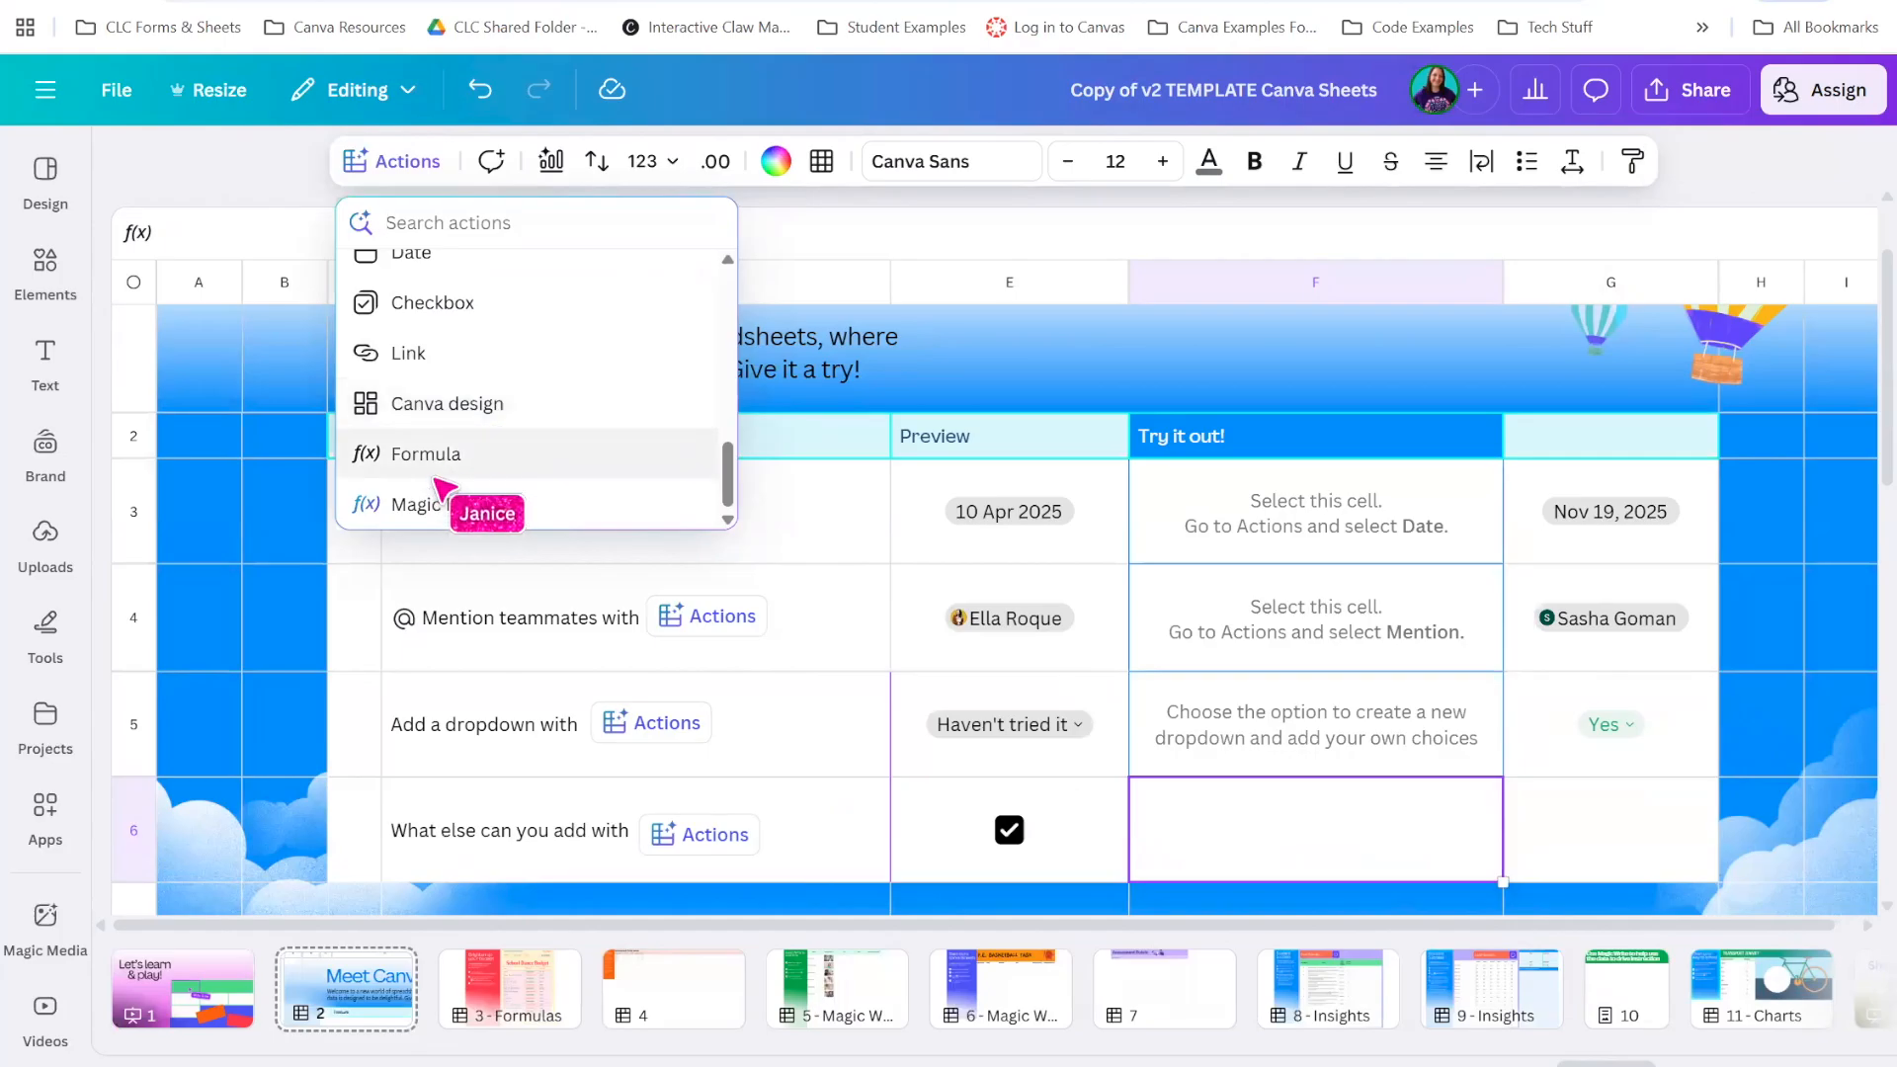
pyautogui.scroll(5, 445, 494)
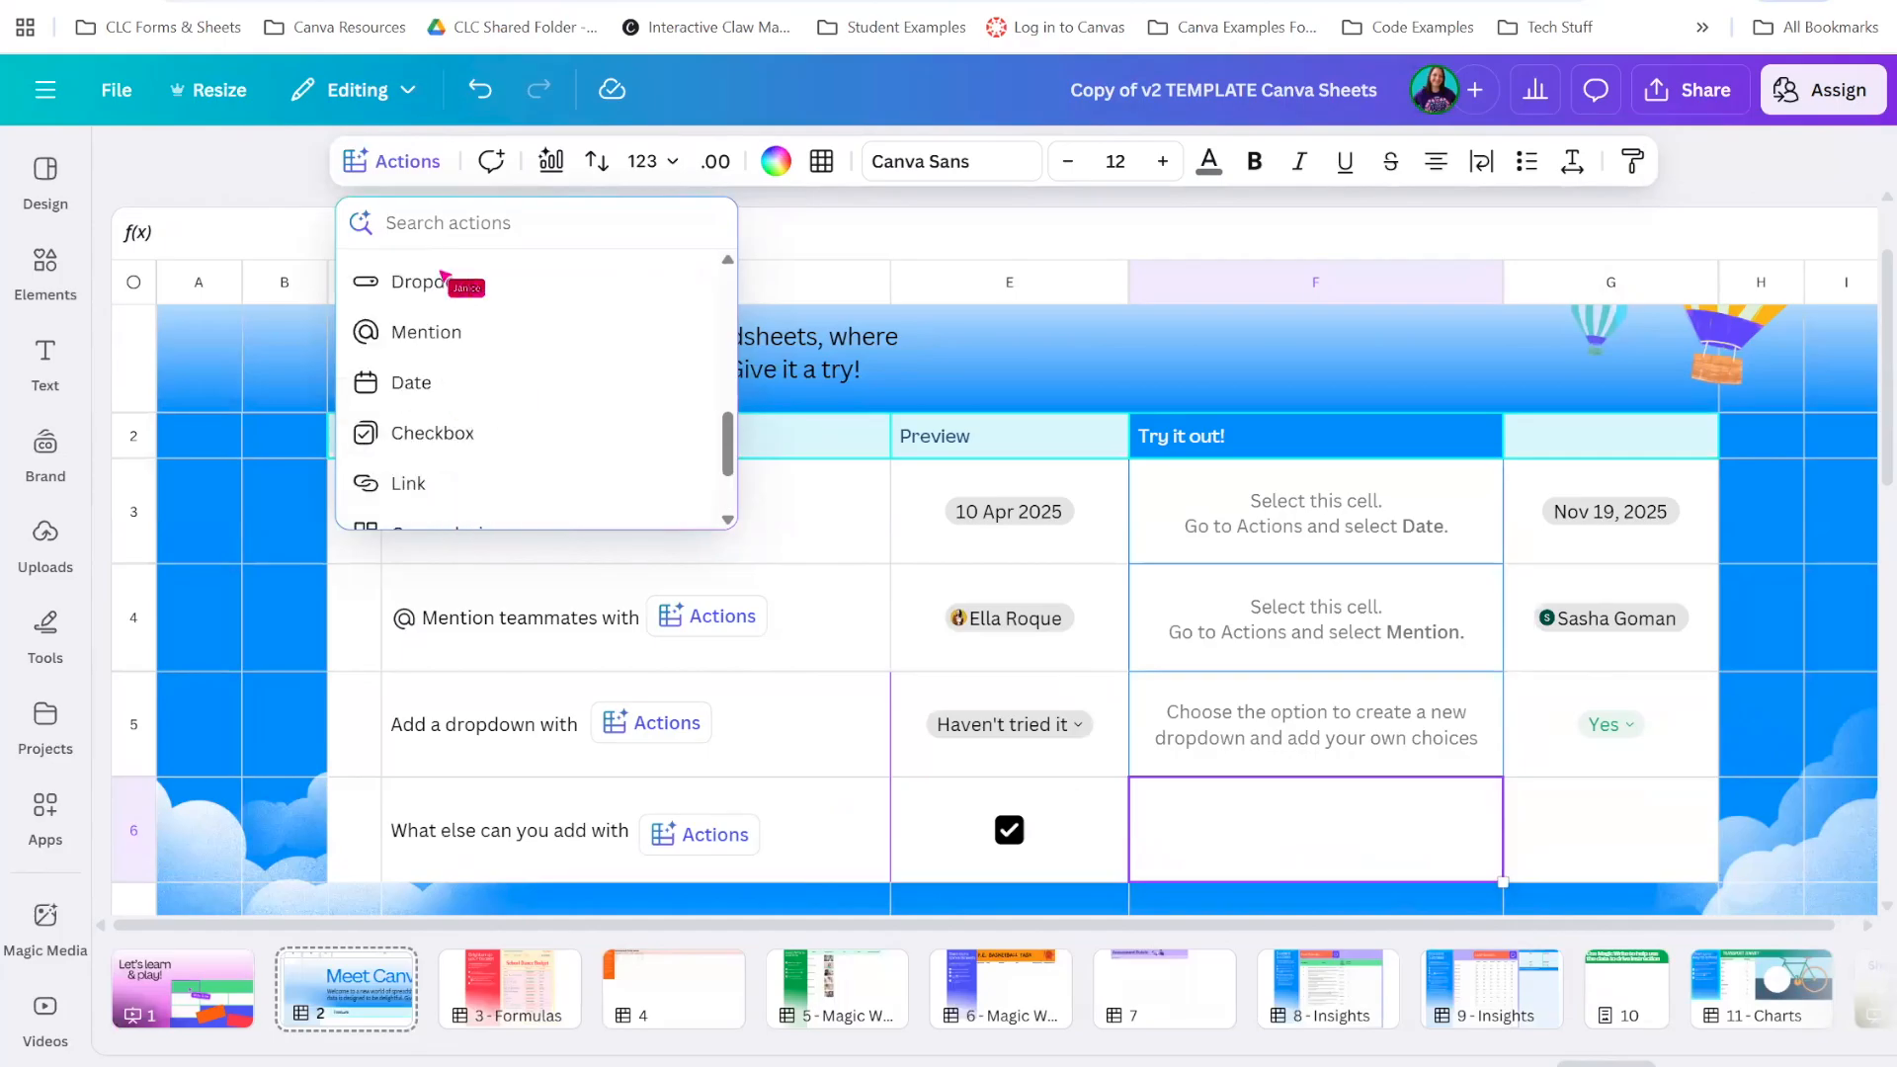
pyautogui.scroll(-6, 472, 432)
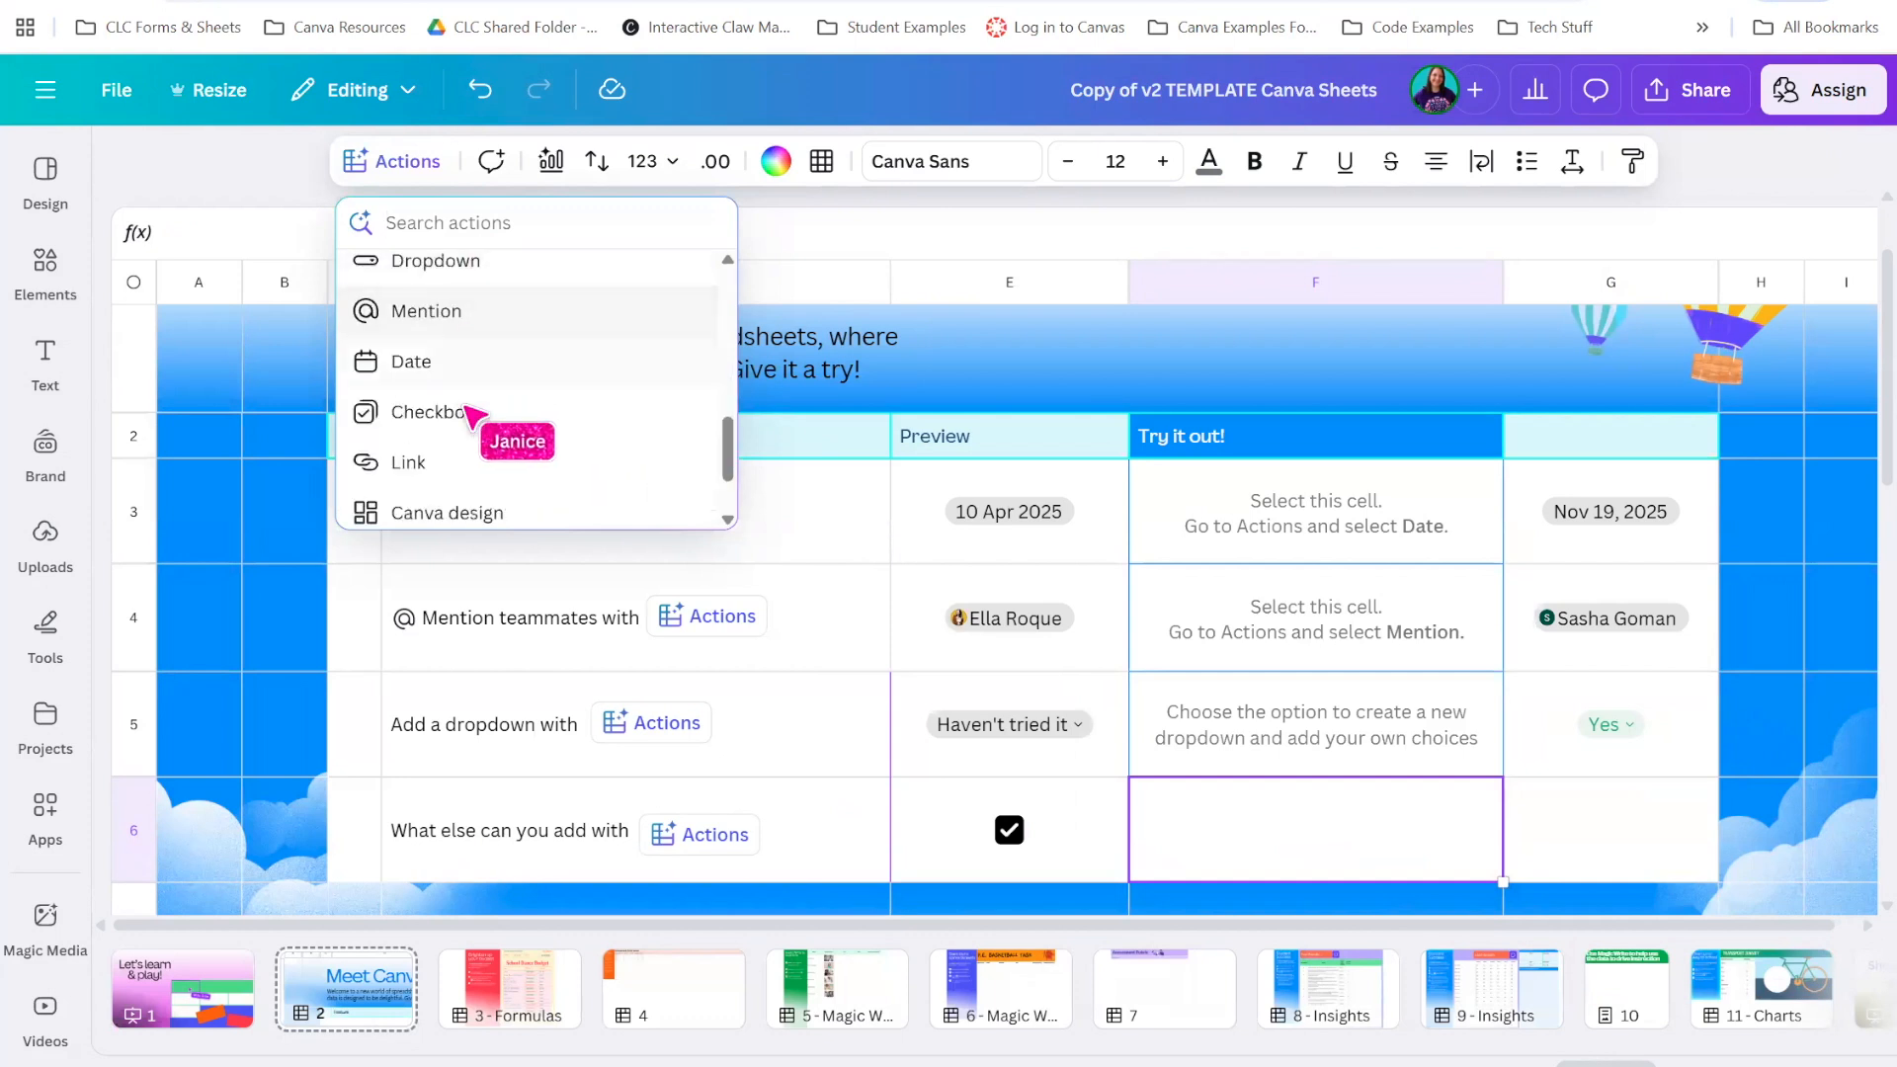
pyautogui.click(453, 466)
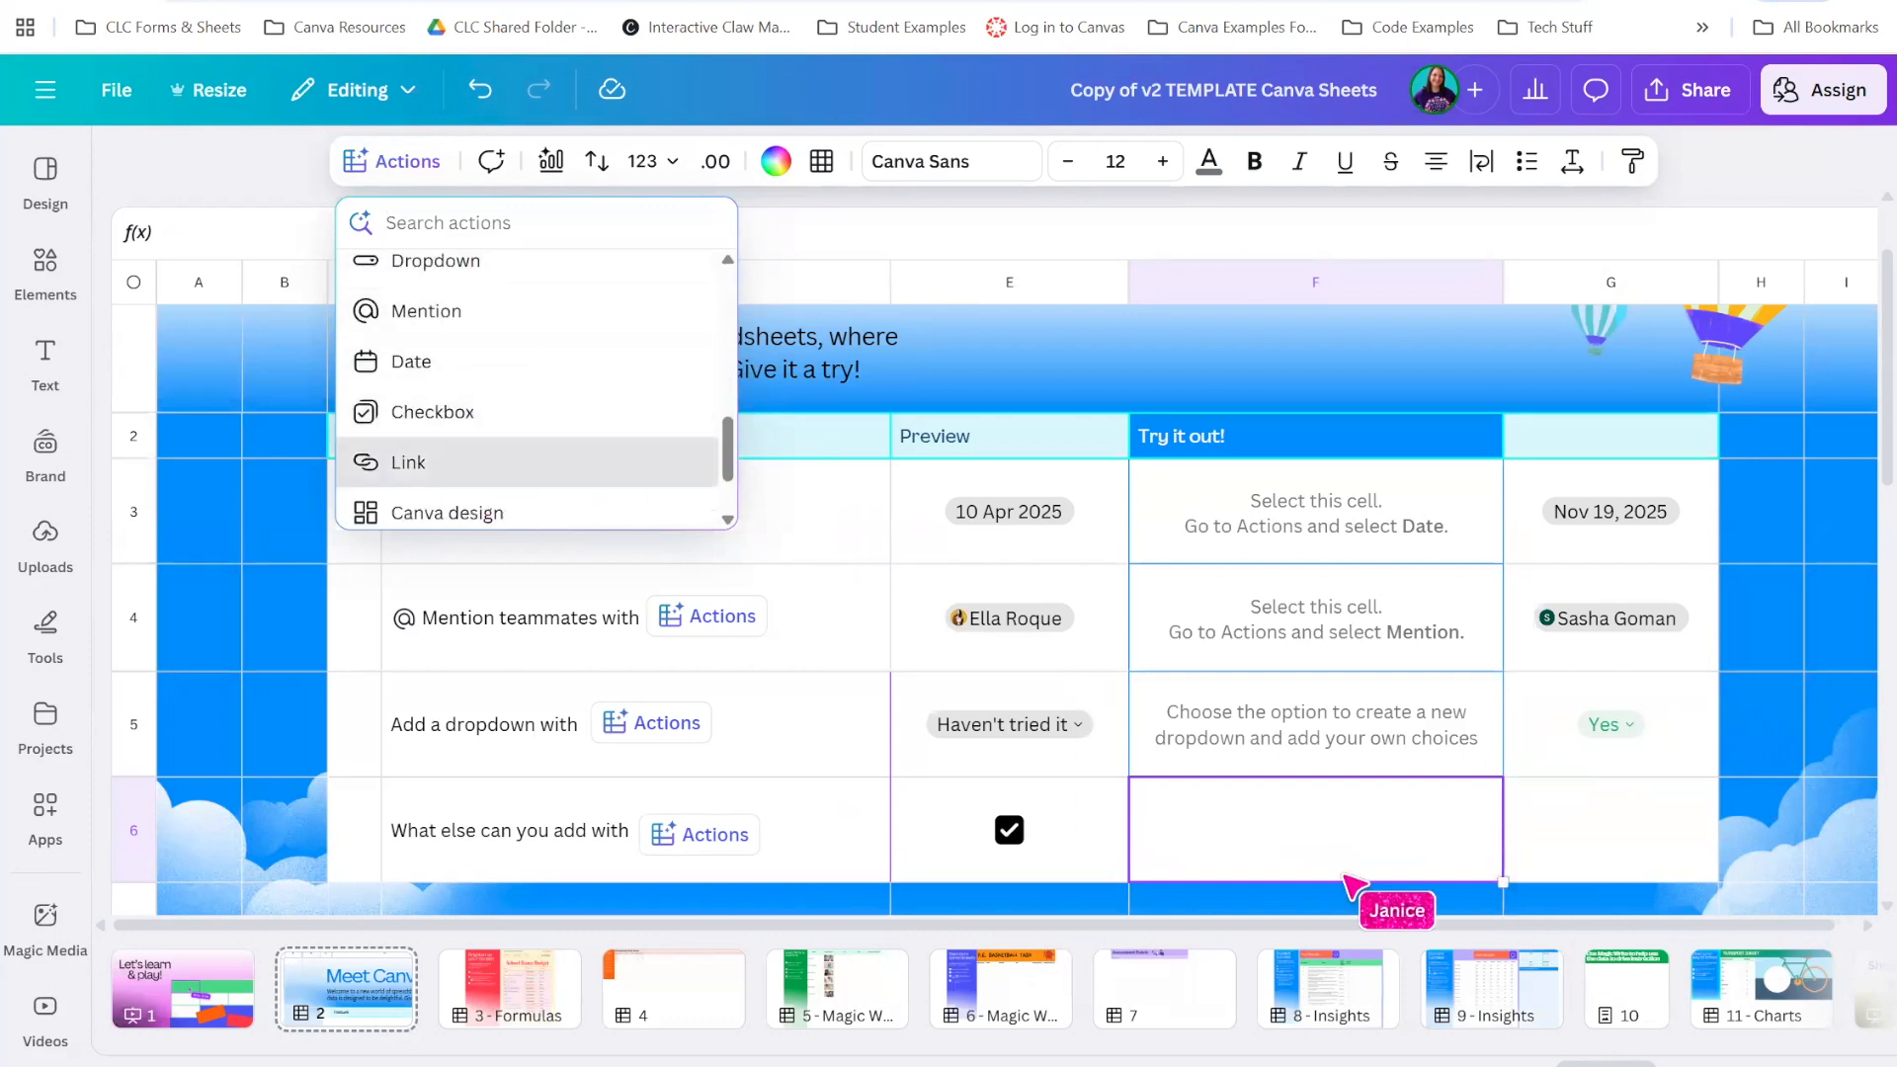
pyautogui.click(1602, 822)
# Open page 3, Formulas, and review the School Dance Budget table from its items down to the total row
pyautogui.click(496, 1014)
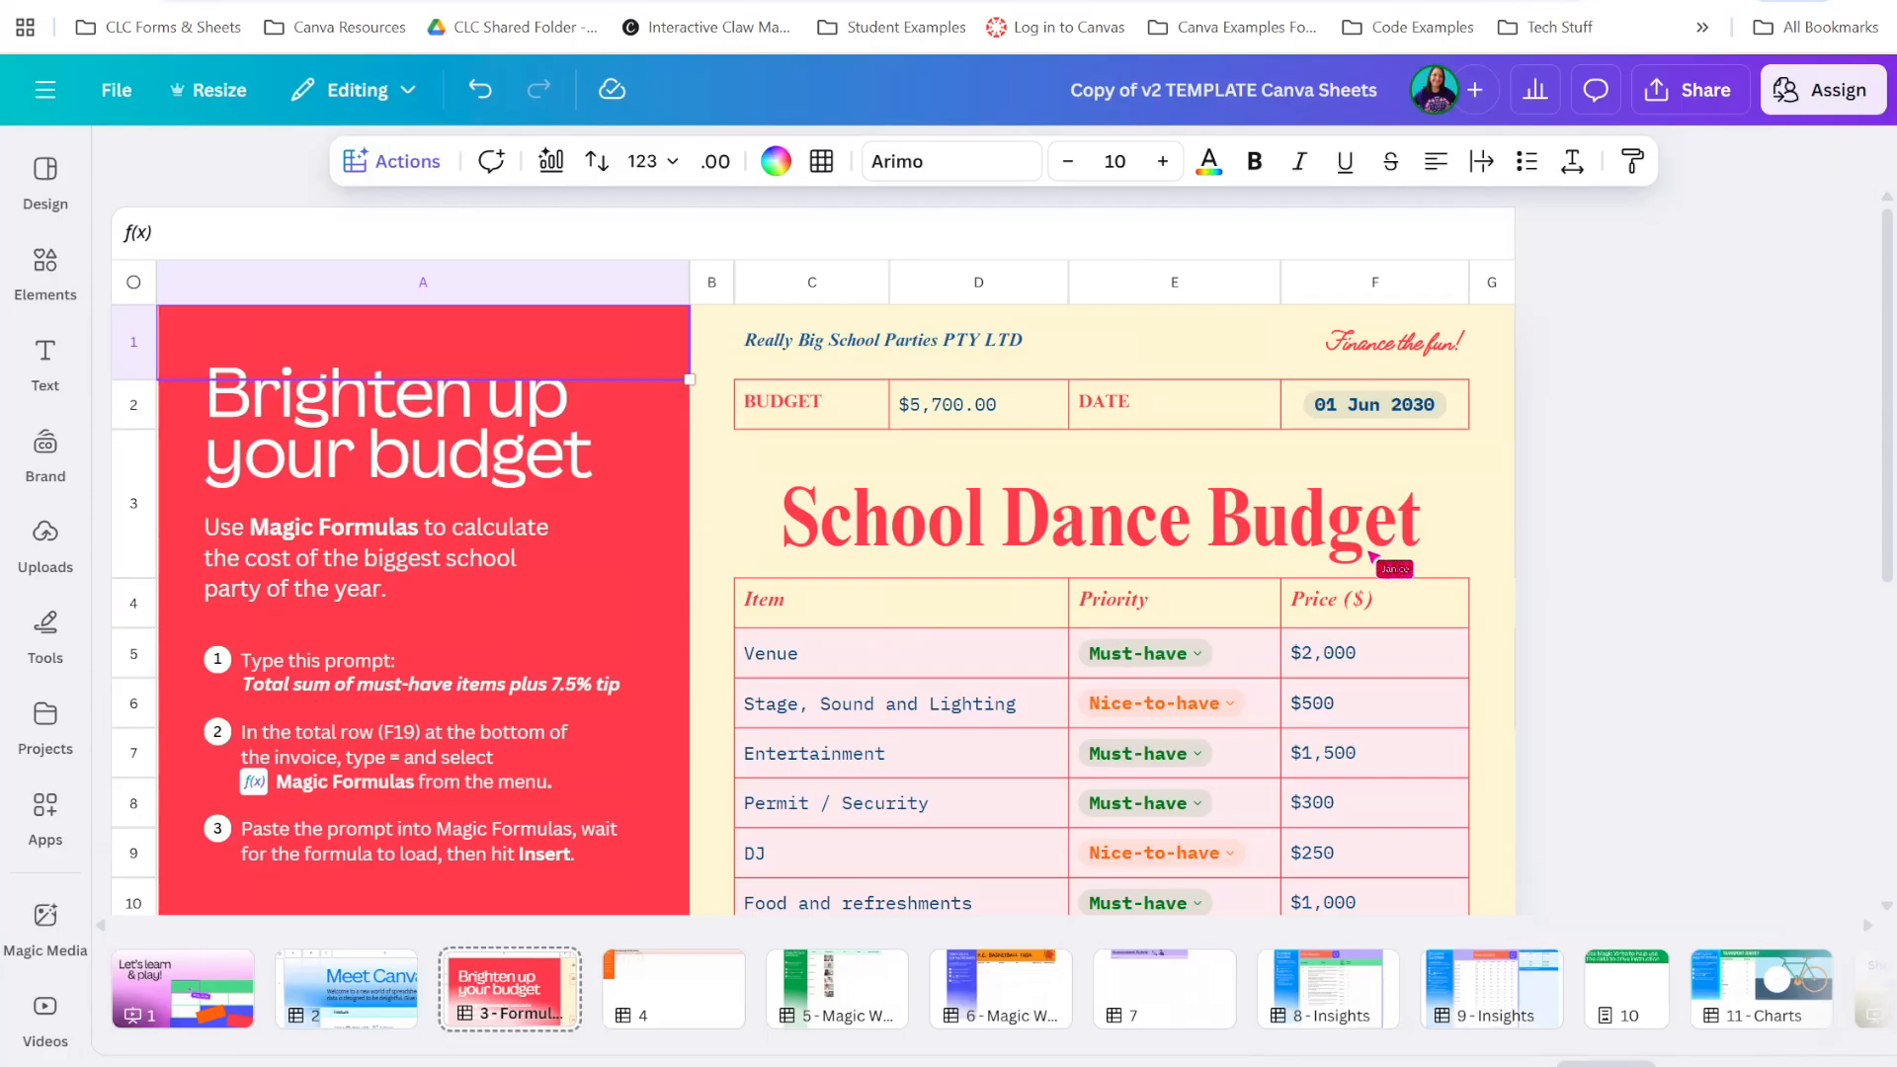
pyautogui.scroll(-1, 1374, 532)
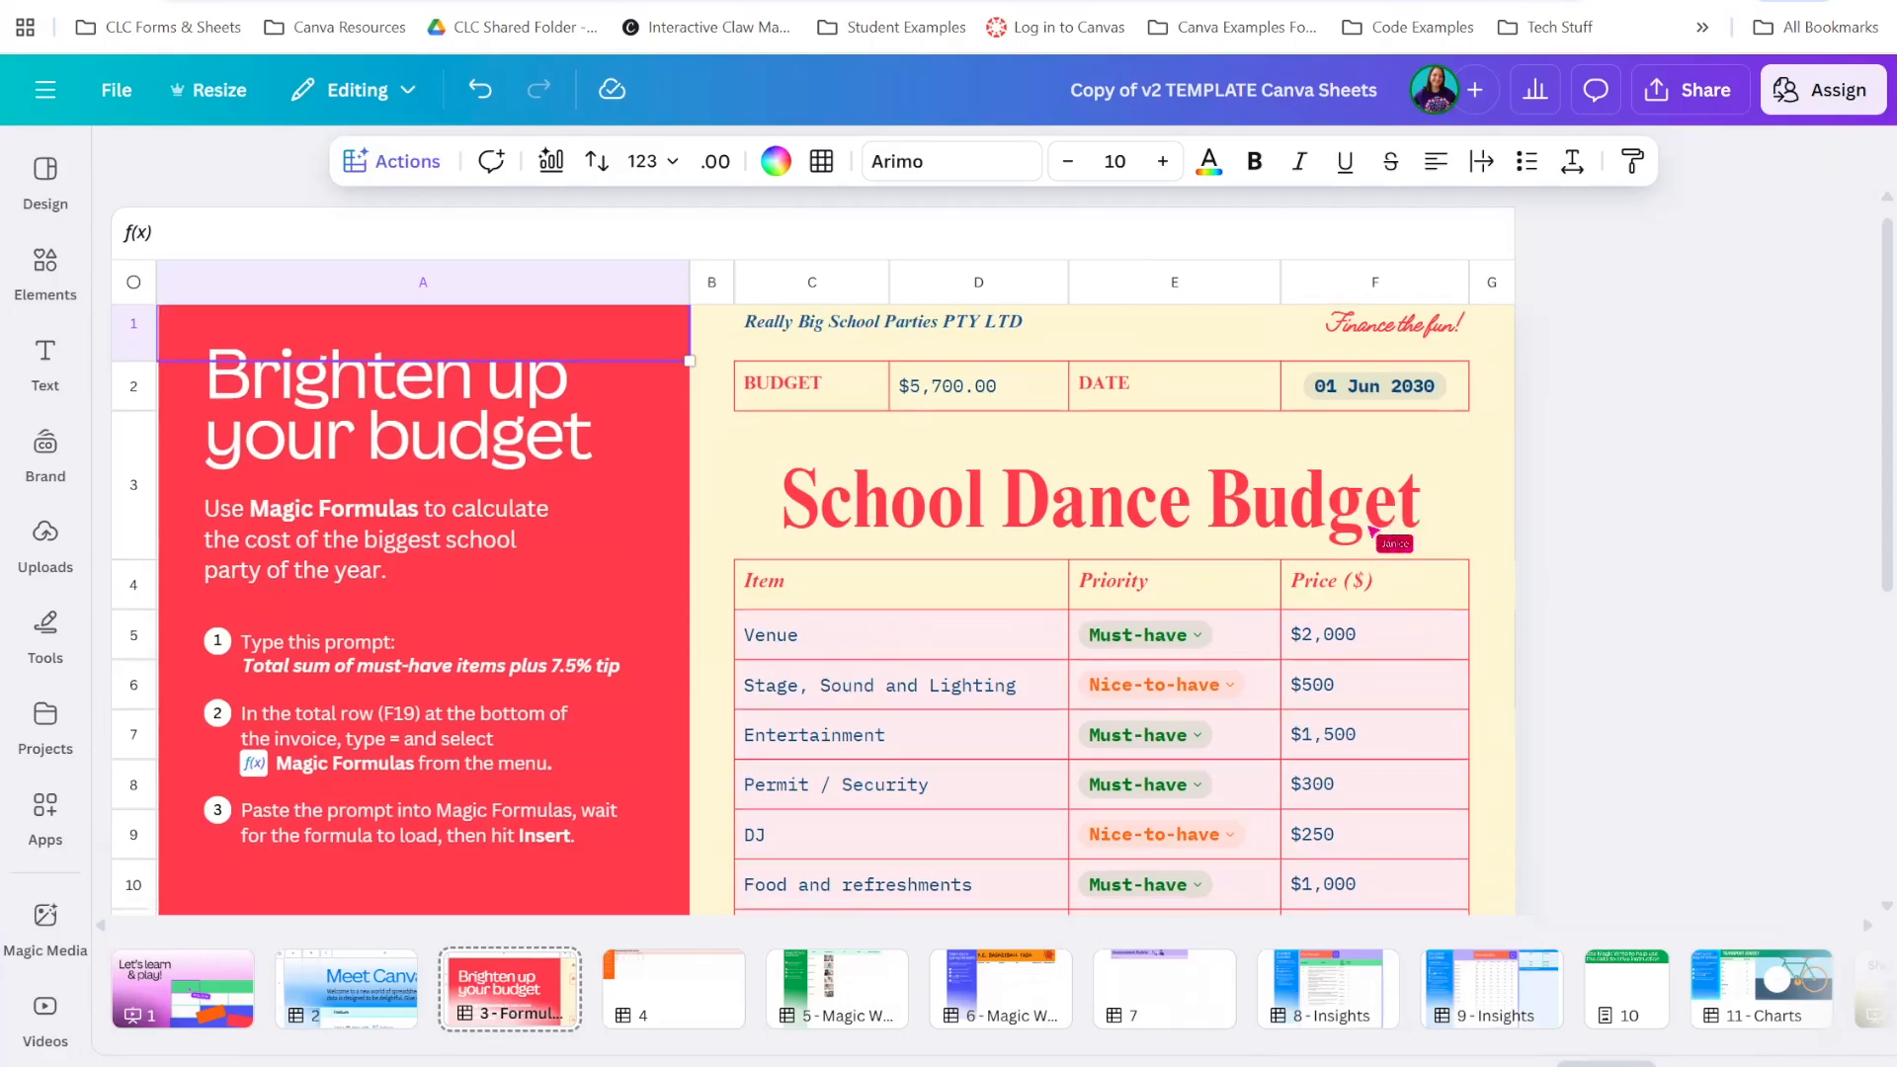
pyautogui.scroll(-1, 1102, 610)
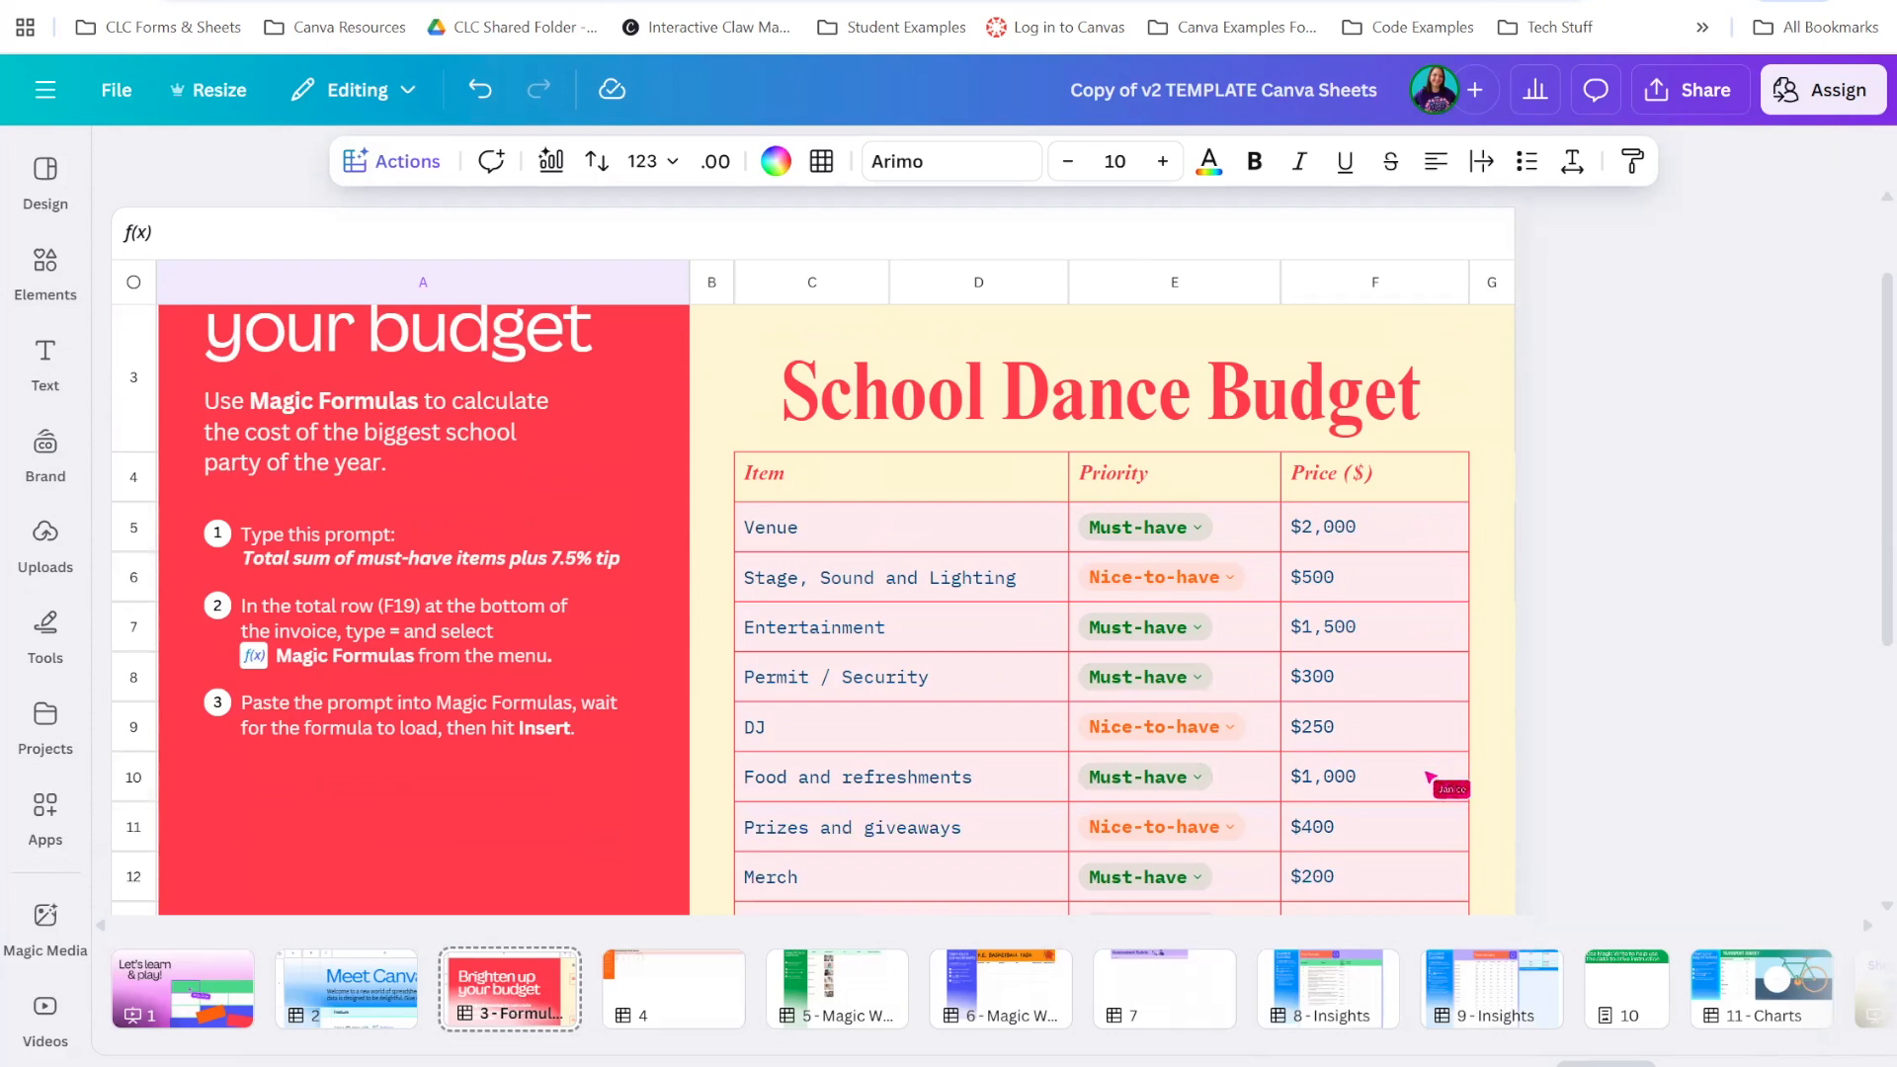
pyautogui.scroll(-4, 1430, 777)
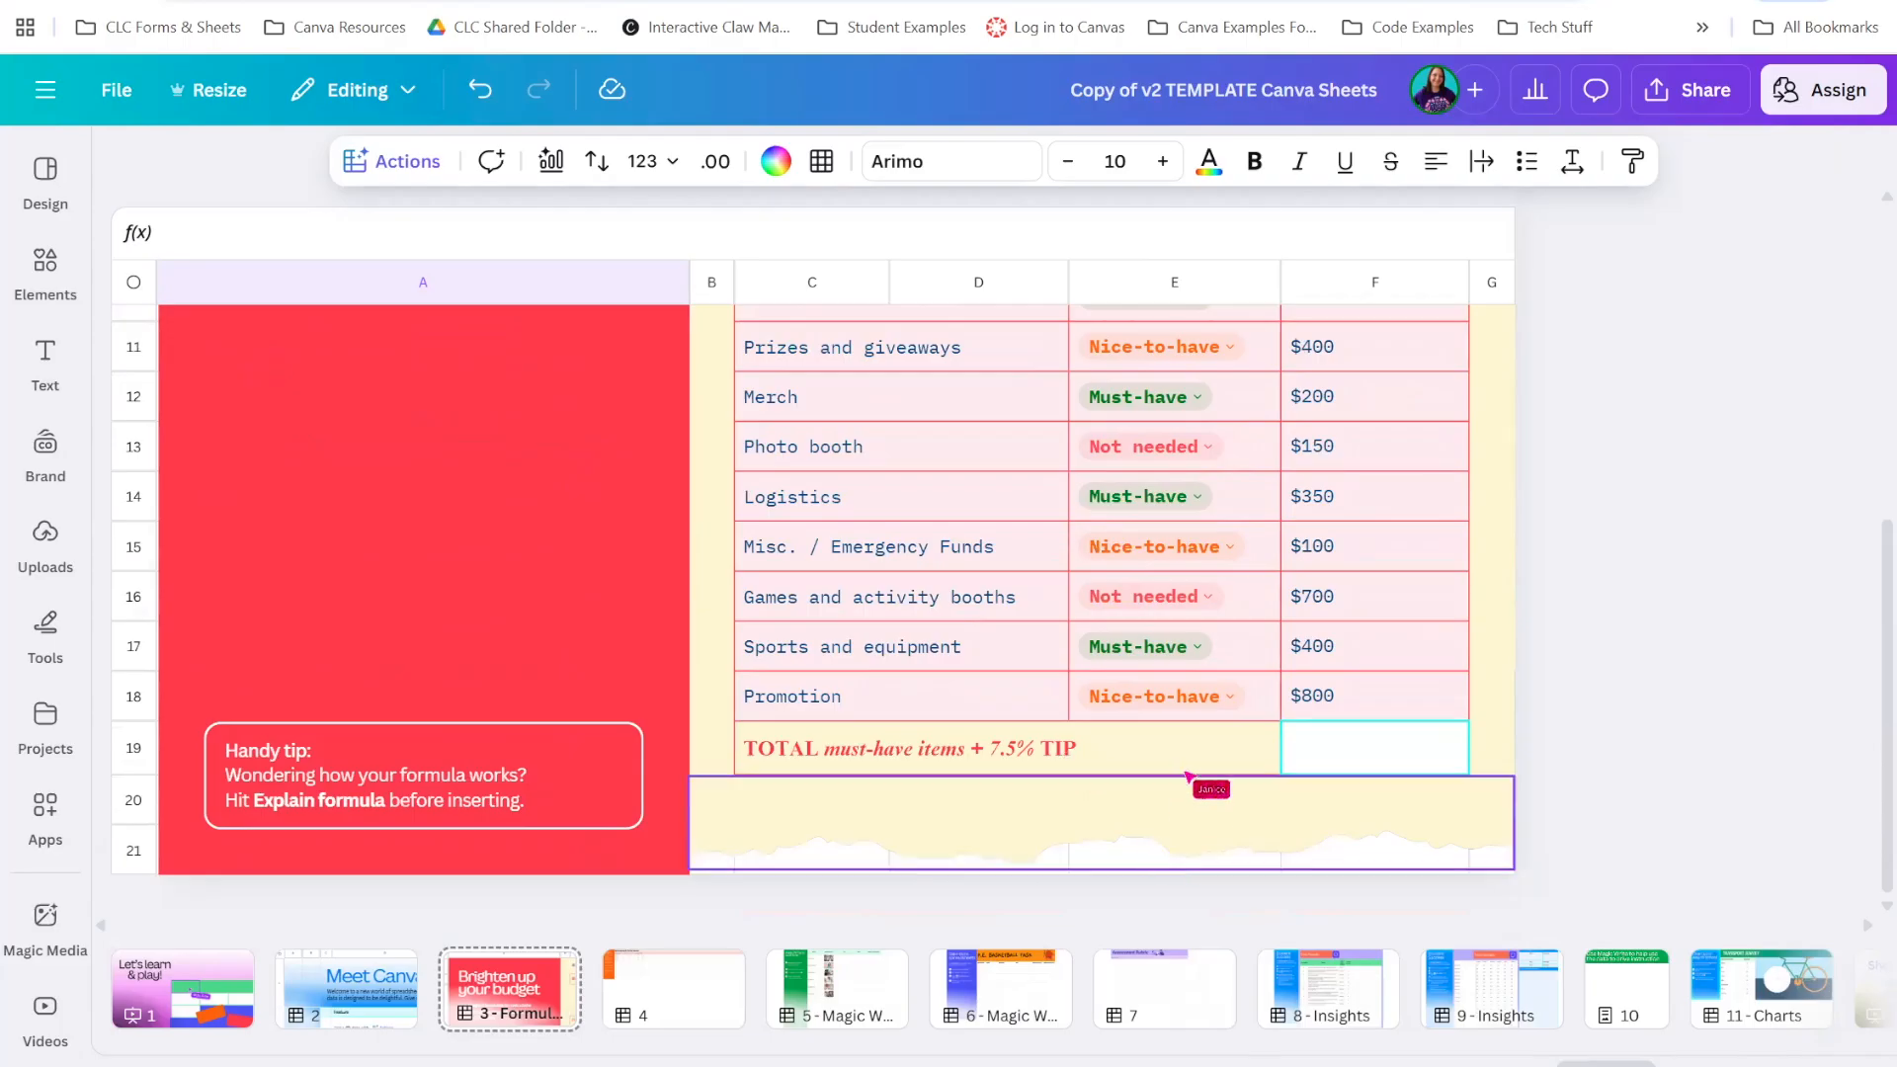
pyautogui.scroll(5, 1356, 714)
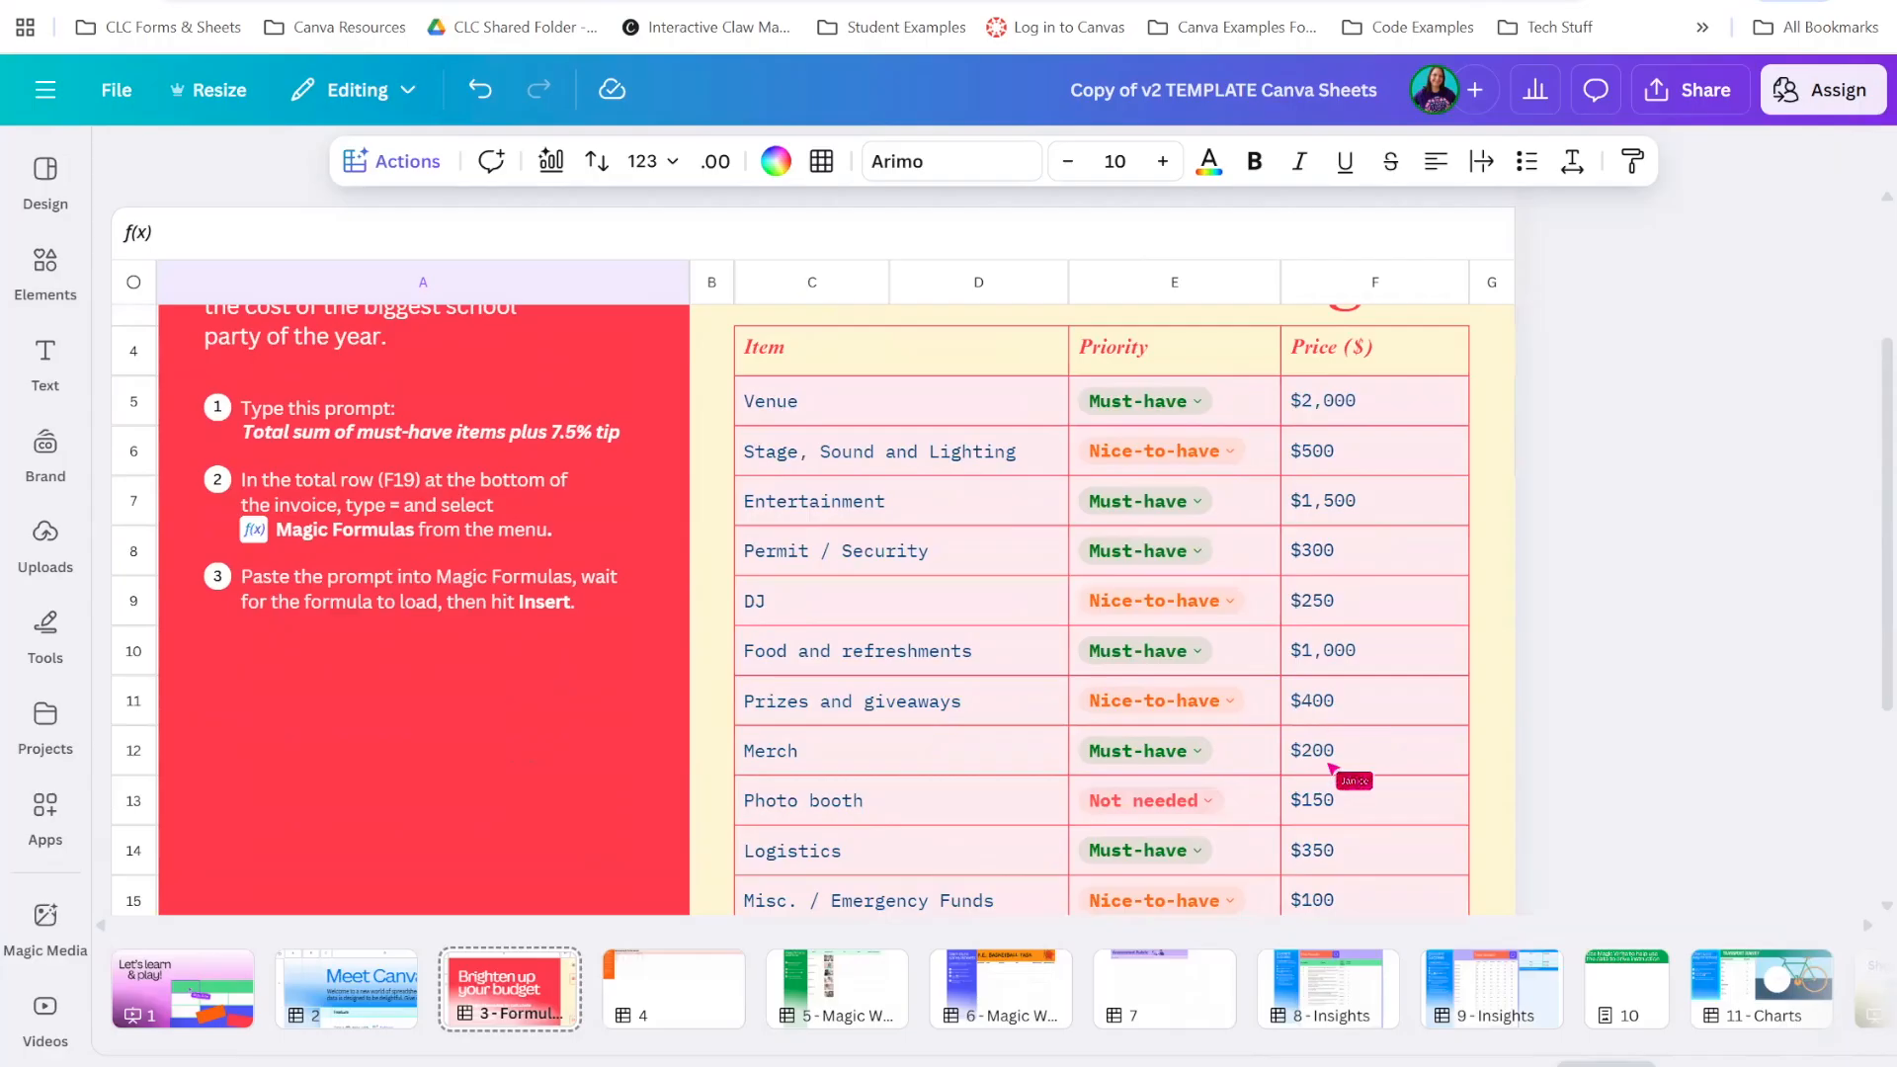
pyautogui.scroll(-3, 1334, 776)
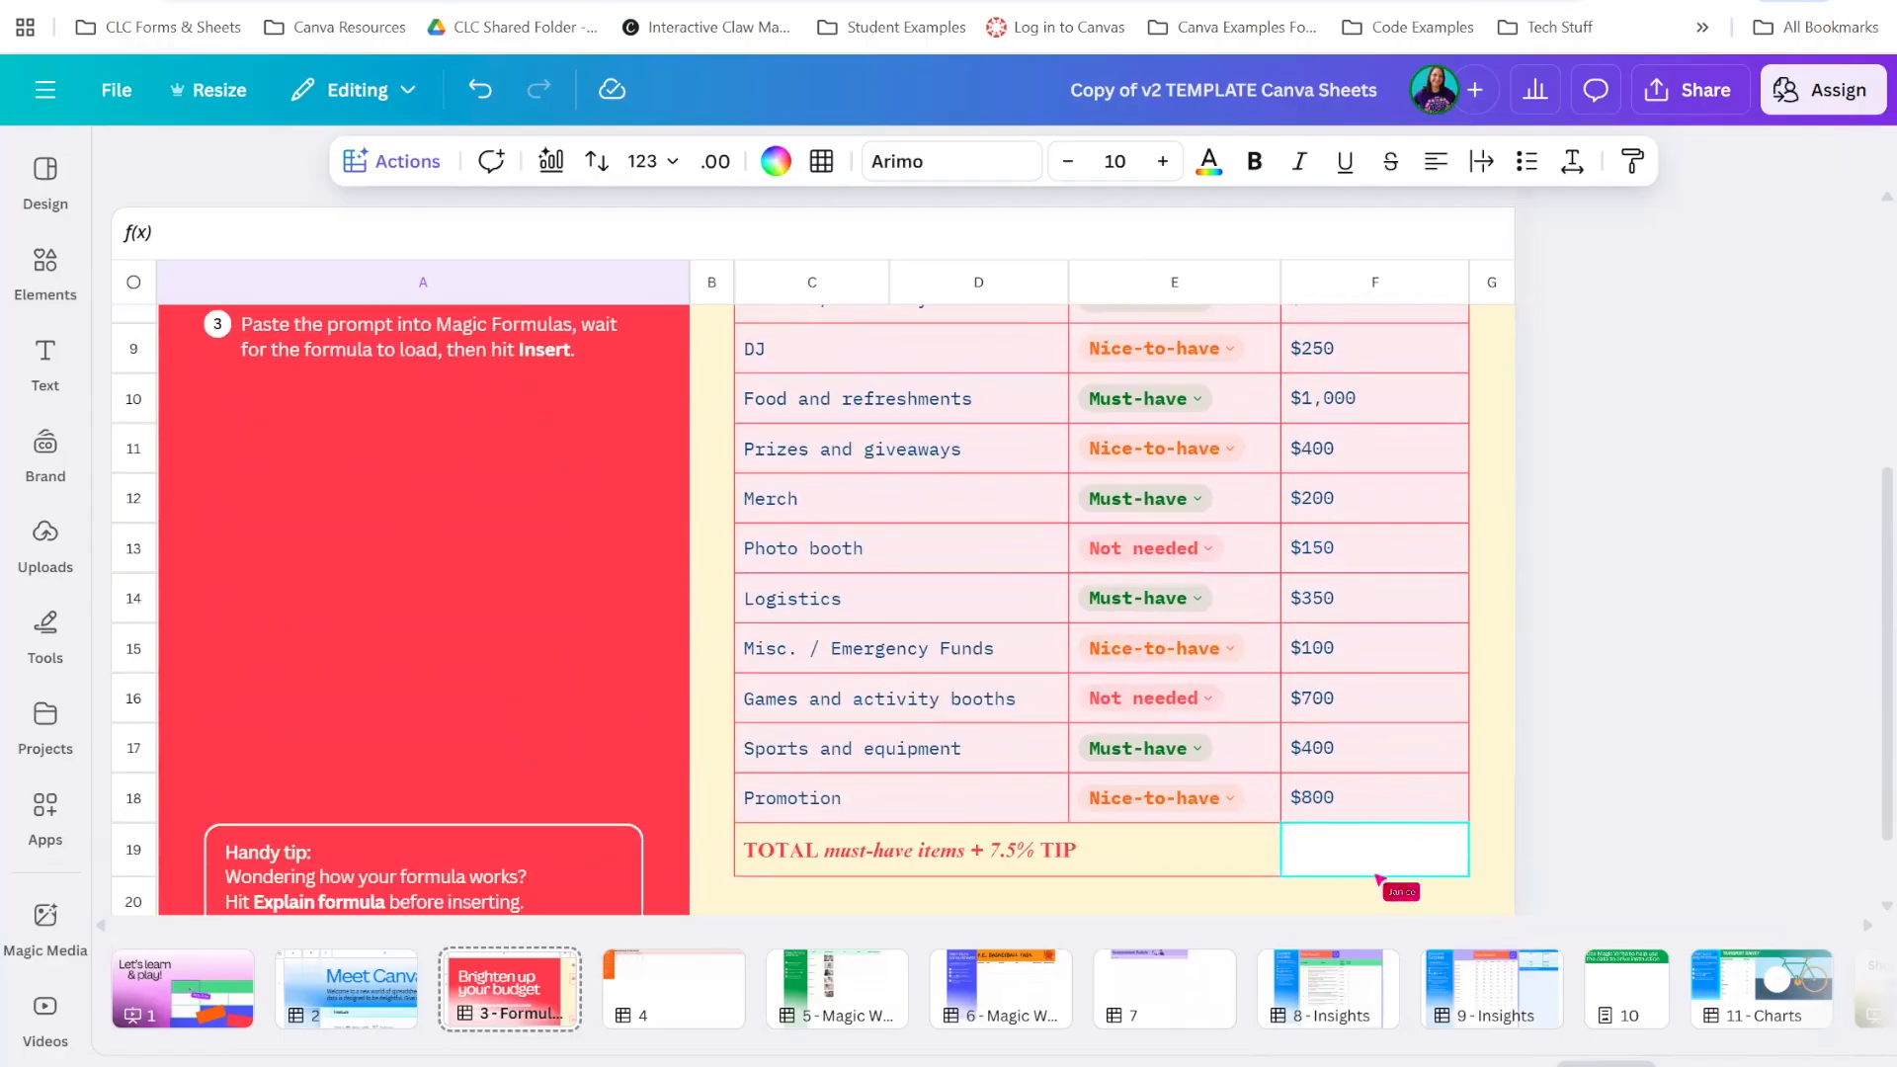
# Fill total cell F19 using Magic Formulas with the prompt "total of all the must-have items plus a 7.5% tip" and insert the generated formula
pyautogui.click(1379, 843)
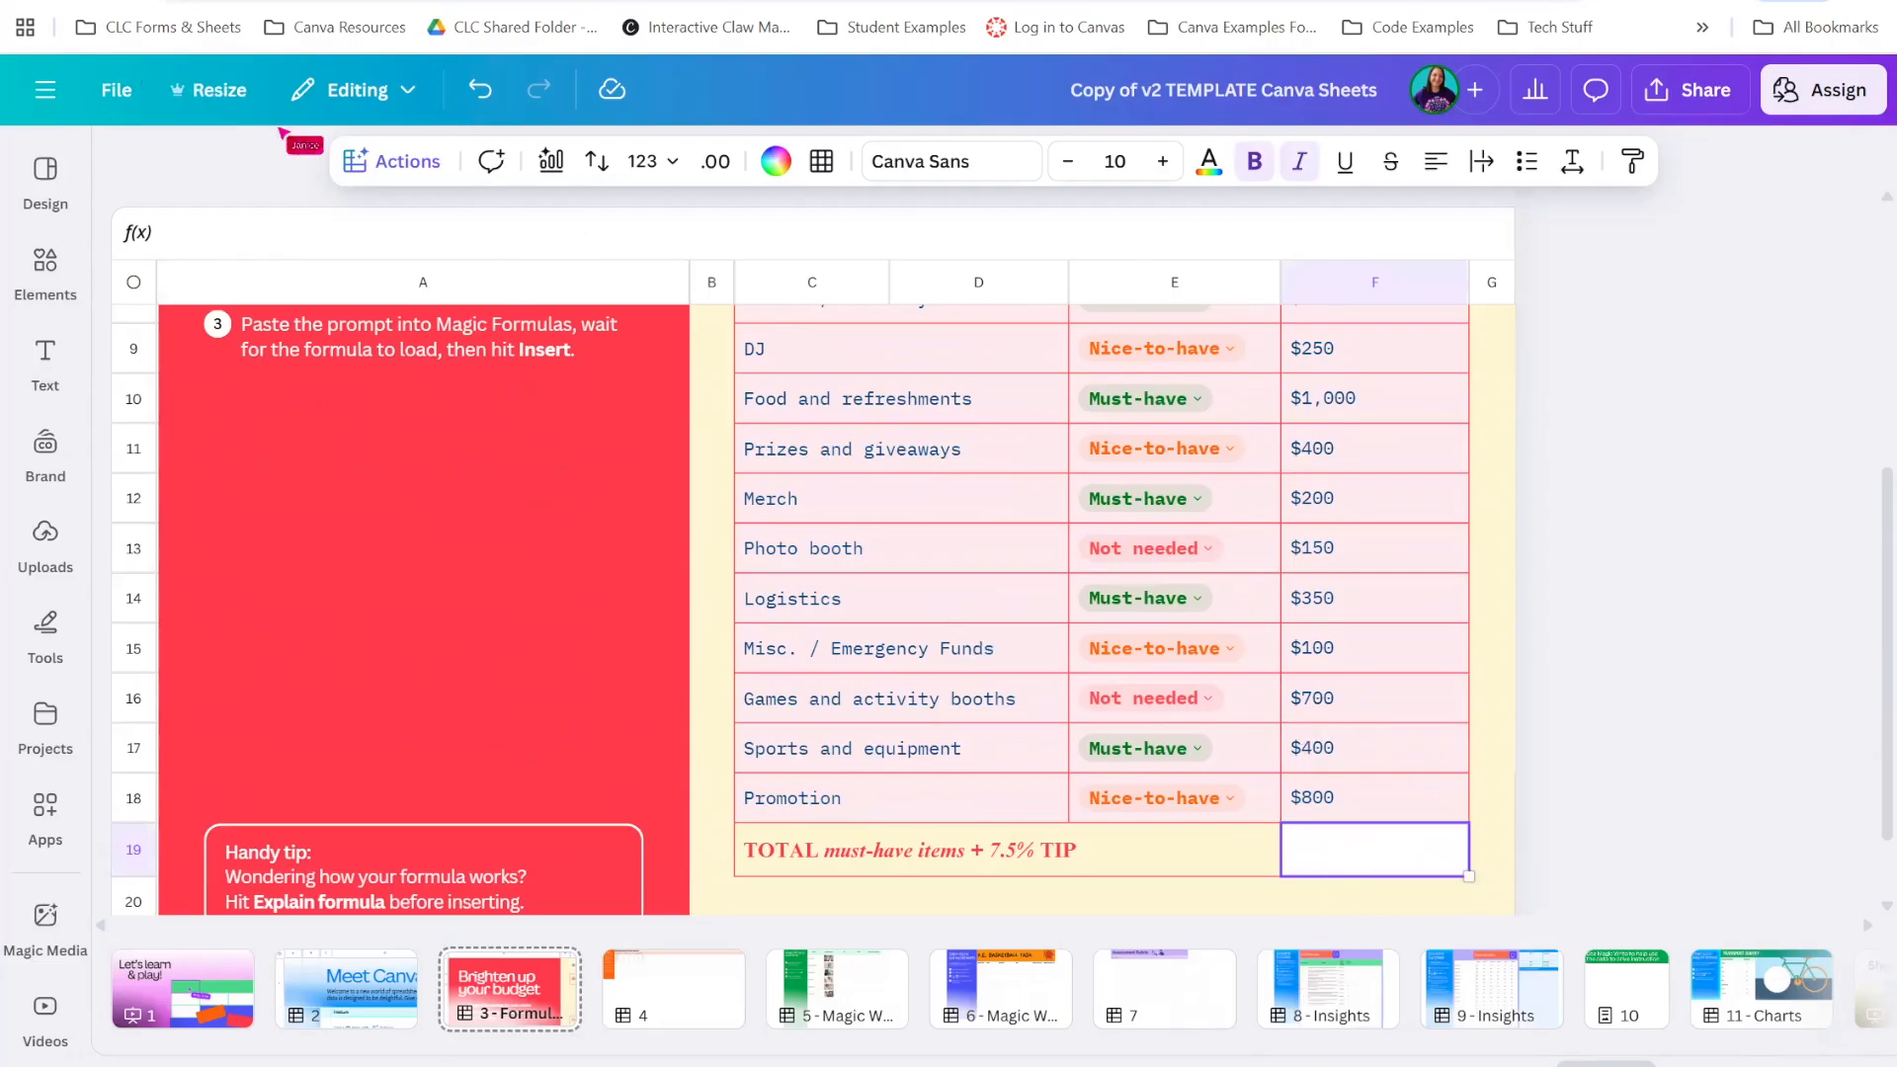
pyautogui.click(419, 159)
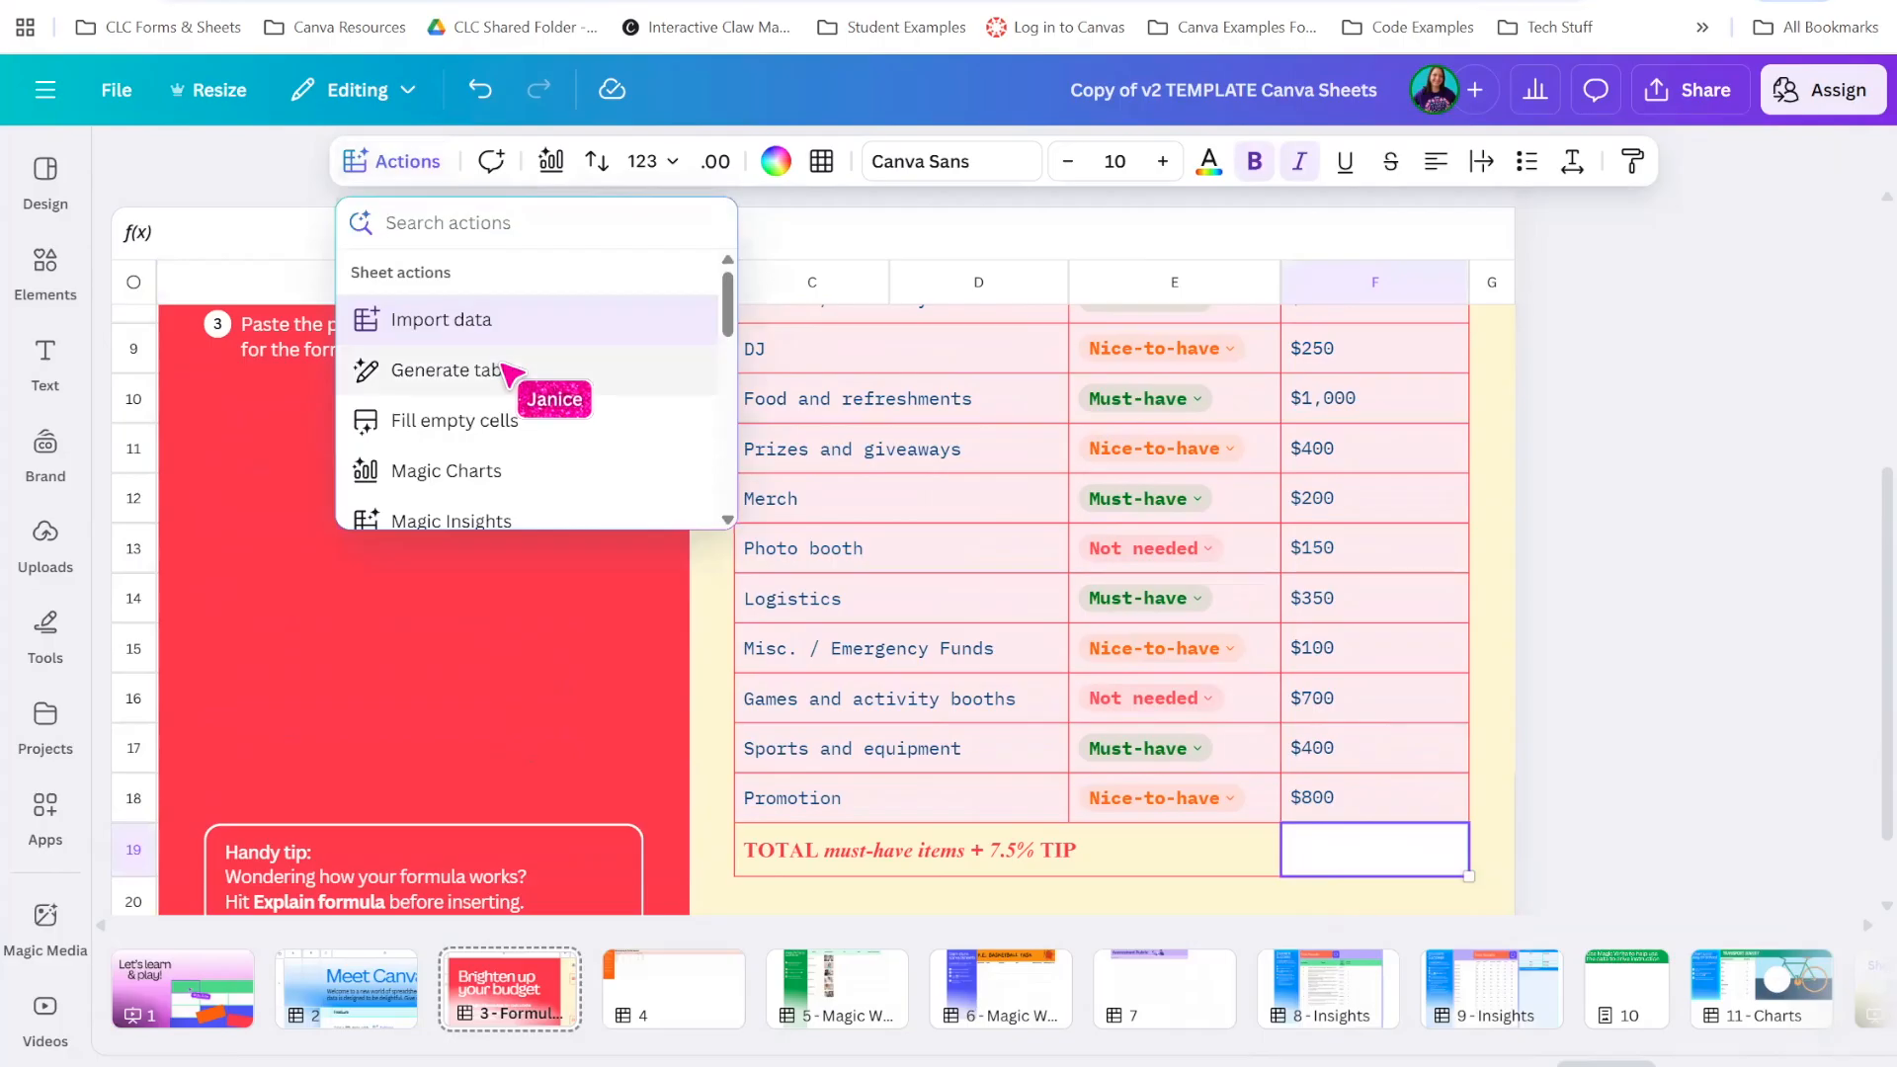
pyautogui.scroll(-5, 494, 395)
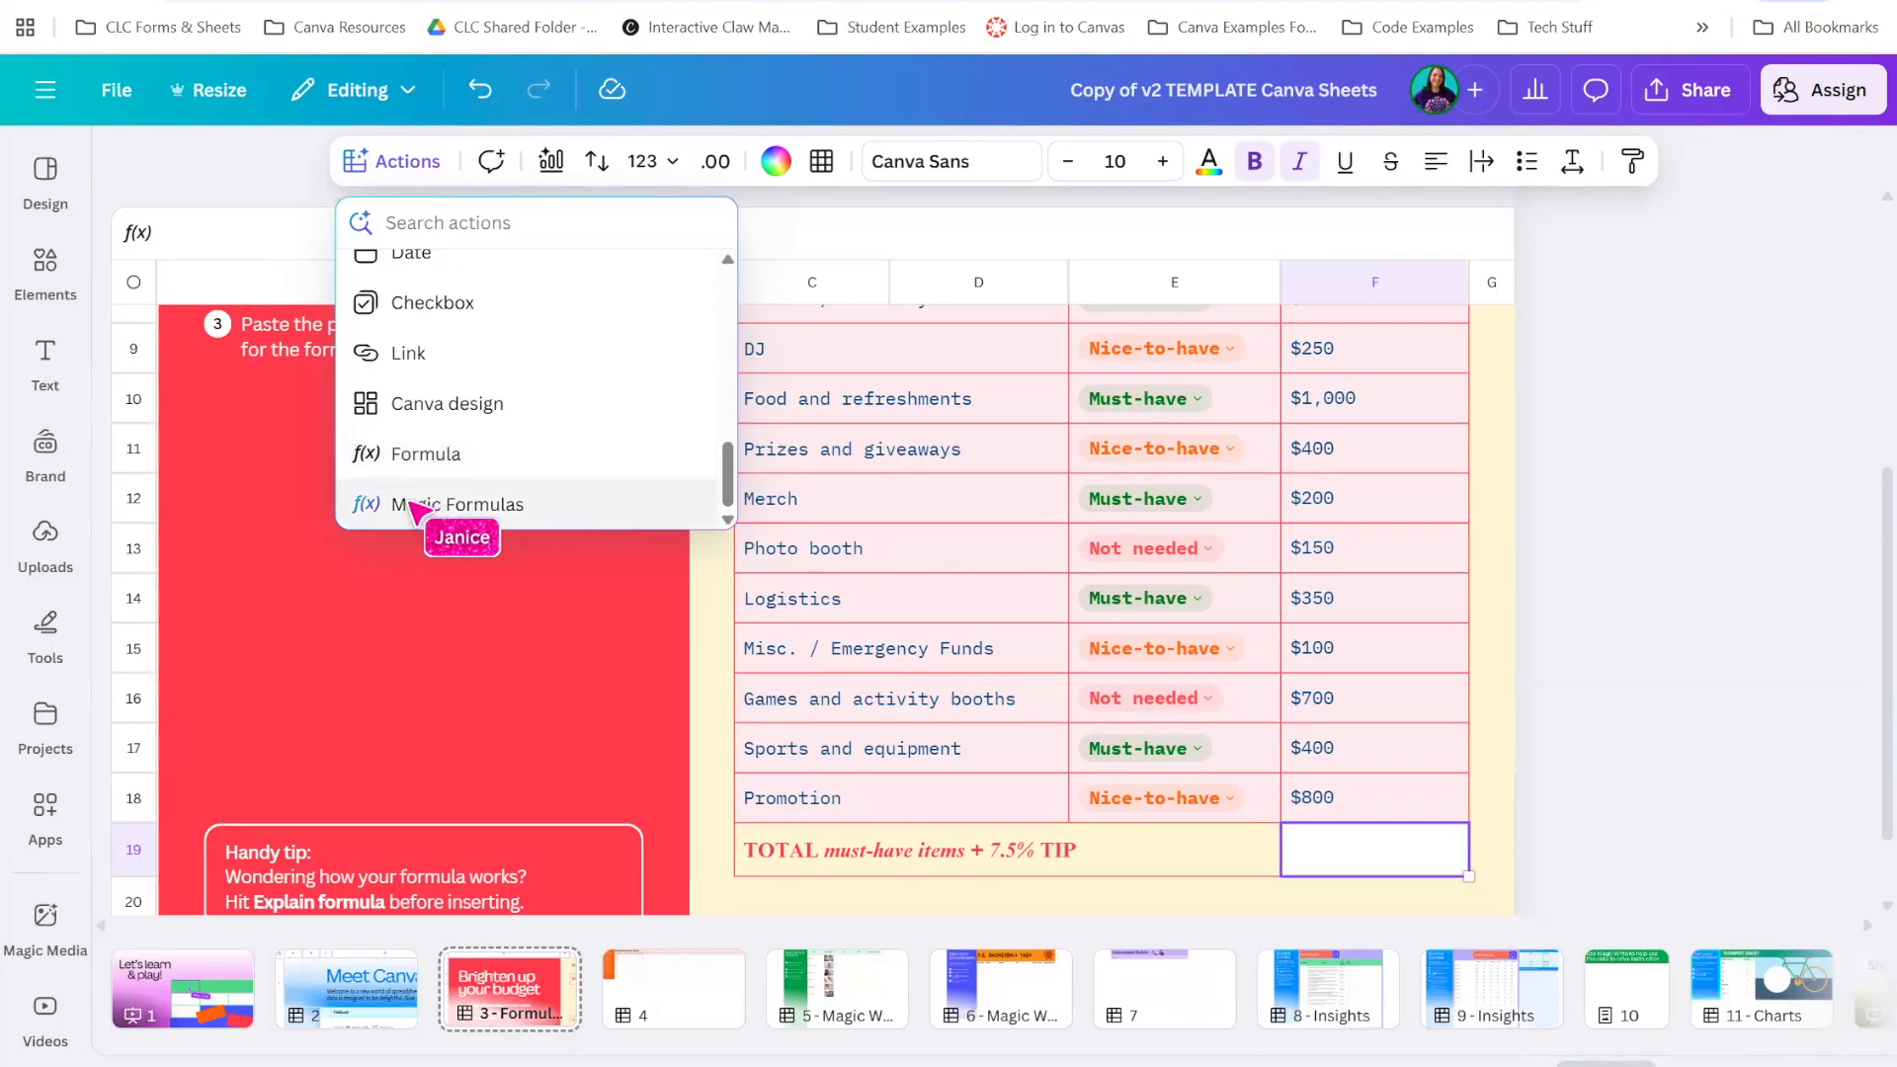
pyautogui.click(527, 509)
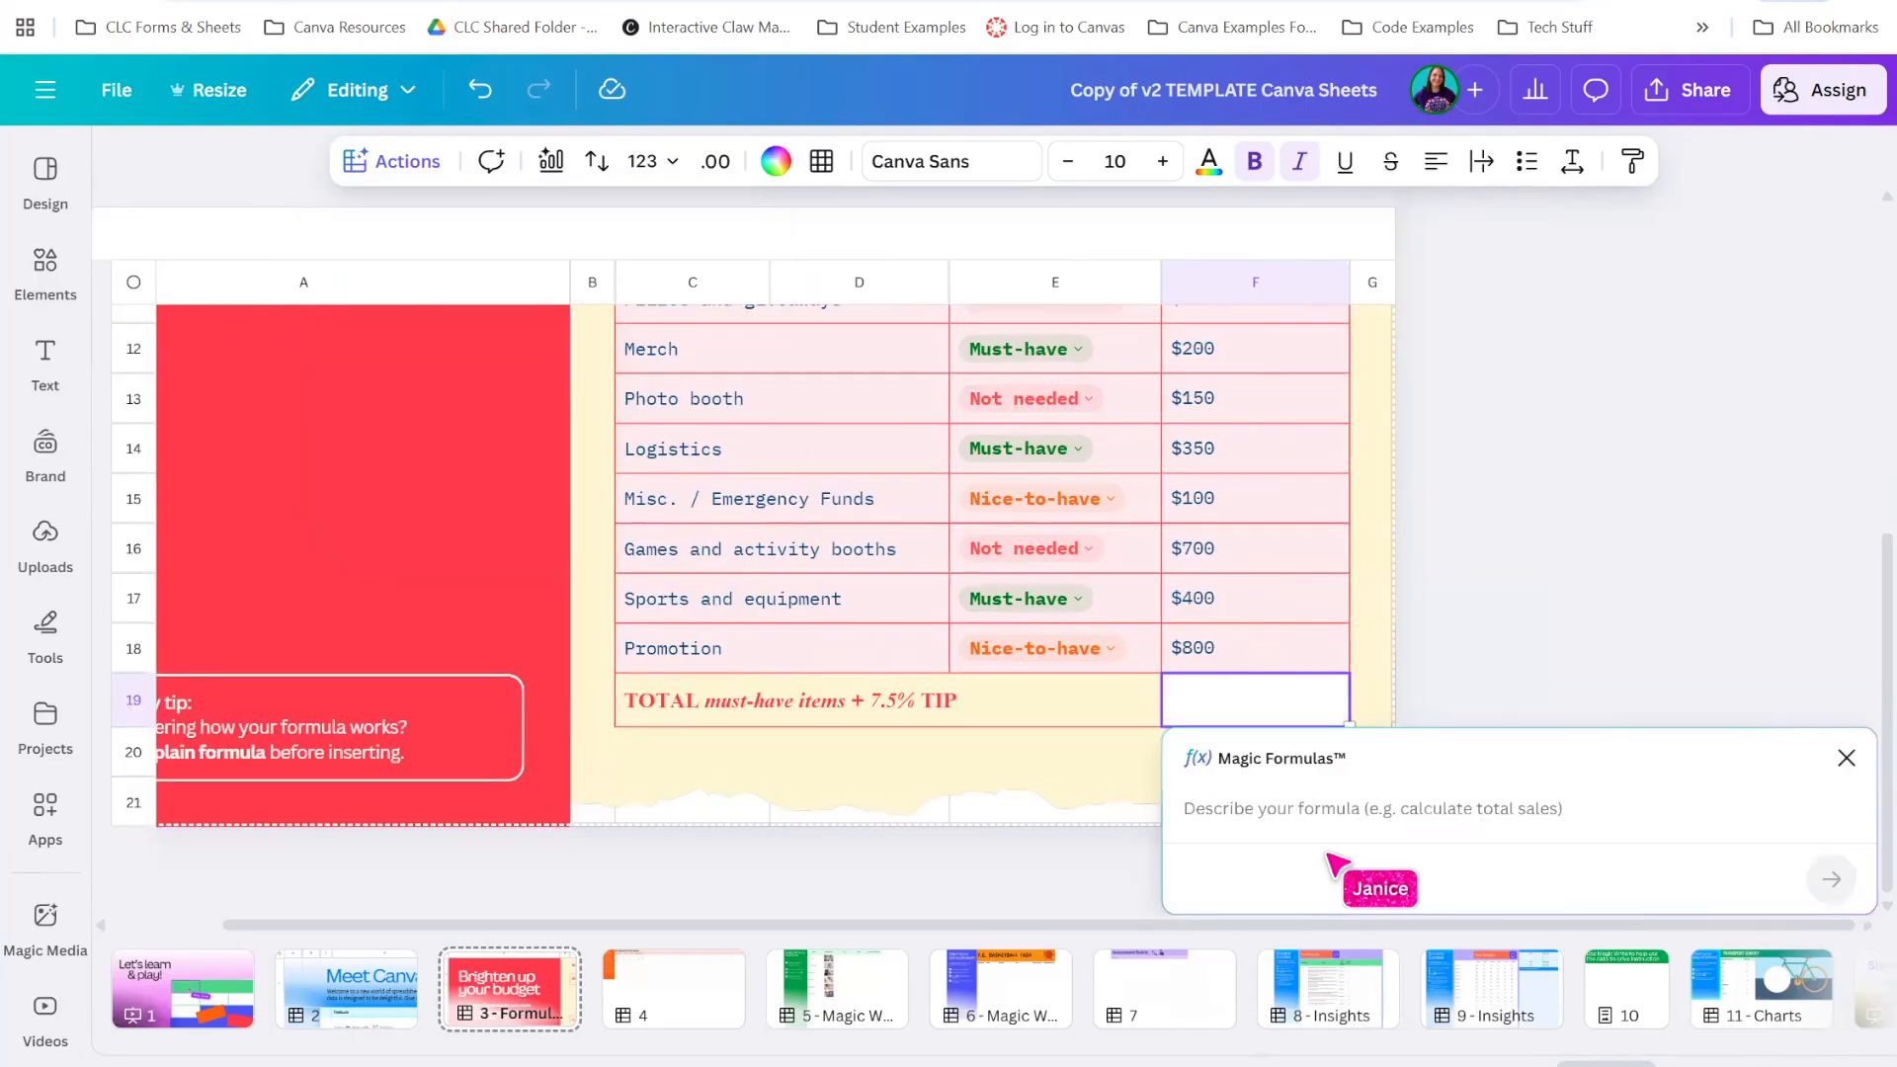
pyautogui.write('total of all the must-have items plus a 7.5% tip')
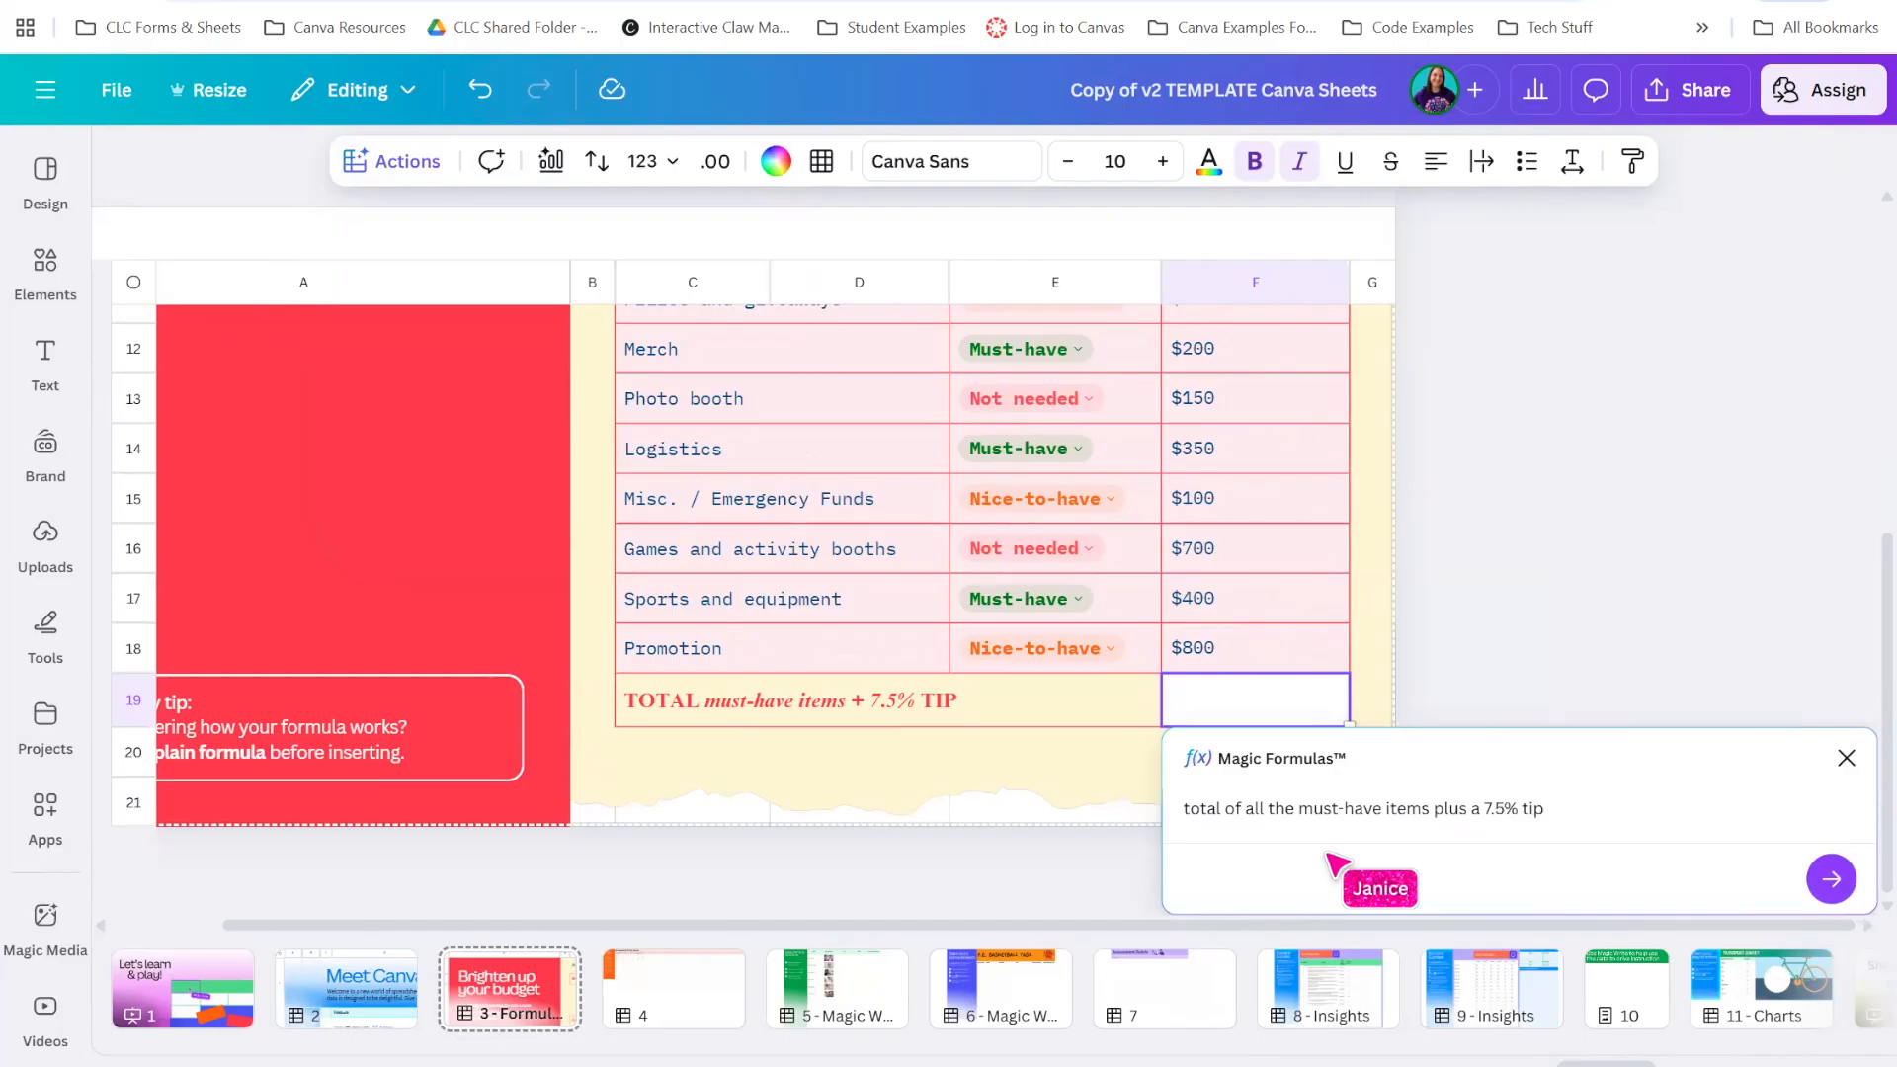
pyautogui.click(1814, 874)
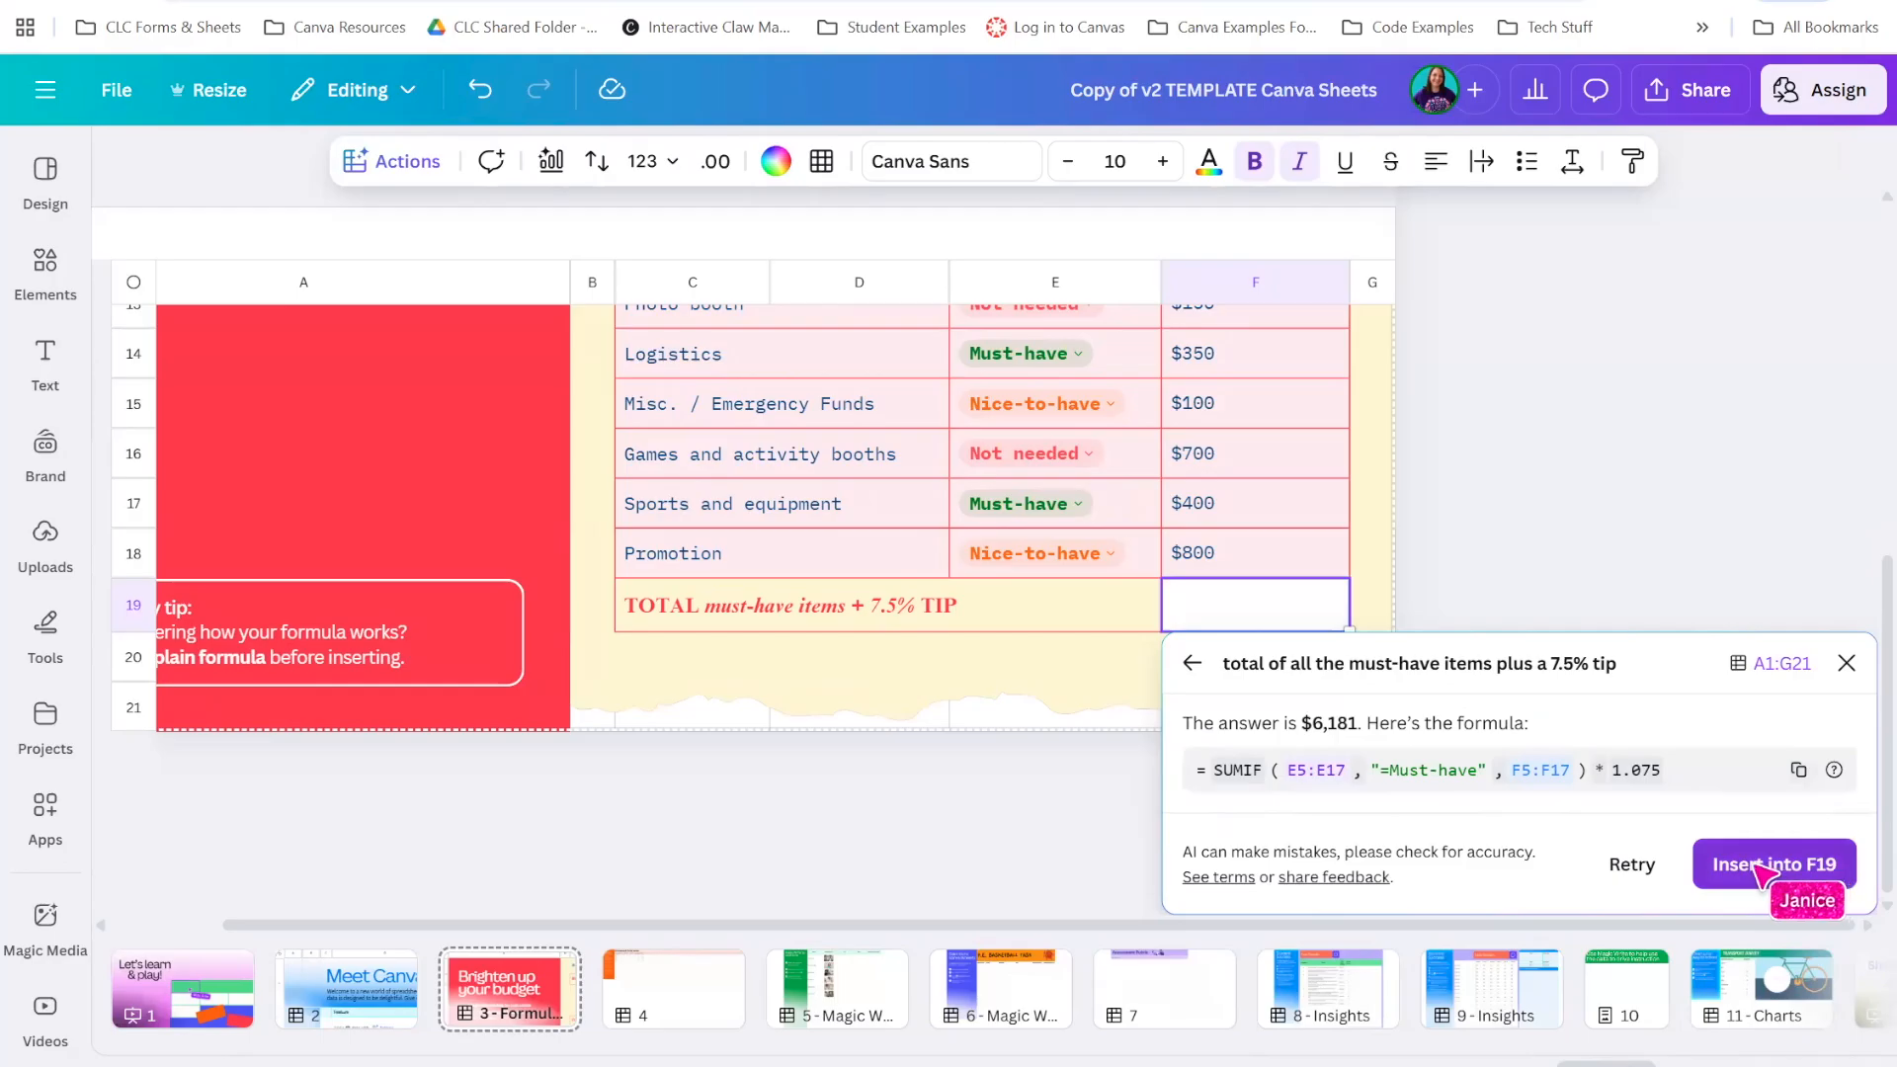
pyautogui.click(1786, 871)
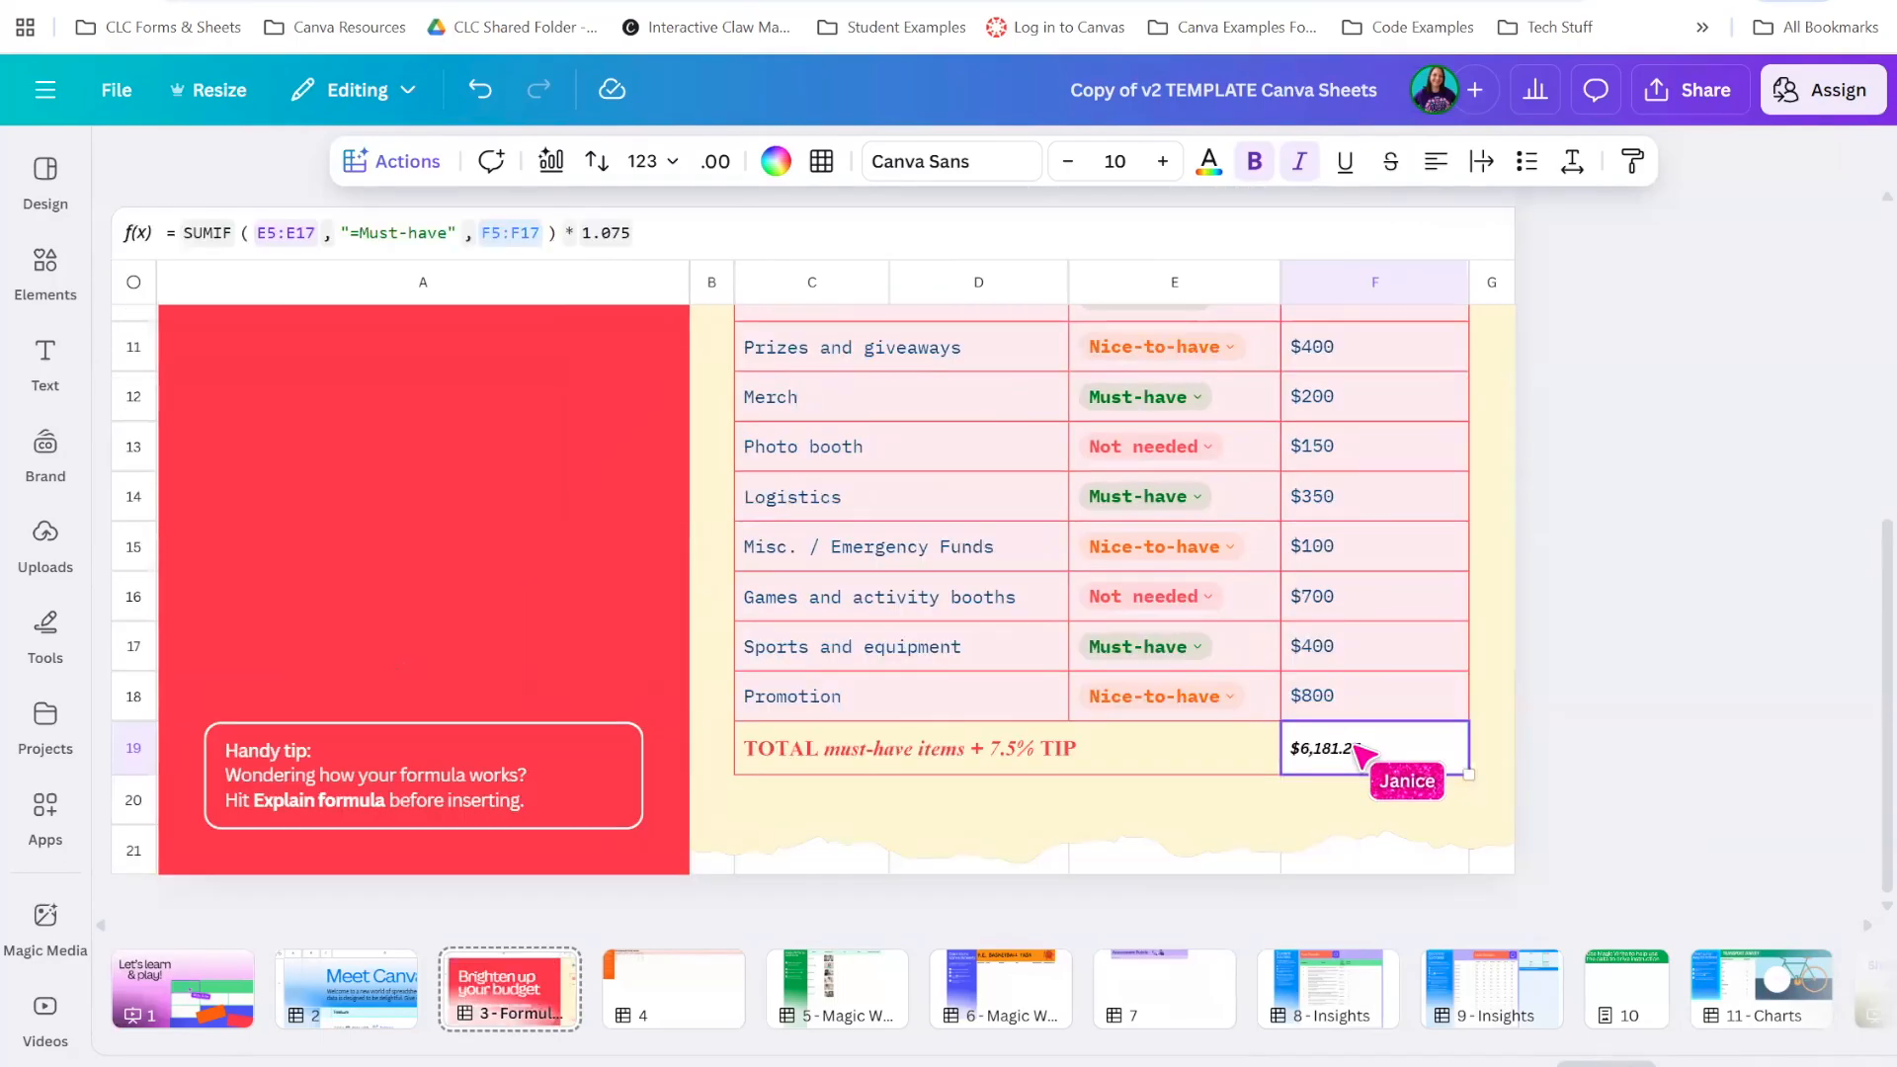
# Set the price of Sports and equipment in the budget table to 800
pyautogui.click(1376, 649)
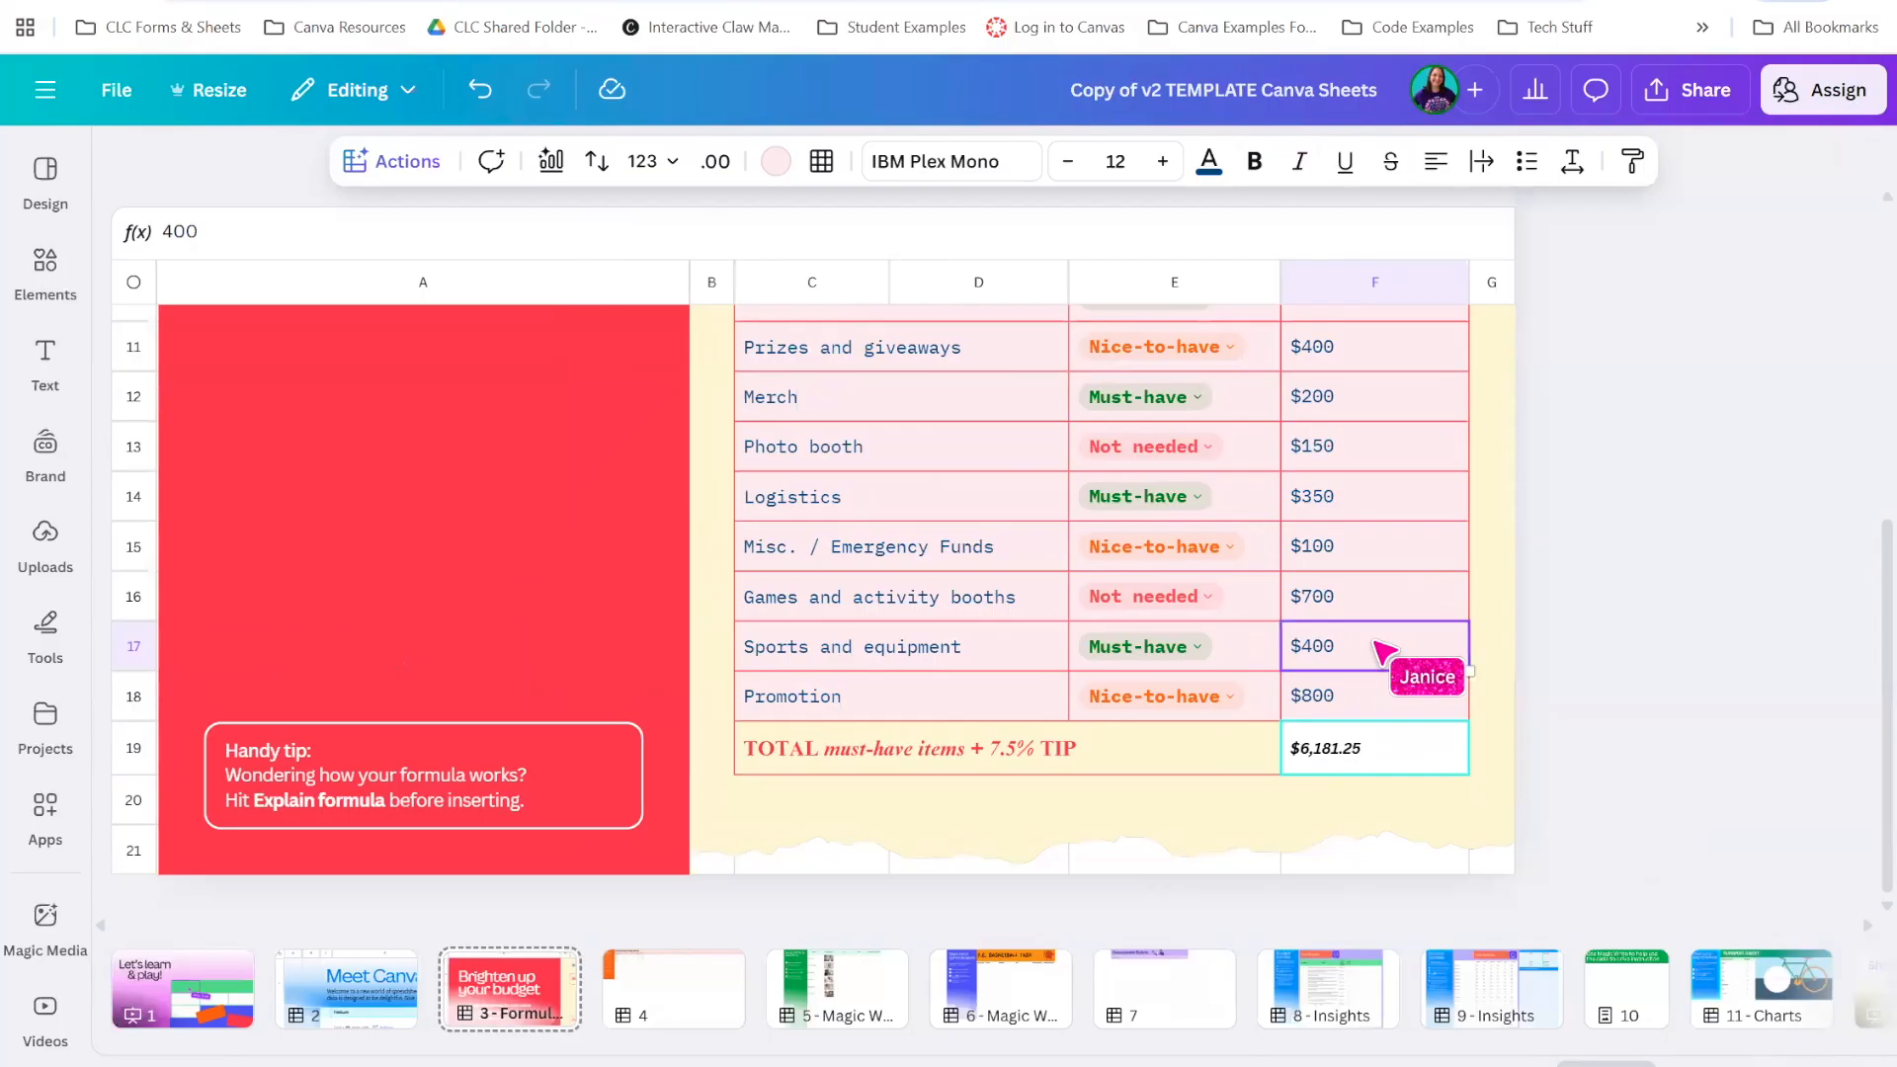
pyautogui.write('800')
pyautogui.press('Return')
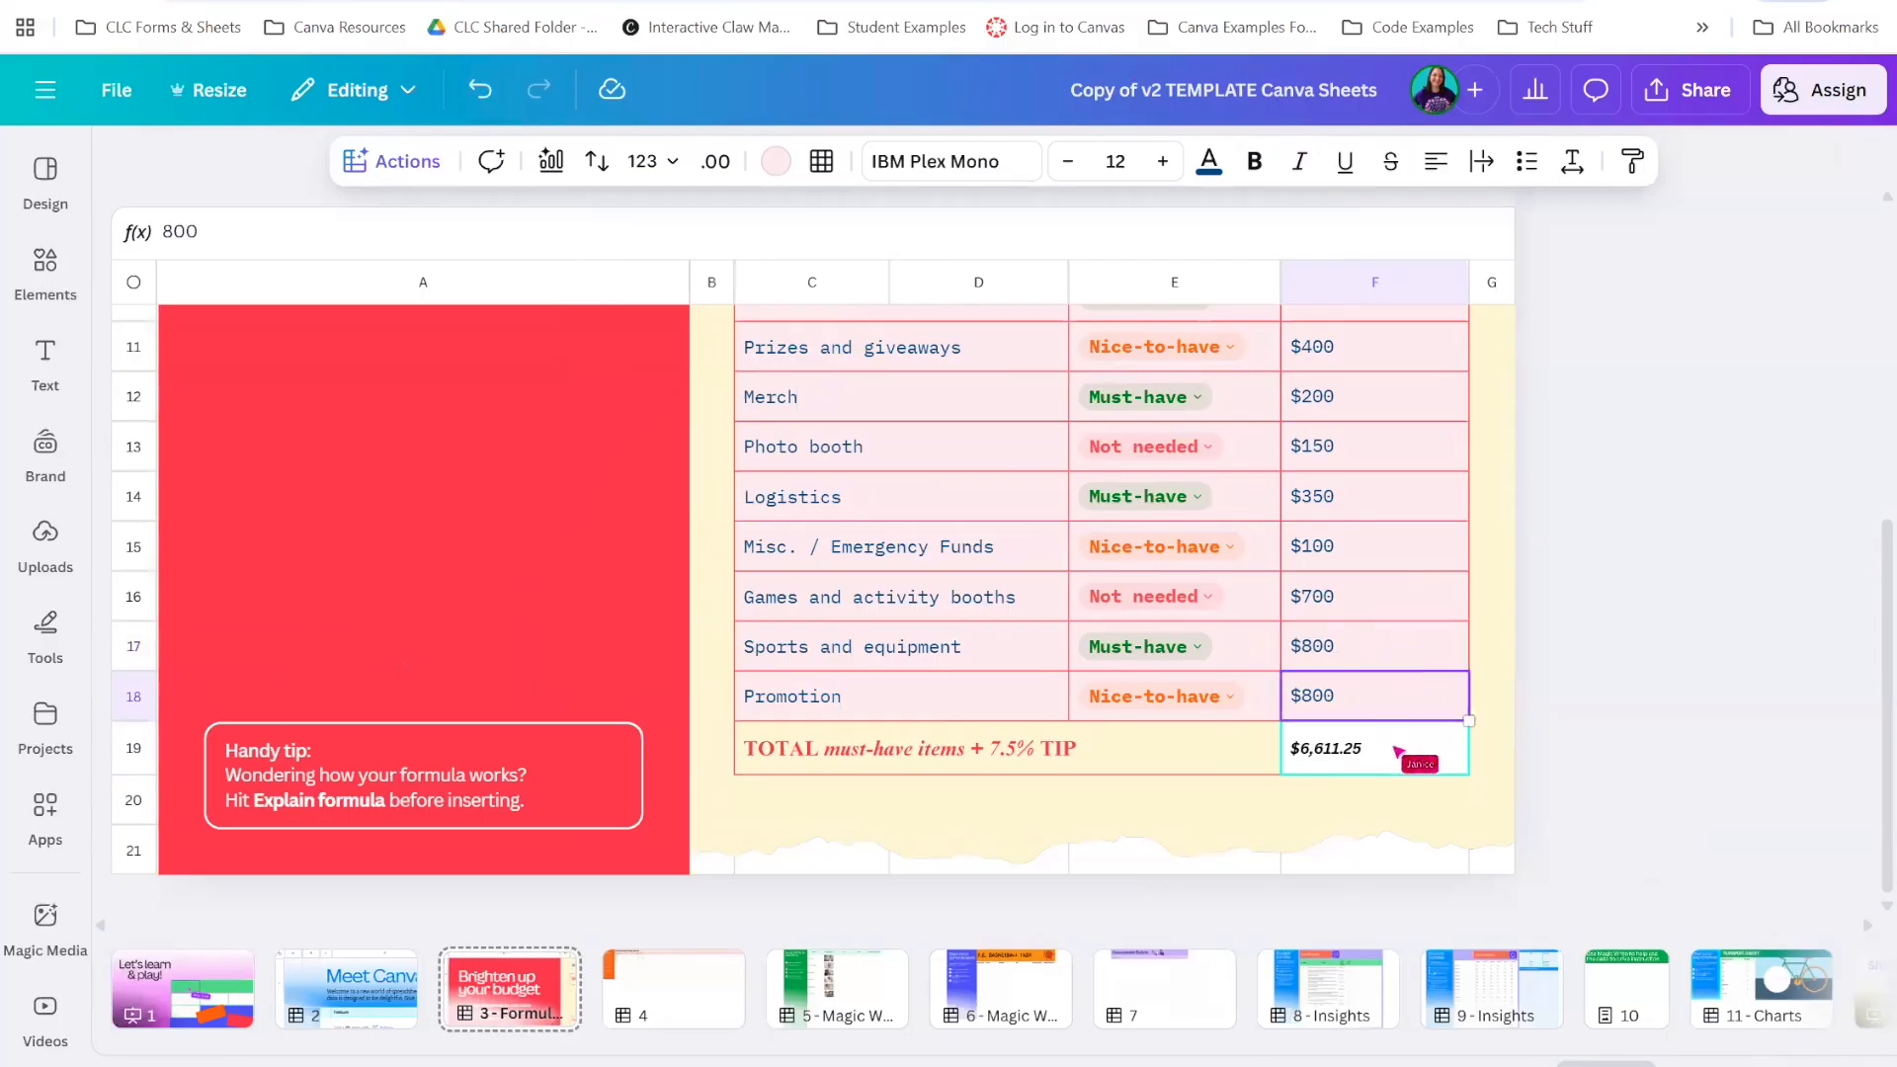
# Try Must-have as the Promotion item's priority and set it back to Nice-to-have
pyautogui.click(1233, 698)
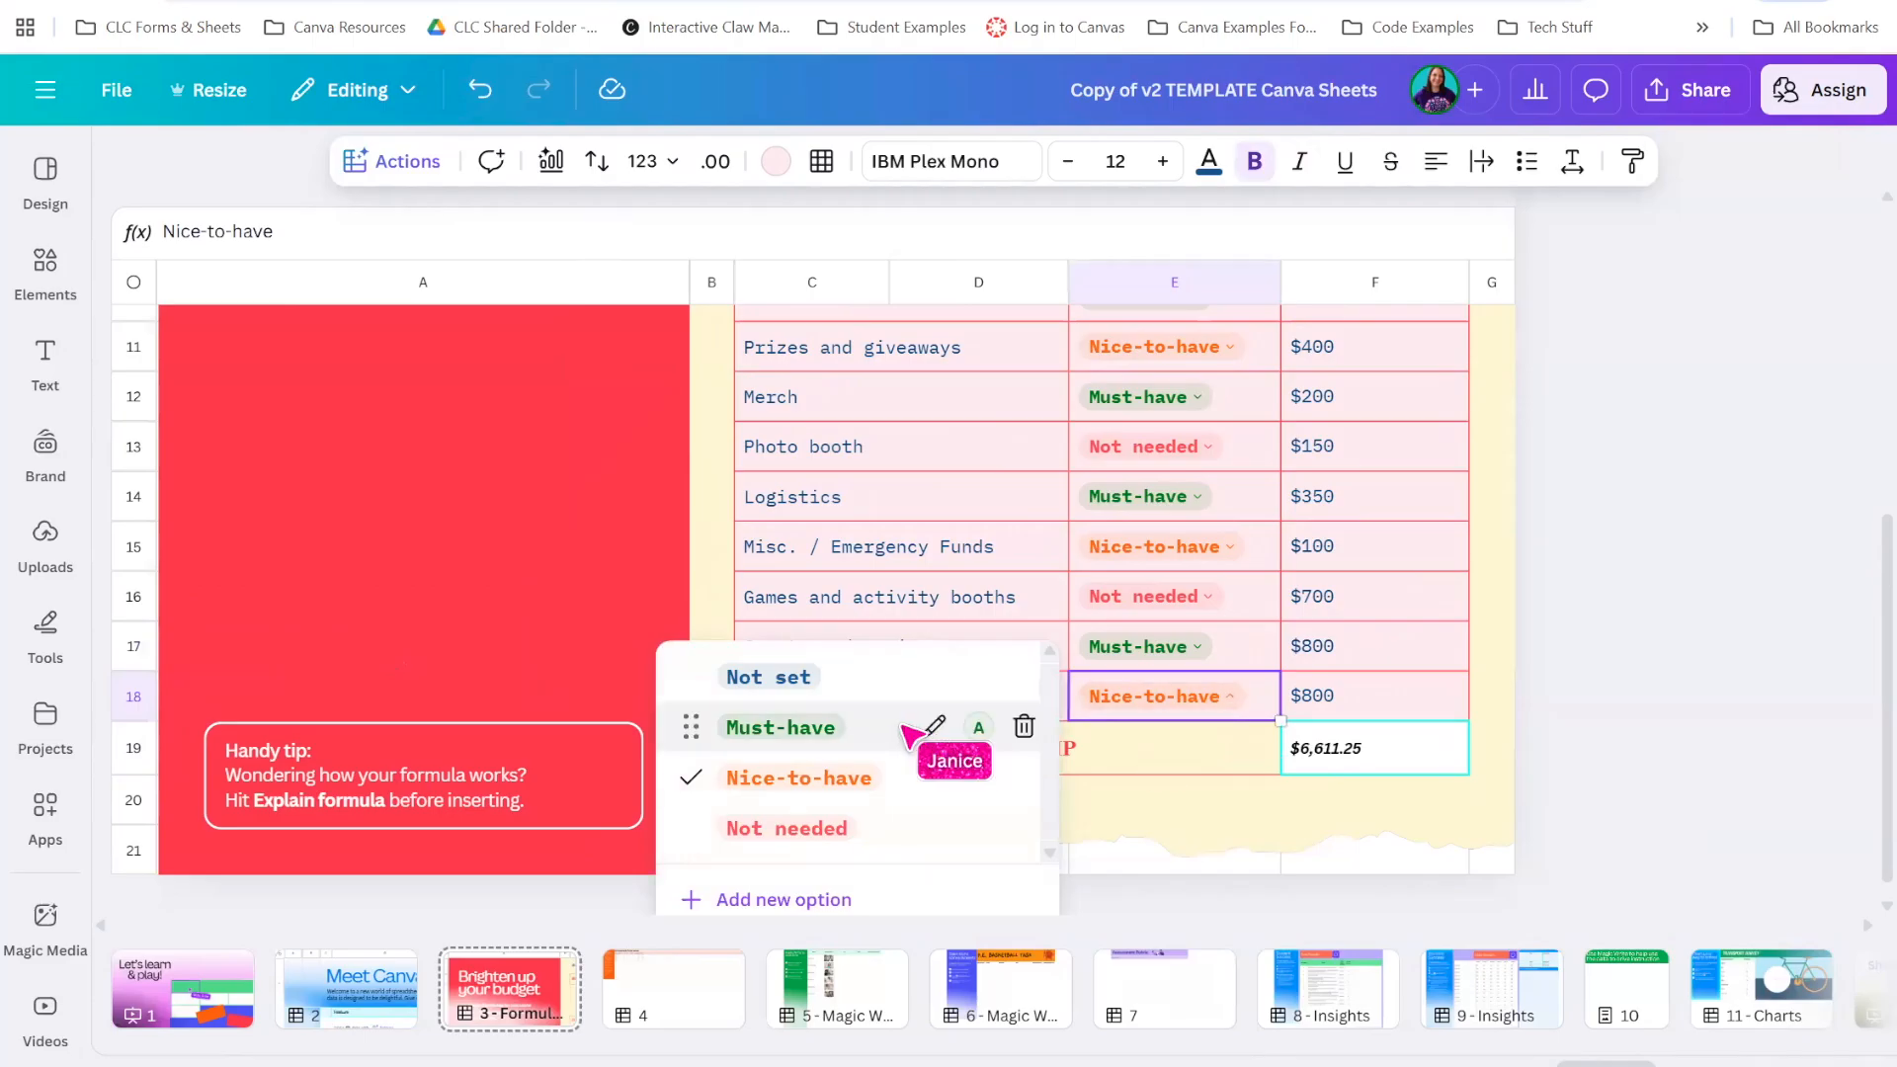
pyautogui.click(758, 732)
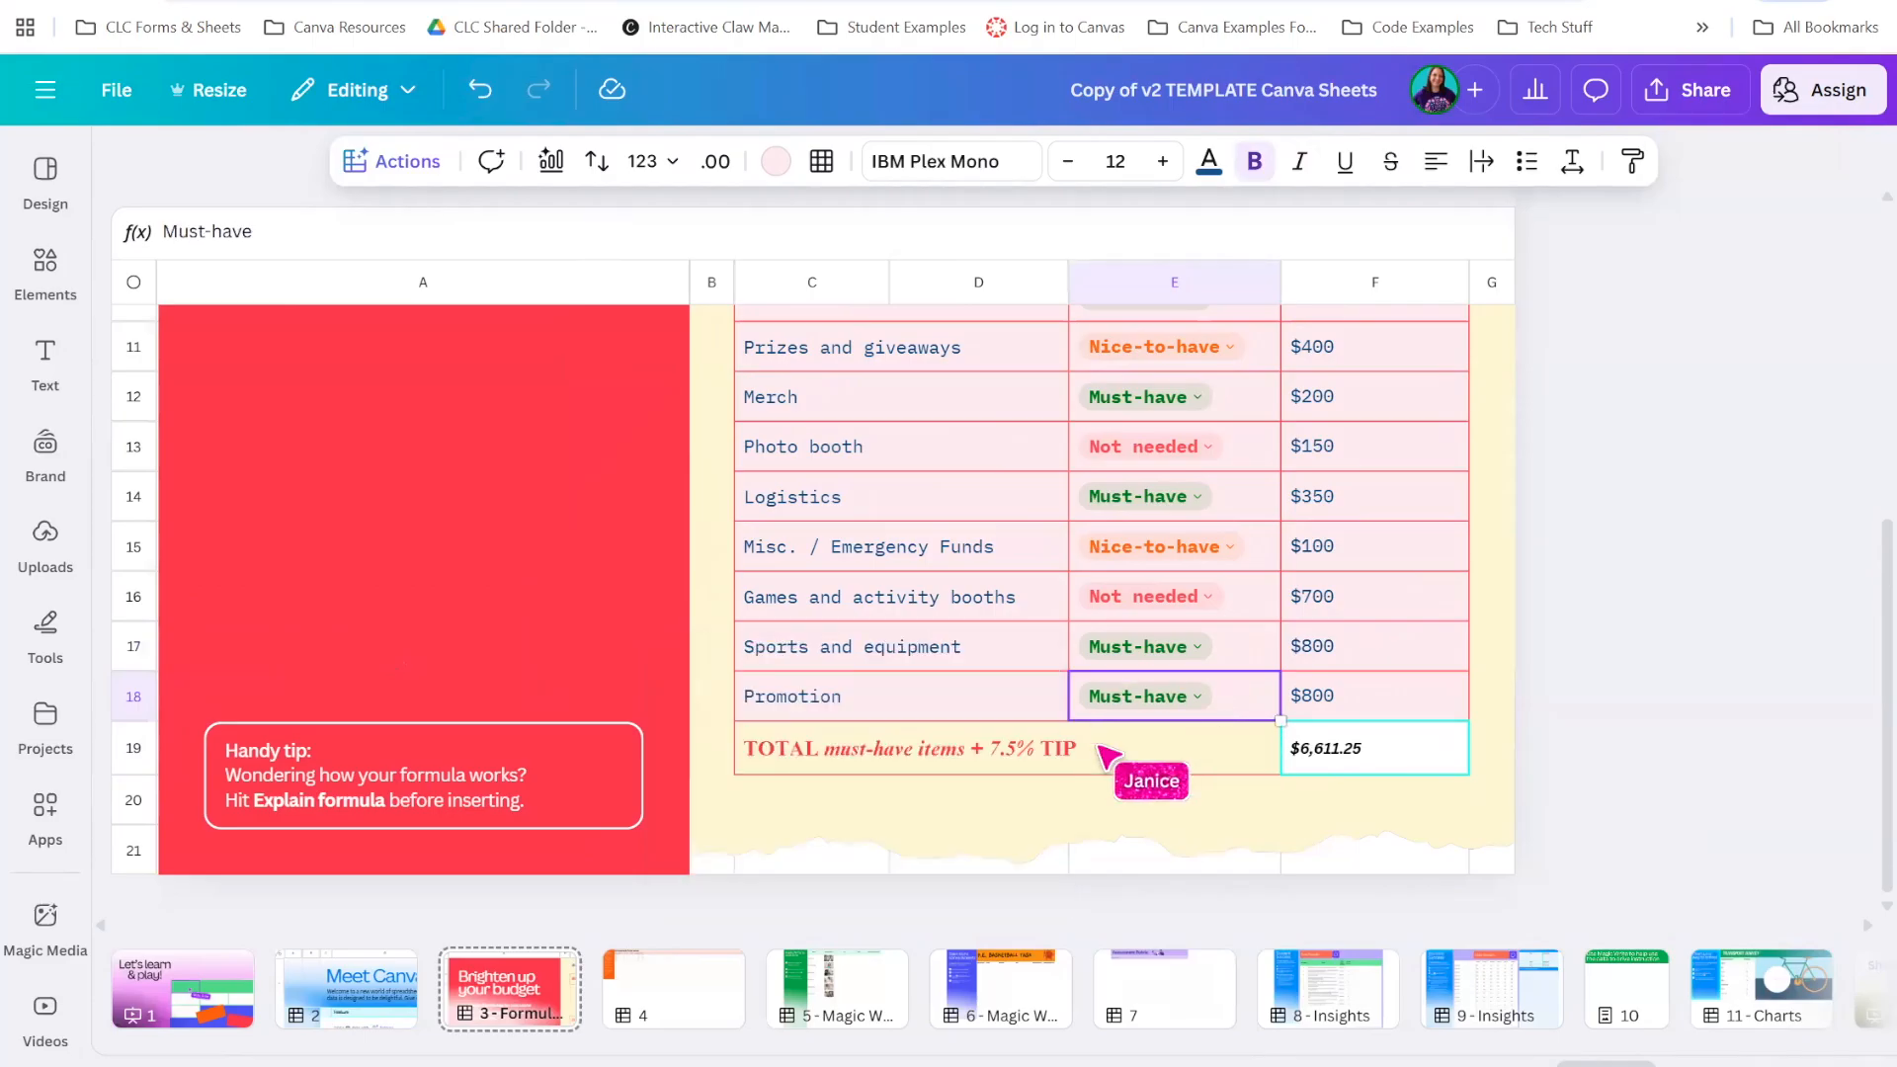
pyautogui.click(1161, 704)
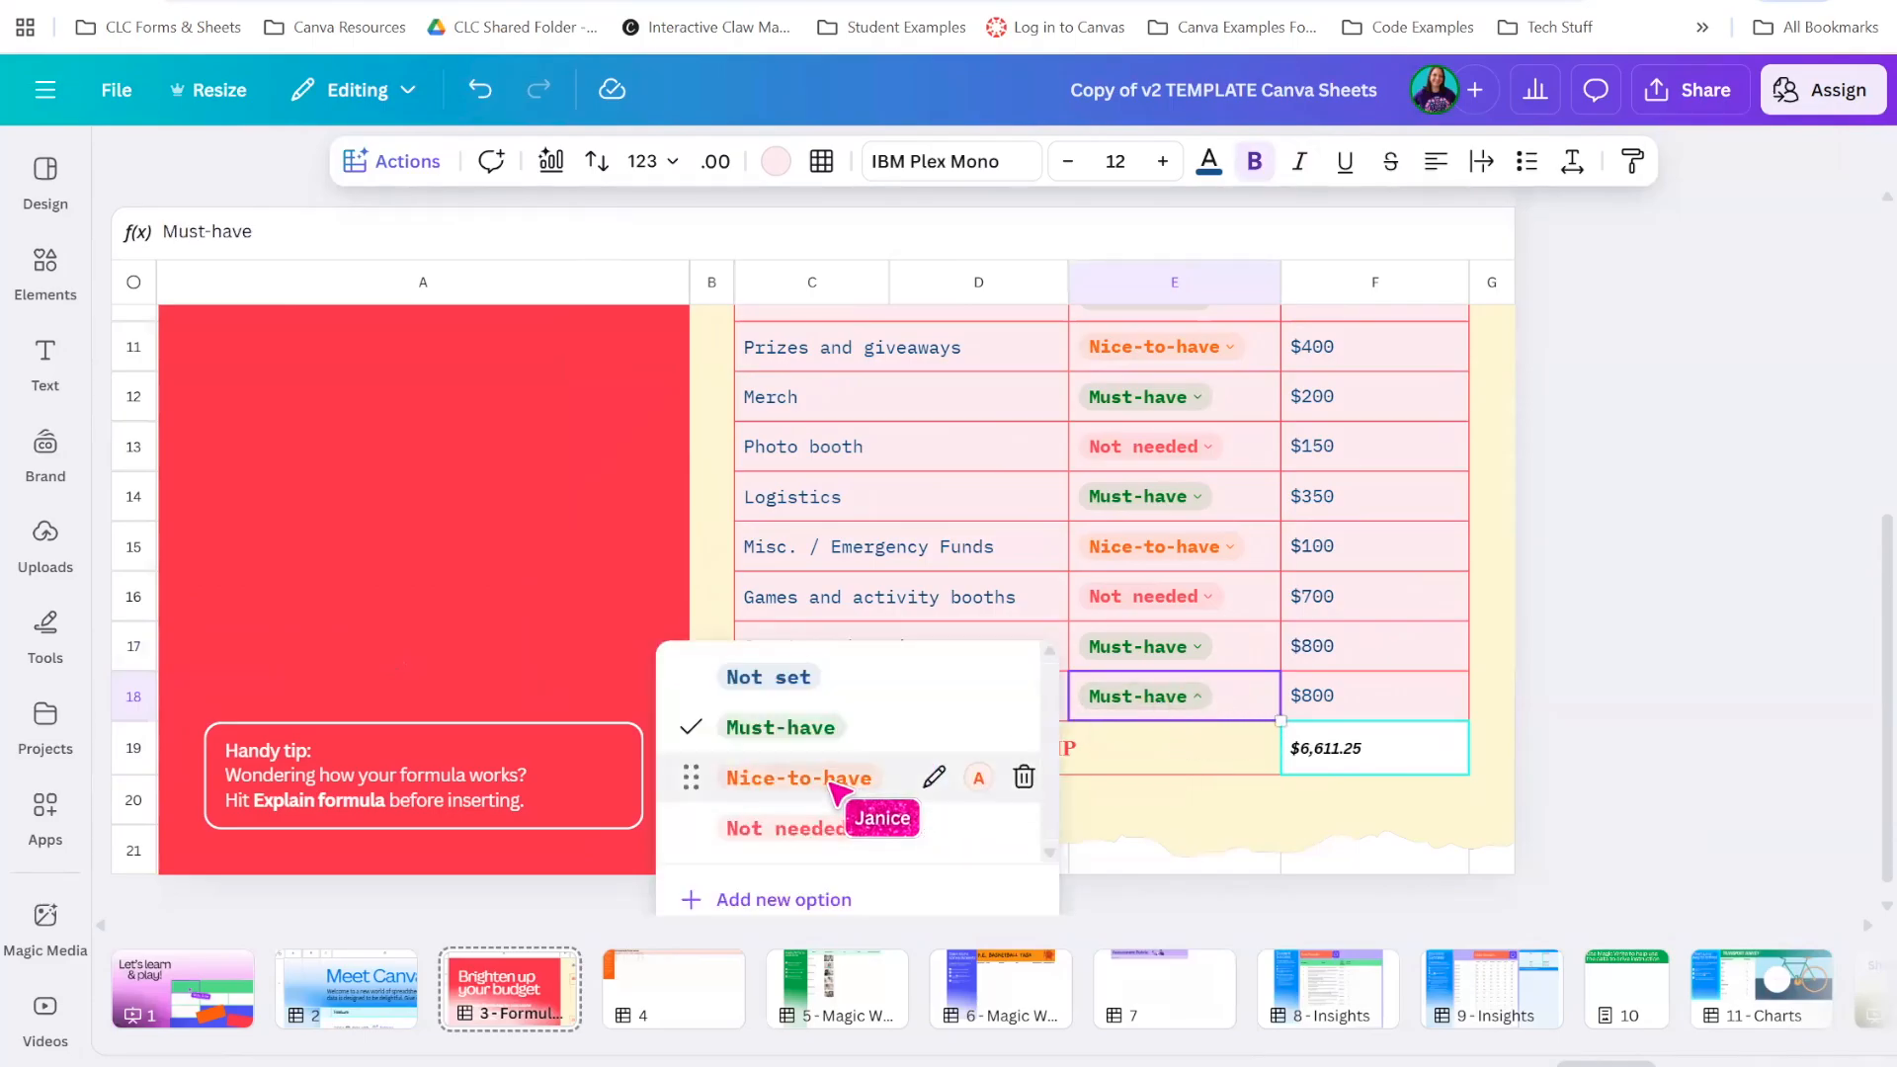
pyautogui.click(852, 777)
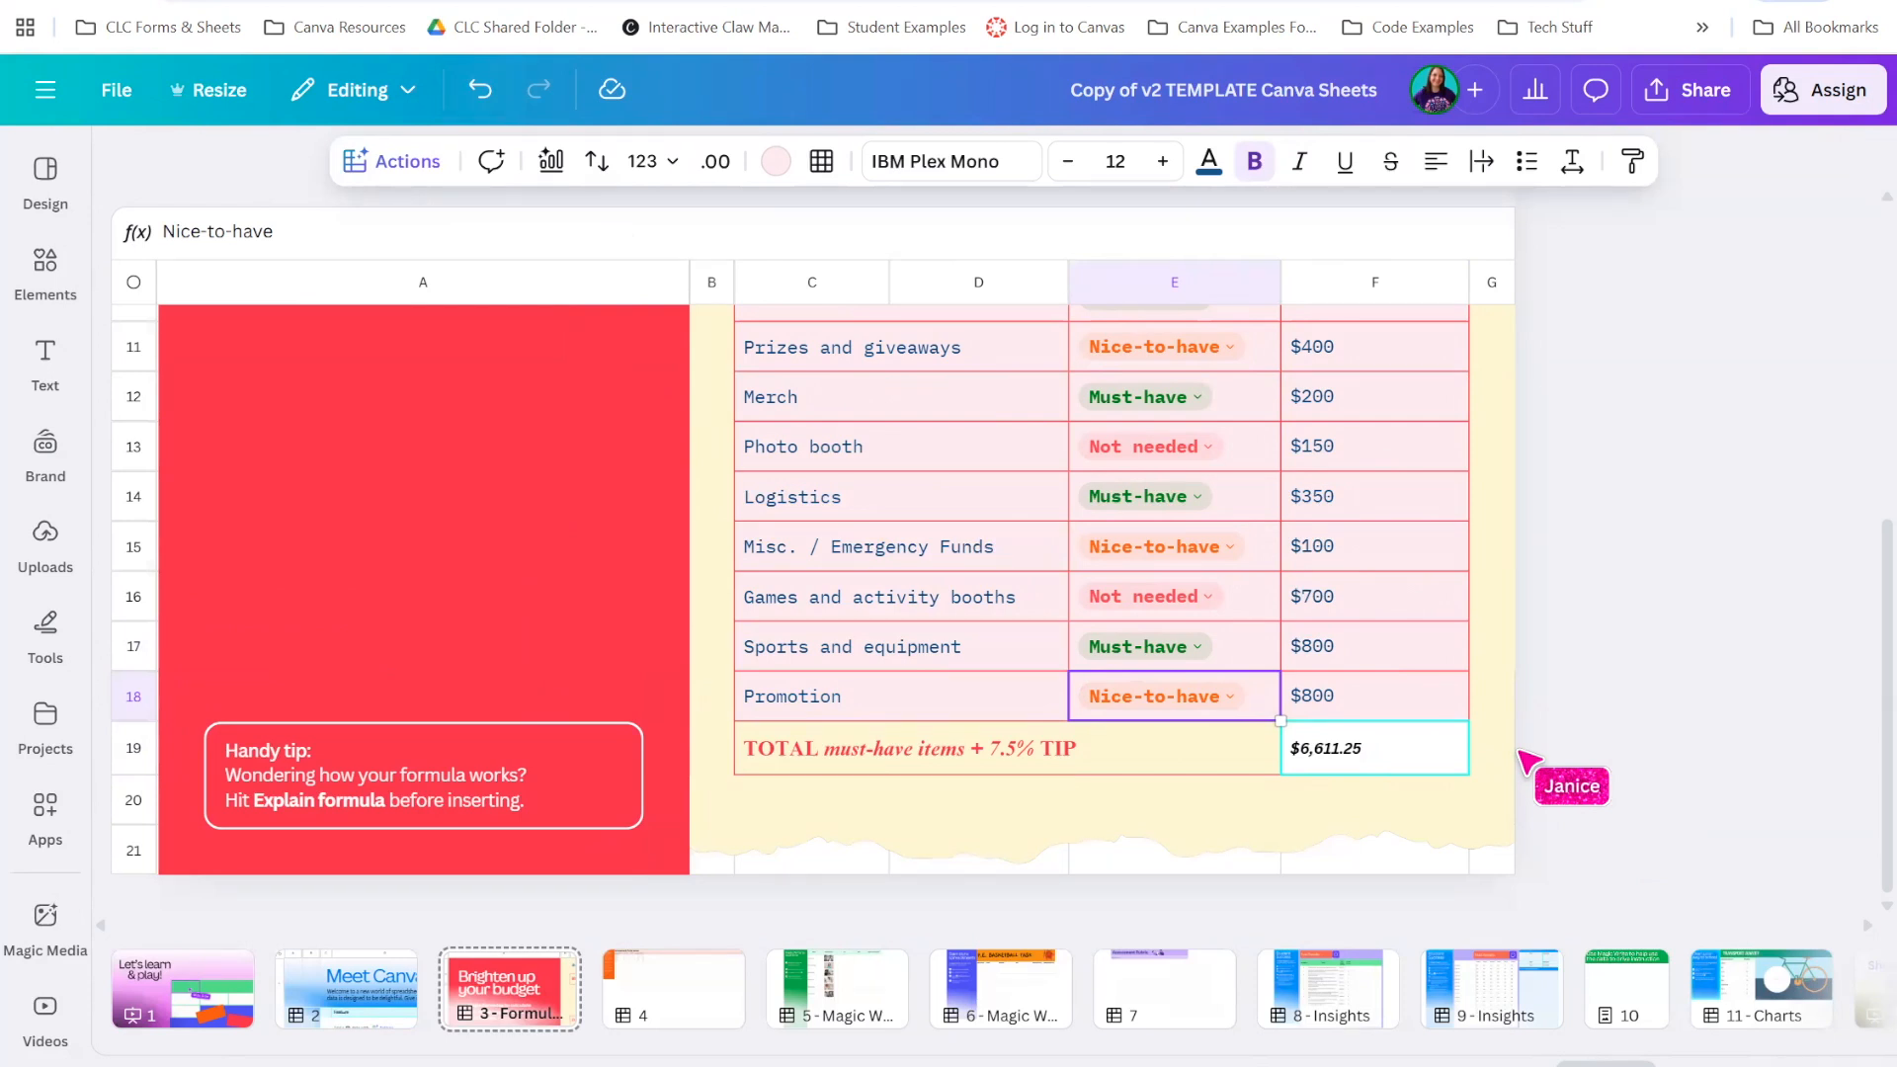
# Open page 4, Magic Formulas + Magic Charts, and read through its list of exercises for the attendance data
pyautogui.click(704, 1009)
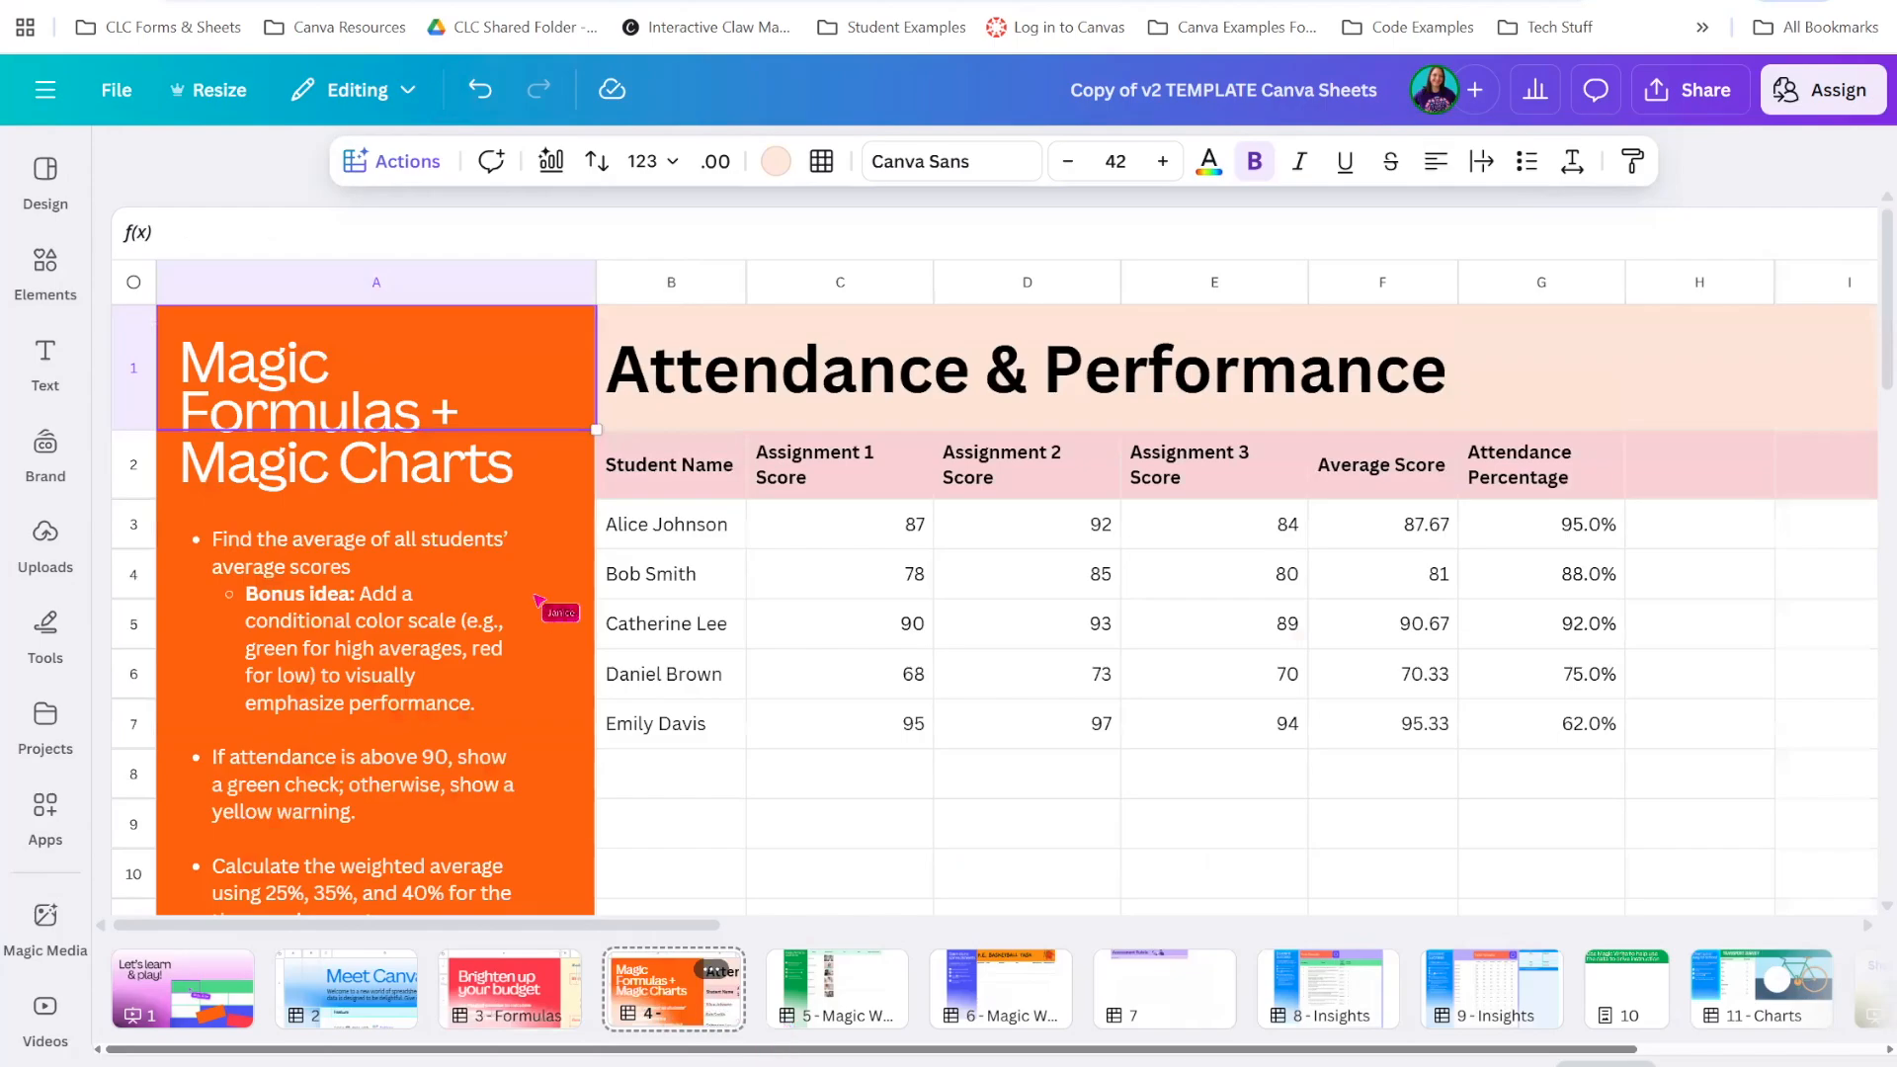
pyautogui.click(1214, 773)
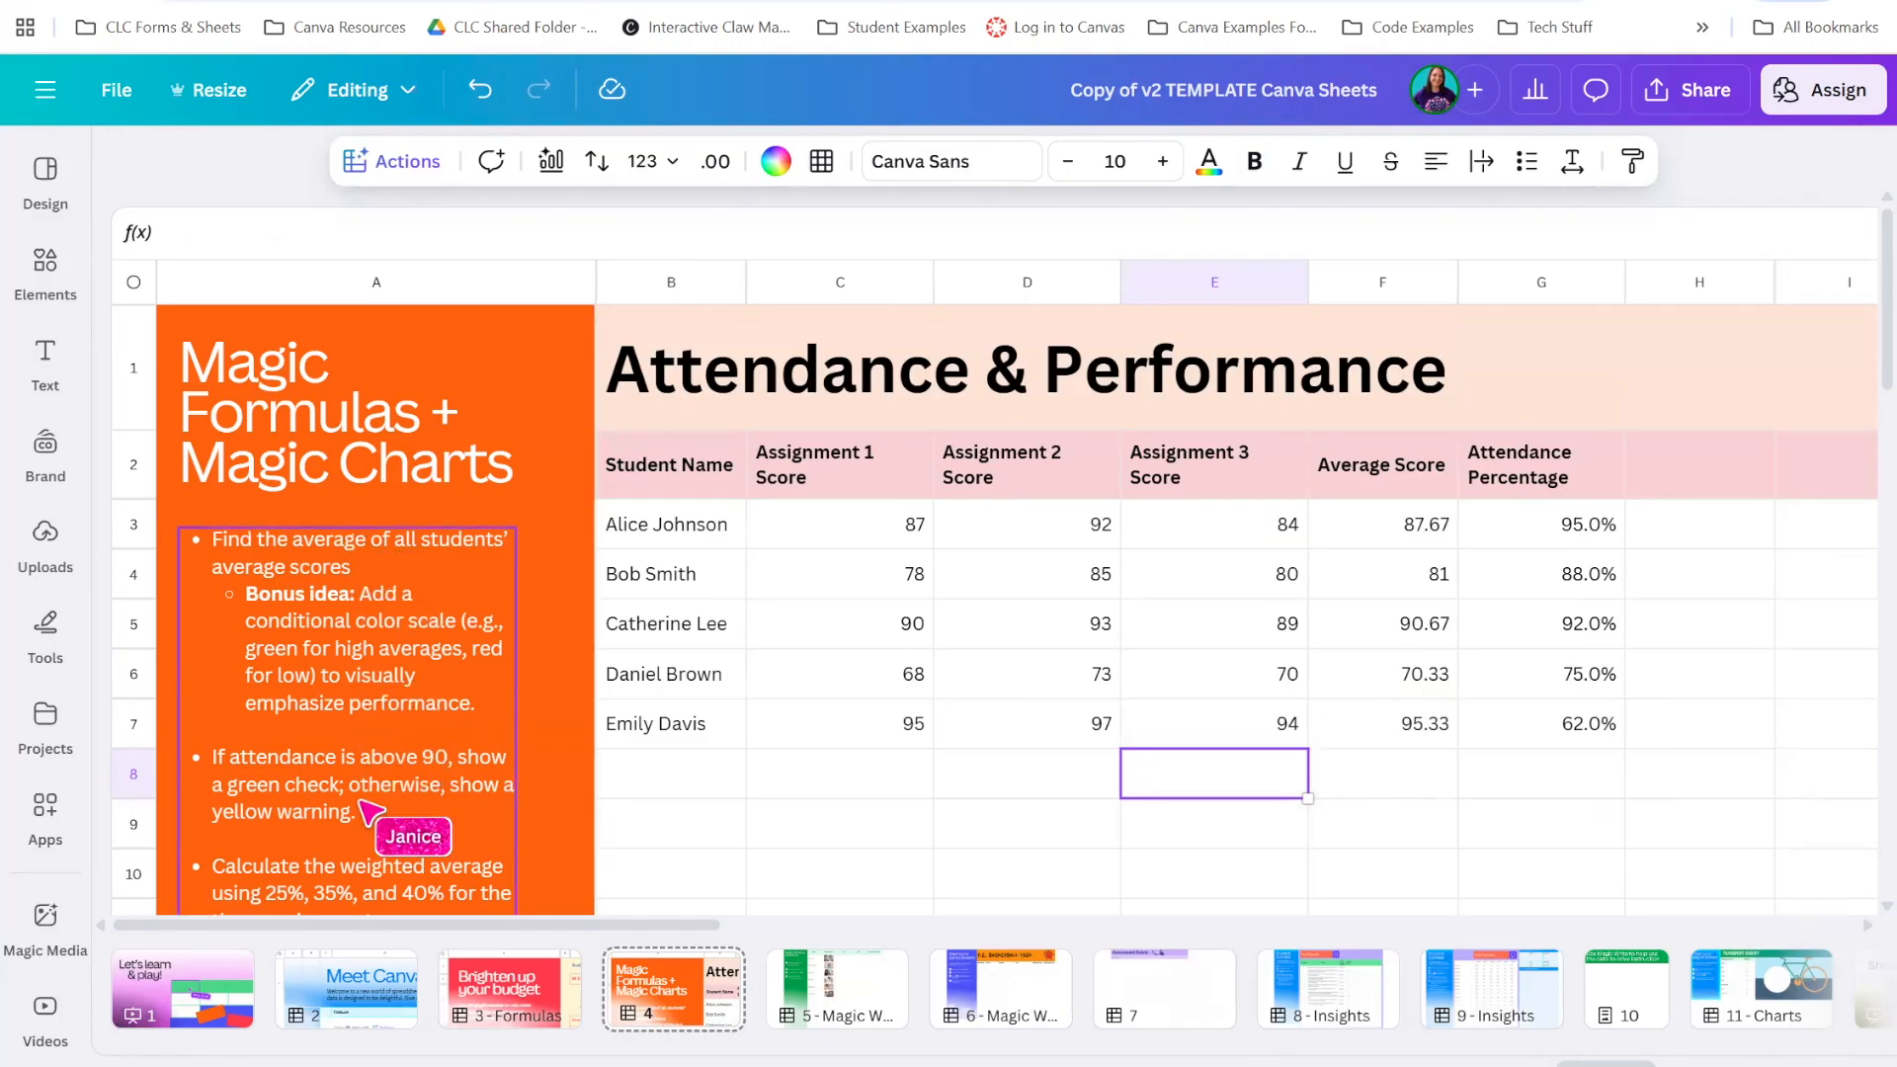
pyautogui.scroll(-4, 395, 796)
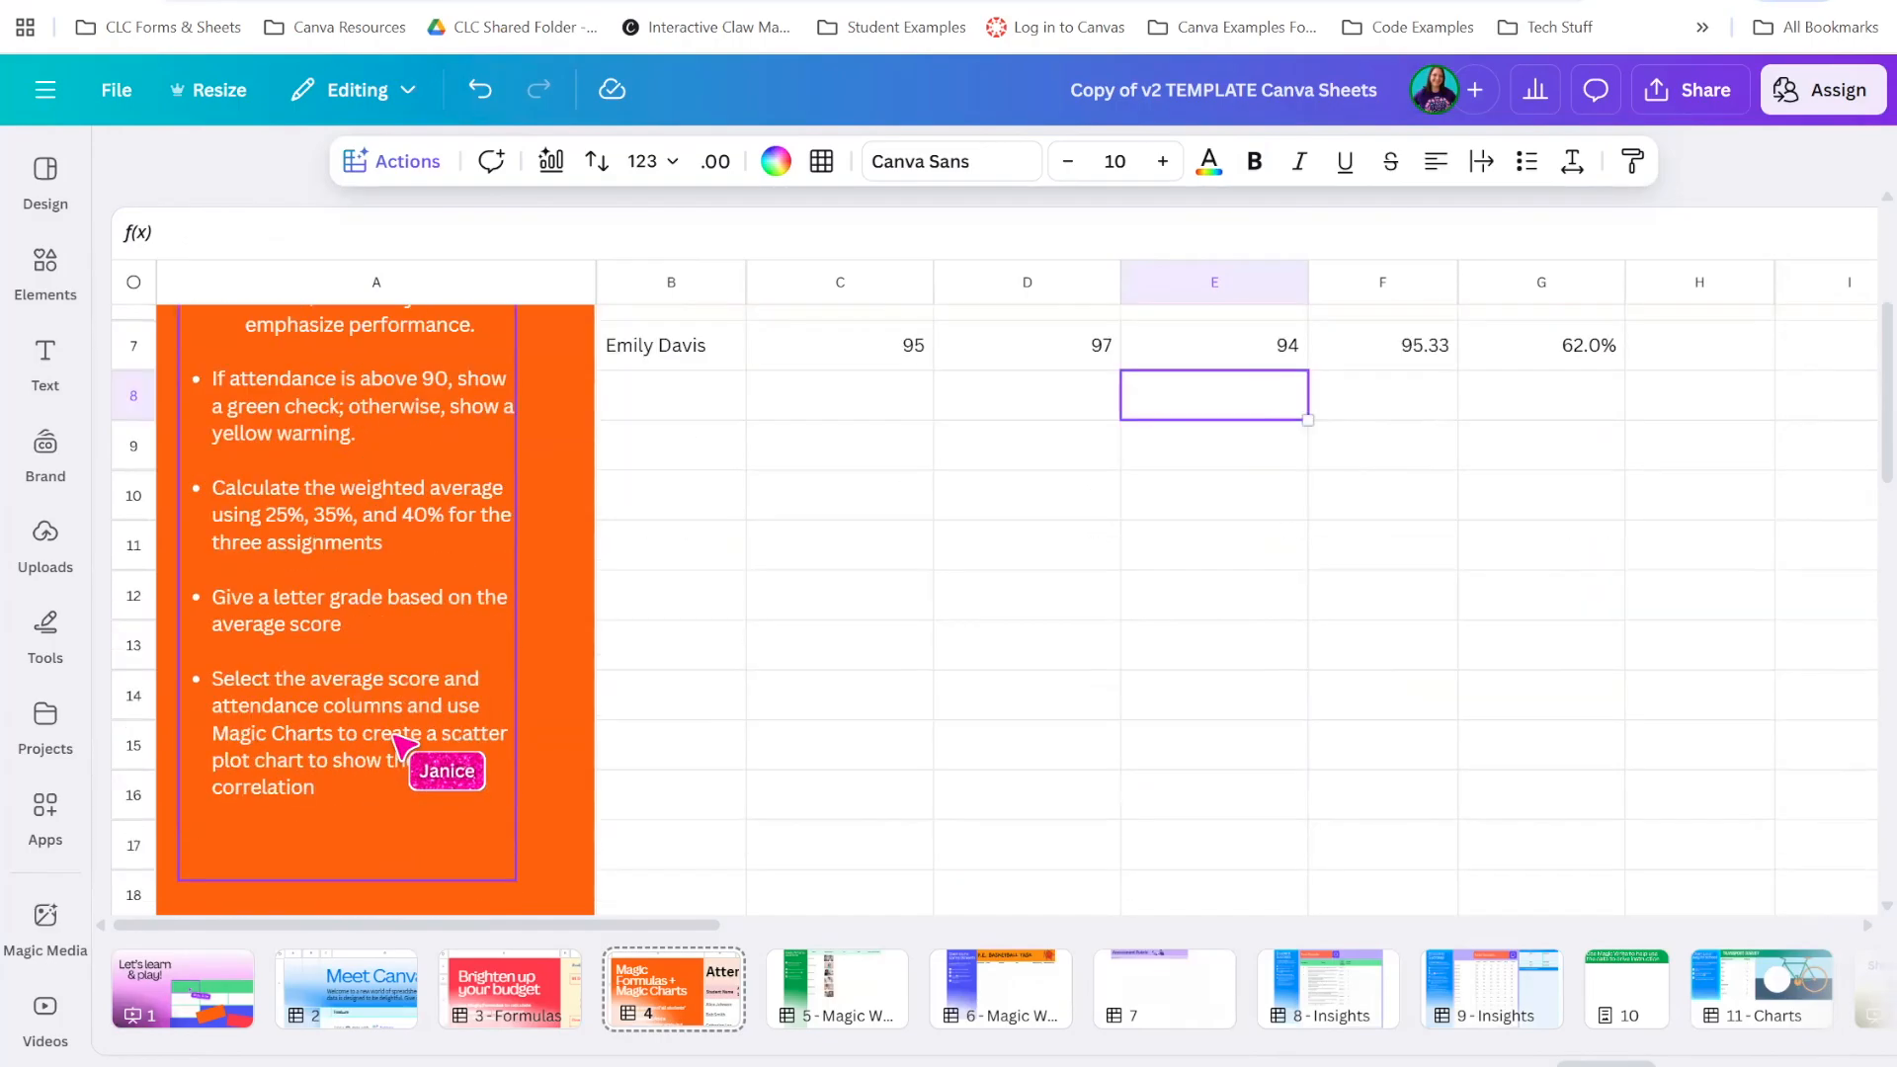
pyautogui.scroll(4, 411, 820)
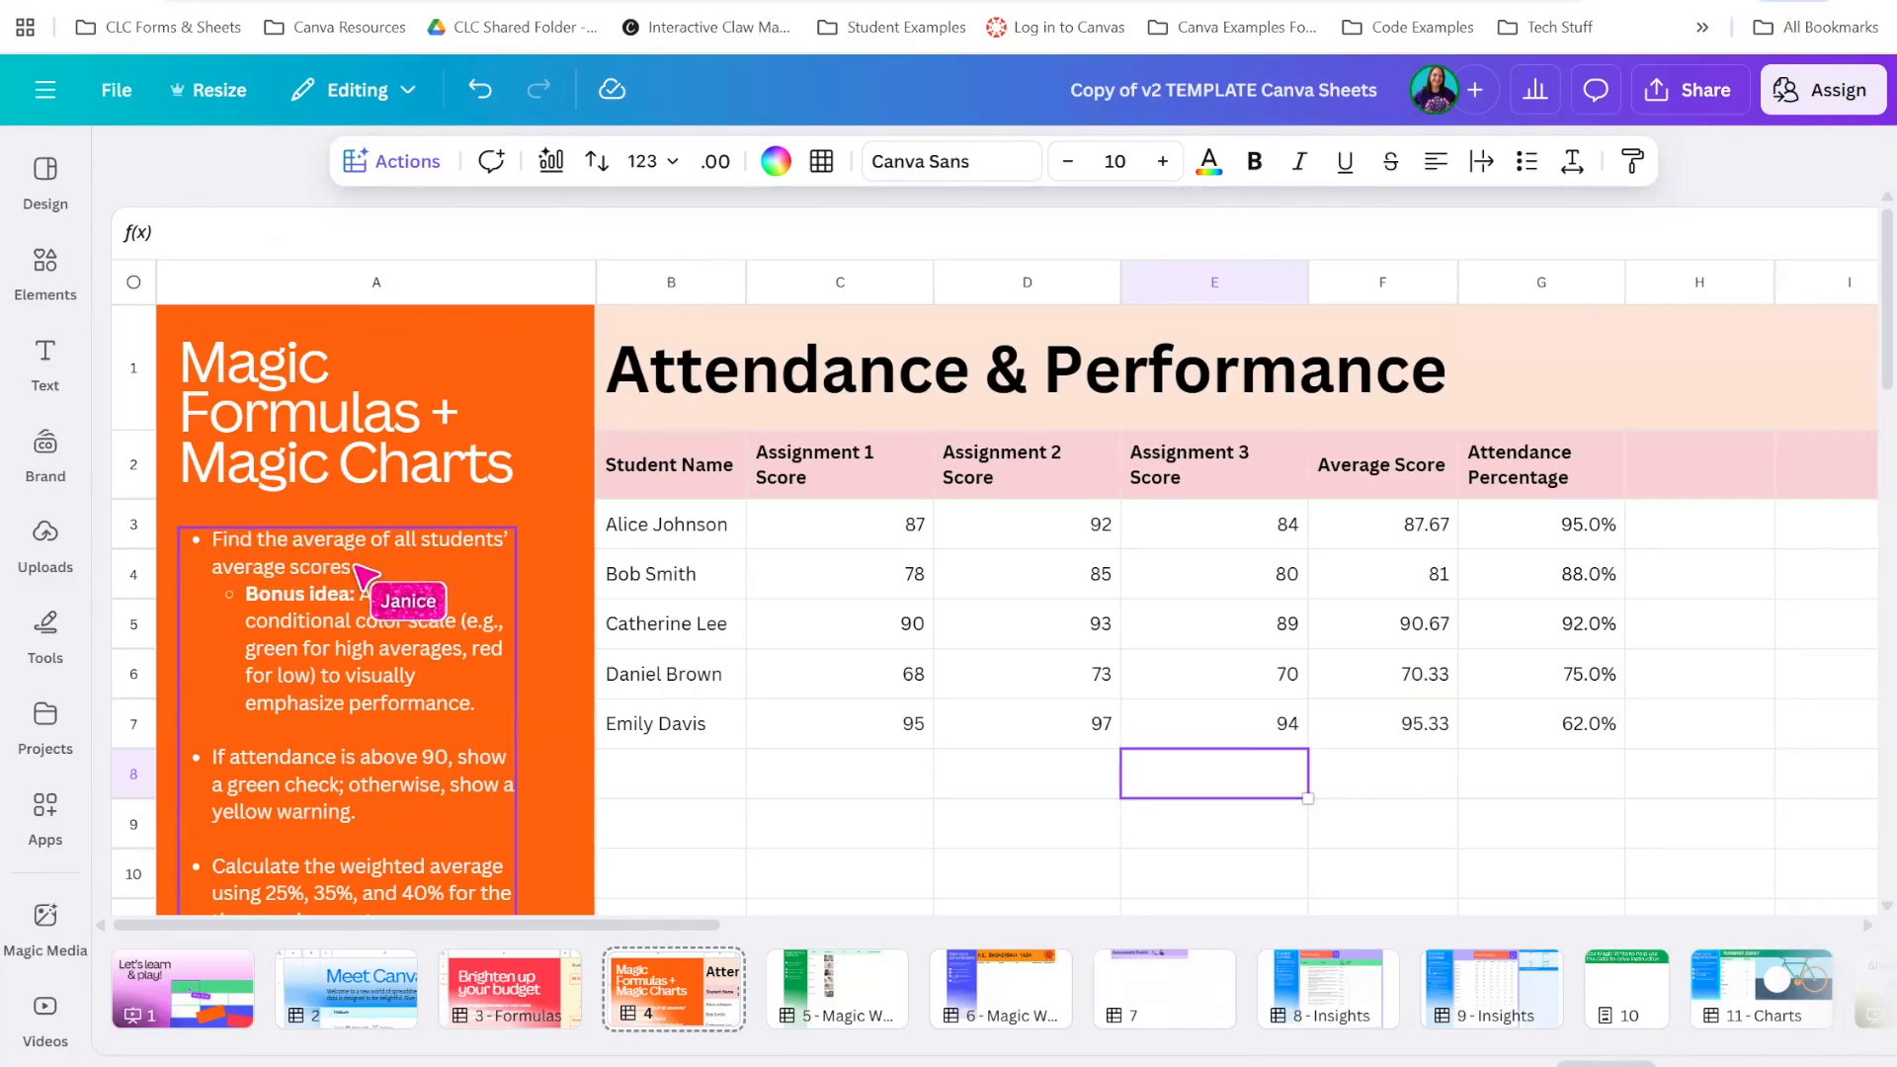
# Fill cell F8 using Magic Formulas with the prompt "average of all the average scores" and insert the generated formula
pyautogui.click(1423, 775)
pyautogui.click(430, 162)
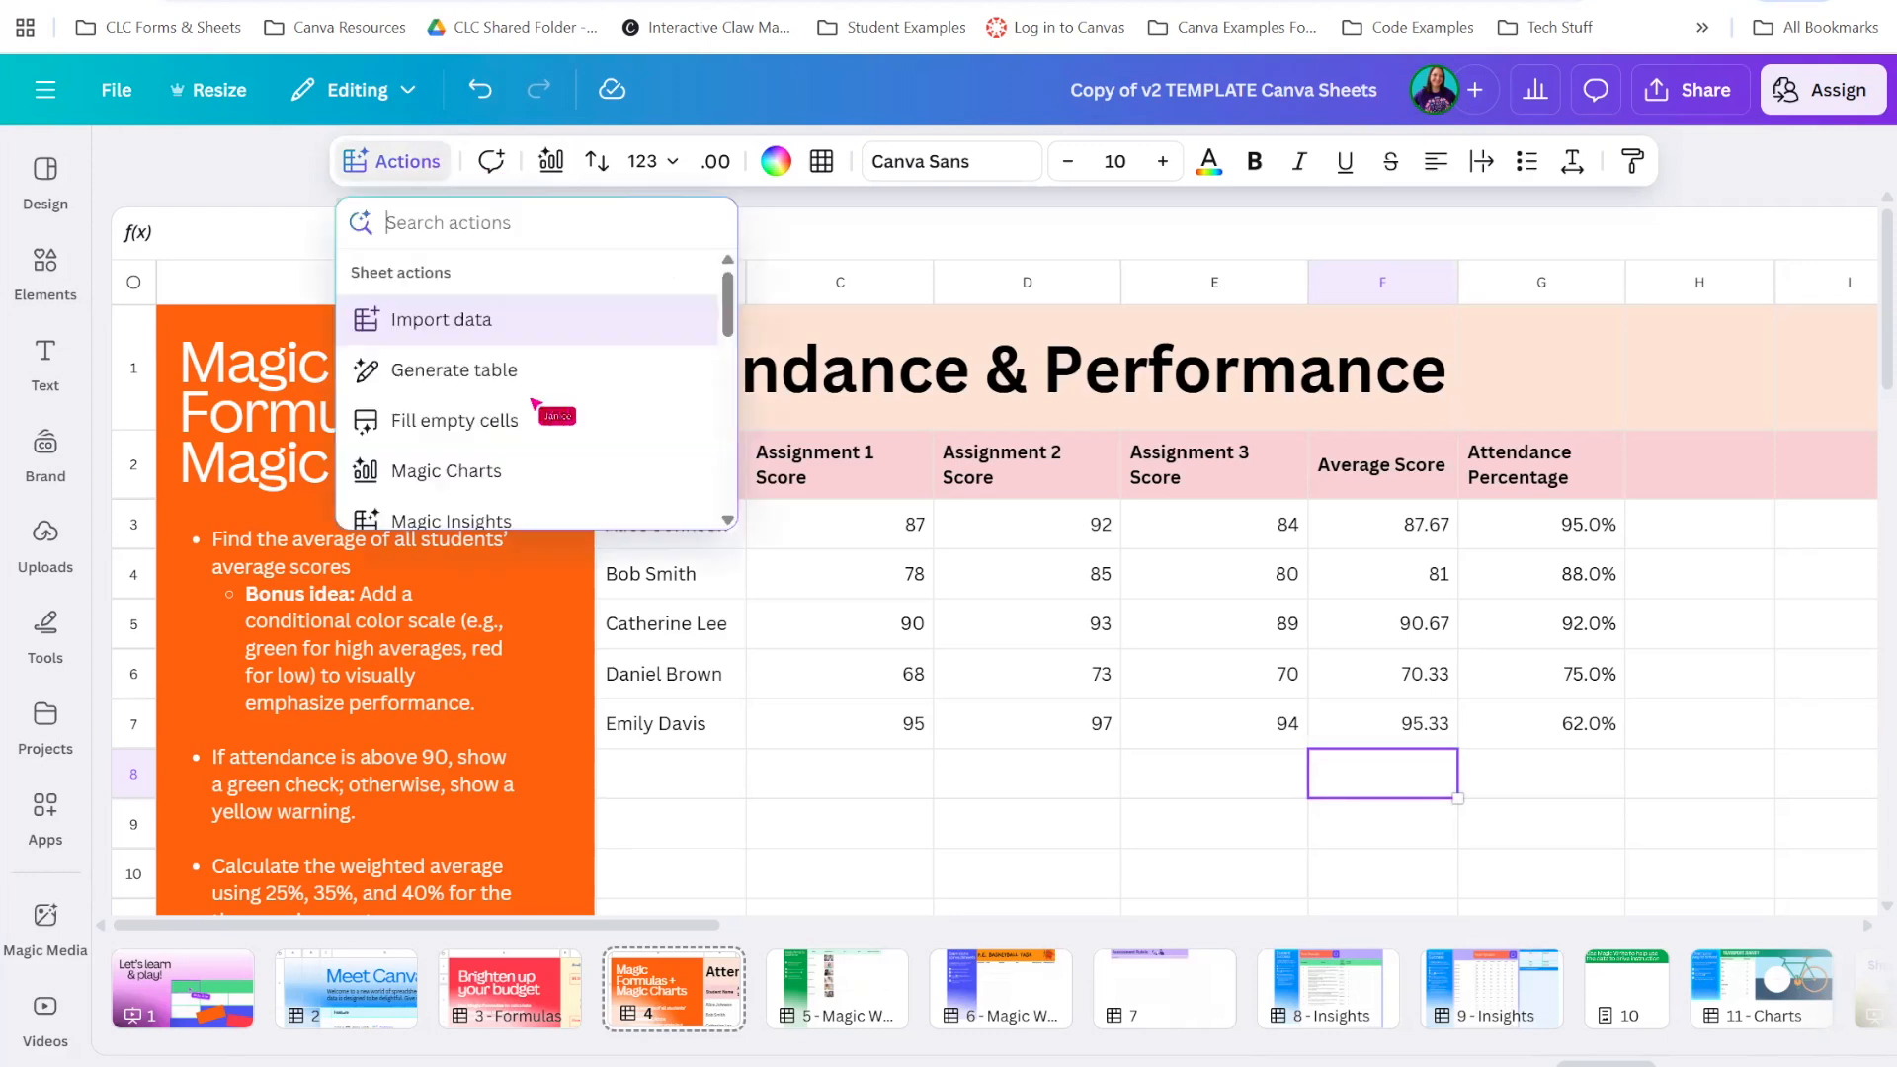
pyautogui.scroll(-5, 532, 400)
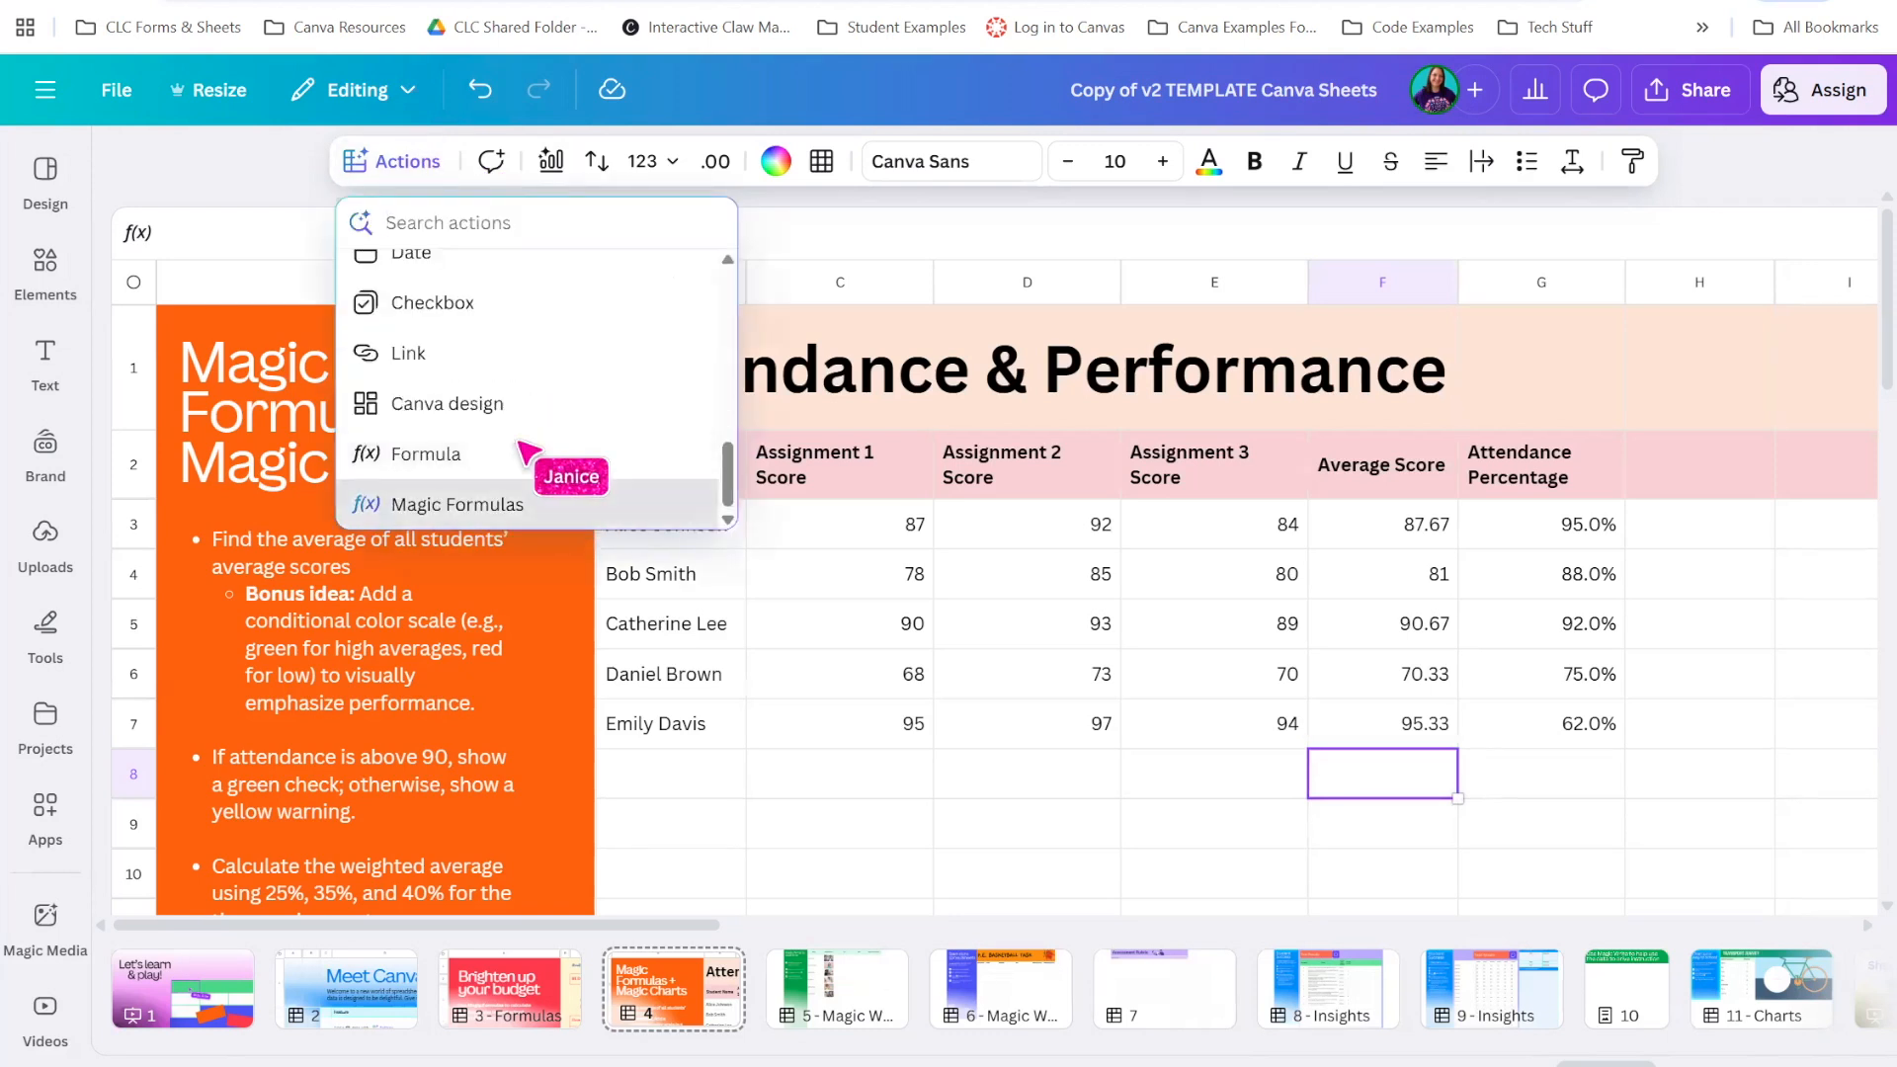
pyautogui.click(464, 504)
pyautogui.write('average of all t')
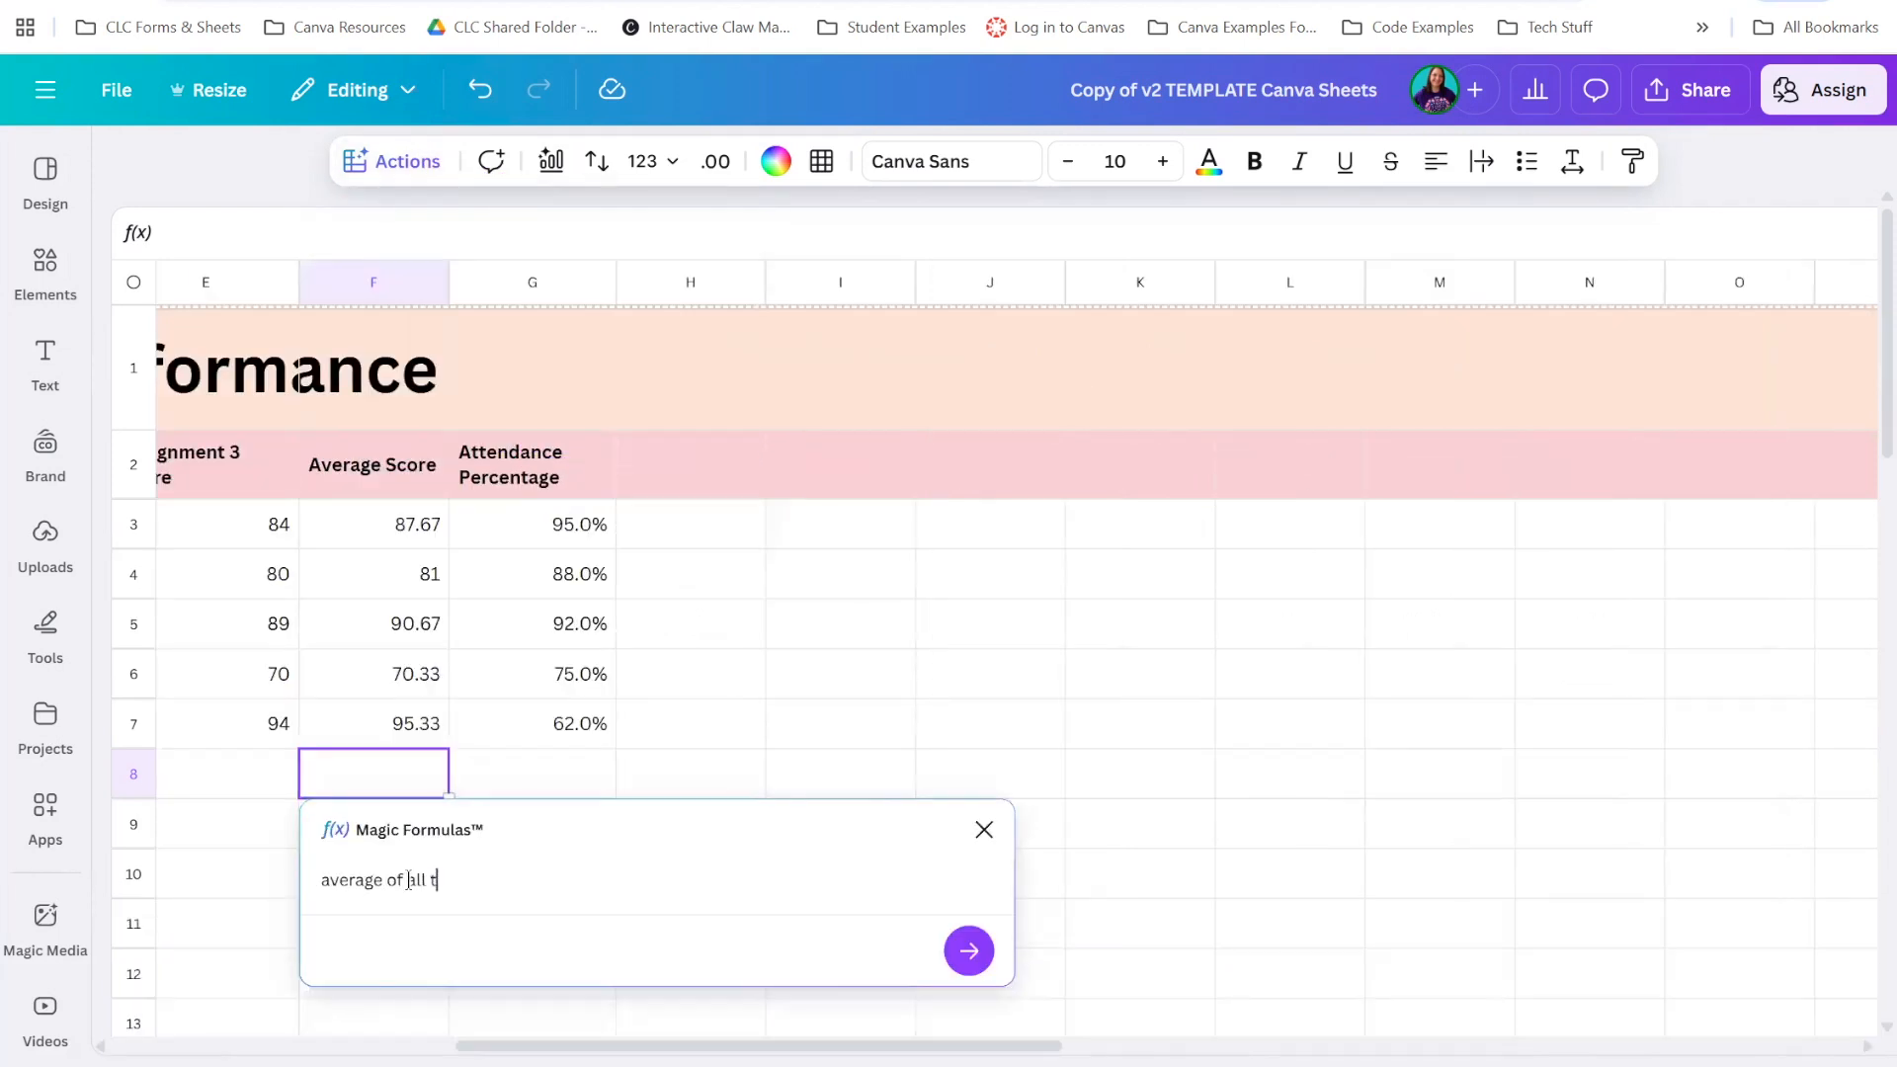
pyautogui.write('he average scores')
pyautogui.press('Return')
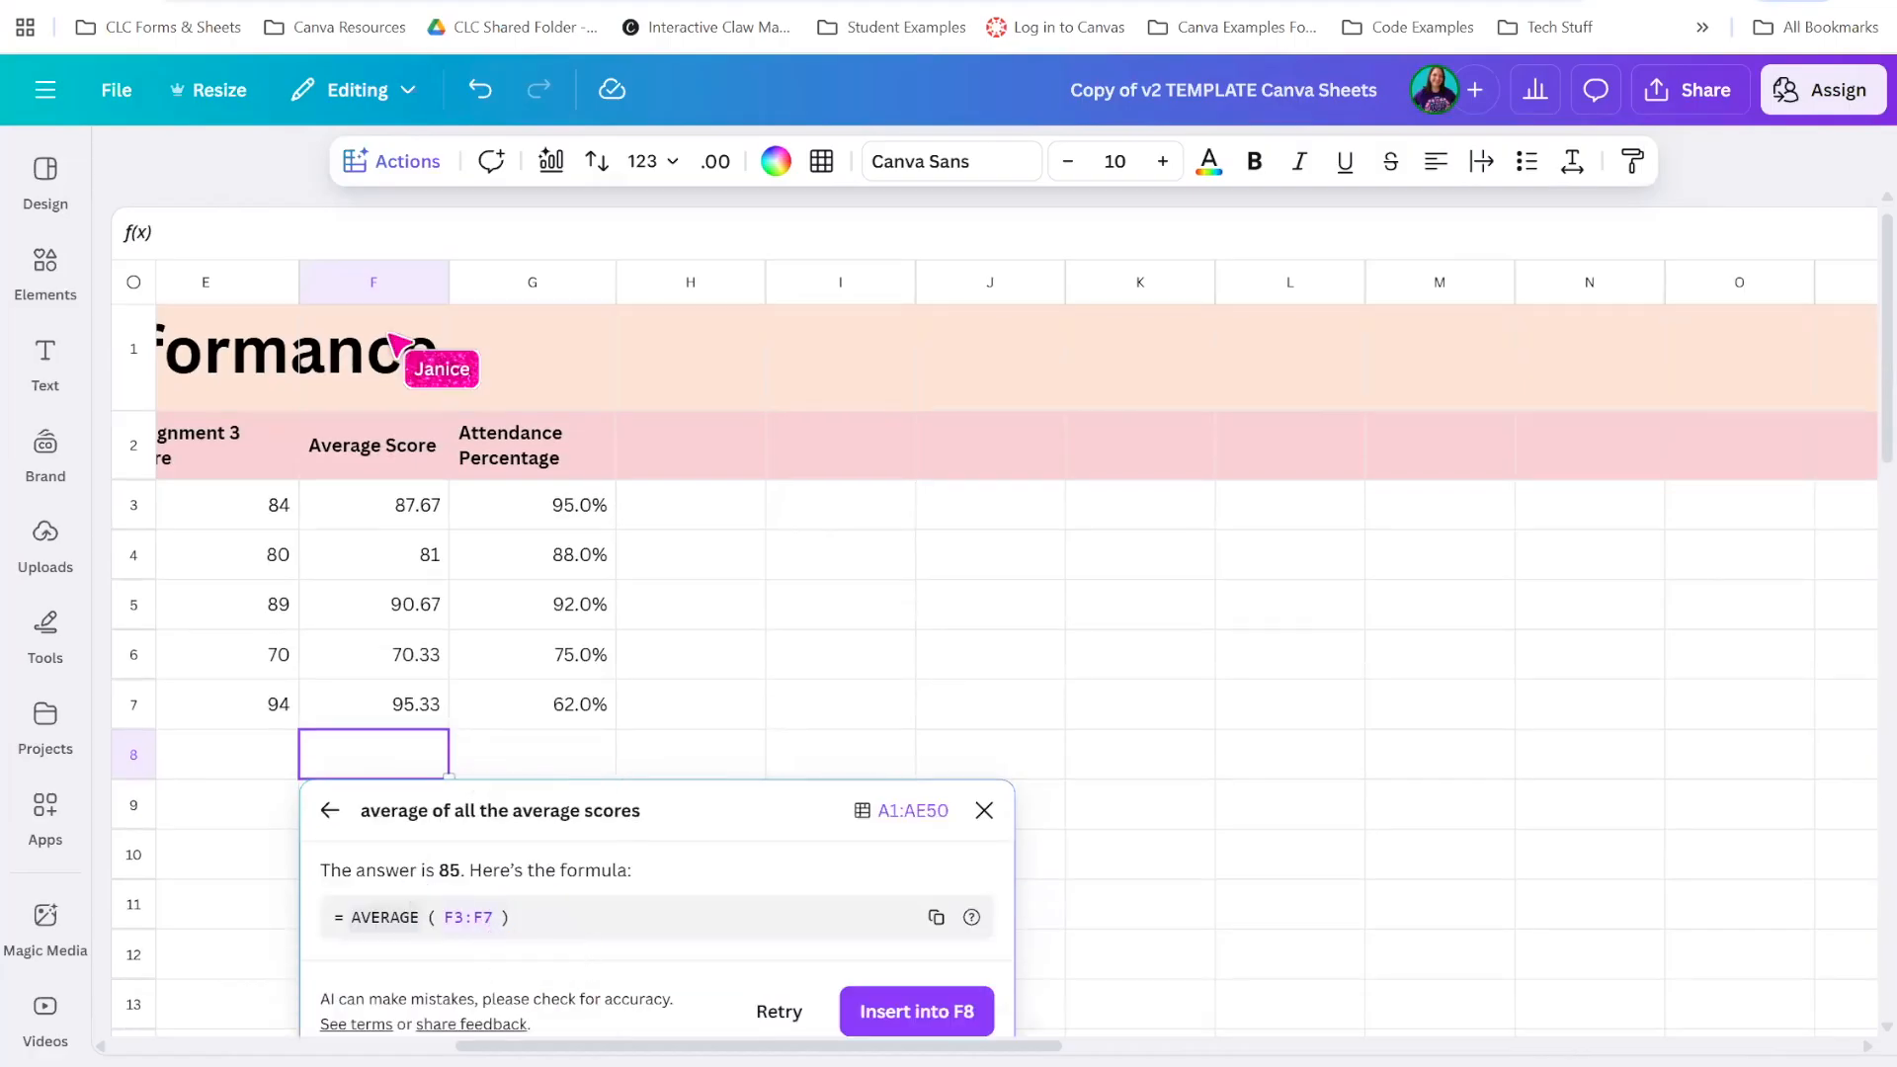
pyautogui.click(934, 1013)
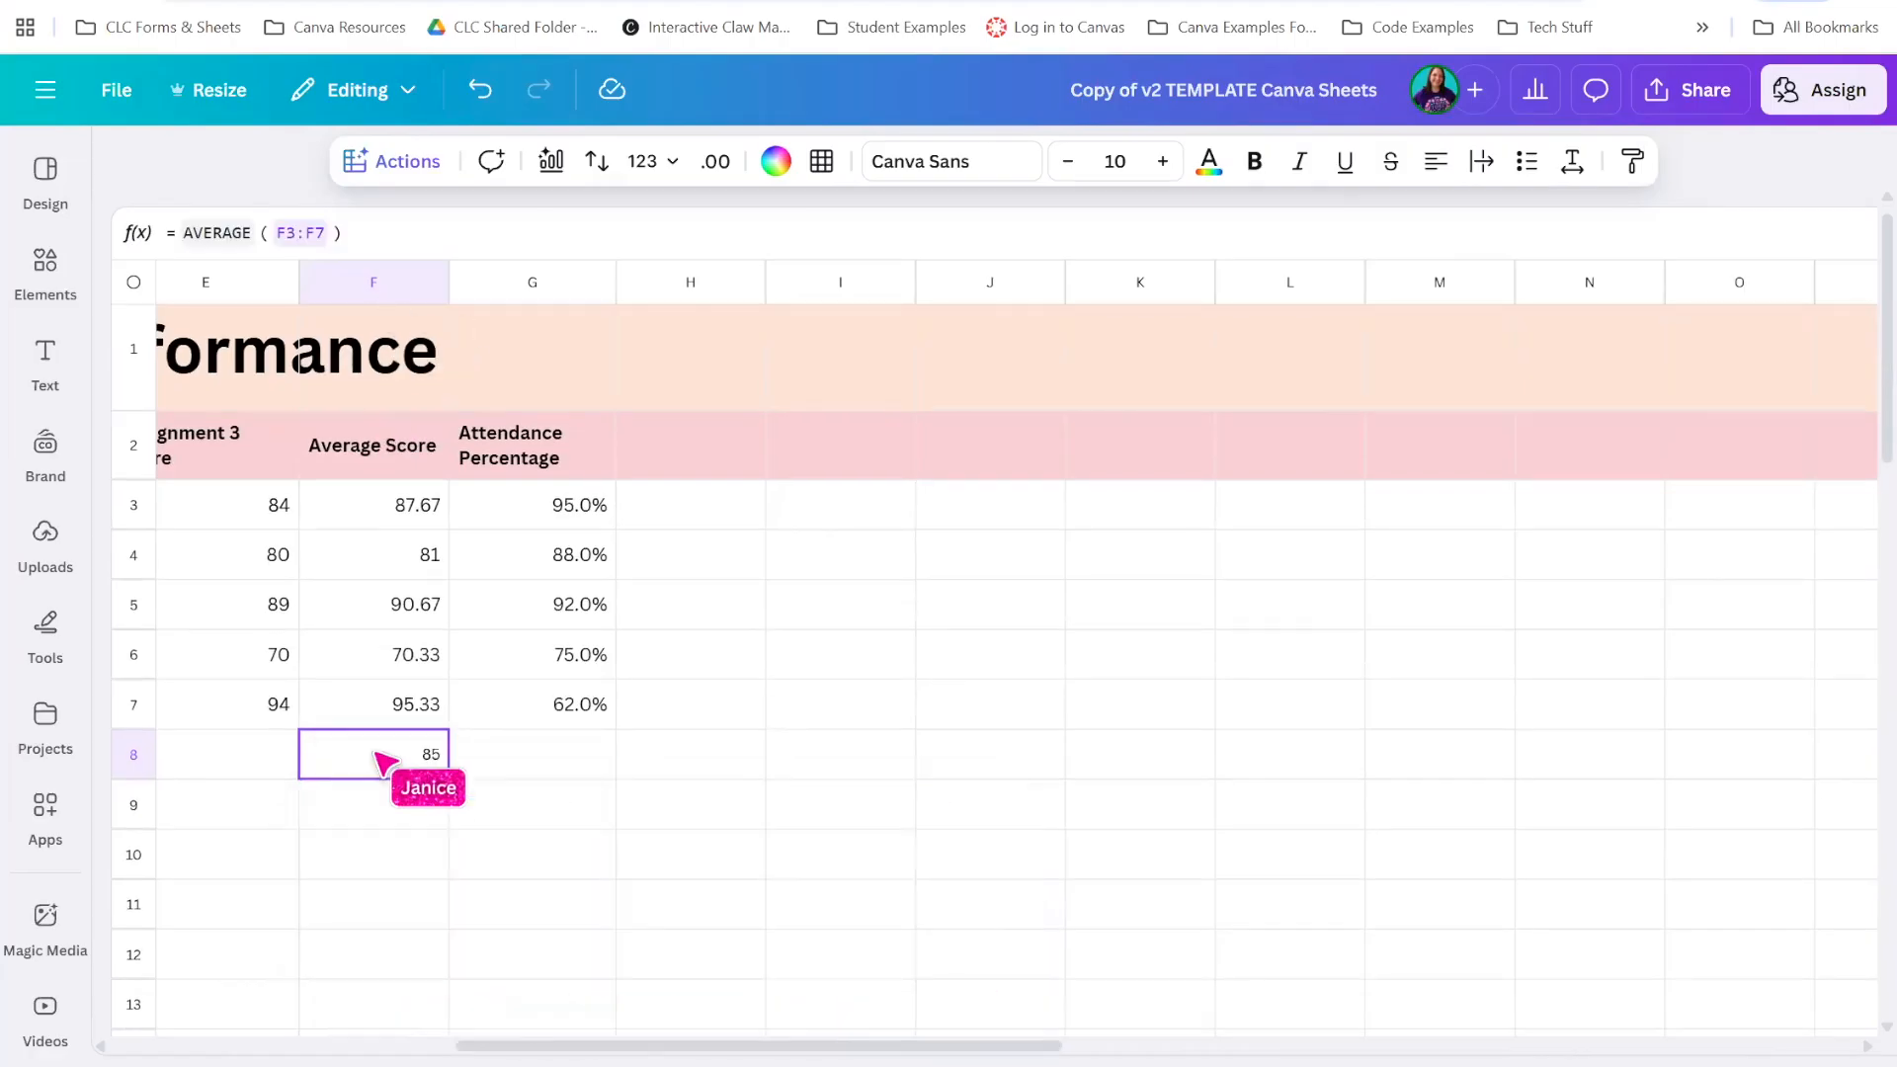
# Copy the bonus idea's instruction about adding a conditional color scale from the exercise list
pyautogui.moveTo(698, 1047); pyautogui.dragTo(358, 1047)
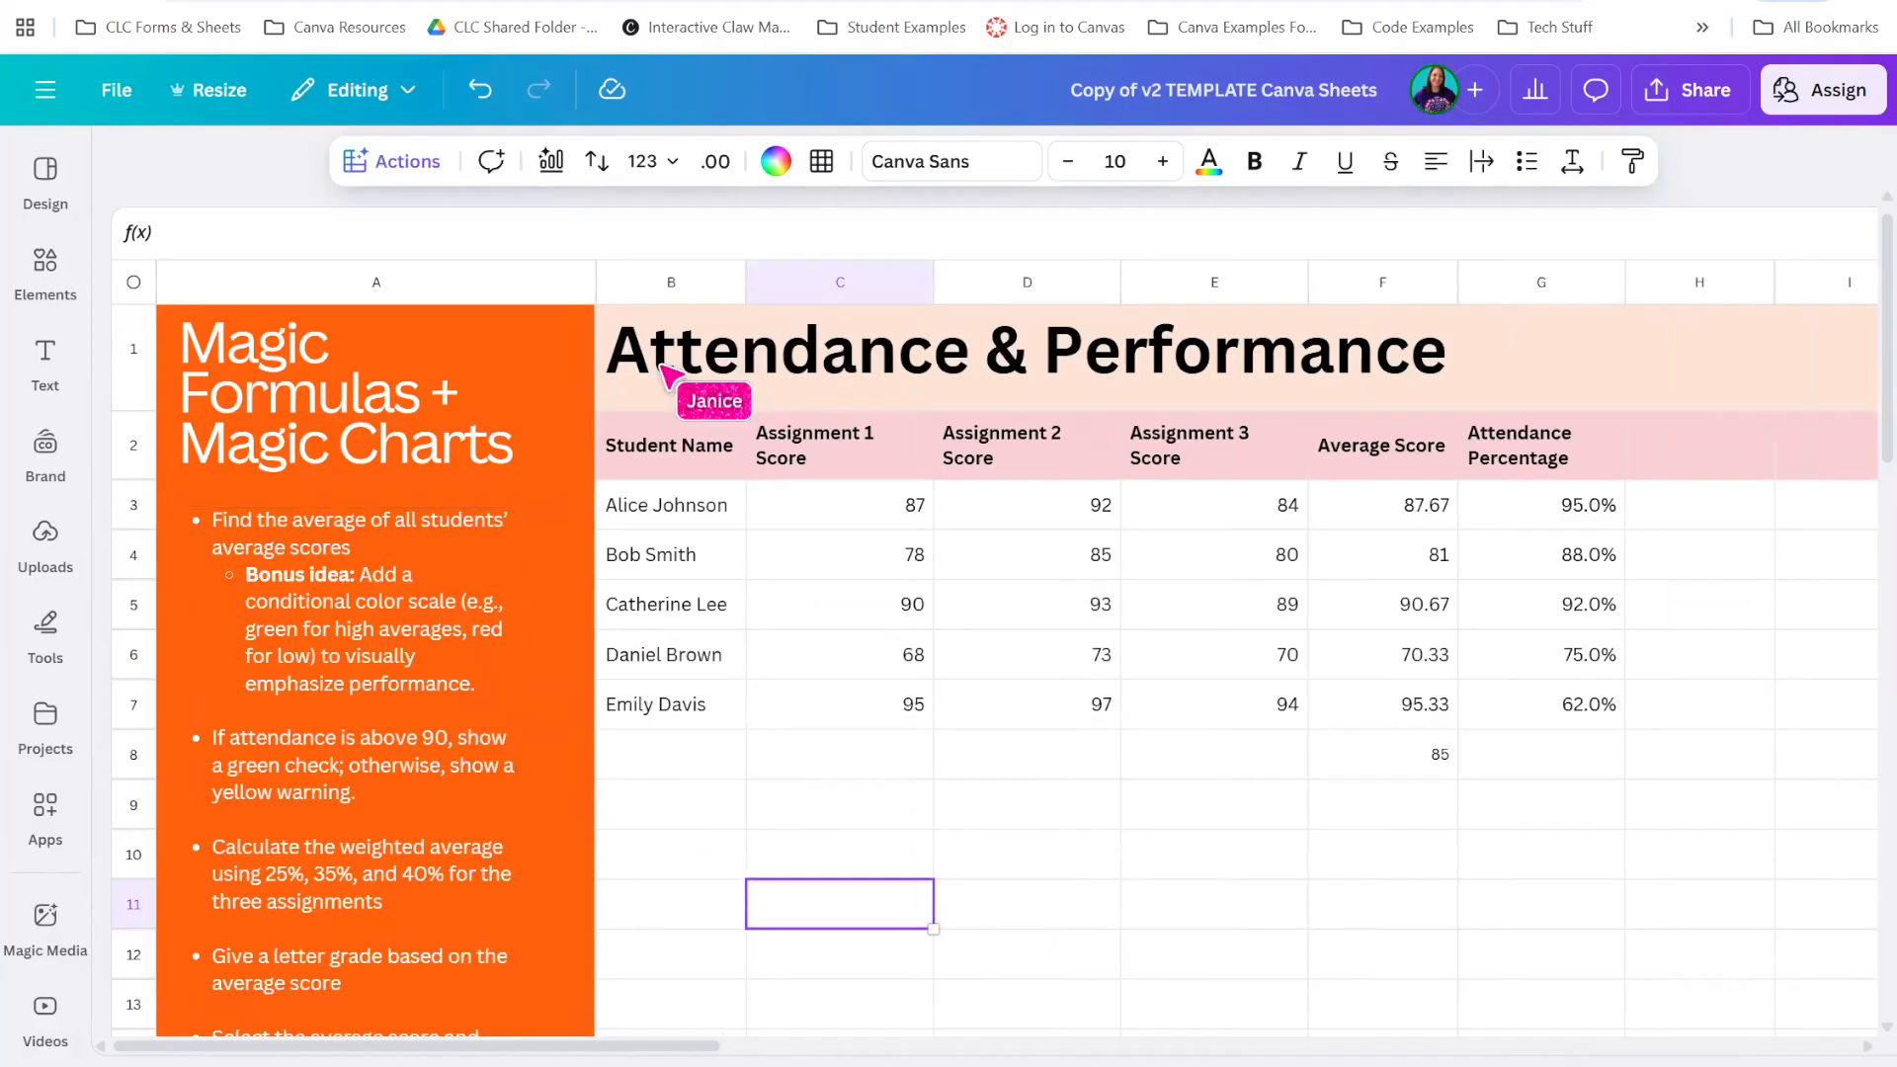
pyautogui.moveTo(1364, 506); pyautogui.dragTo(1386, 718)
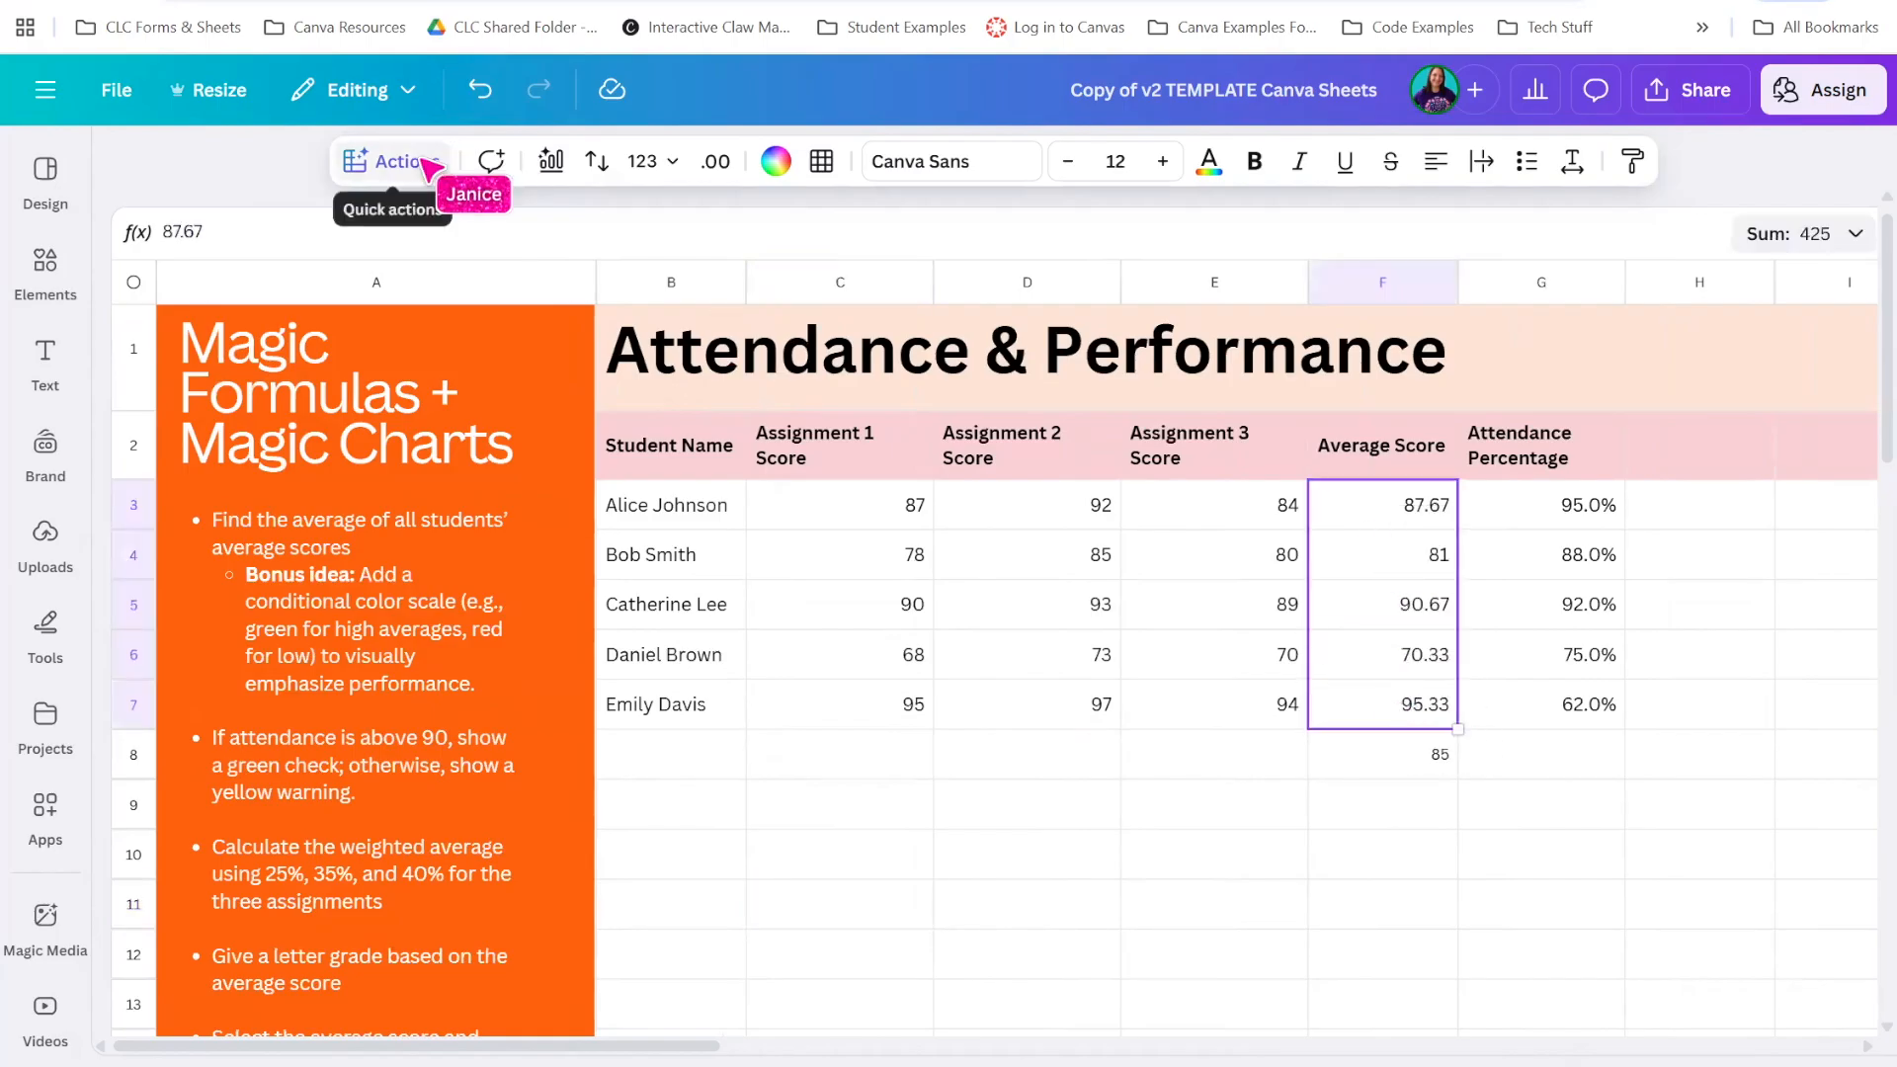
pyautogui.doubleClick(367, 571)
pyautogui.click(361, 575)
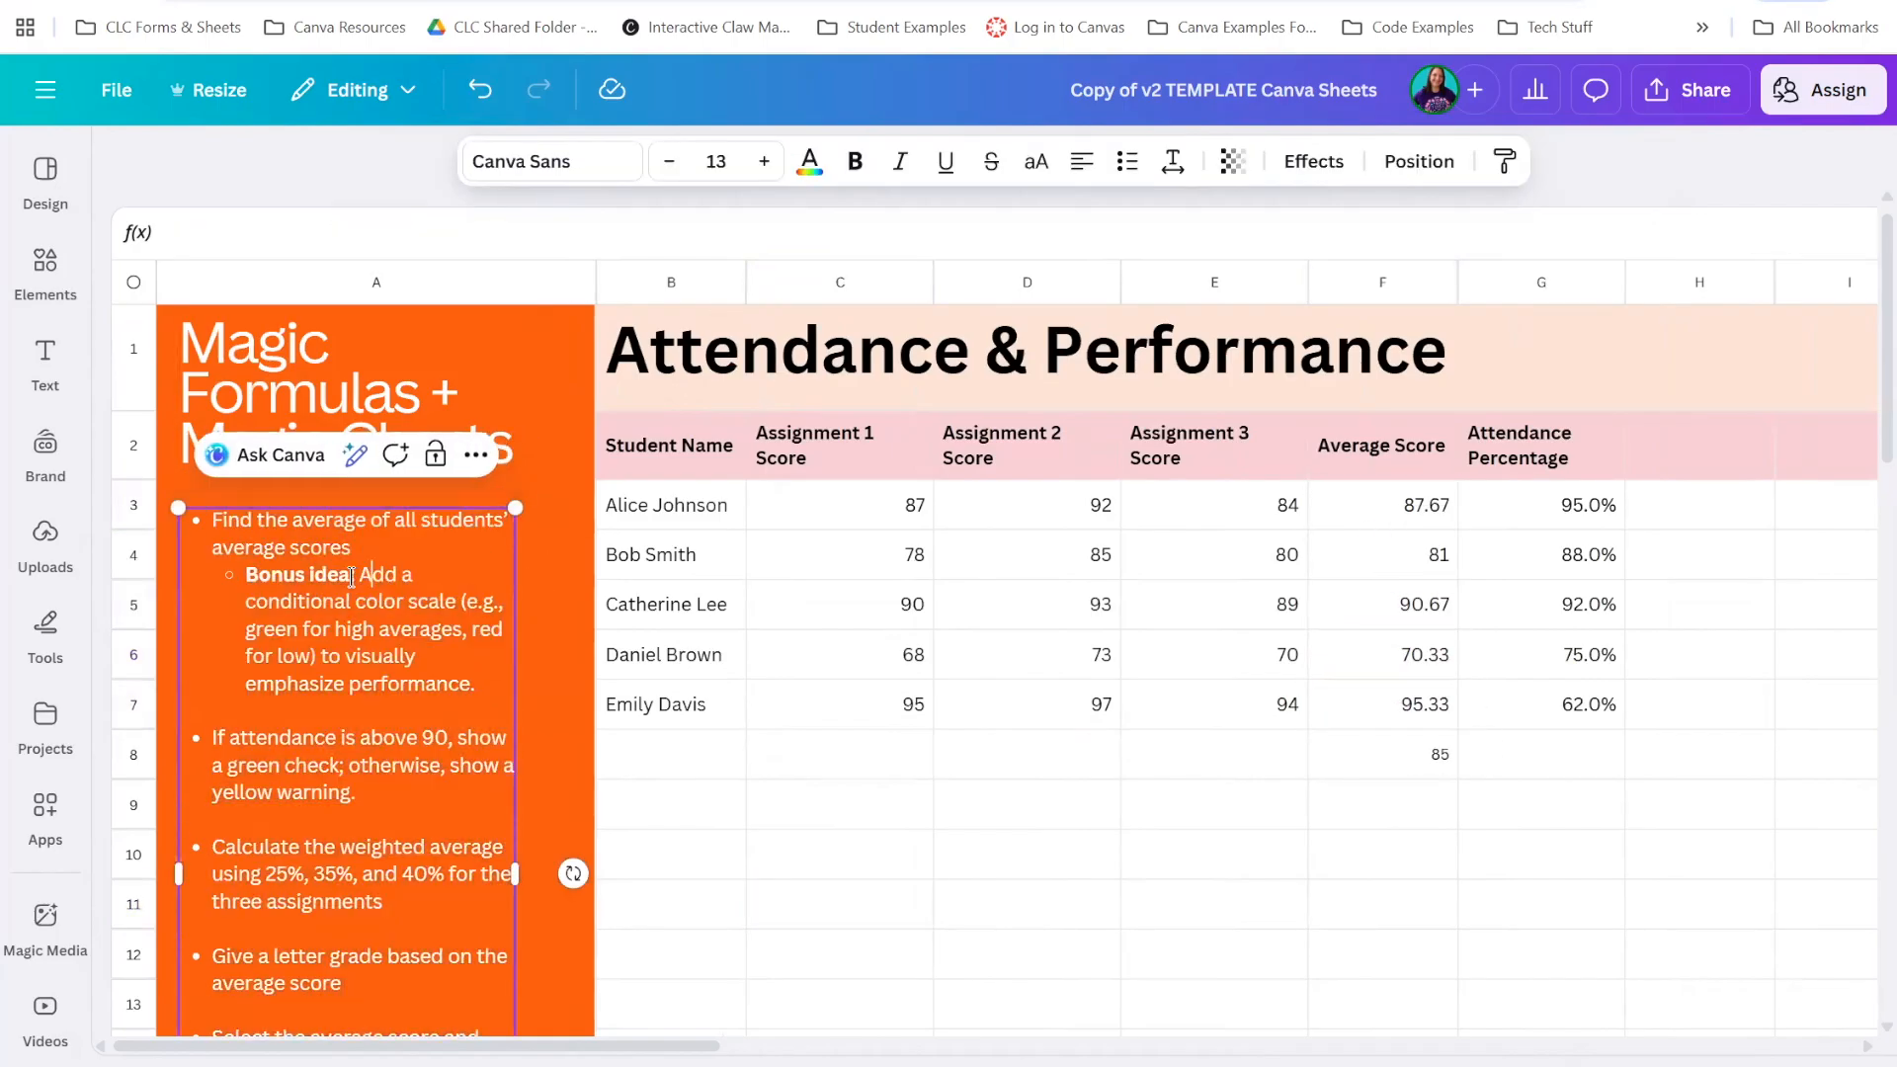
pyautogui.keyDown('shift'); pyautogui.click(494, 677); pyautogui.keyUp('shift')
pyautogui.hotkey('ctrl', 'c')
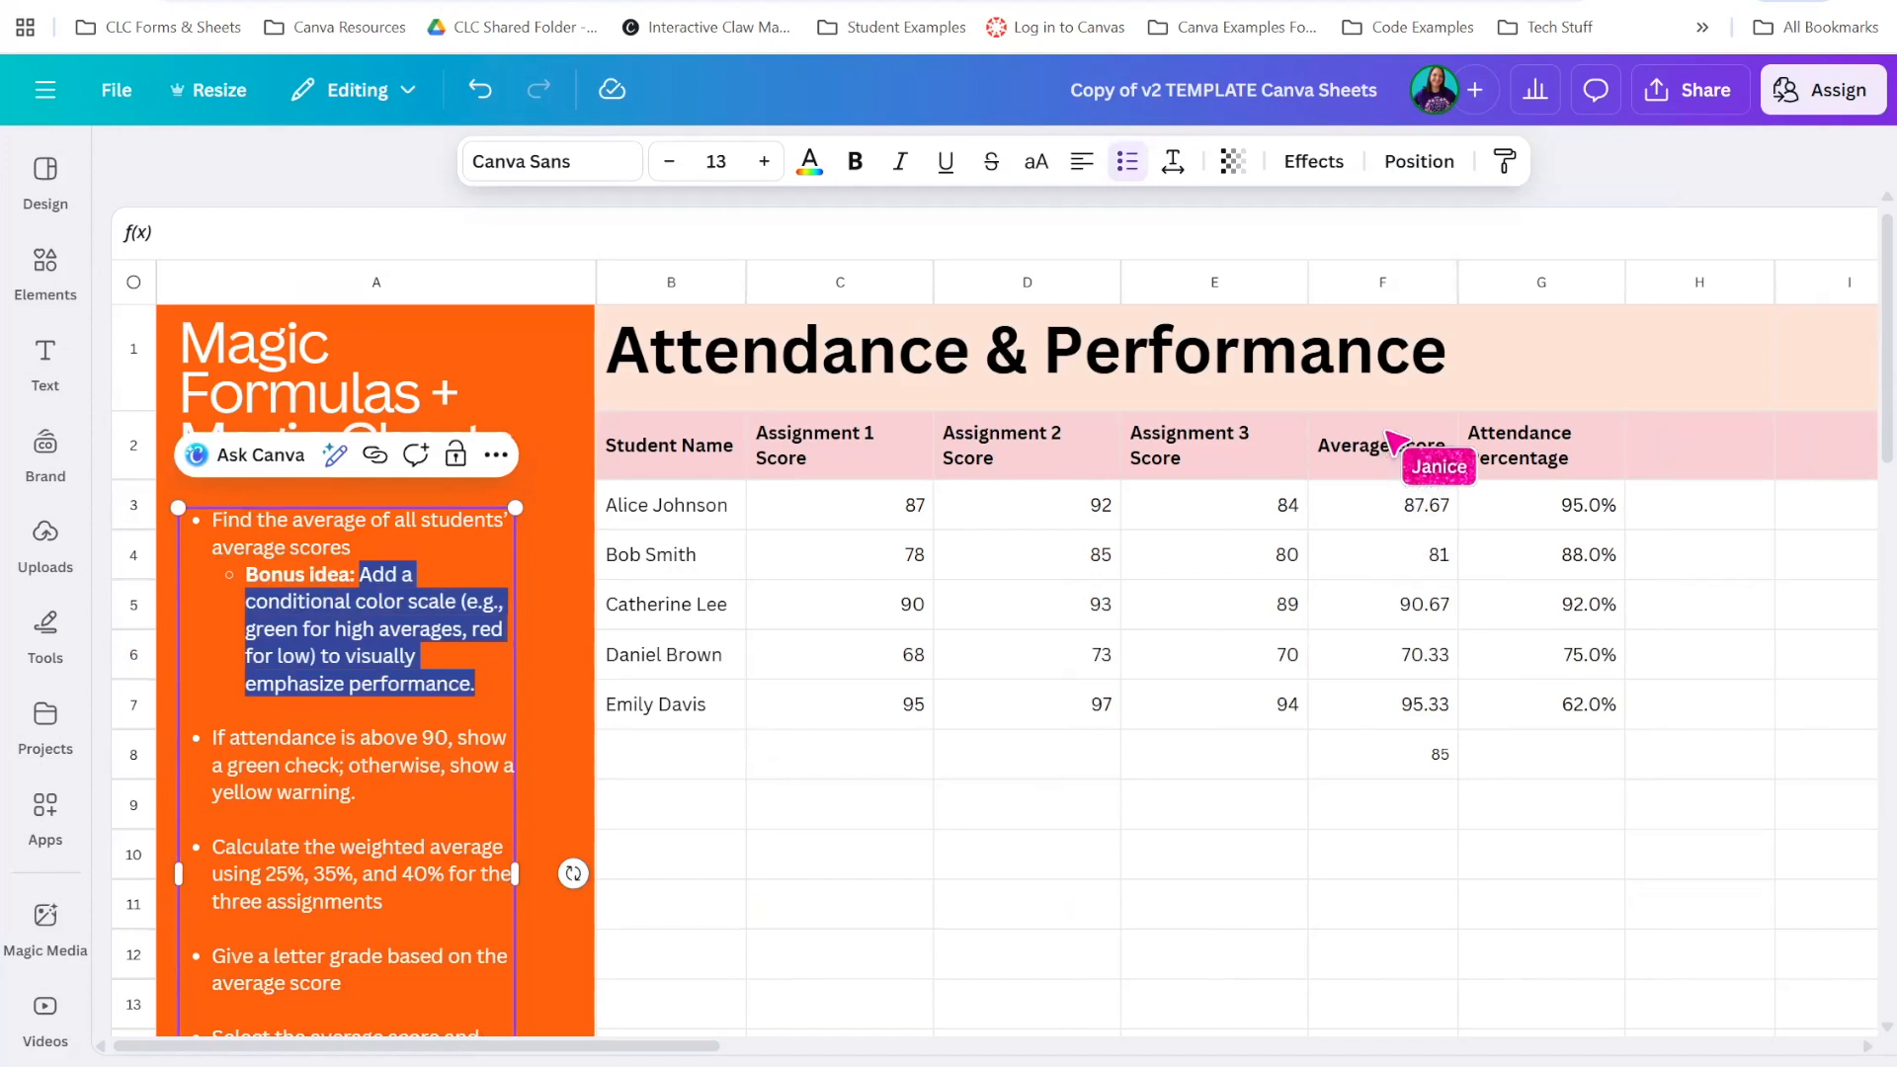
# Try the copied conditional color scale instruction as a Magic Formulas prompt for the Average Score column
pyautogui.moveTo(1364, 522); pyautogui.dragTo(1385, 697)
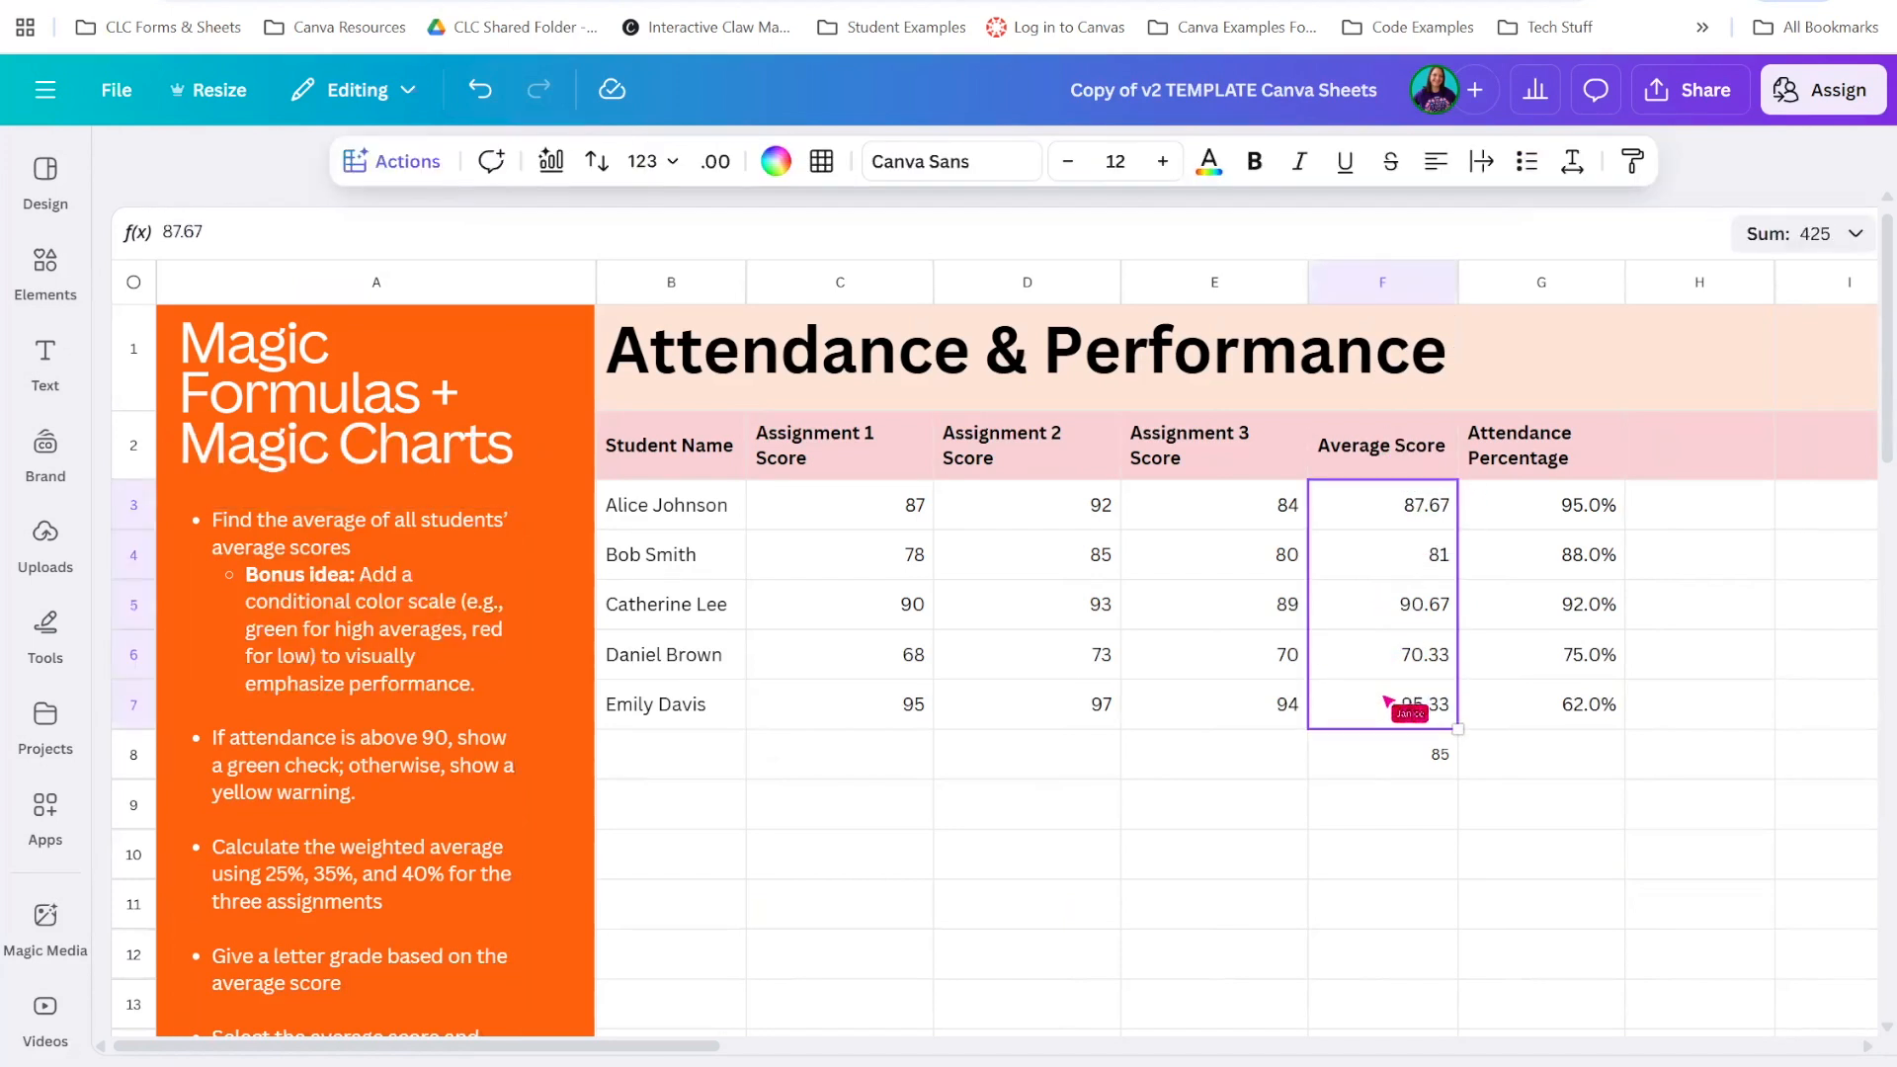
pyautogui.click(393, 162)
pyautogui.scroll(-7, 487, 426)
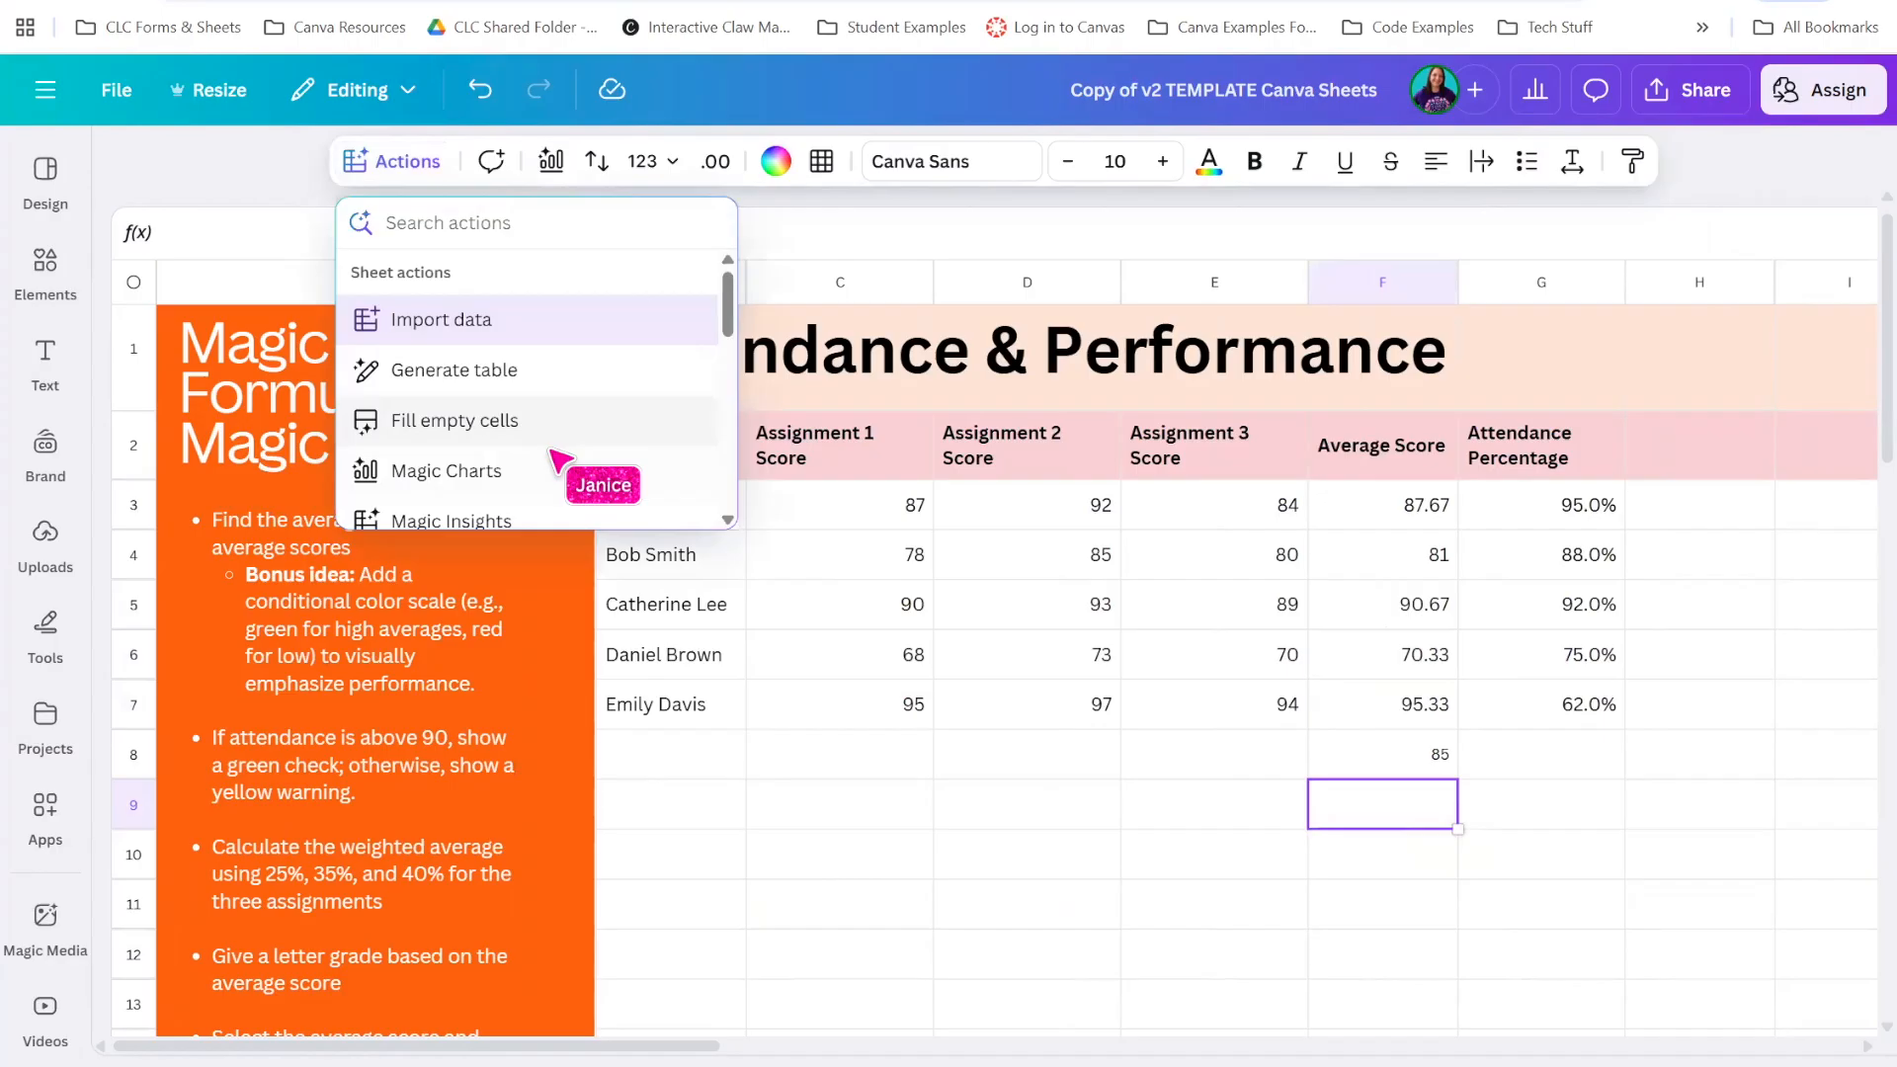
pyautogui.scroll(-7, 551, 450)
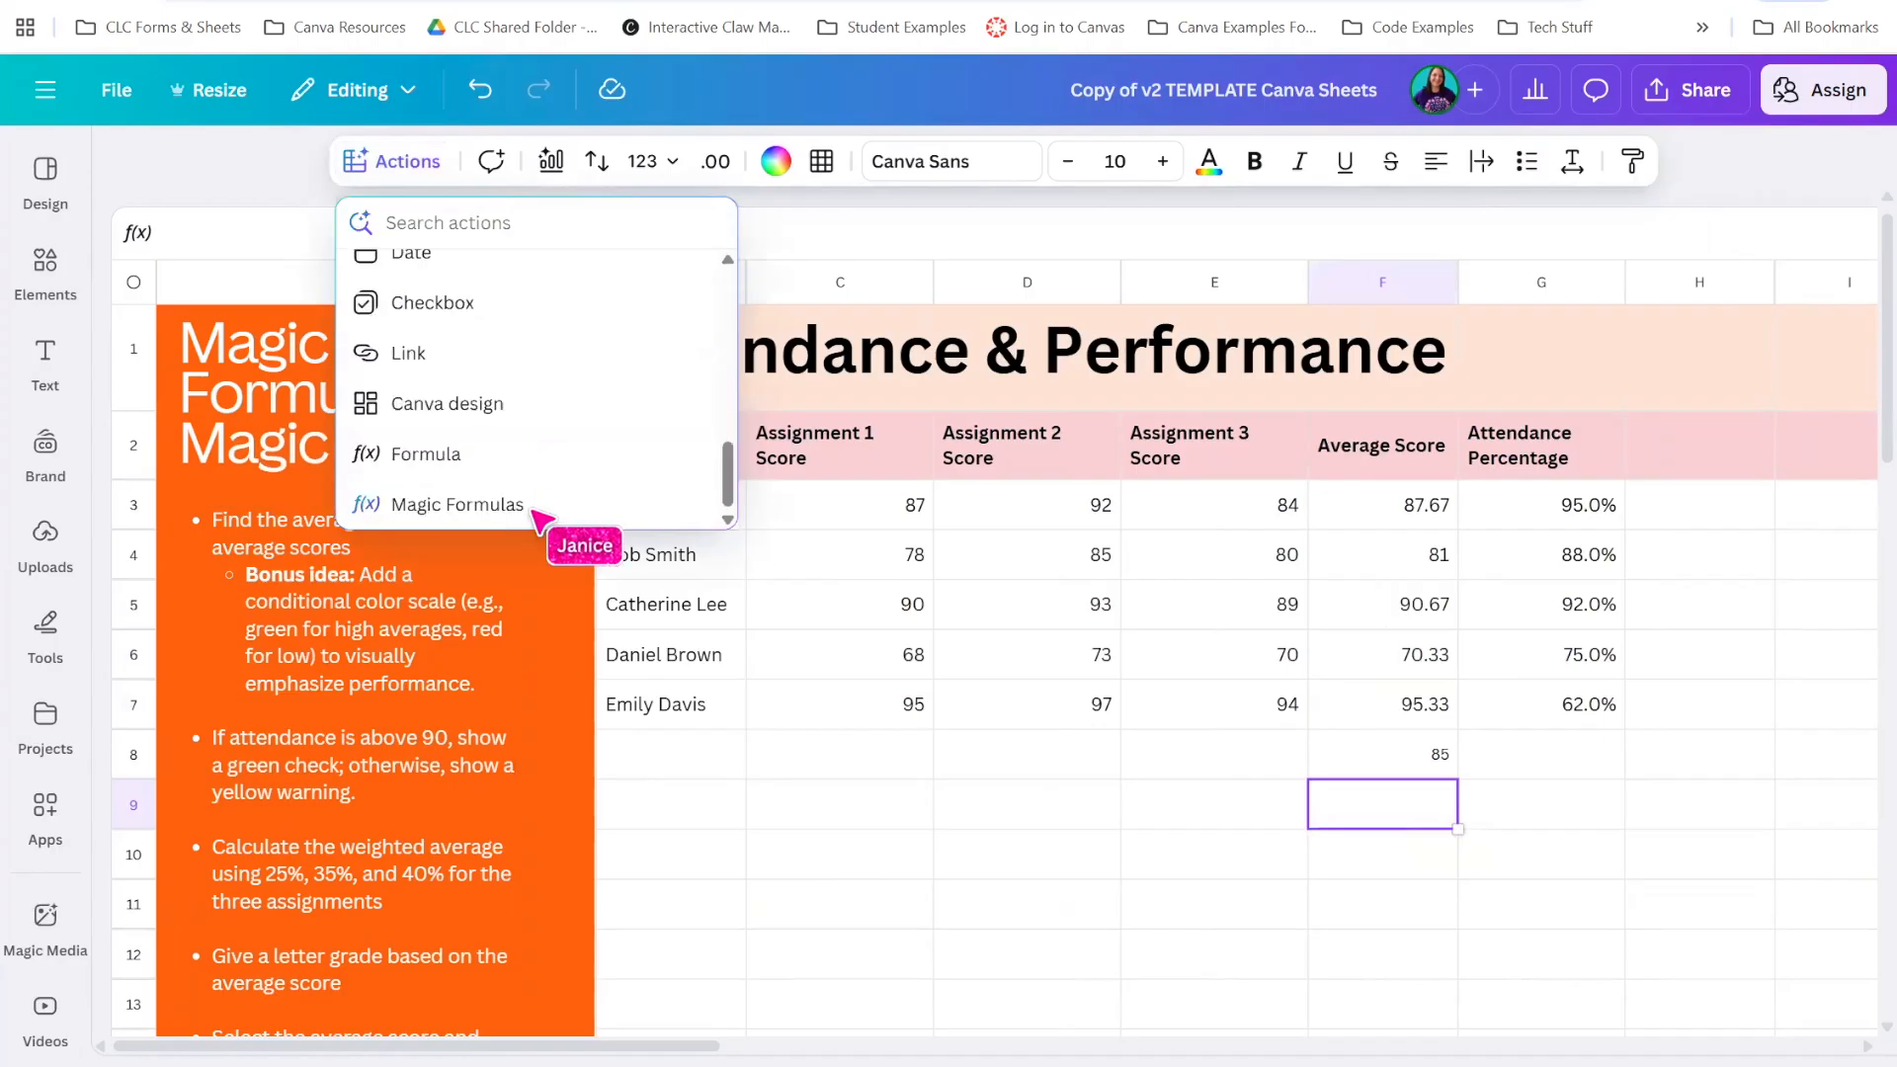
pyautogui.click(458, 504)
pyautogui.hotkey('ctrl', 'v')
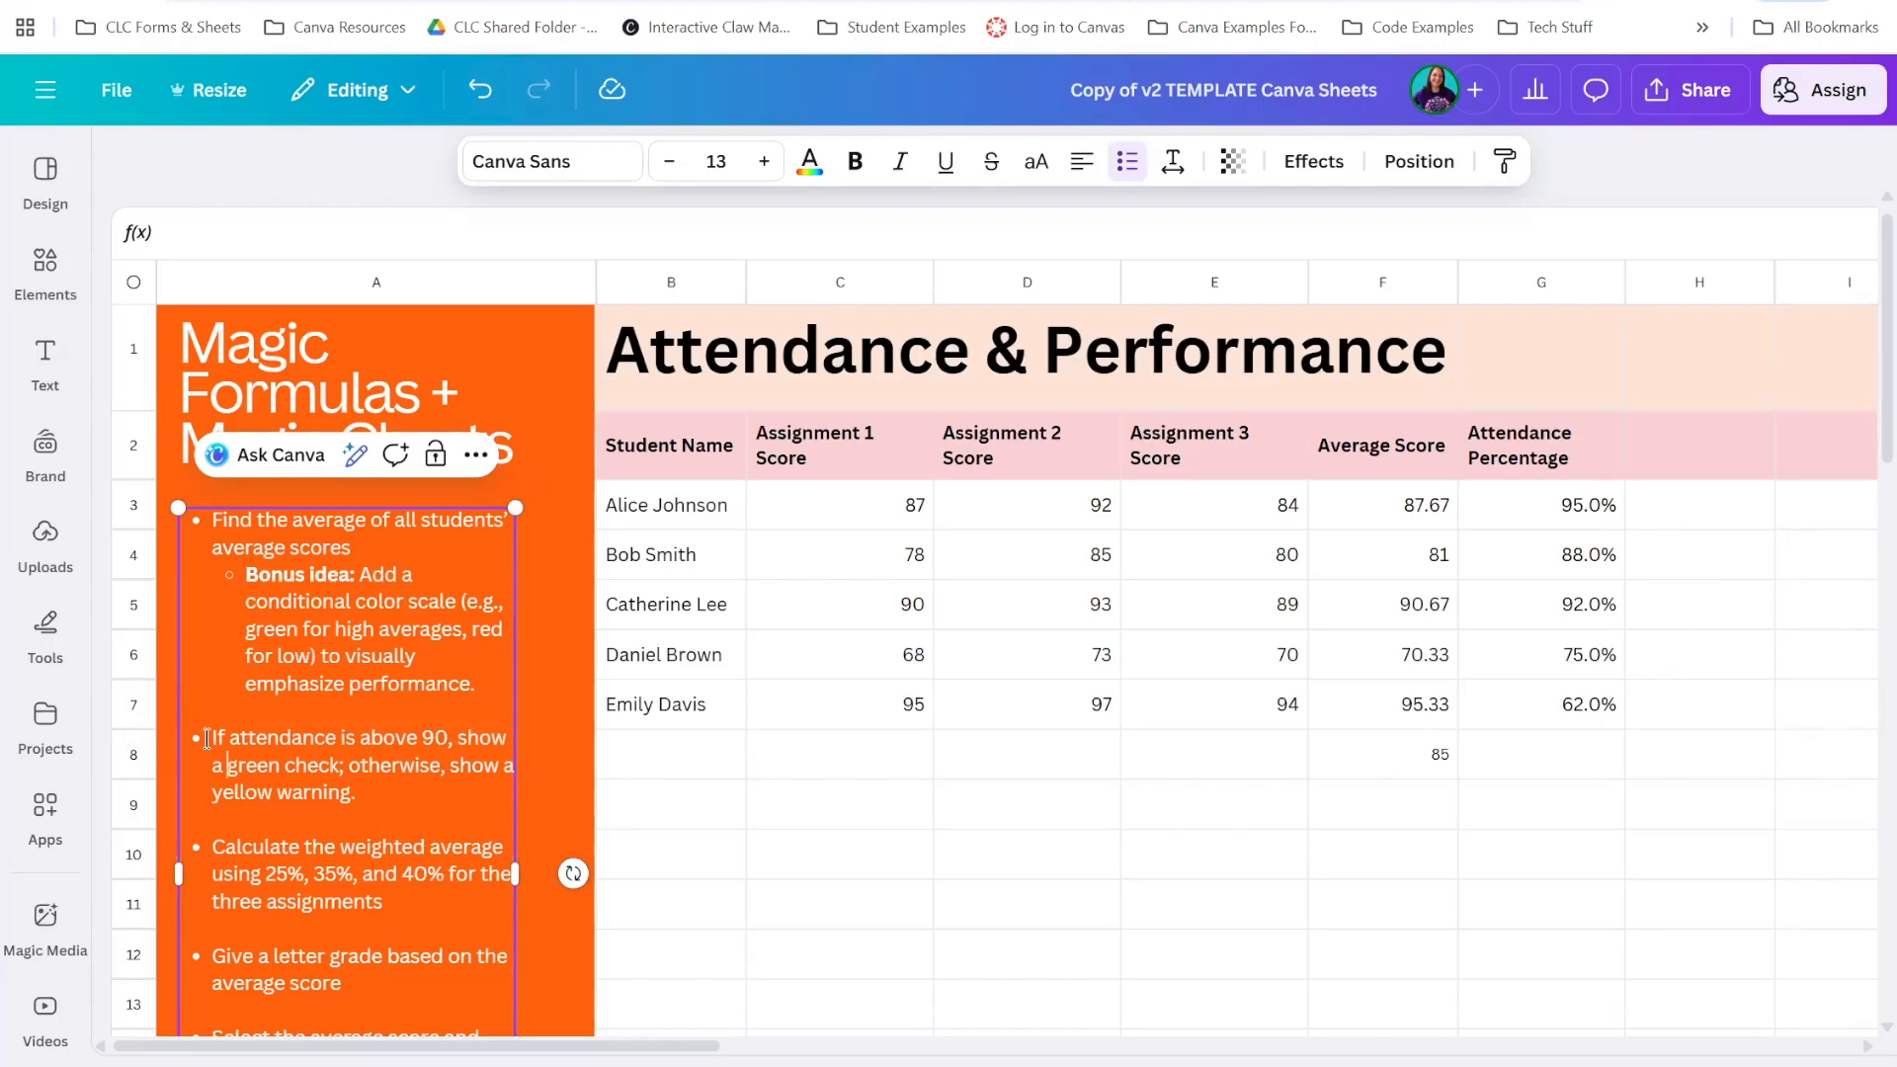
# Fill cell H3 using Magic Formulas with the copied exercise prompt "If attendance is above 90, show a green check; otherwise, show a yellow warning."
pyautogui.moveTo(207, 739); pyautogui.dragTo(368, 796)
pyautogui.hotkey('ctrl', 'c')
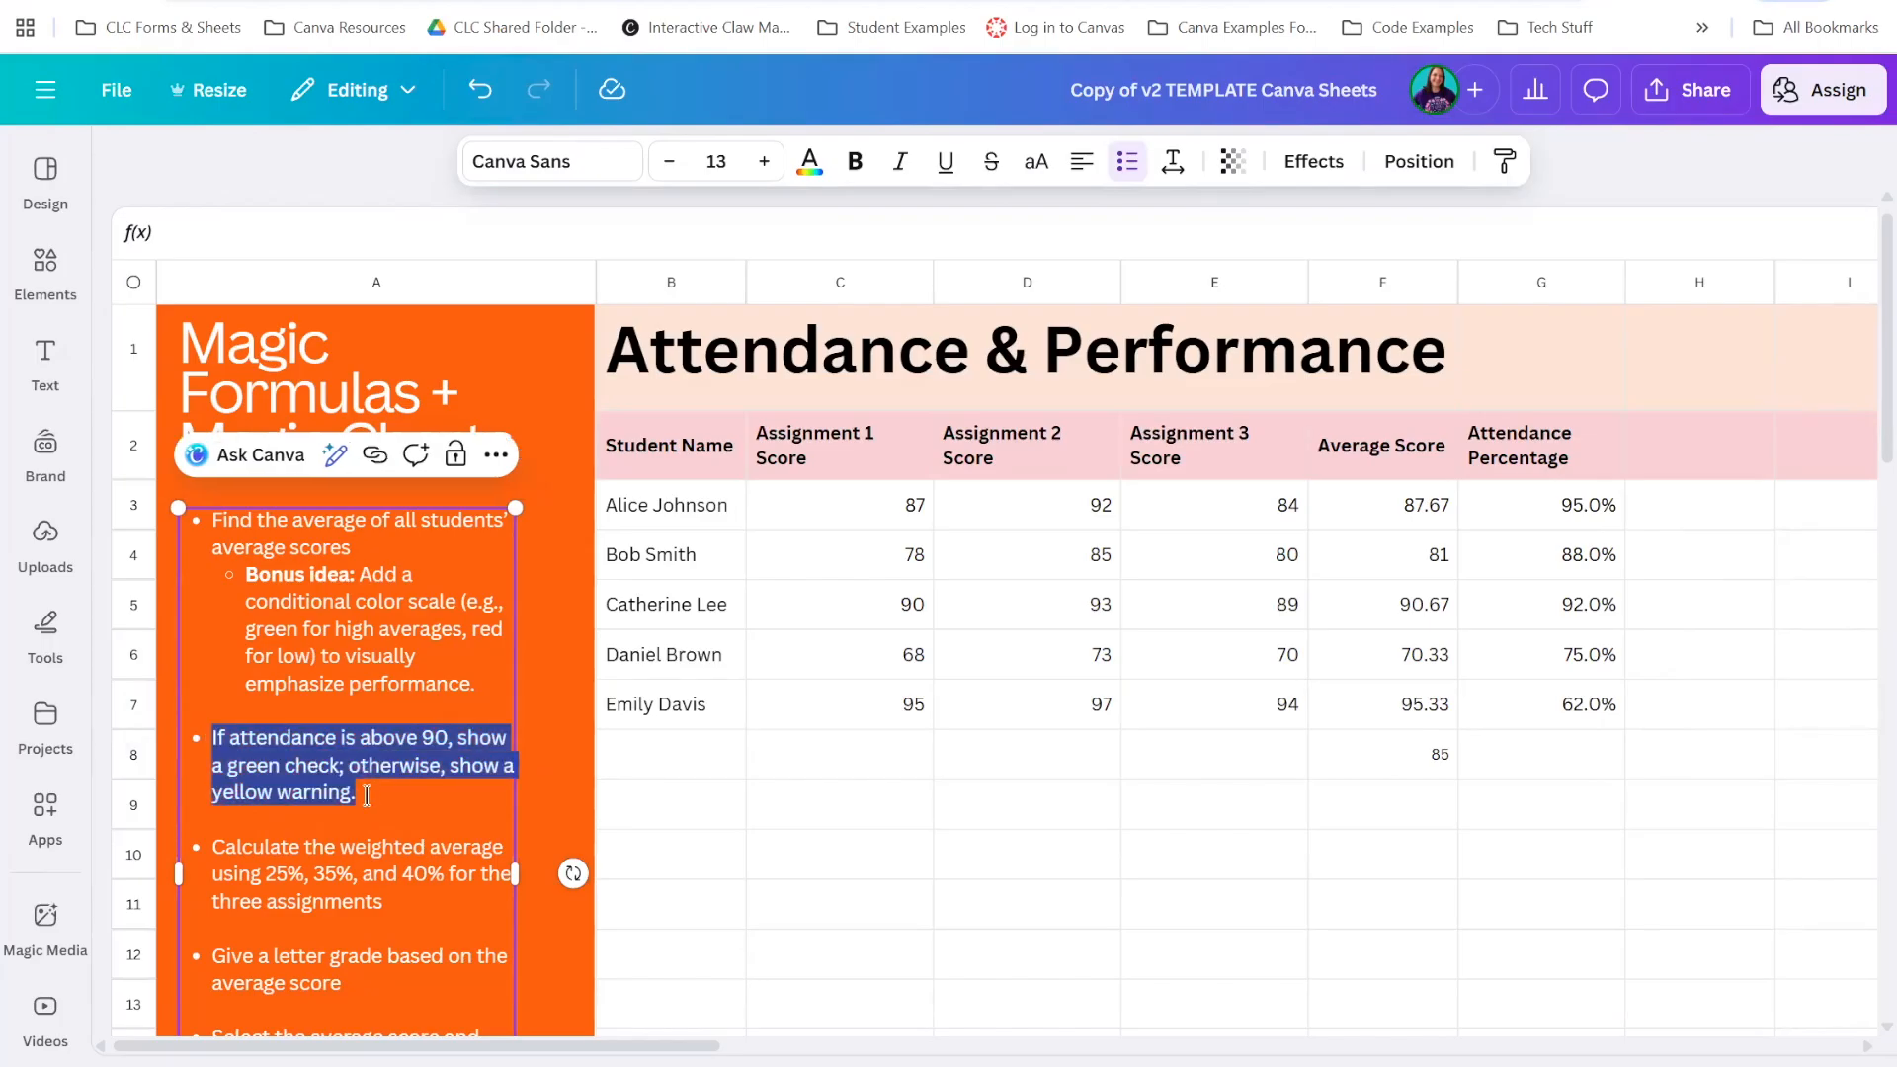
pyautogui.click(1693, 514)
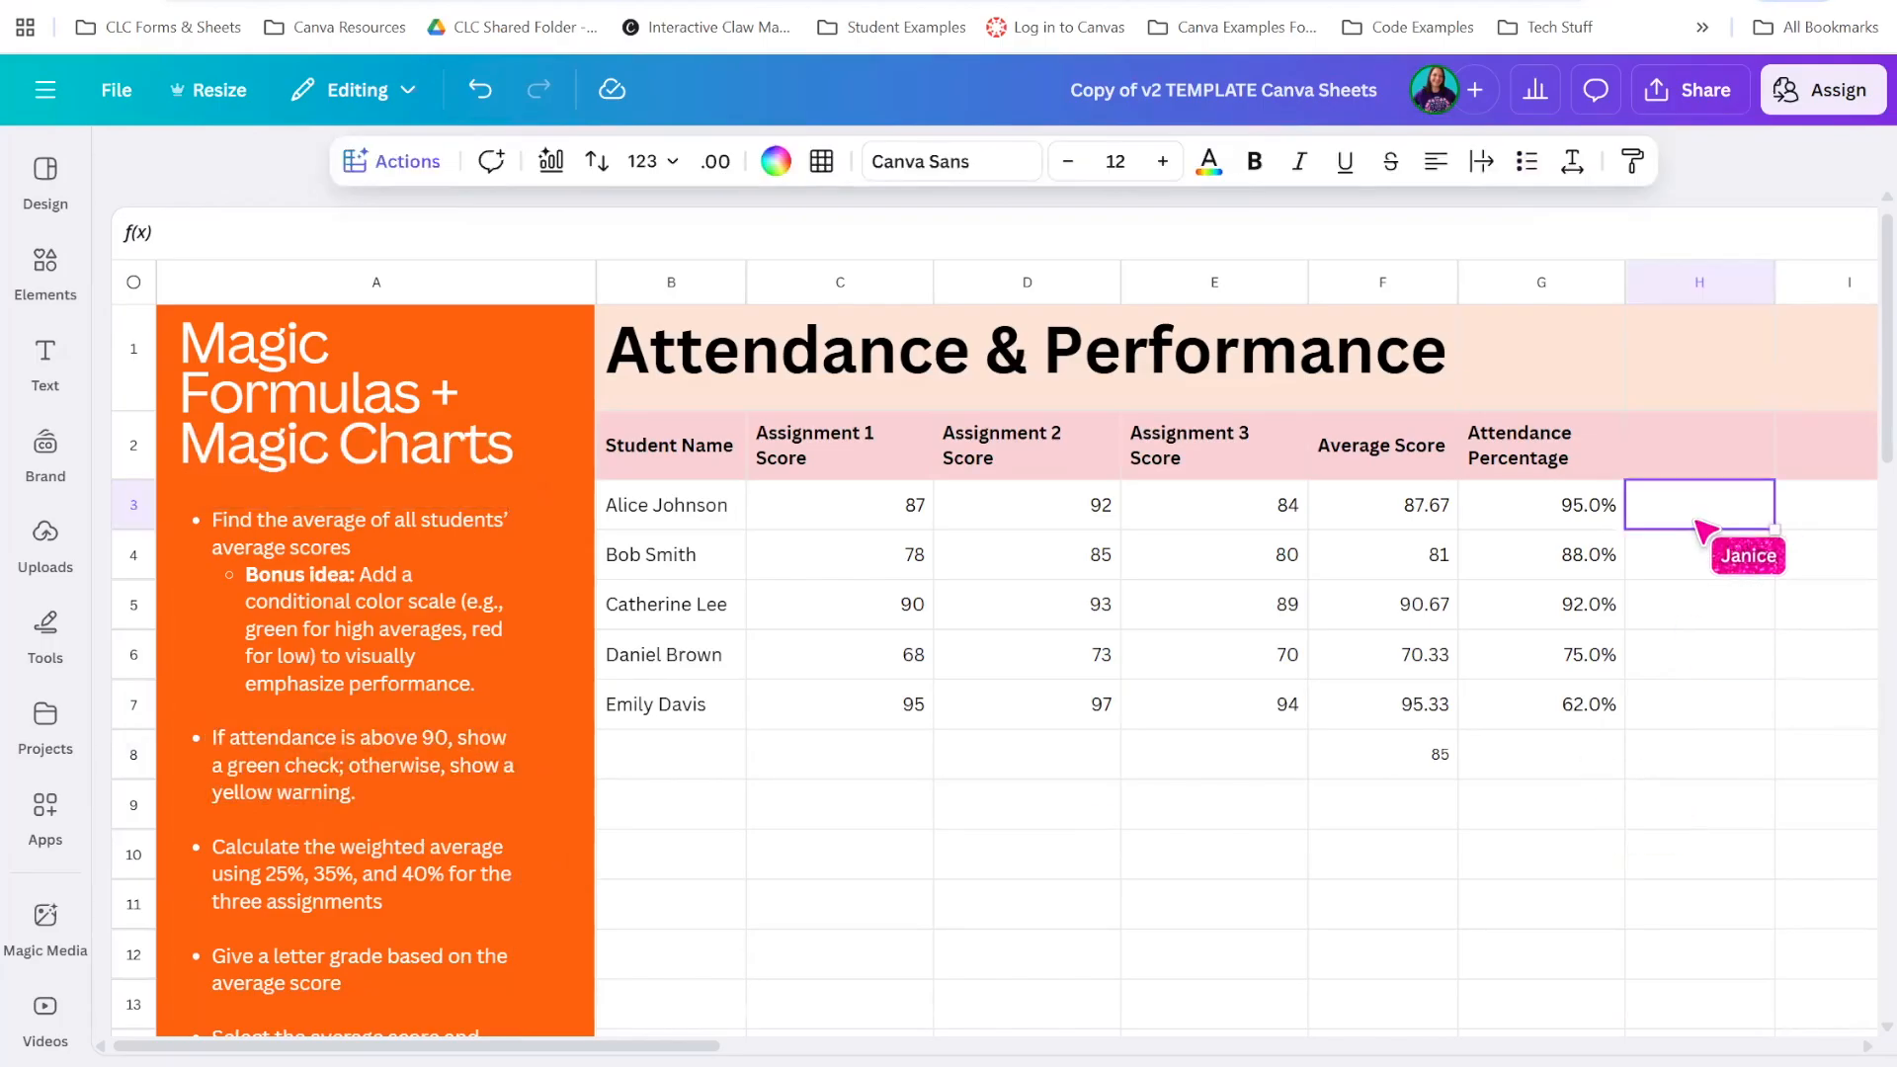
pyautogui.click(401, 161)
pyautogui.scroll(-3, 509, 395)
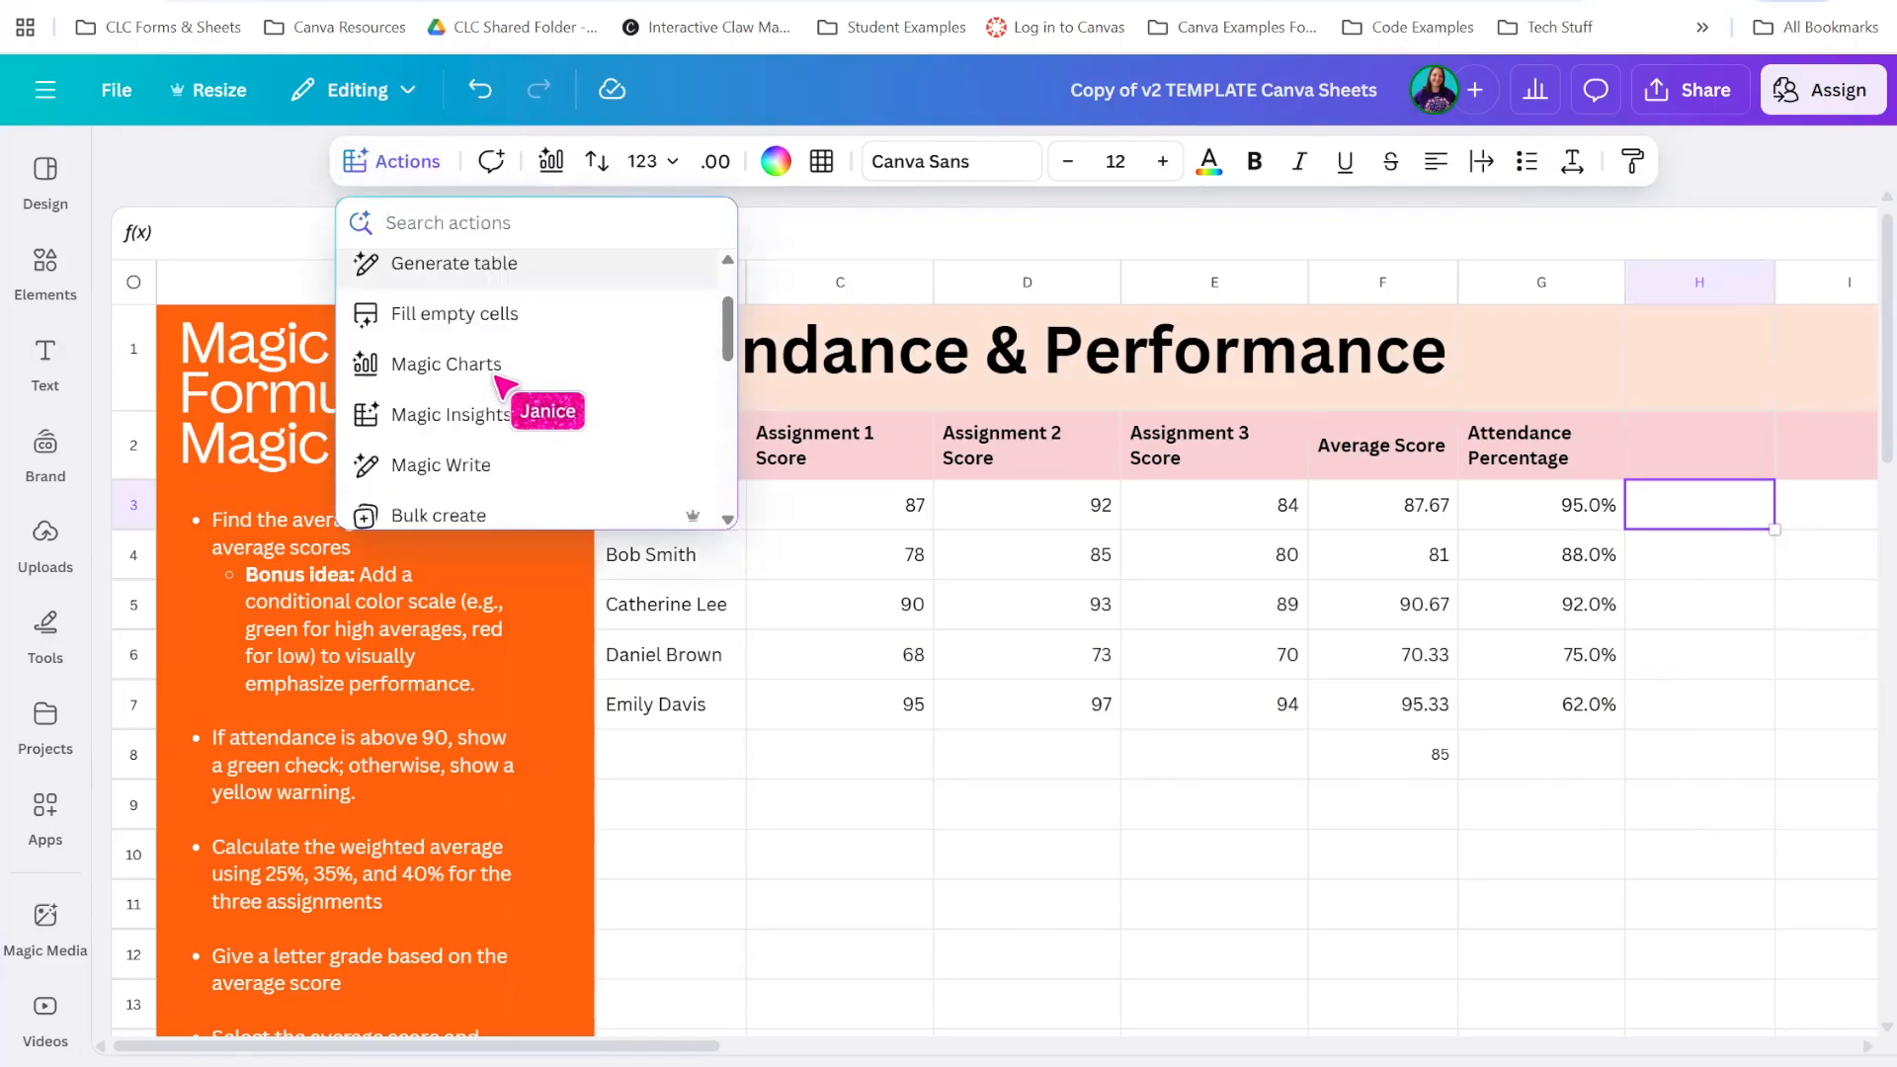
pyautogui.scroll(-5, 573, 498)
pyautogui.click(489, 501)
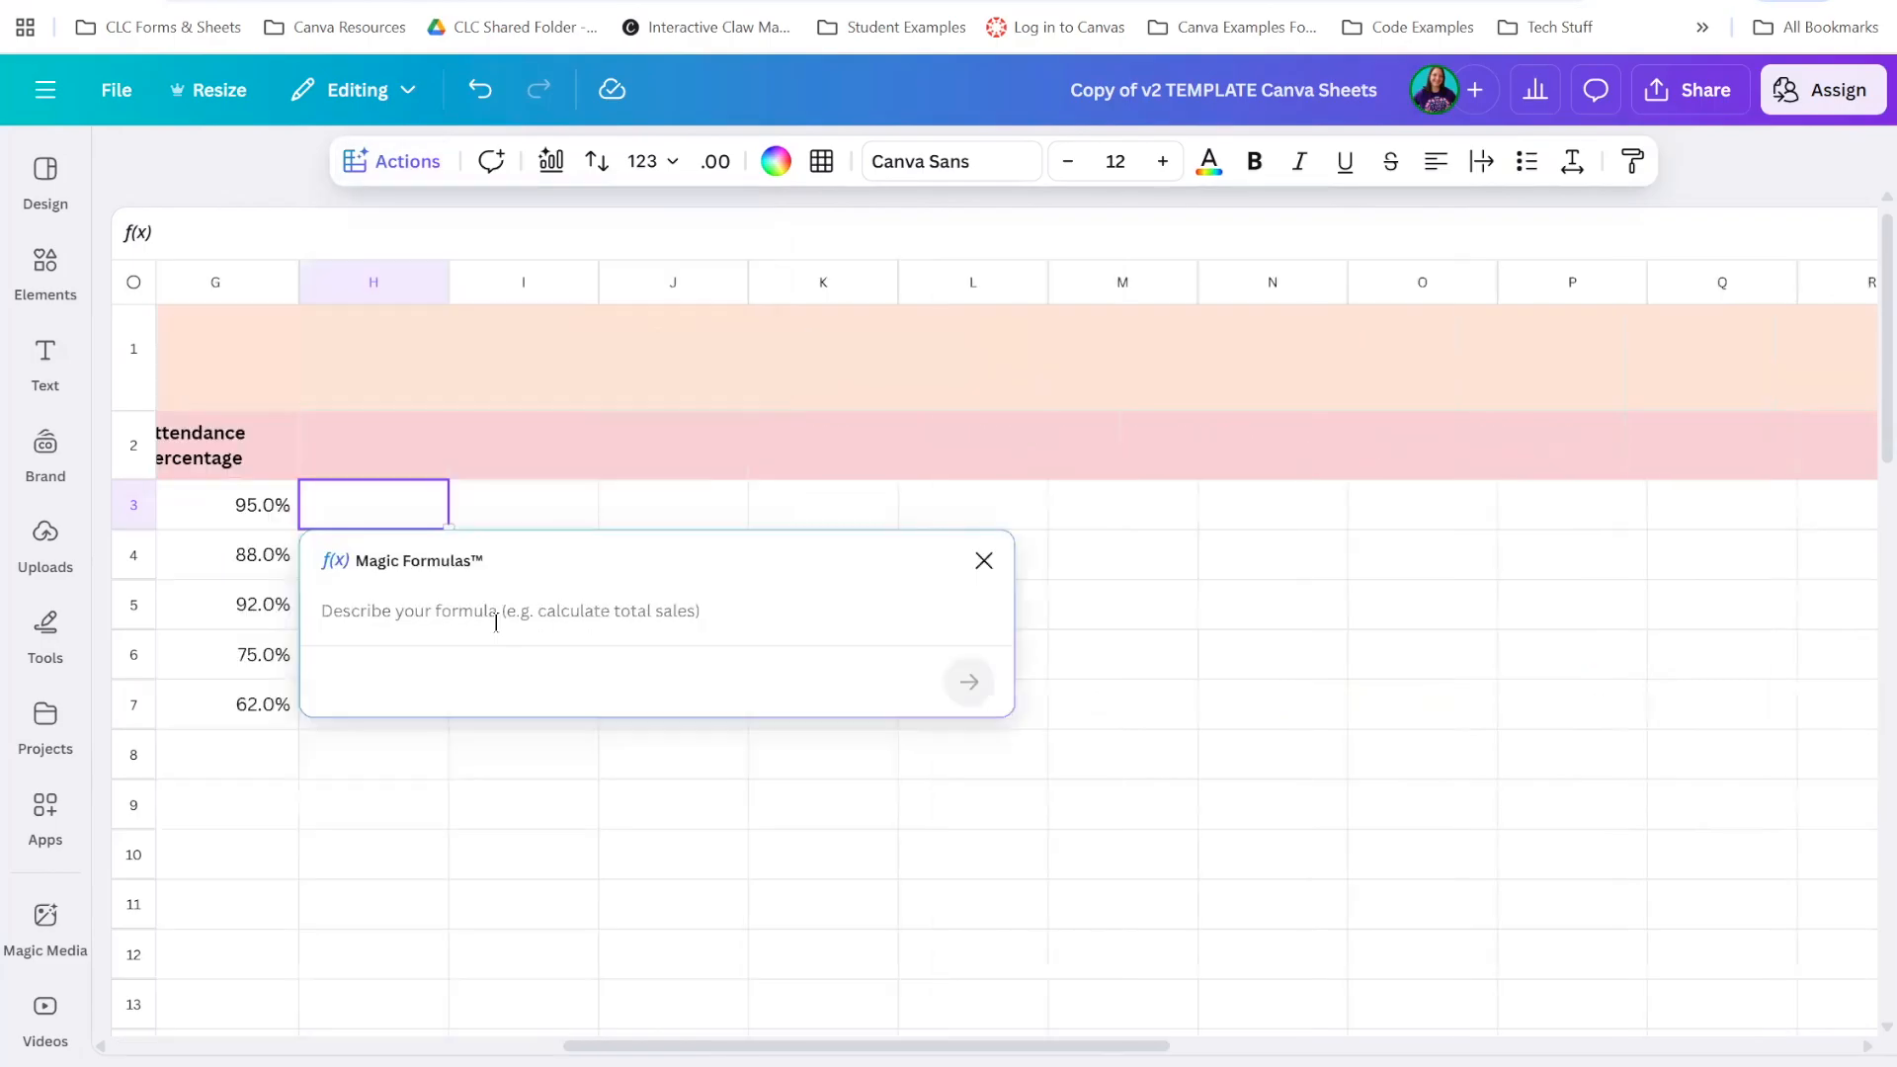
pyautogui.hotkey('ctrl', 'v')
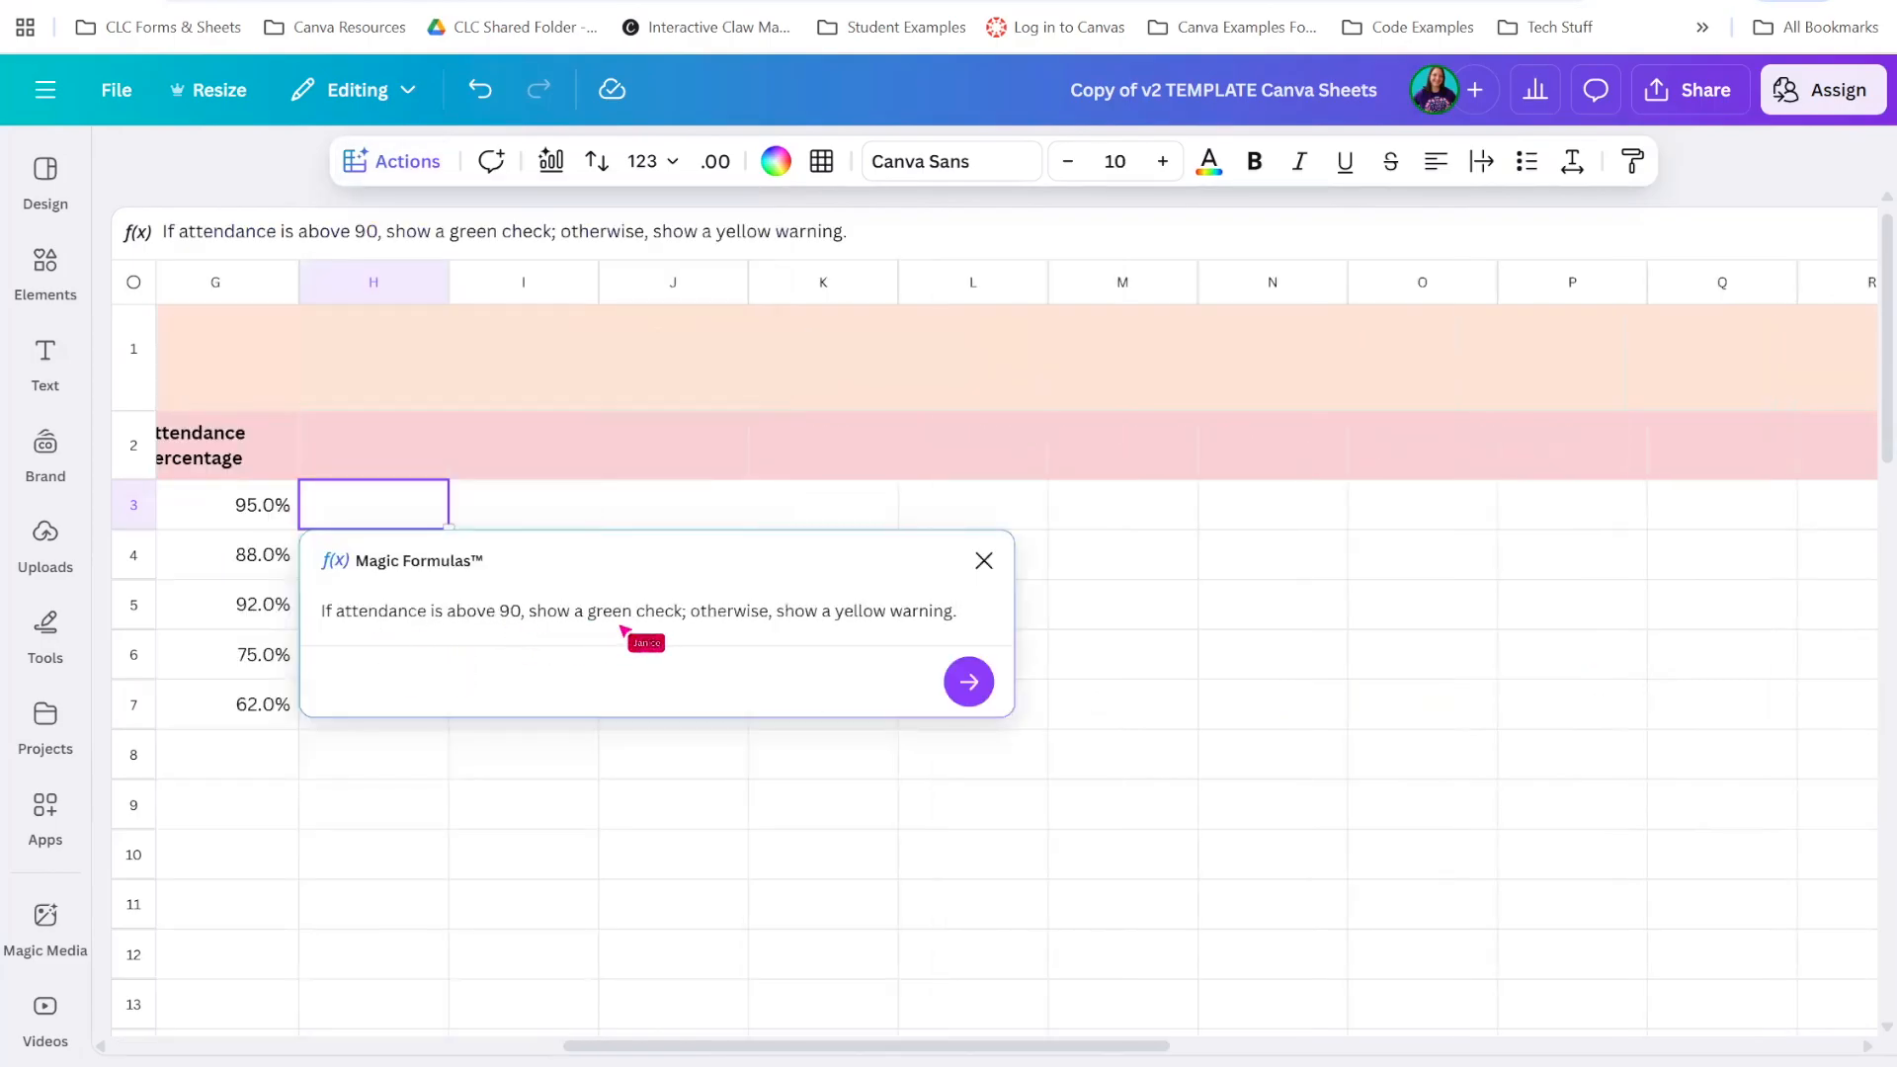
pyautogui.click(969, 681)
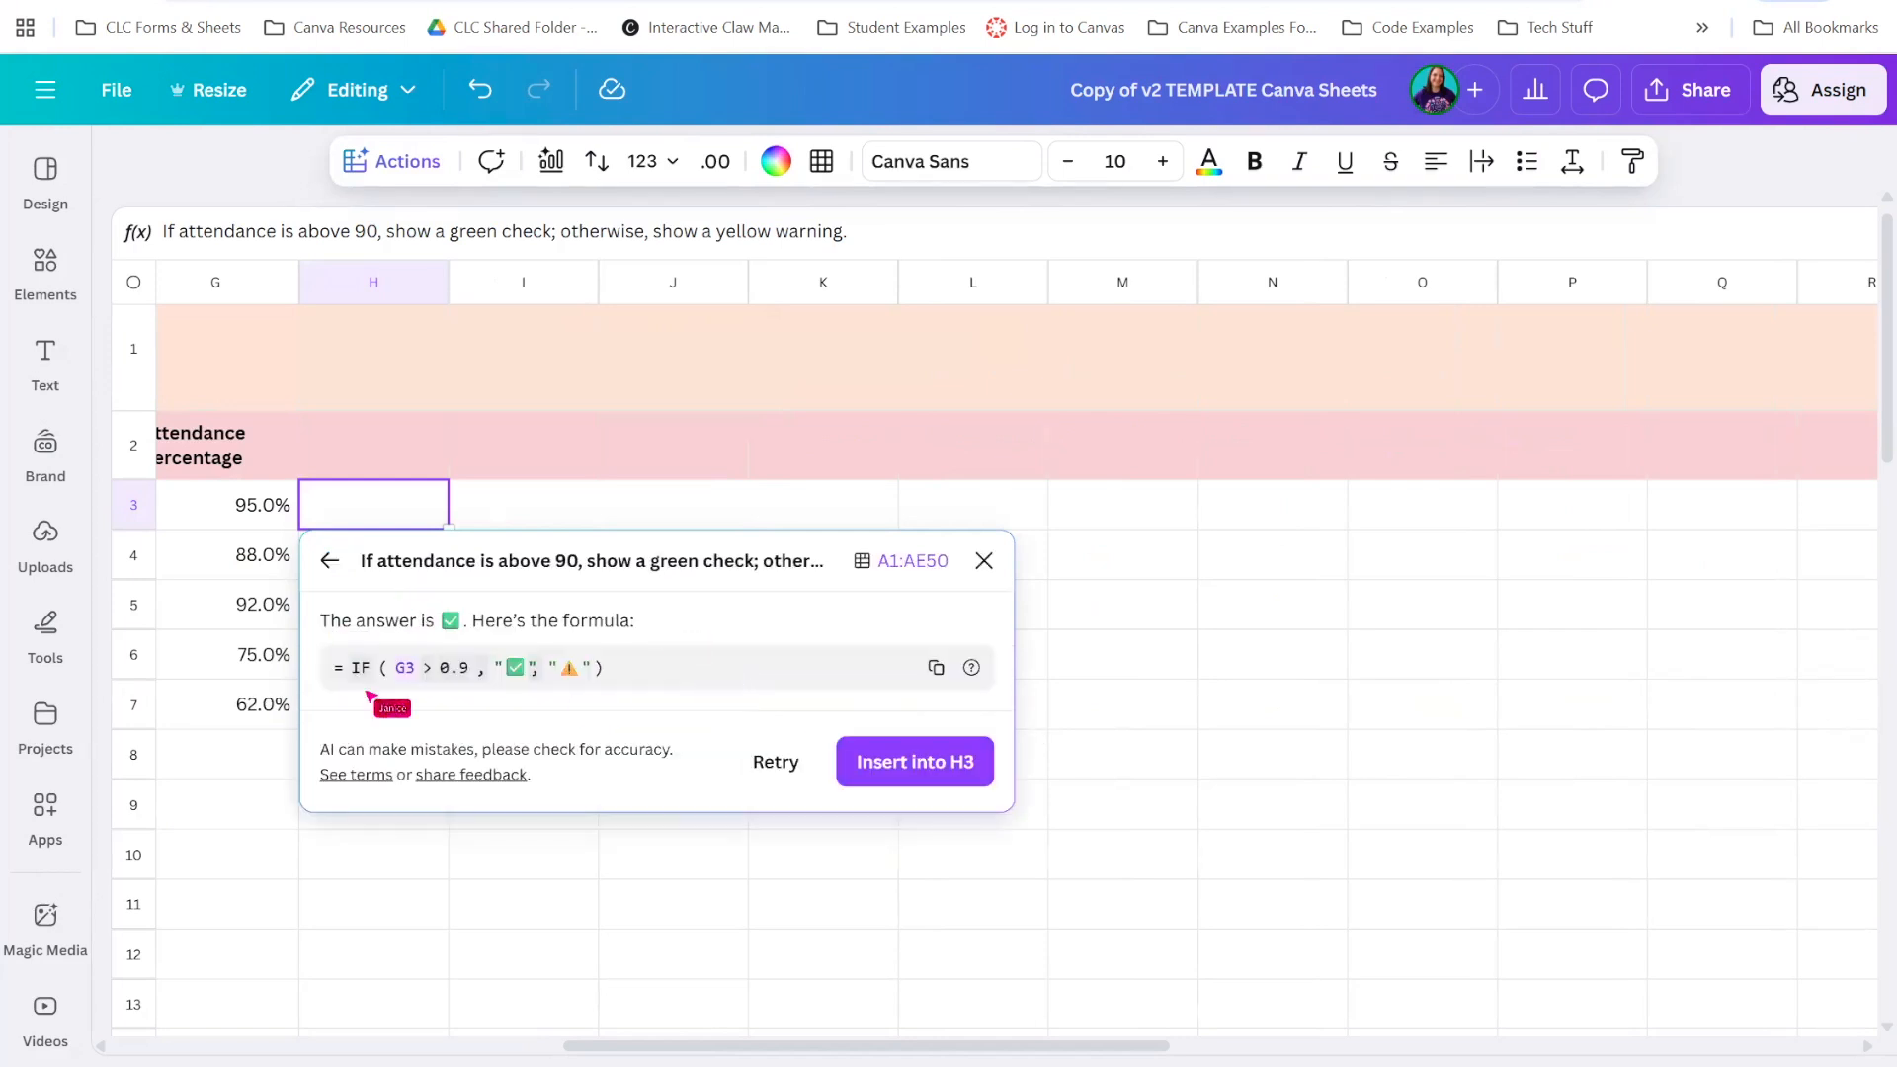
pyautogui.click(901, 767)
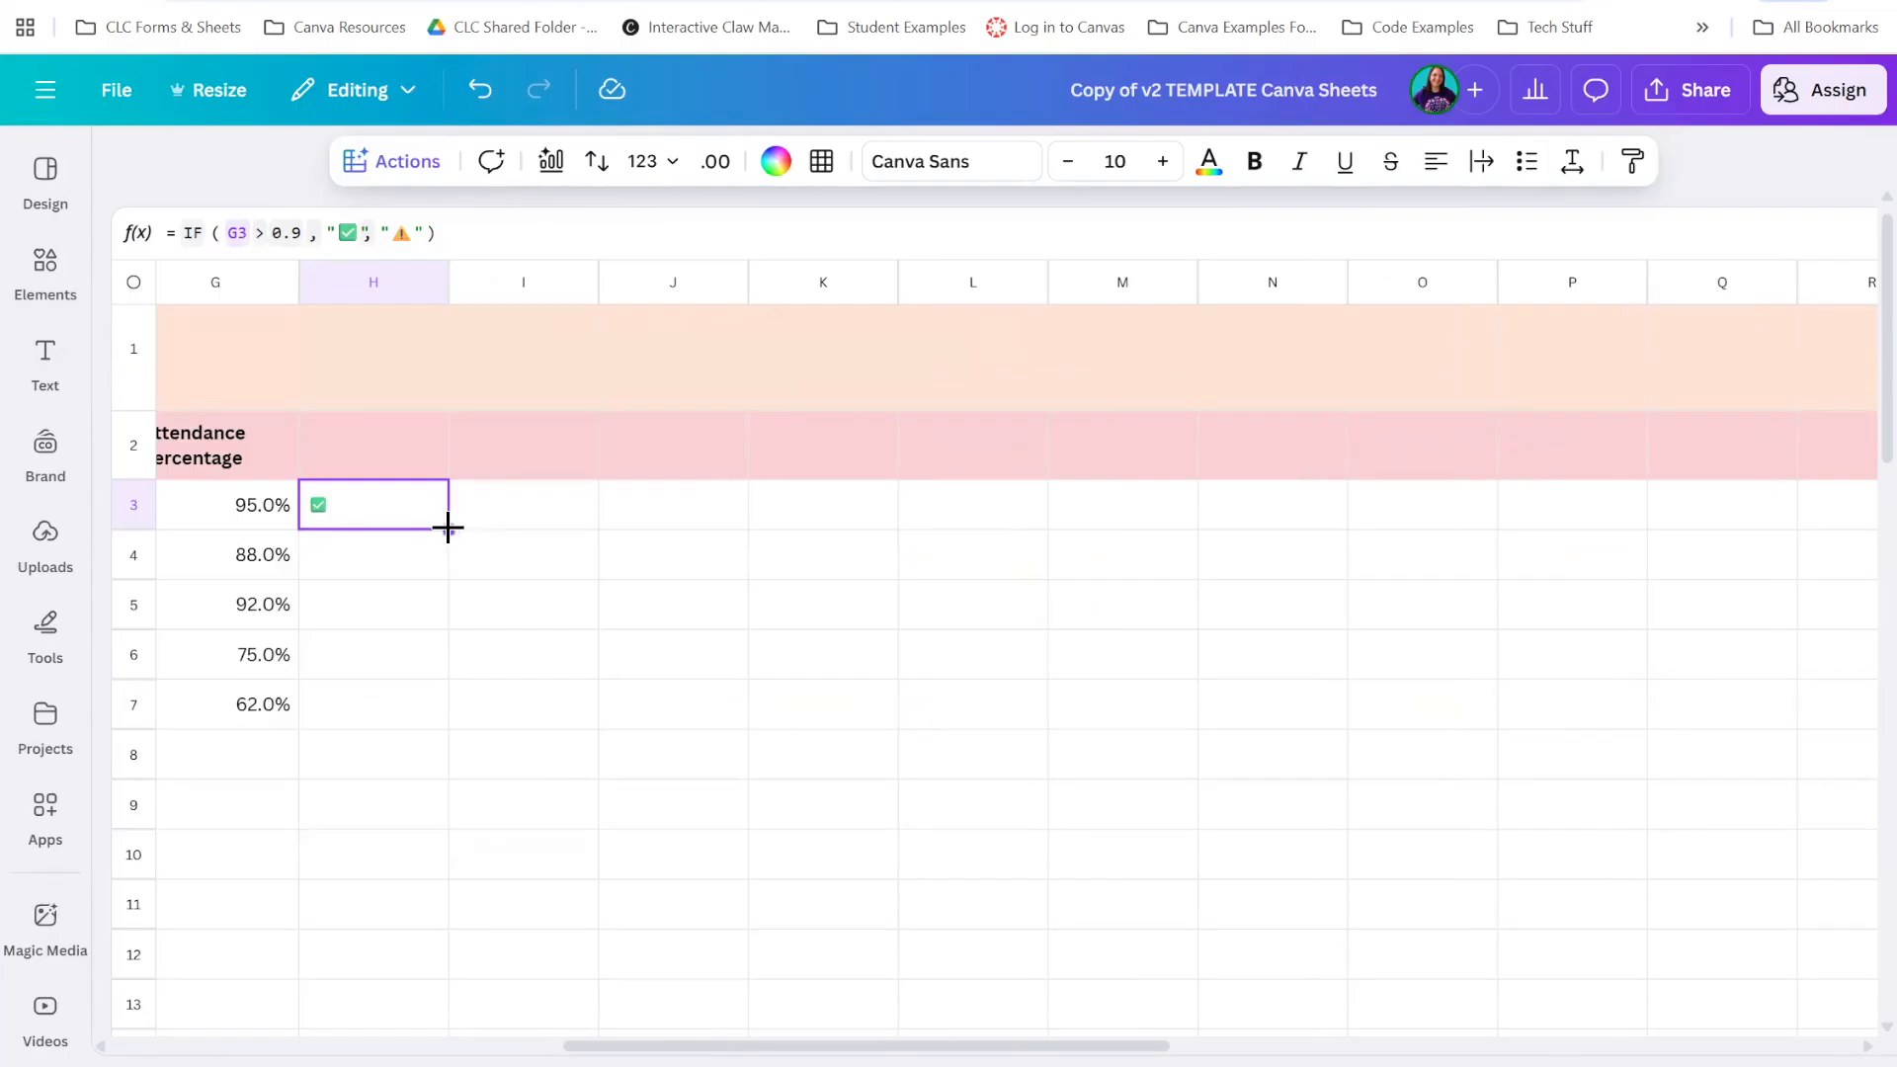
# Fill the attendance status formula down to H7 and increase the font size of H3:H7 by two steps
pyautogui.moveTo(452, 703); pyautogui.dragTo(449, 719)
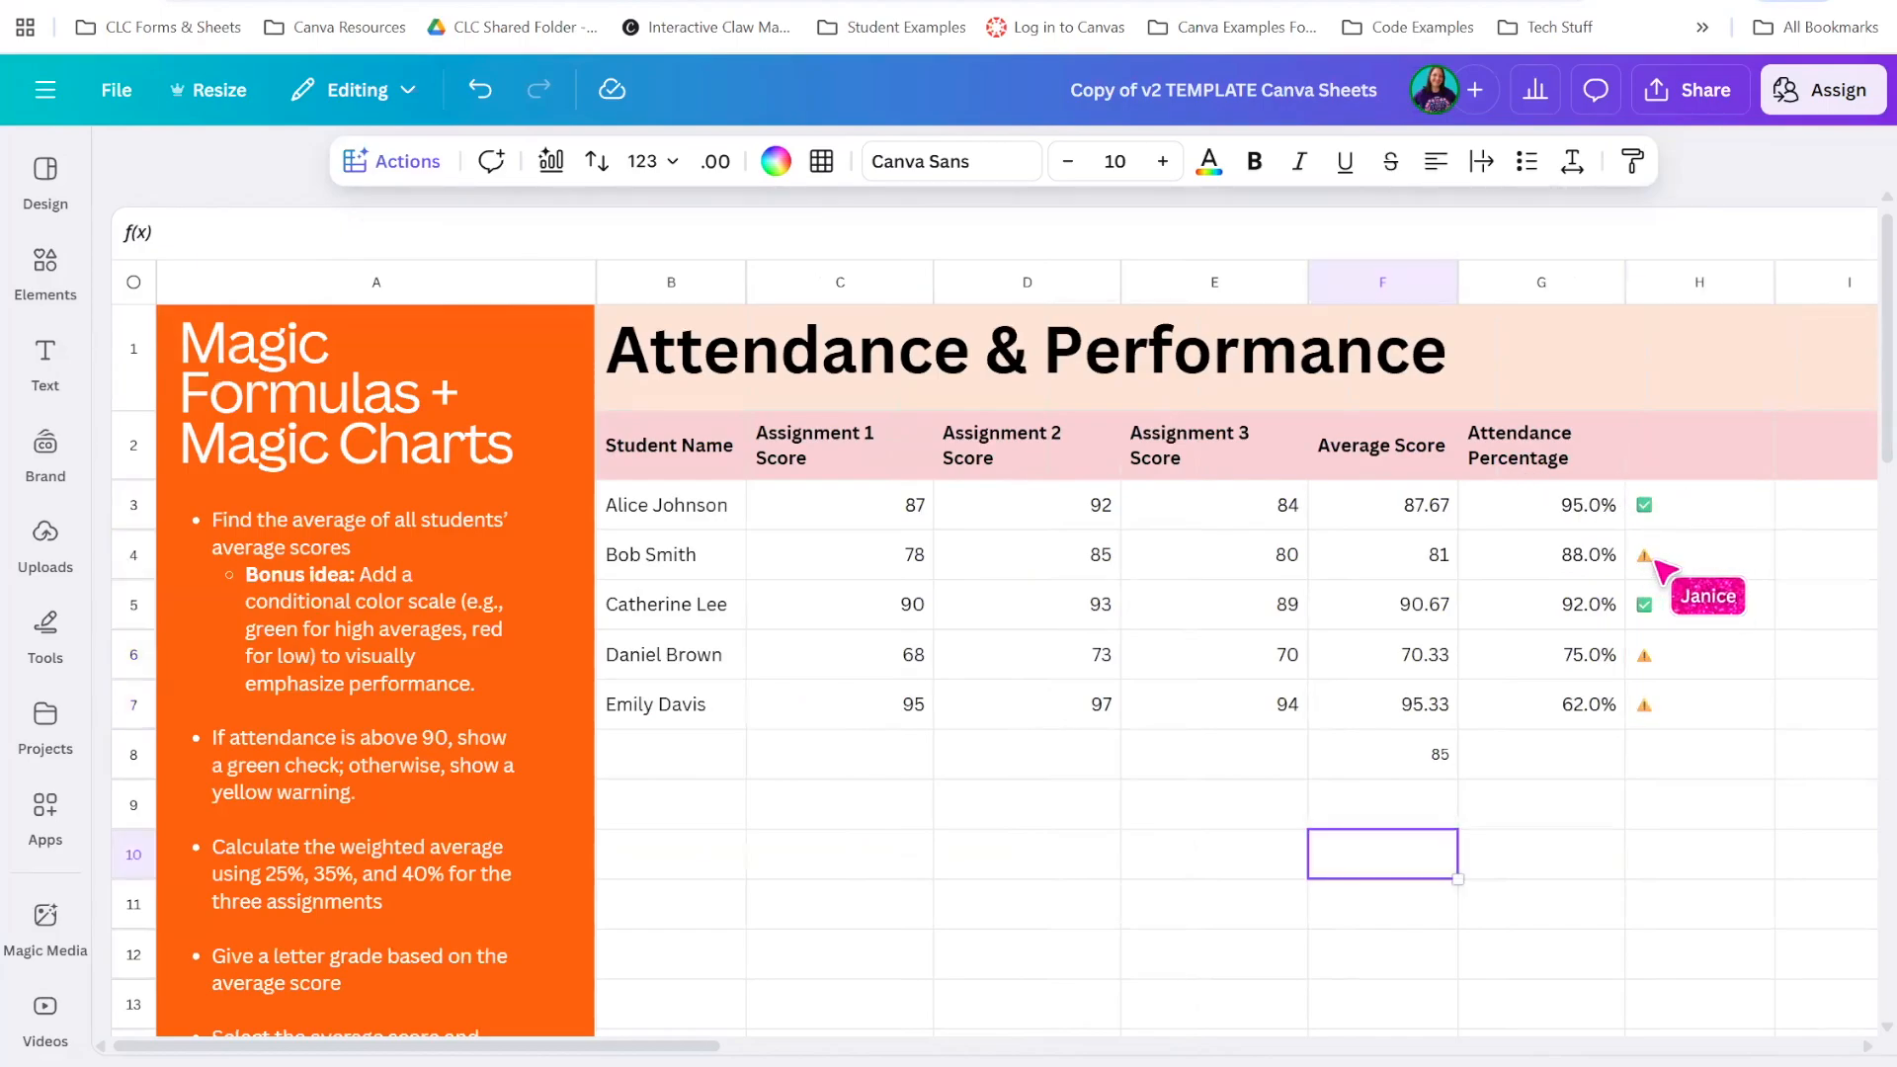
pyautogui.moveTo(1712, 505); pyautogui.dragTo(1734, 732)
pyautogui.click(1163, 161)
pyautogui.click(1163, 161)
pyautogui.click(1497, 803)
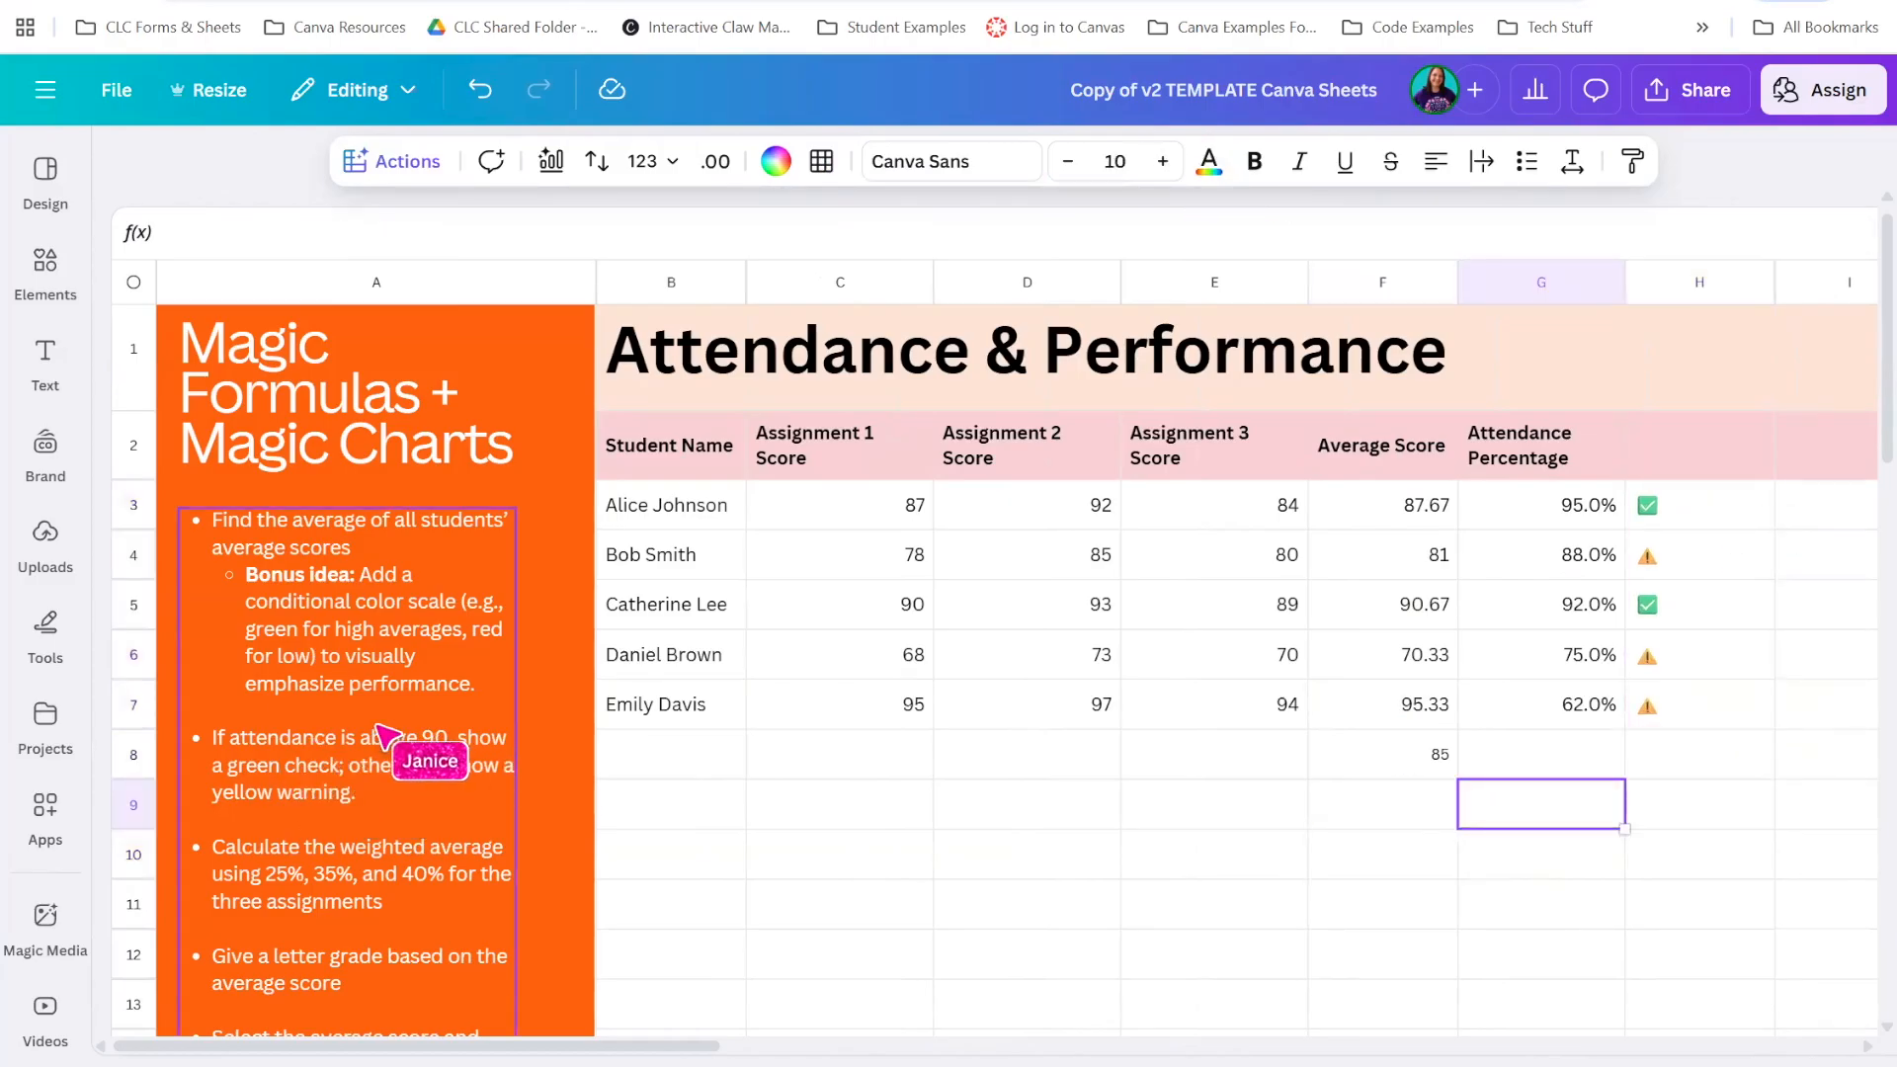
# Review the remaining exercises on weighted averages, letter grades and the Magic Charts scatter plot of average score and attendance
pyautogui.scroll(-1, 346, 780)
pyautogui.scroll(-1, 375, 716)
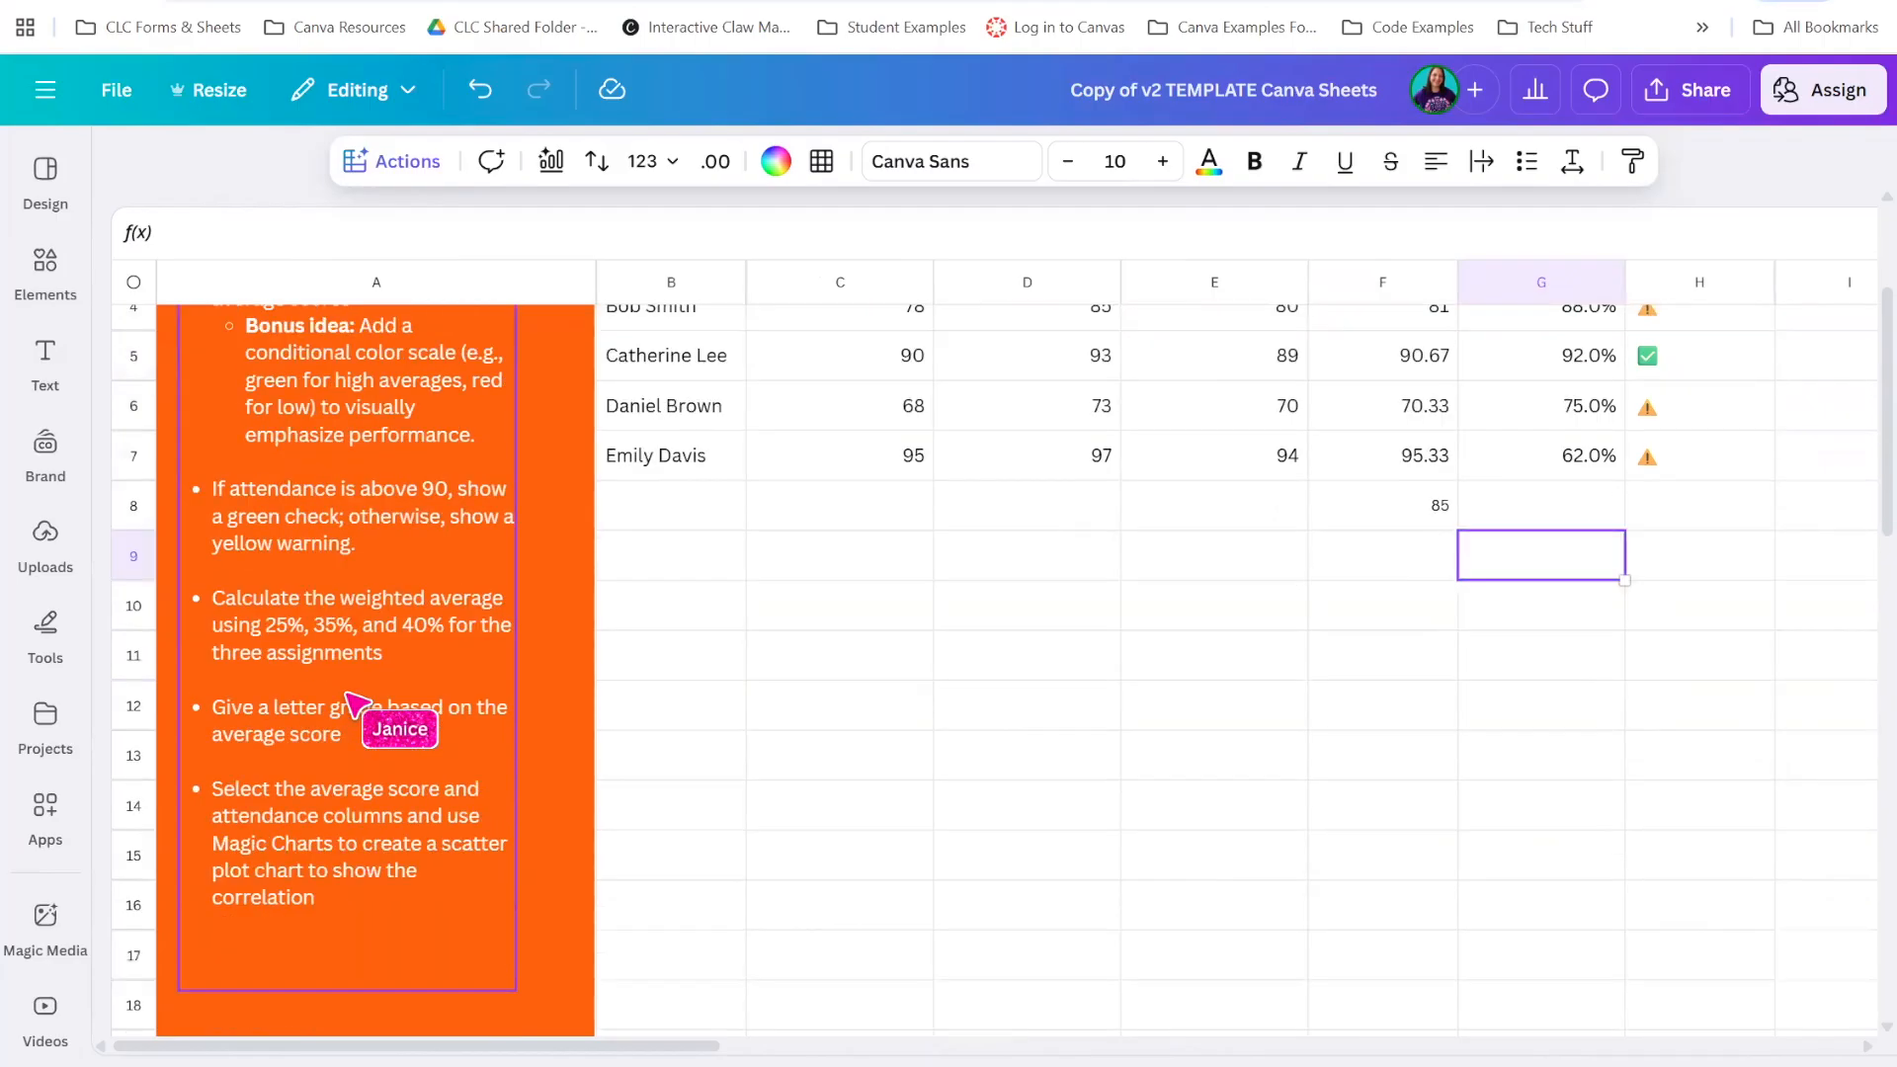
pyautogui.scroll(2, 1736, 501)
pyautogui.click(1818, 504)
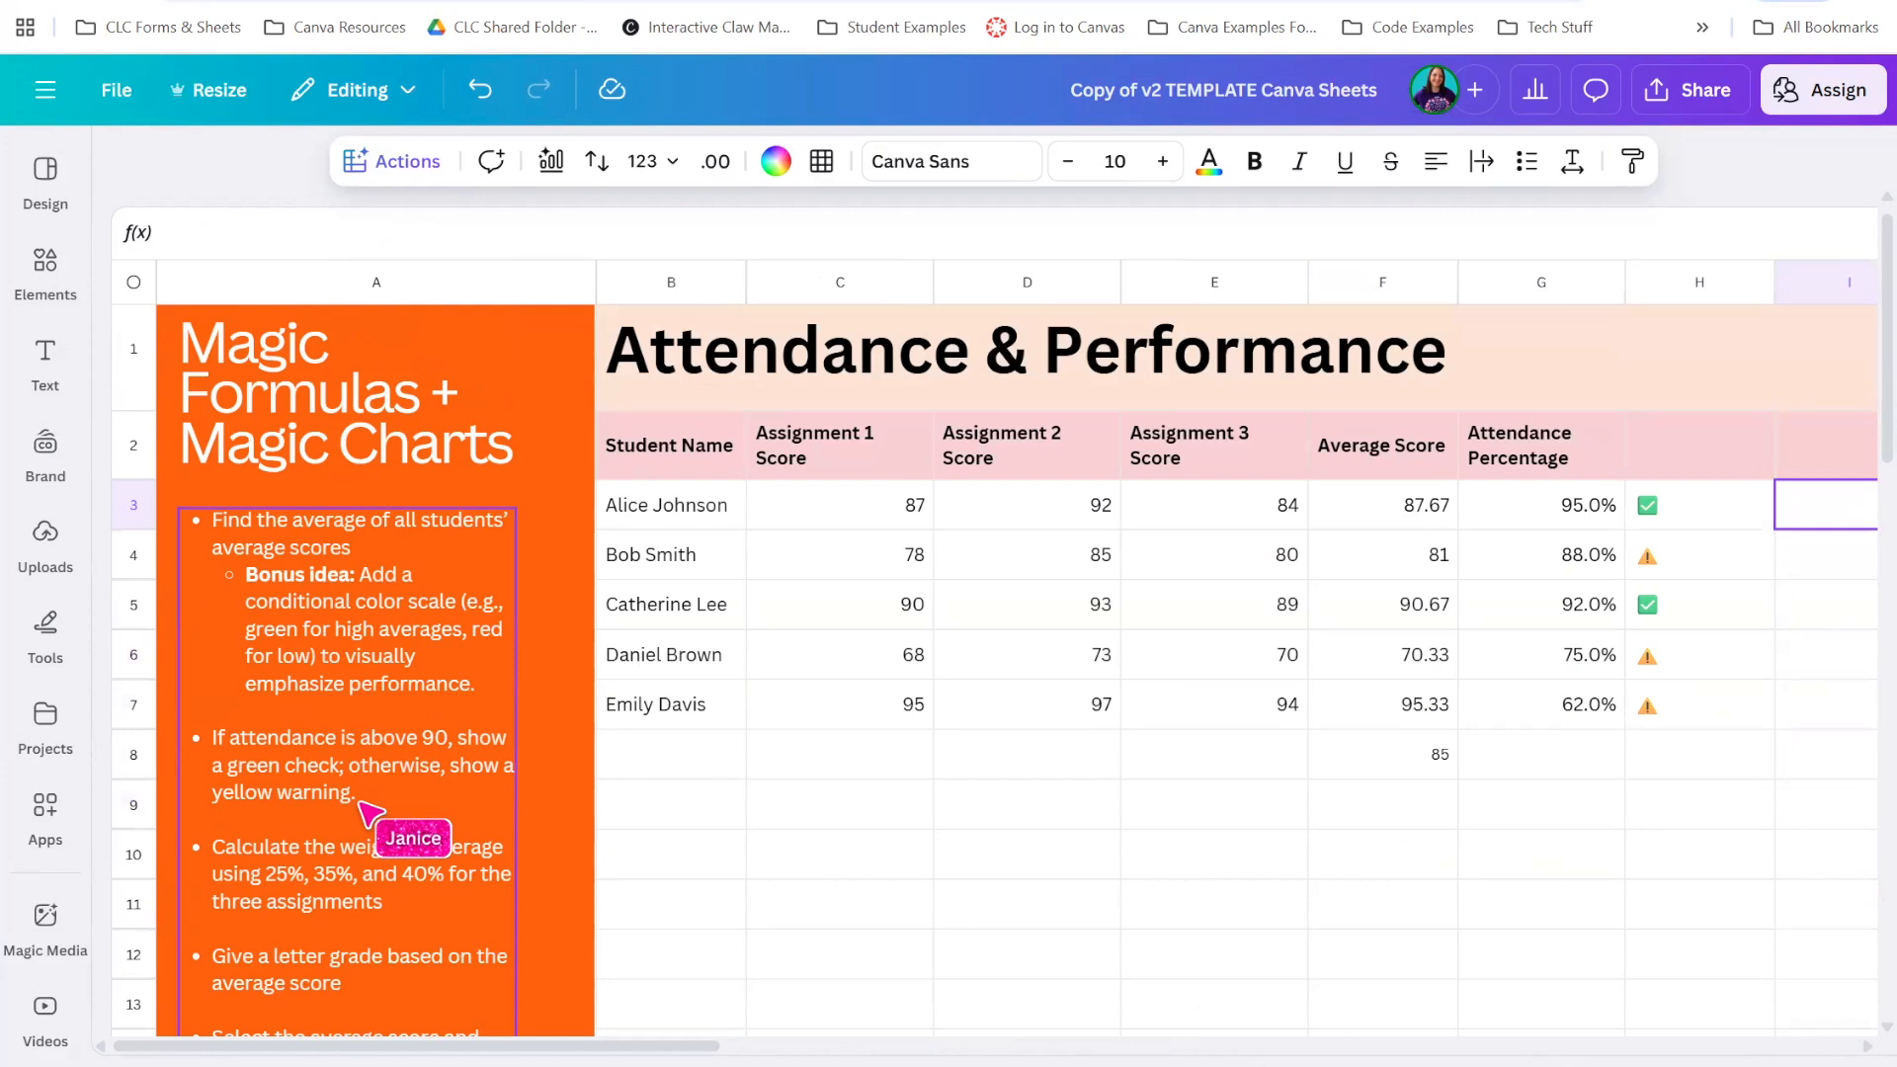
pyautogui.scroll(-3, 353, 803)
pyautogui.click(362, 683)
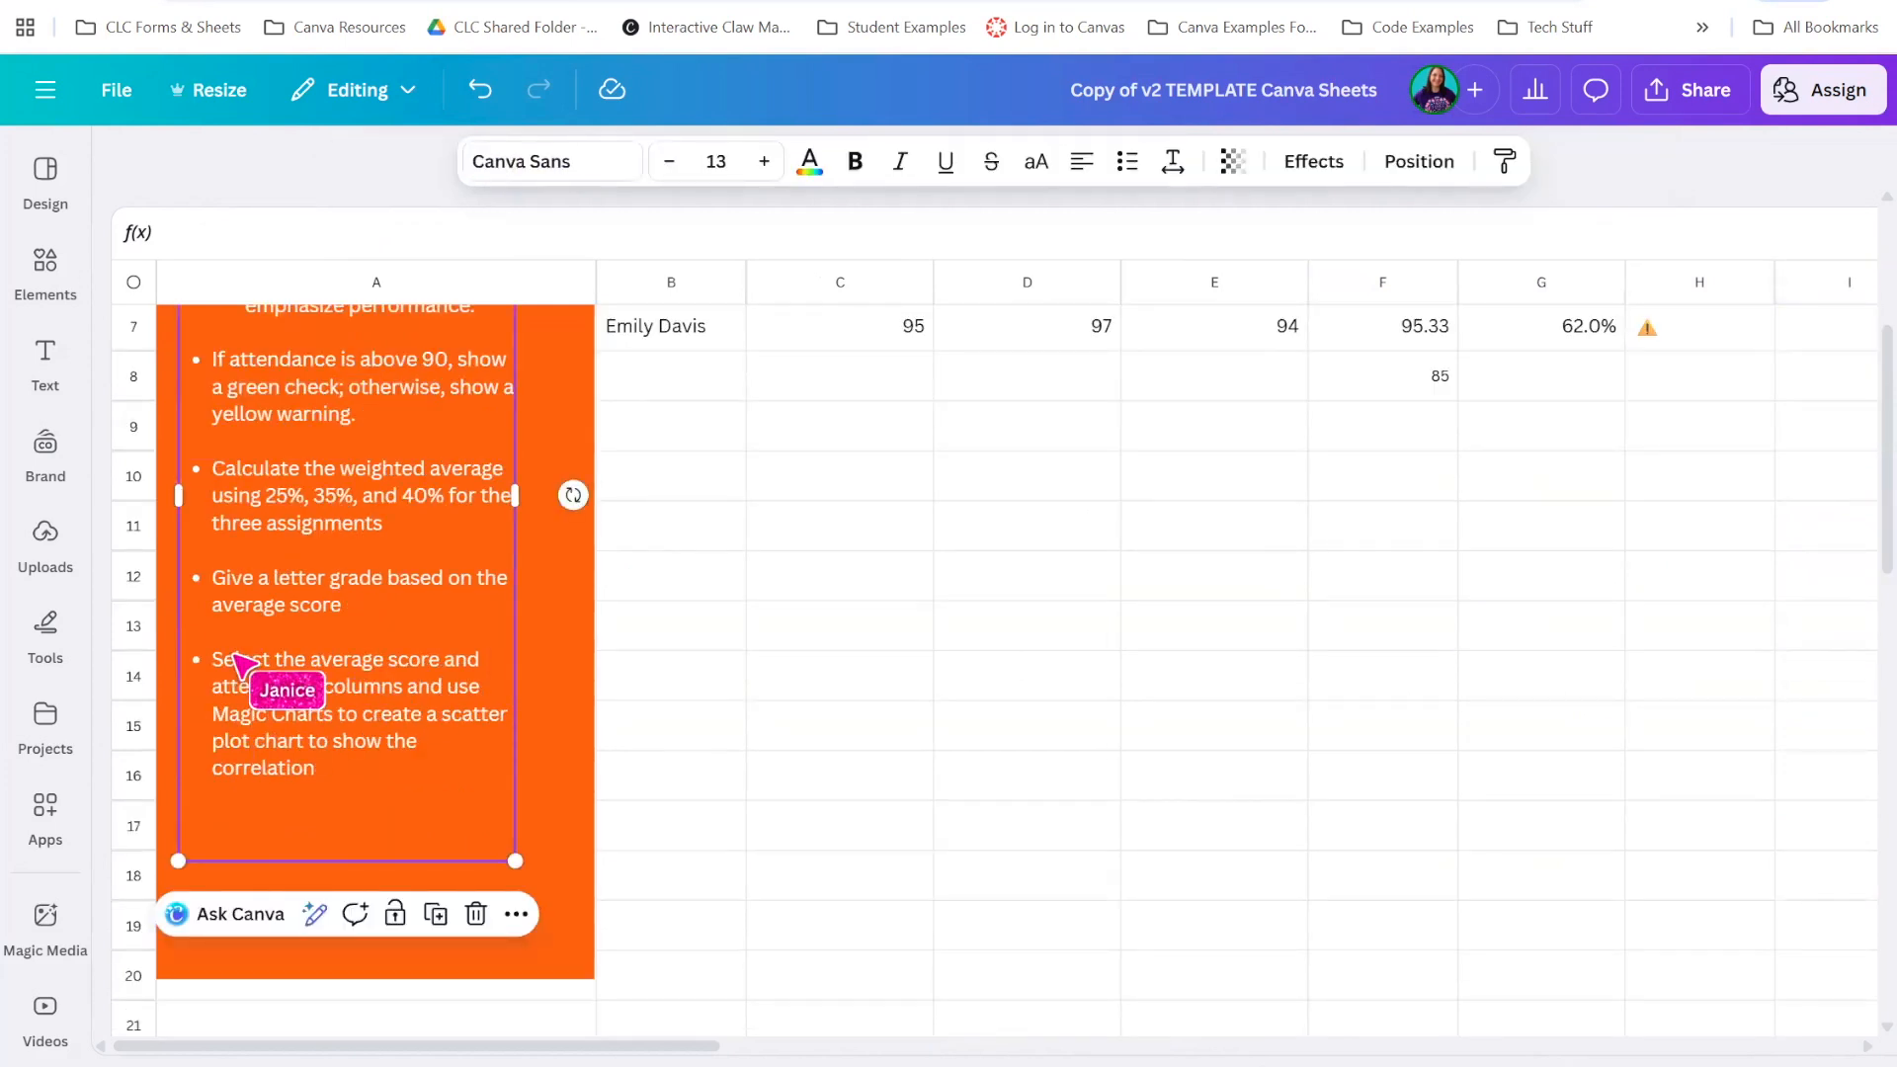
pyautogui.scroll(3, 301, 889)
pyautogui.scroll(-3, 300, 848)
pyautogui.click(328, 867)
pyautogui.click(342, 886)
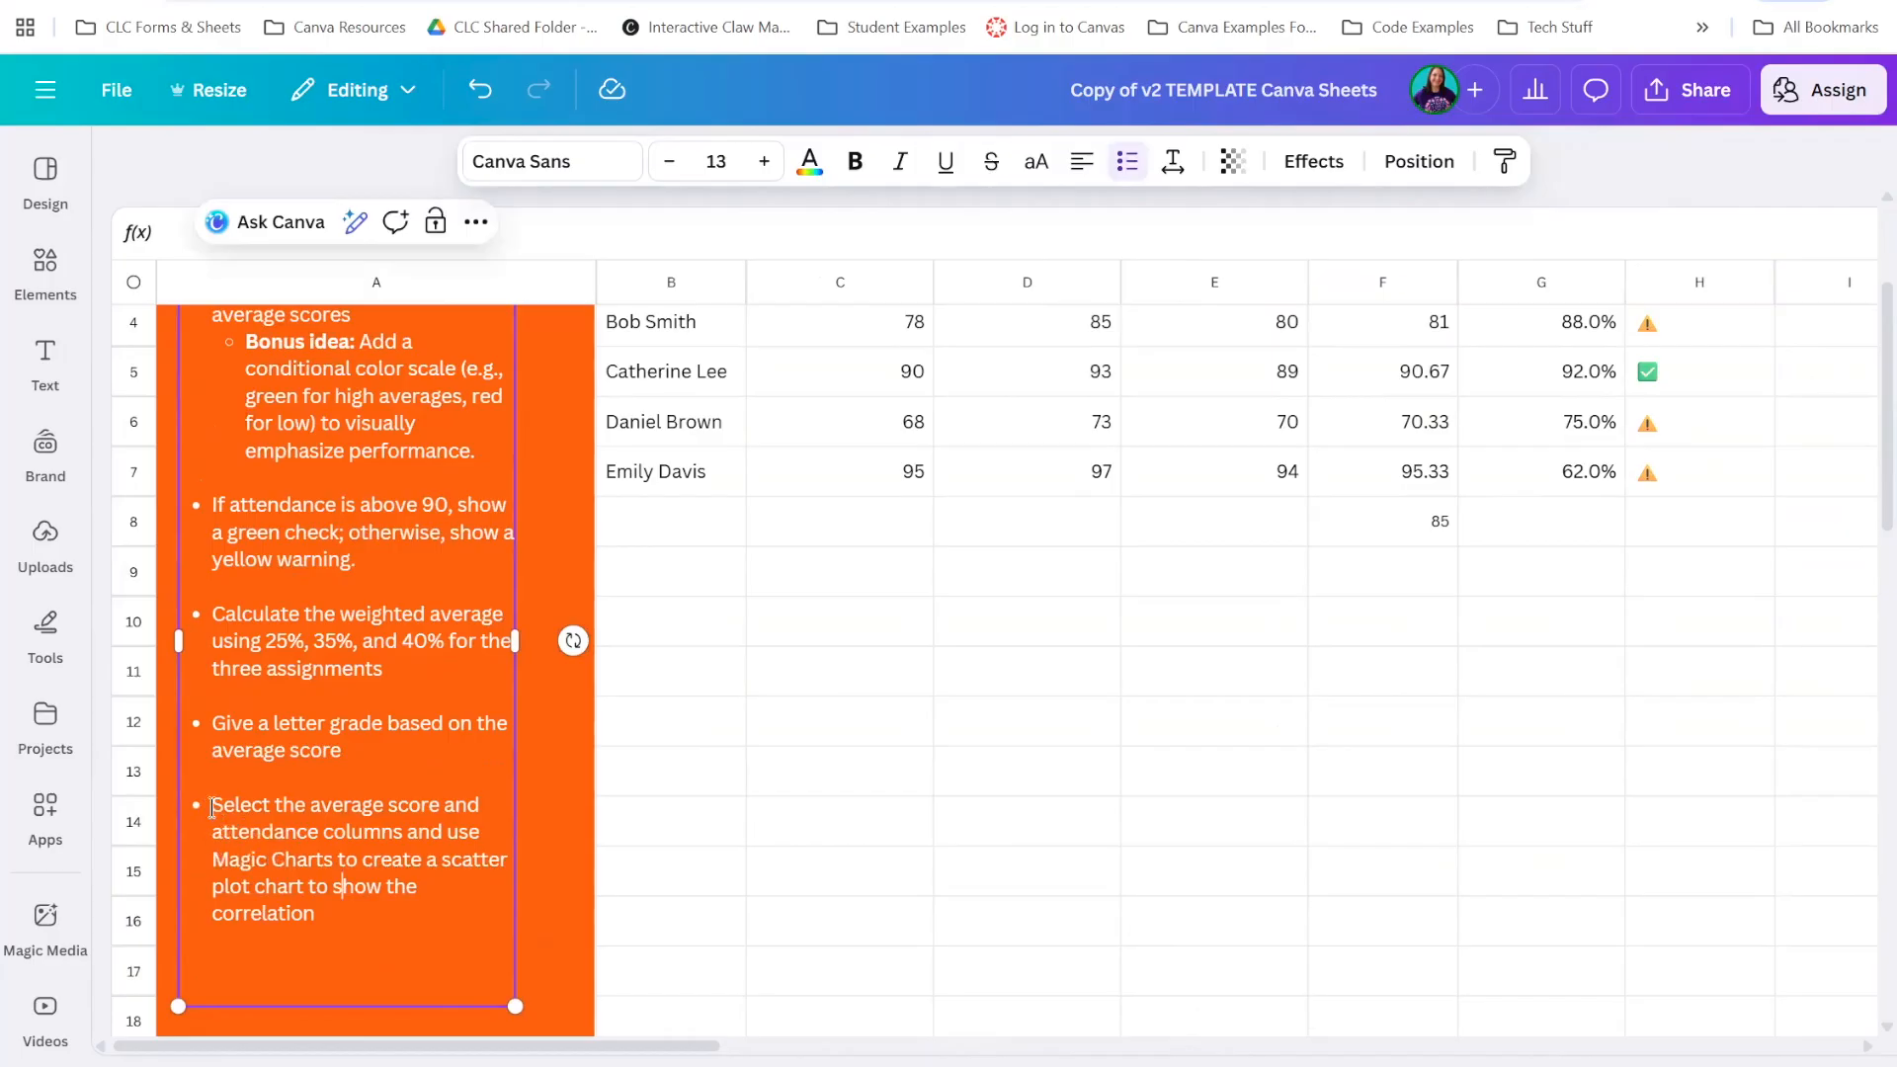
pyautogui.moveTo(214, 796); pyautogui.dragTo(420, 906)
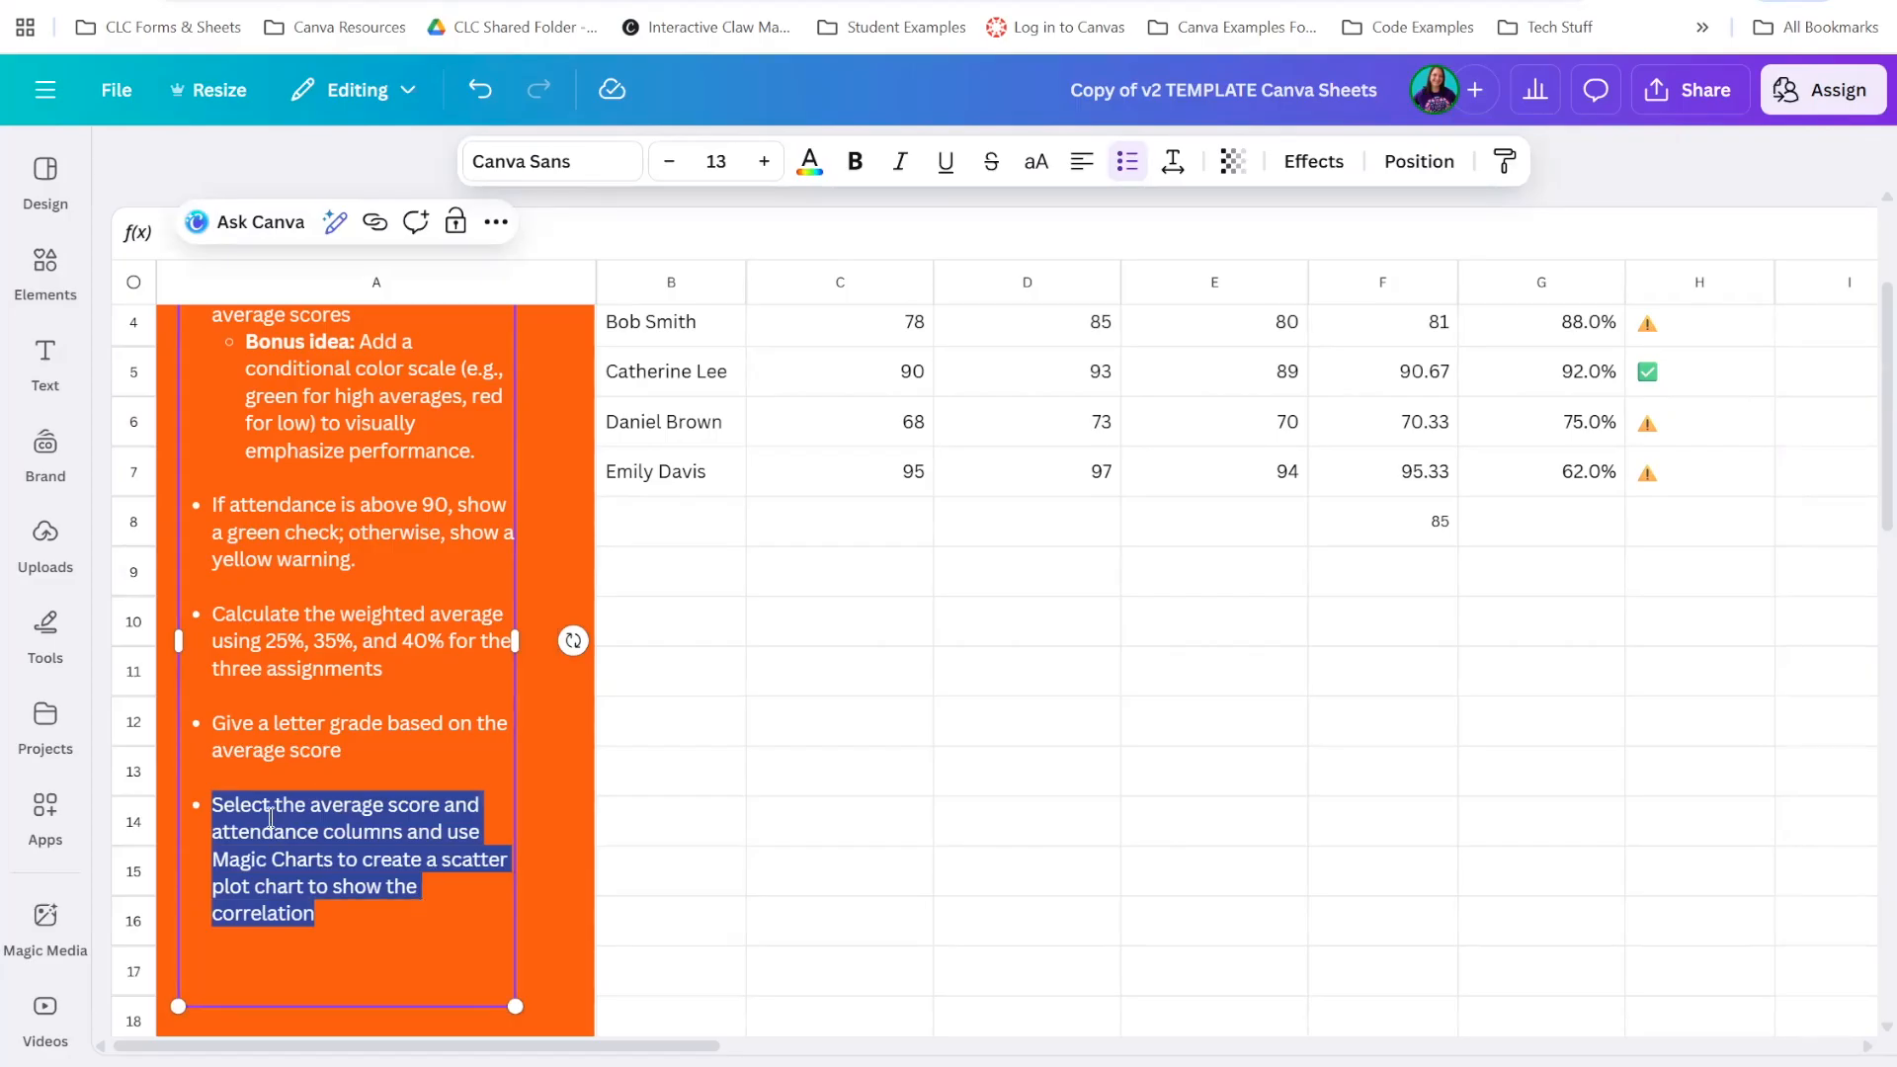
pyautogui.click(365, 839)
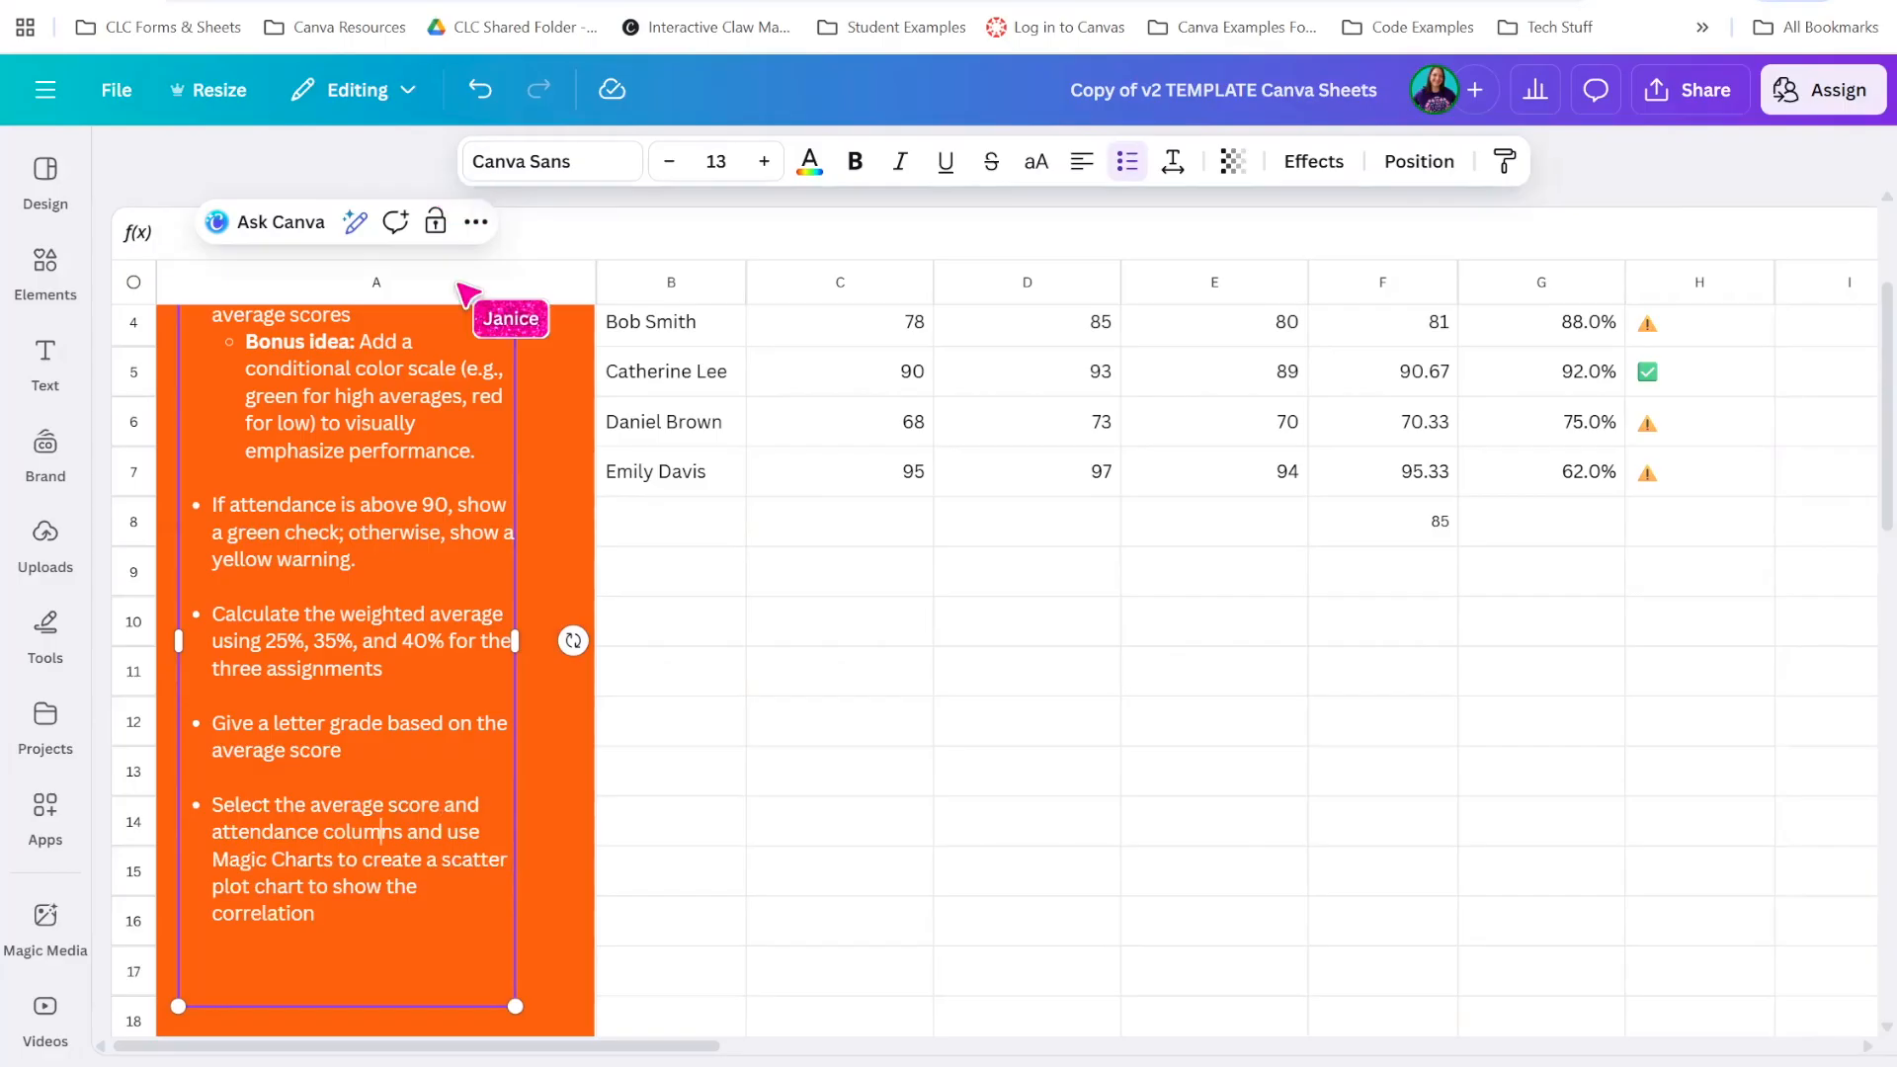
# Look through the available cell actions from an empty cell, including Magic Charts and Magic Formulas, and close the list
pyautogui.click(980, 709)
pyautogui.click(405, 161)
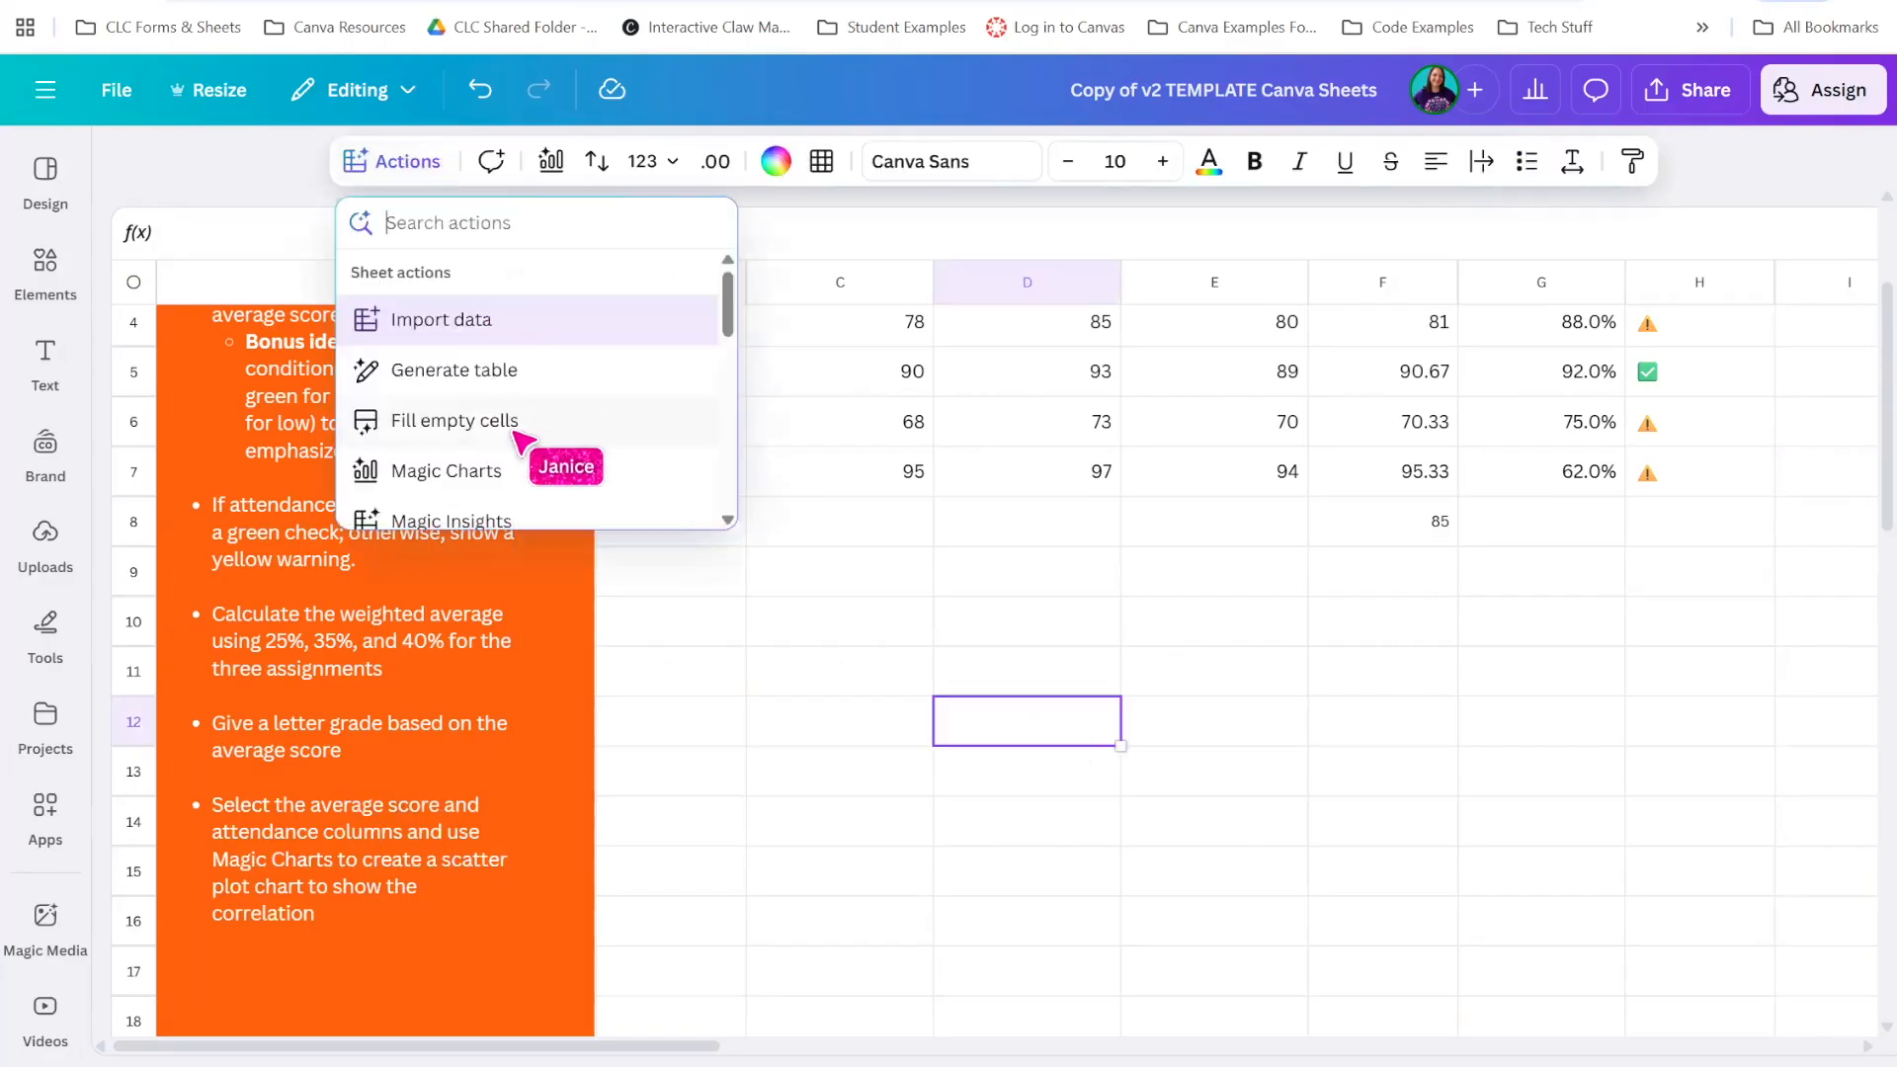
pyautogui.scroll(-5, 533, 482)
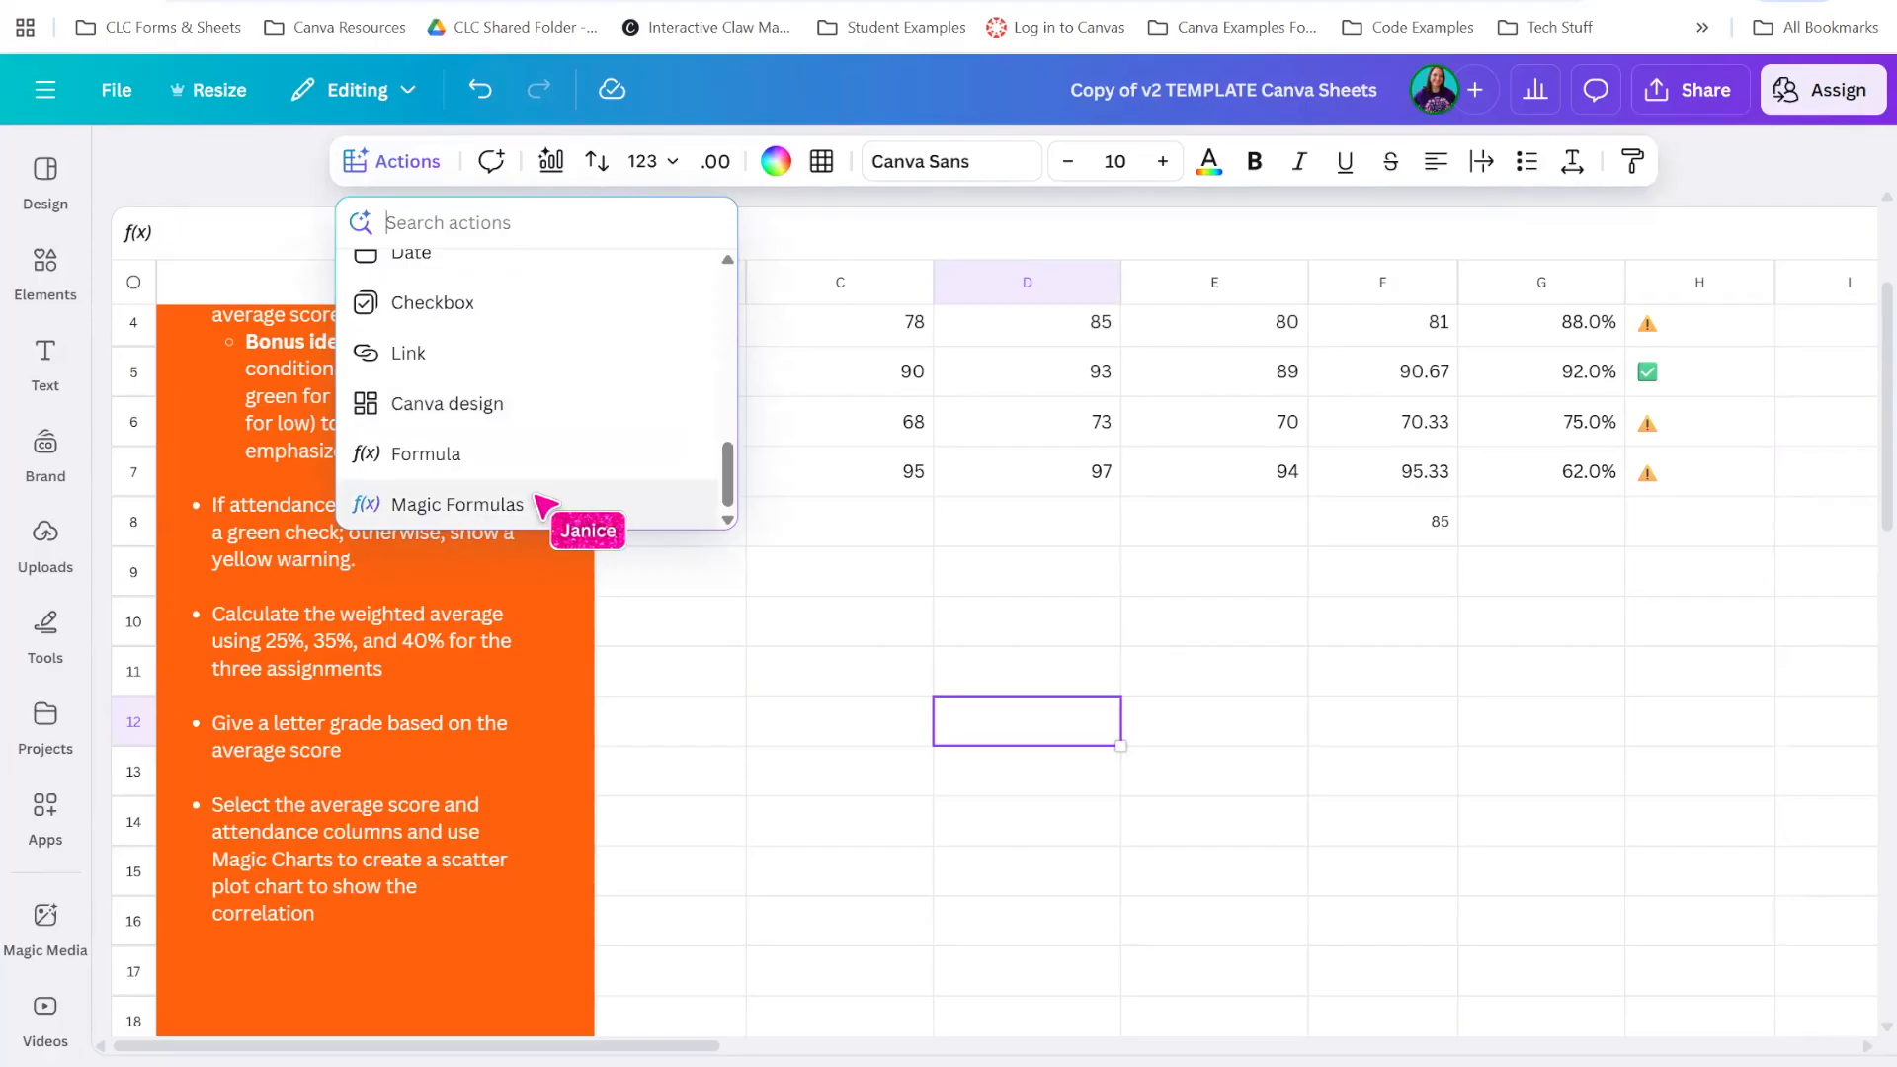
pyautogui.scroll(5, 537, 494)
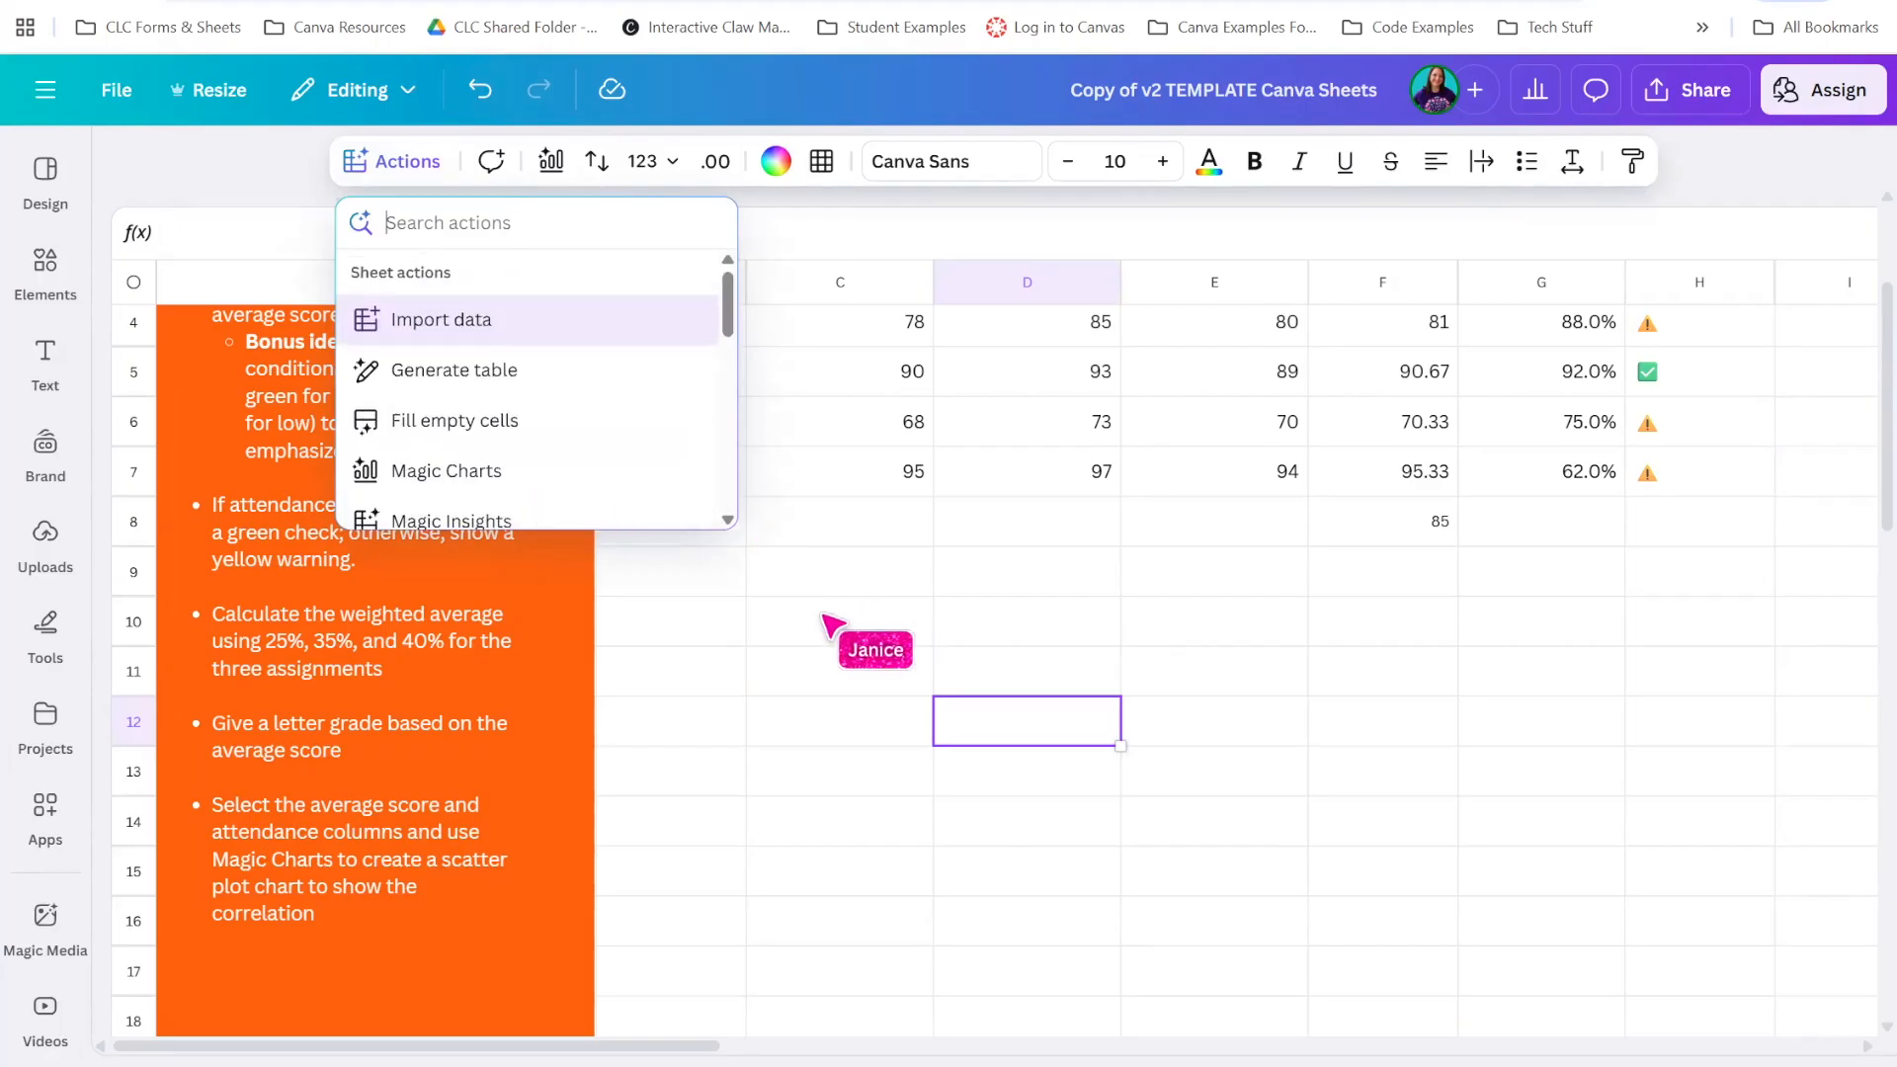
pyautogui.click(762, 700)
# Show the page thumbnails and the timer on the Attendance & Performance page
pyautogui.scroll(3, 500, 898)
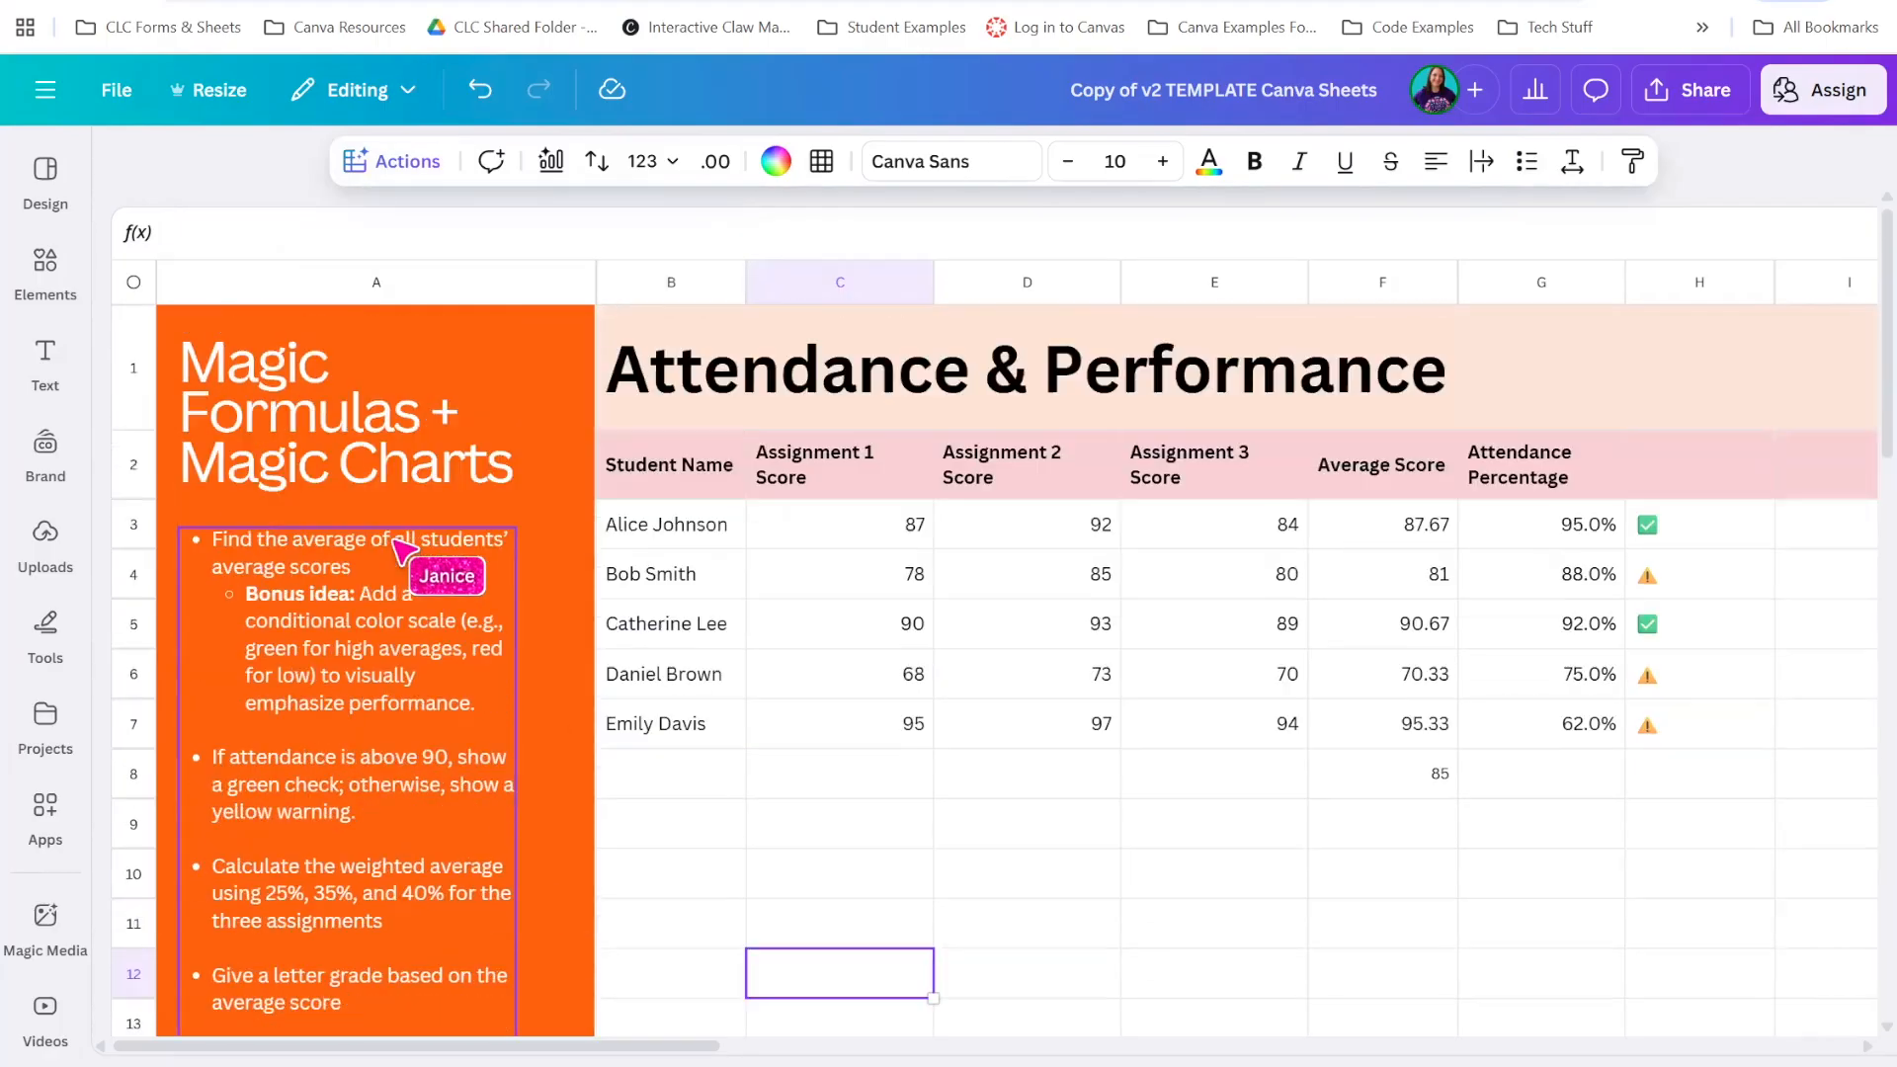
pyautogui.scroll(-3, 390, 678)
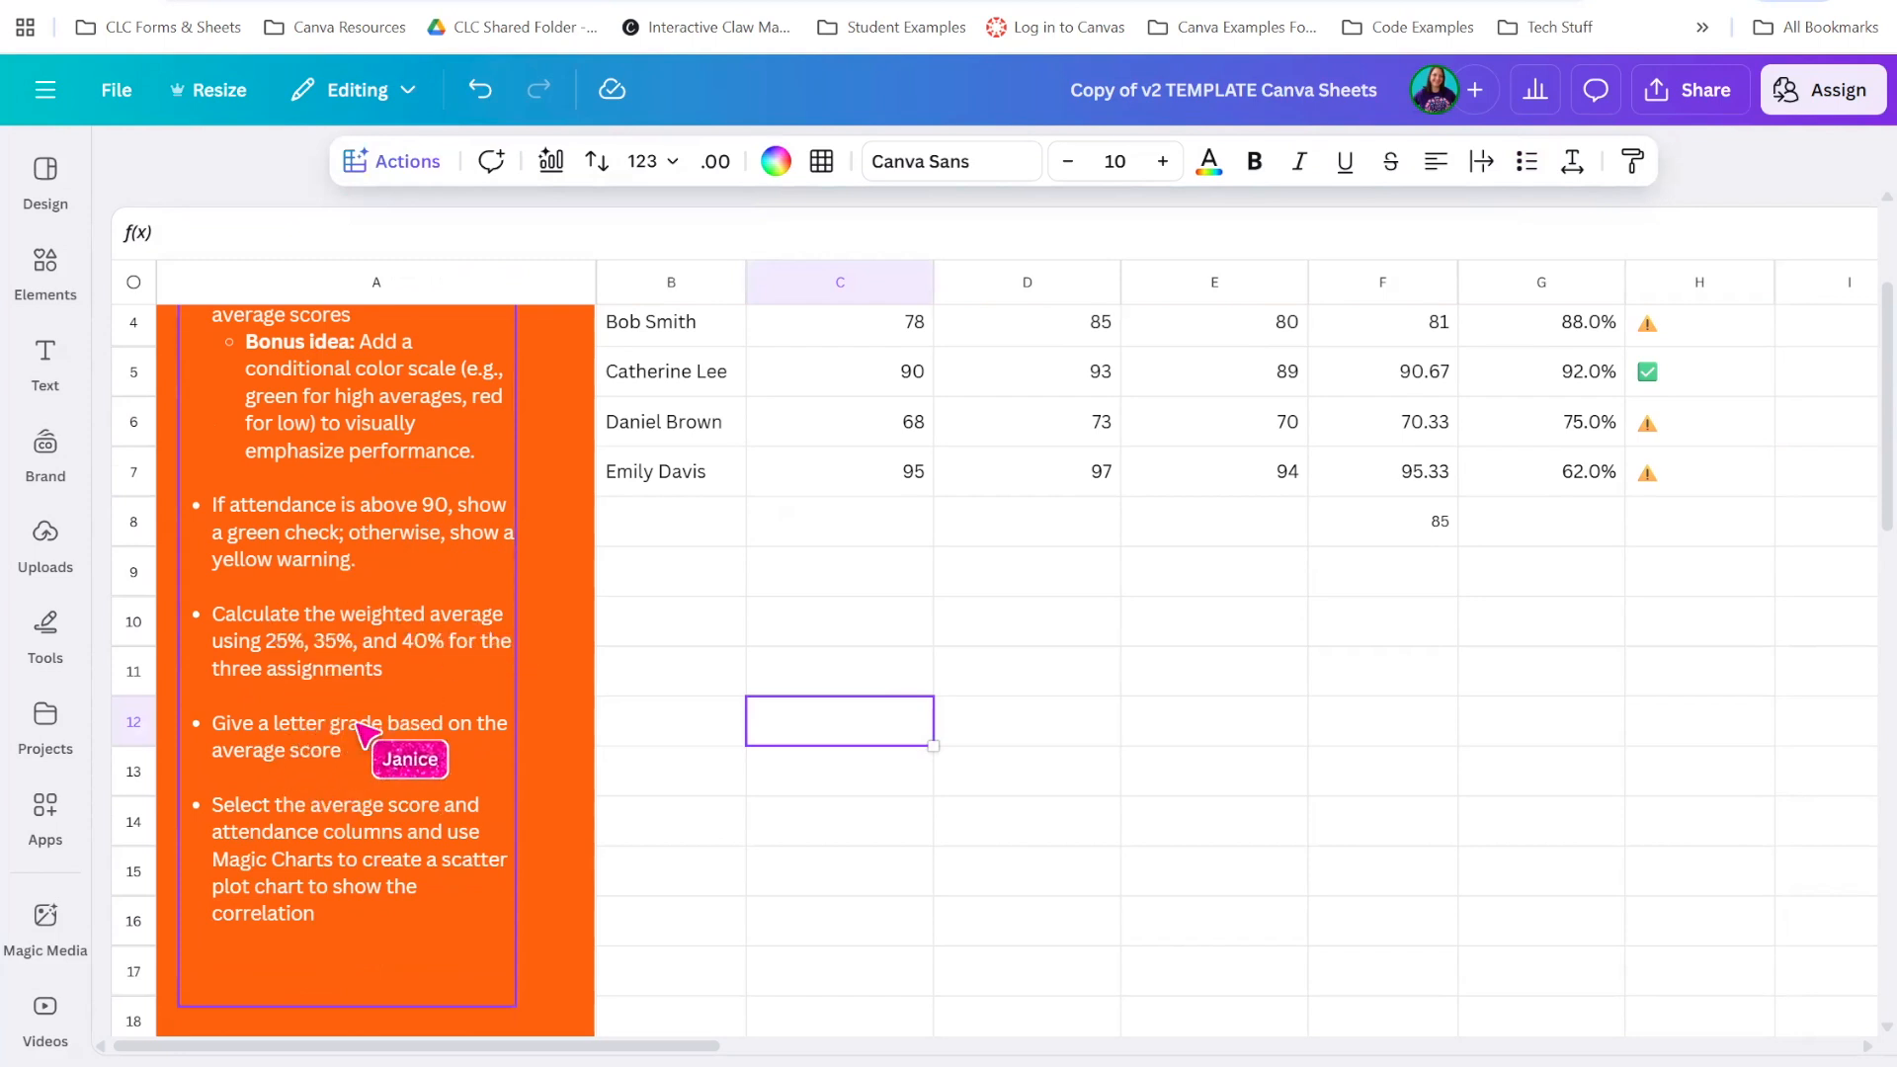
pyautogui.scroll(3, 435, 726)
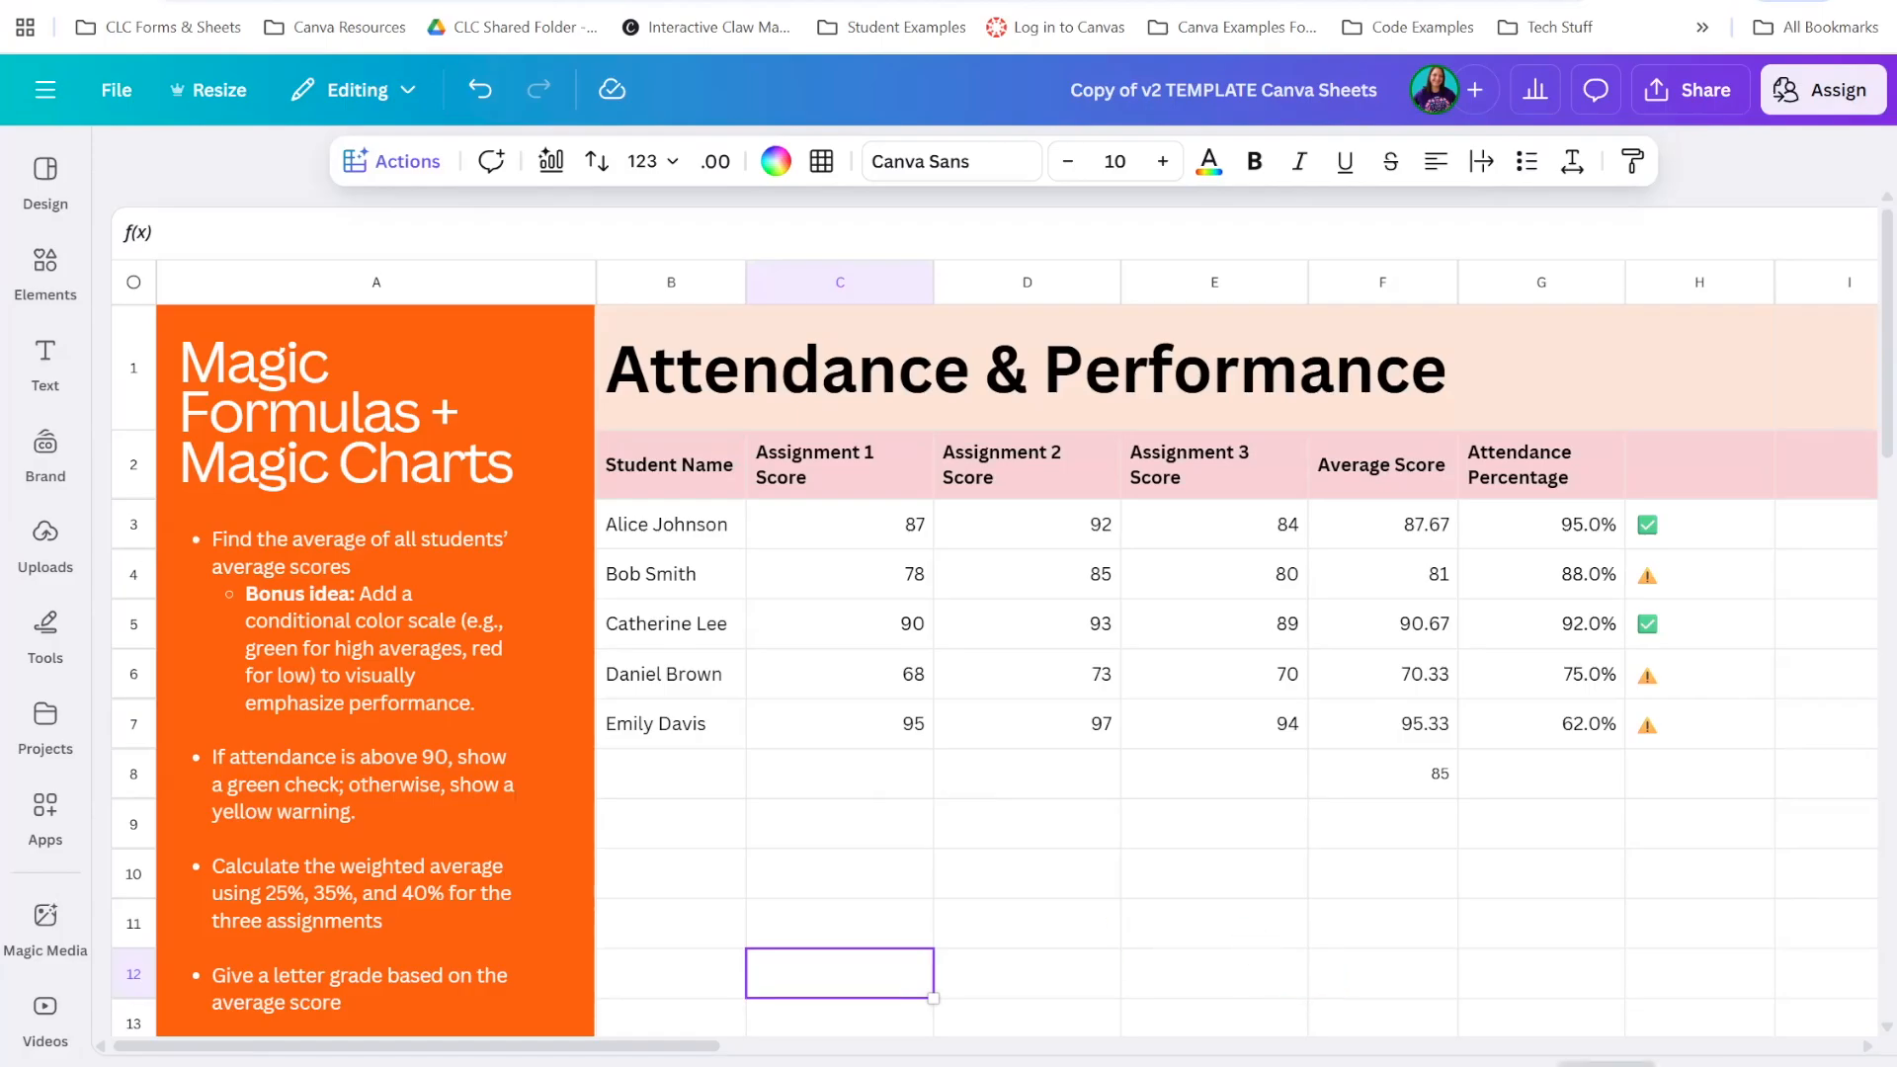
pyautogui.click(1606, 1065)
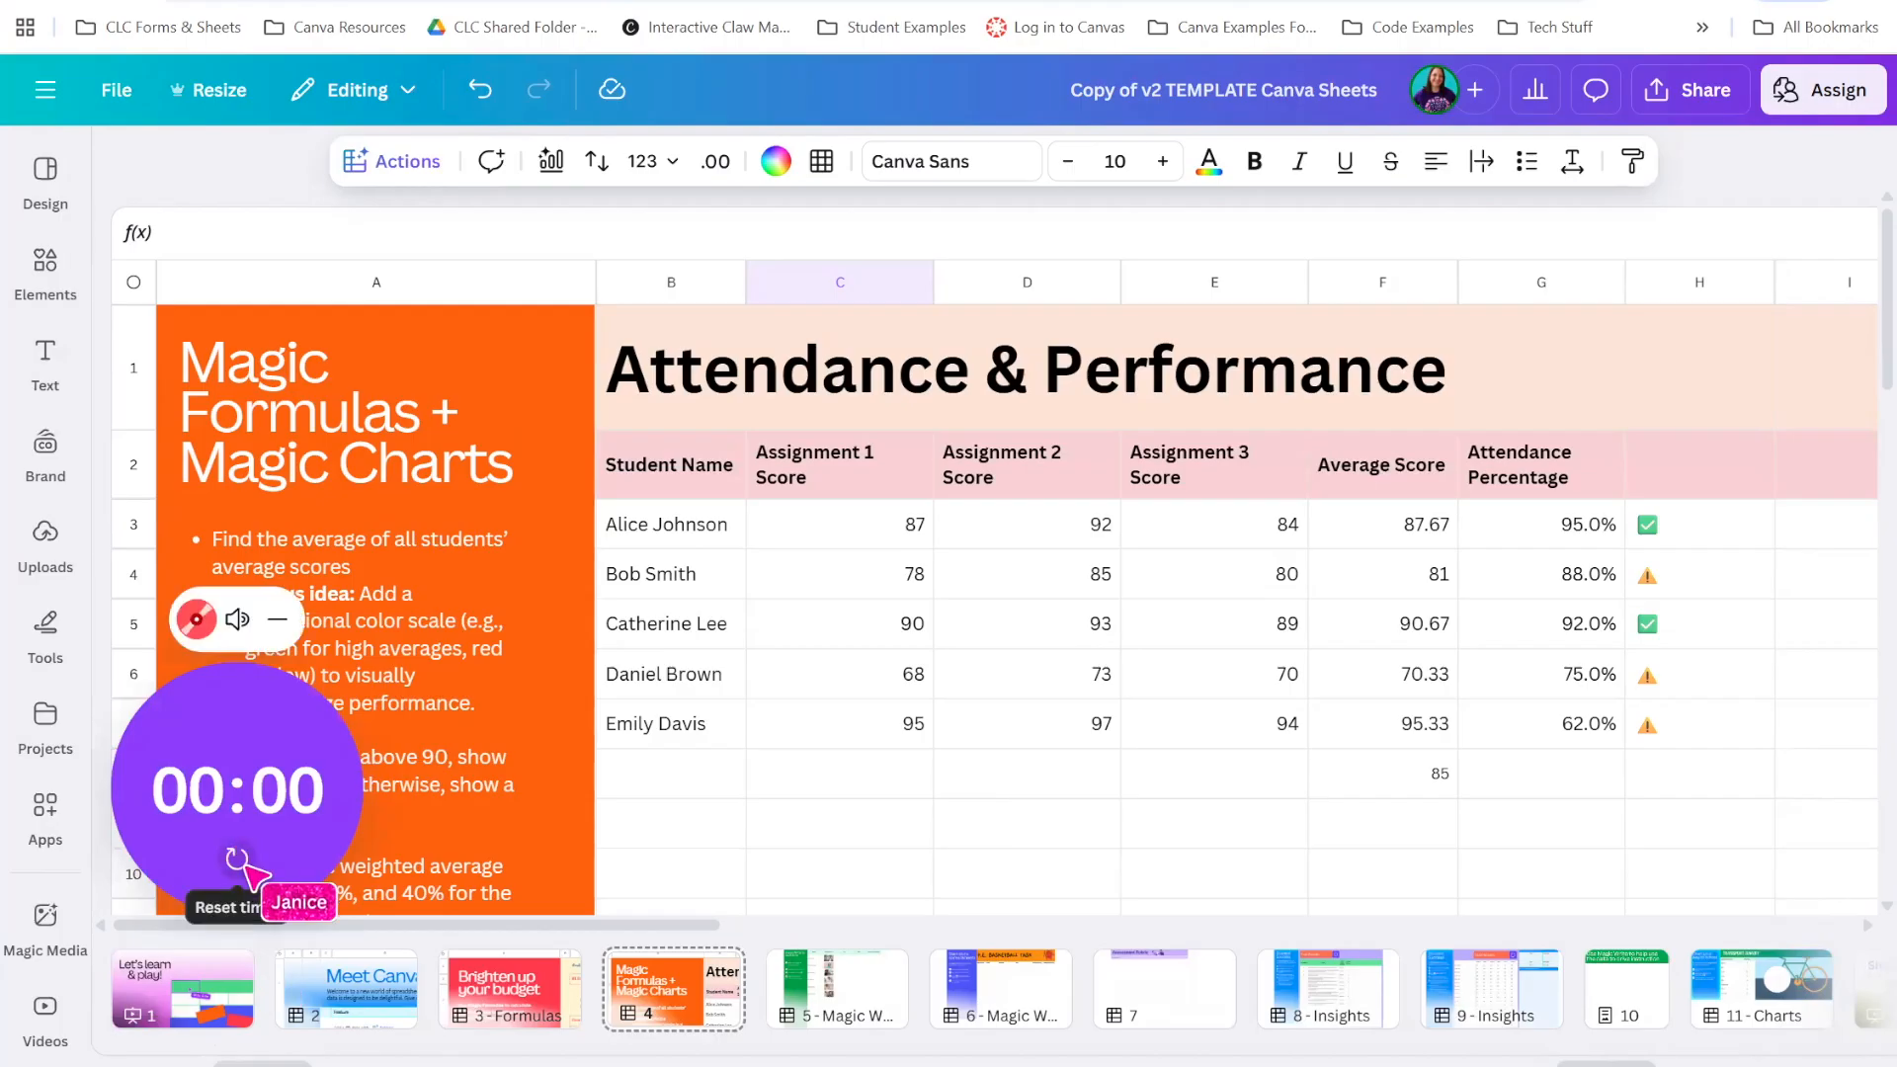
# Reset the finished countdown timer and dismiss it from the Attendance & Performance page
pyautogui.click(247, 868)
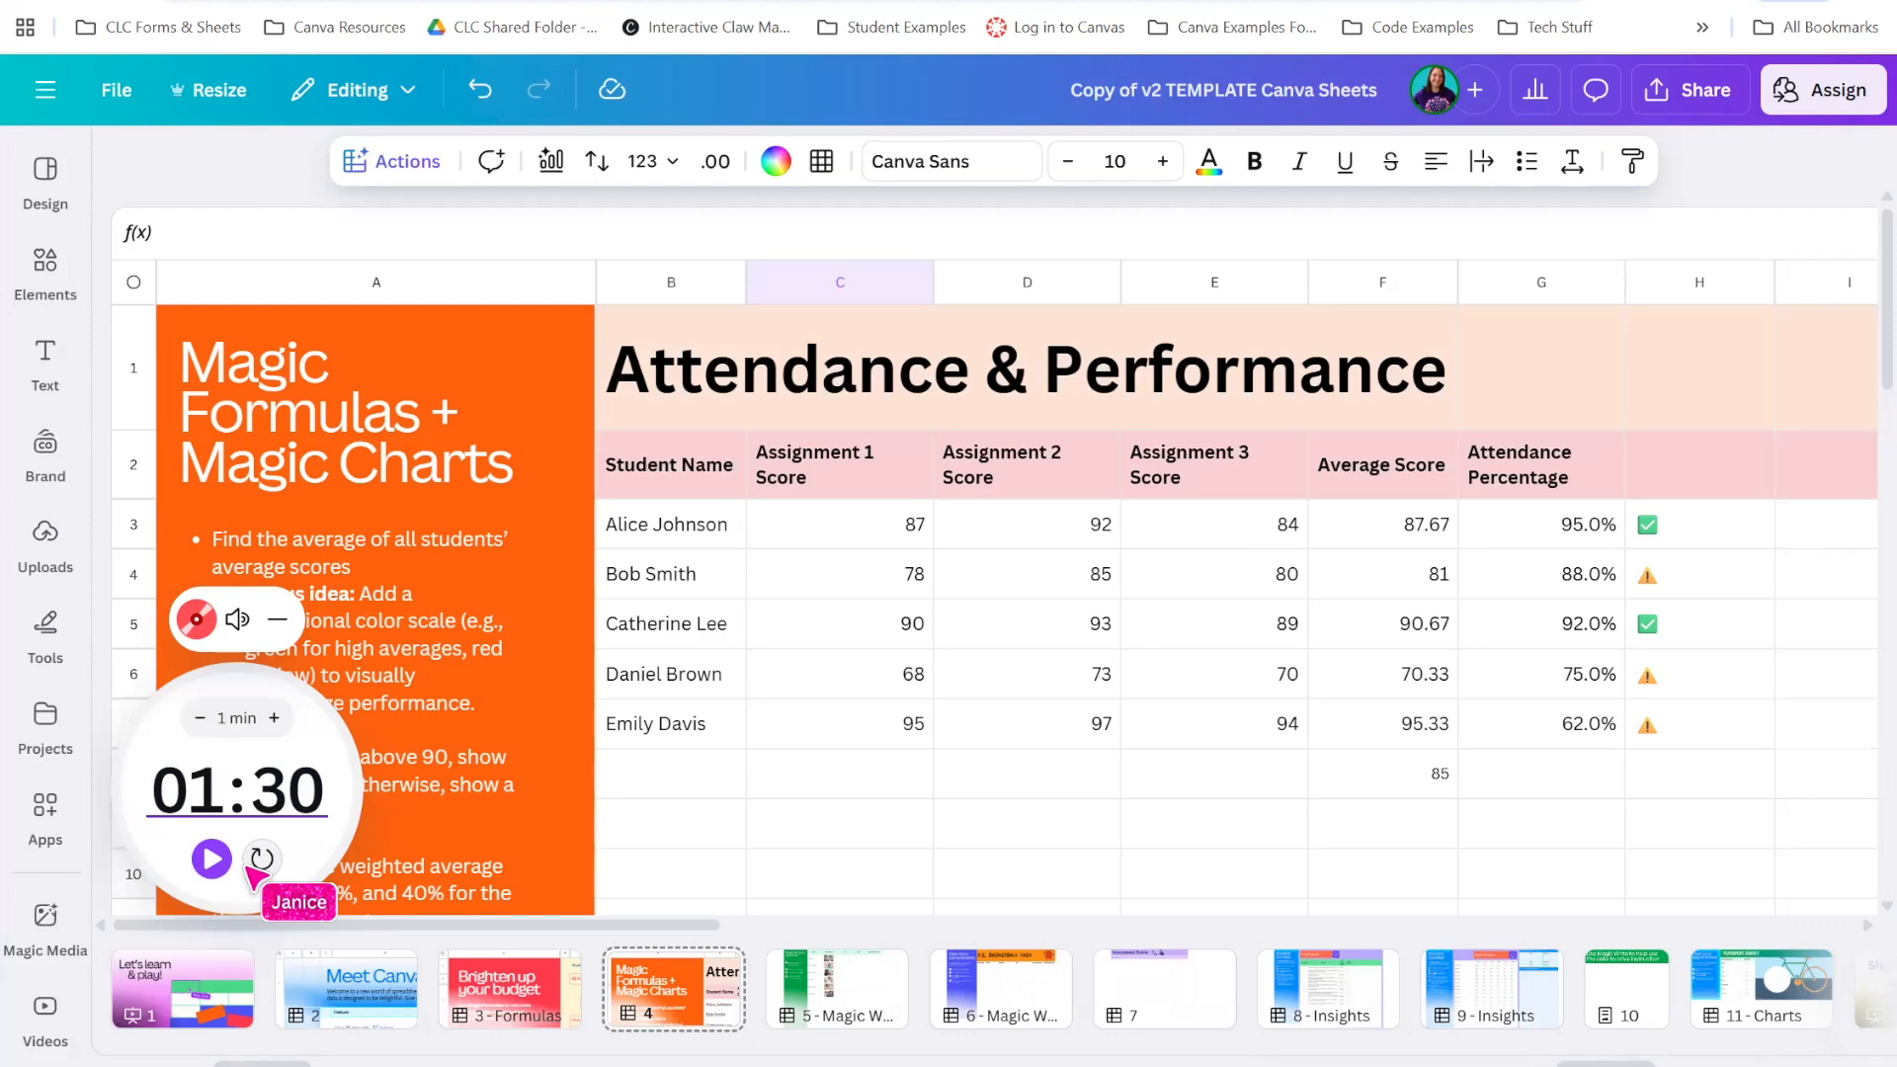
pyautogui.click(289, 791)
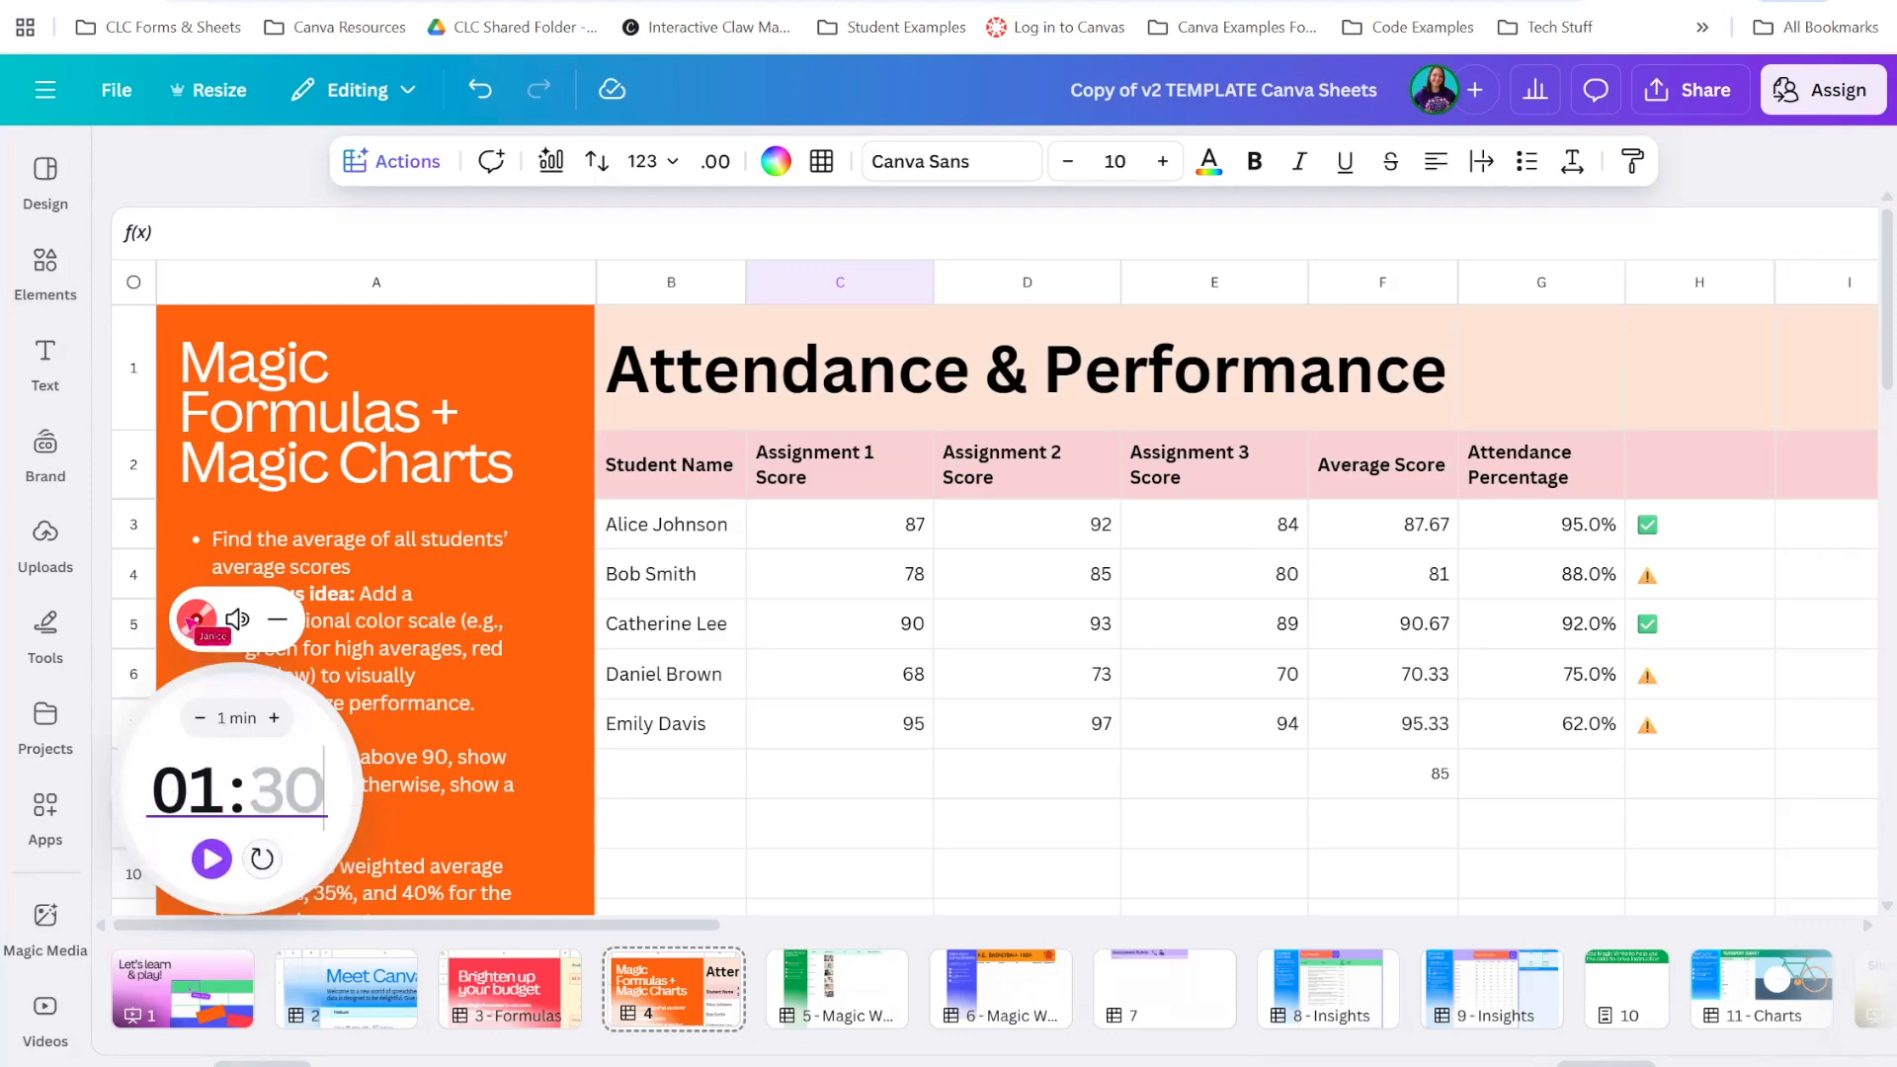
pyautogui.click(194, 619)
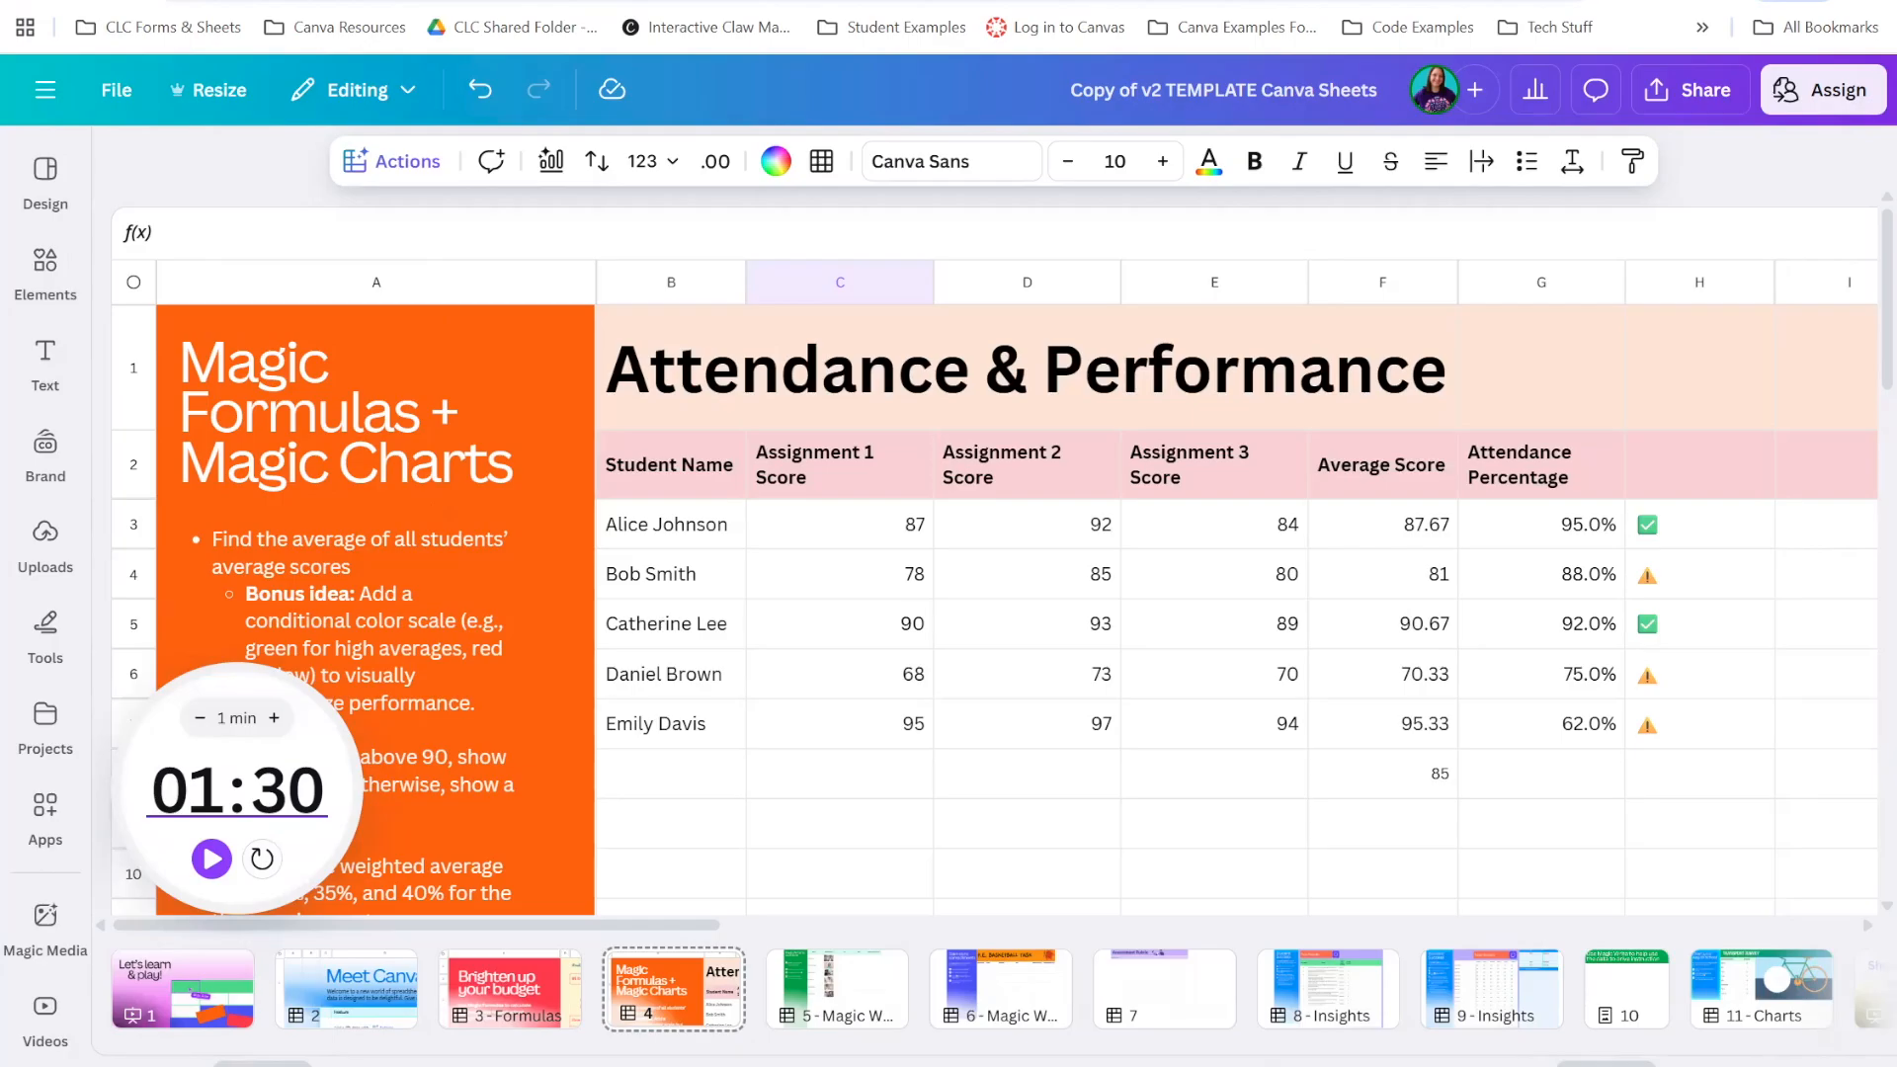
pyautogui.click(1027, 823)
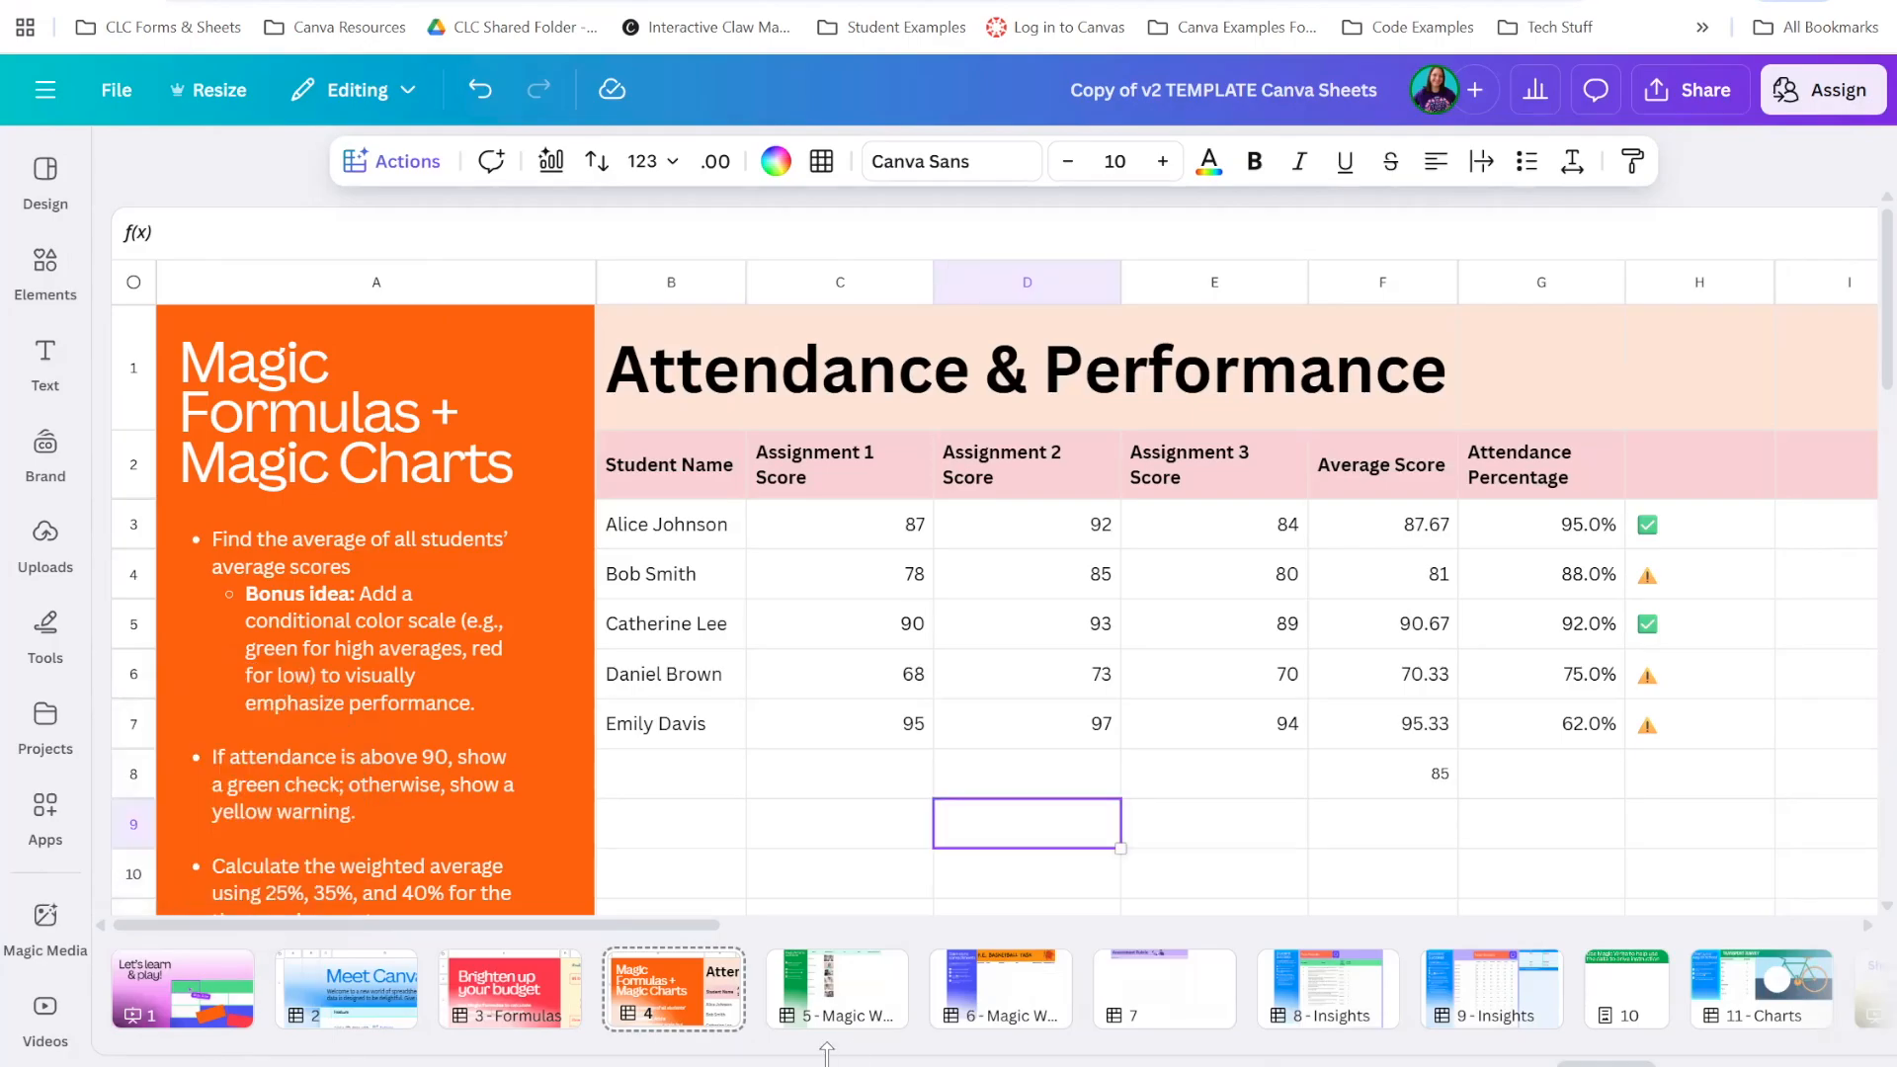
# Open the "Magic Write to save time" page and review its numbered instructions and student table
pyautogui.click(845, 1003)
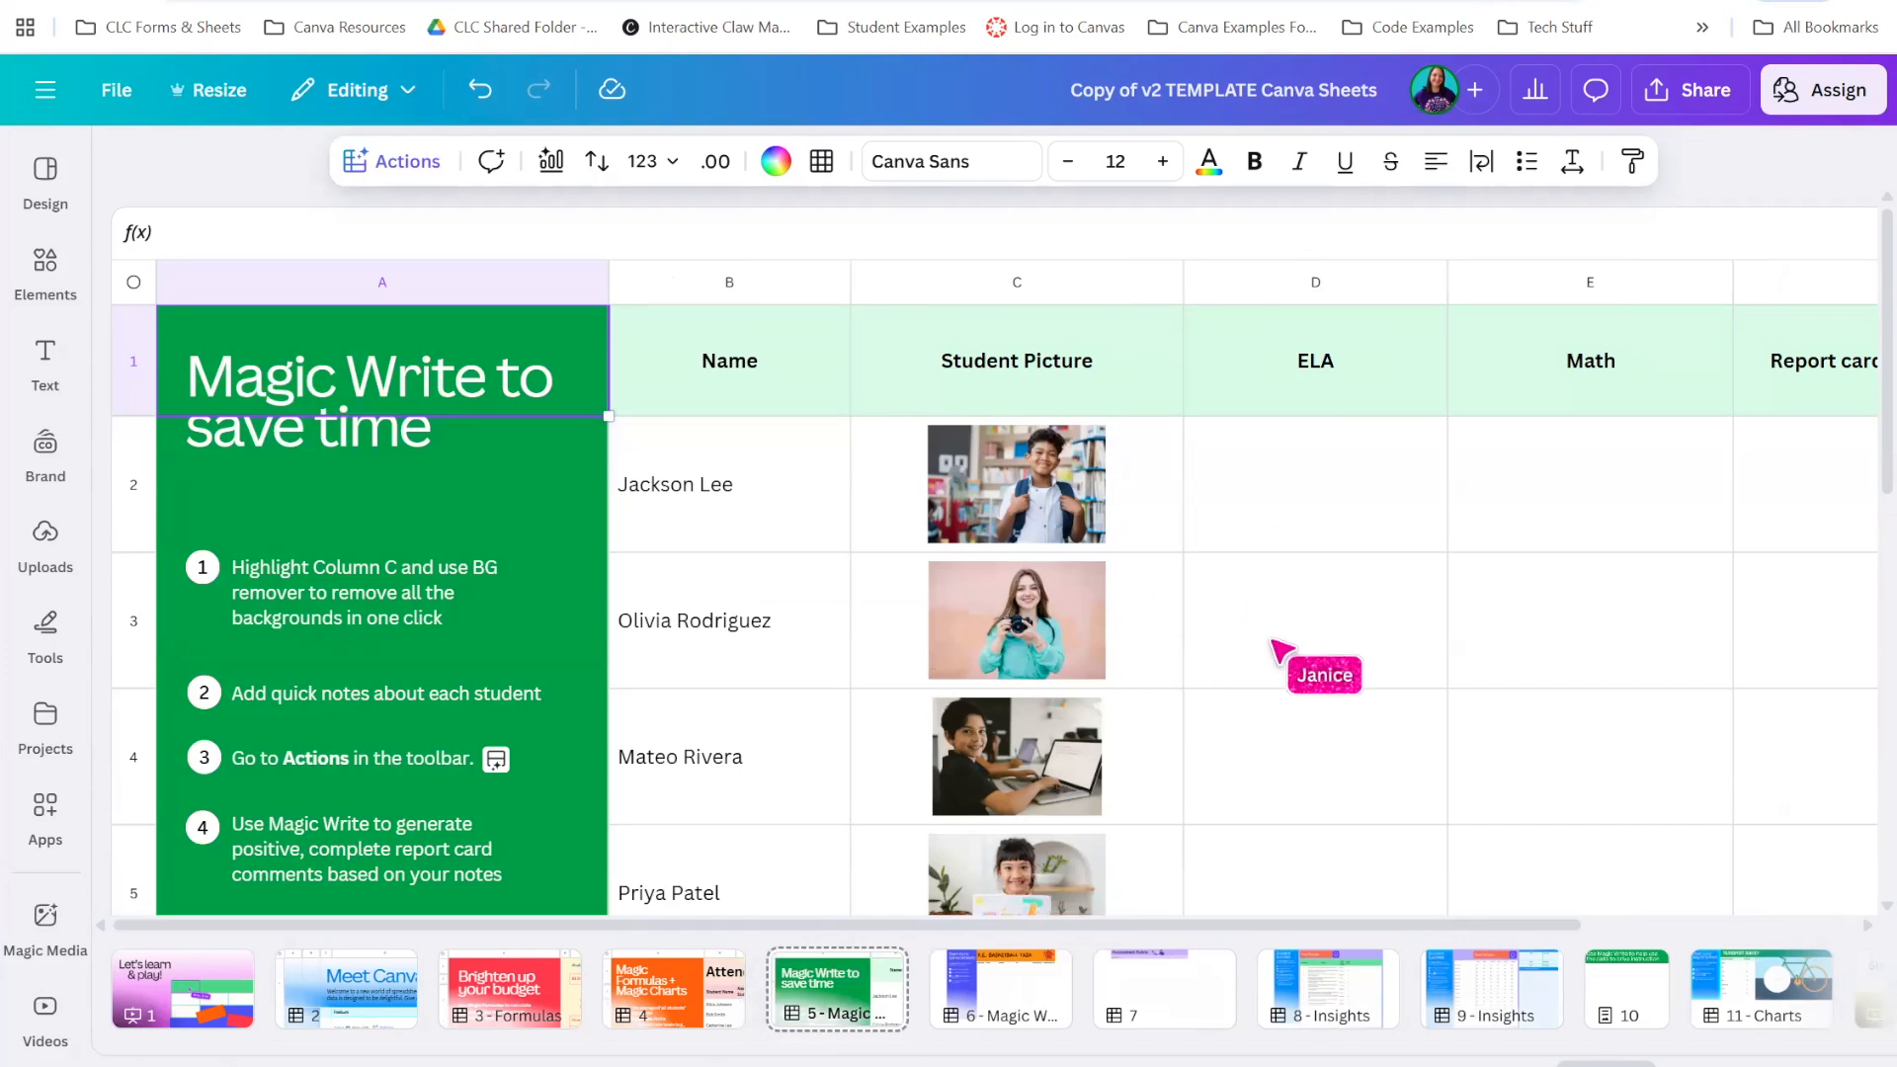
pyautogui.scroll(-3, 1334, 697)
pyautogui.scroll(3, 1334, 696)
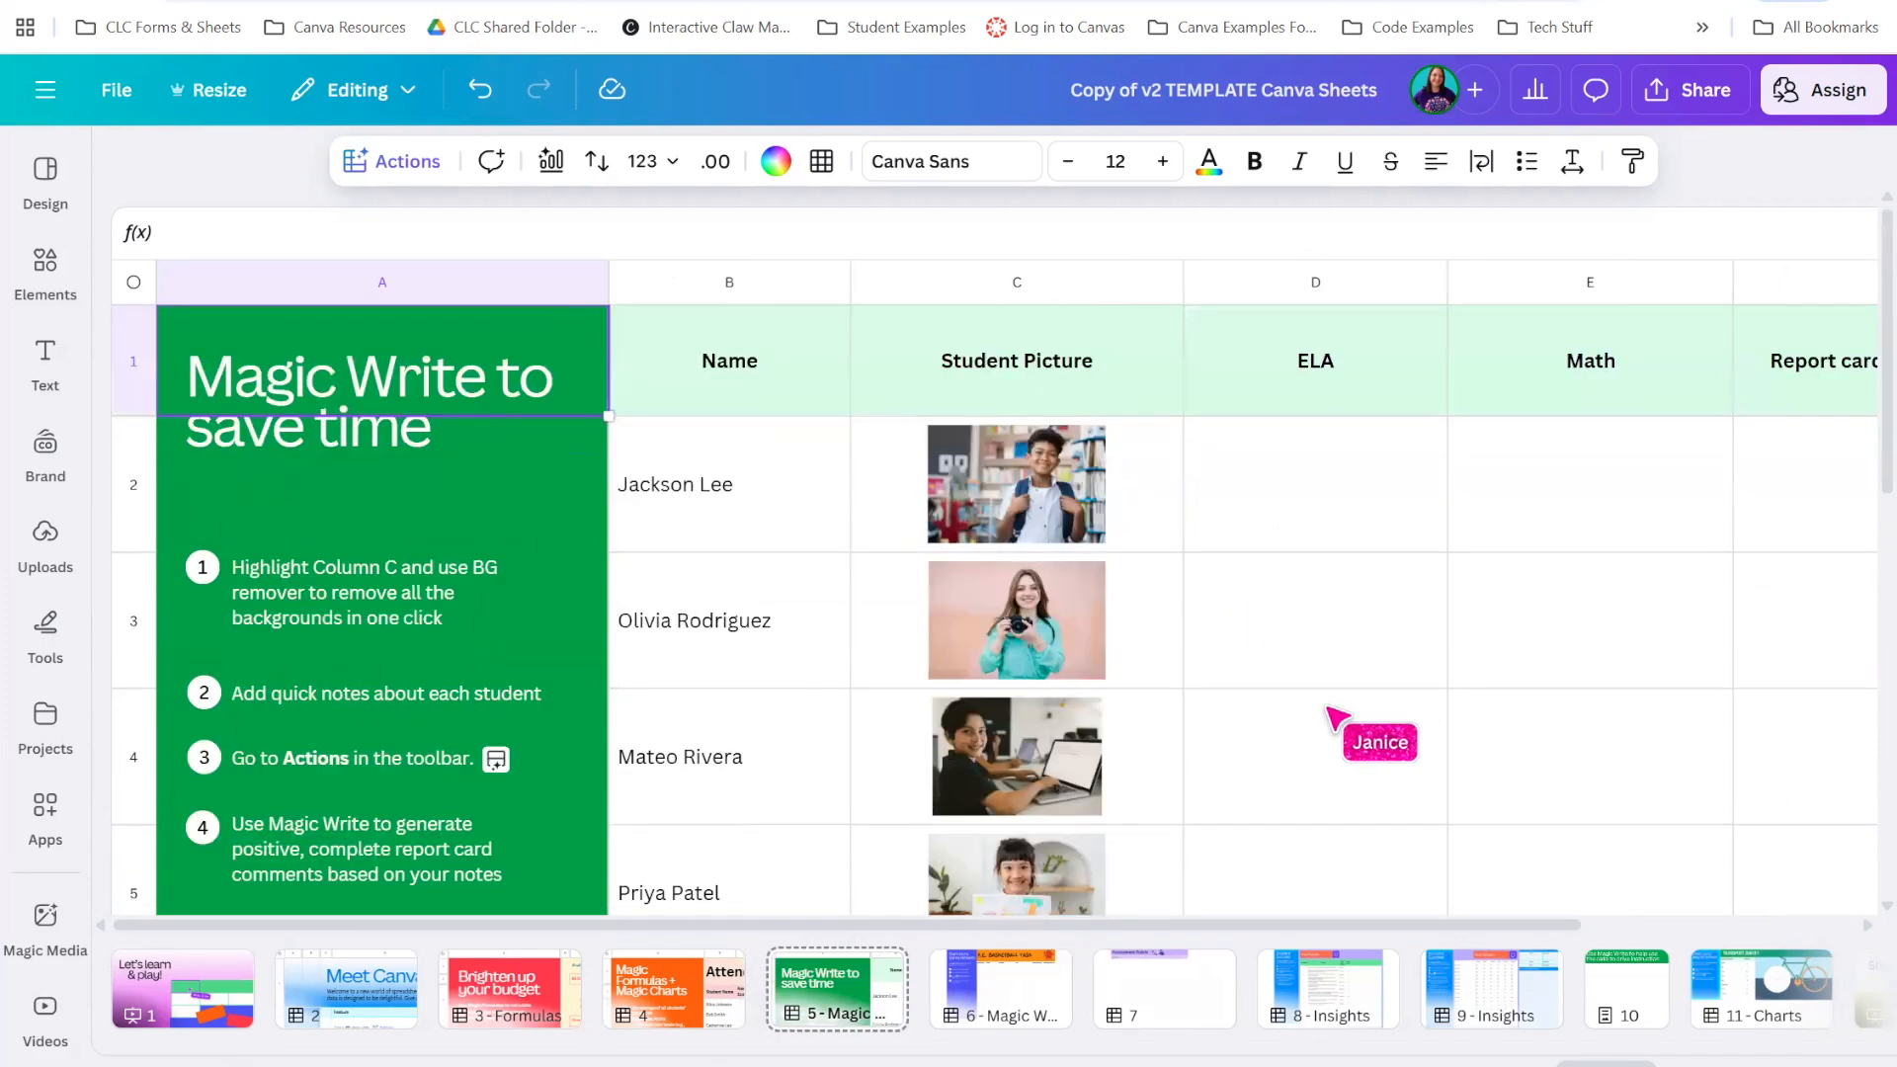
pyautogui.scroll(-3, 1338, 678)
pyautogui.scroll(3, 1337, 678)
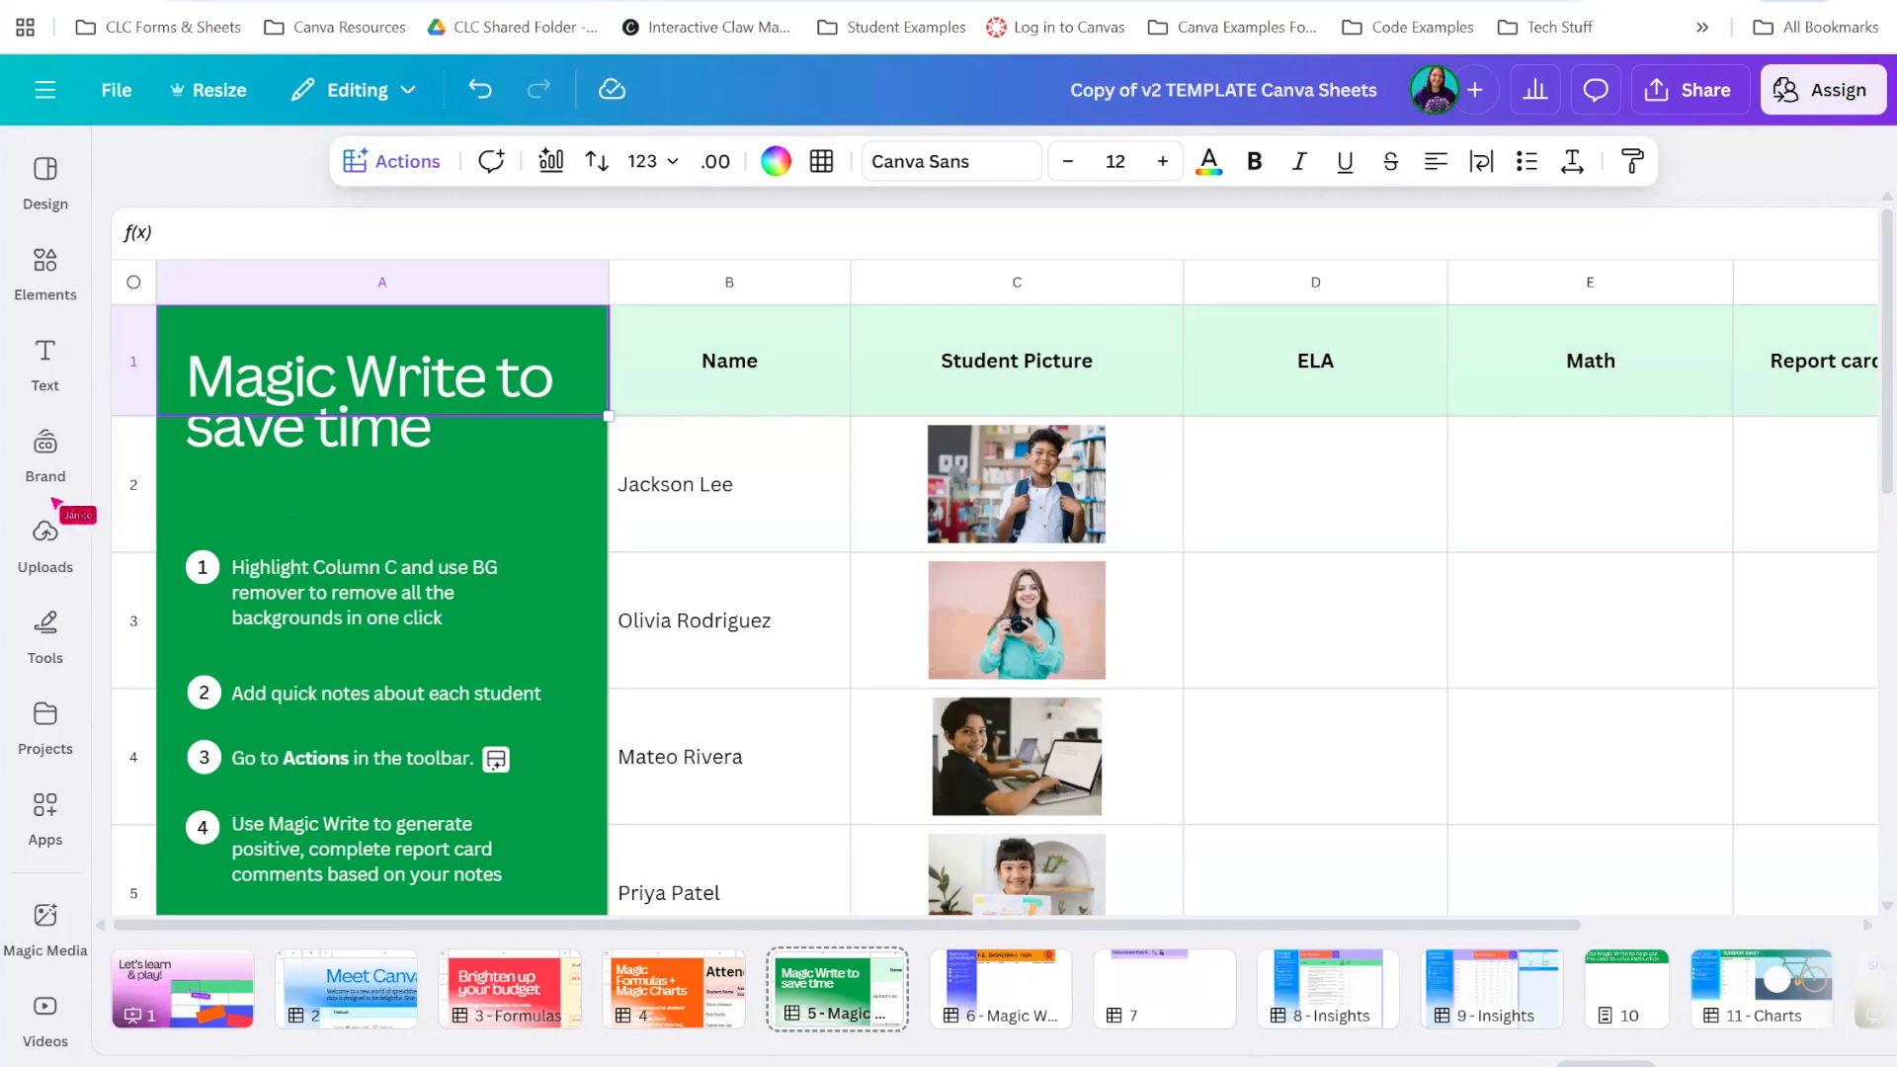
# Remove the backgrounds from all student pictures in column C at once with BG Remover
pyautogui.click(48, 277)
pyautogui.click(1020, 281)
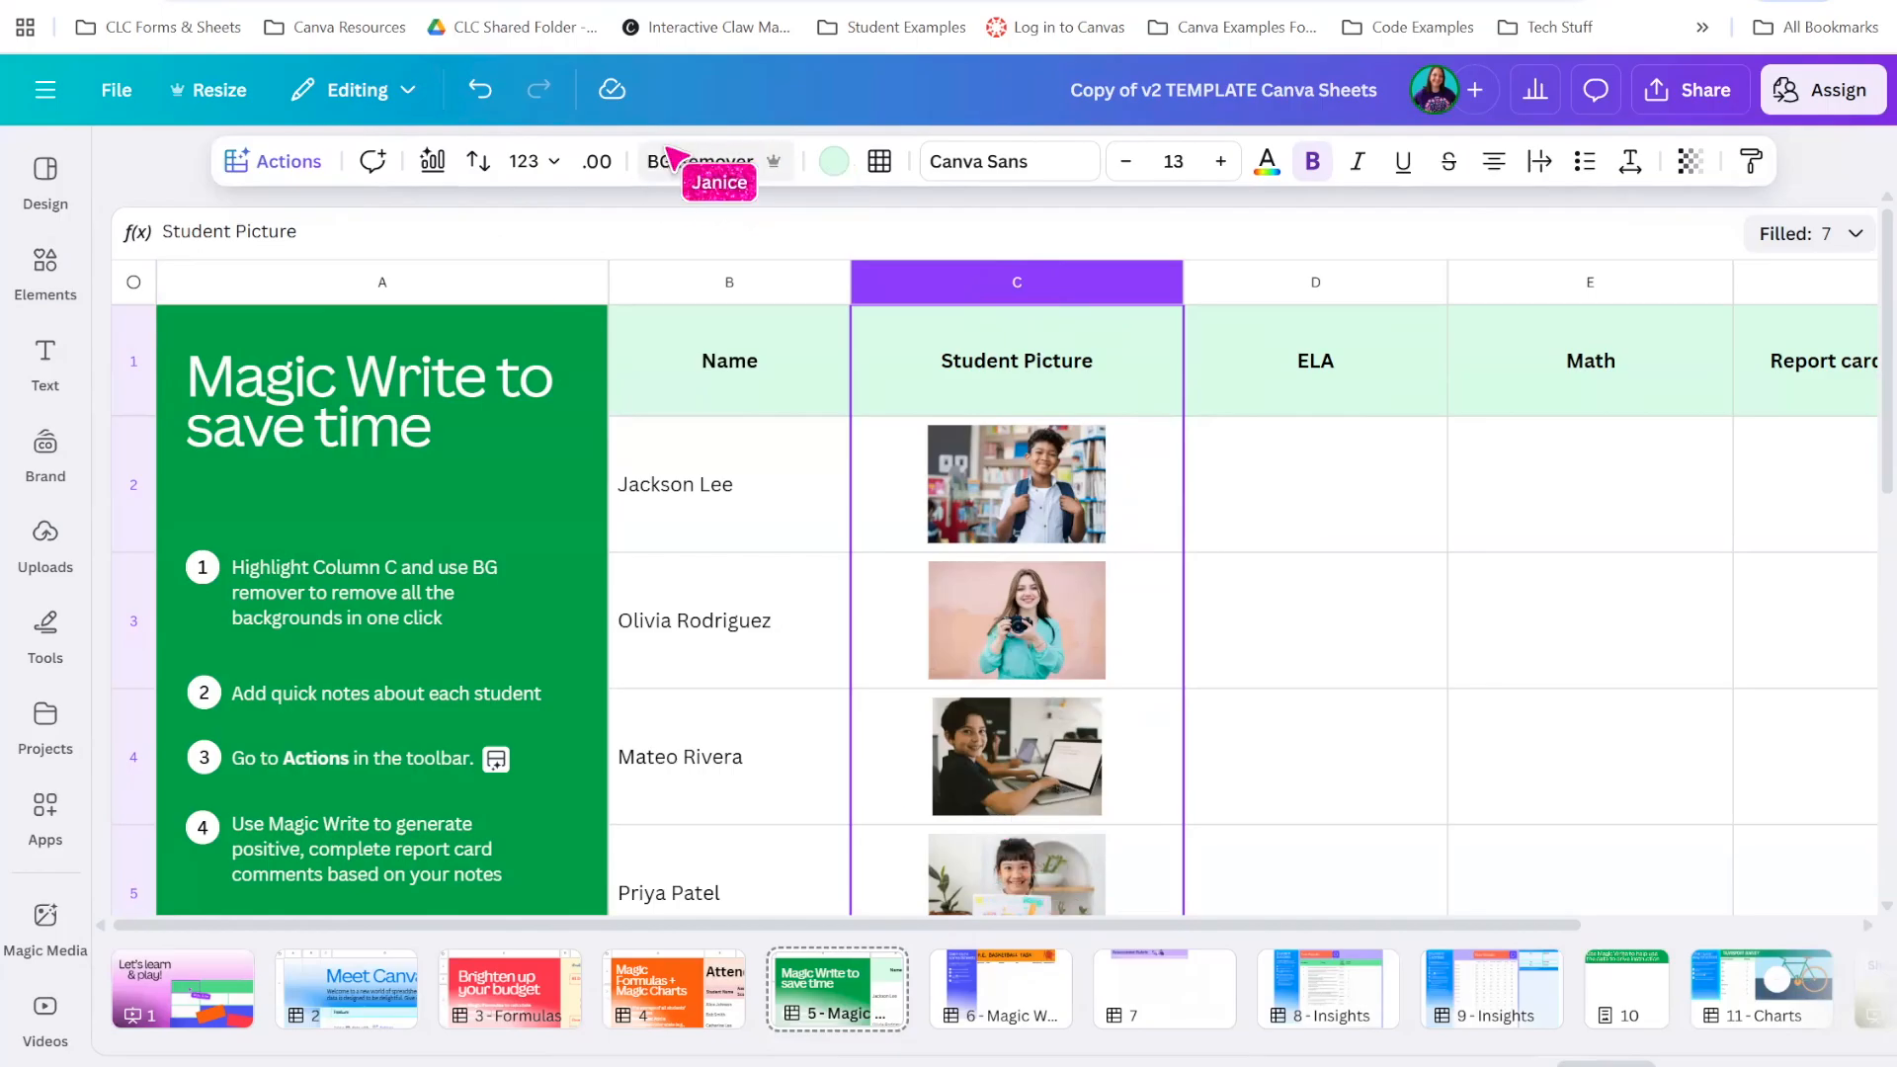
pyautogui.click(720, 168)
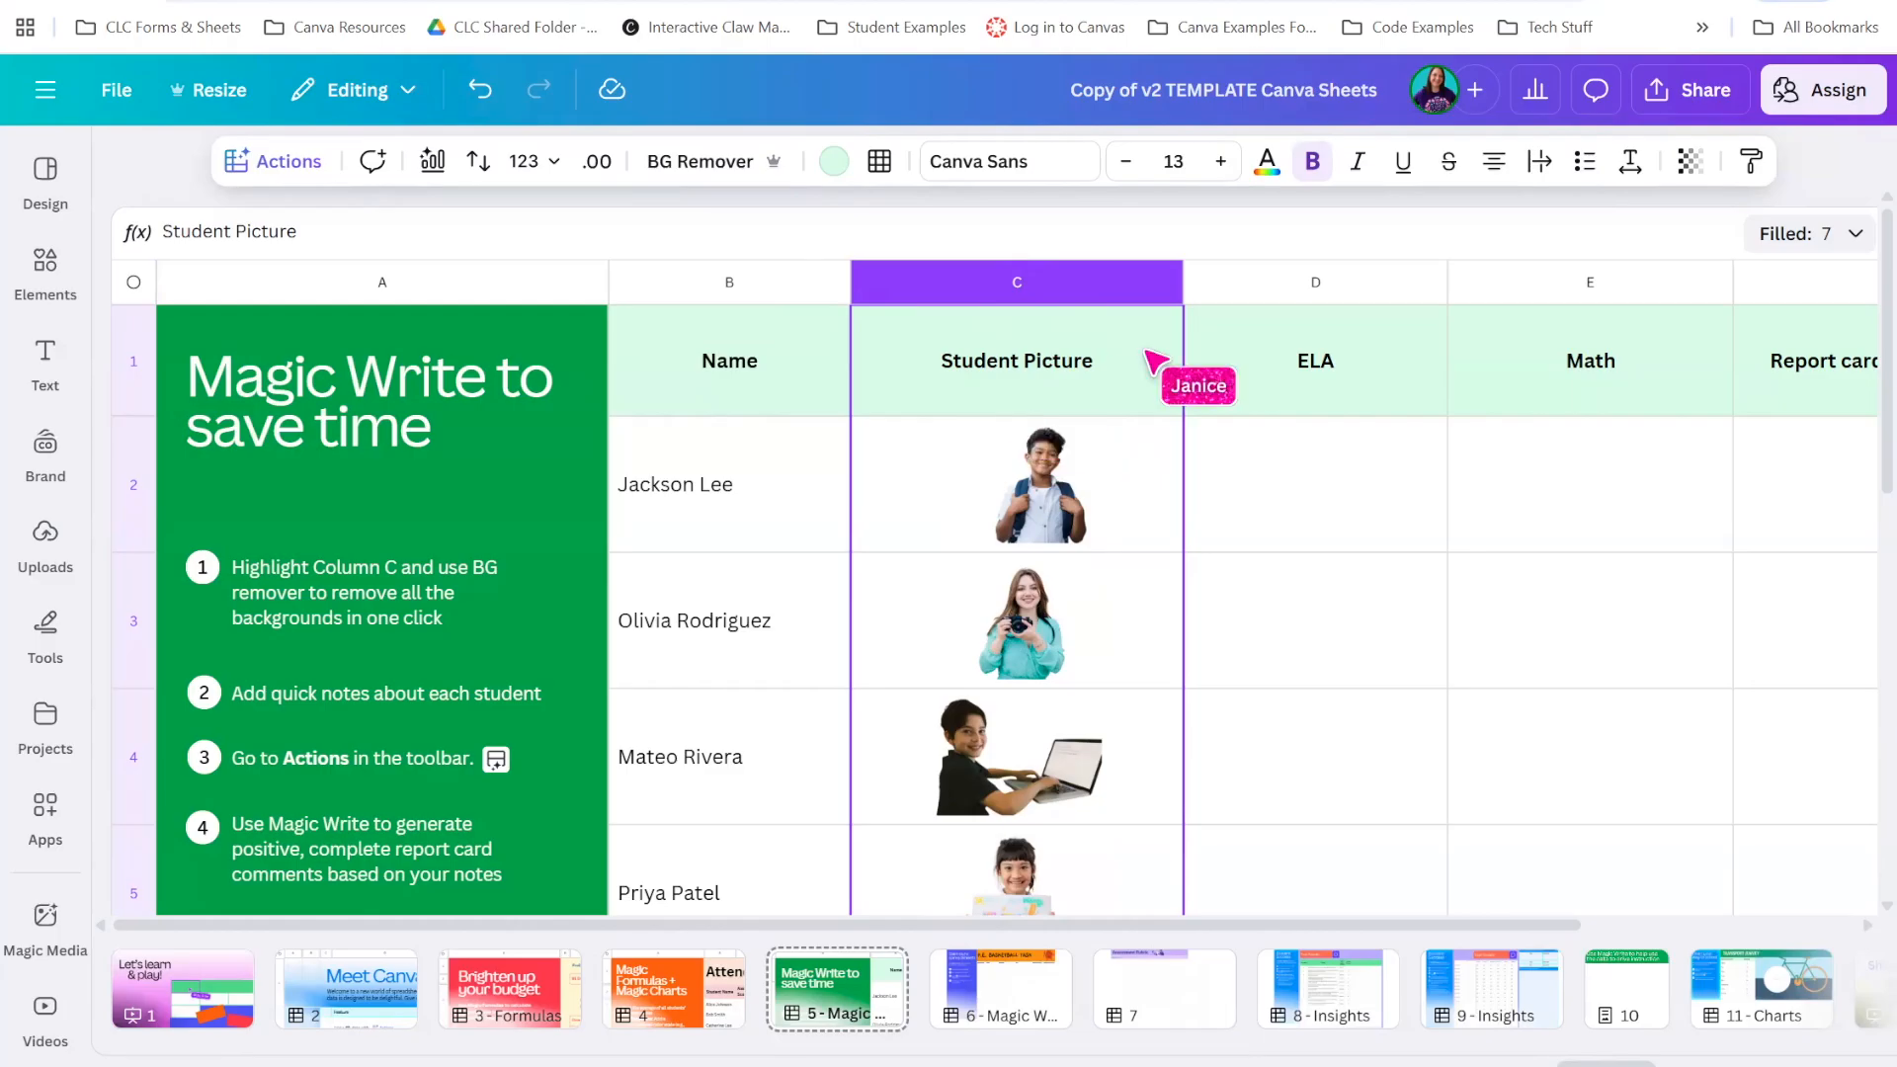
# In row 2, enter the ELA note "improving in fluency" and the Math note "struggling with math facts"
pyautogui.hscroll(2, 1180, 932)
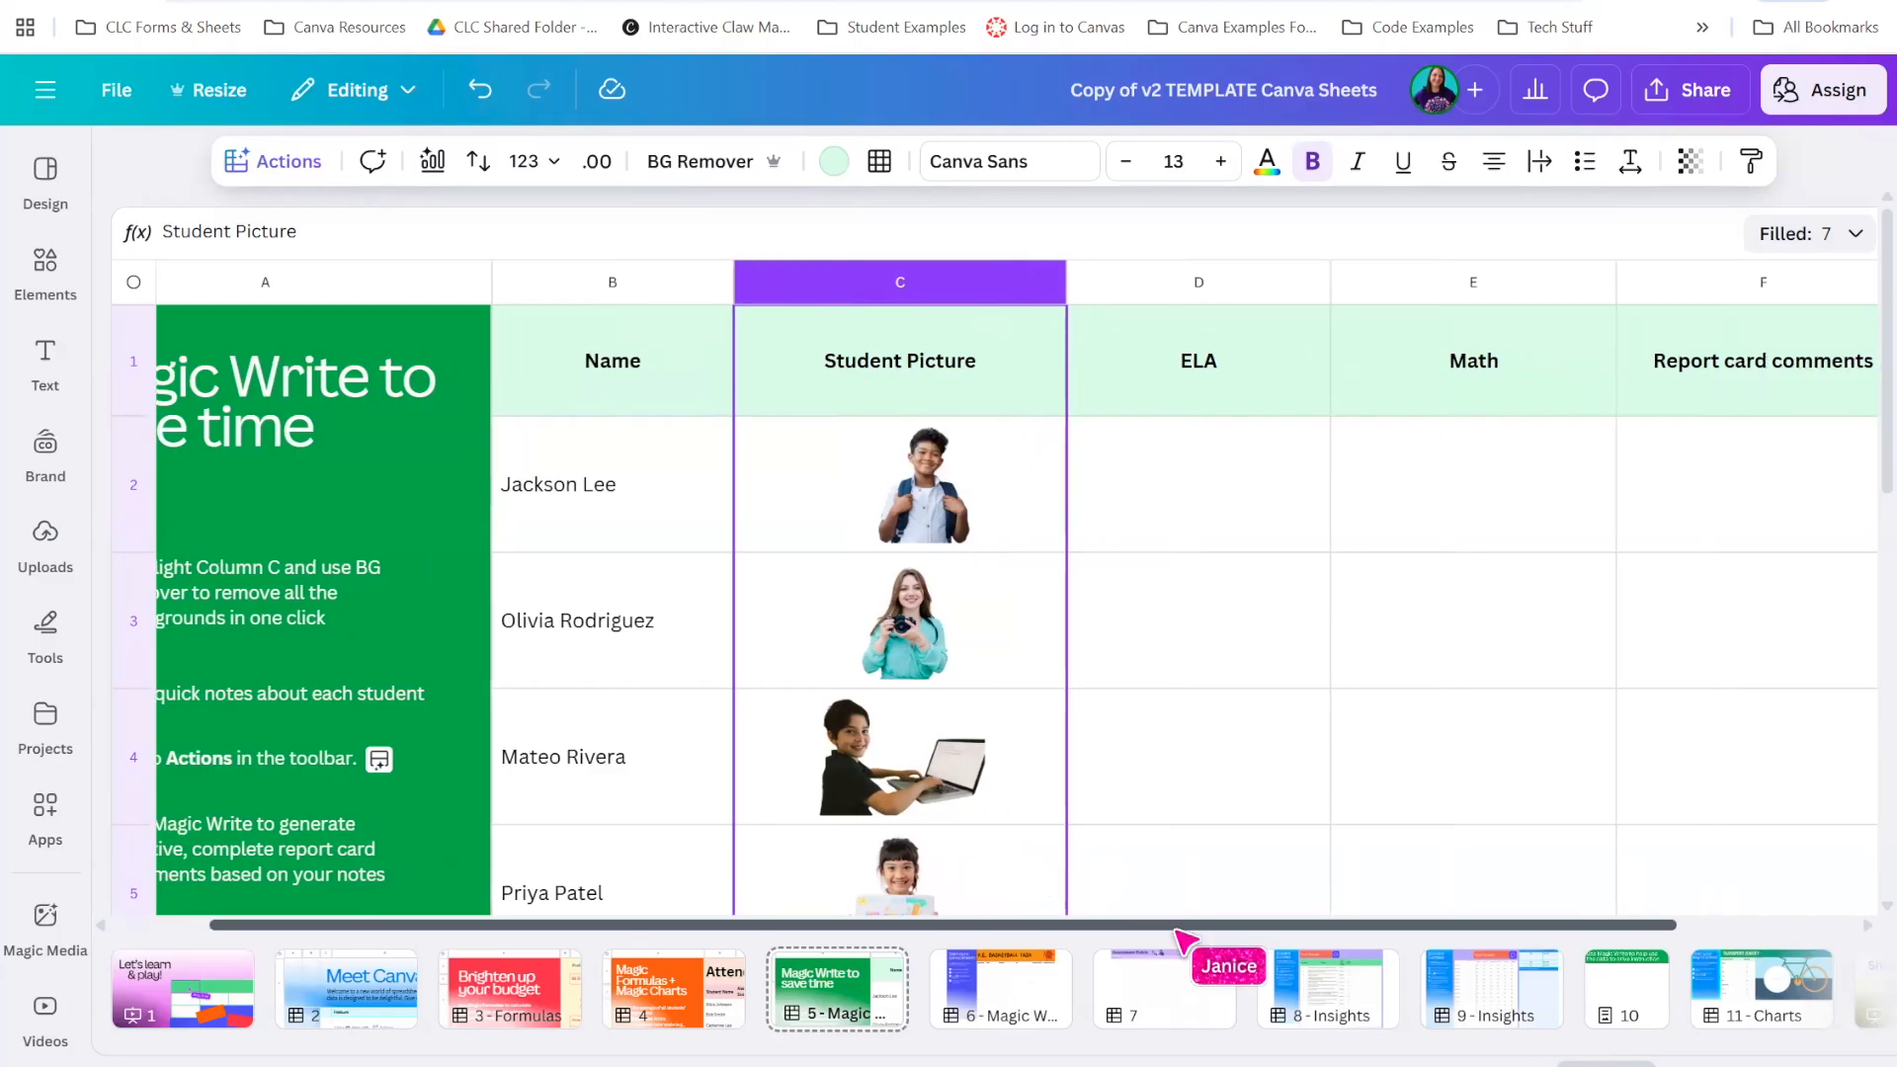
pyautogui.hscroll(1, 1210, 932)
pyautogui.hscroll(-1, 1208, 932)
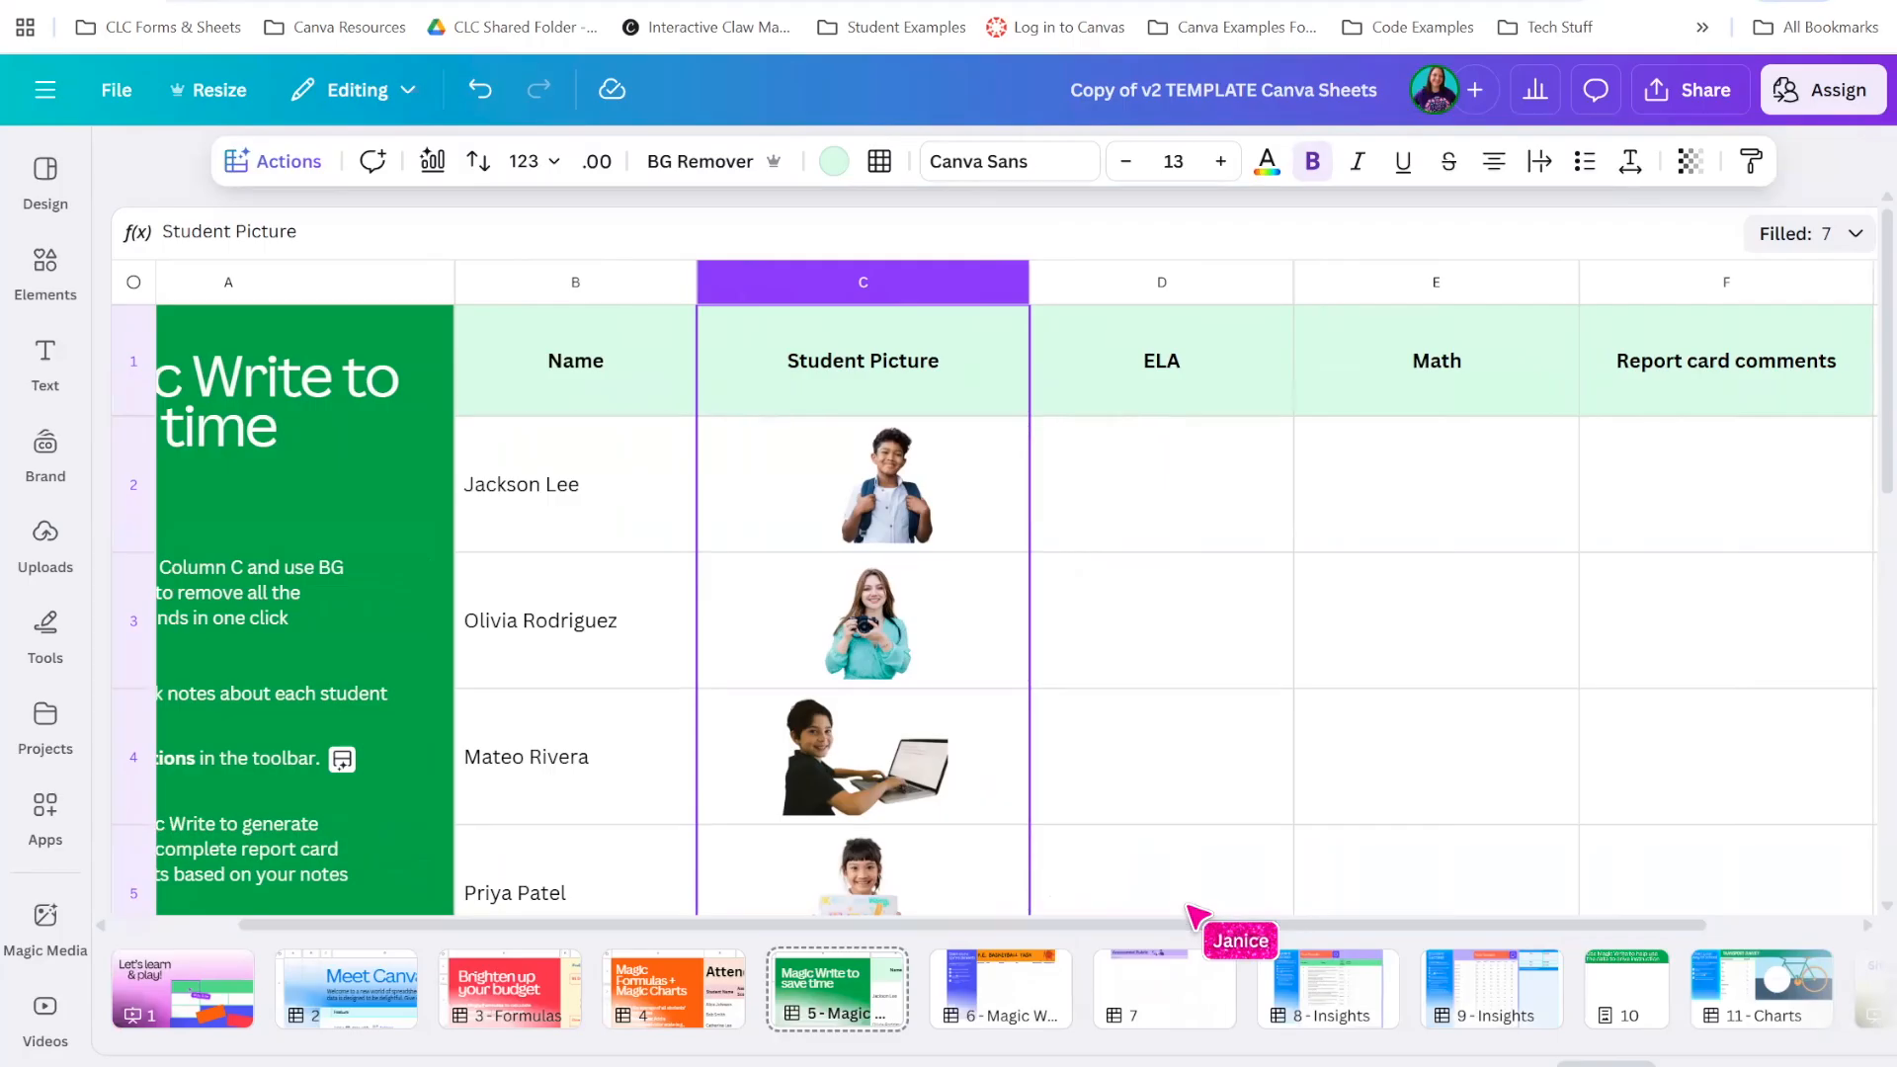
pyautogui.click(1169, 514)
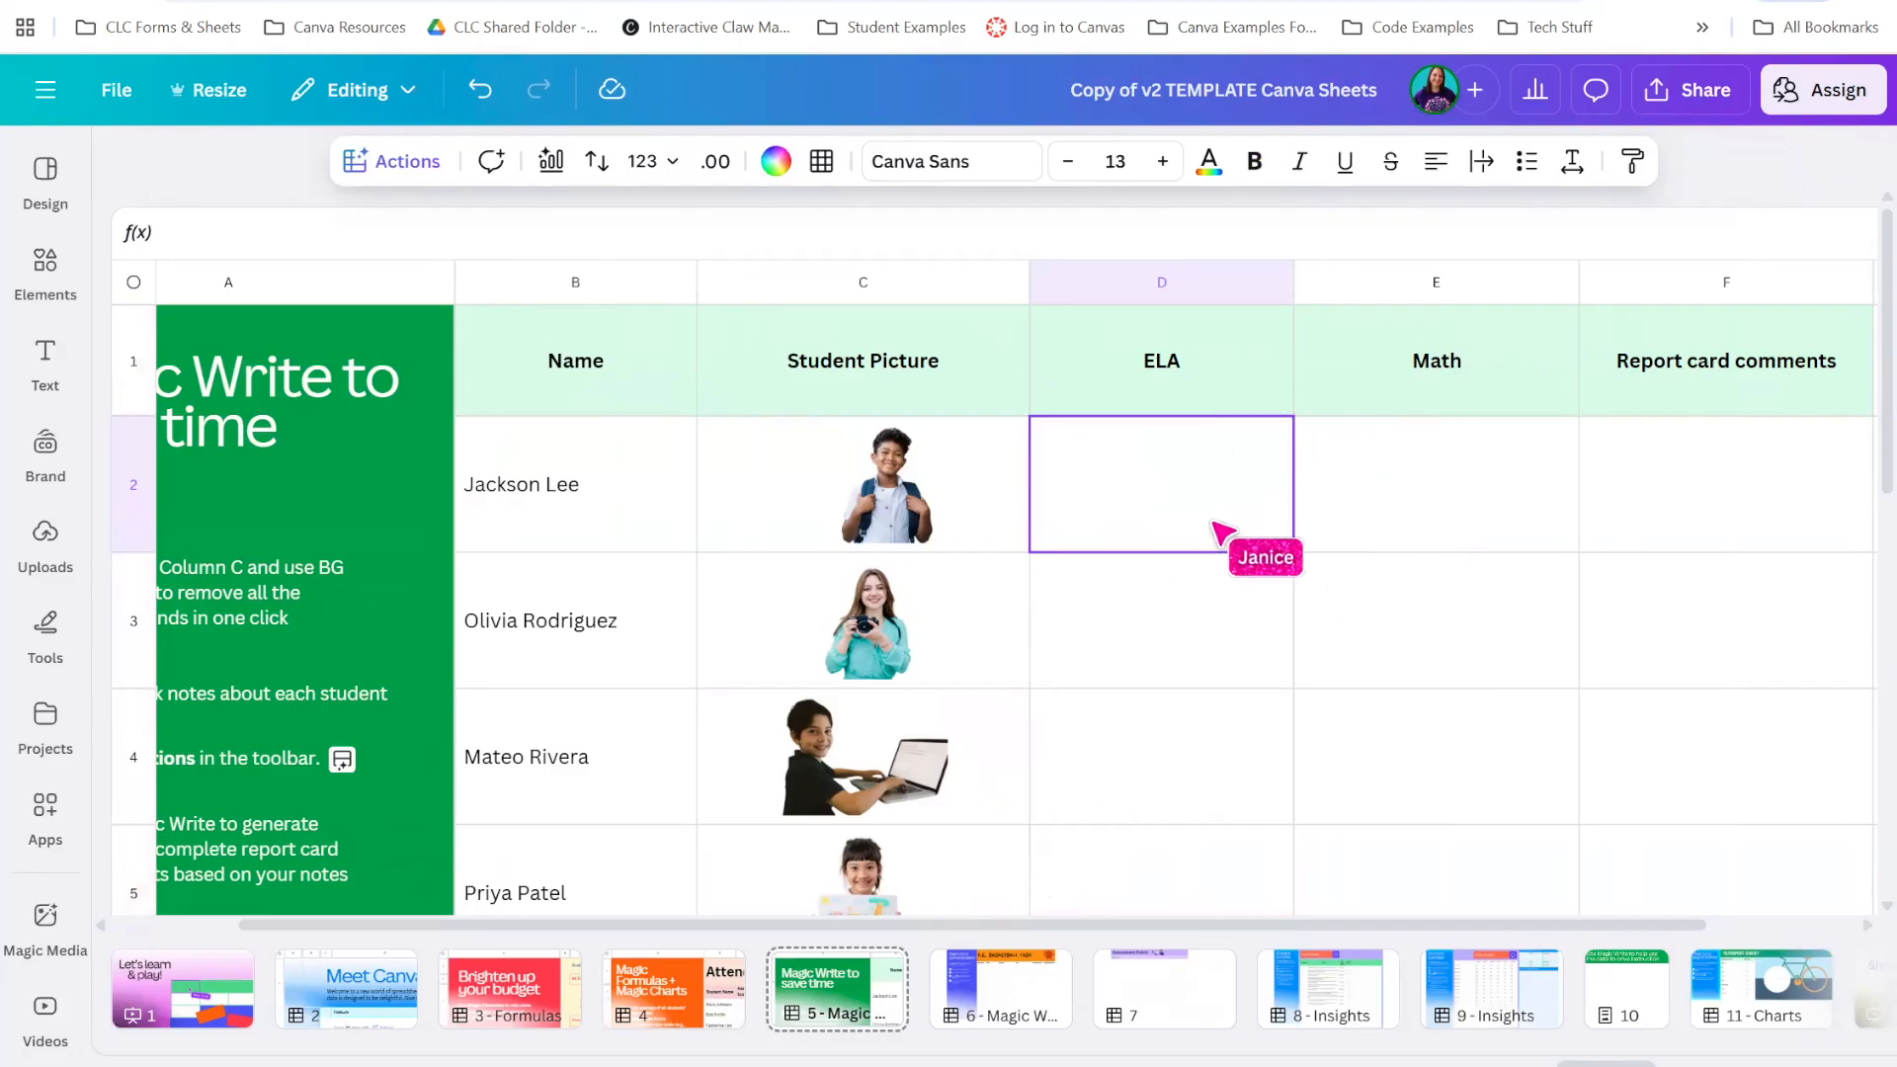
pyautogui.click(1424, 530)
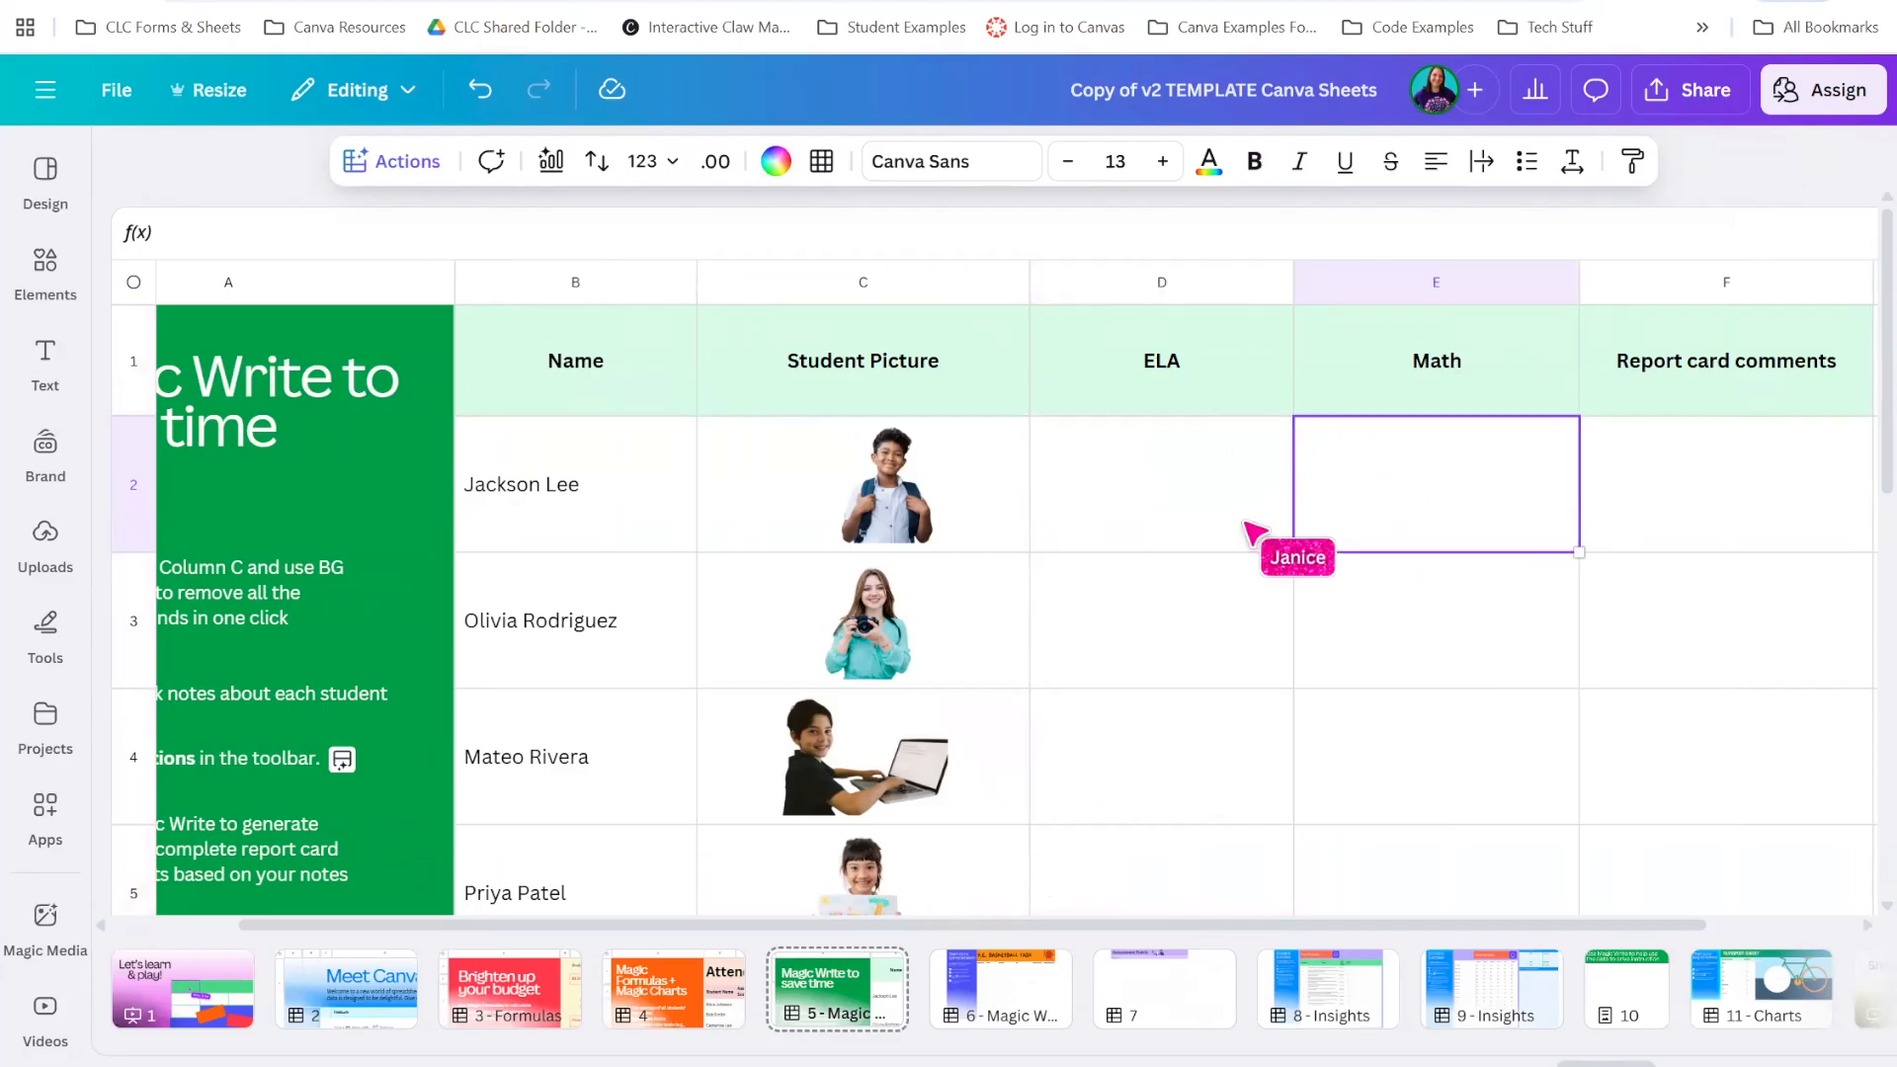
pyautogui.click(1248, 529)
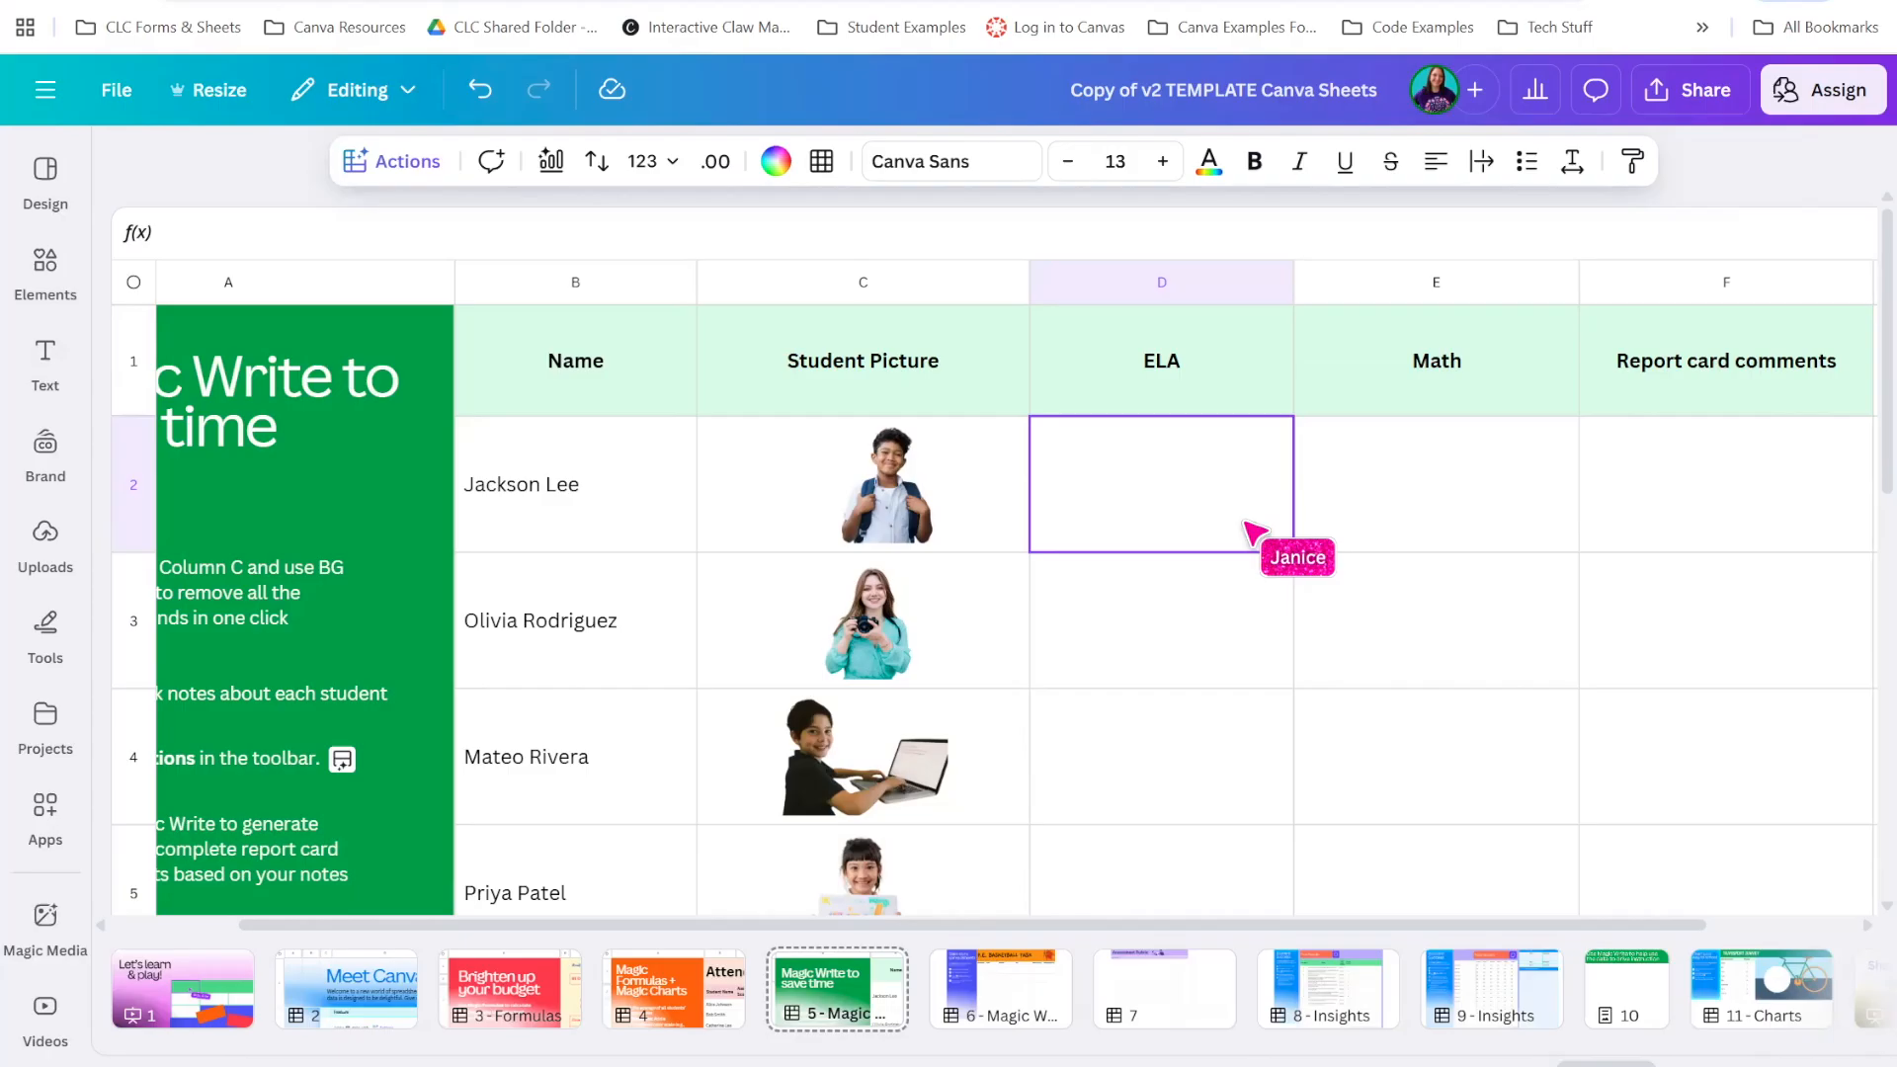
pyautogui.write('improving in fluency')
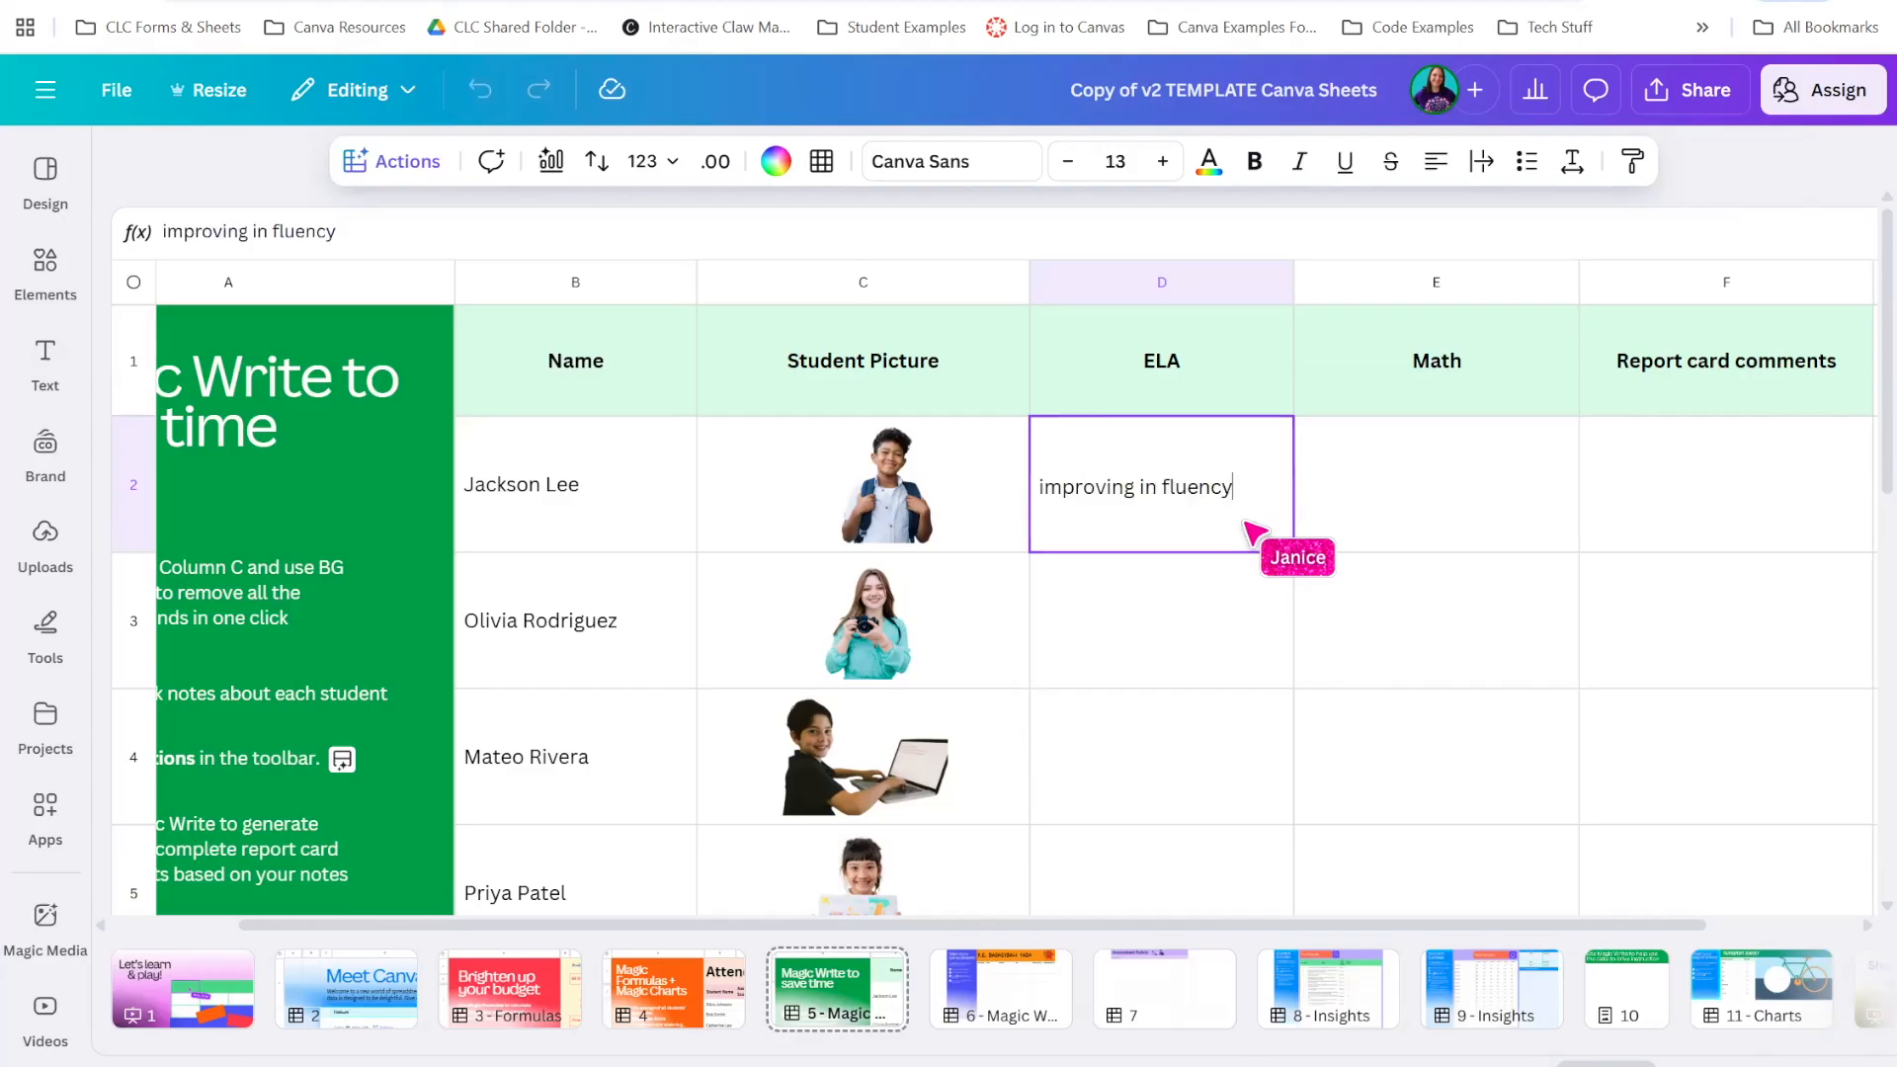
pyautogui.press('Tab')
pyautogui.write('struggling with math facts')
pyautogui.press('Return')
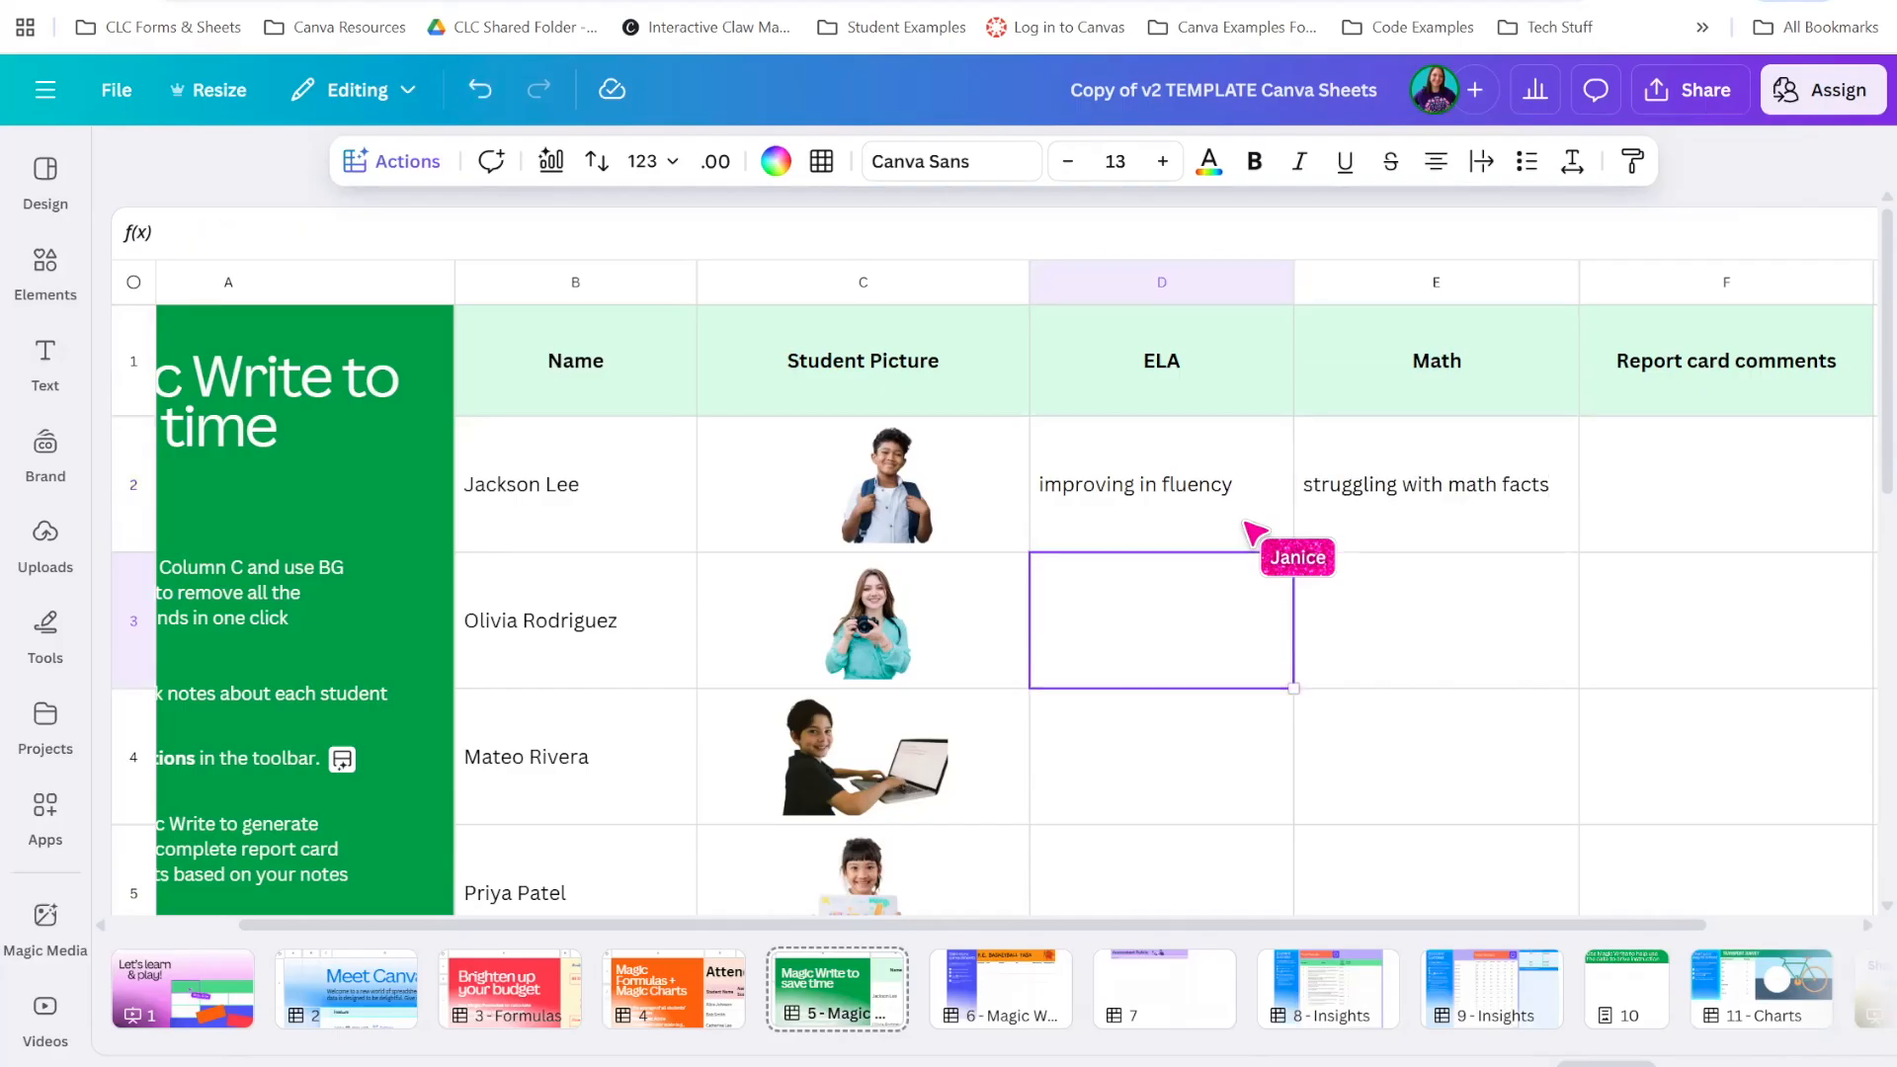
# Enter ELA and Math notes: row 3 "reading above grade level", "mastered dividing fractions"; row 4 "struggling with fluency", "struggling with multiplication"; row 5 "doing great" twice
pyautogui.write('reading ab')
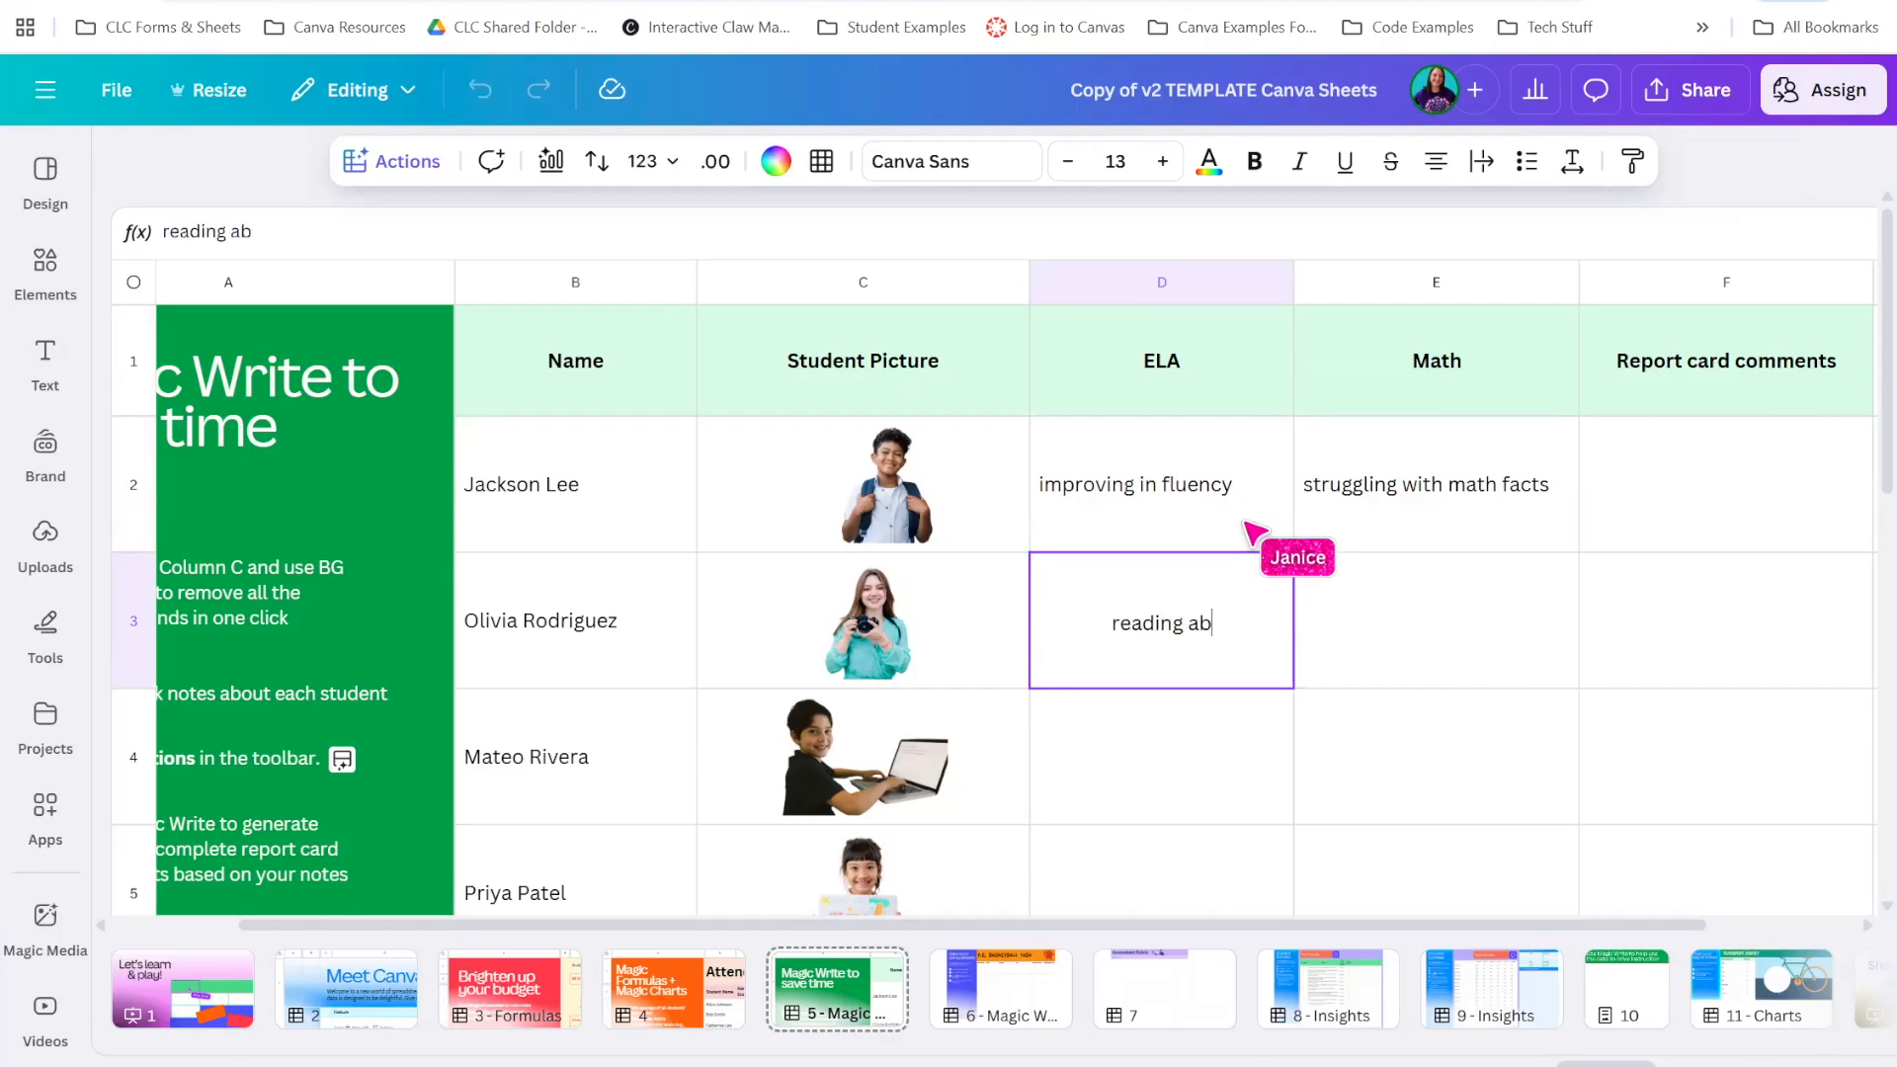
pyautogui.write('ove grade level')
pyautogui.press('Tab')
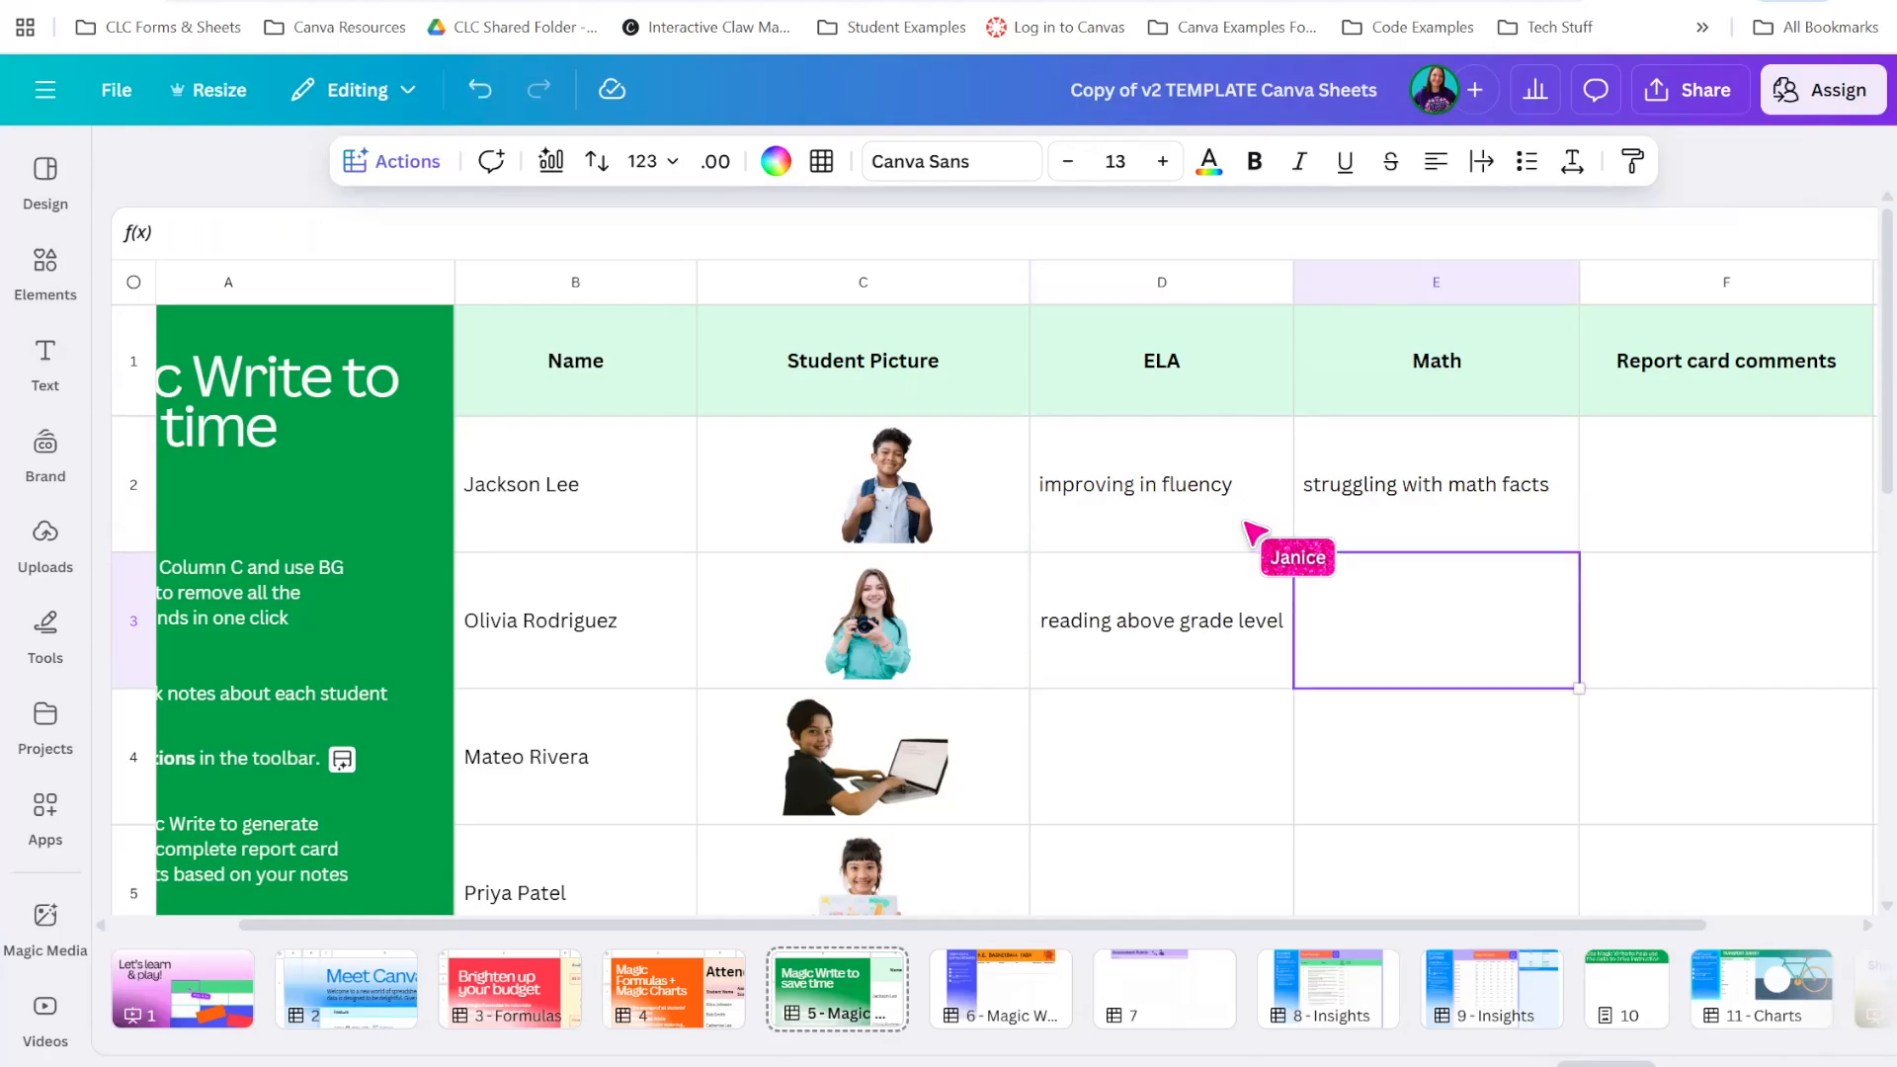
pyautogui.write('mastered dividing fra')
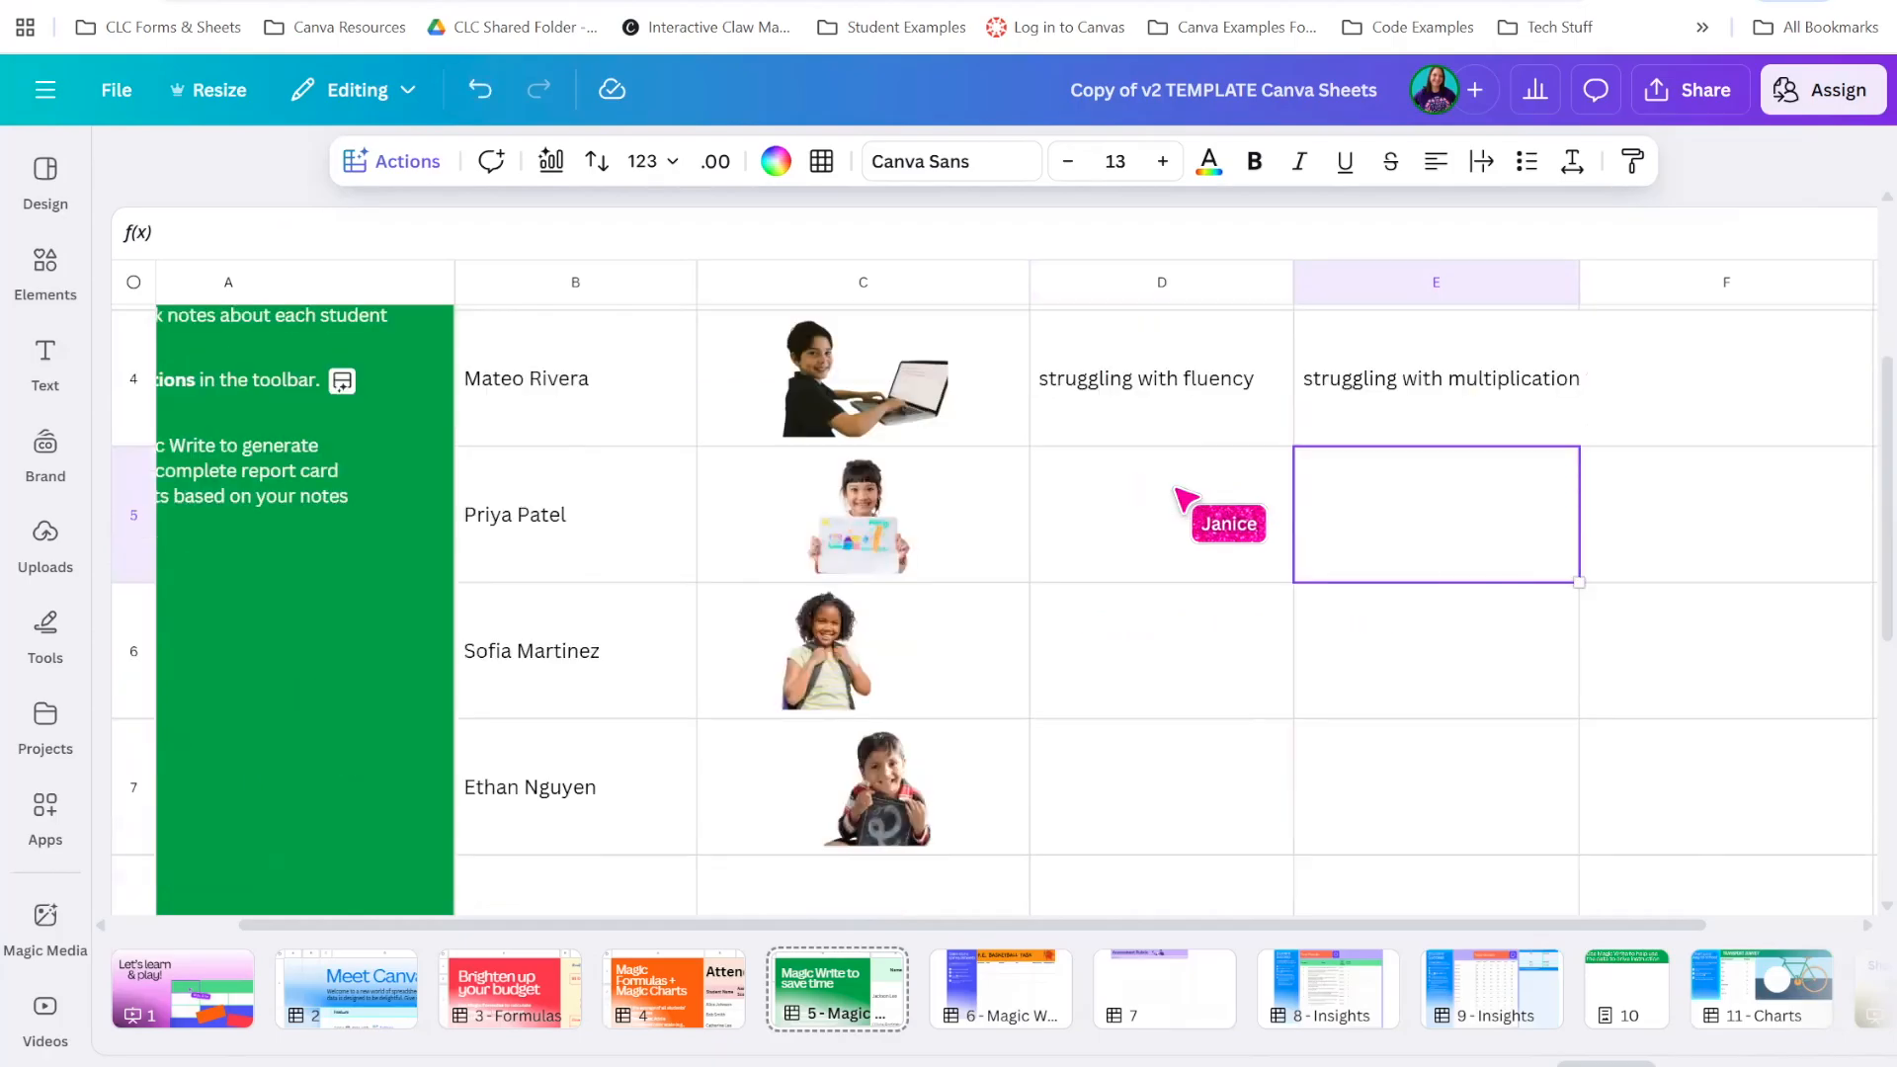
pyautogui.click(1178, 492)
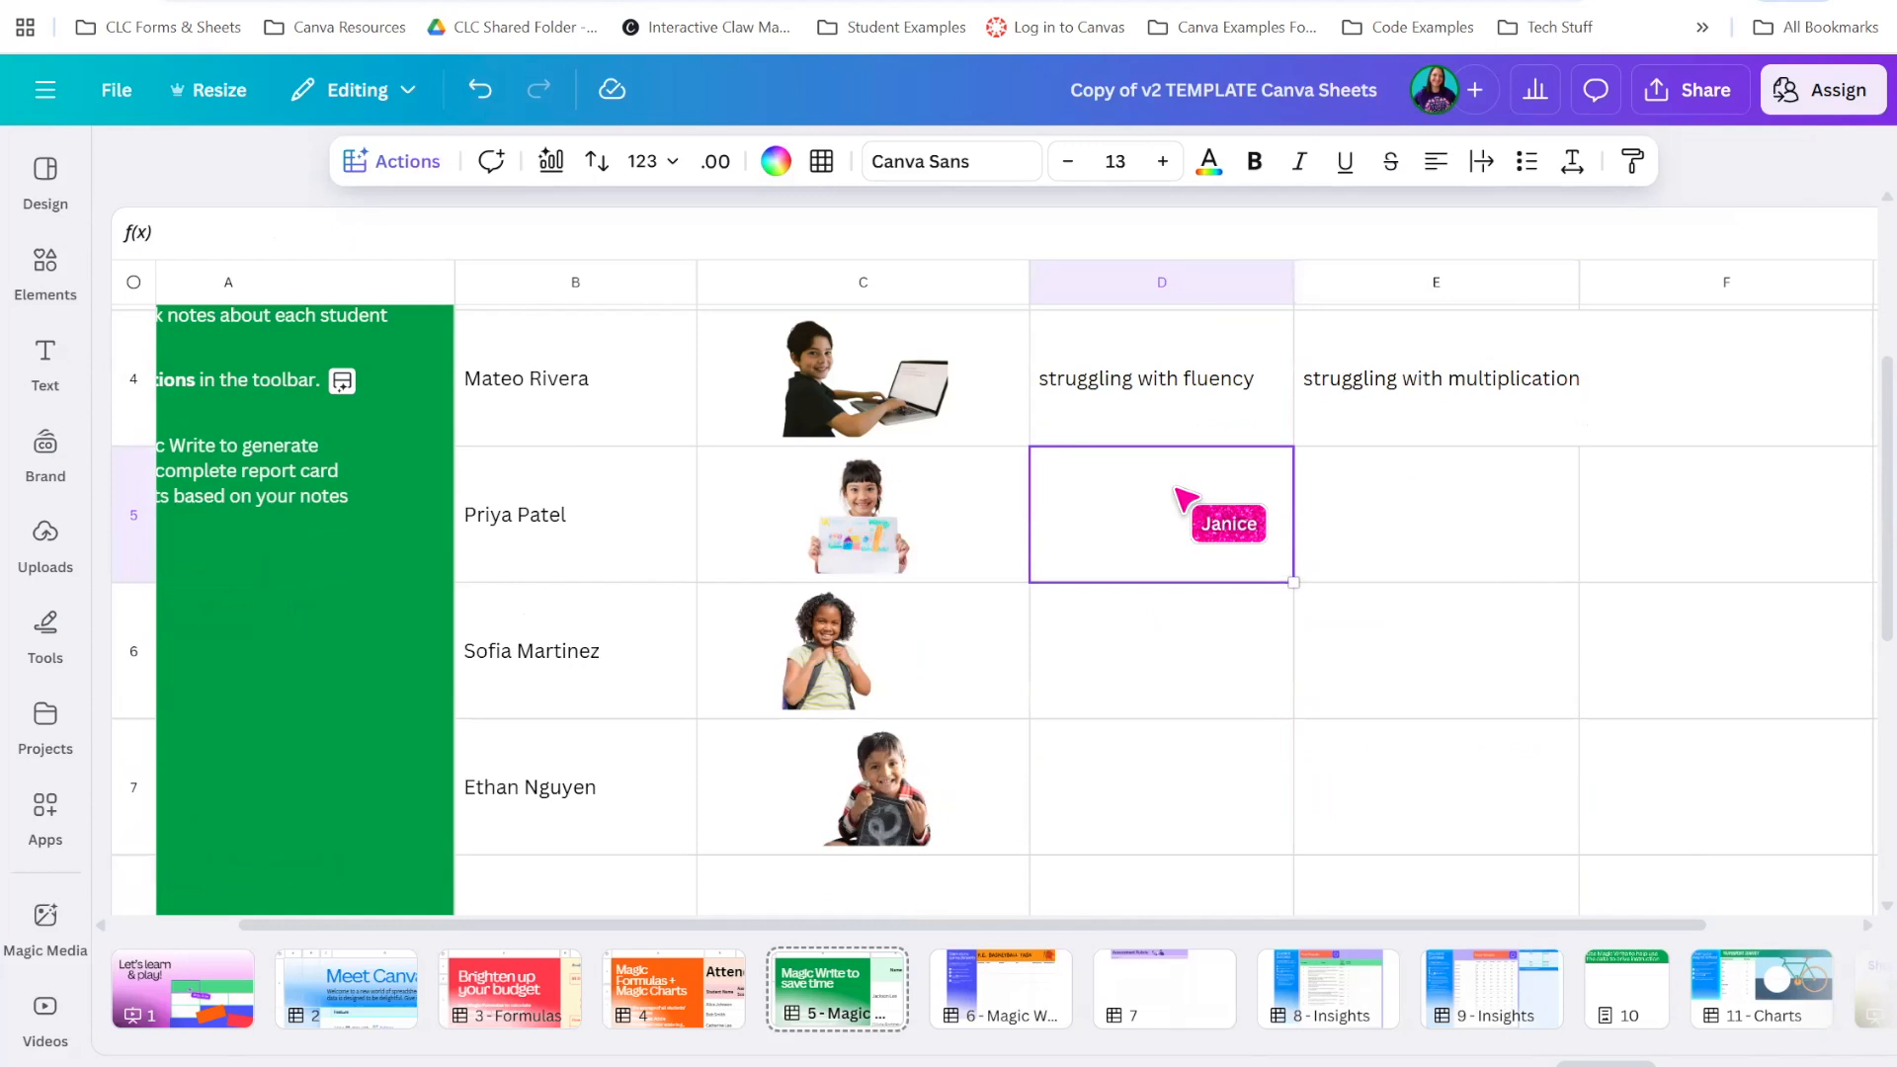
pyautogui.write('doing great')
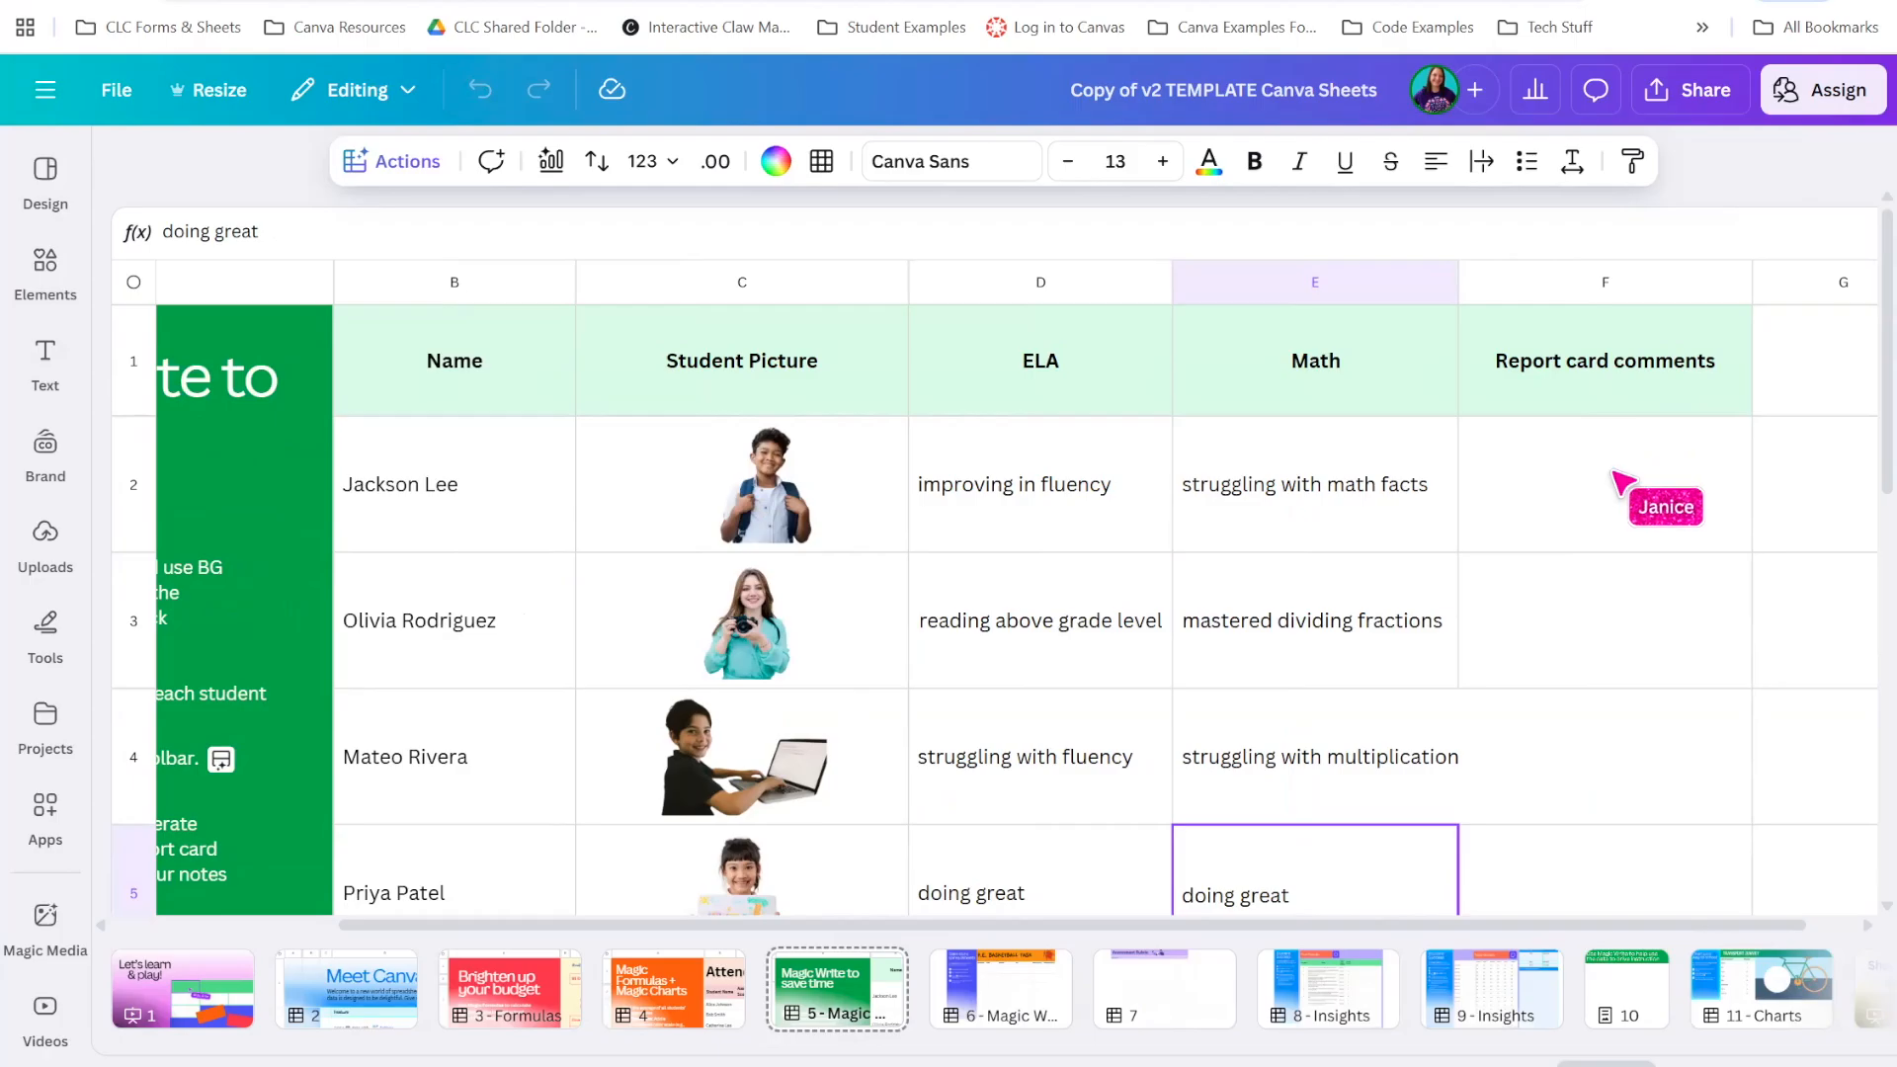
# Generate report card comments for F2:F5 with Magic Write using the prompt "2 complete sentences with a positive tone" and insert them
pyautogui.moveTo(1606, 485); pyautogui.dragTo(1611, 894)
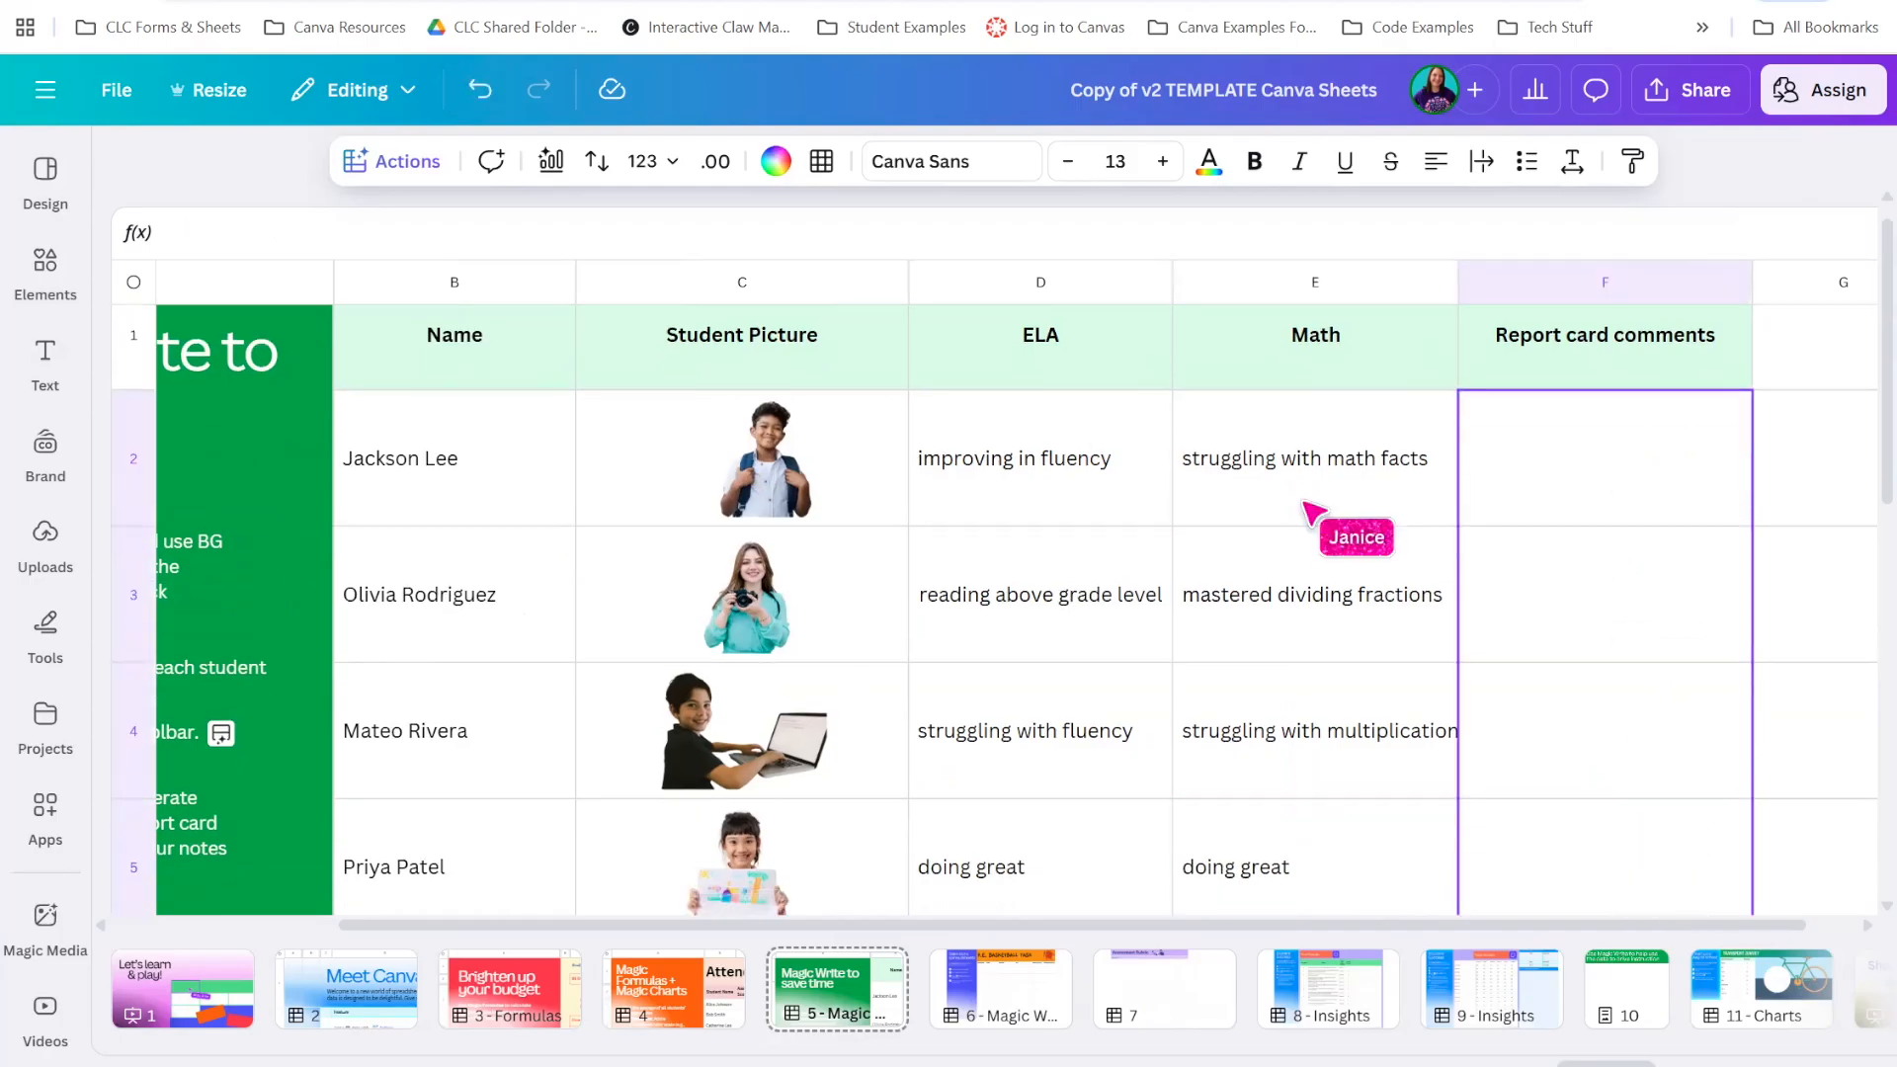
pyautogui.scroll(1, 1584, 851)
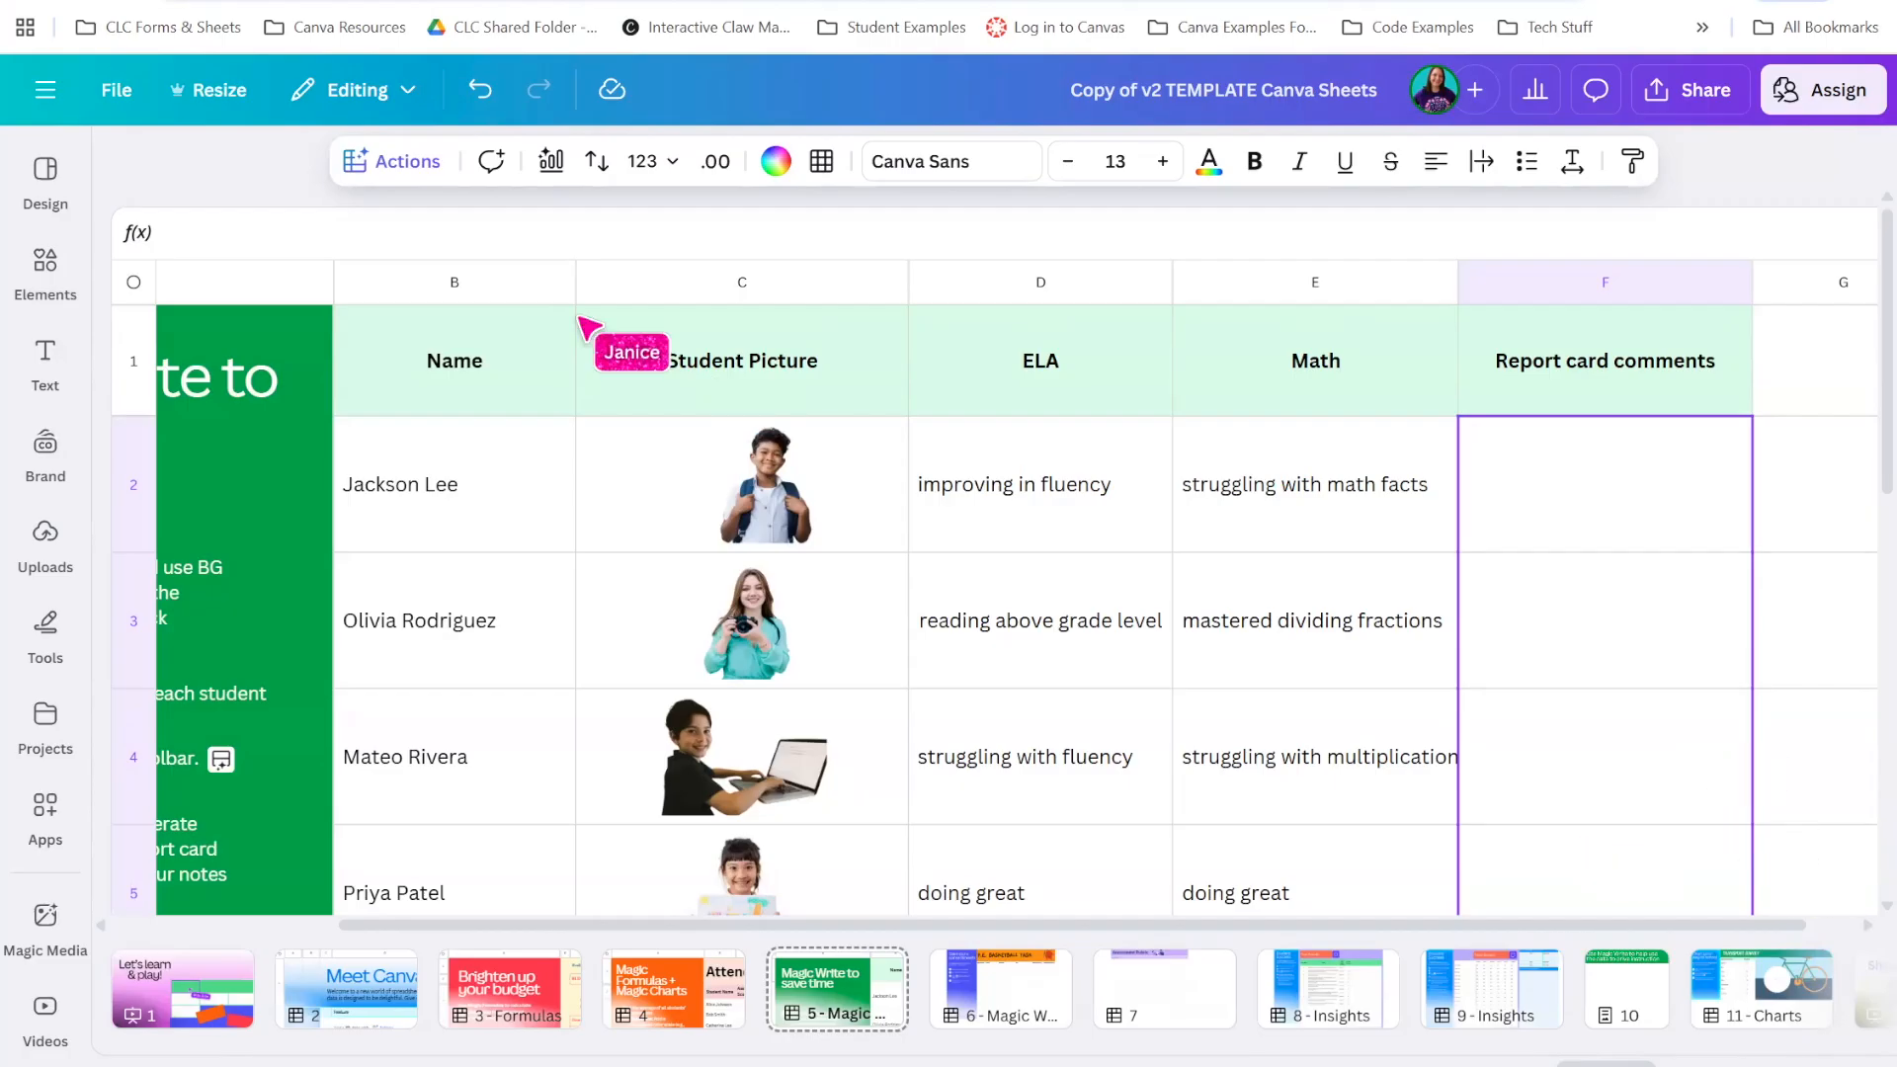
pyautogui.click(390, 161)
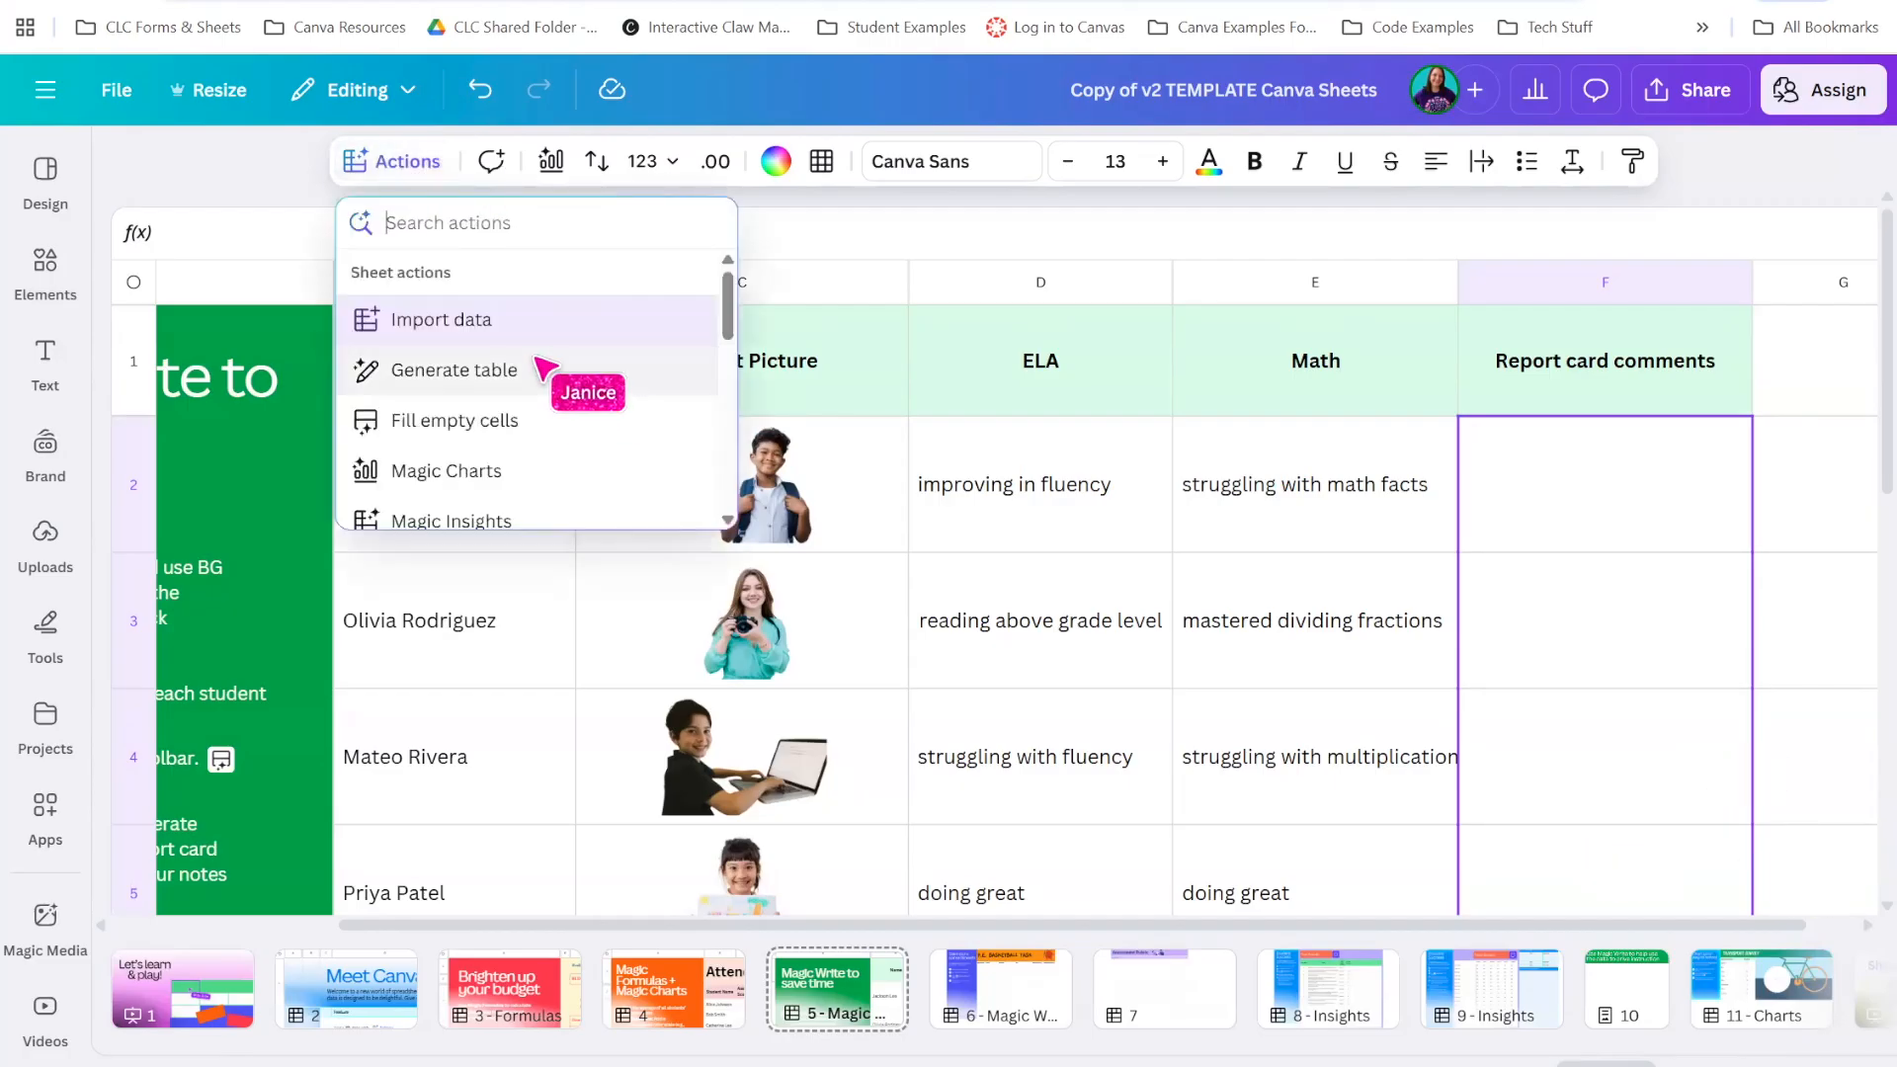
pyautogui.scroll(-3, 474, 331)
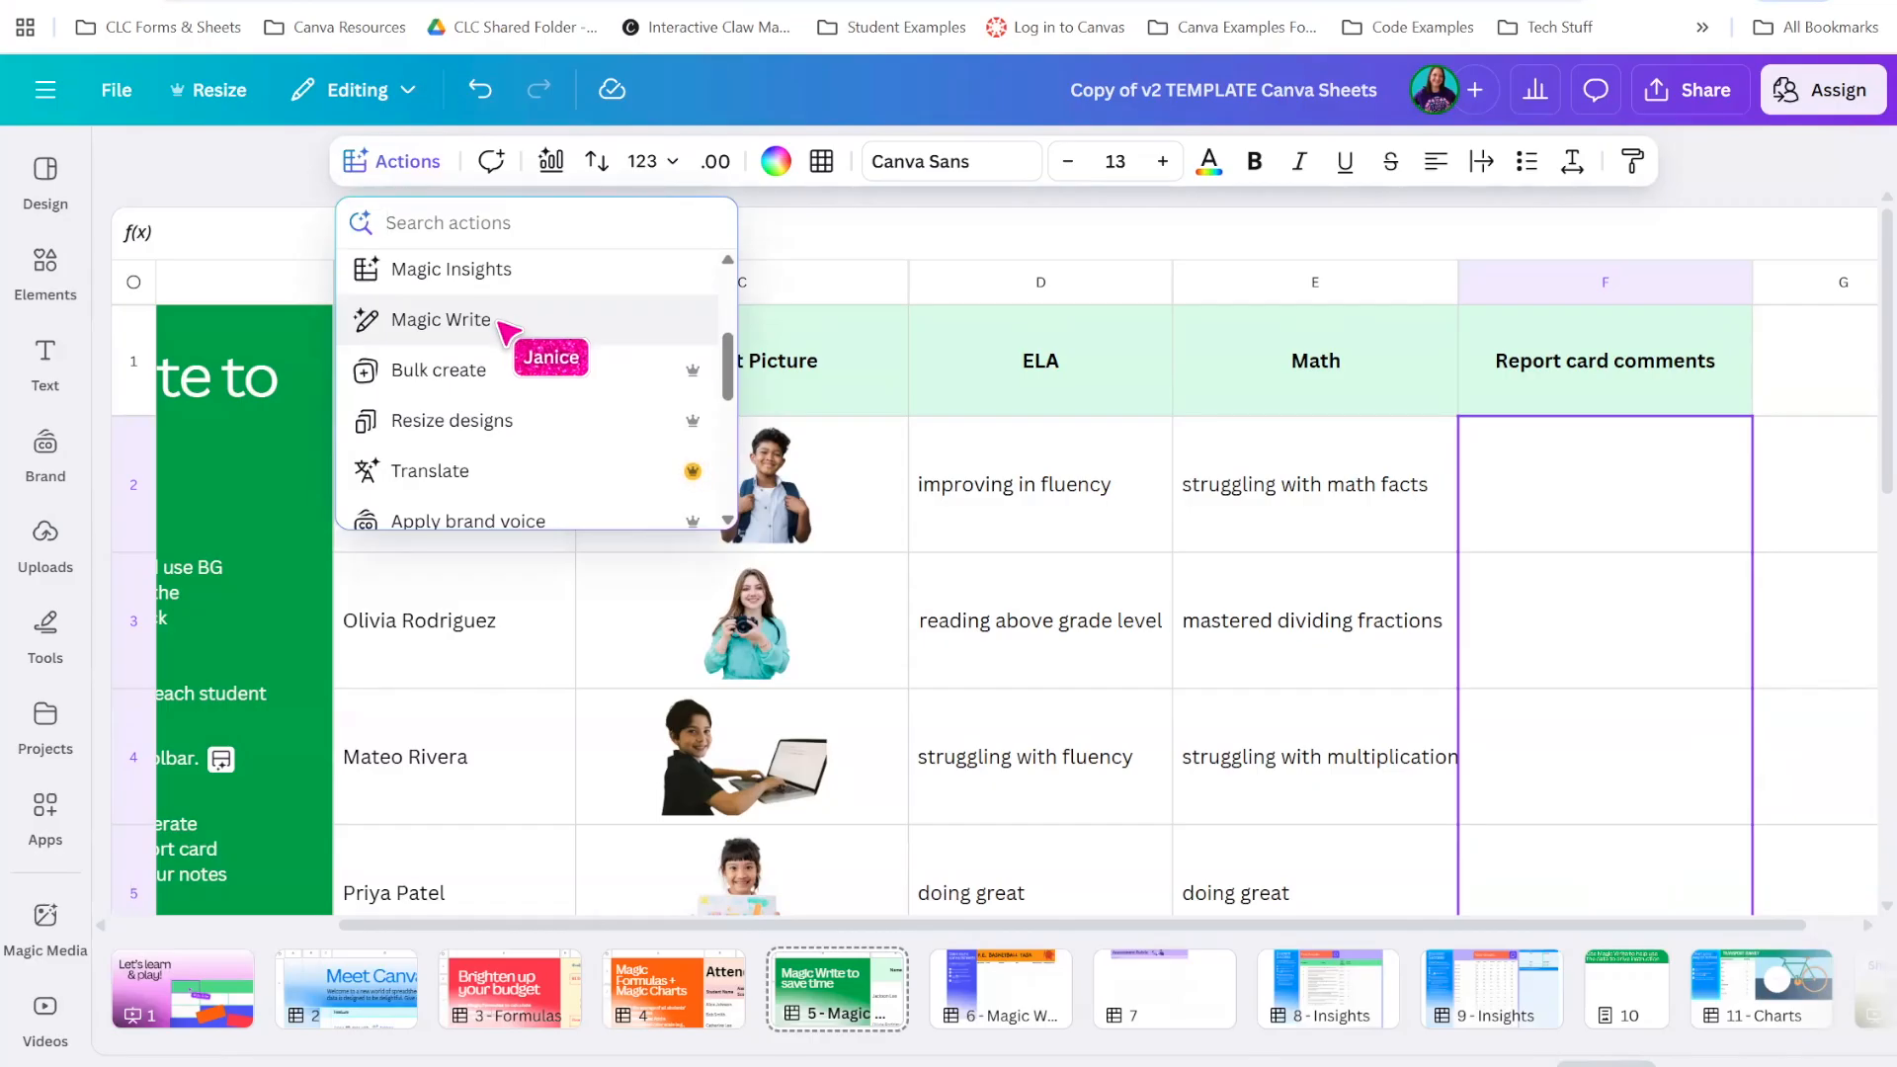
pyautogui.click(509, 322)
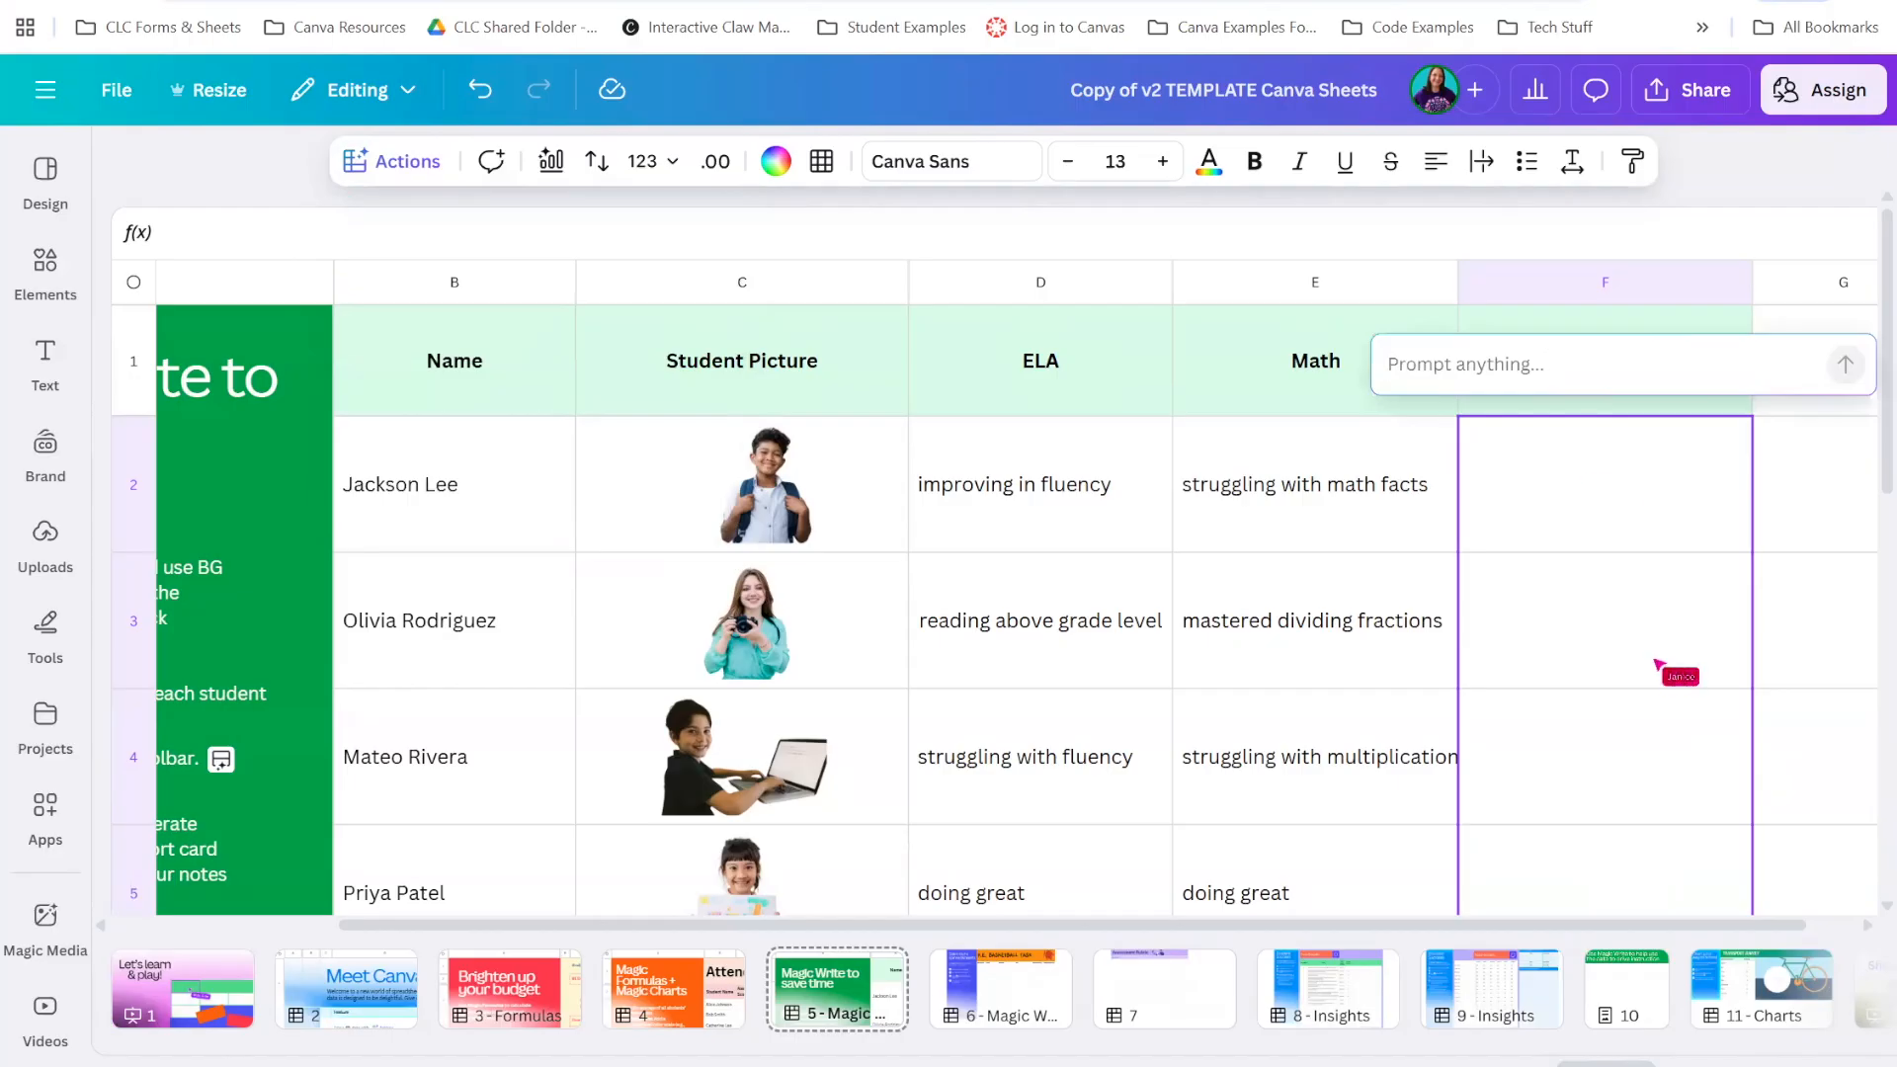
pyautogui.write('2 complete sentneces with a positive tone')
pyautogui.rightClick(1508, 363)
pyautogui.click(1581, 395)
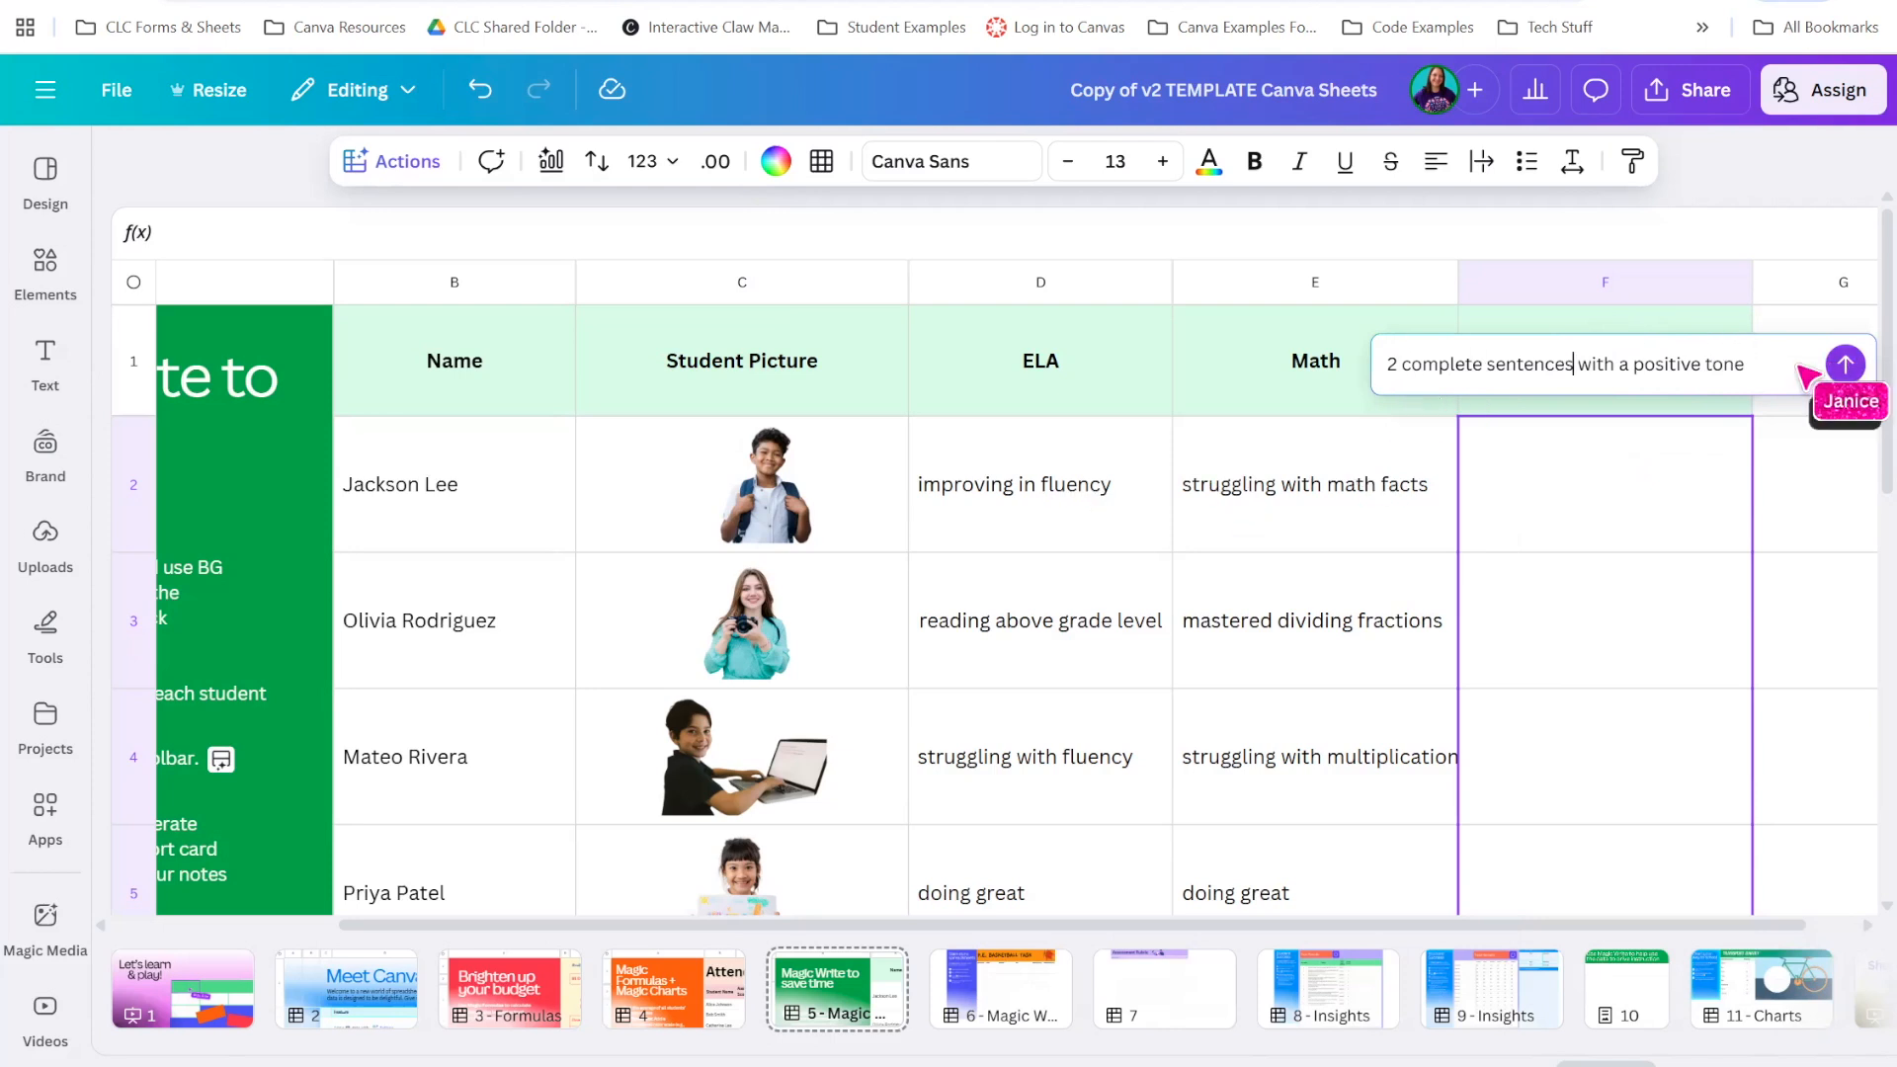
pyautogui.click(1836, 368)
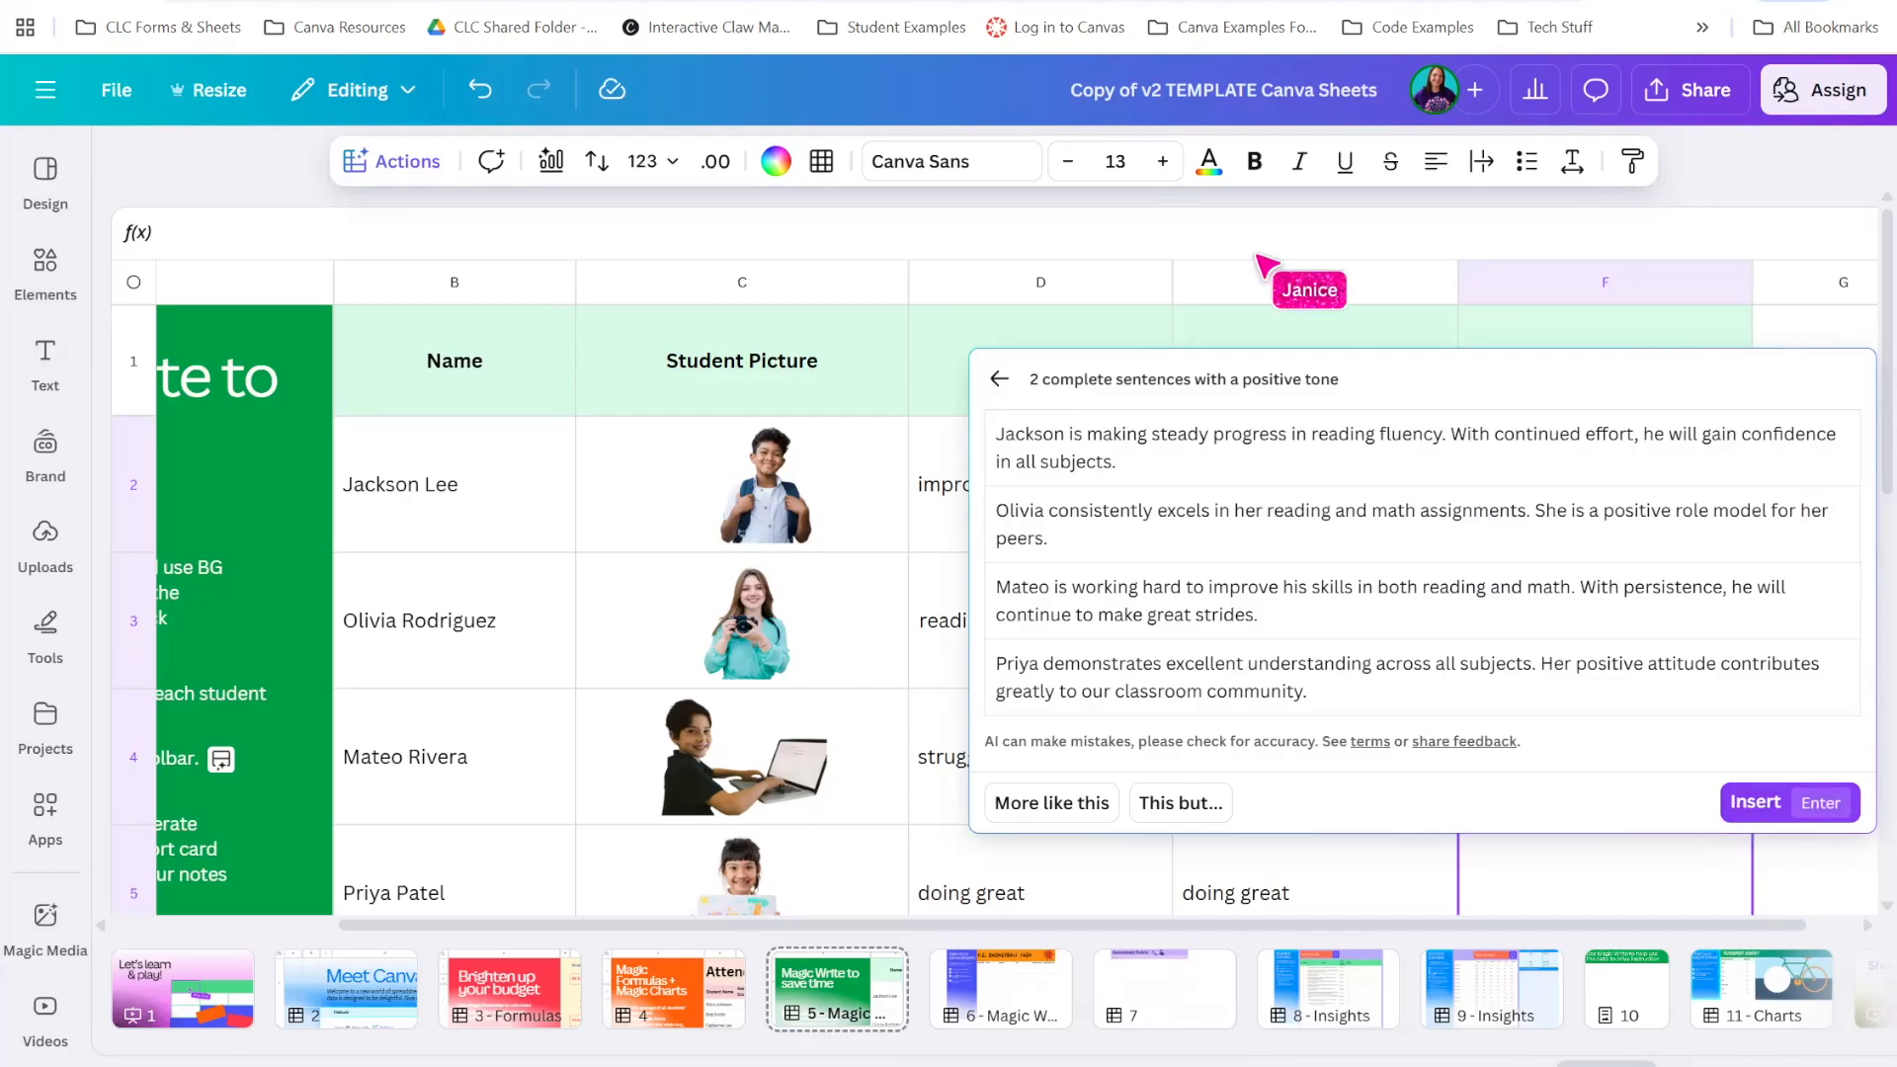
pyautogui.click(1769, 808)
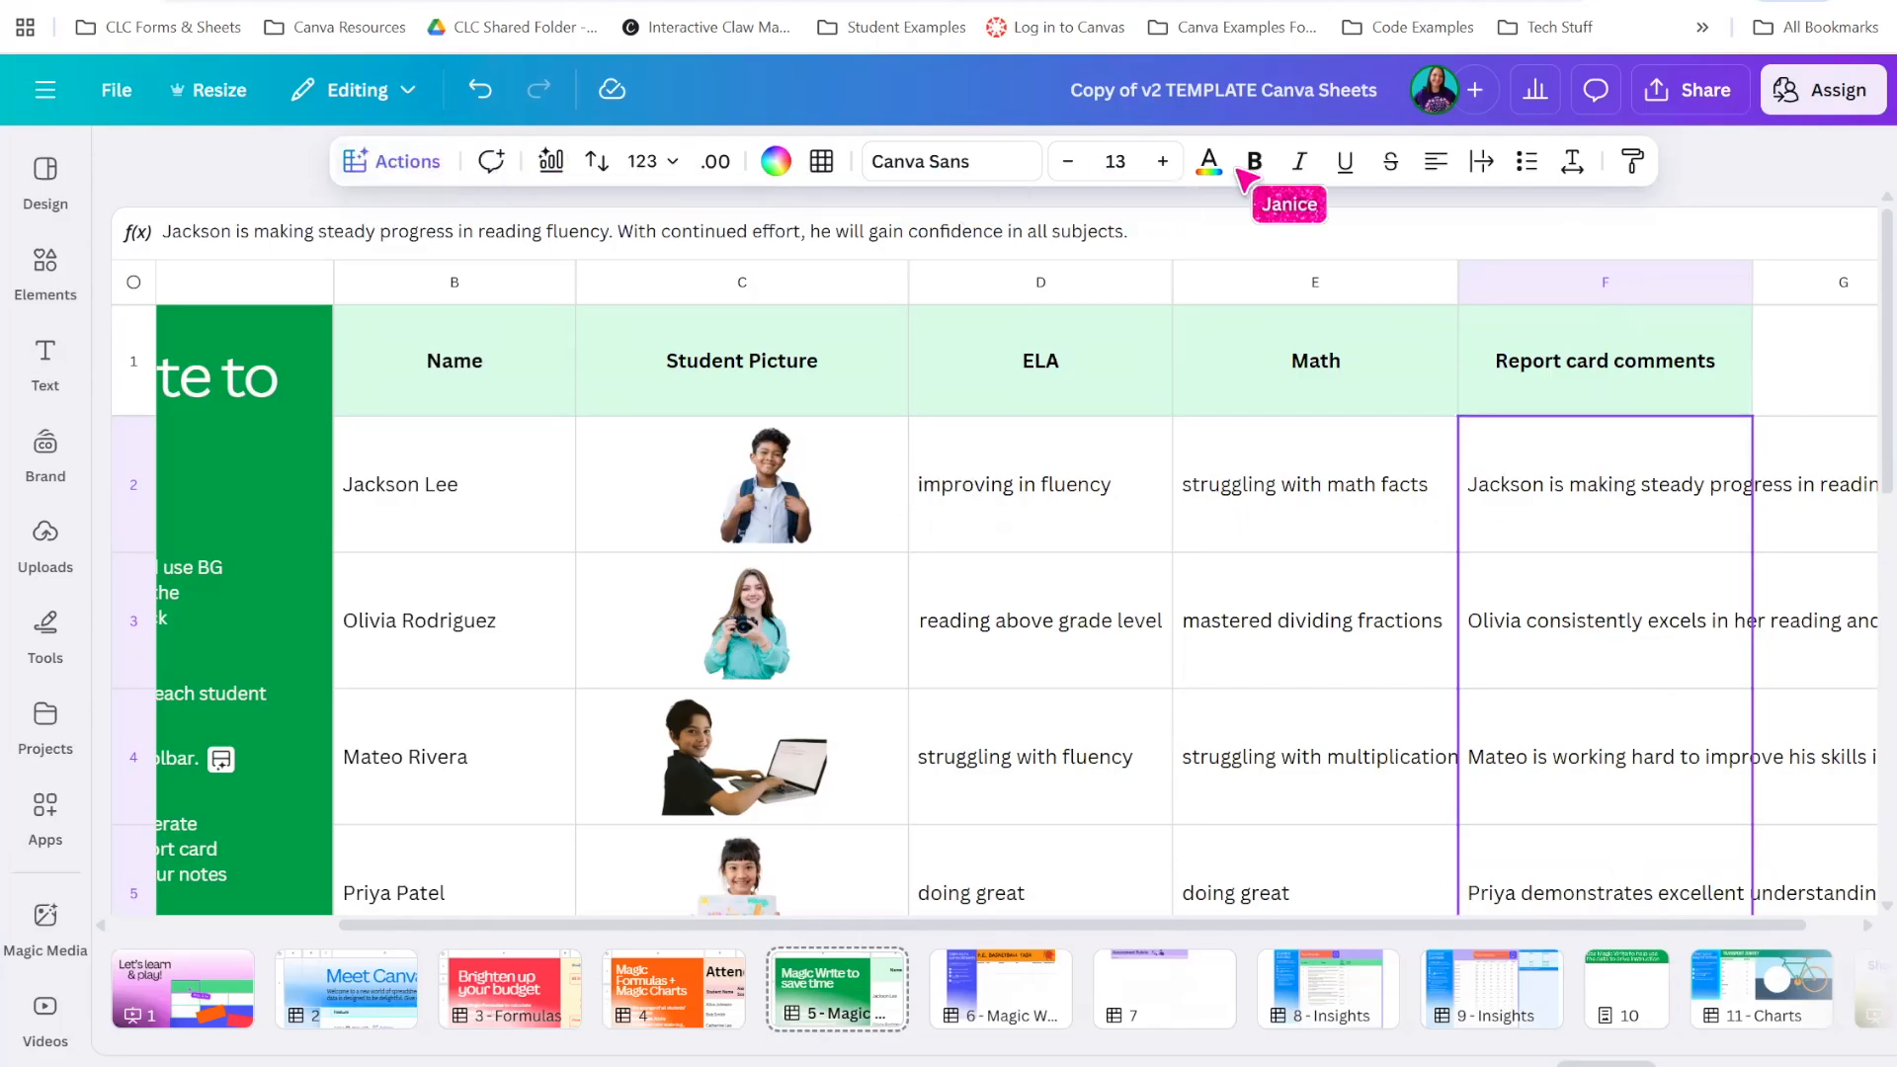
# Set the text wrapping of the report card comments in F2:F5 to Wrap
pyautogui.click(1488, 164)
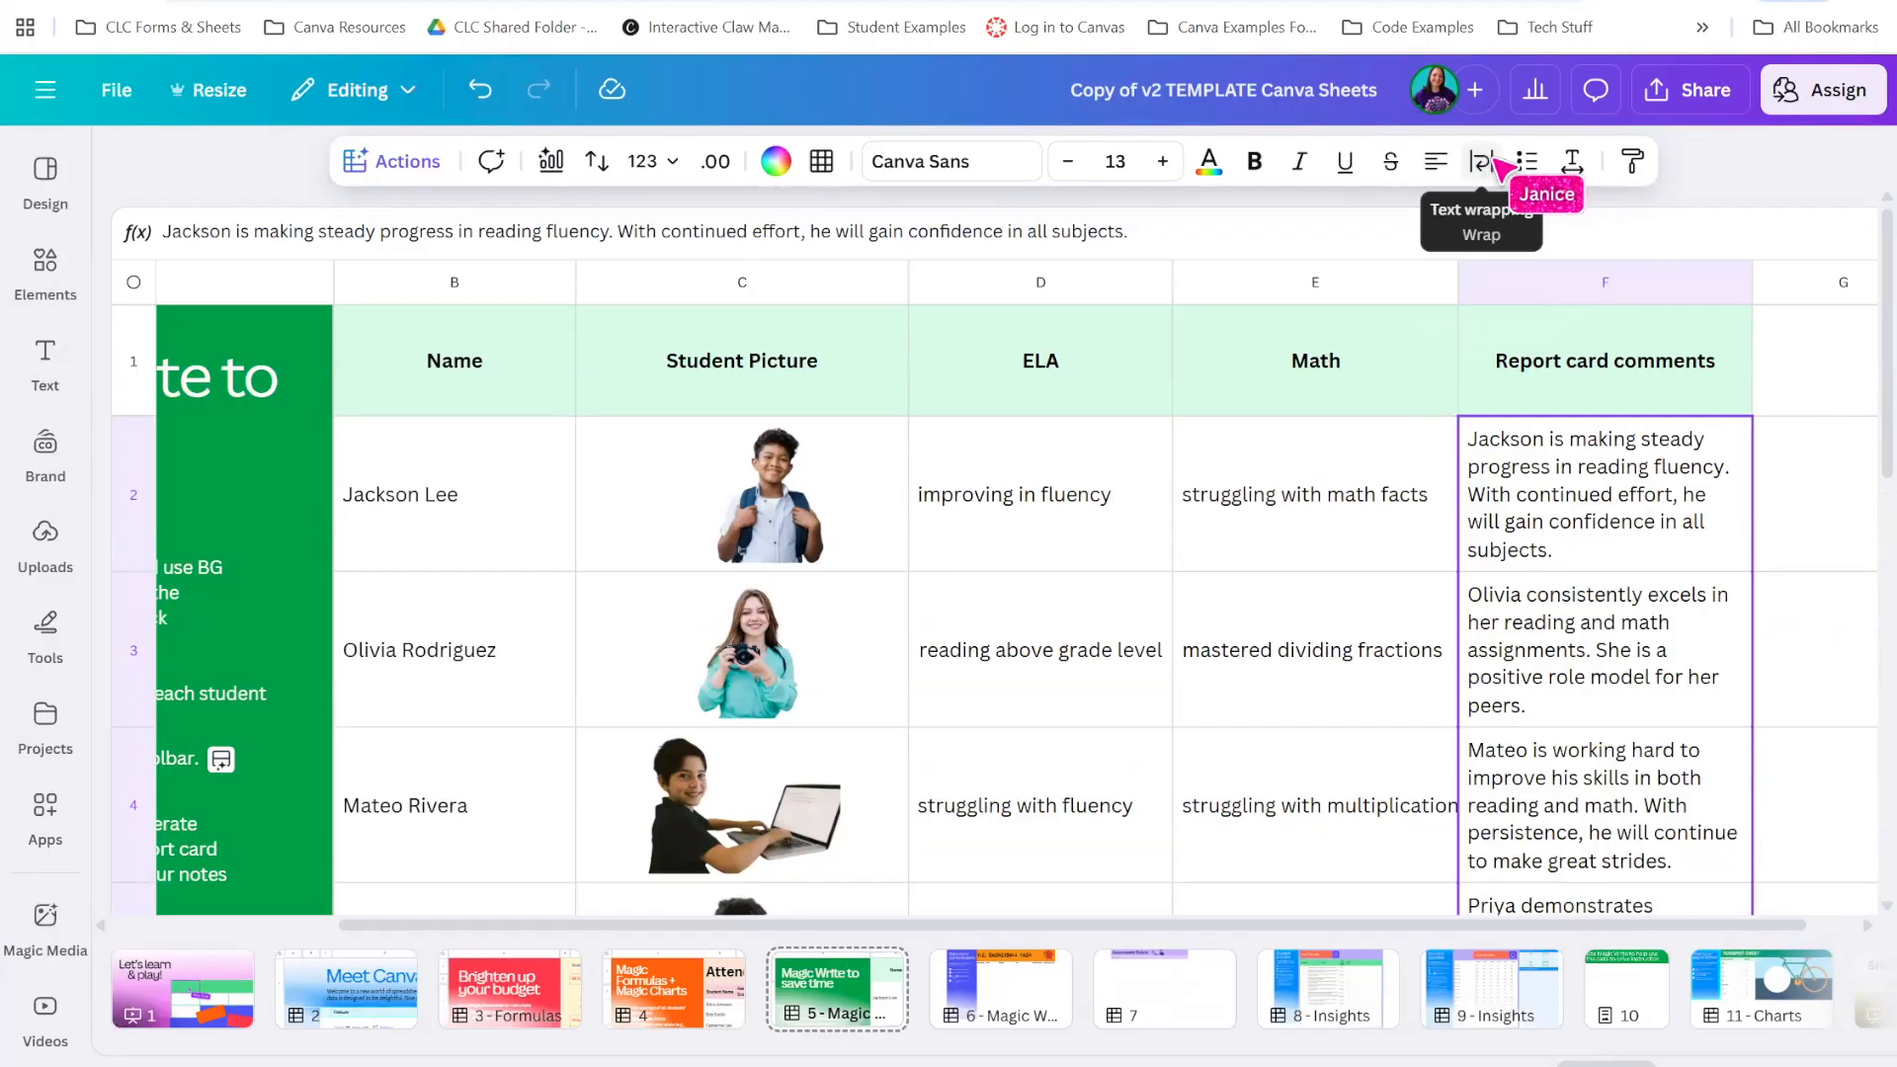
pyautogui.click(1486, 164)
pyautogui.click(1482, 162)
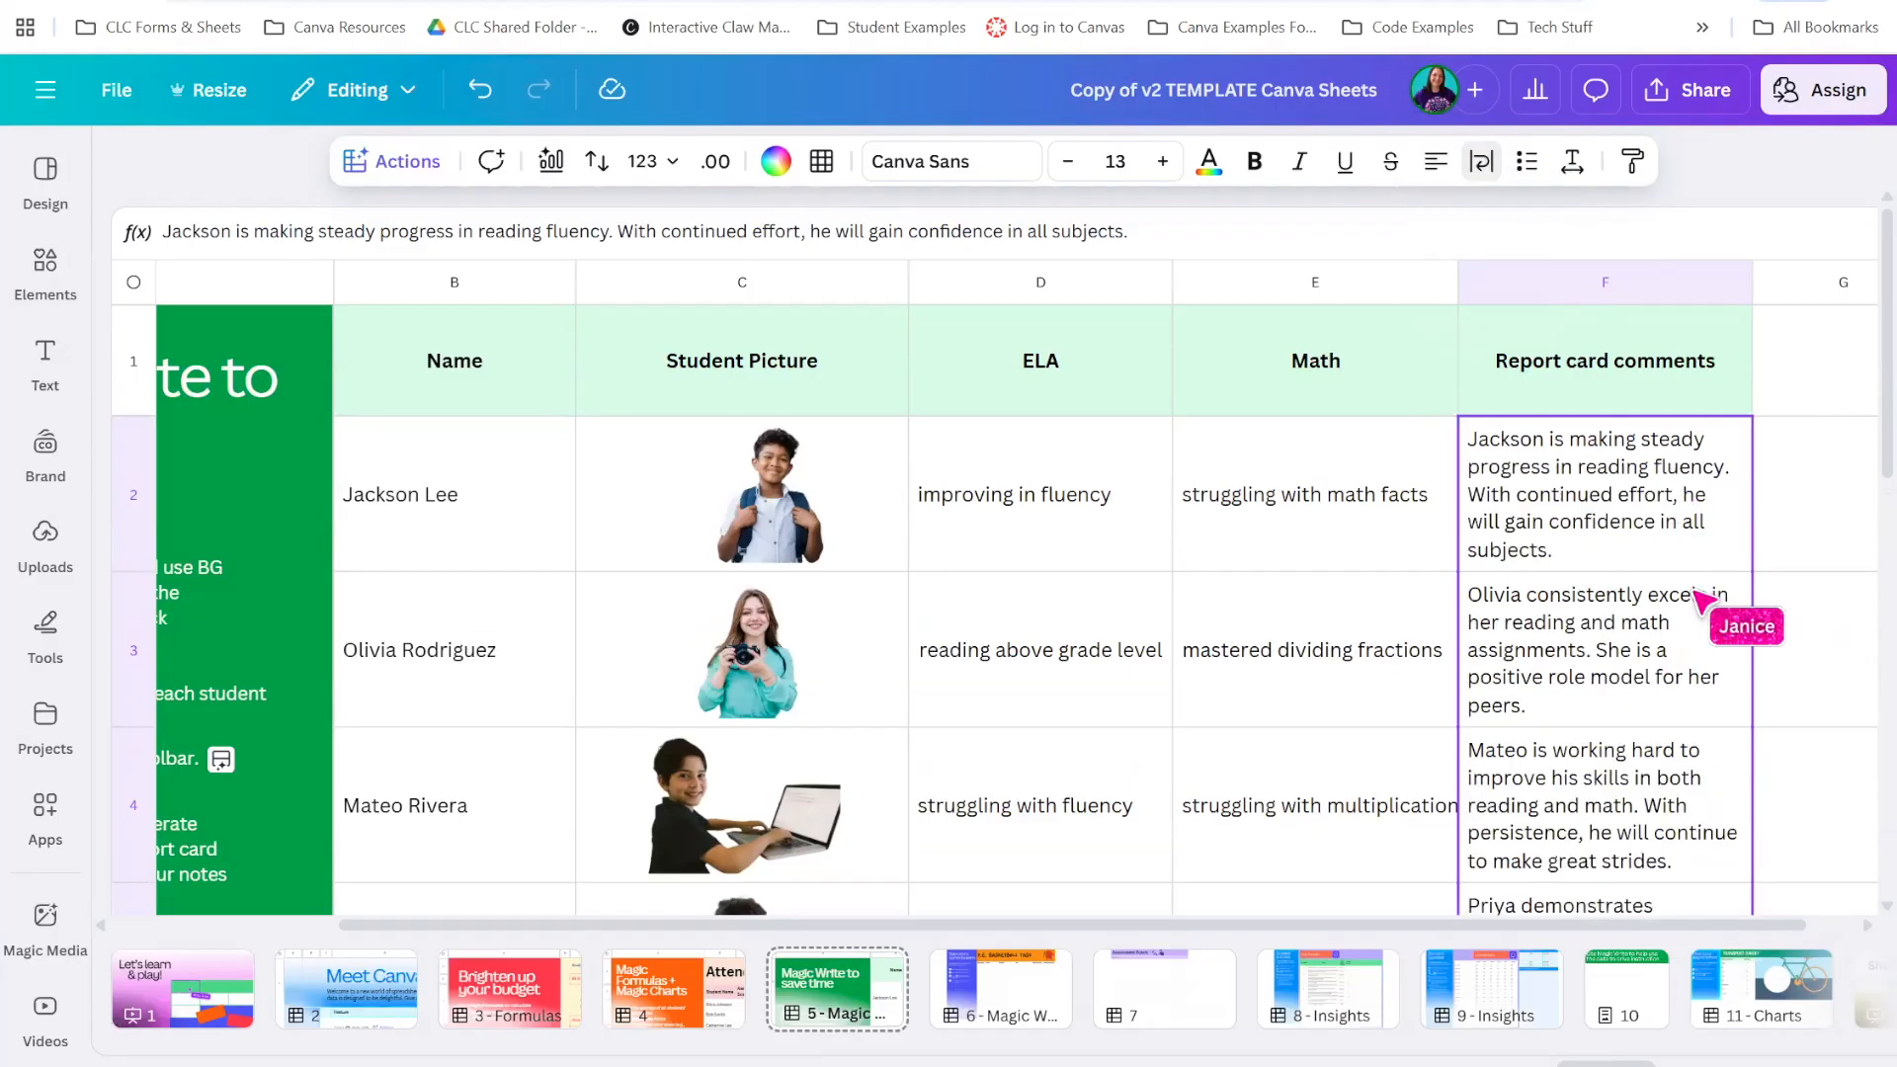
pyautogui.click(1603, 667)
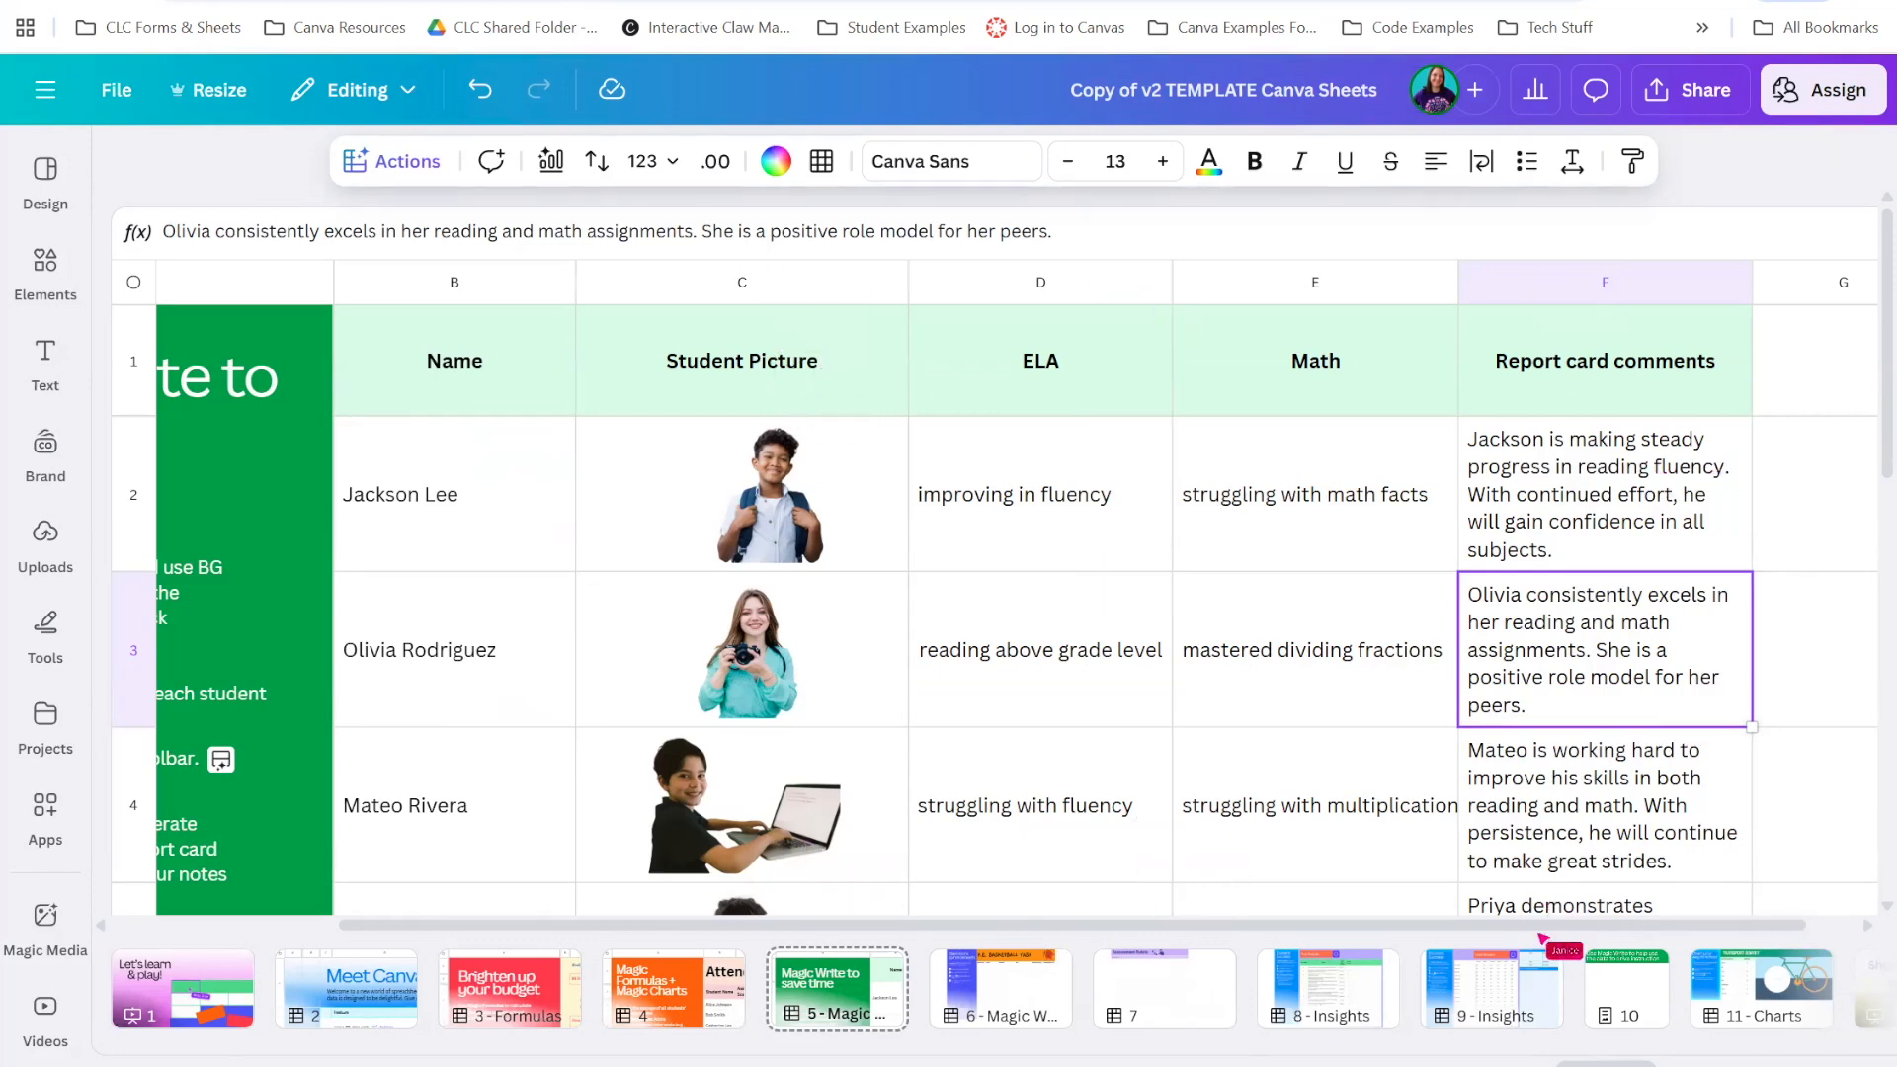
# Duplicate the "Report card comments" header into G1 and replace its text with "Fun award name"
pyautogui.moveTo(1542, 930); pyautogui.dragTo(1657, 929)
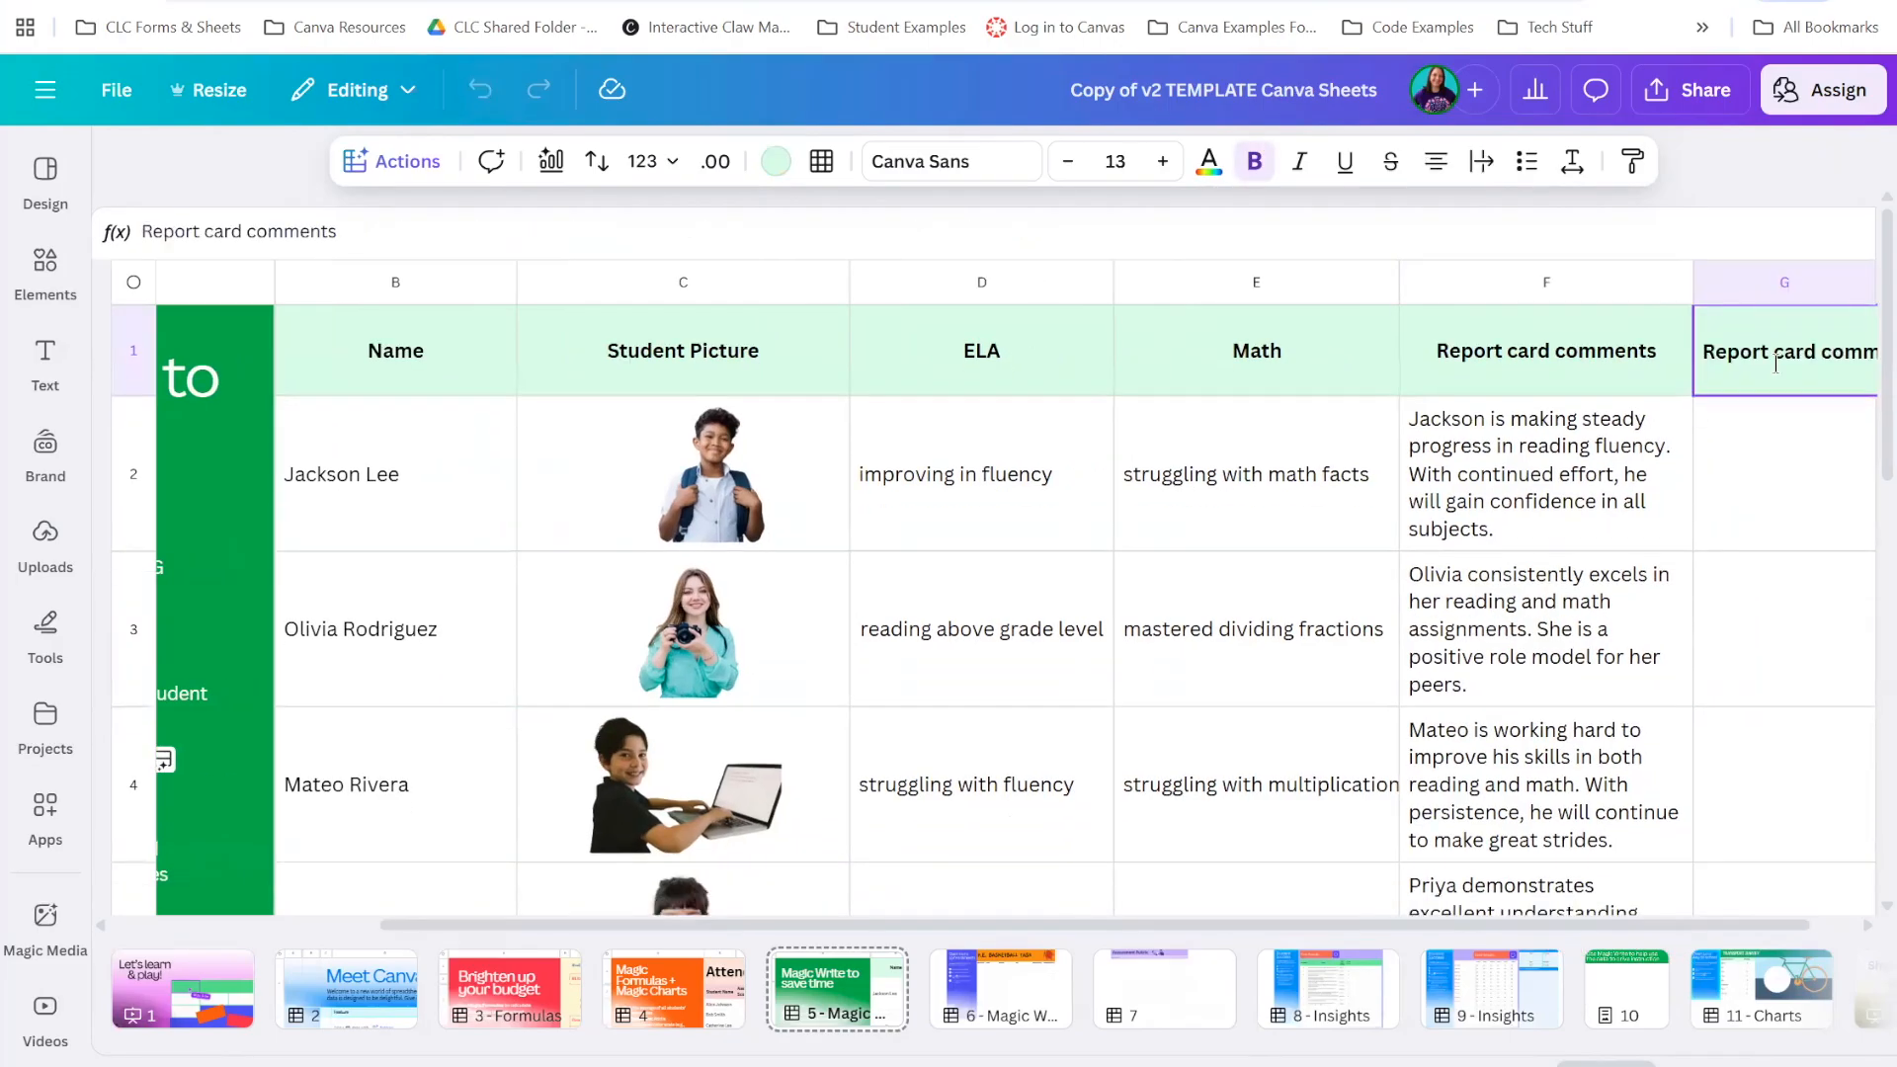
pyautogui.tripleClick(1776, 362)
pyautogui.write('Fun a')
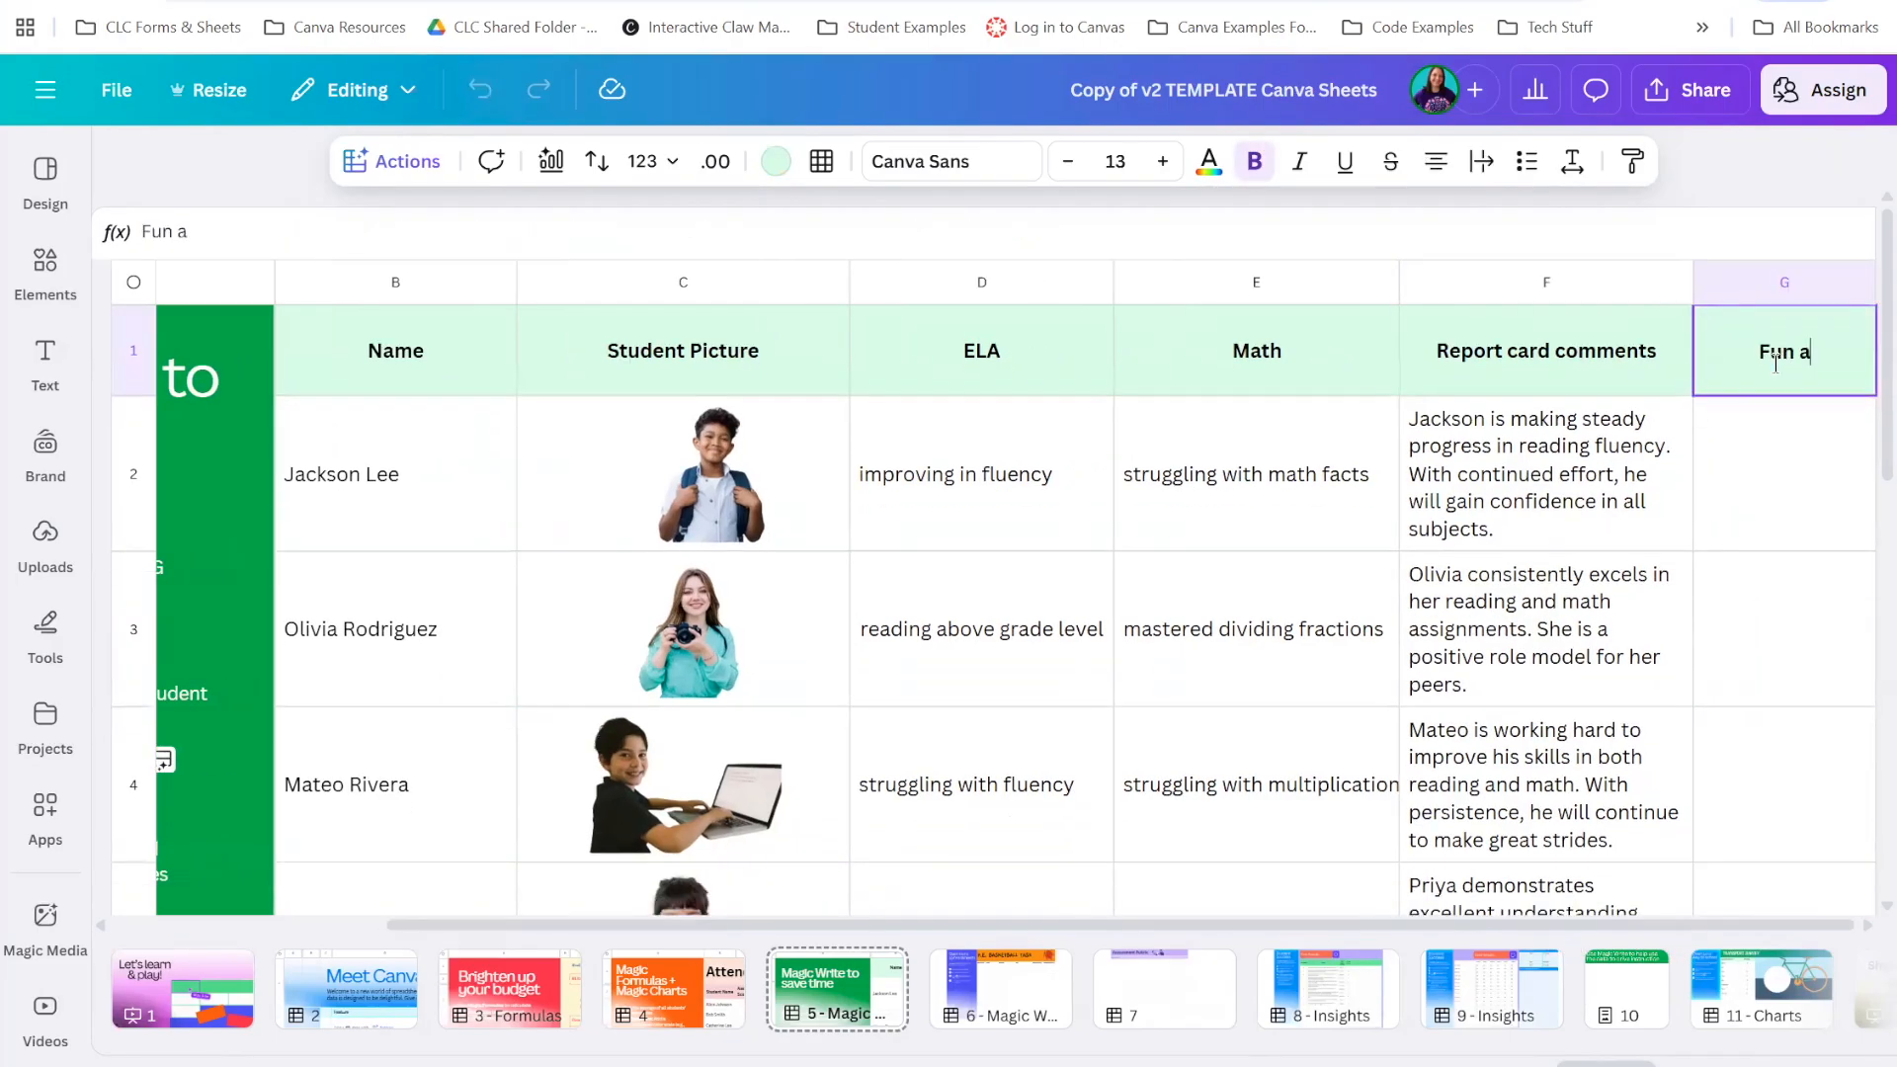
pyautogui.write('ward name')
pyautogui.click(1766, 467)
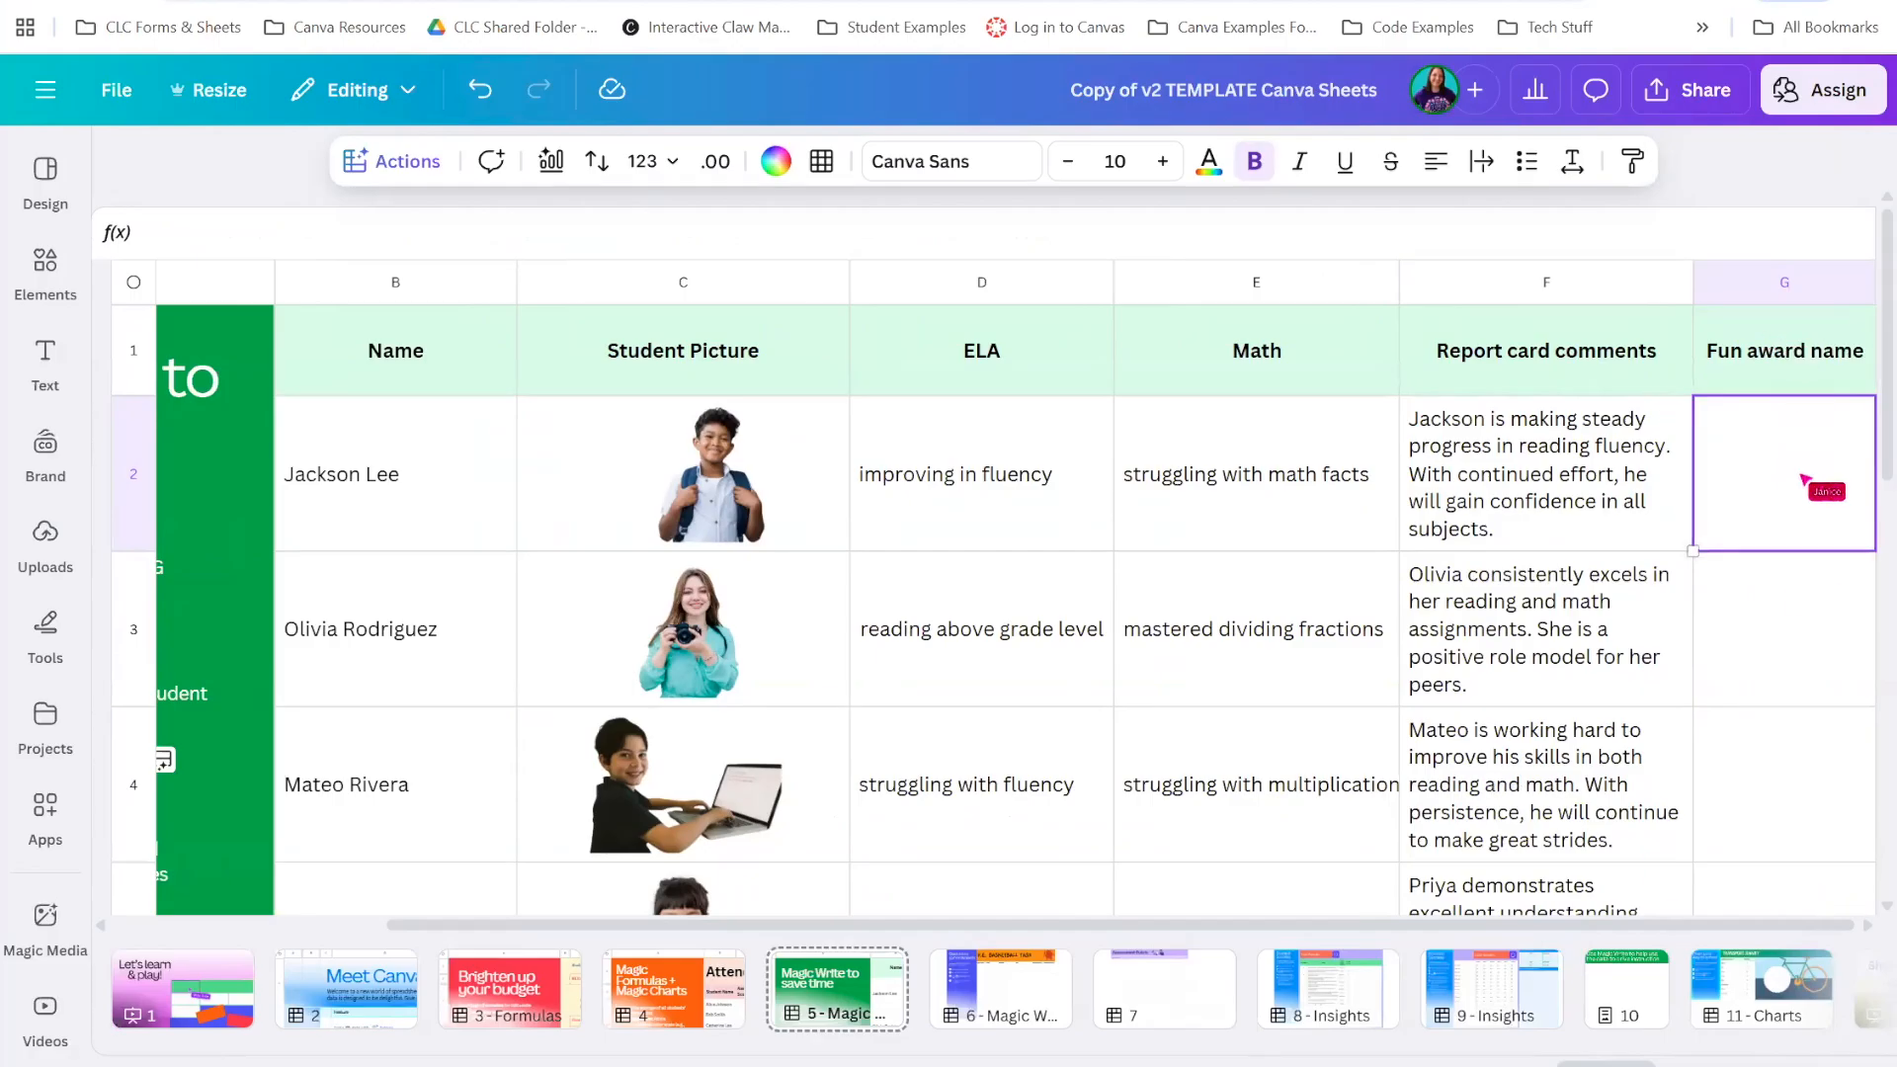
# Generate fun award names for G2:G5 with Magic Write using the prompt "Fun award name based on the comments" and insert them
pyautogui.hotkey('shift', 'Down')
pyautogui.hotkey('shift', 'Down')
pyautogui.hotkey('shift', 'Down')
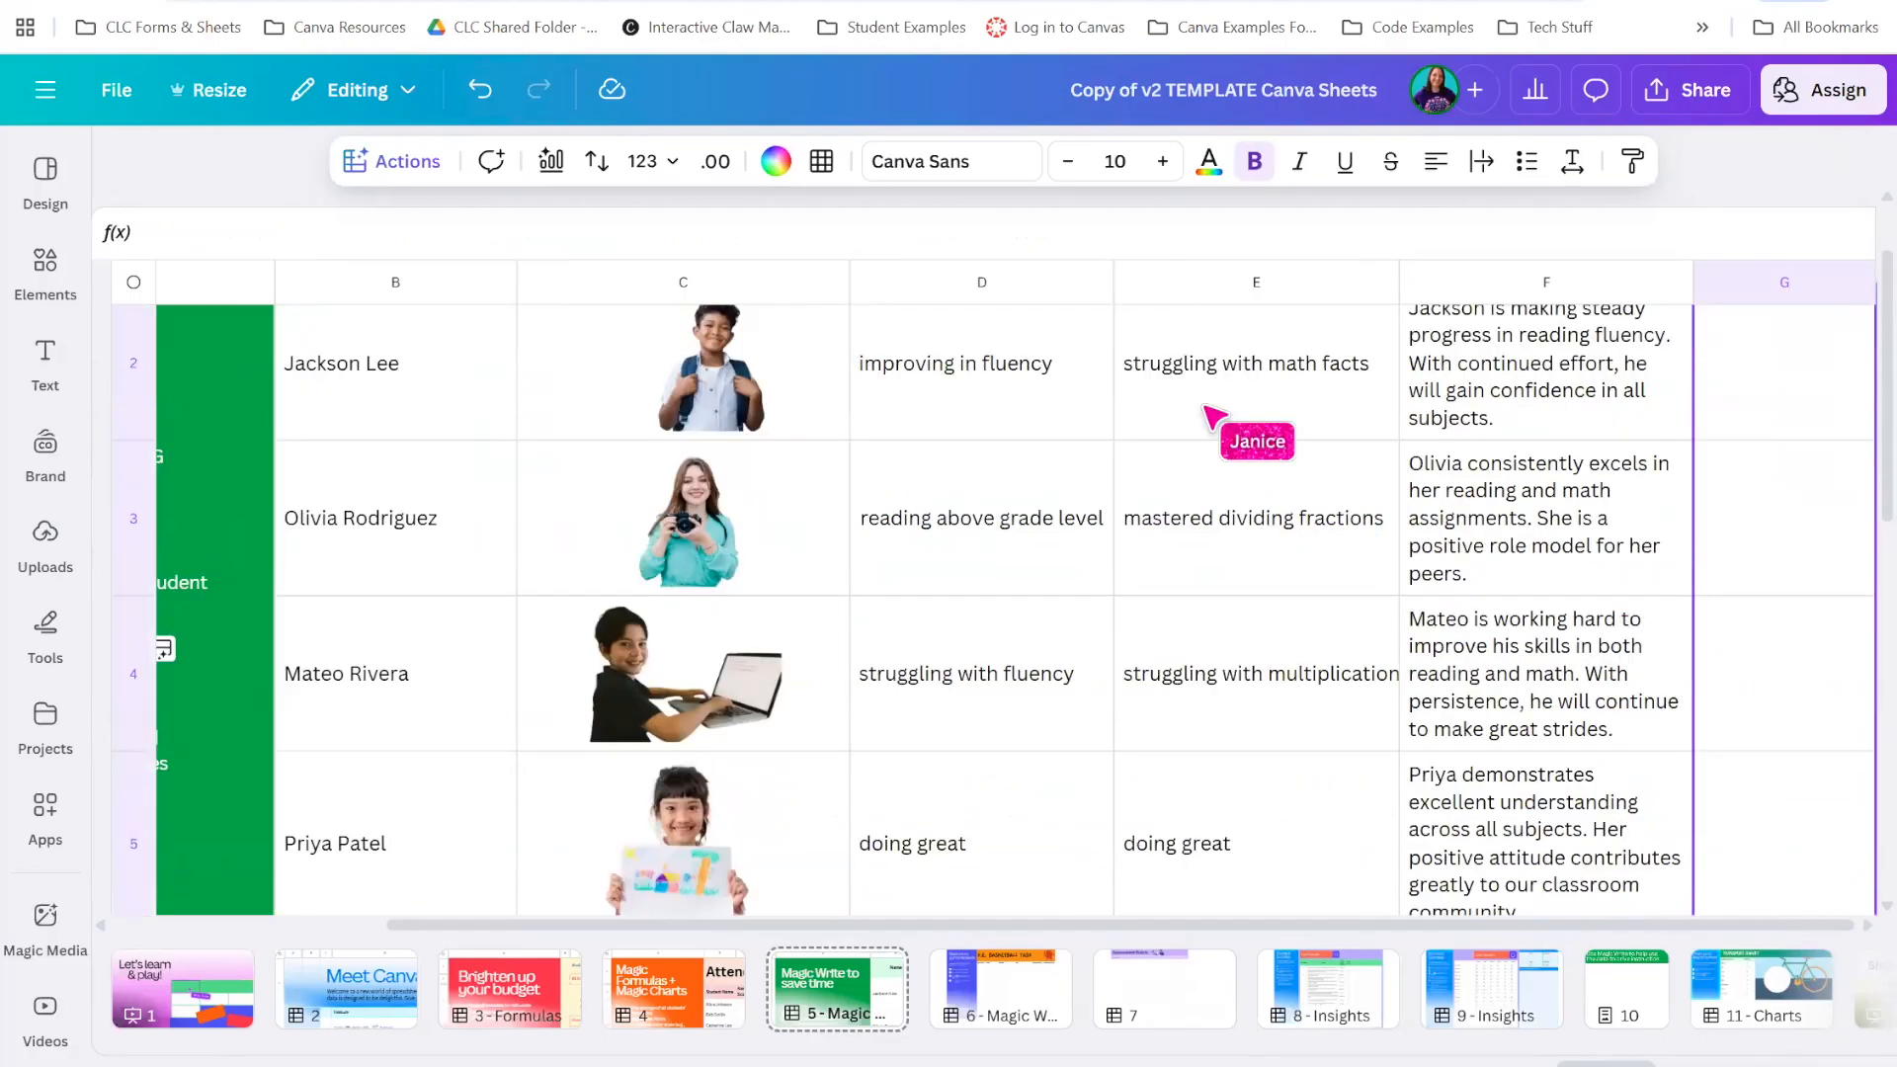
pyautogui.scroll(2, 1795, 492)
pyautogui.click(388, 161)
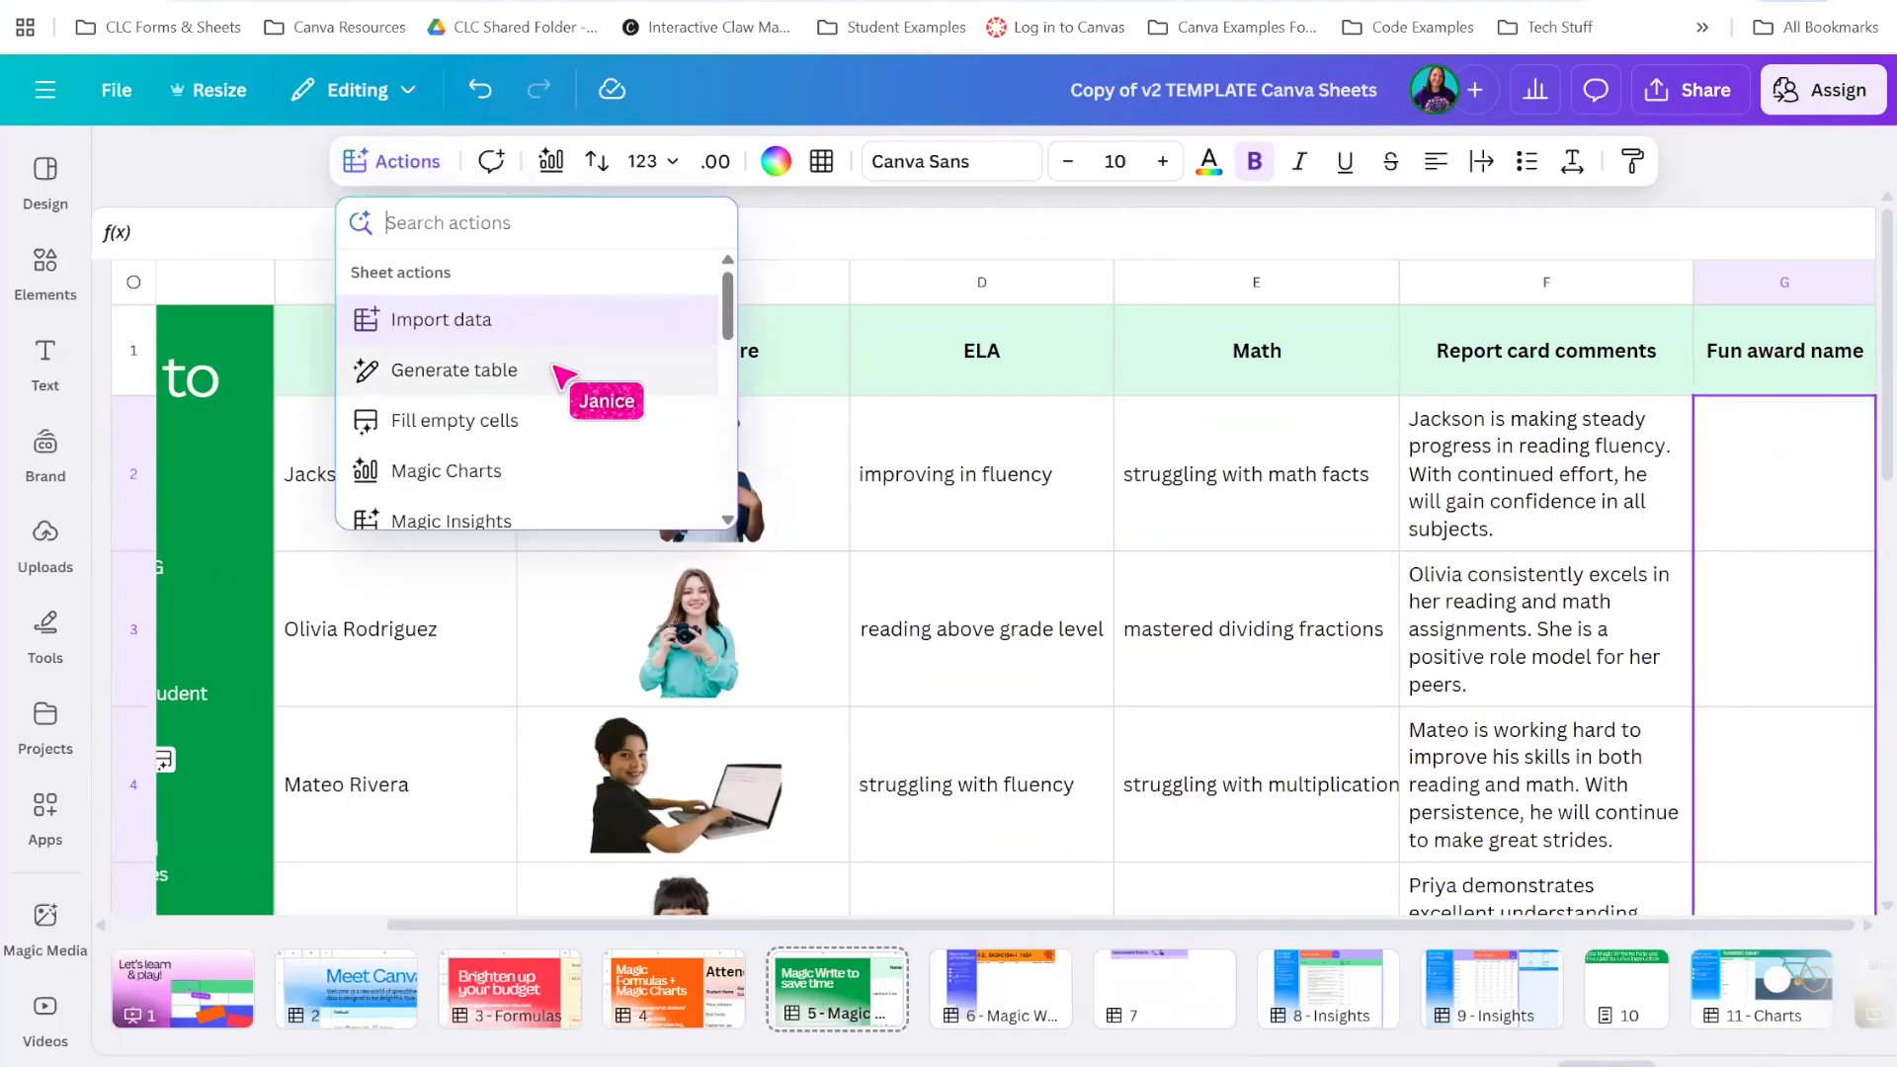
pyautogui.scroll(-3, 539, 444)
pyautogui.click(536, 450)
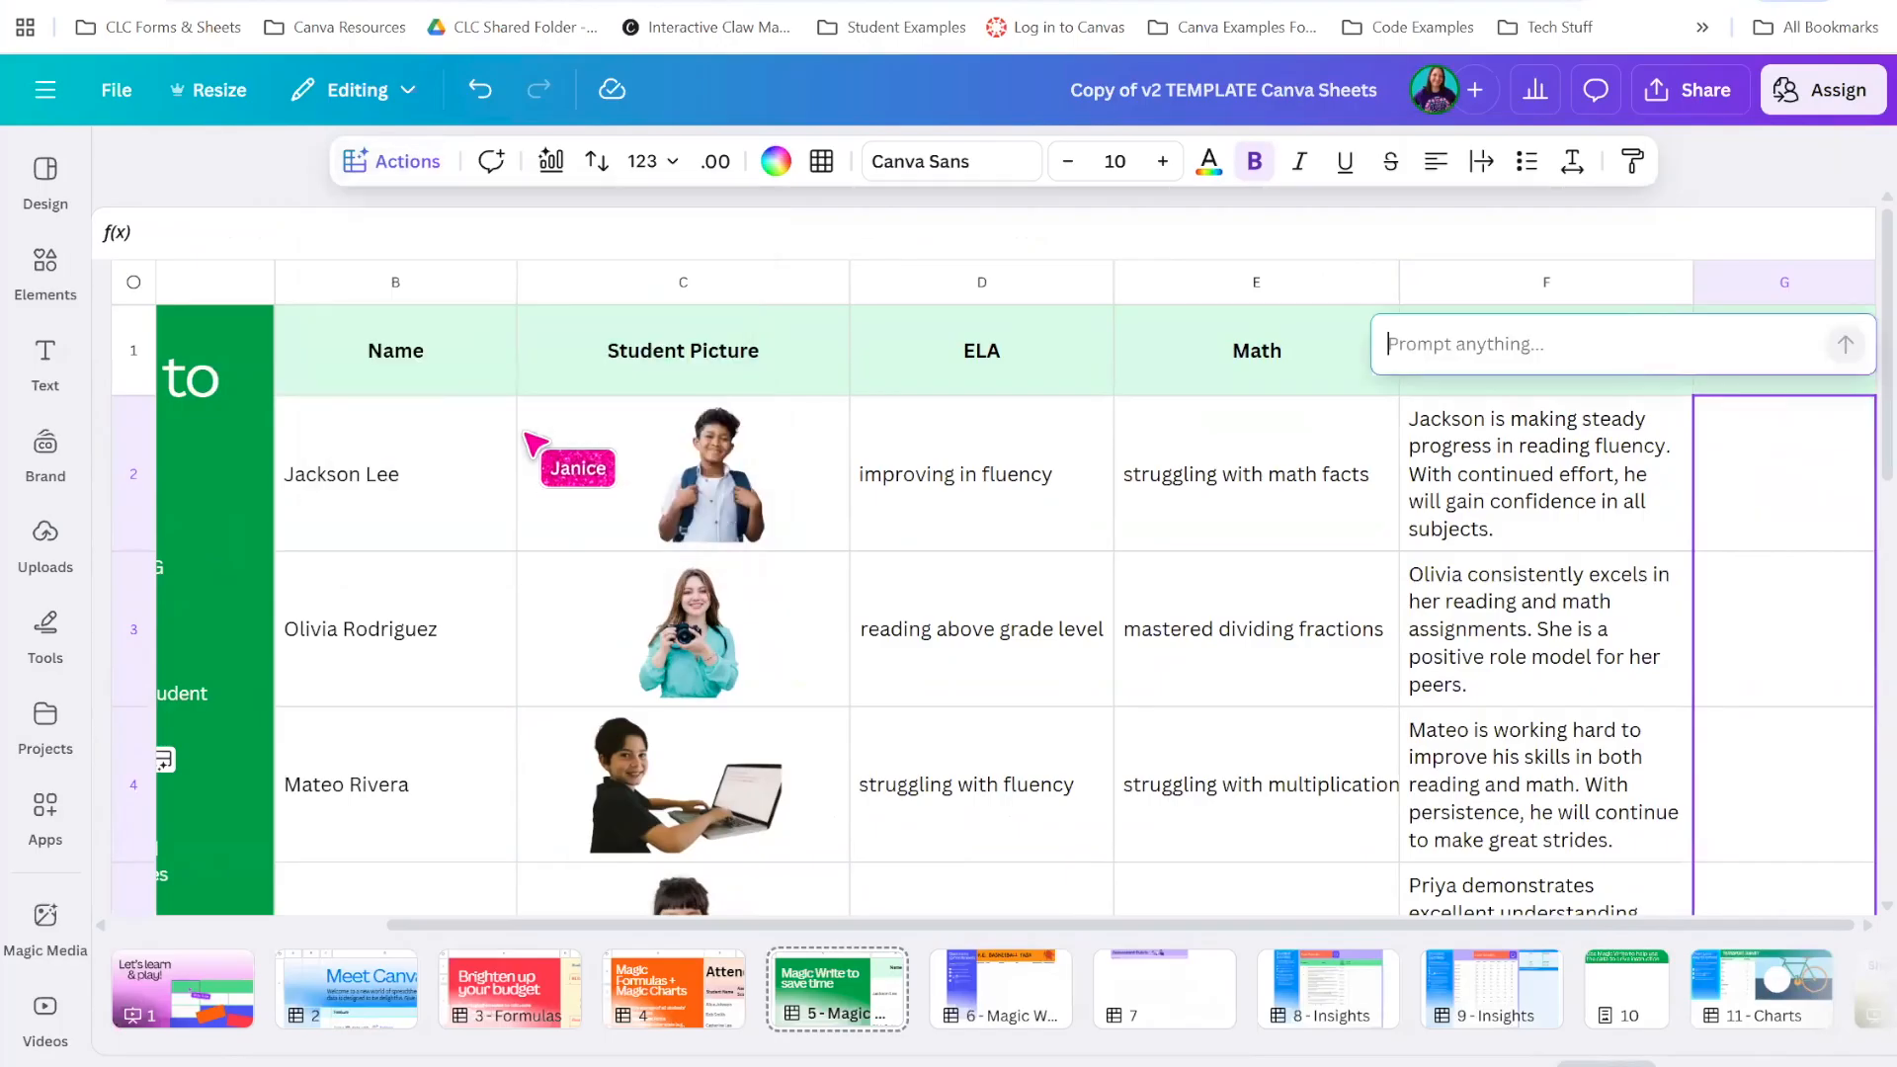
pyautogui.write('Fun award nam')
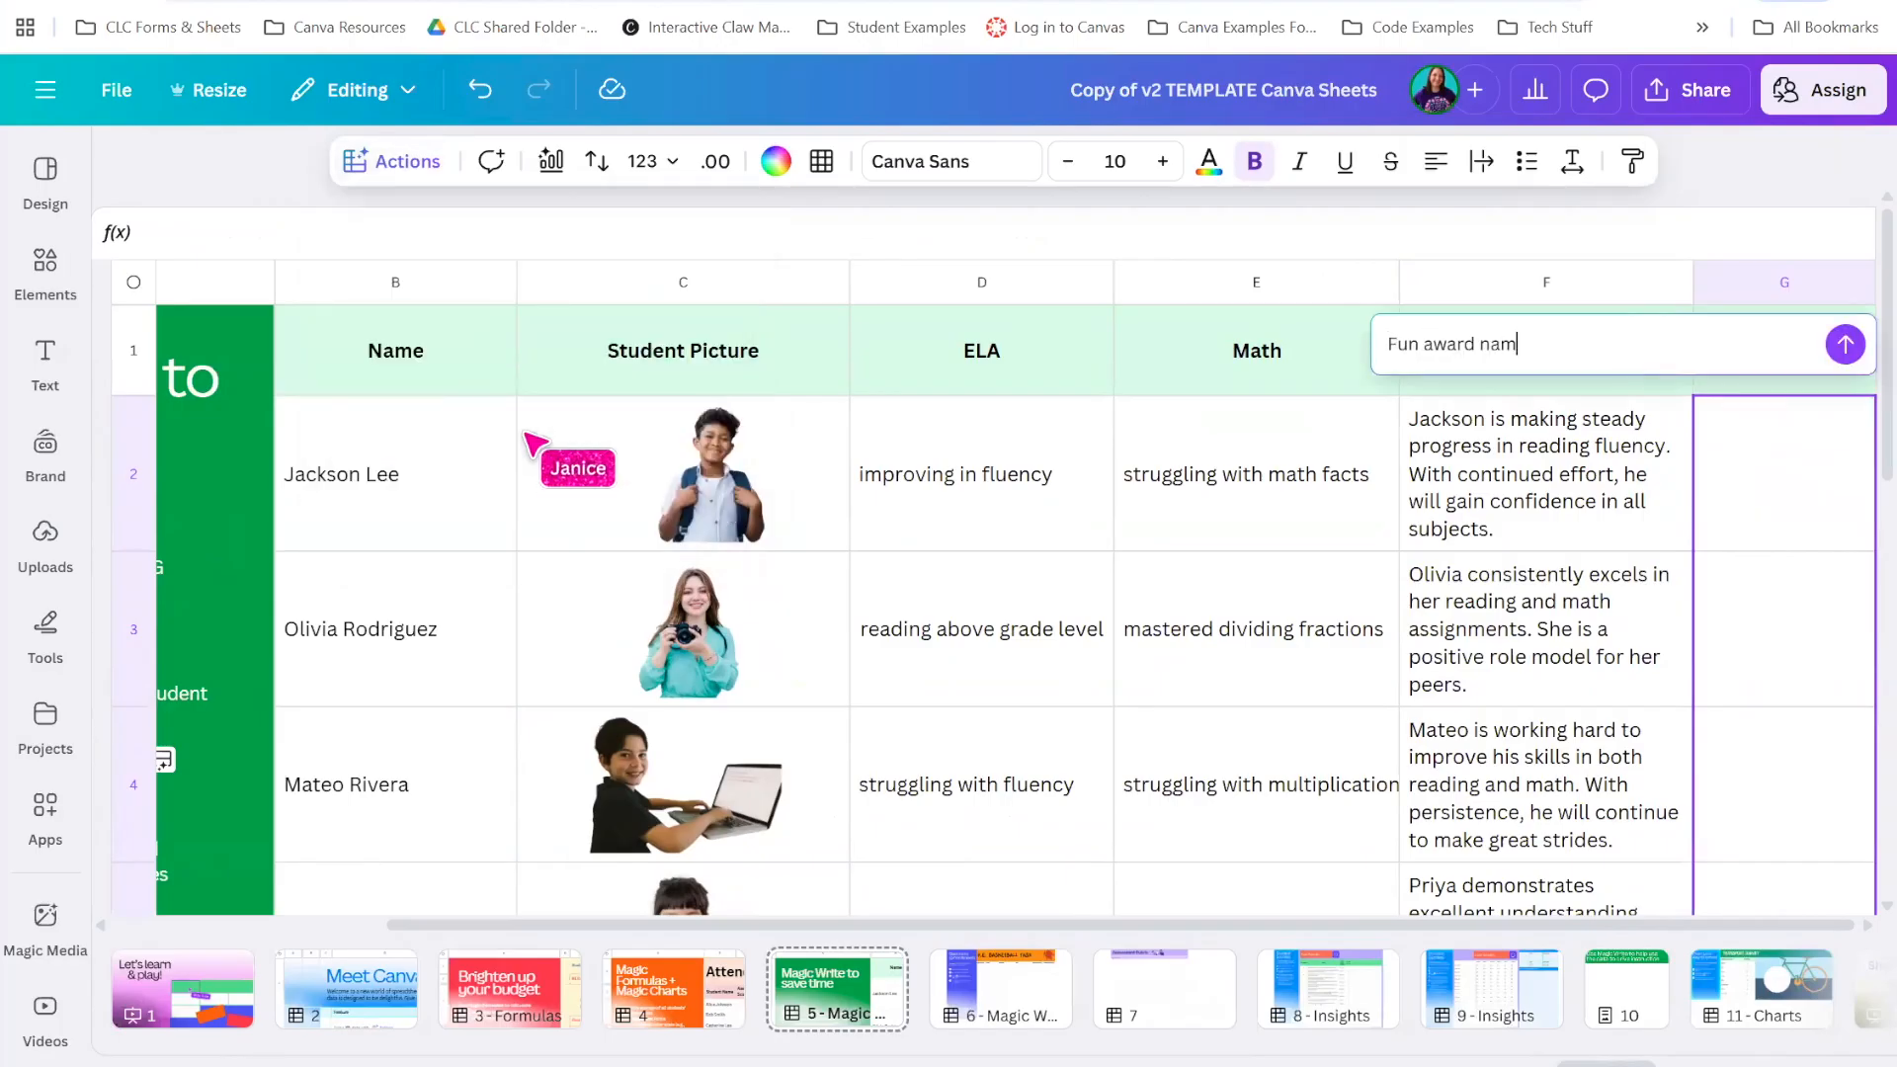
pyautogui.write('e based on the comments')
pyautogui.press('Return')
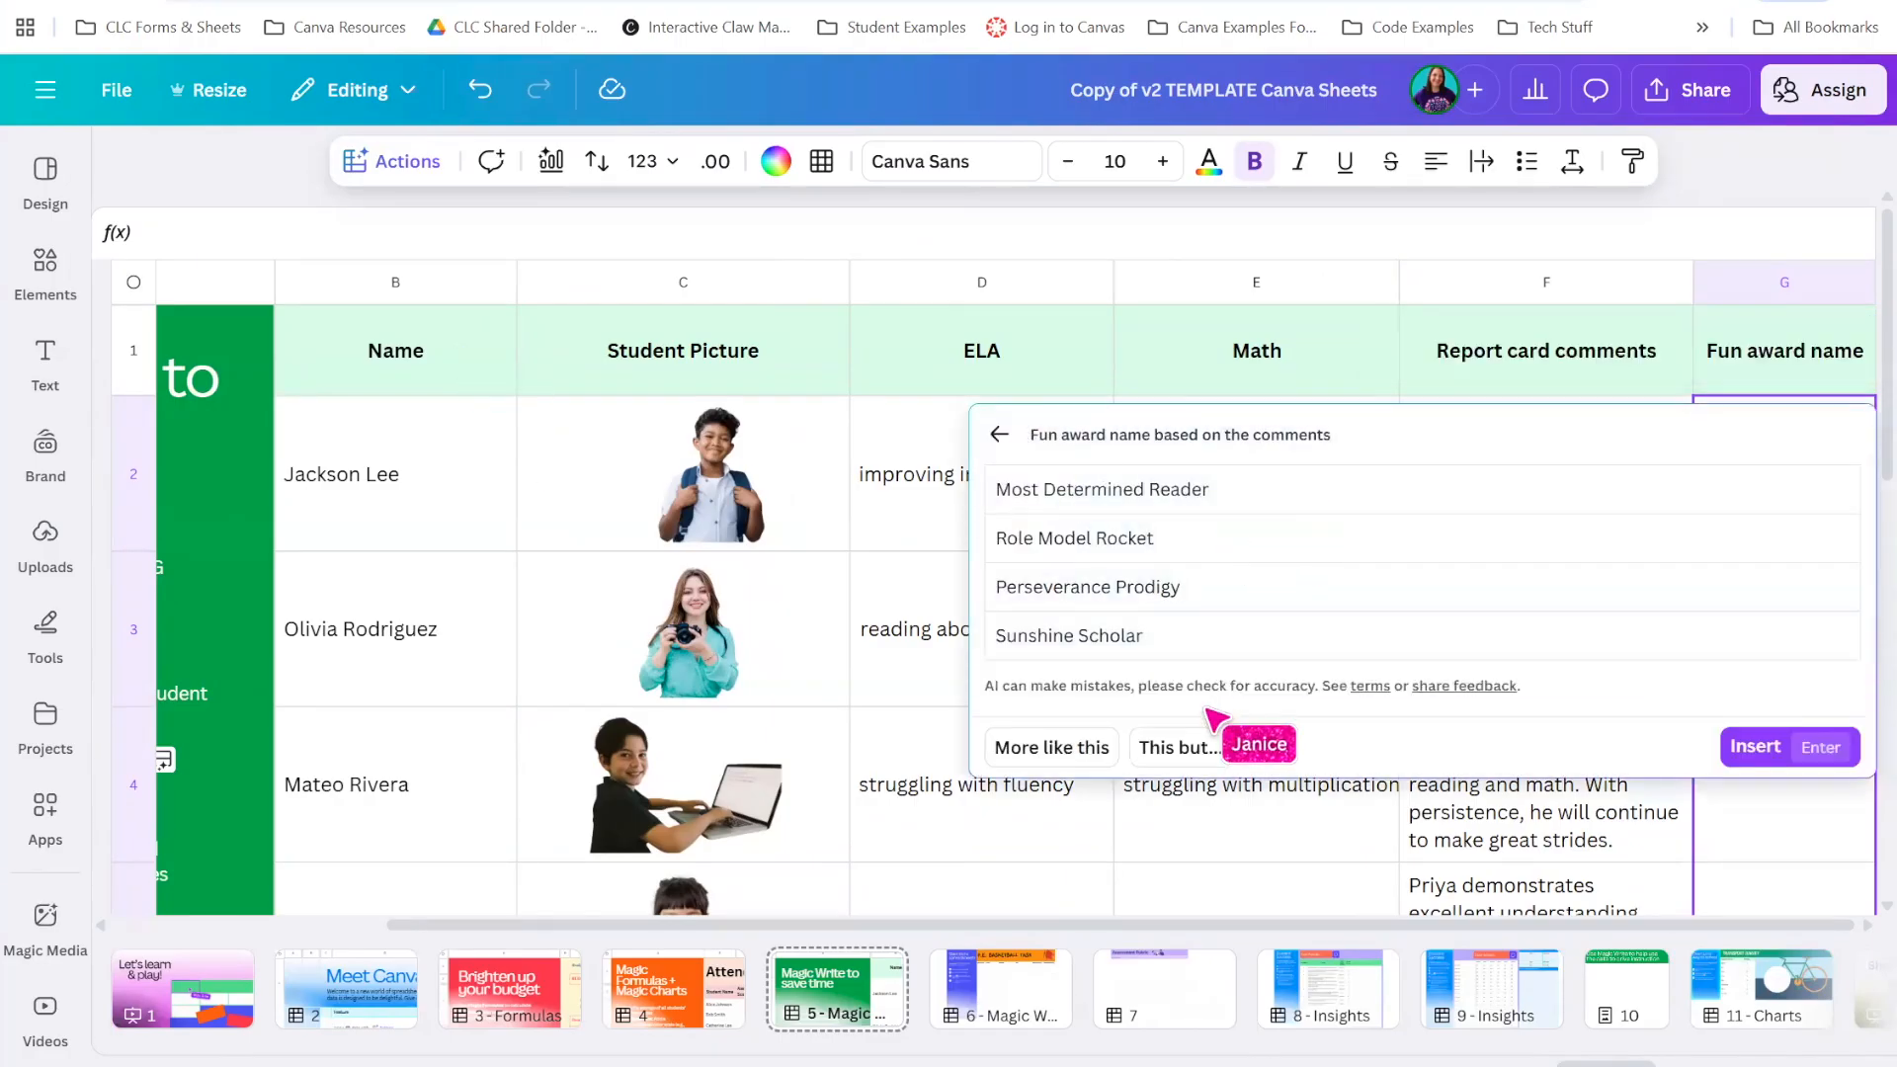
pyautogui.click(1754, 747)
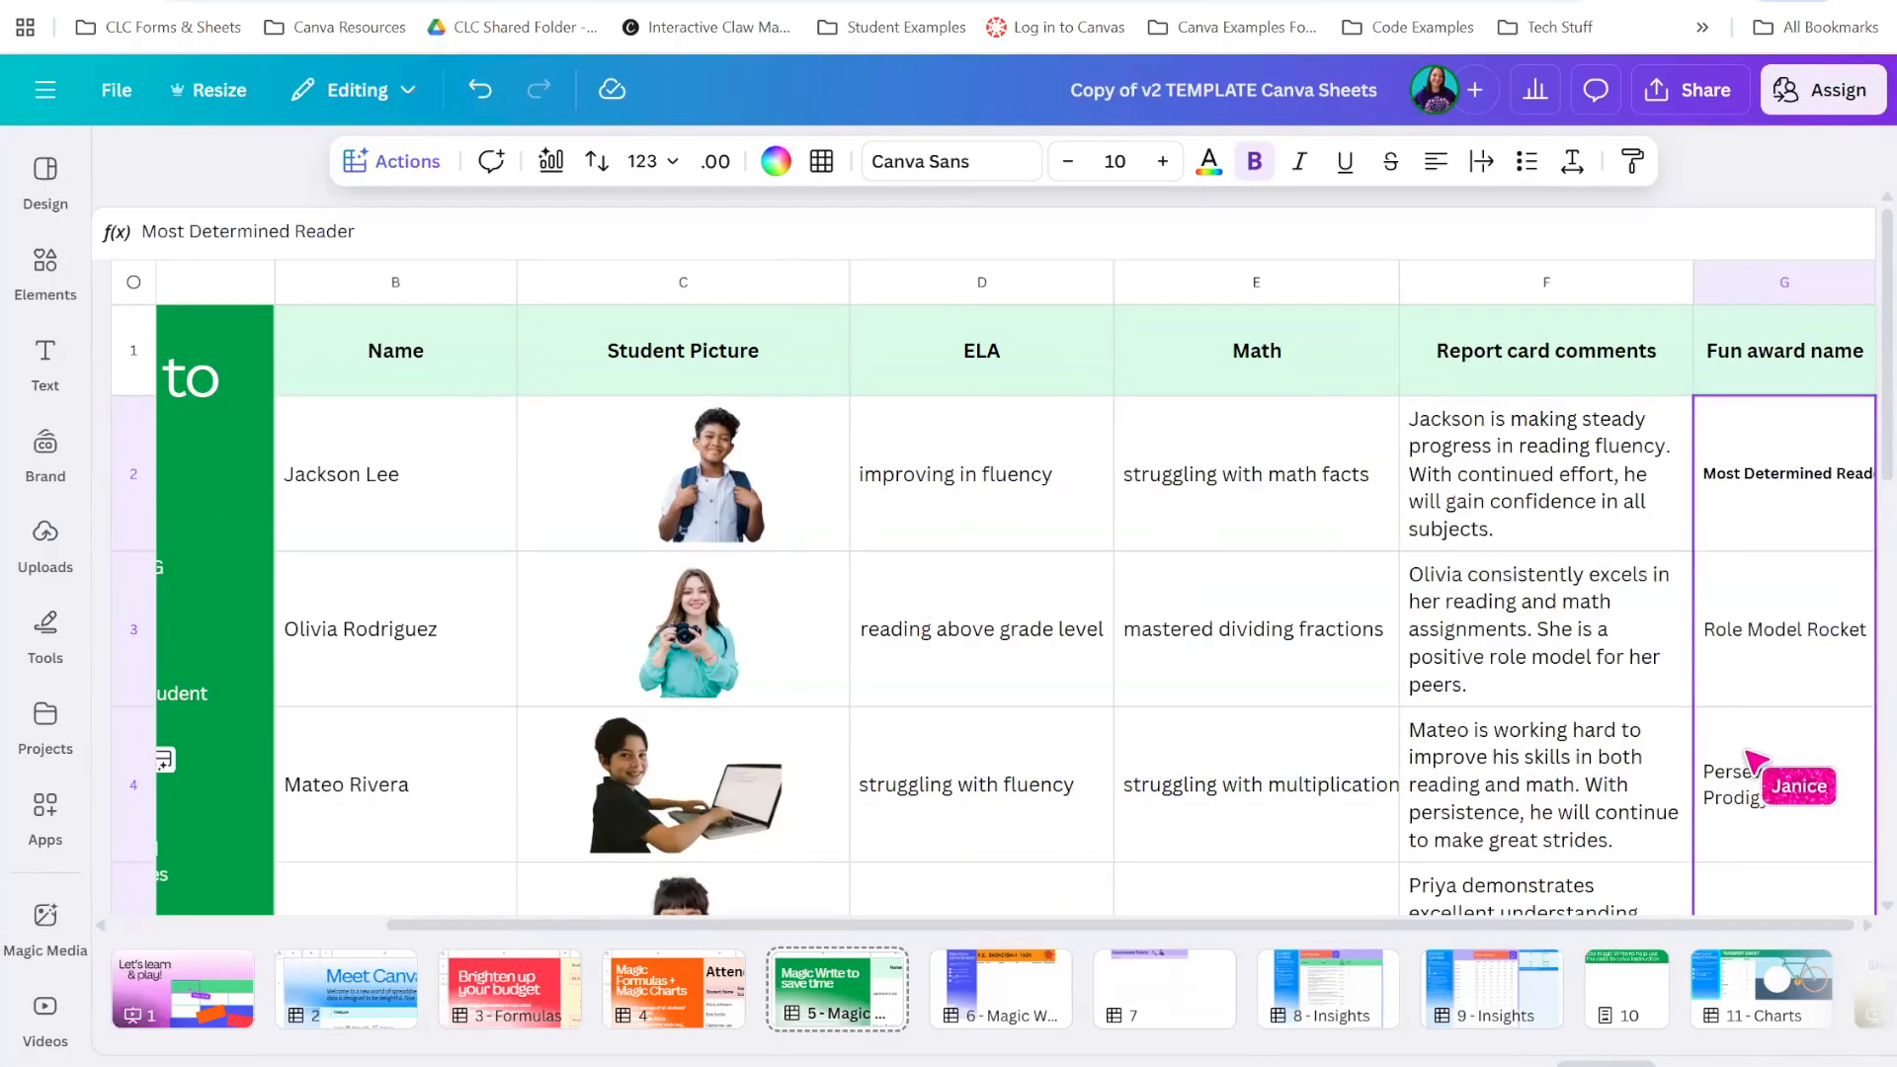
pyautogui.click(1579, 633)
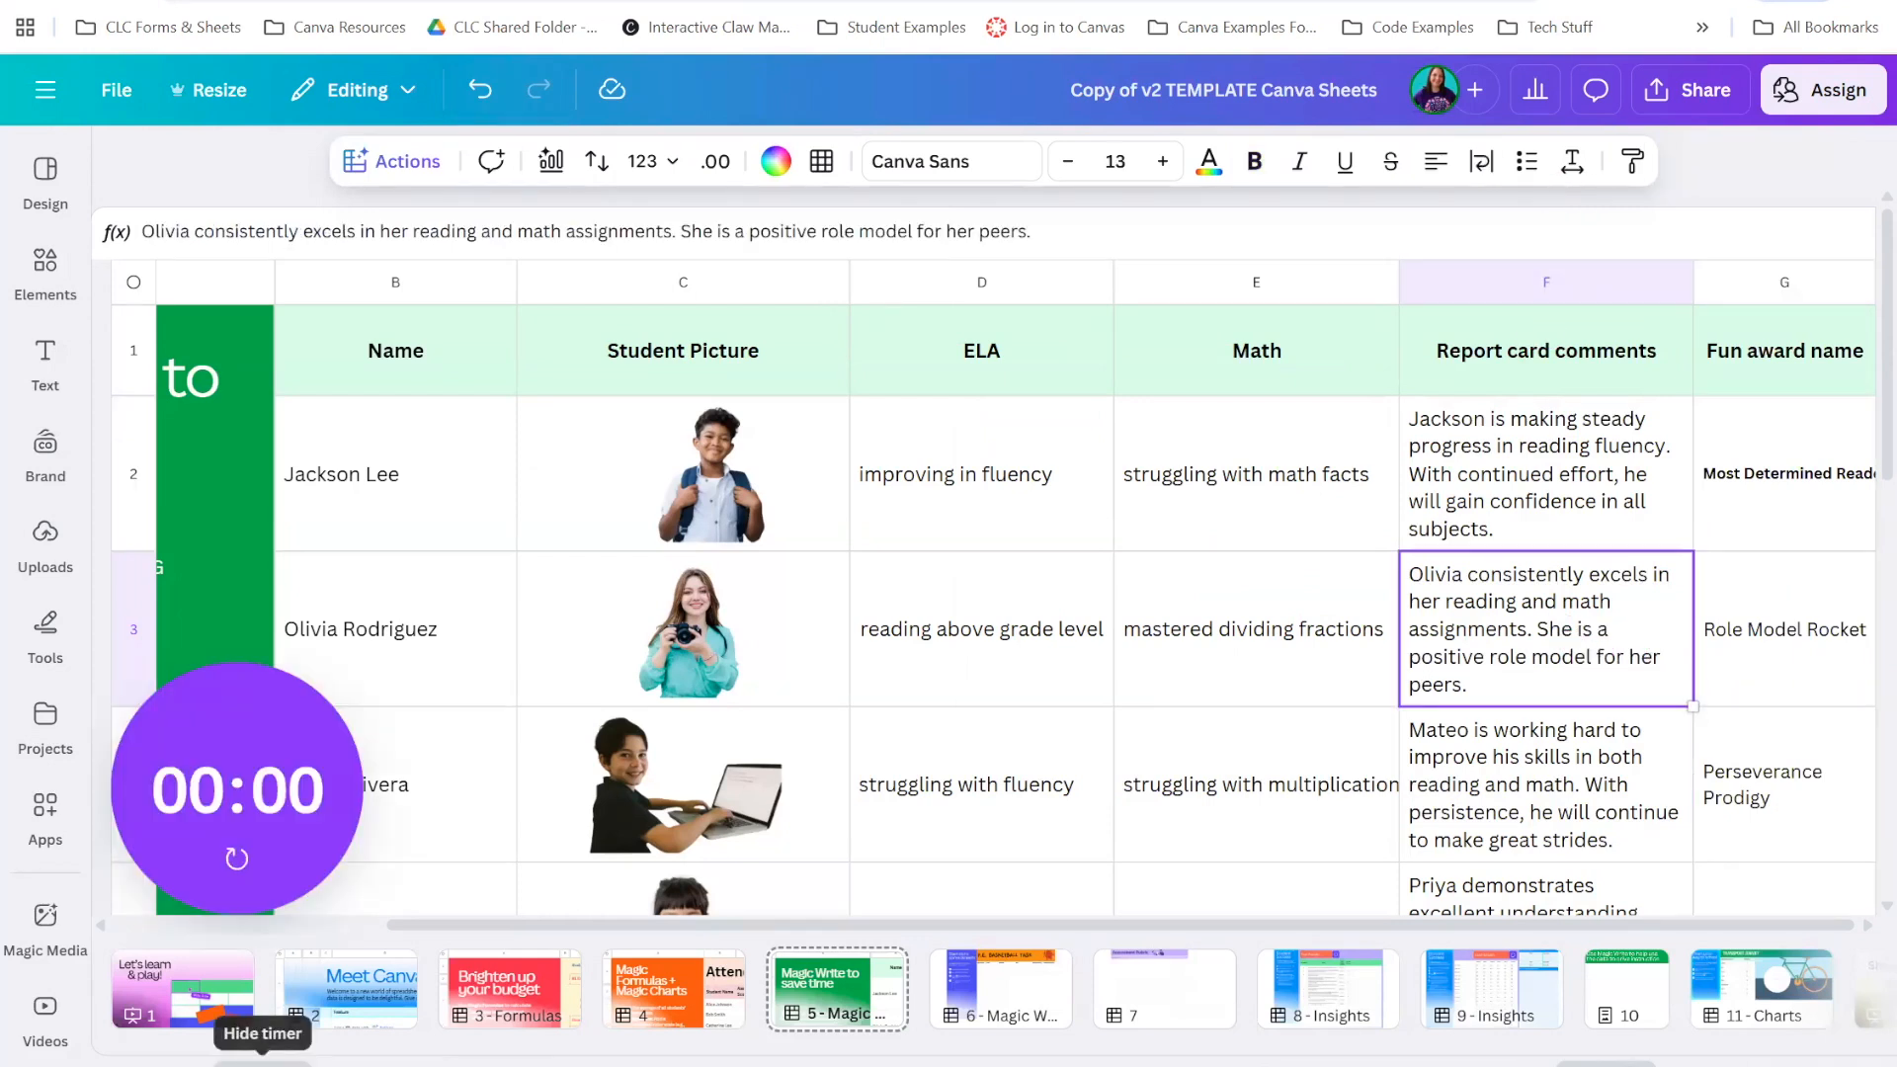
# On page 6, generate NBA player data for B3:G8 of the P.E. basketball table with Fill empty cells and insert it
pyautogui.click(1054, 1005)
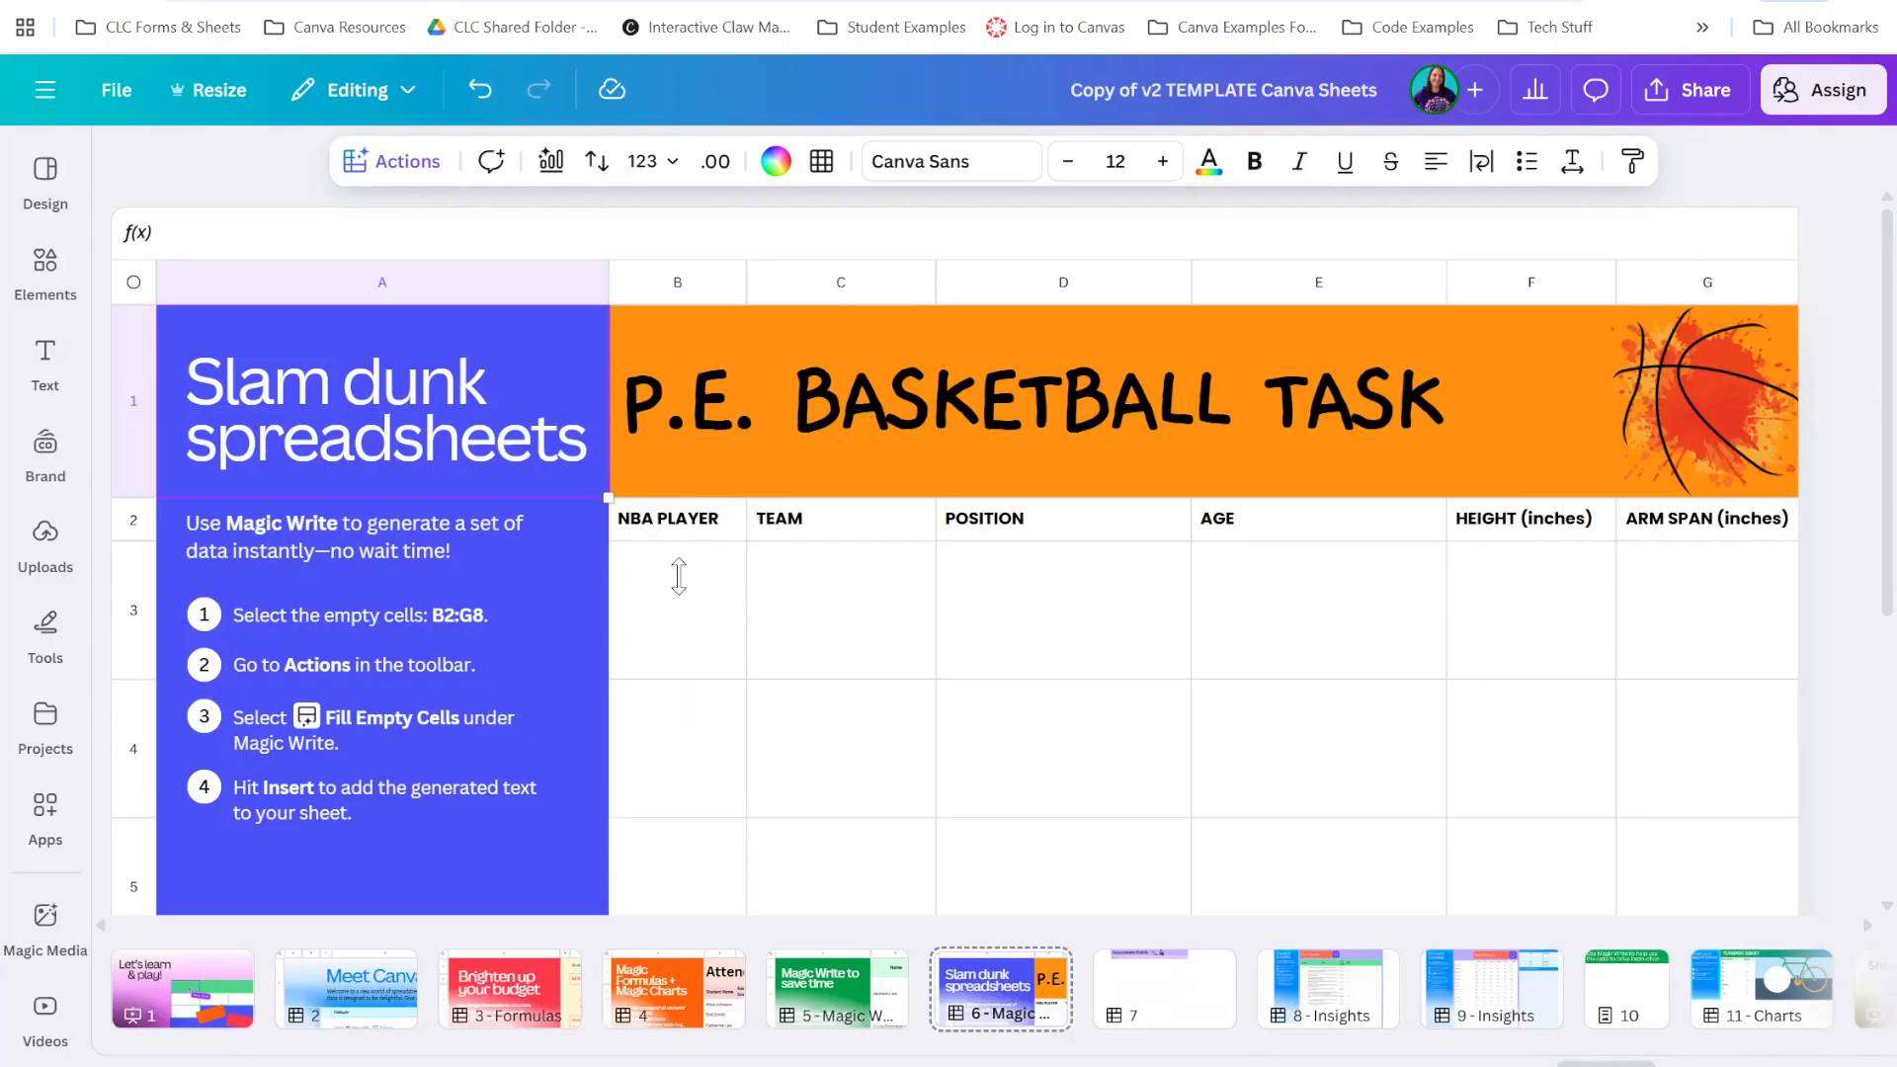
pyautogui.moveTo(657, 573); pyautogui.dragTo(1714, 933)
pyautogui.click(381, 161)
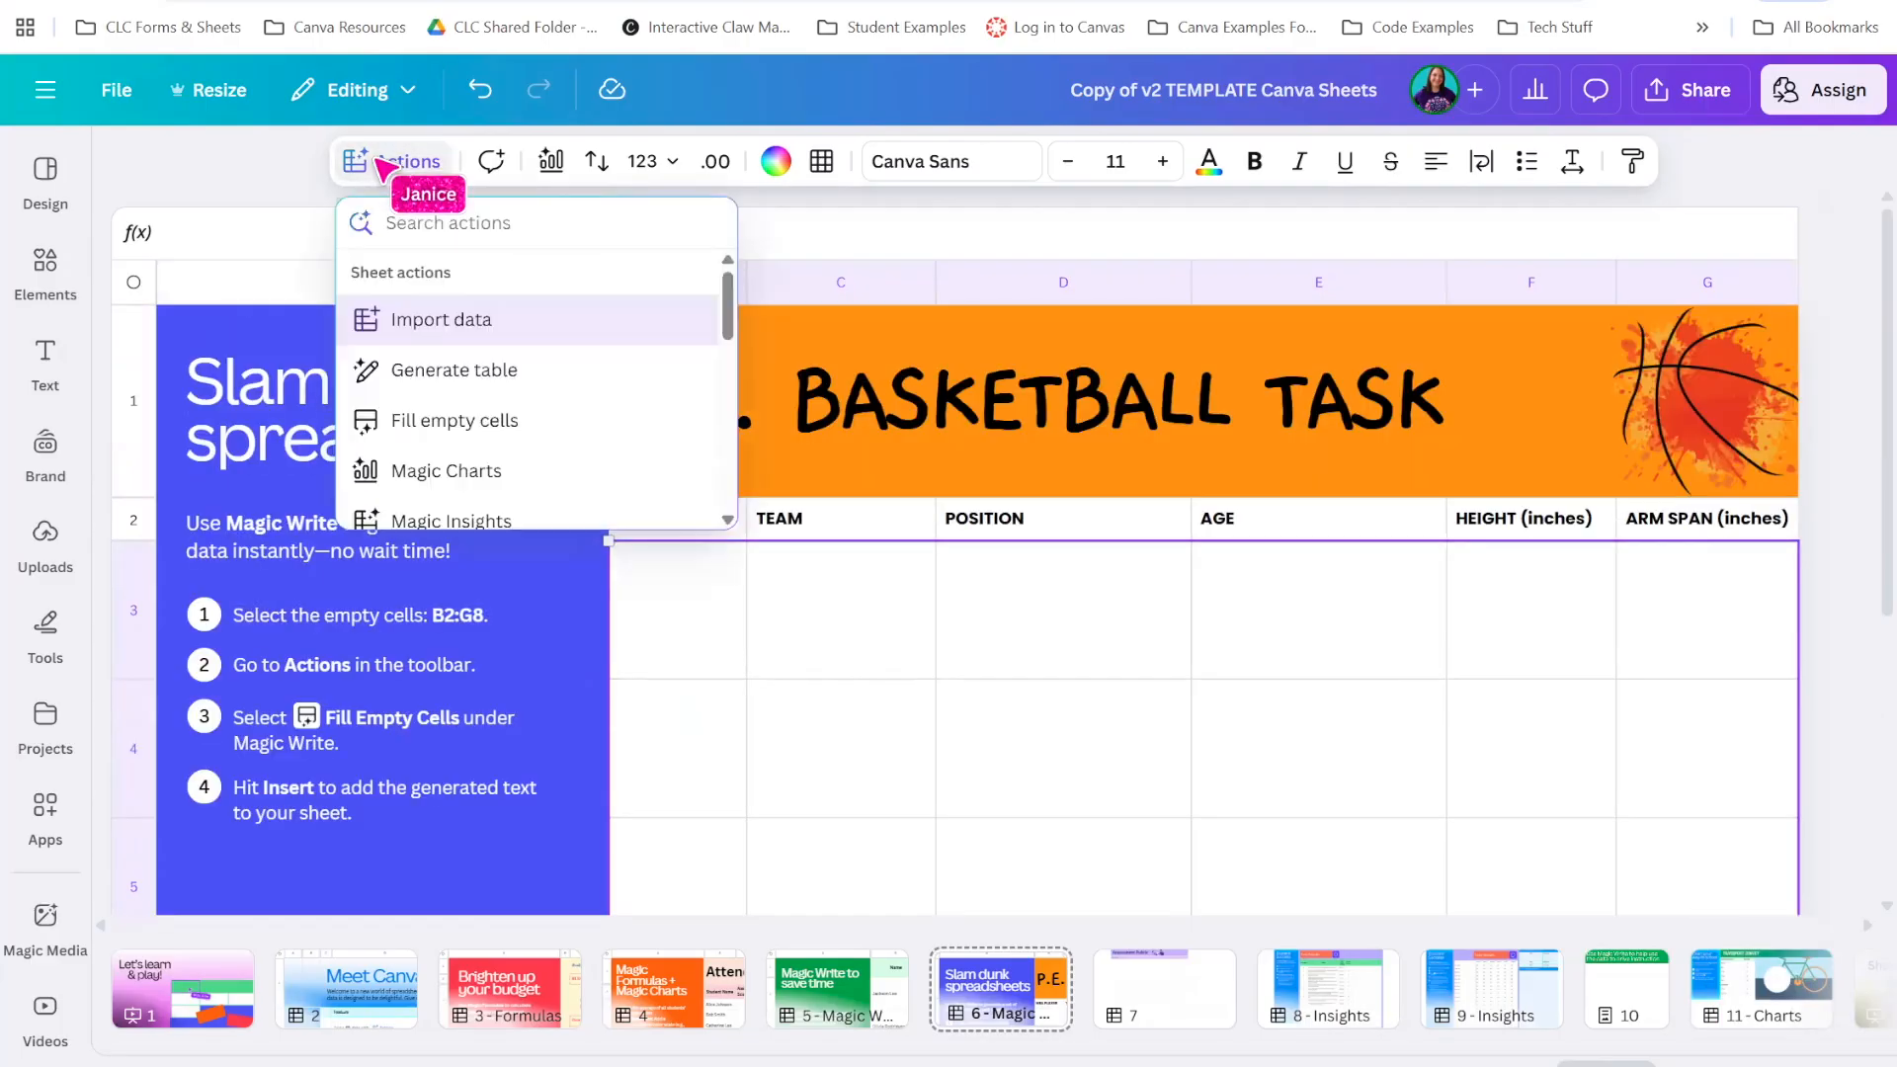
pyautogui.scroll(-2, 551, 297)
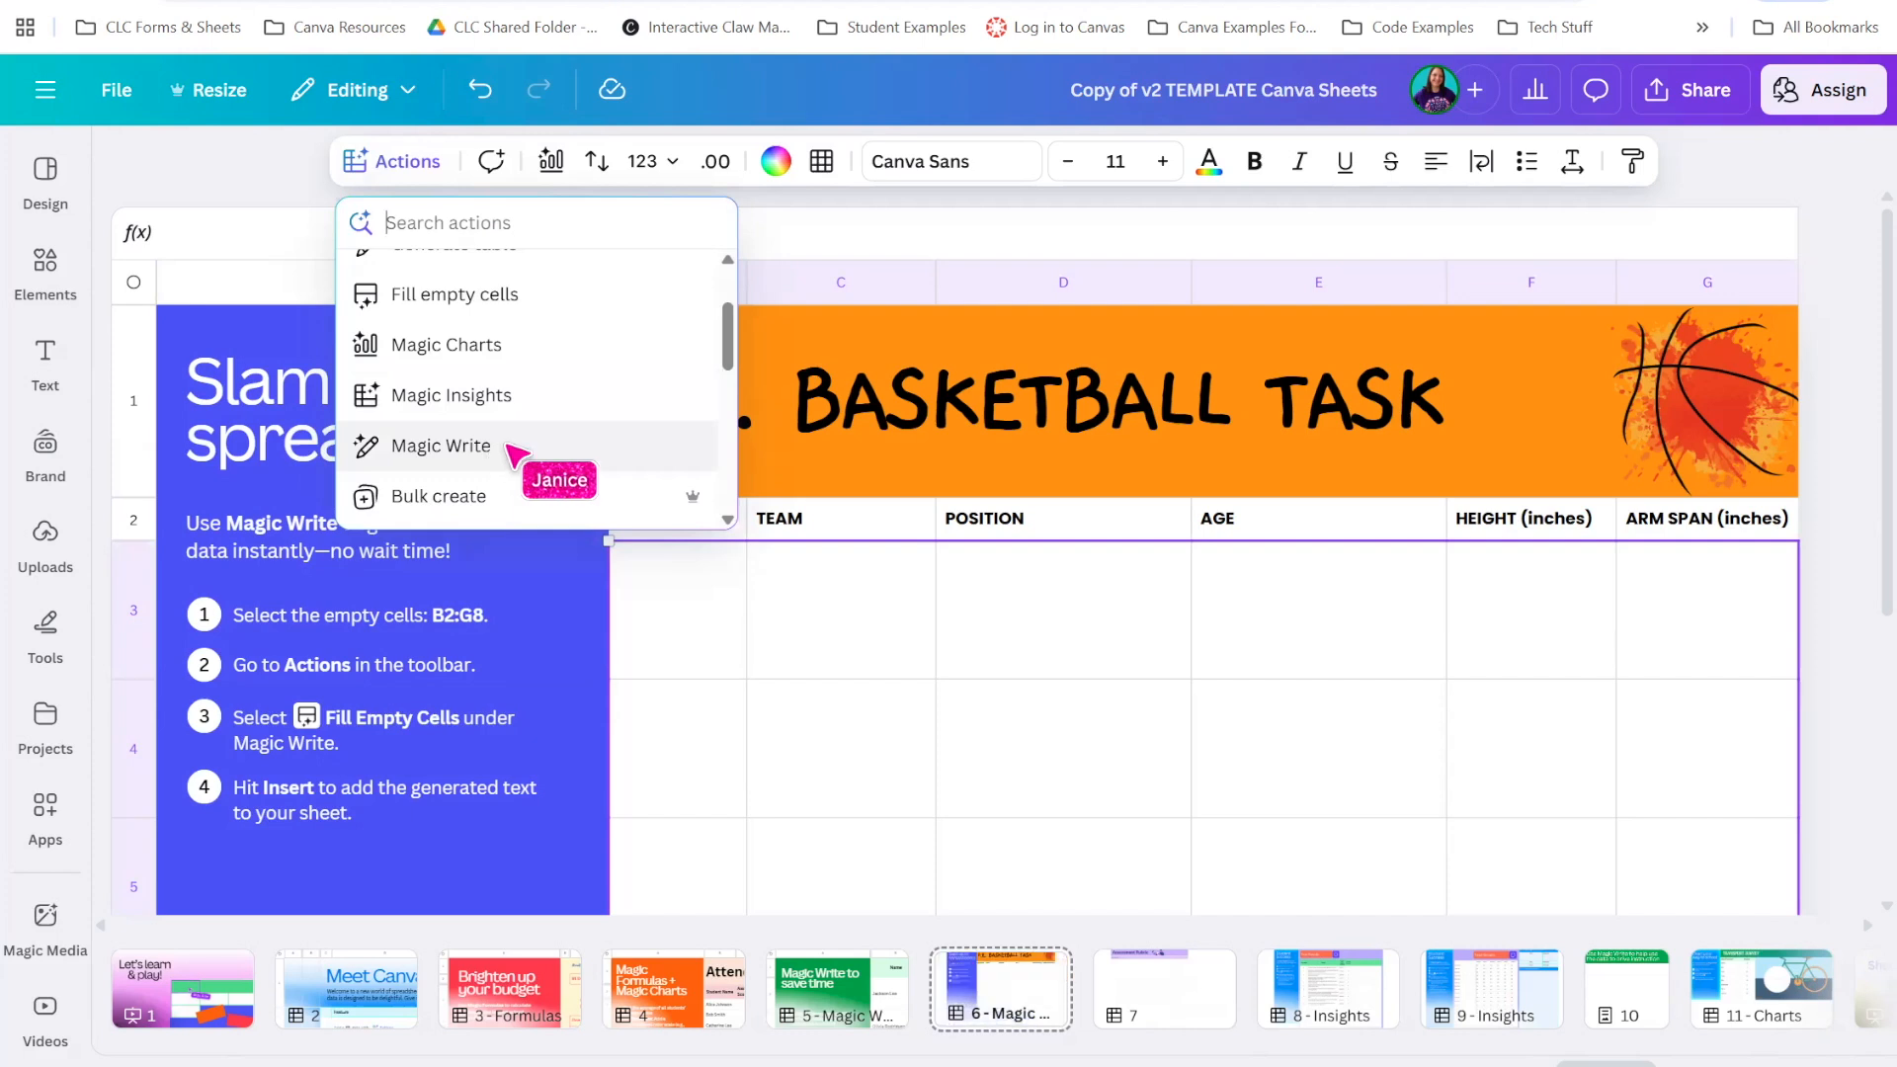
pyautogui.scroll(3, 498, 459)
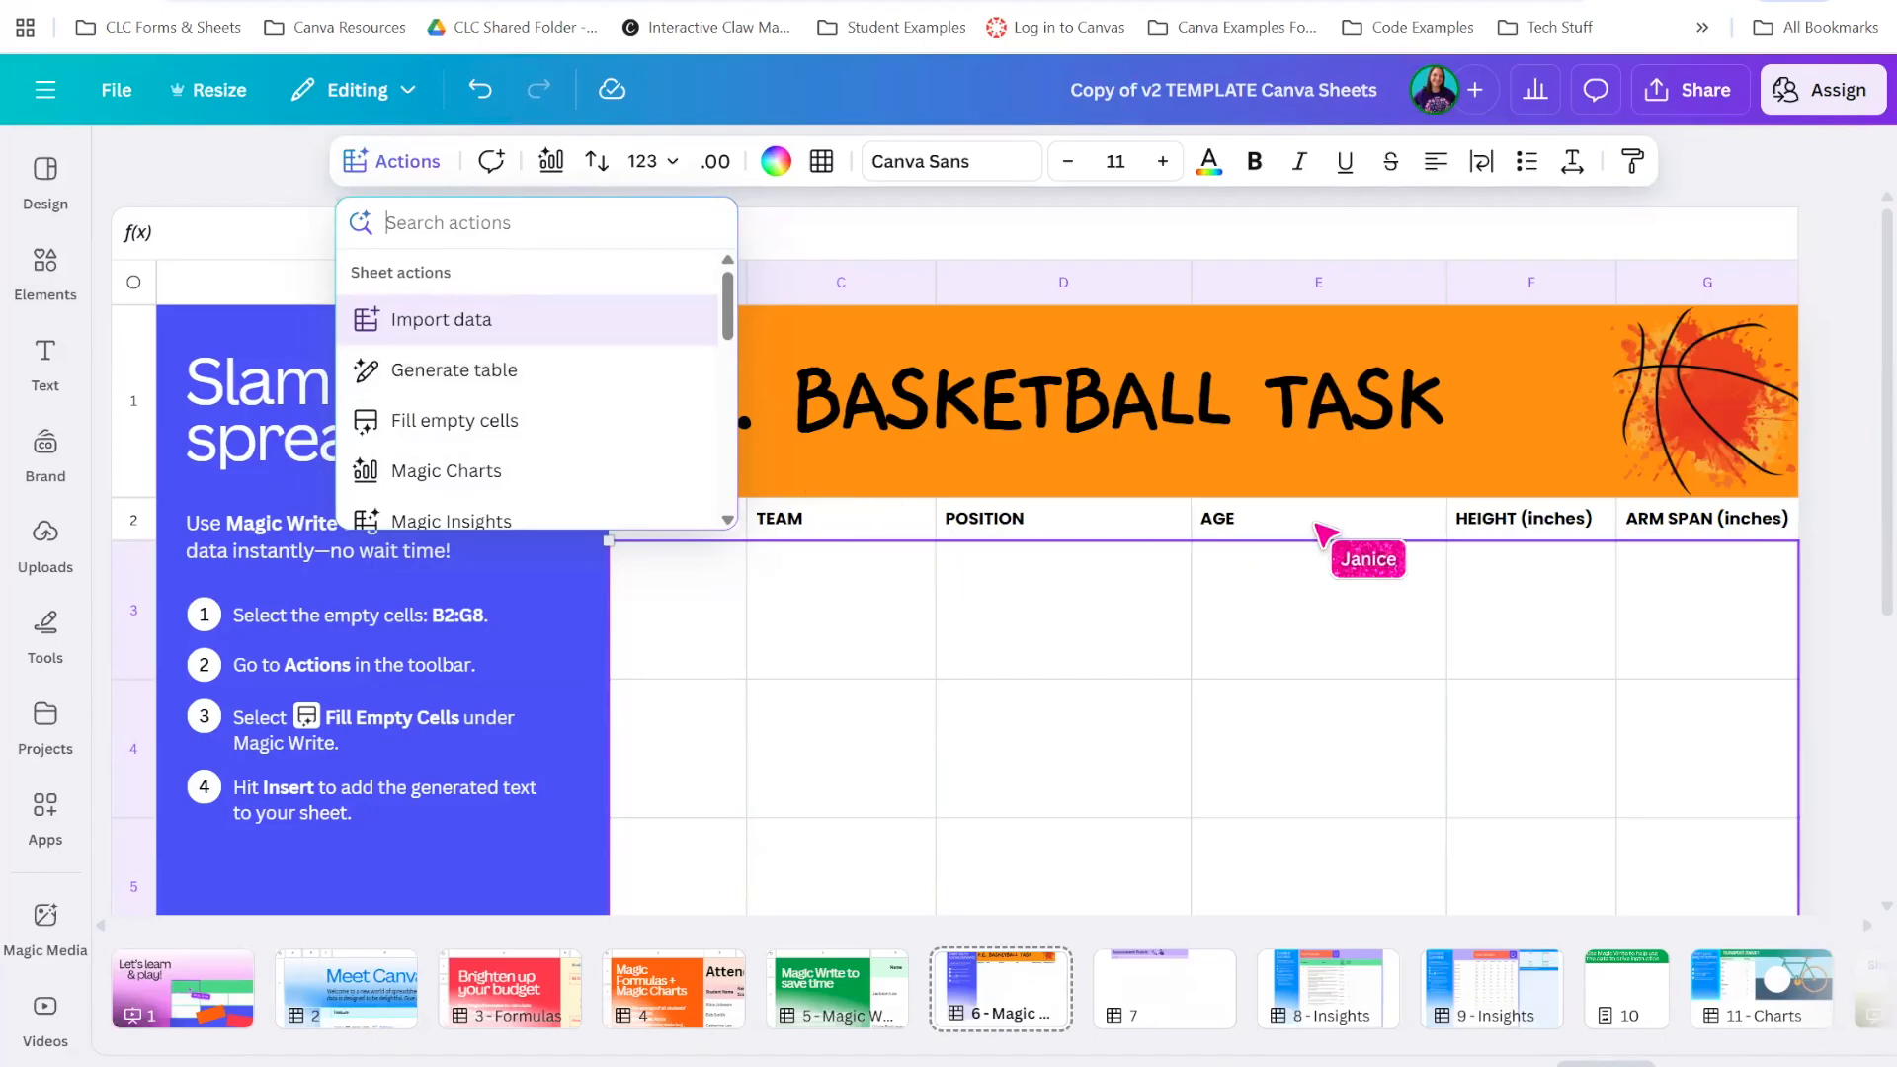
pyautogui.click(456, 423)
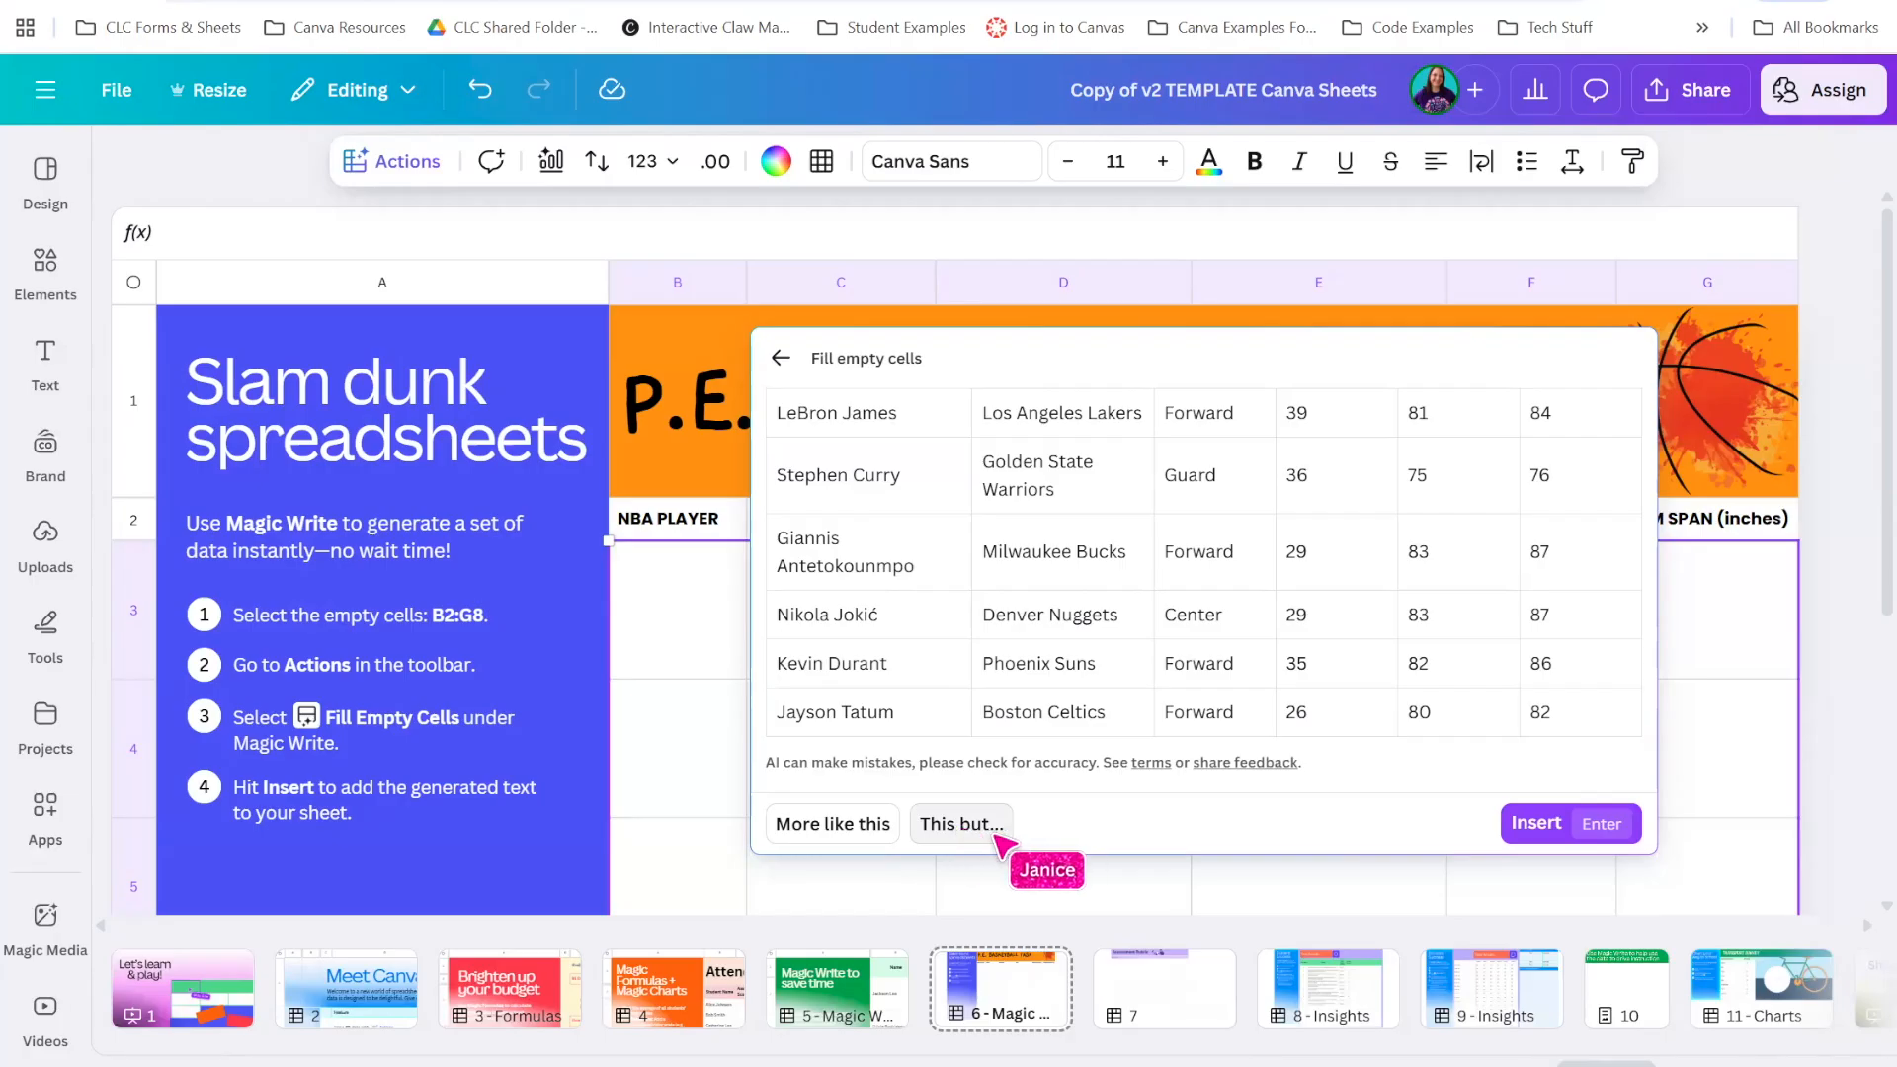
pyautogui.click(1530, 822)
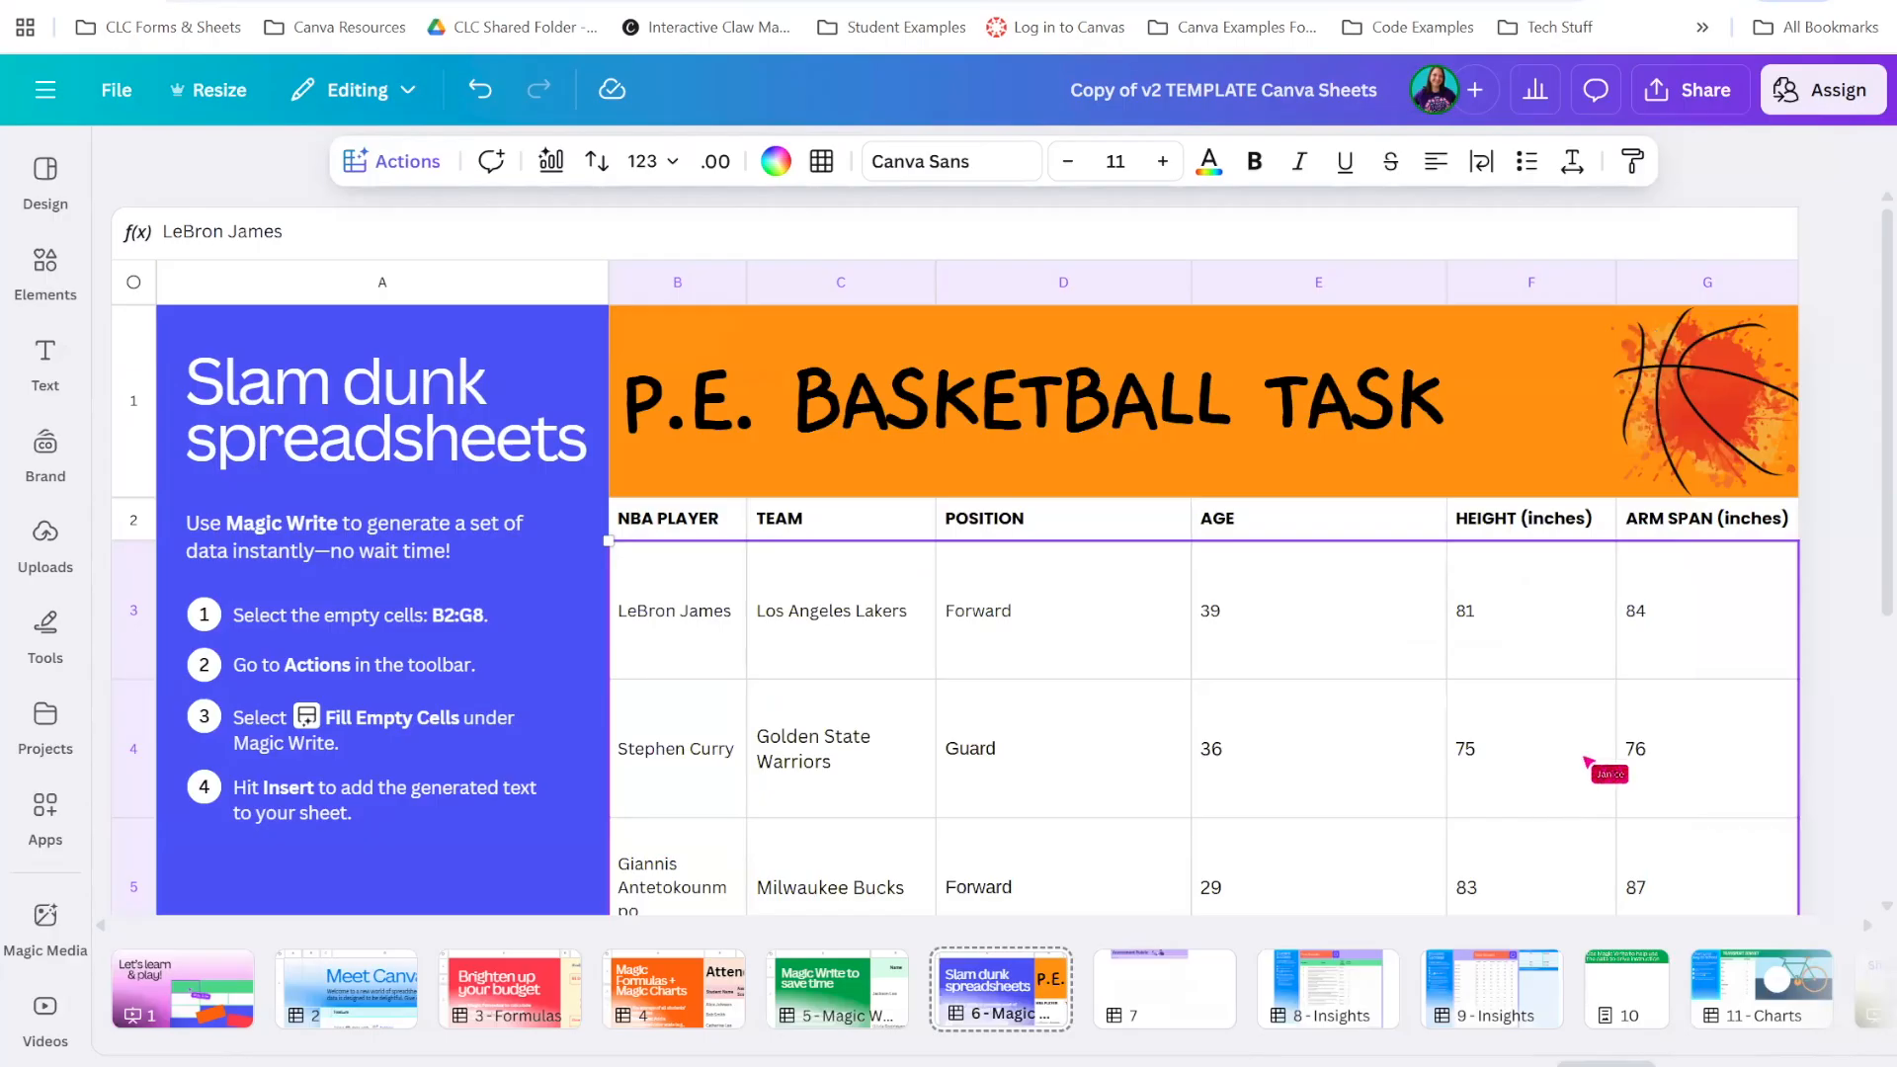
# Clear the generated NBA player data and fill the basketball table again with a new Fill empty cells result
pyautogui.press('Delete')
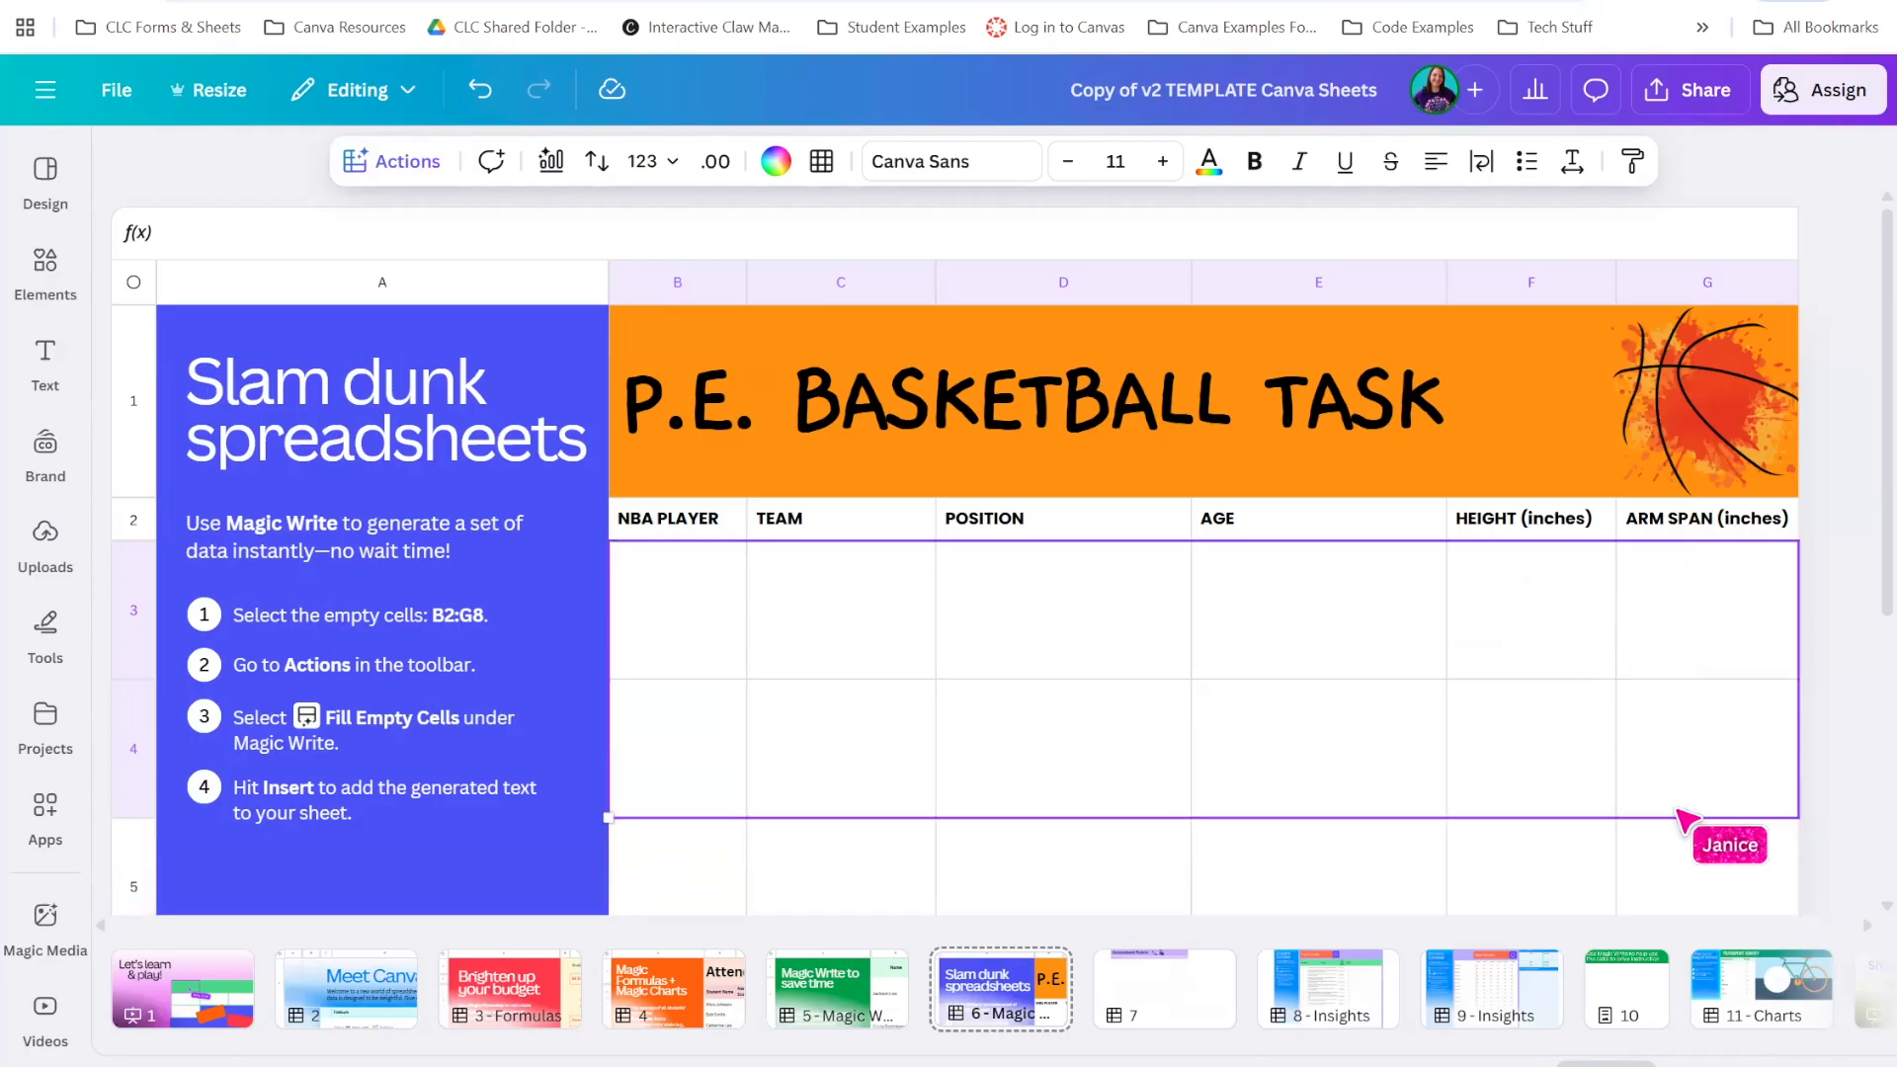
pyautogui.scroll(-3, 1715, 834)
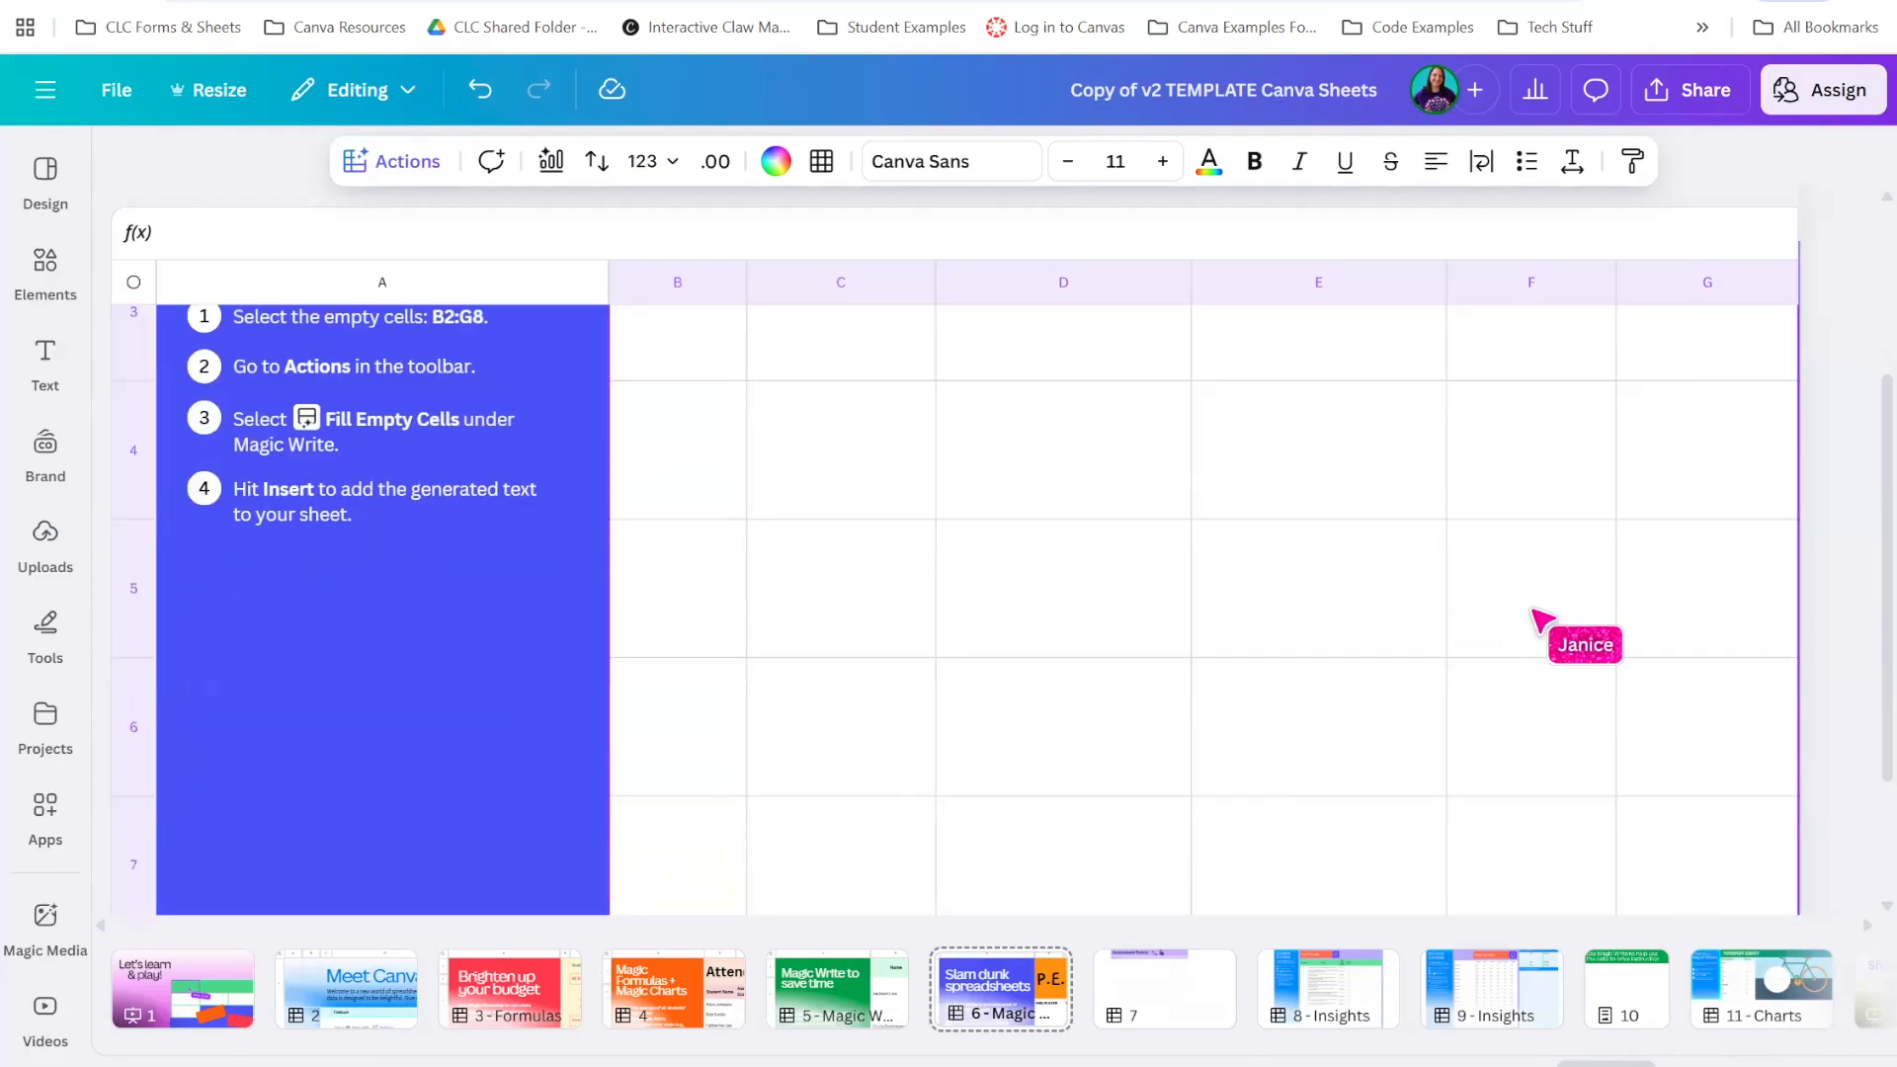
pyautogui.scroll(3, 1533, 628)
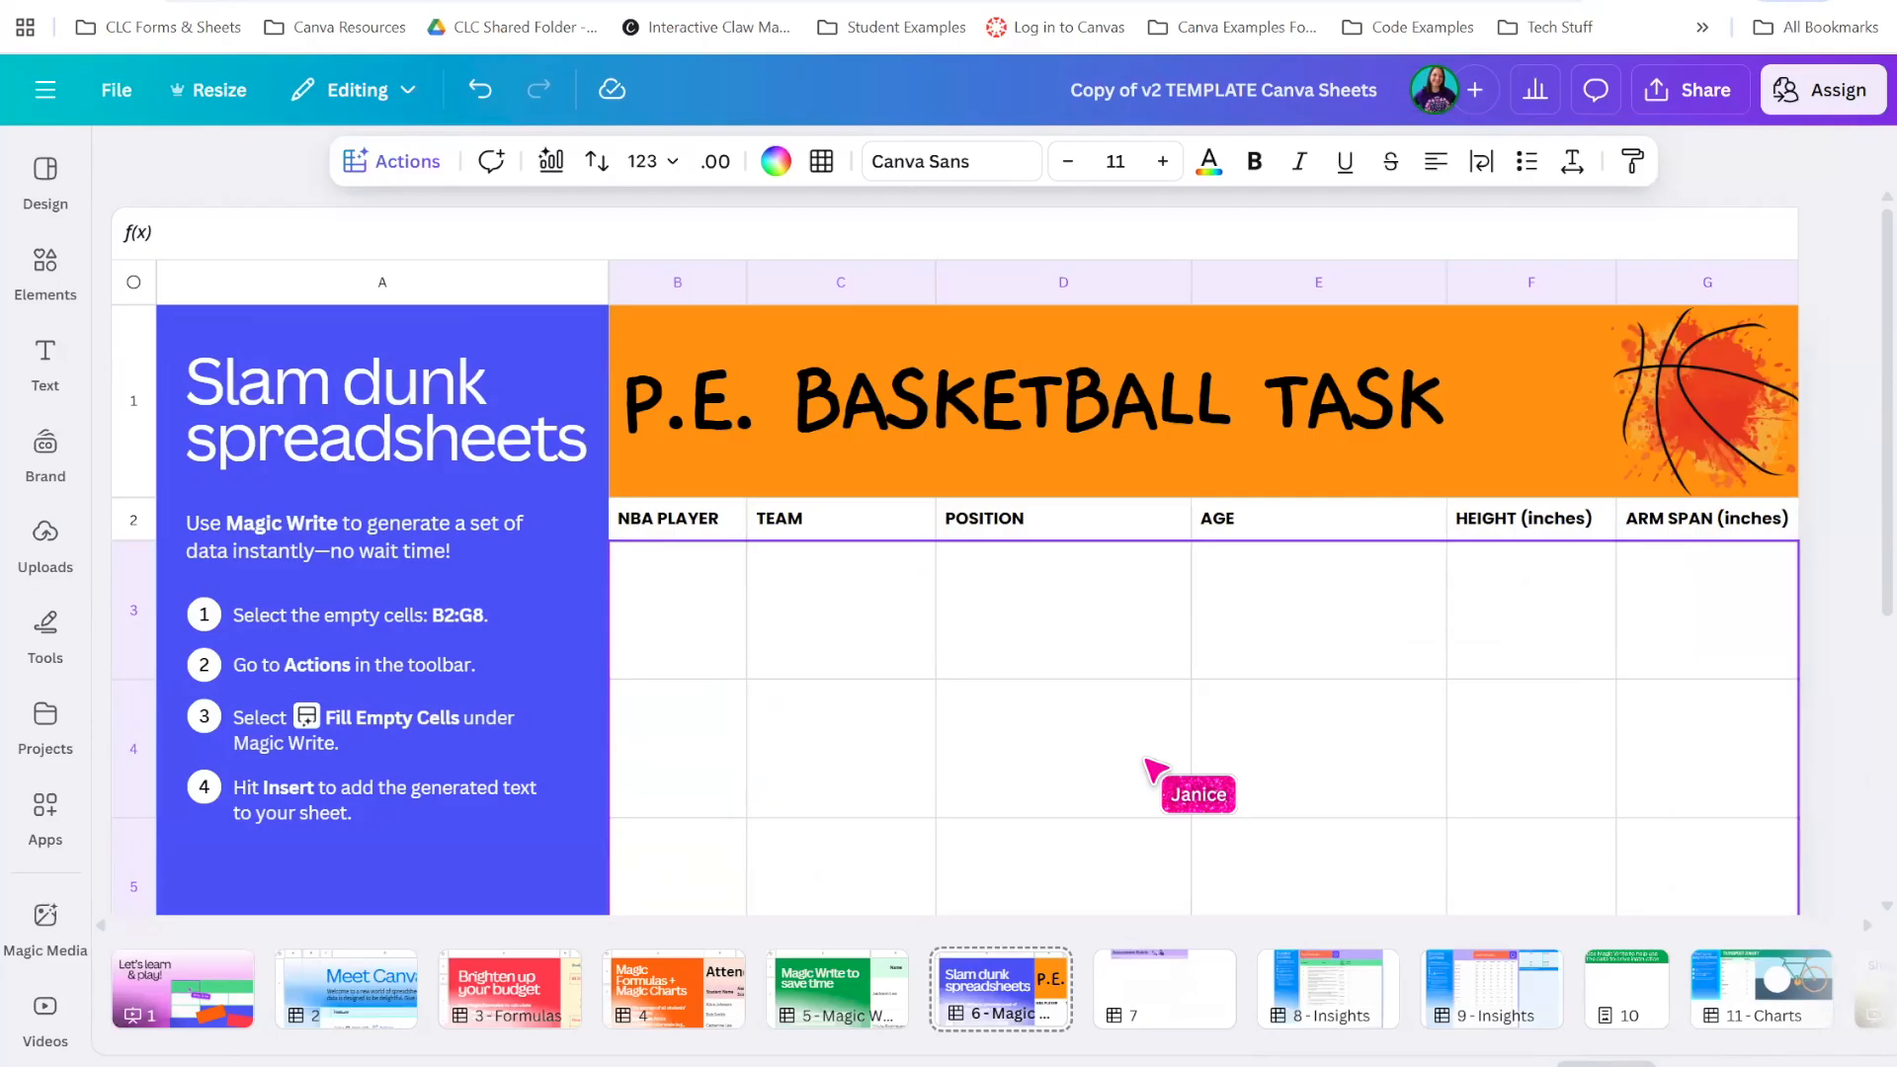
pyautogui.click(385, 161)
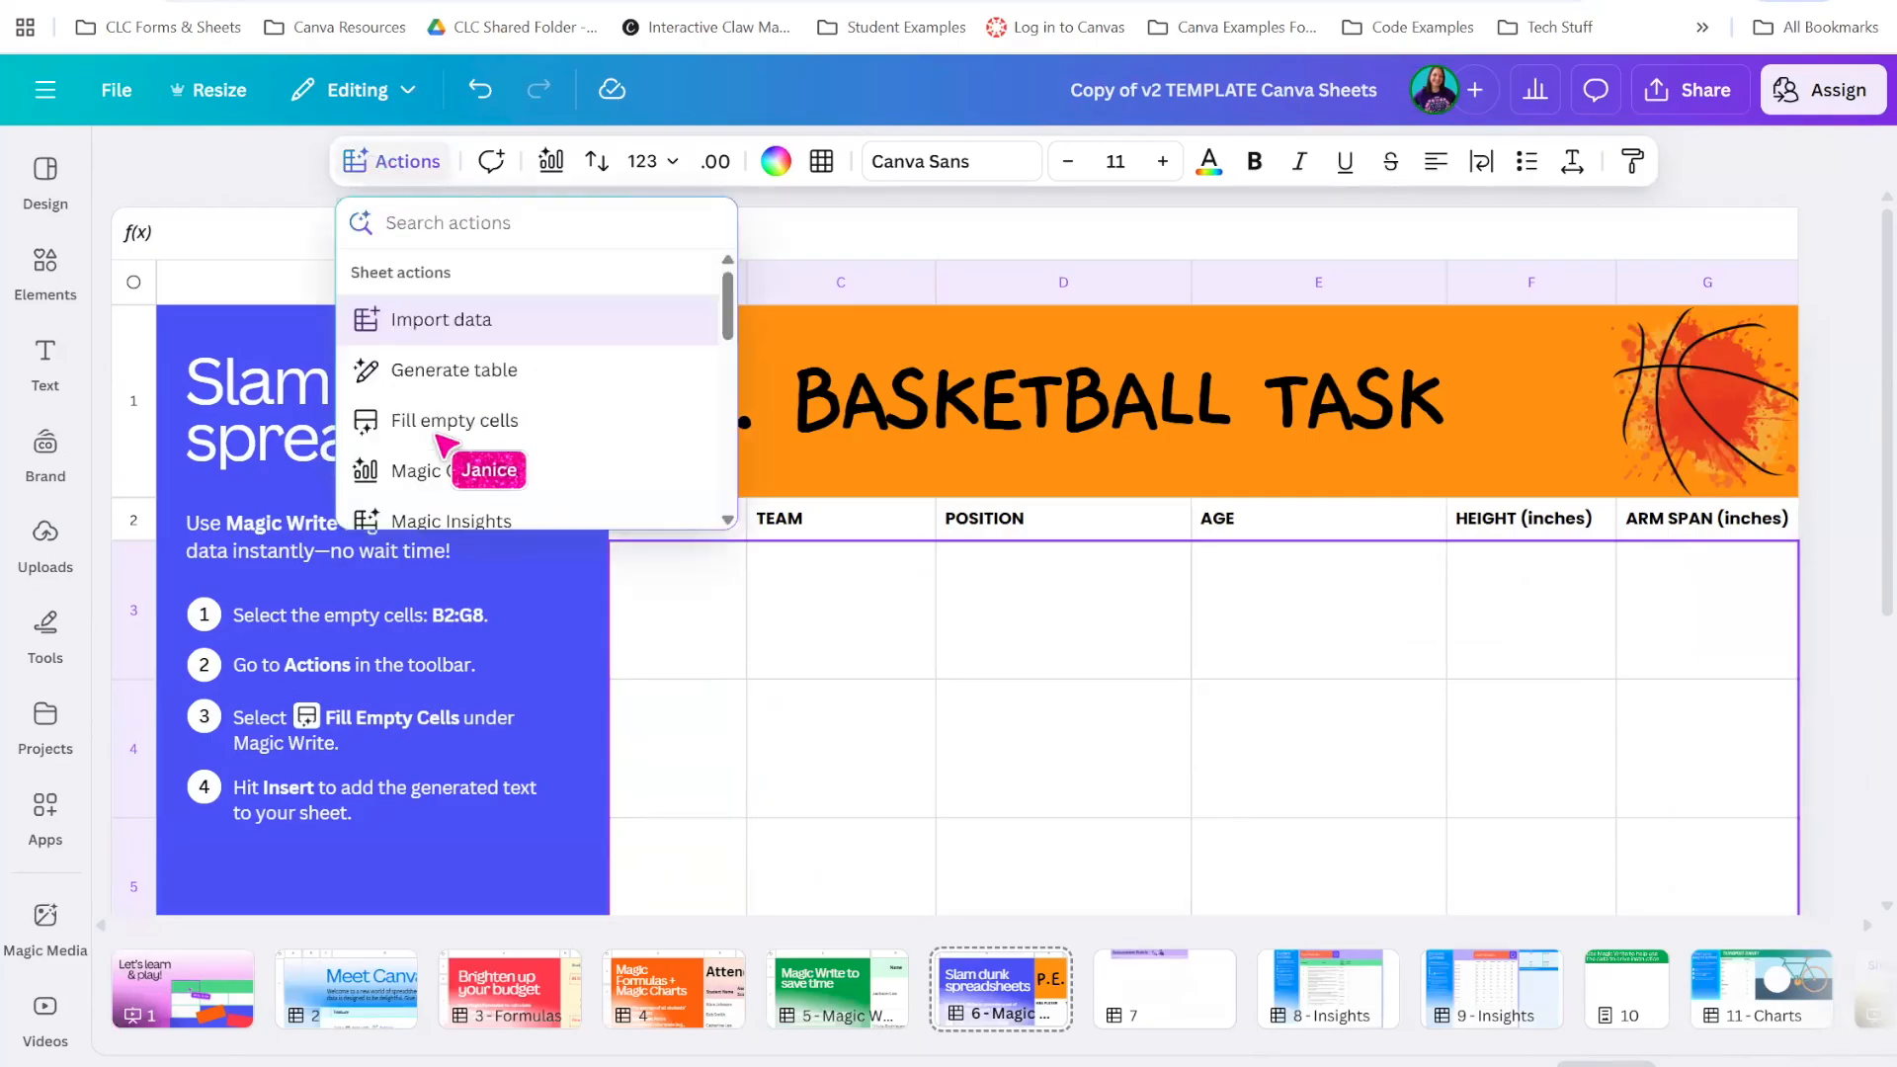
pyautogui.click(574, 427)
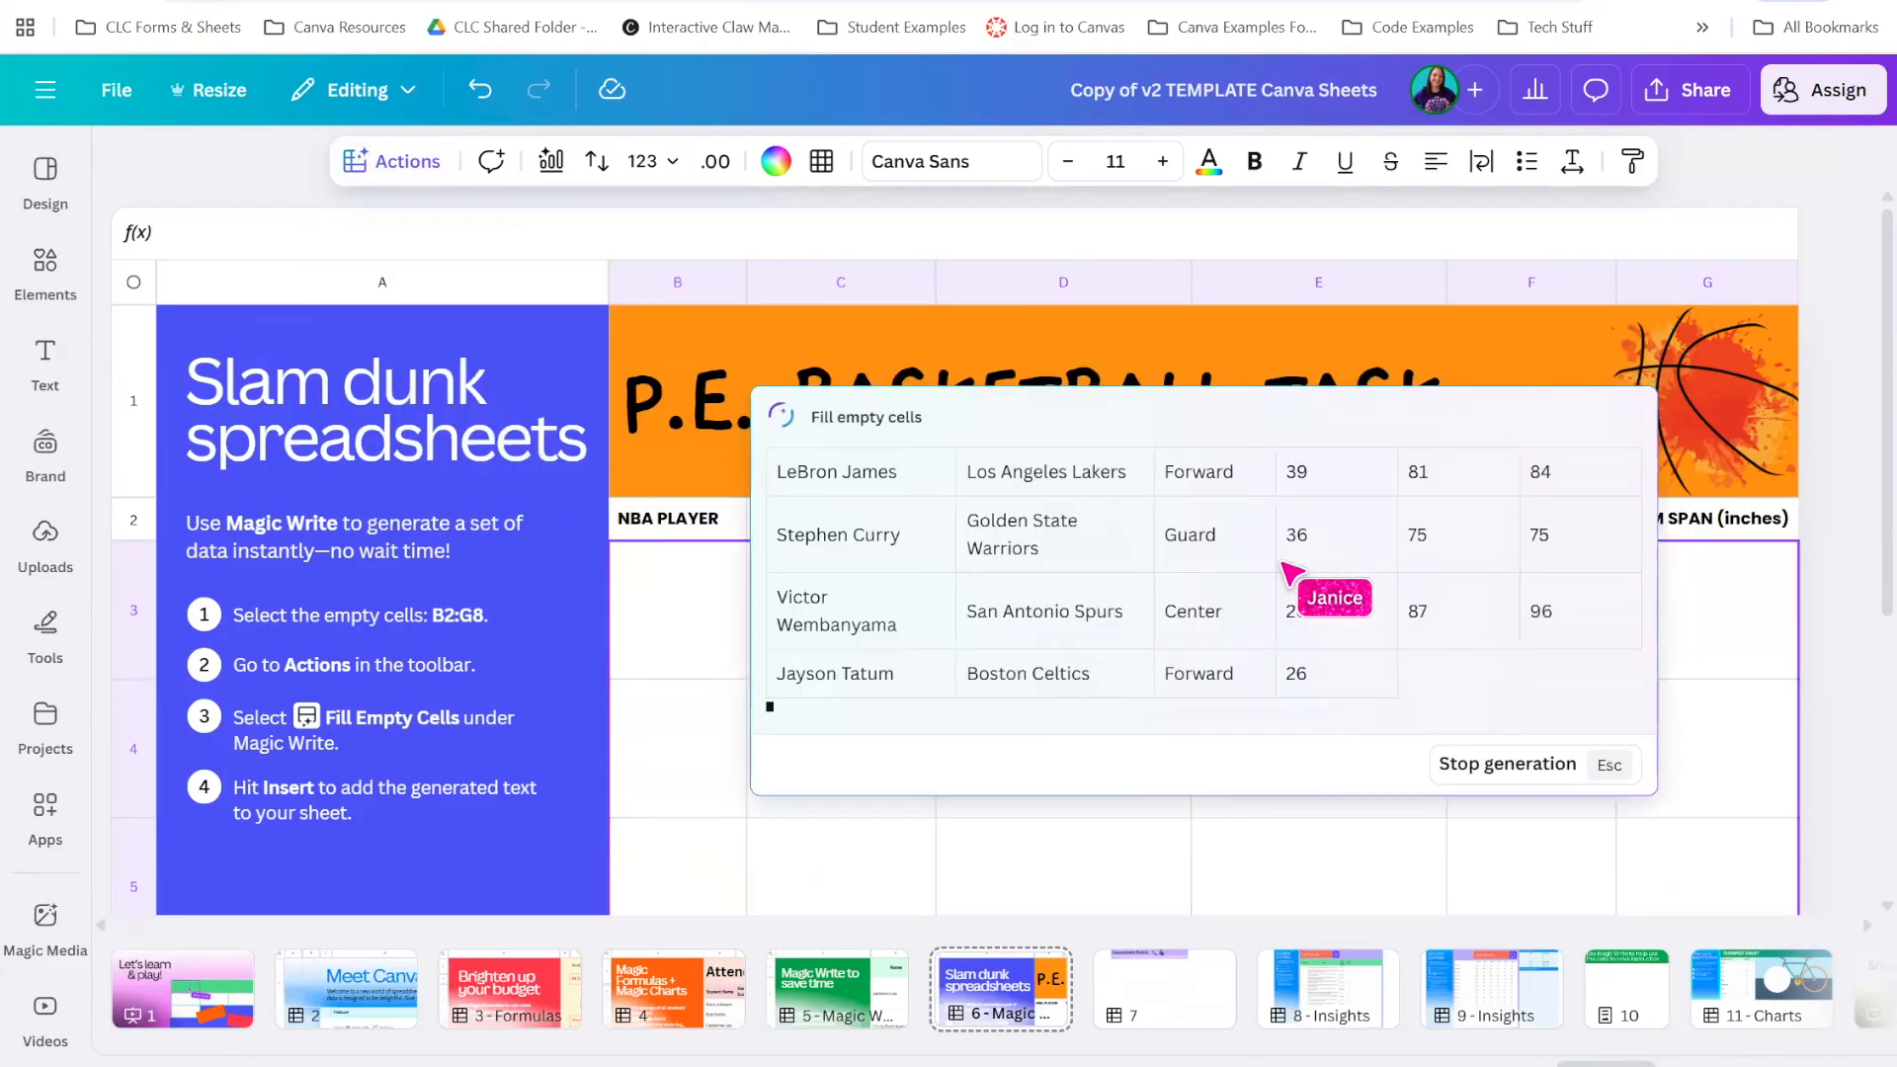
pyautogui.click(1545, 792)
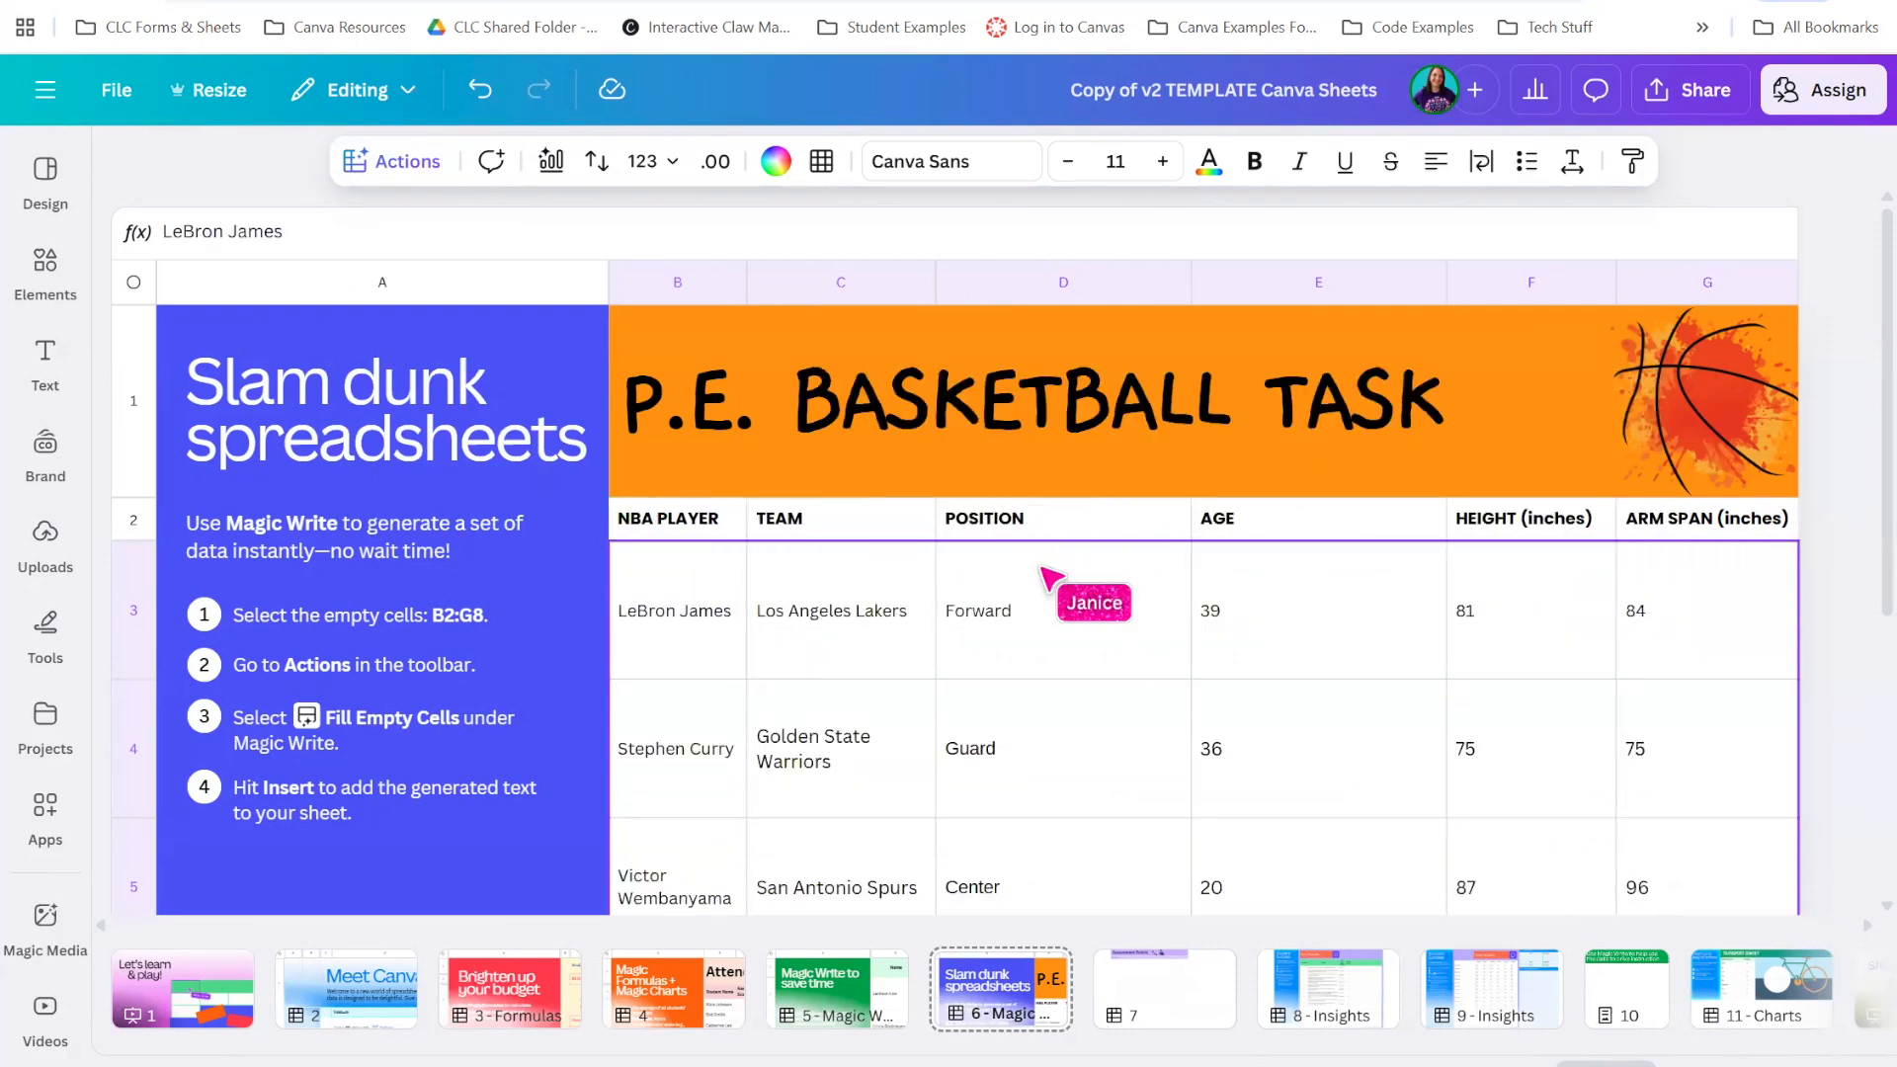
# On page 7, replace the Assessment Rubric's "Insert topic here" text with "CCSS W8.2"
pyautogui.click(1151, 1001)
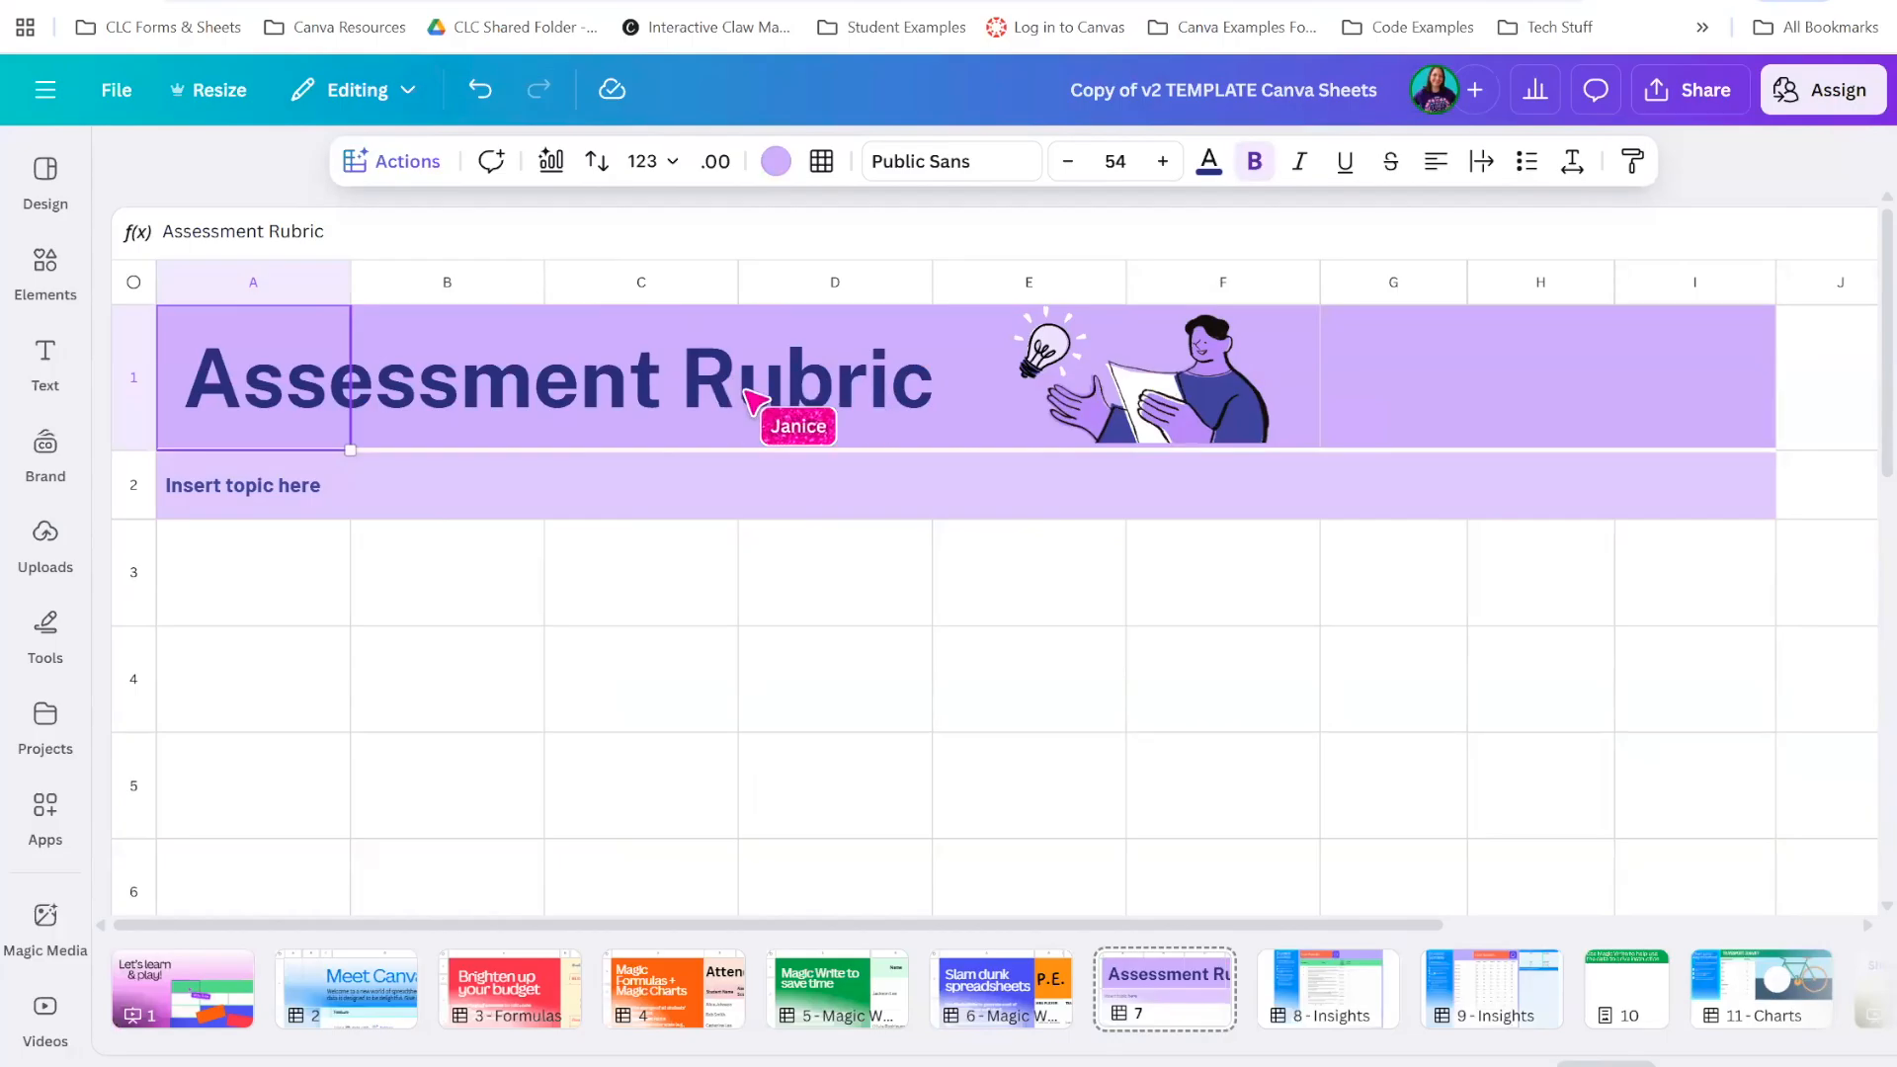
pyautogui.doubleClick(244, 484)
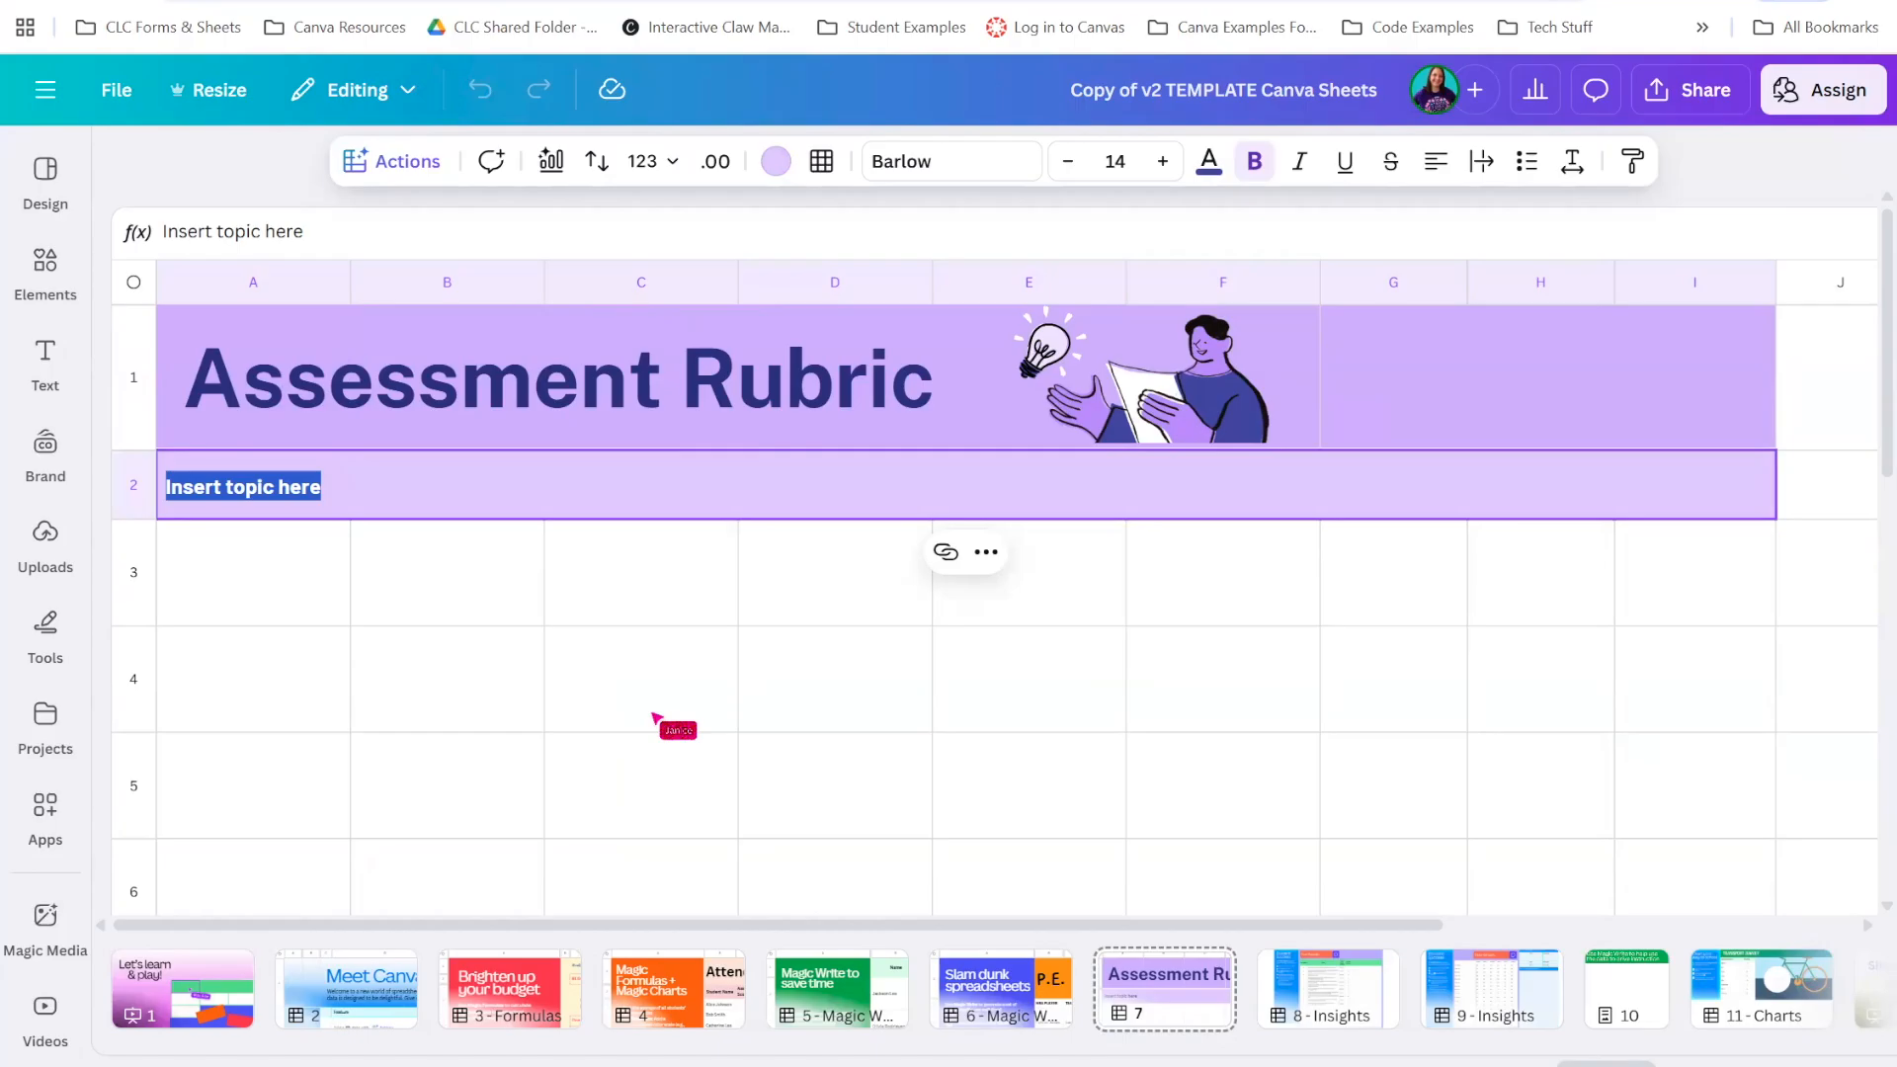
pyautogui.write('CCSS')
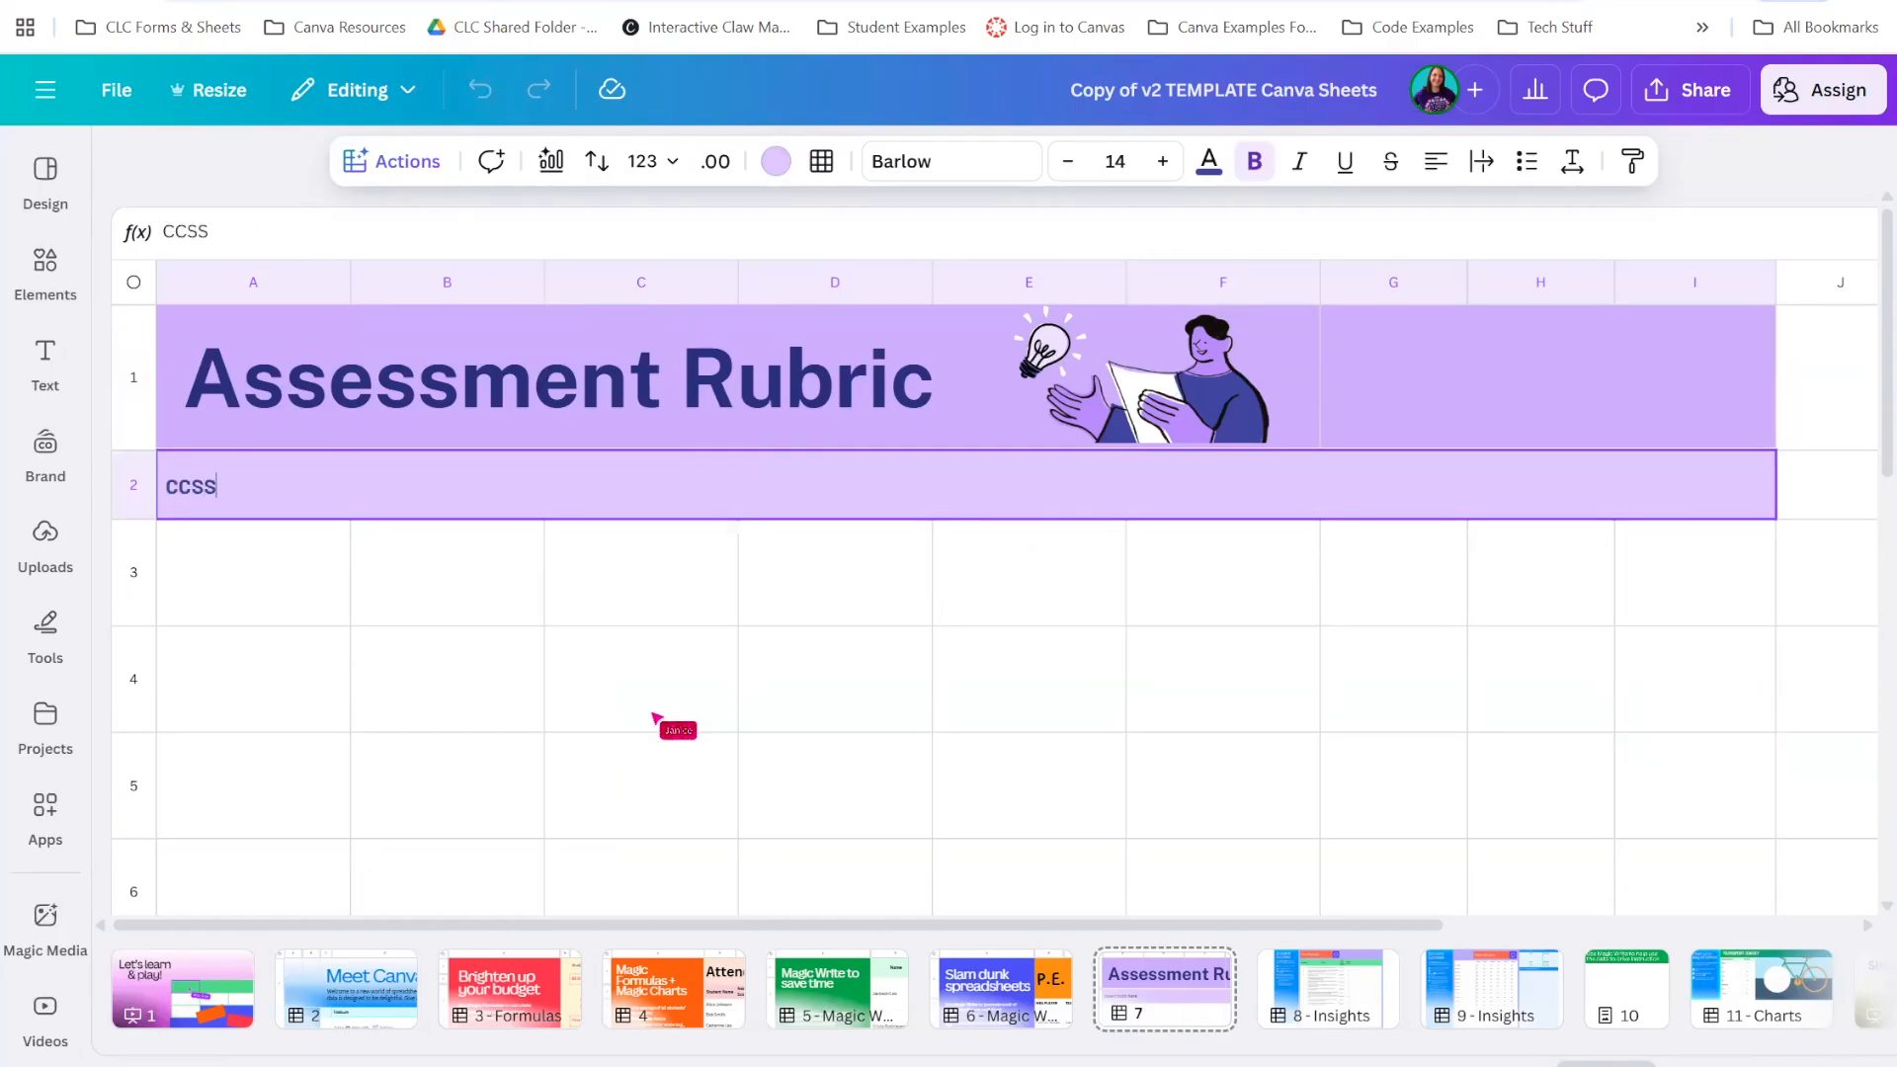
pyautogui.write(' W8.2')
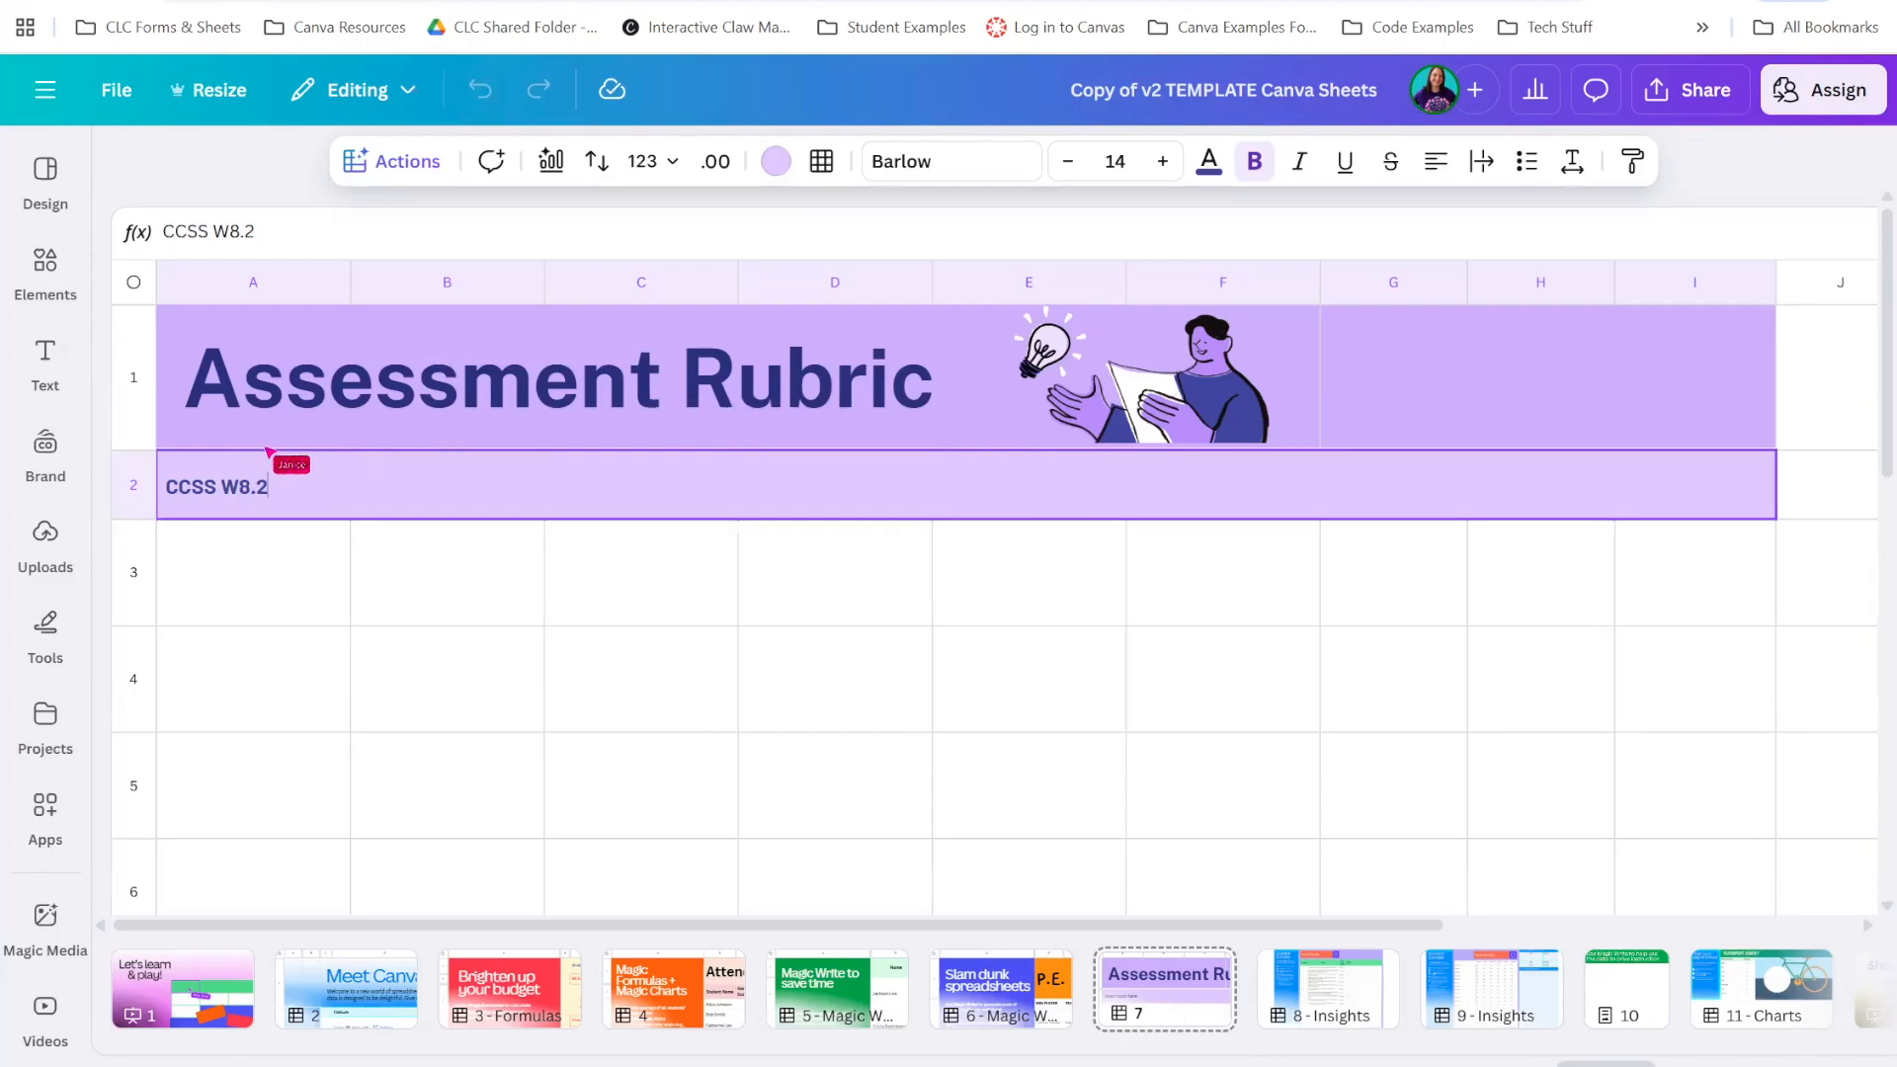
# Enter the score headings 4, 3, 2 and 1 in cells B3:E3, then clear them
pyautogui.click(445, 611)
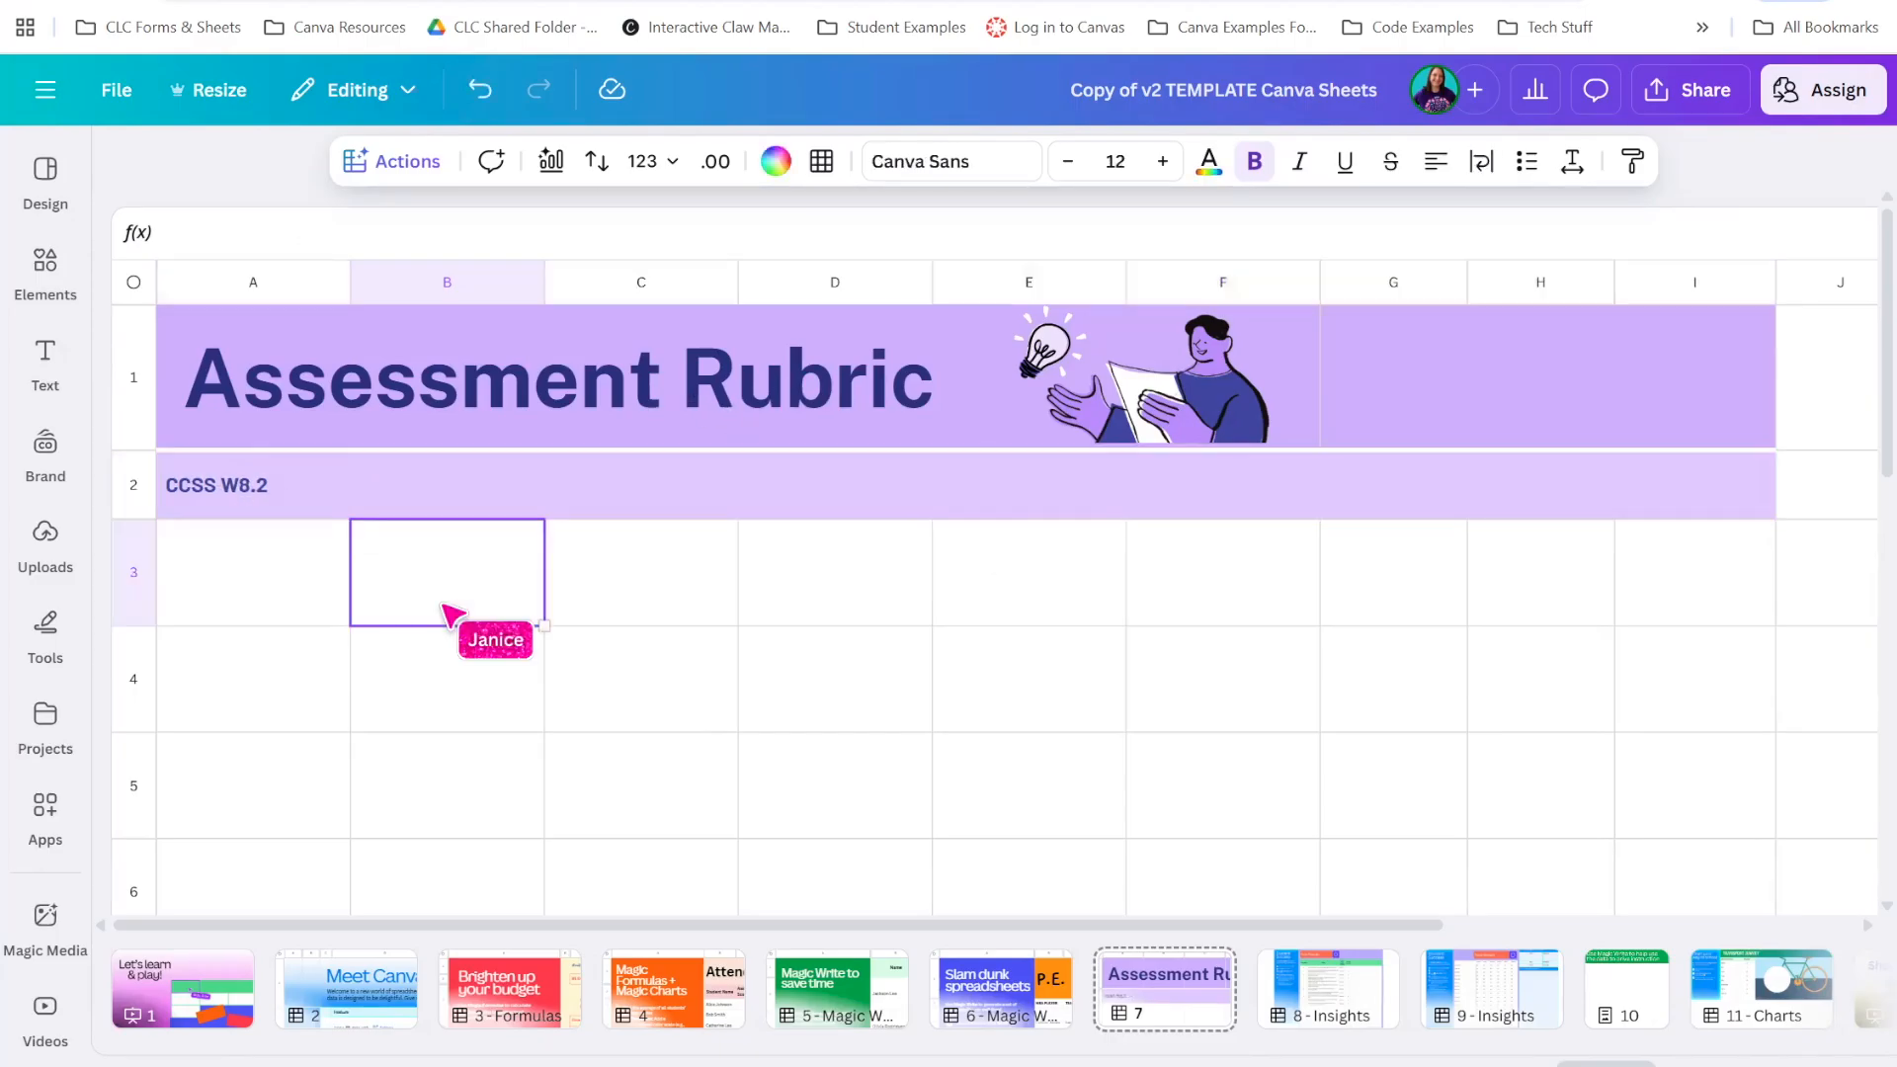
pyautogui.write('4')
pyautogui.press('Tab')
pyautogui.write('3')
pyautogui.press('Tab')
pyautogui.write('2')
pyautogui.press('Tab')
pyautogui.write('1')
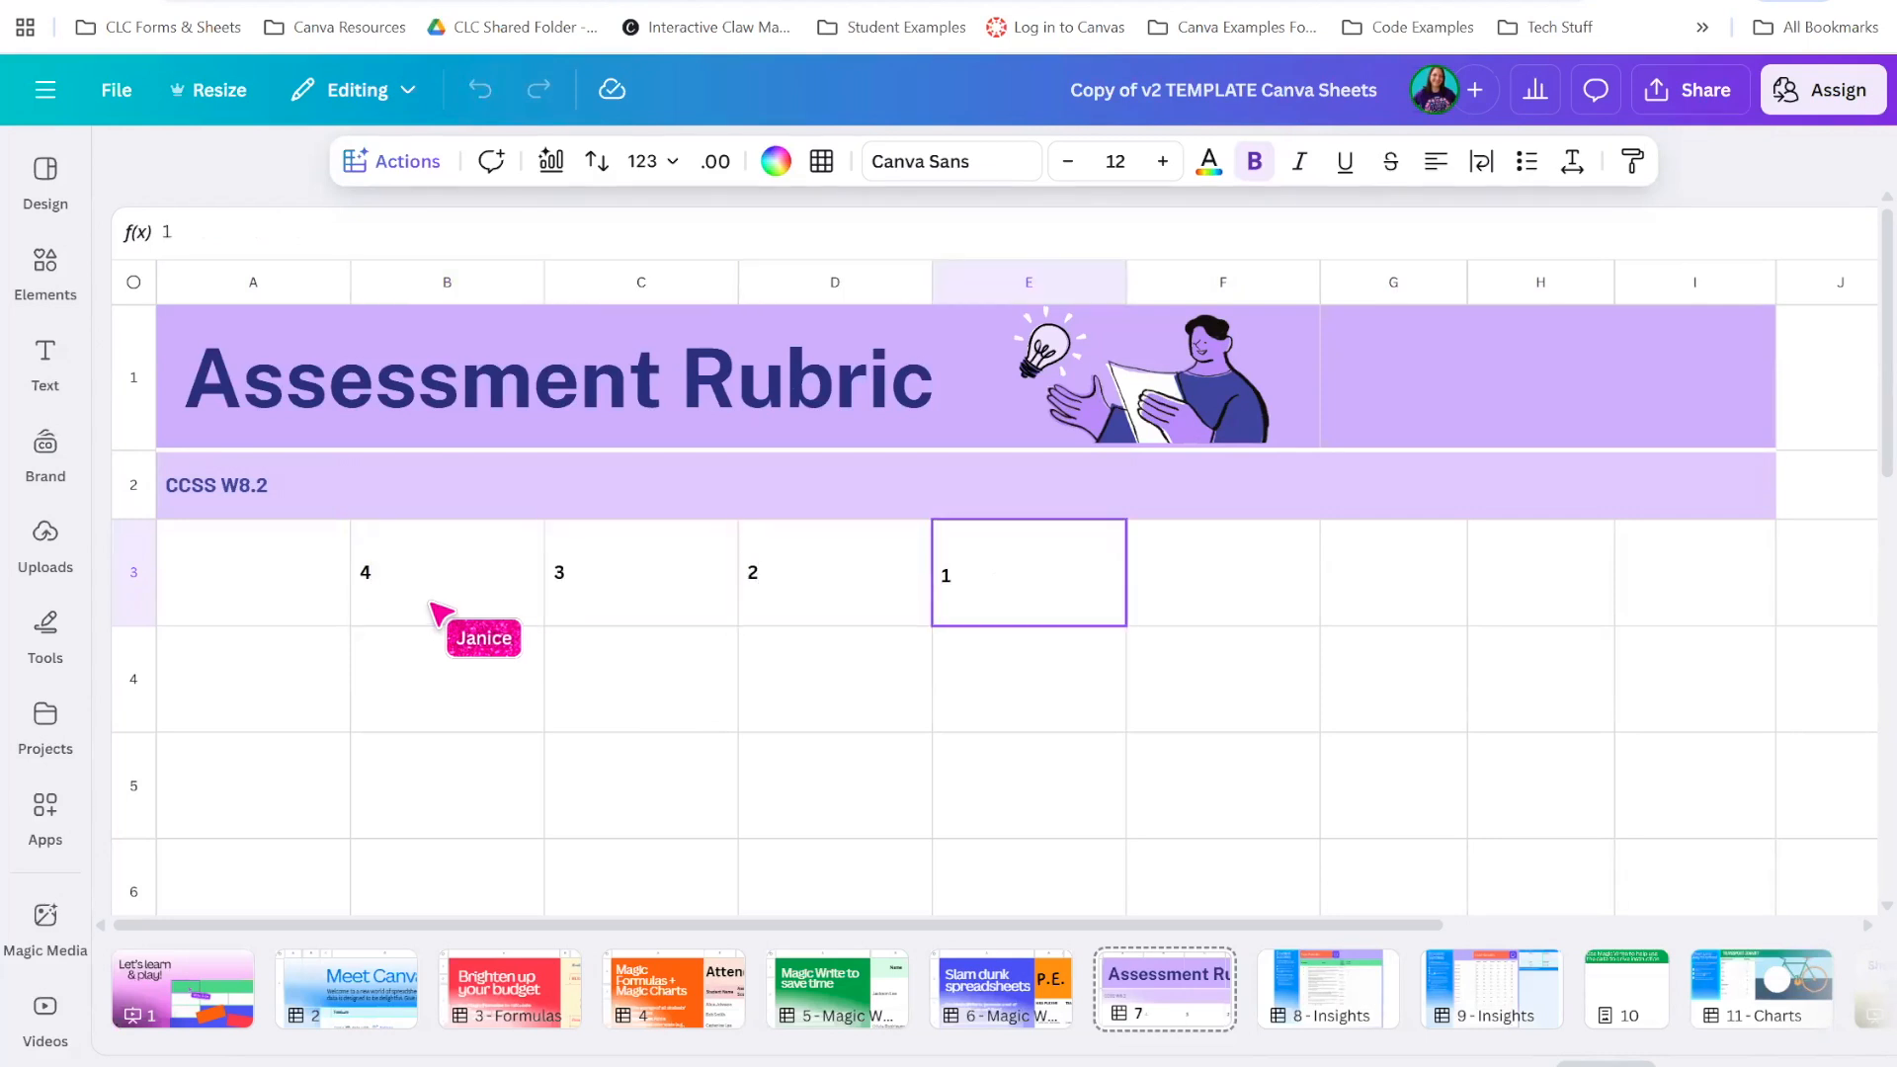
pyautogui.moveTo(435, 583); pyautogui.dragTo(965, 605)
pyautogui.press('Delete')
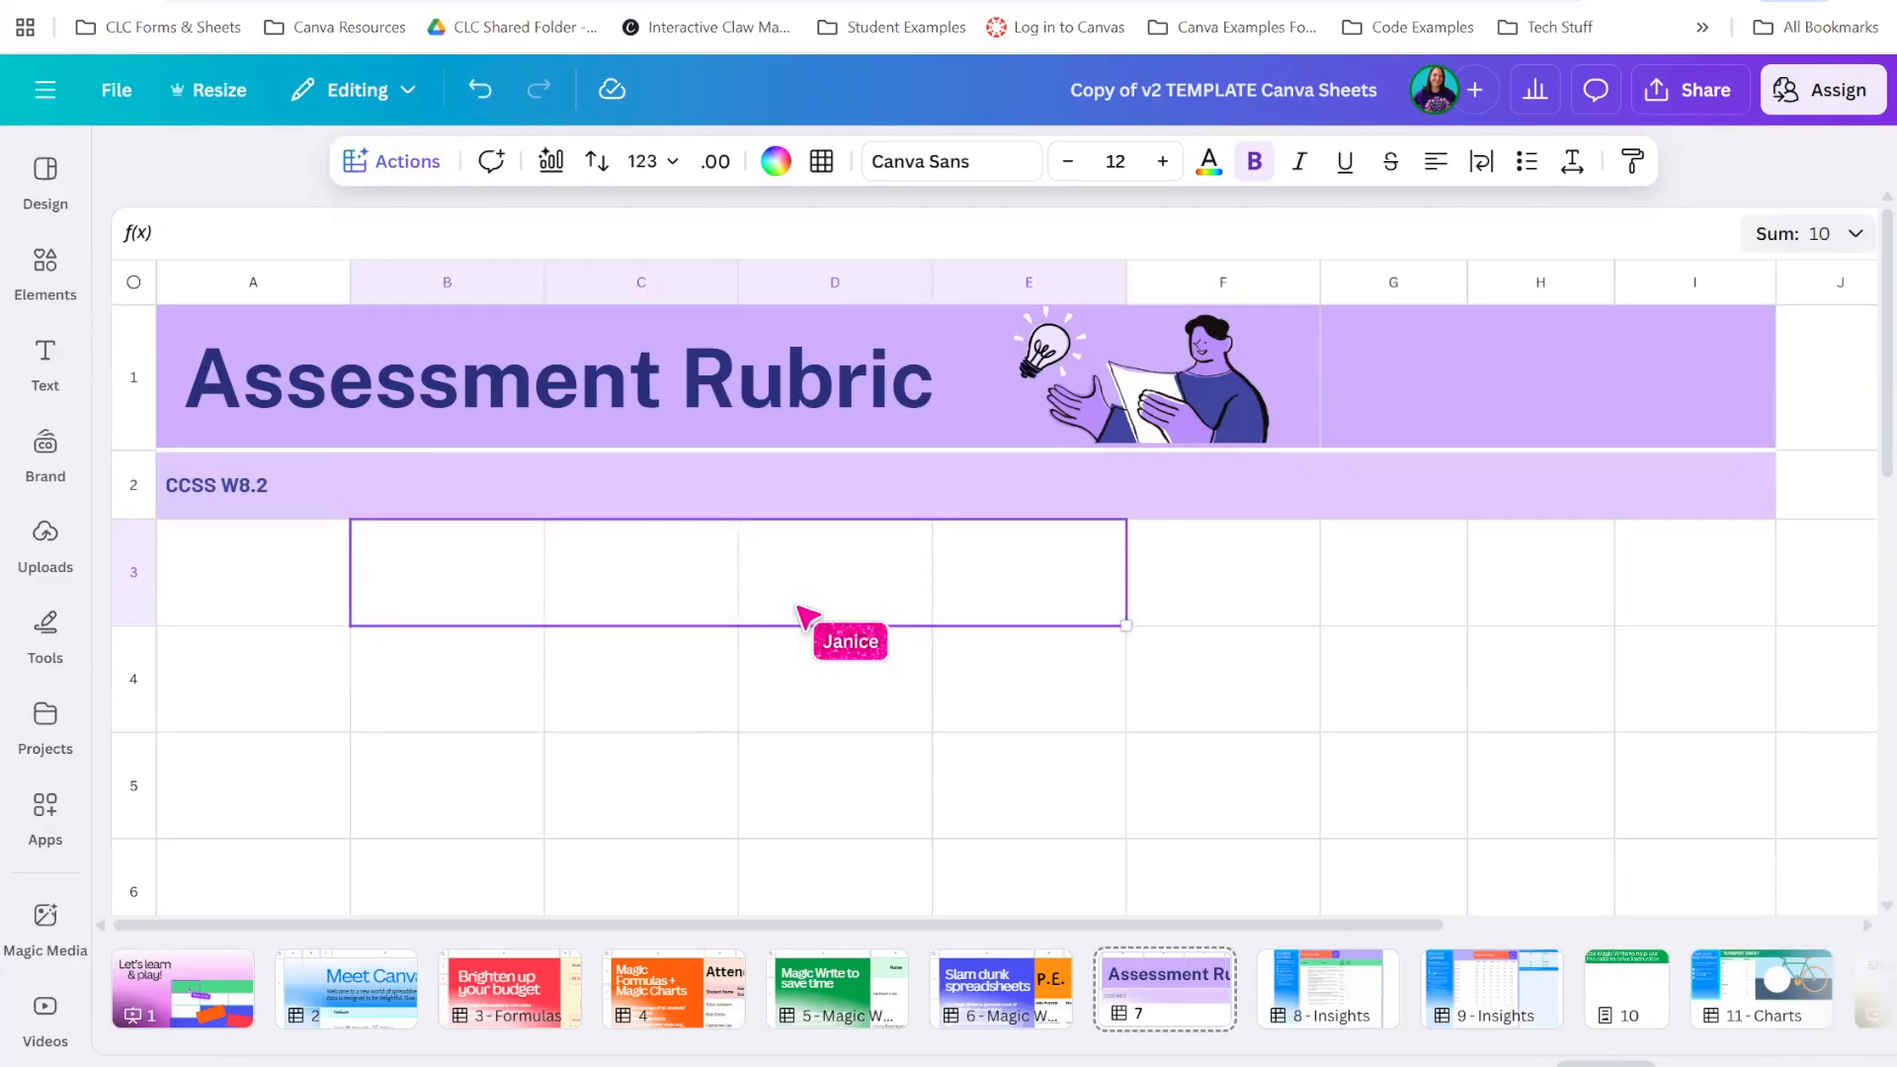
pyautogui.click(314, 662)
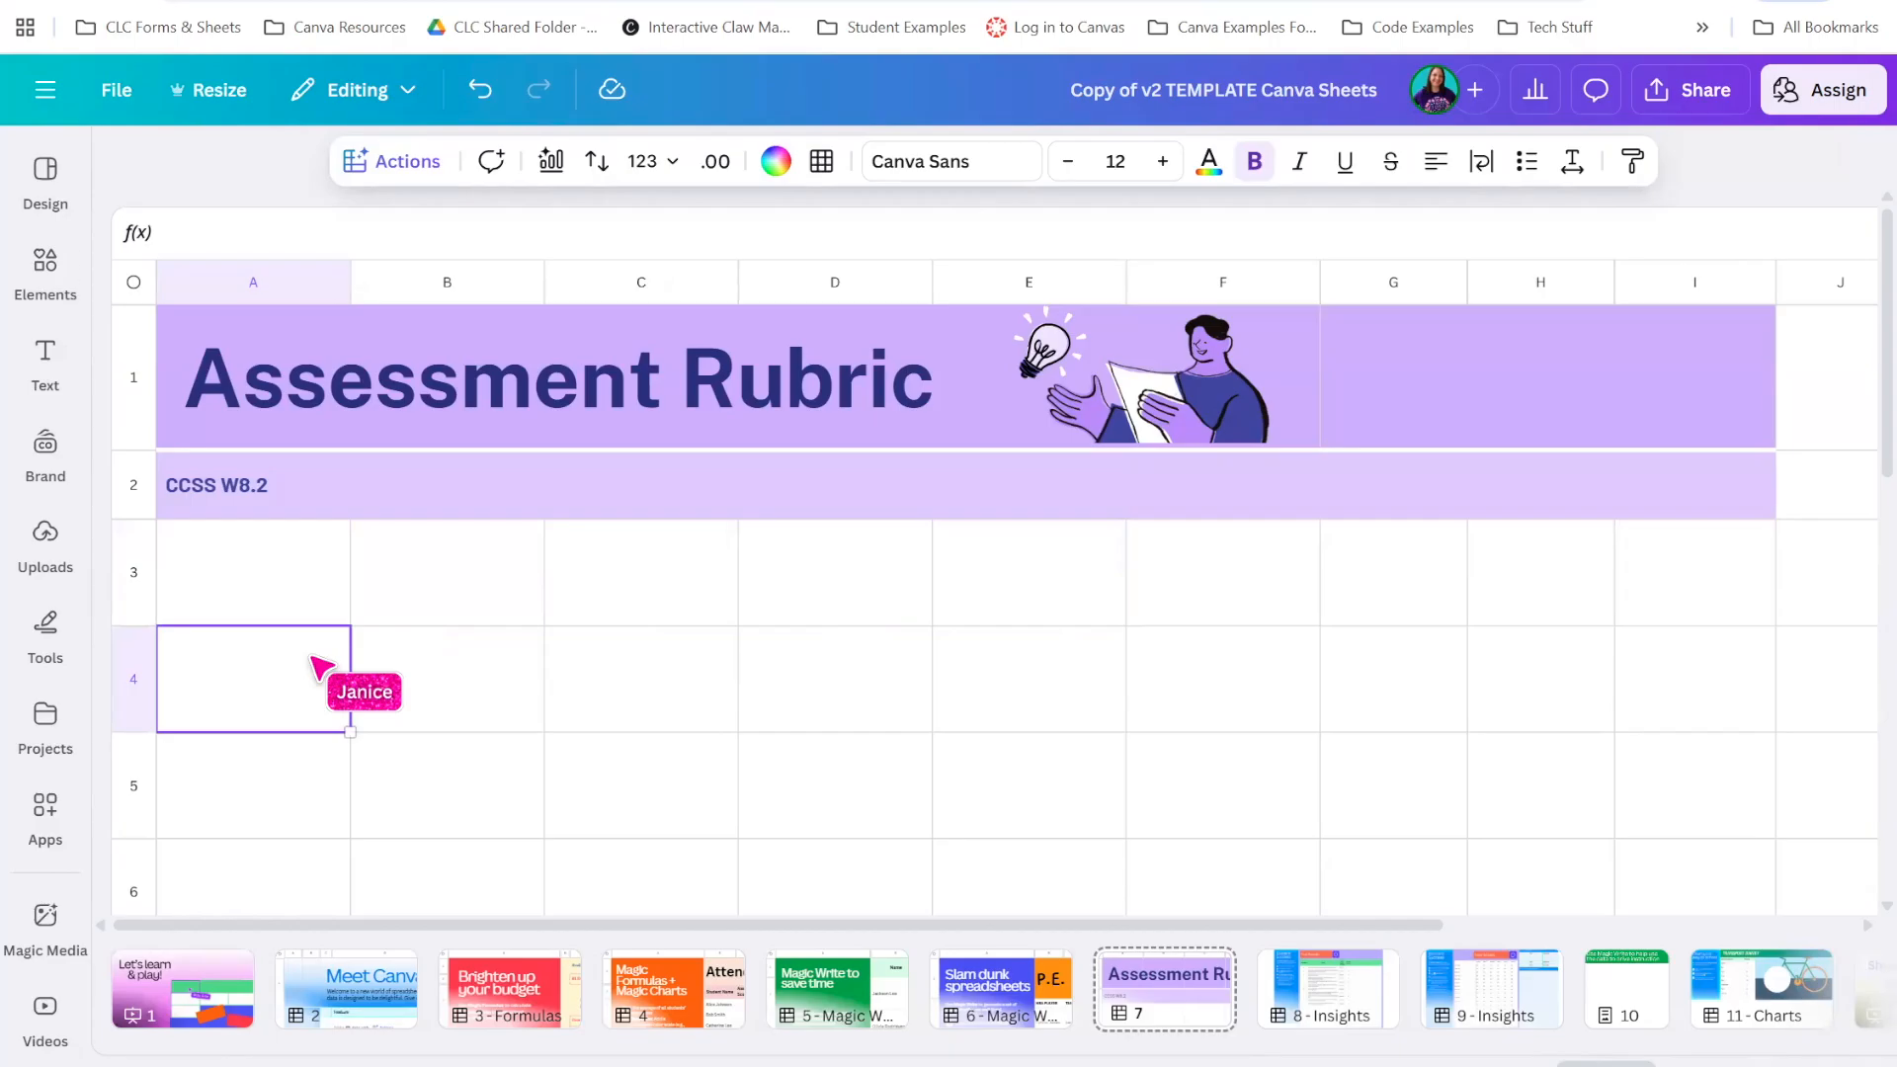
pyautogui.moveTo(450, 568); pyautogui.dragTo(1084, 623)
pyautogui.moveTo(305, 655); pyautogui.dragTo(303, 943)
pyautogui.moveTo(437, 648); pyautogui.dragTo(1022, 711)
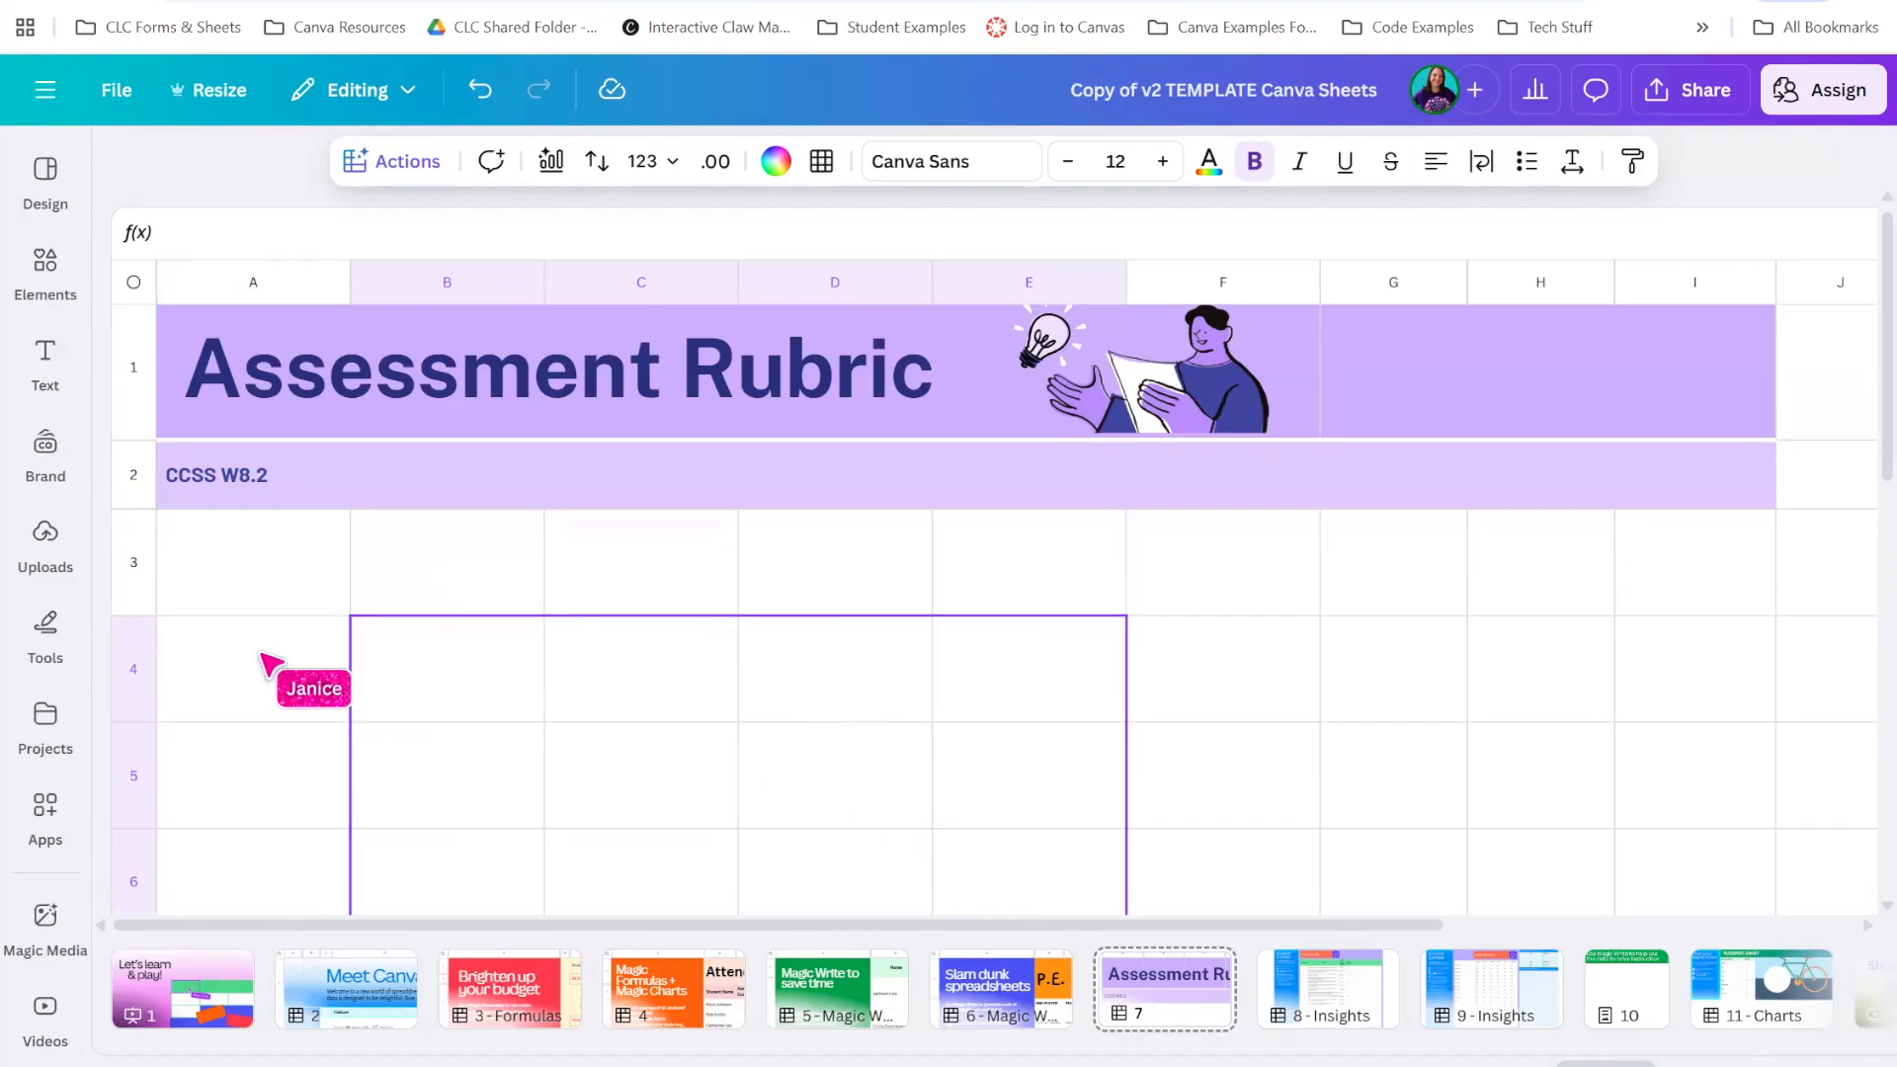
pyautogui.click(214, 572)
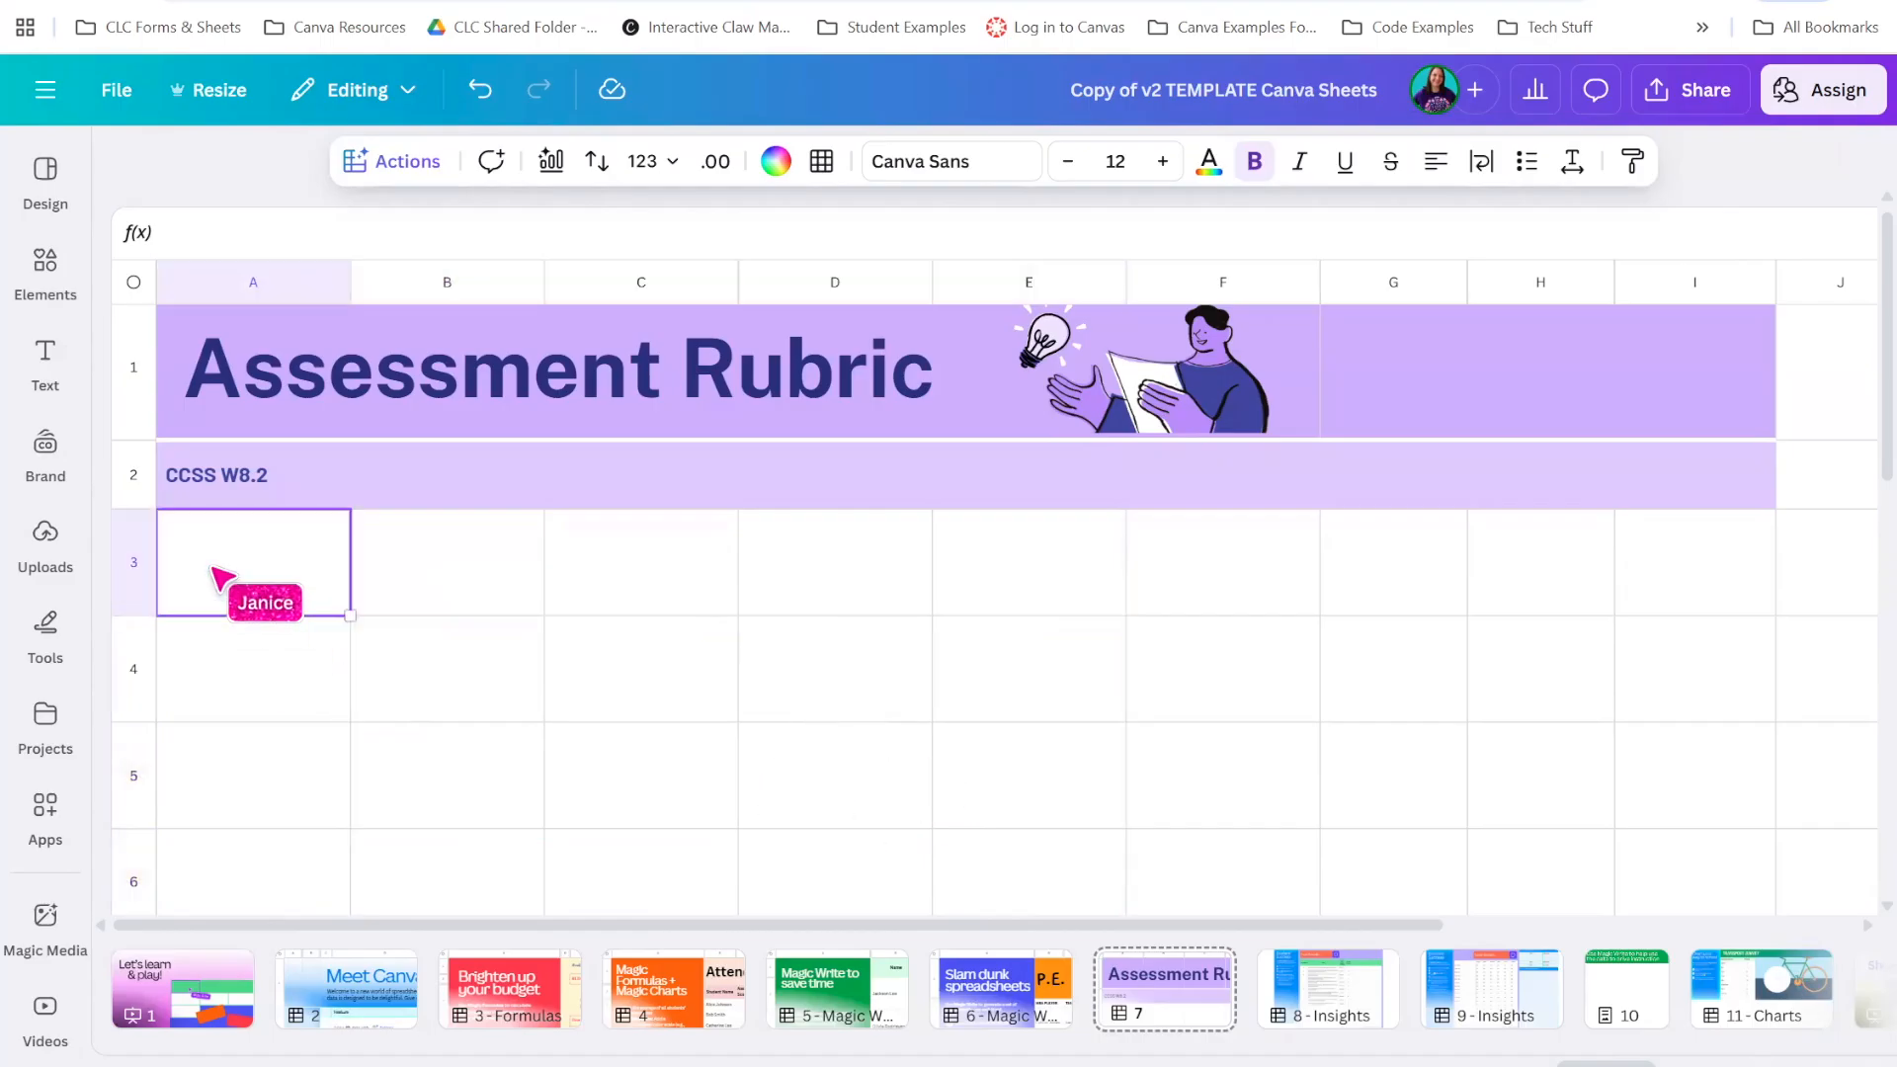
pyautogui.click(395, 680)
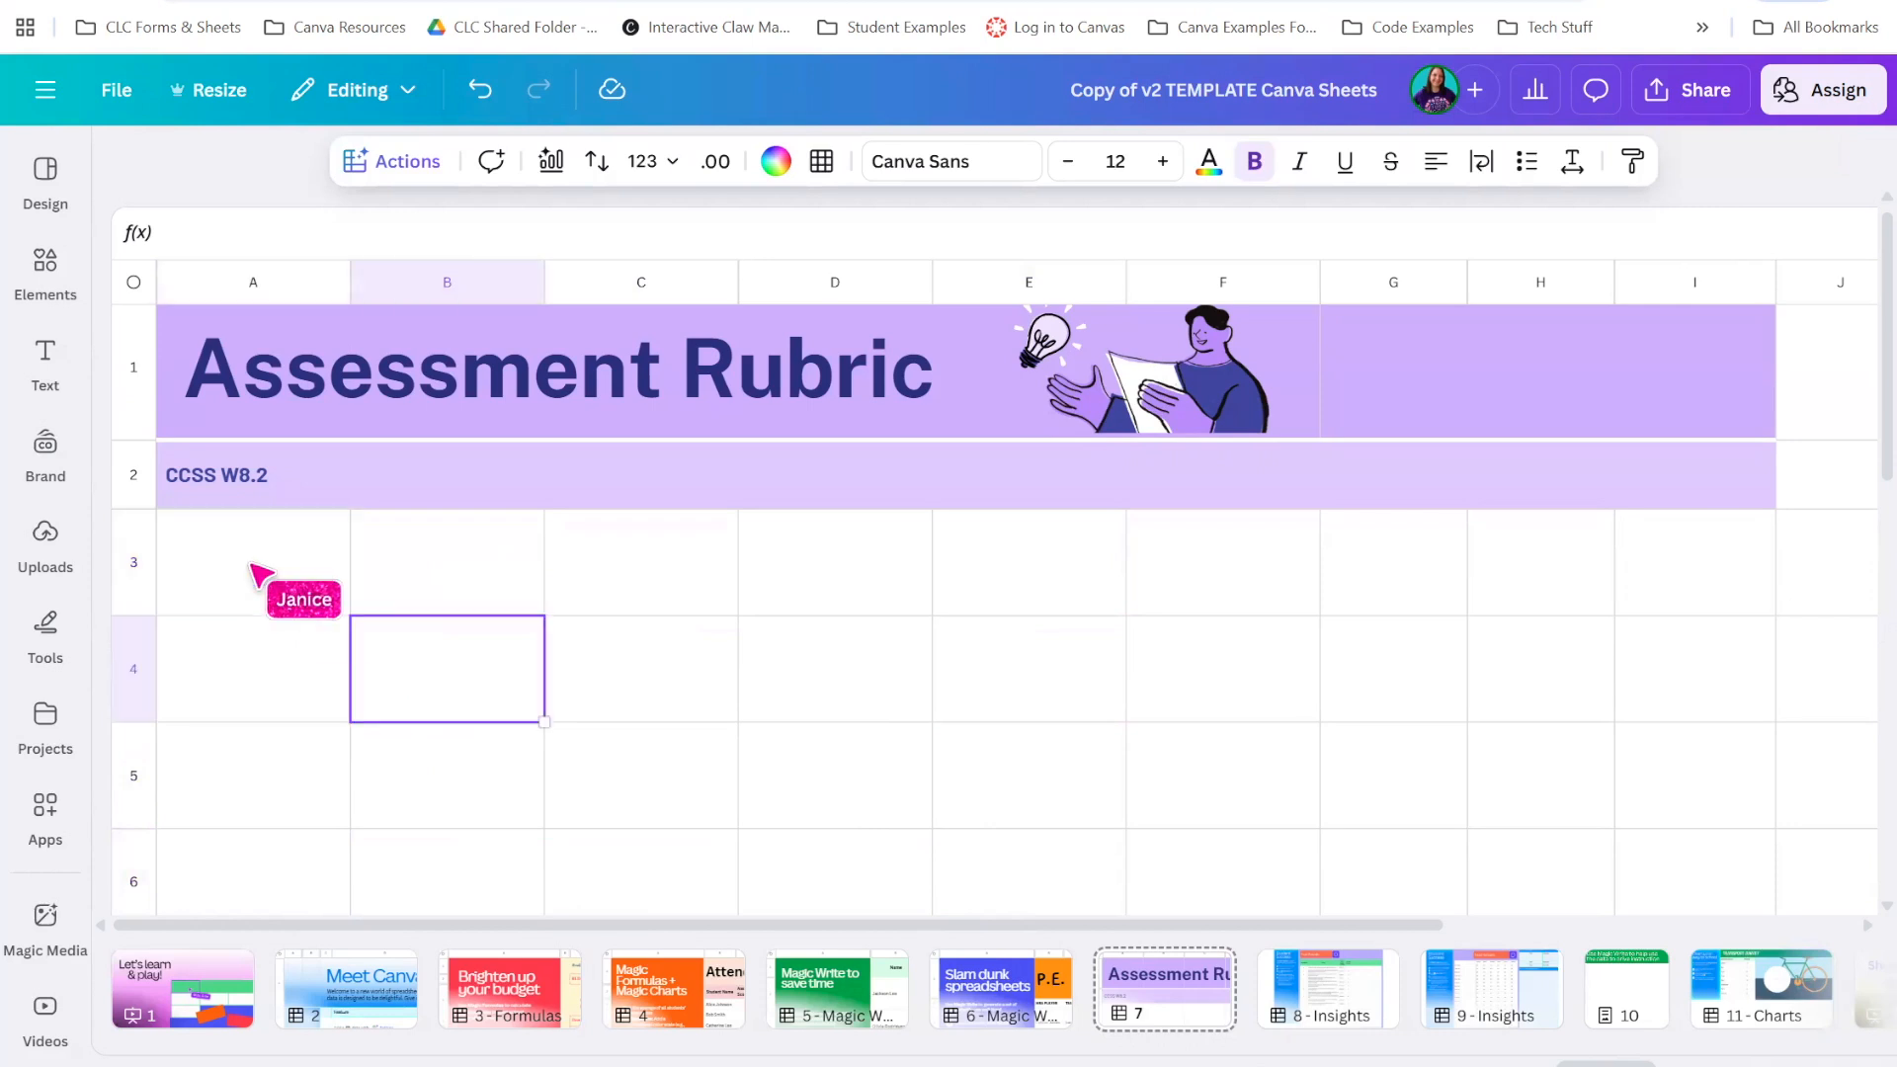
# Select the empty Assessment Rubric cells across columns A to E, from row 3 down
pyautogui.click(255, 575)
pyautogui.moveTo(255, 575); pyautogui.dragTo(652, 448)
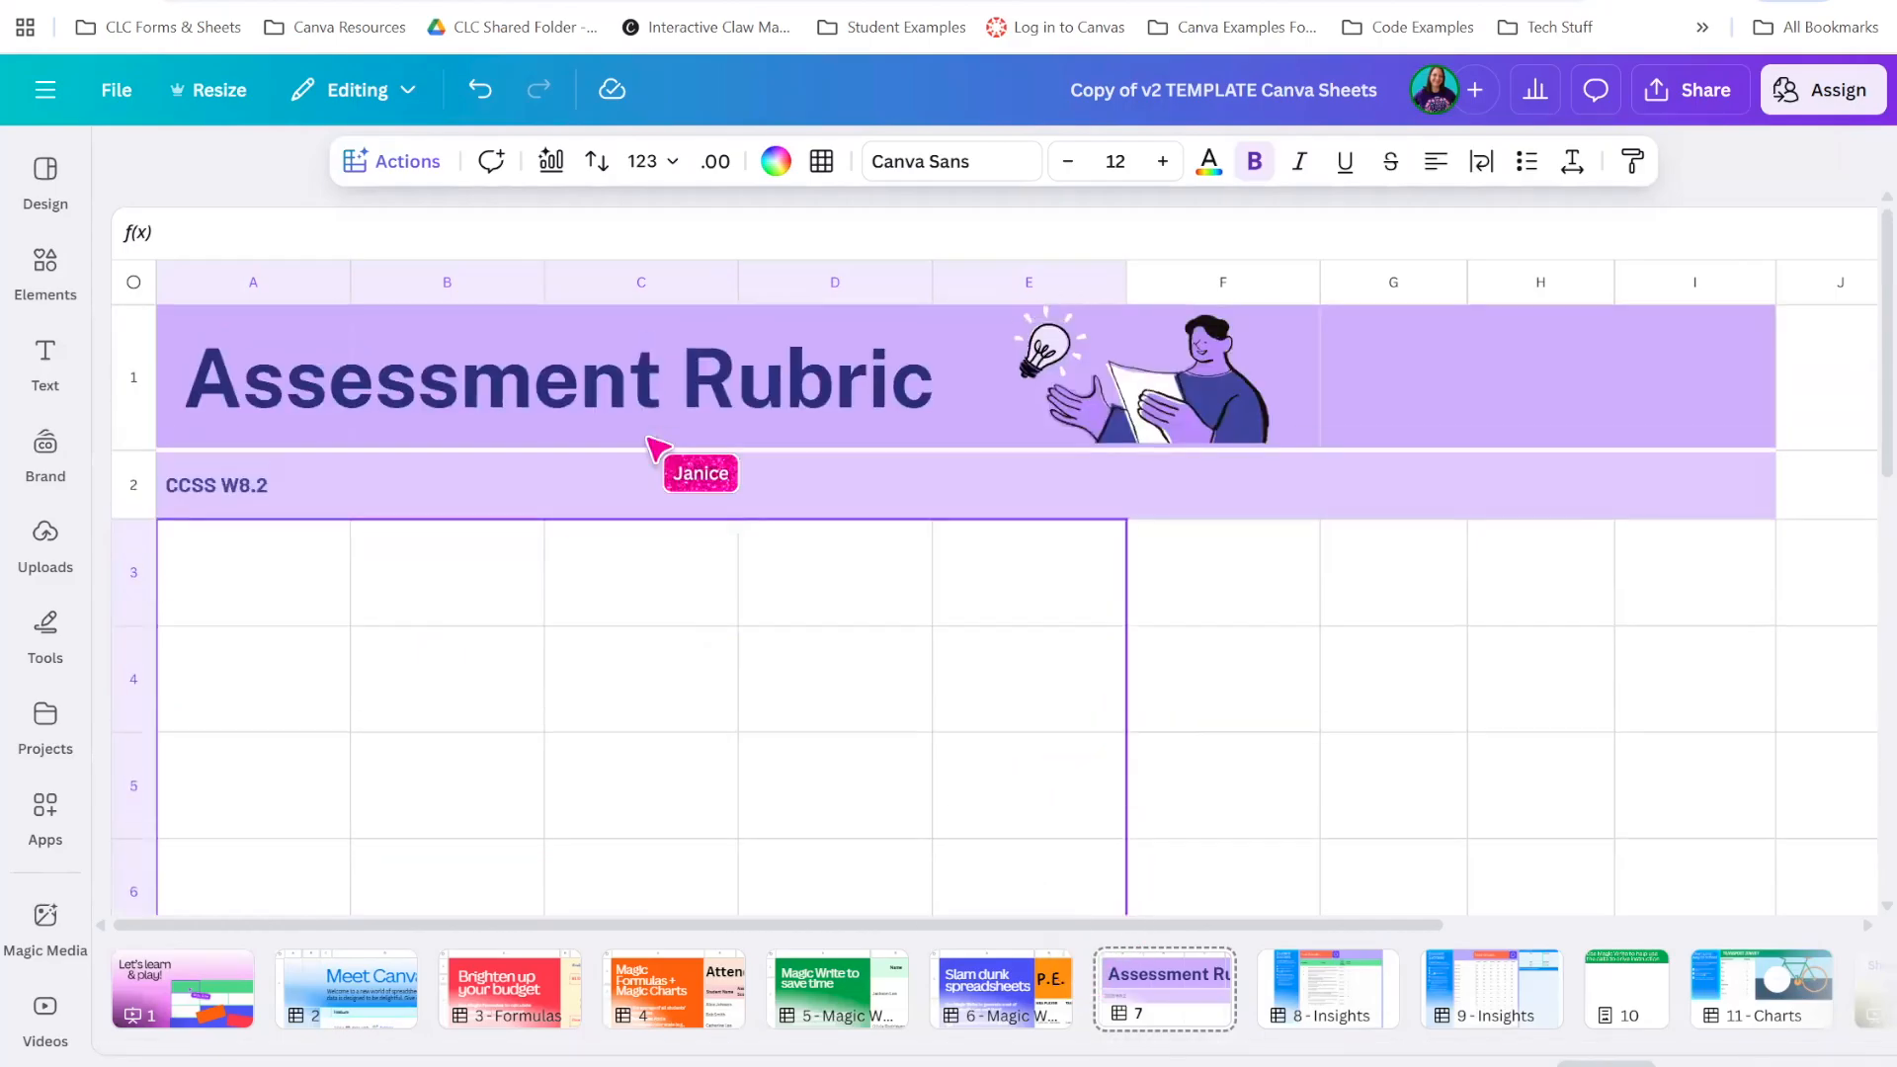
pyautogui.click(428, 164)
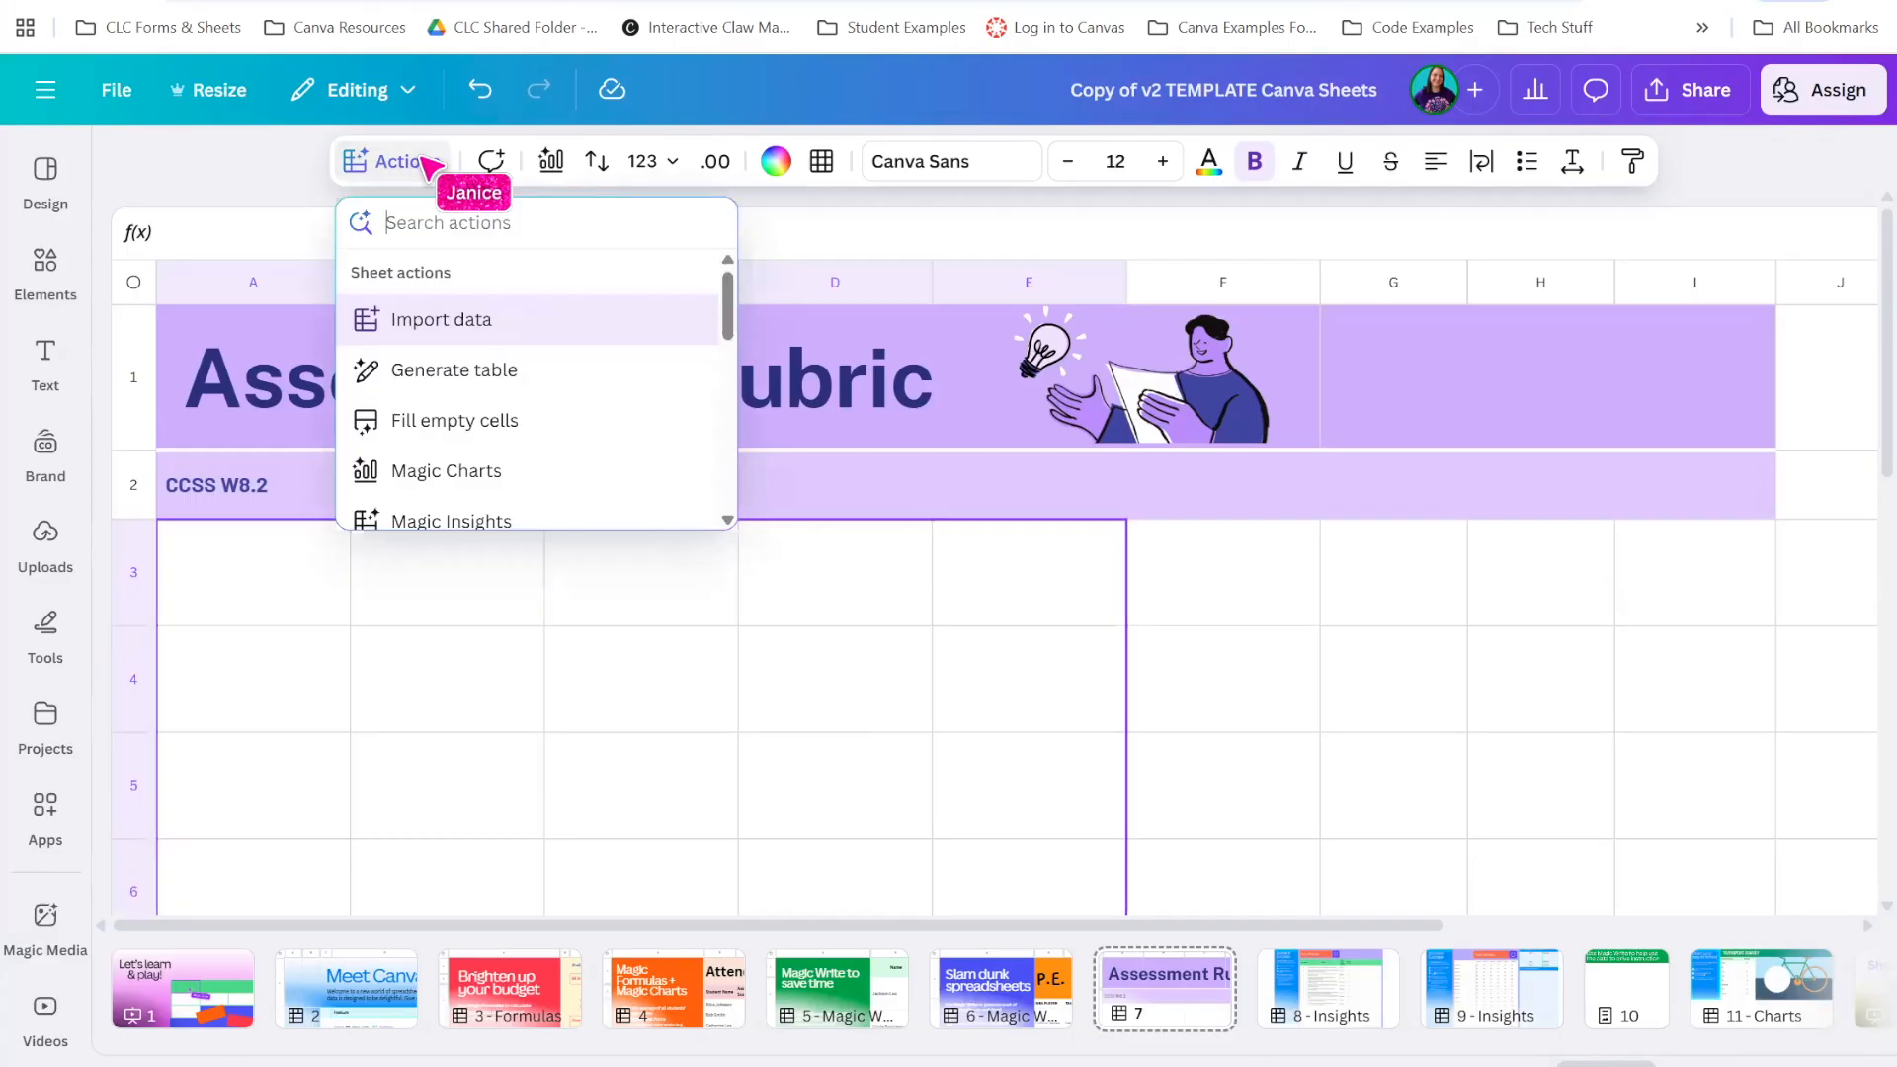
pyautogui.scroll(-3, 588, 414)
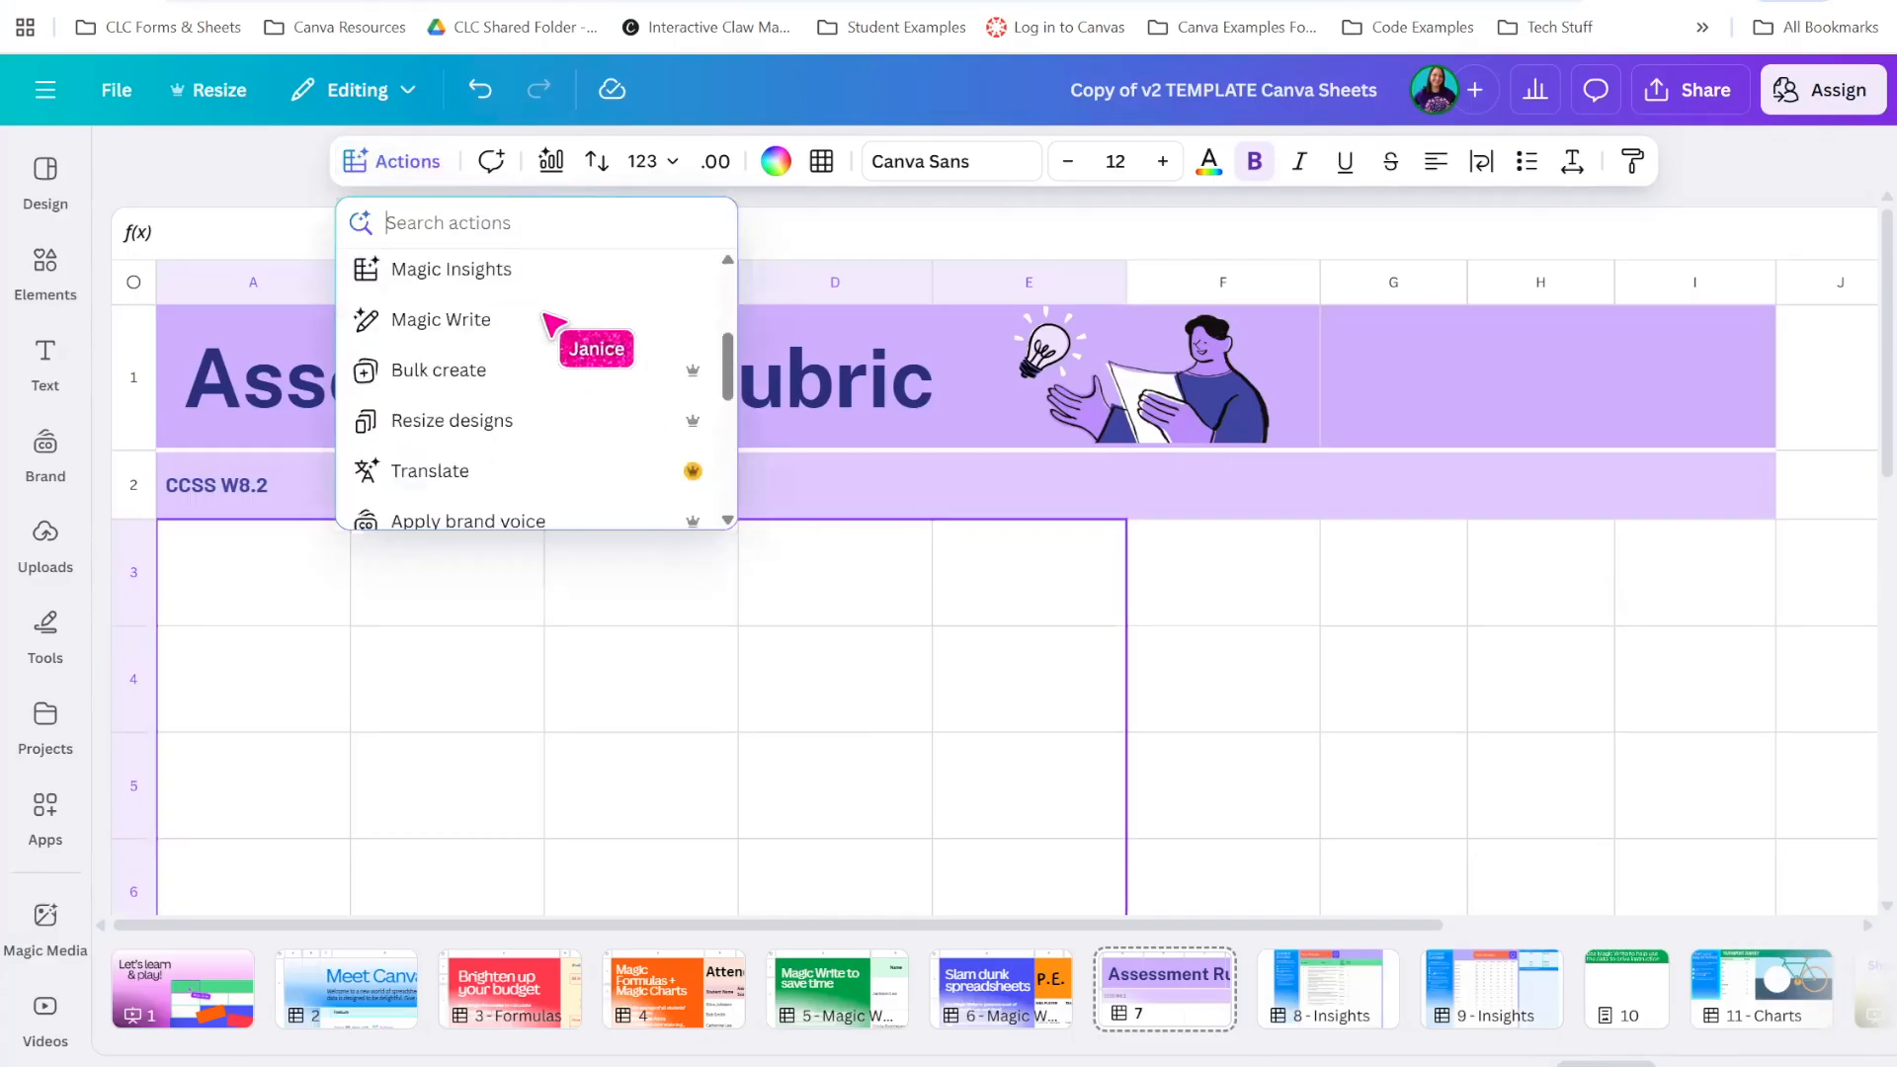
pyautogui.click(553, 323)
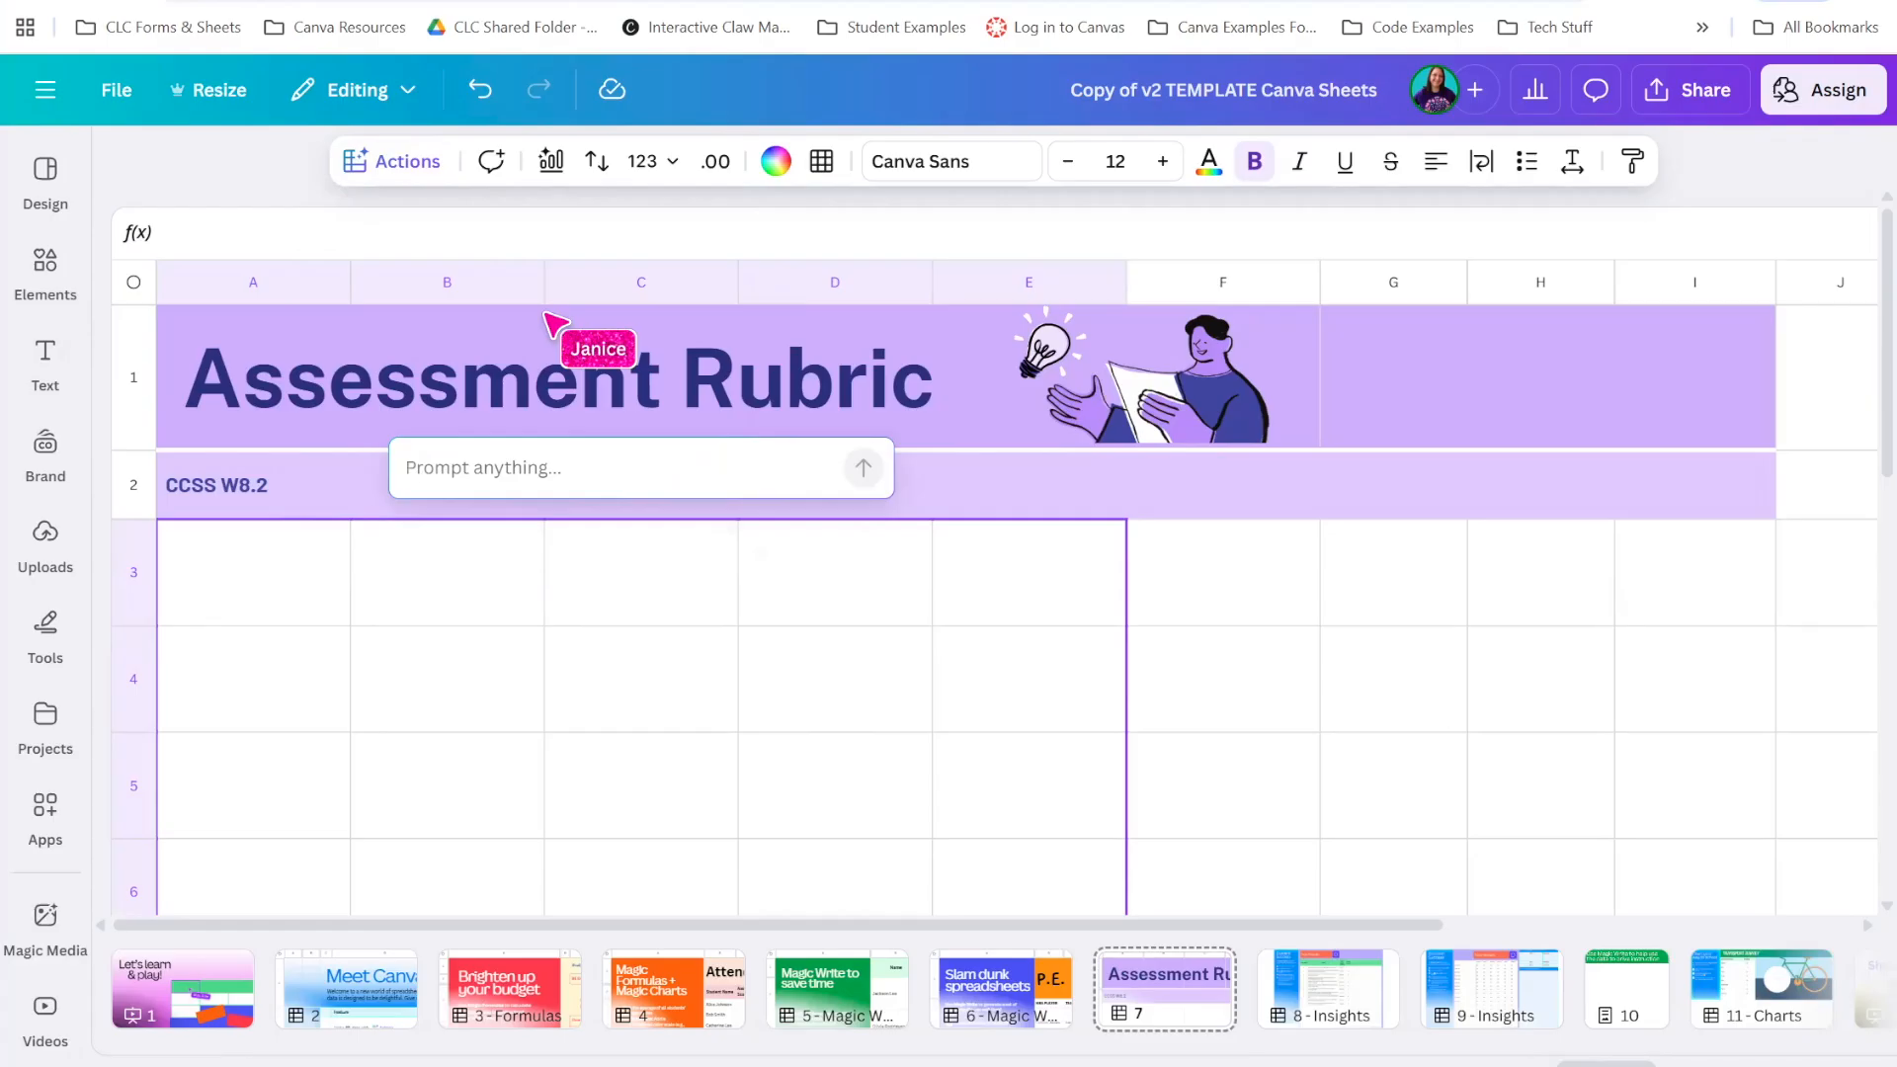
# Generate the CCSS W8.2 rubric content for the selected range with Fill empty cells and insert it
pyautogui.click(403, 162)
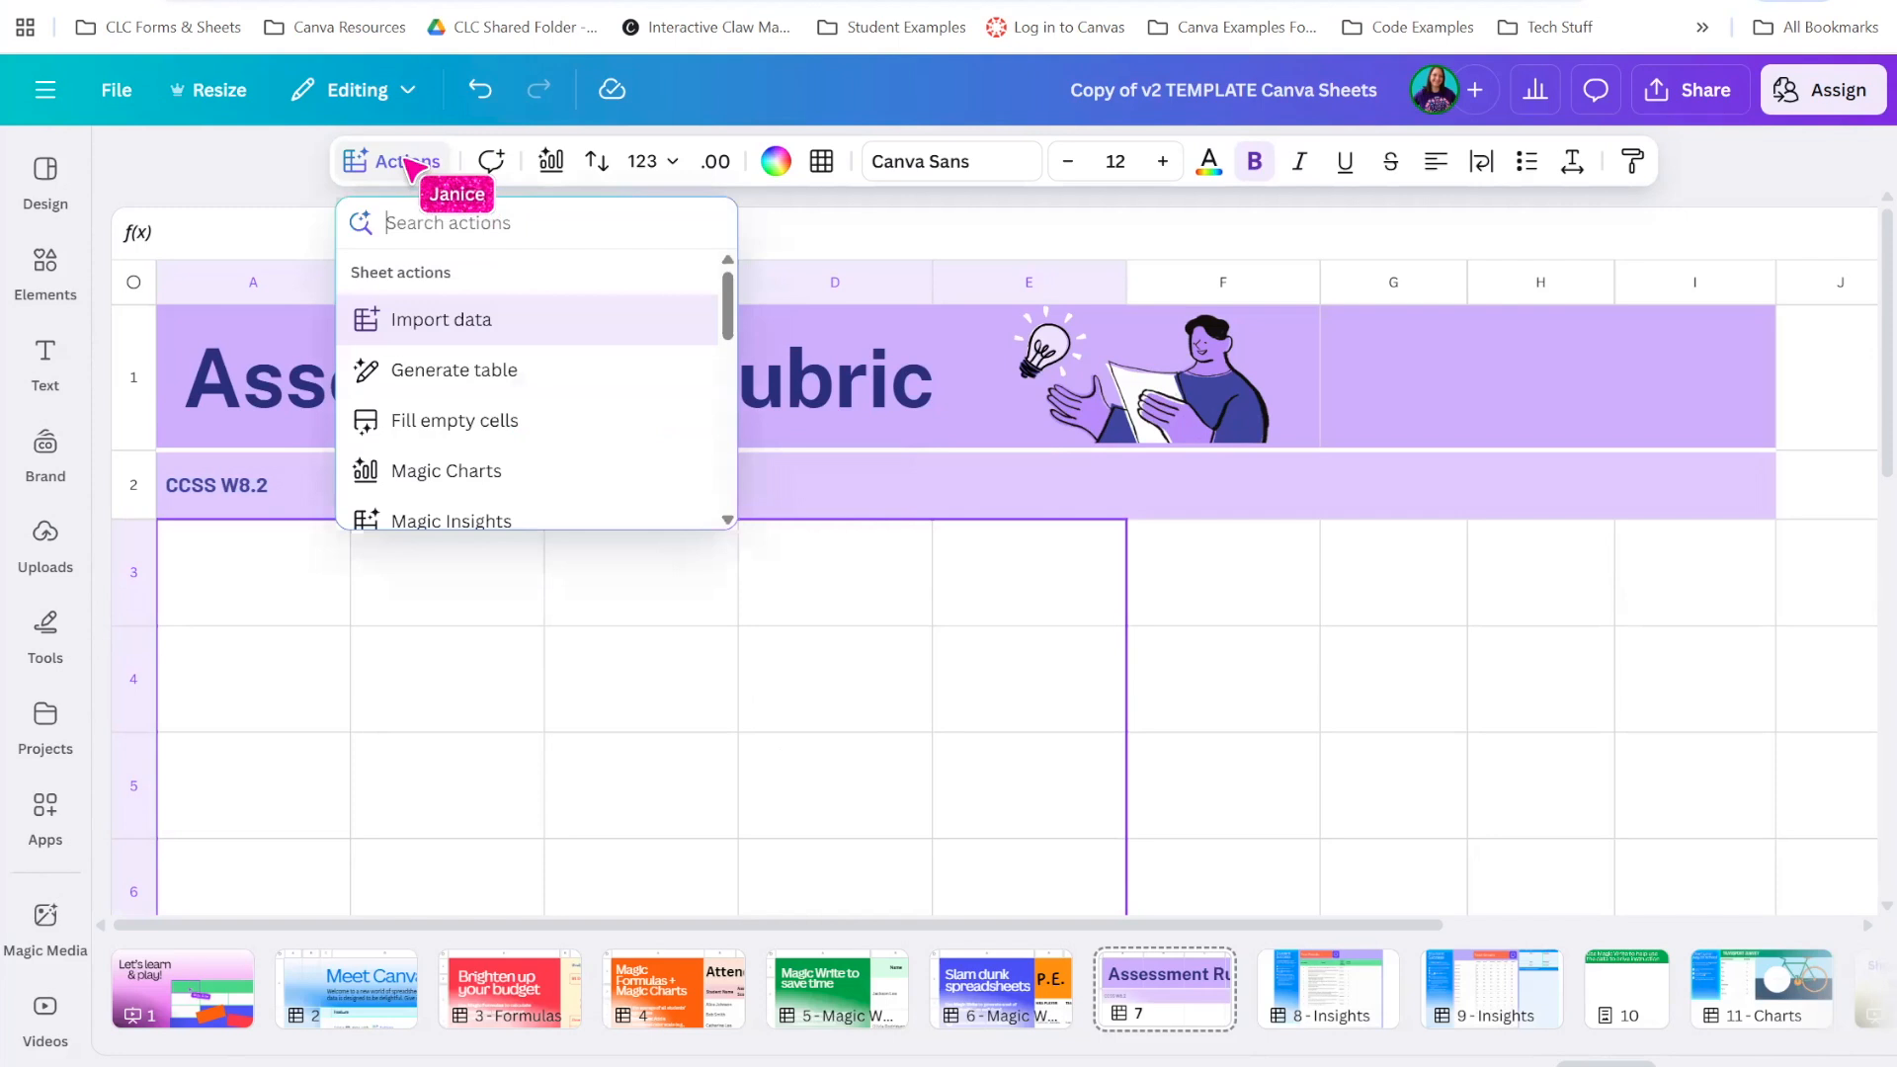
pyautogui.click(494, 425)
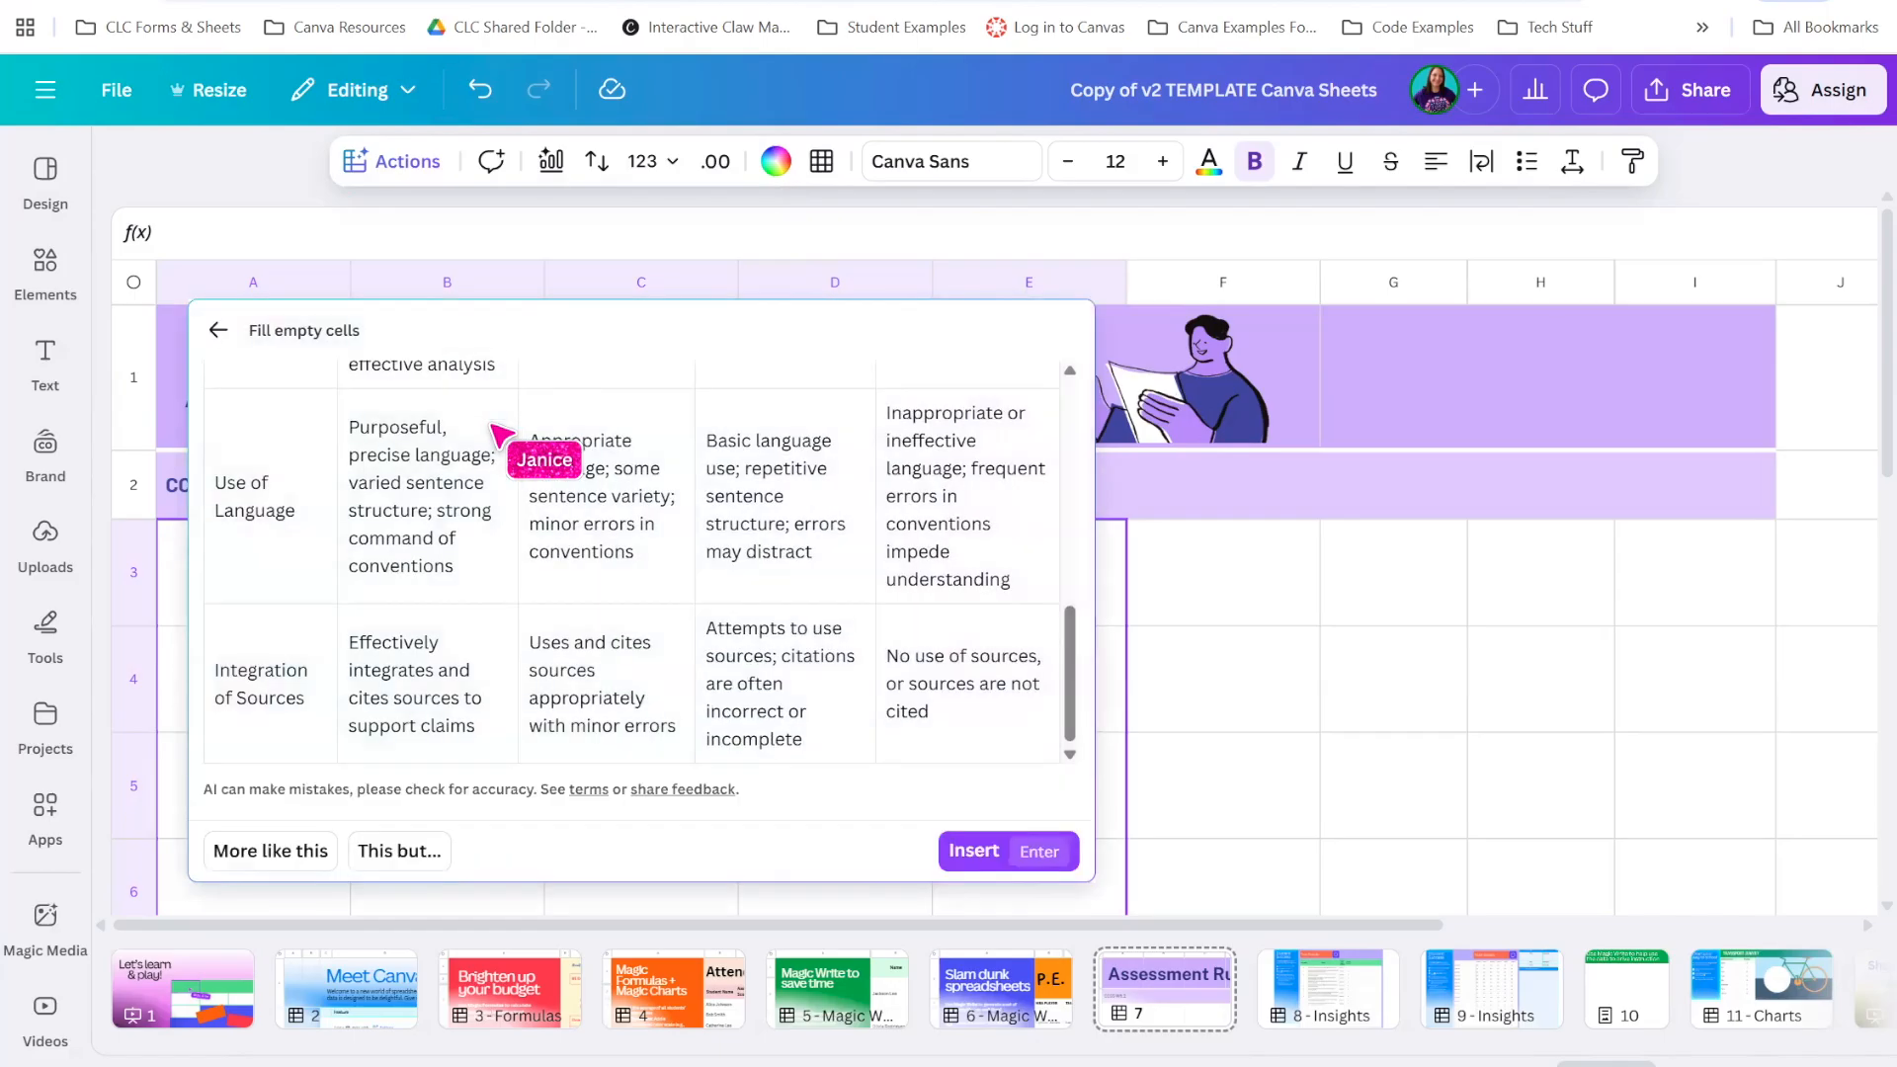
pyautogui.click(973, 855)
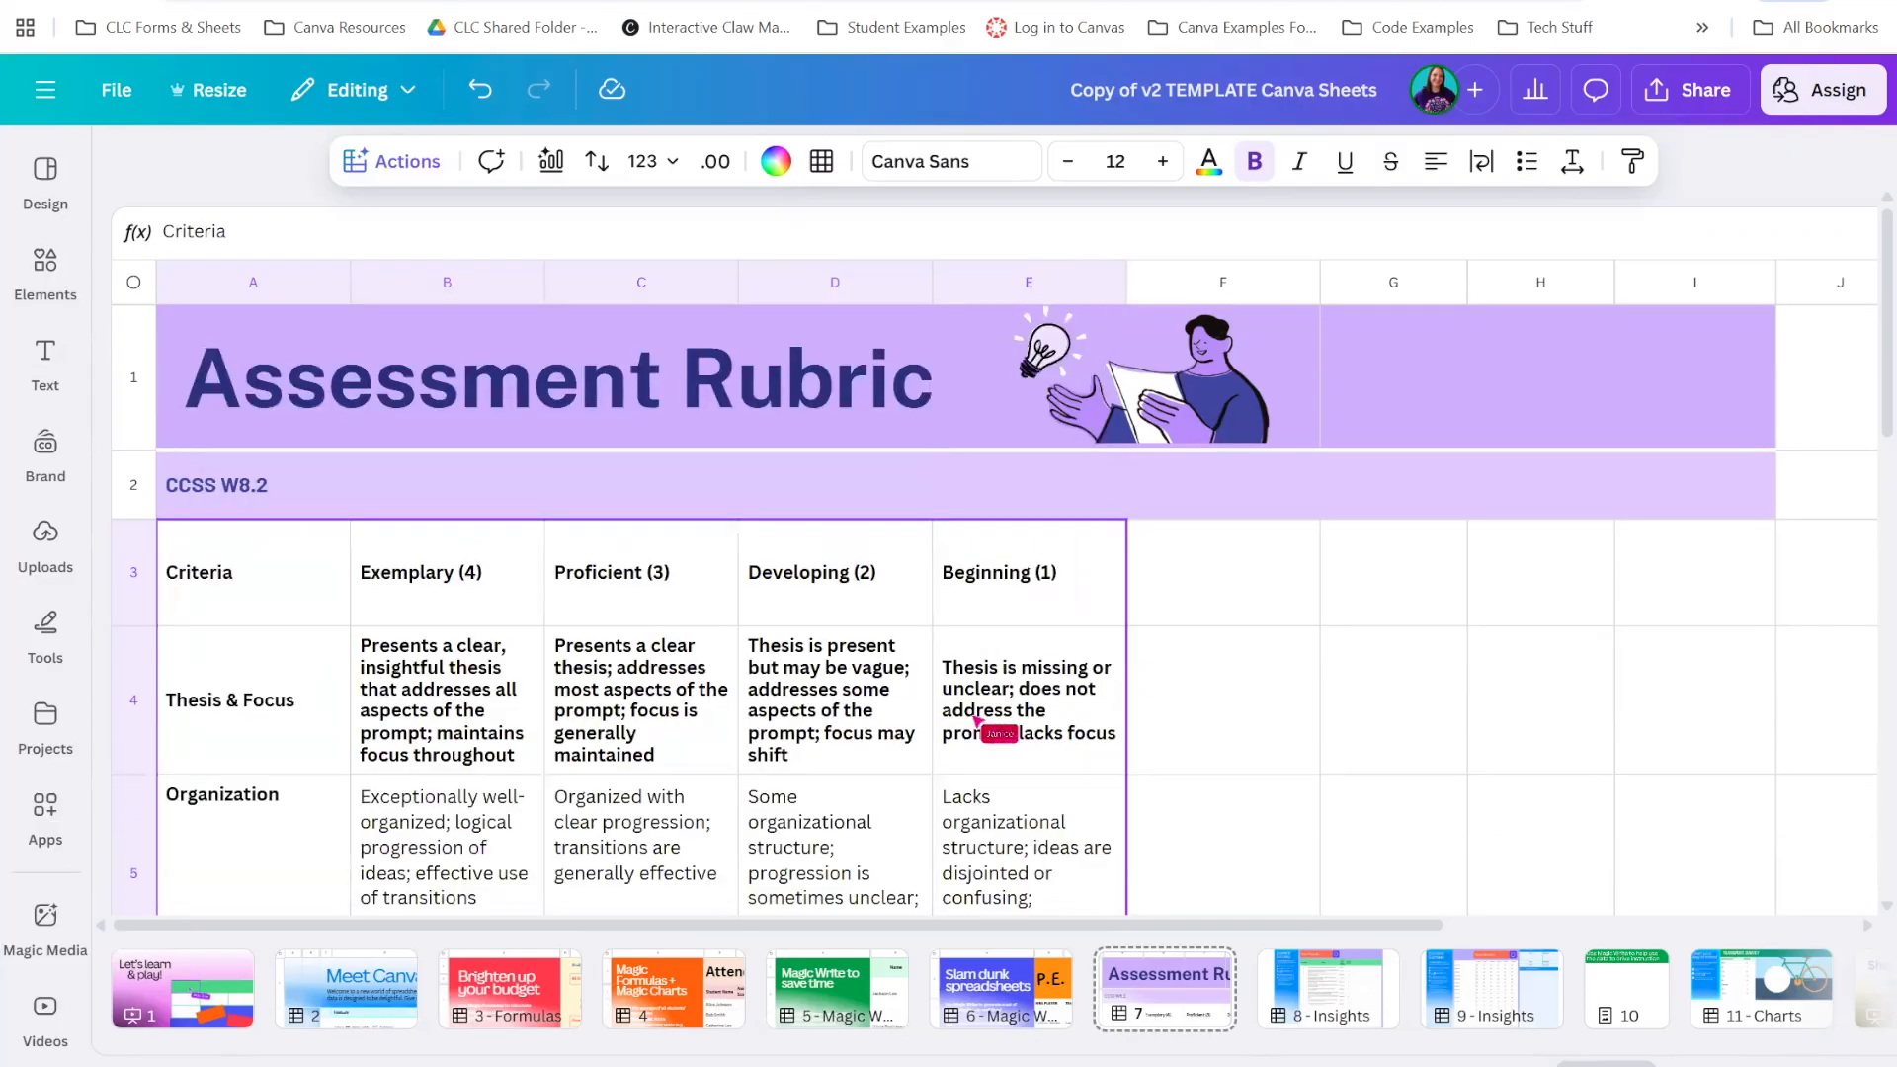
pyautogui.click(840, 668)
pyautogui.click(538, 691)
pyautogui.doubleClick(622, 669)
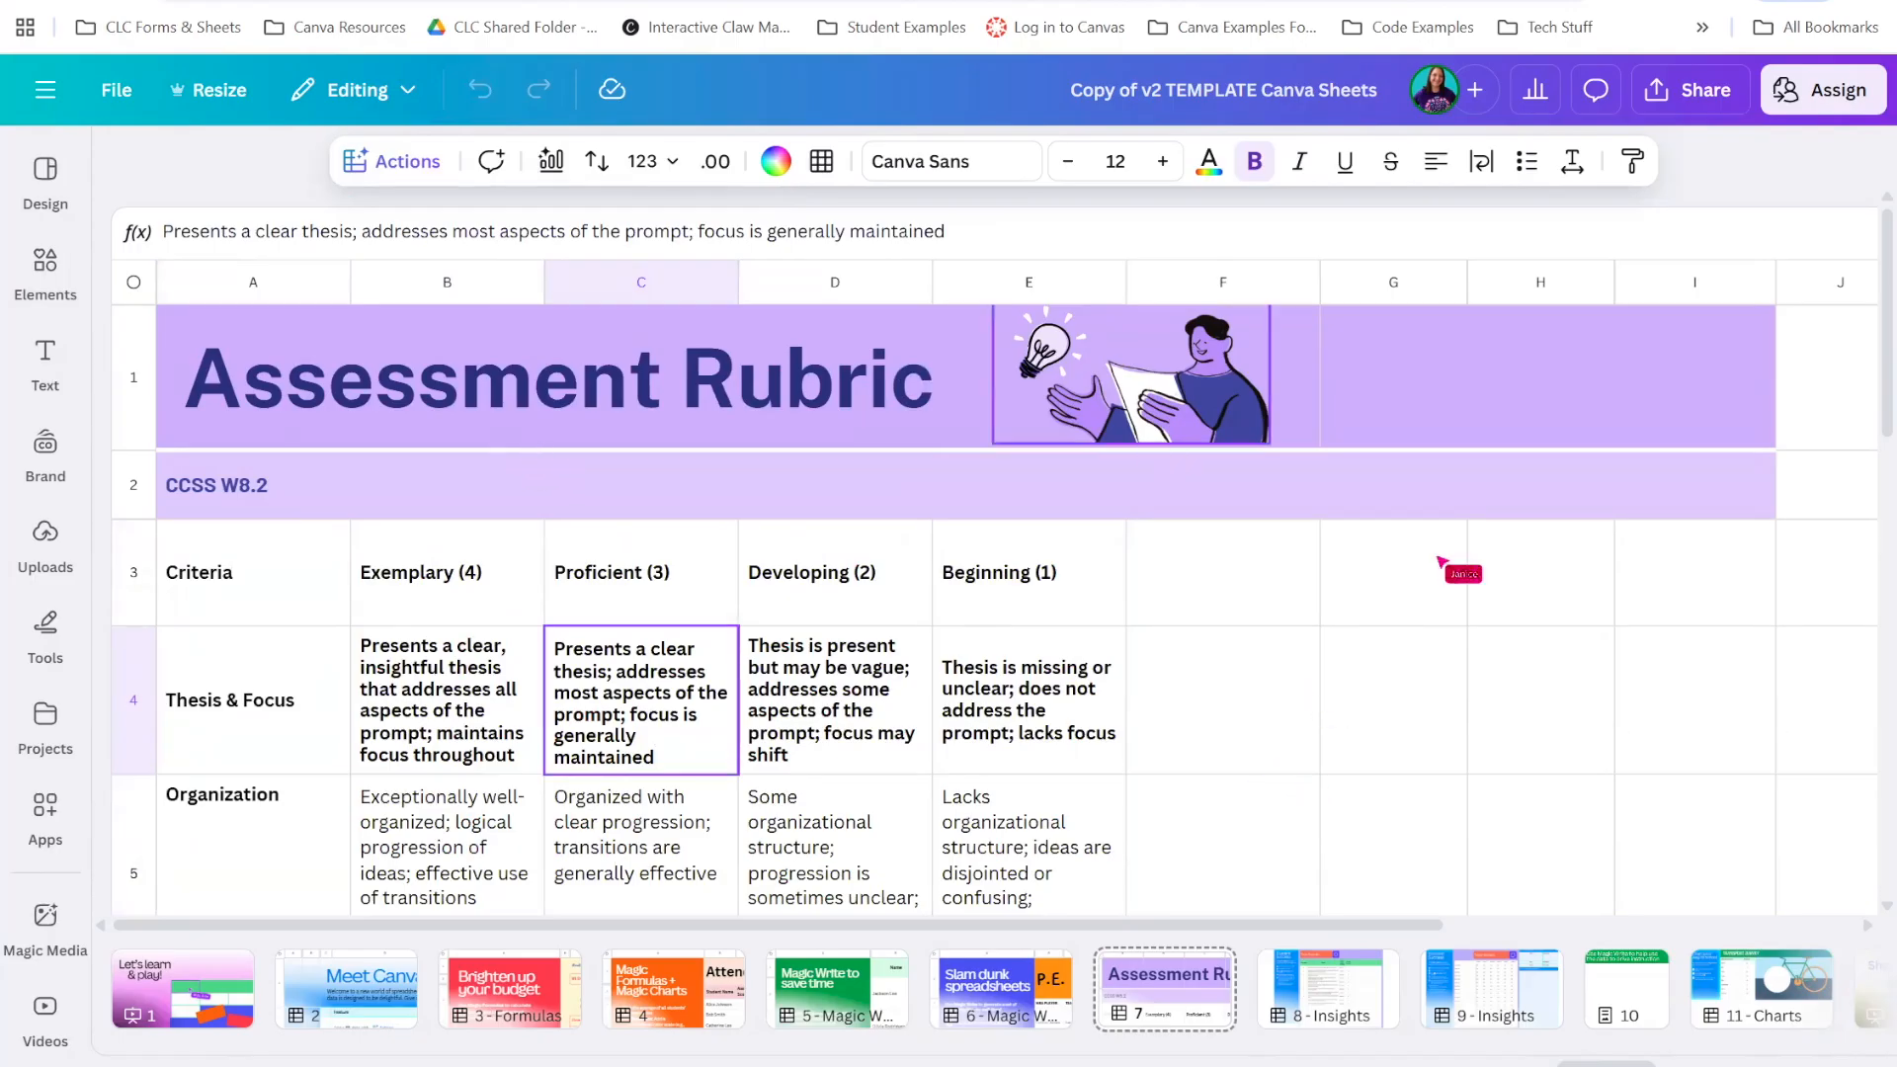
# Add a blank sheet right after page 6 and enter the heading "Planet" in cell A1
pyautogui.click(1017, 993)
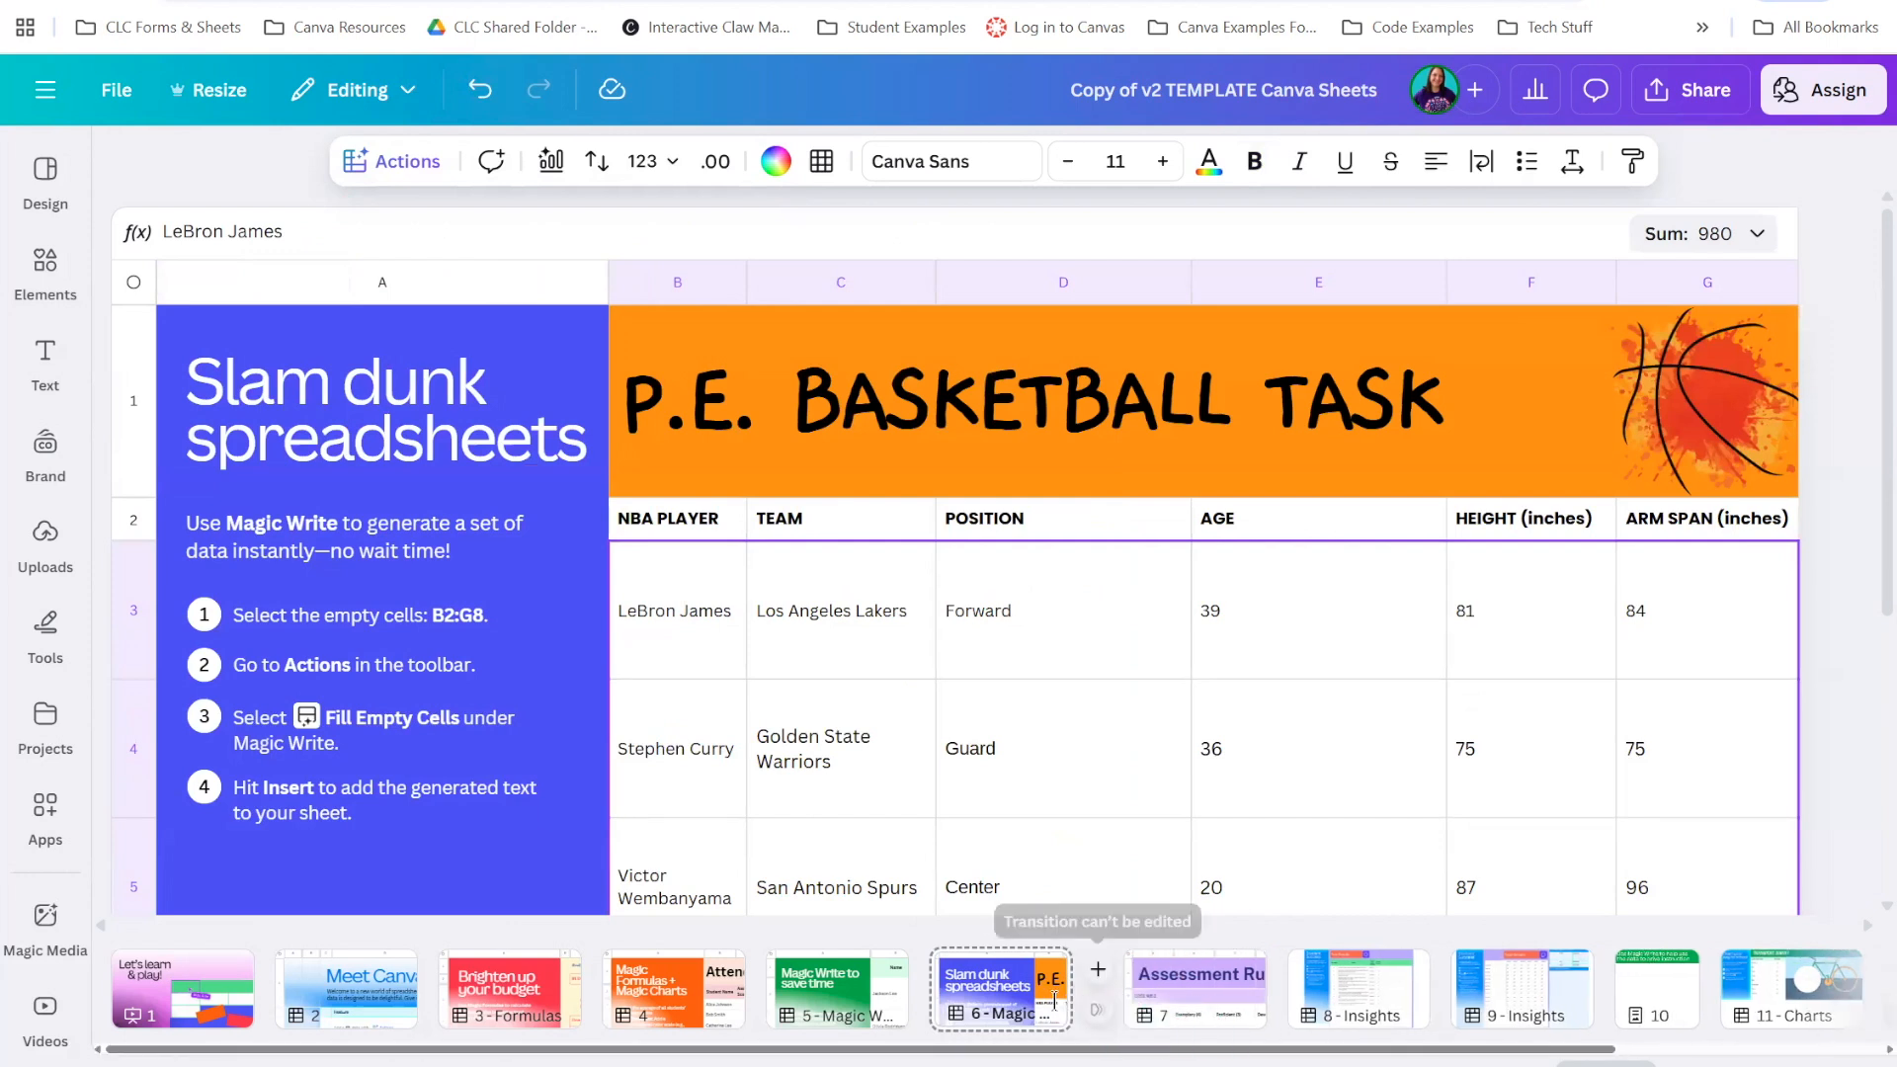
pyautogui.click(1098, 971)
pyautogui.doubleClick(238, 330)
pyautogui.write('Planet')
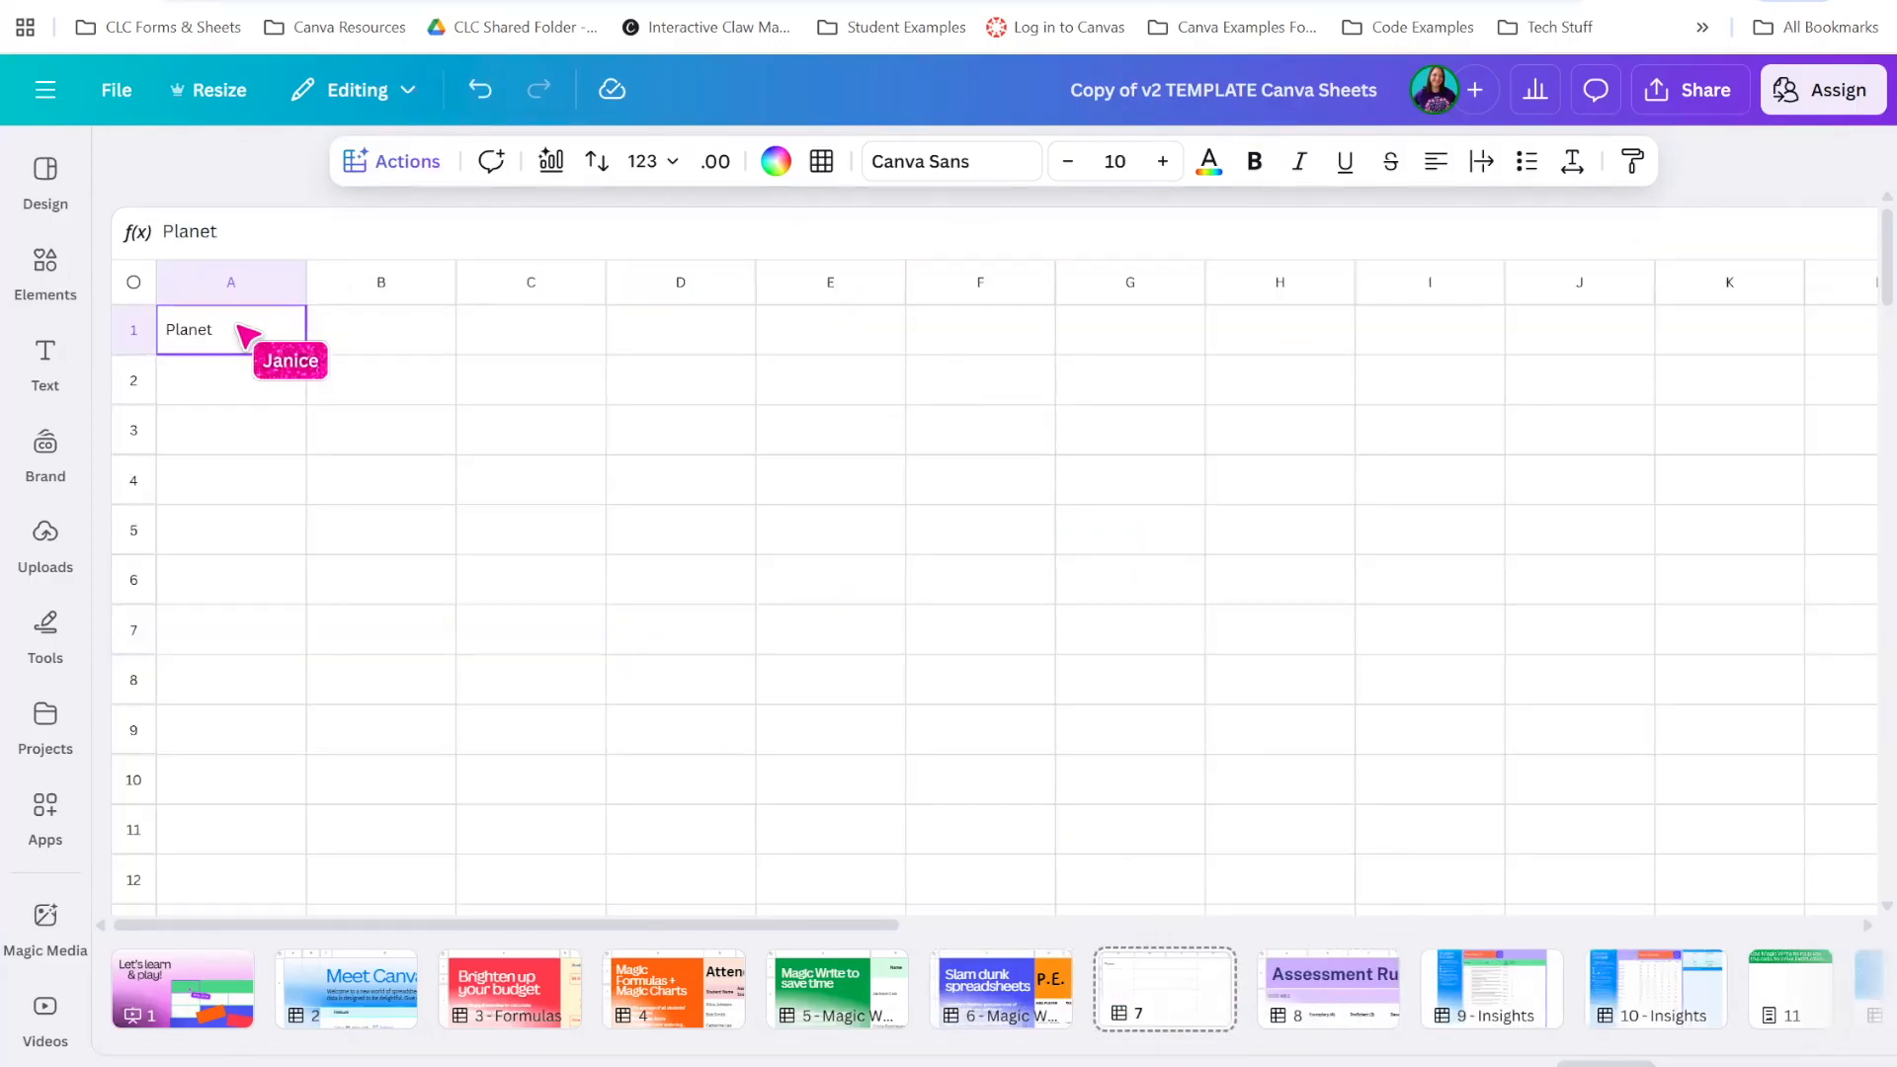
# Enter the headings "distance from the sun", "warm up question for 2nd graders" and "fact" in cells B1:D1
pyautogui.press('Tab')
pyautogui.write('distance from the sun')
pyautogui.press('Tab')
pyautogui.write('wam')
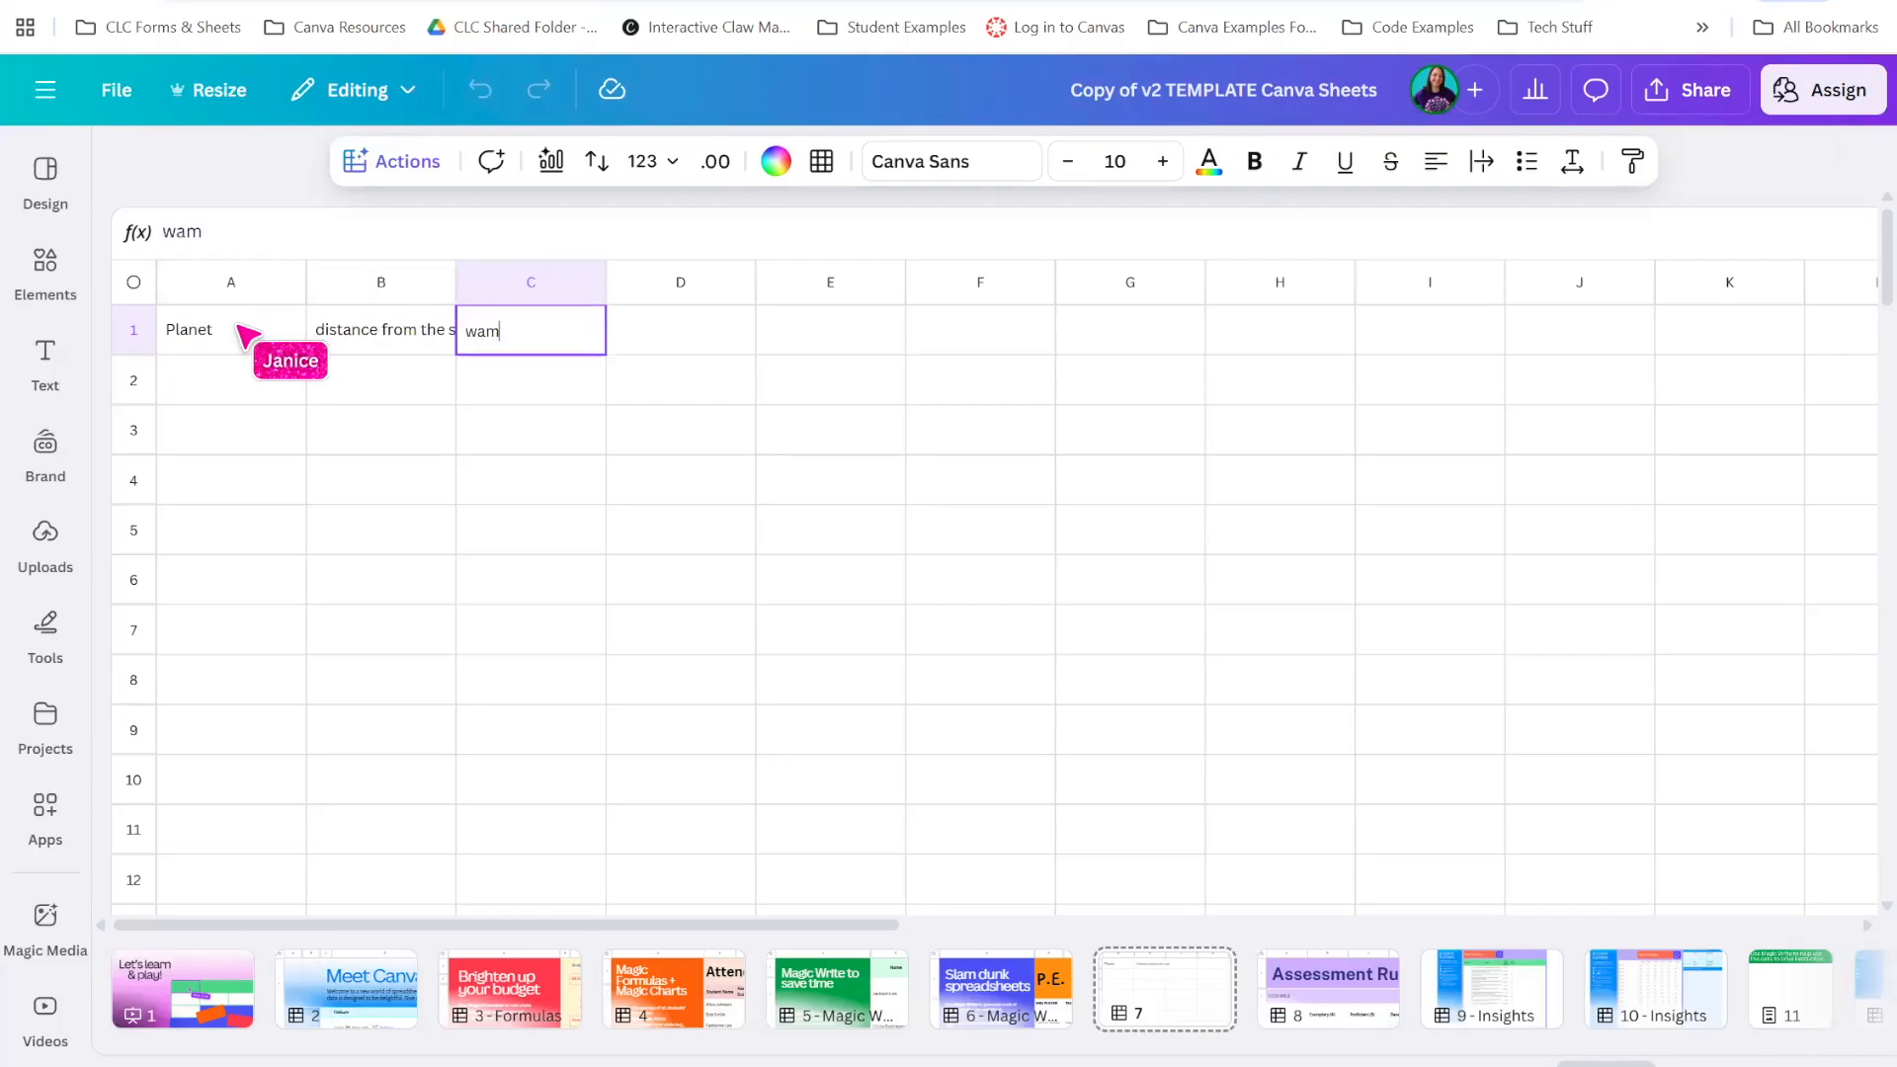
pyautogui.write('rn up question for 2nd grad')
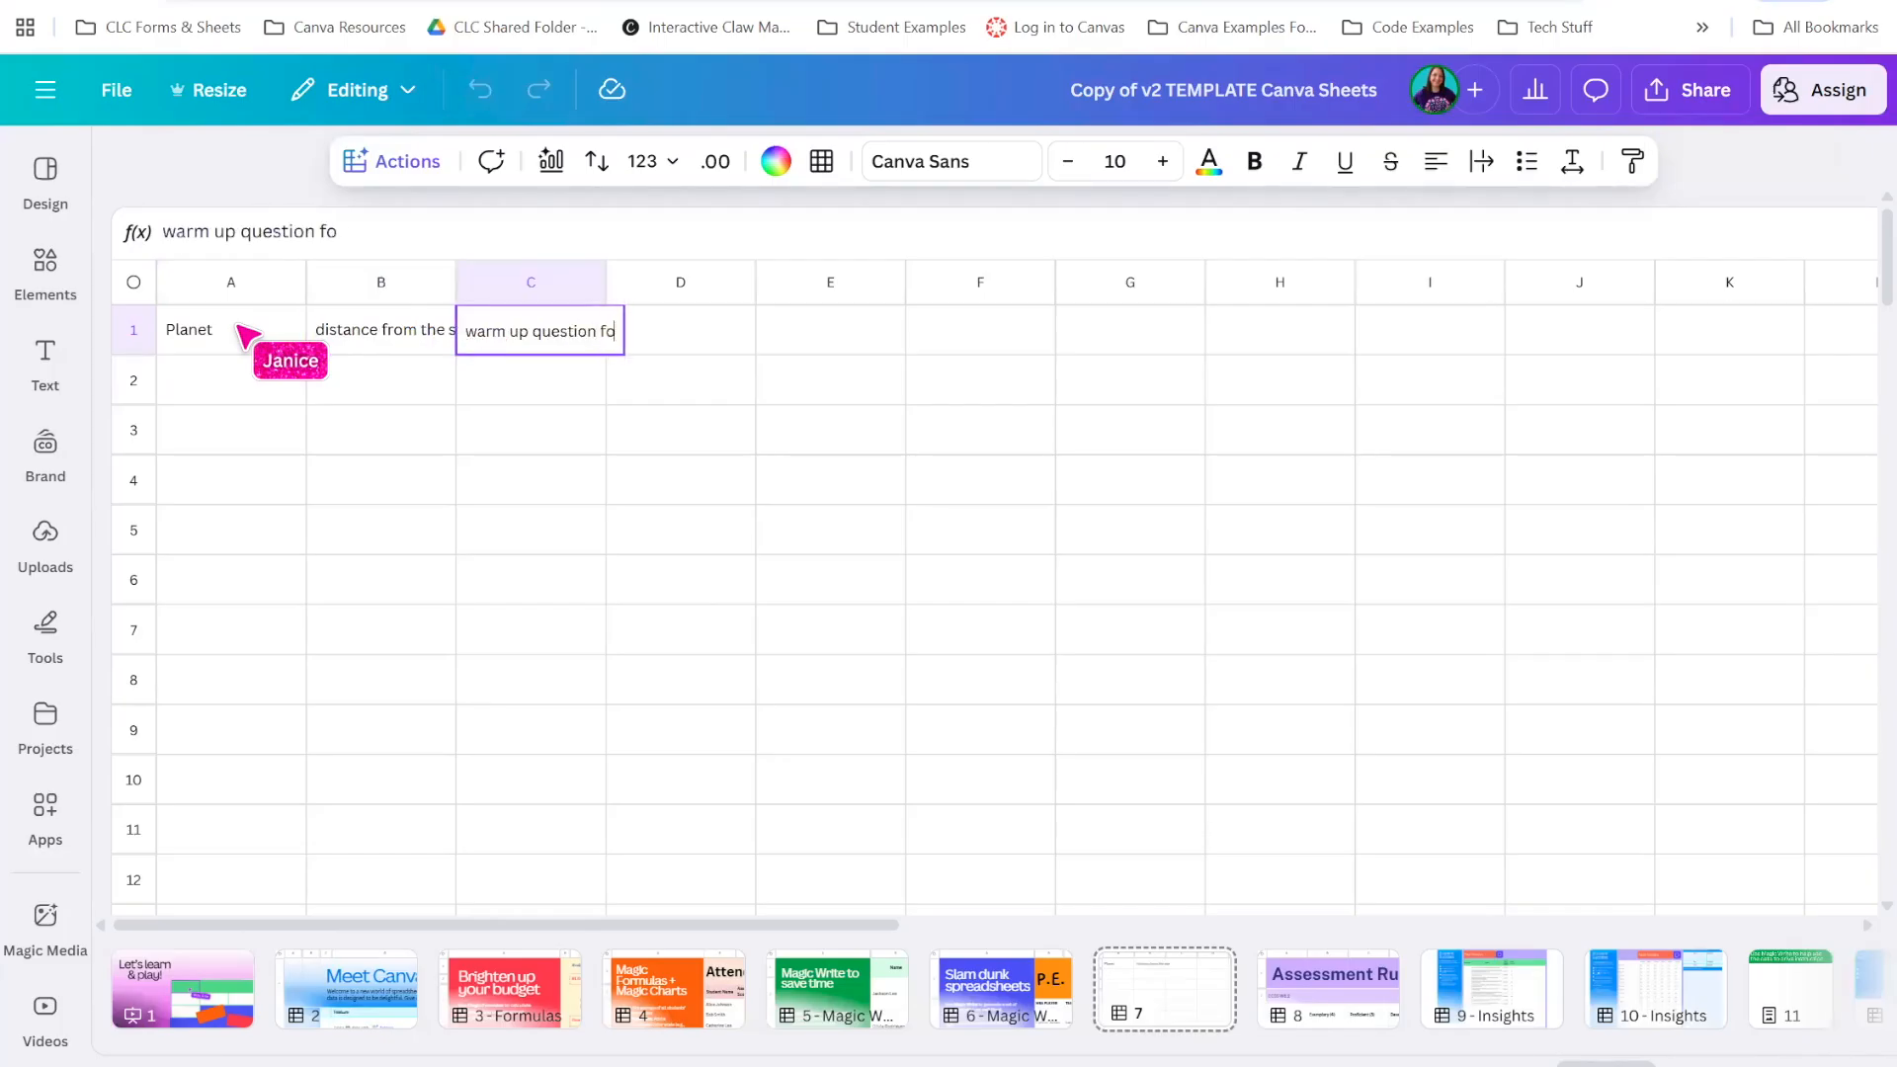
pyautogui.write('ers')
pyautogui.press('Tab')
pyautogui.write('fact')
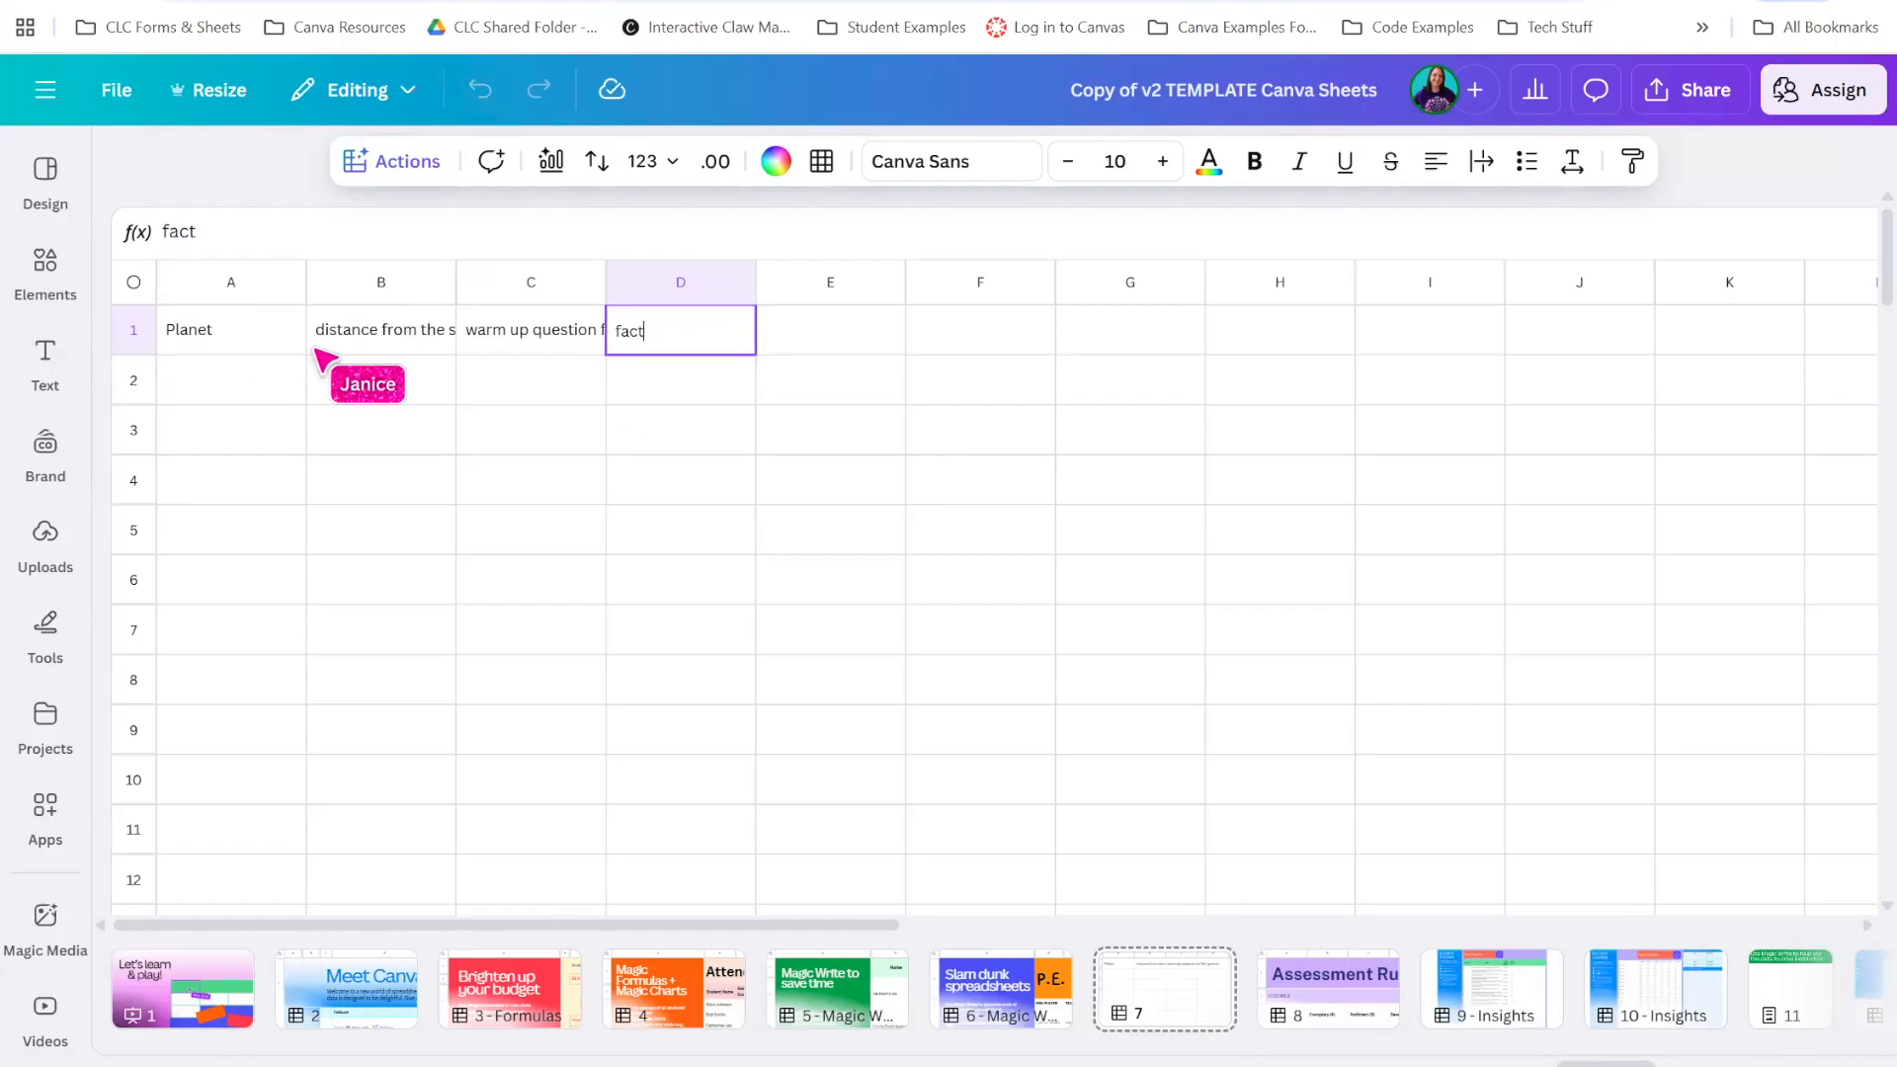
# Wrap the heading text in A1:D1 and add the heading "assessment question" in cell E1
pyautogui.click(552, 425)
pyautogui.moveTo(191, 333); pyautogui.dragTo(711, 330)
pyautogui.click(1481, 161)
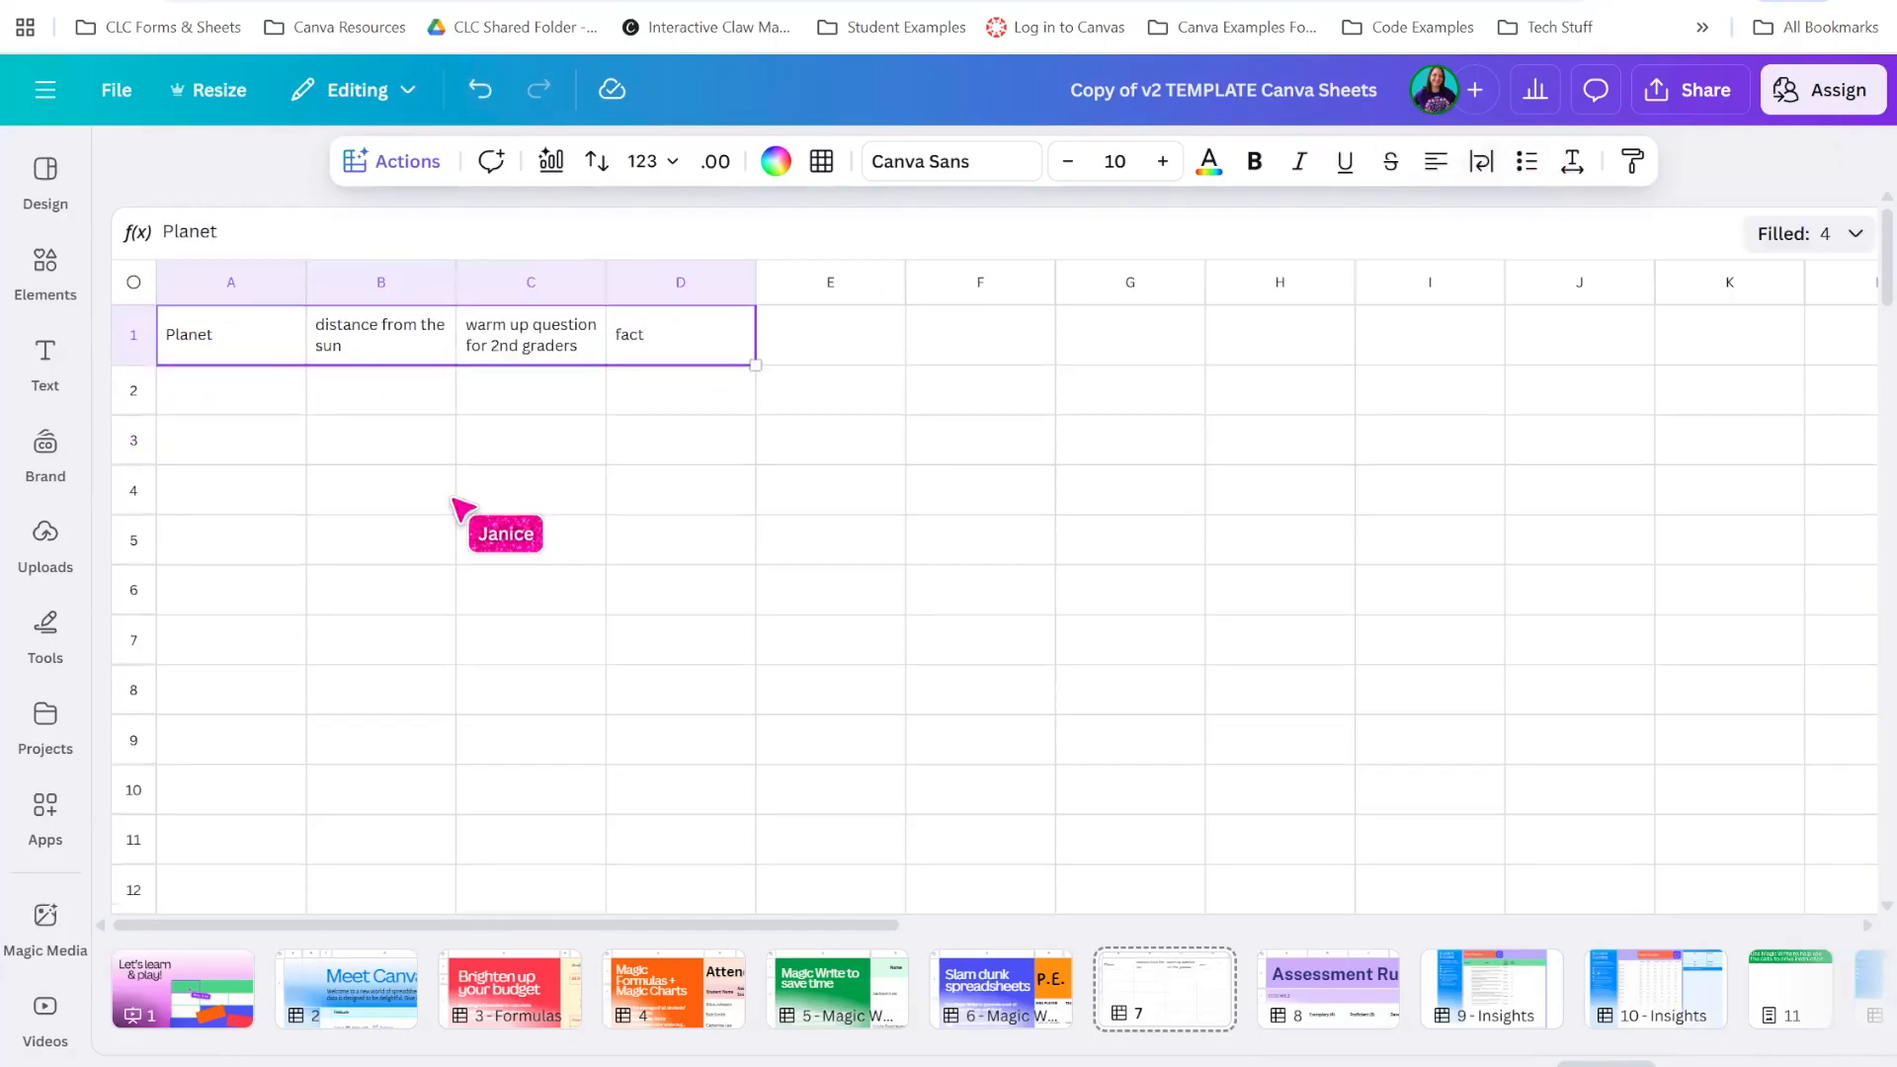
pyautogui.click(565, 339)
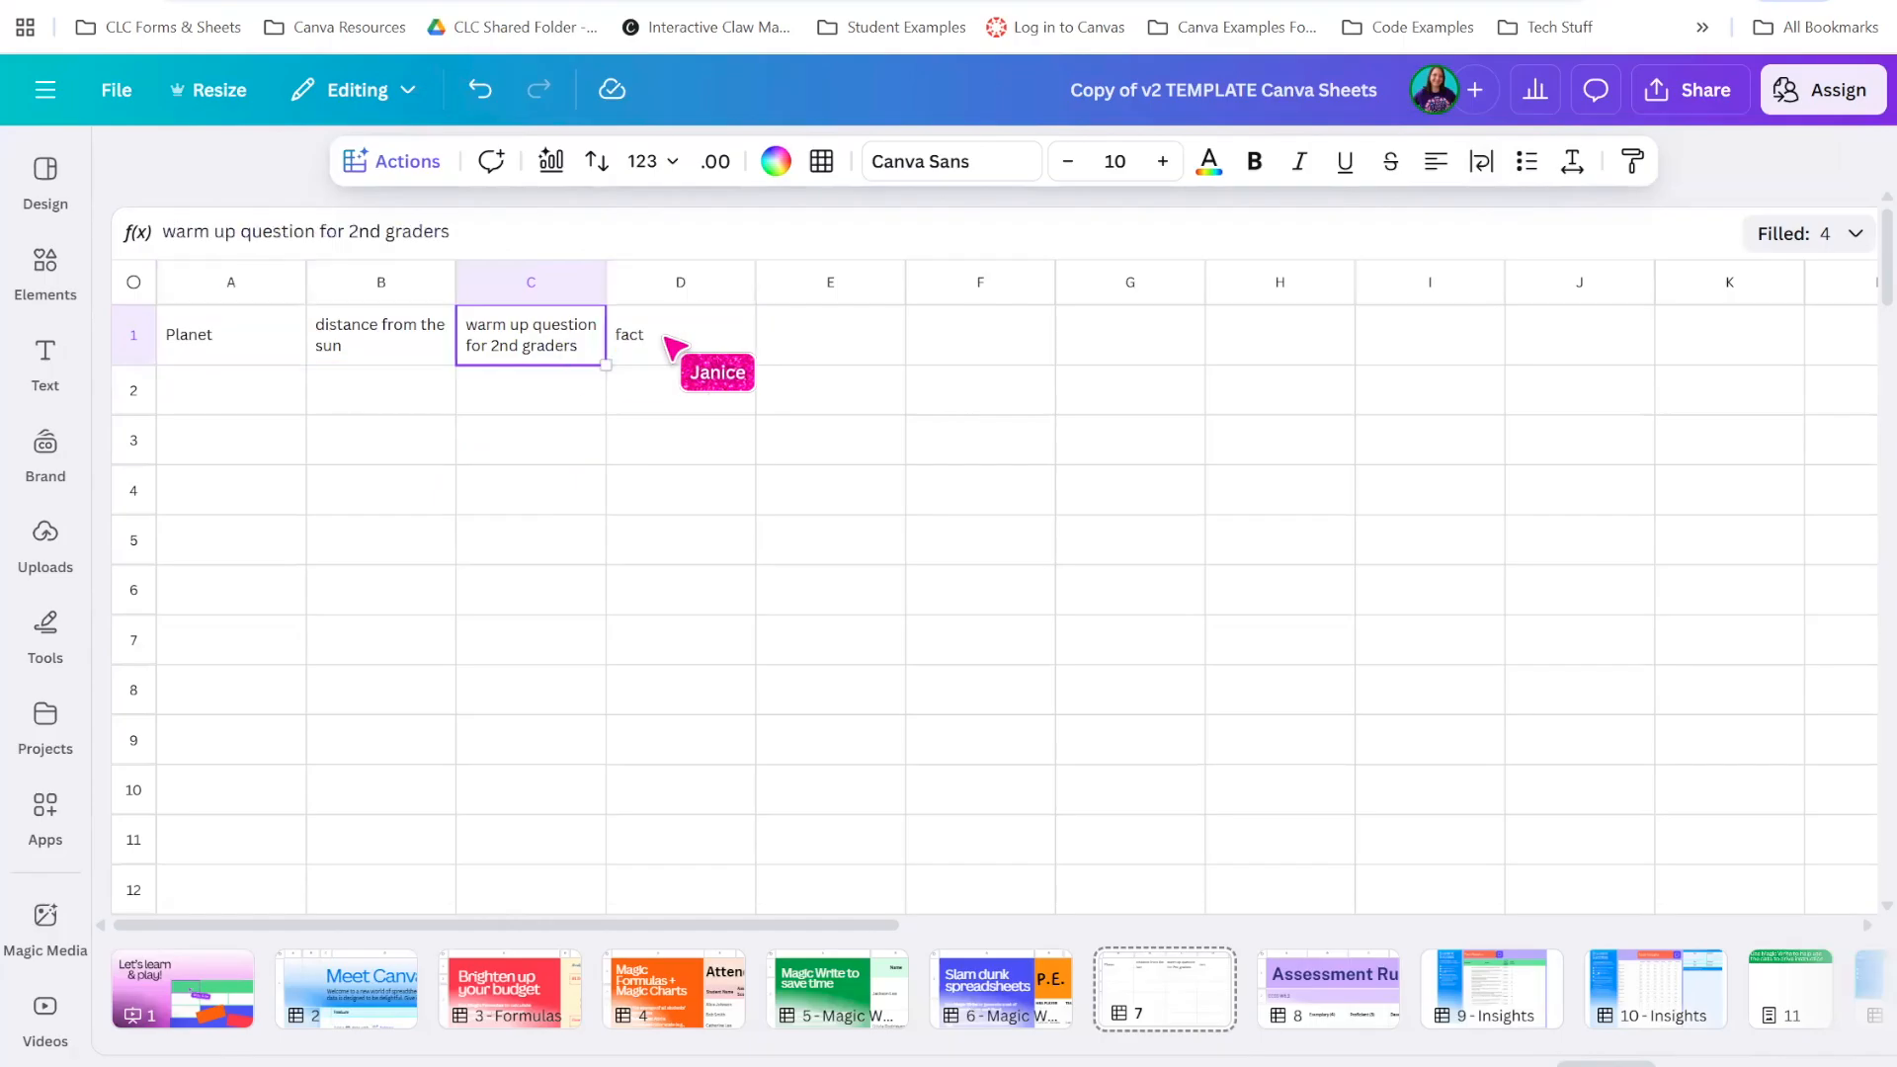
pyautogui.click(771, 337)
pyautogui.write('assessment question')
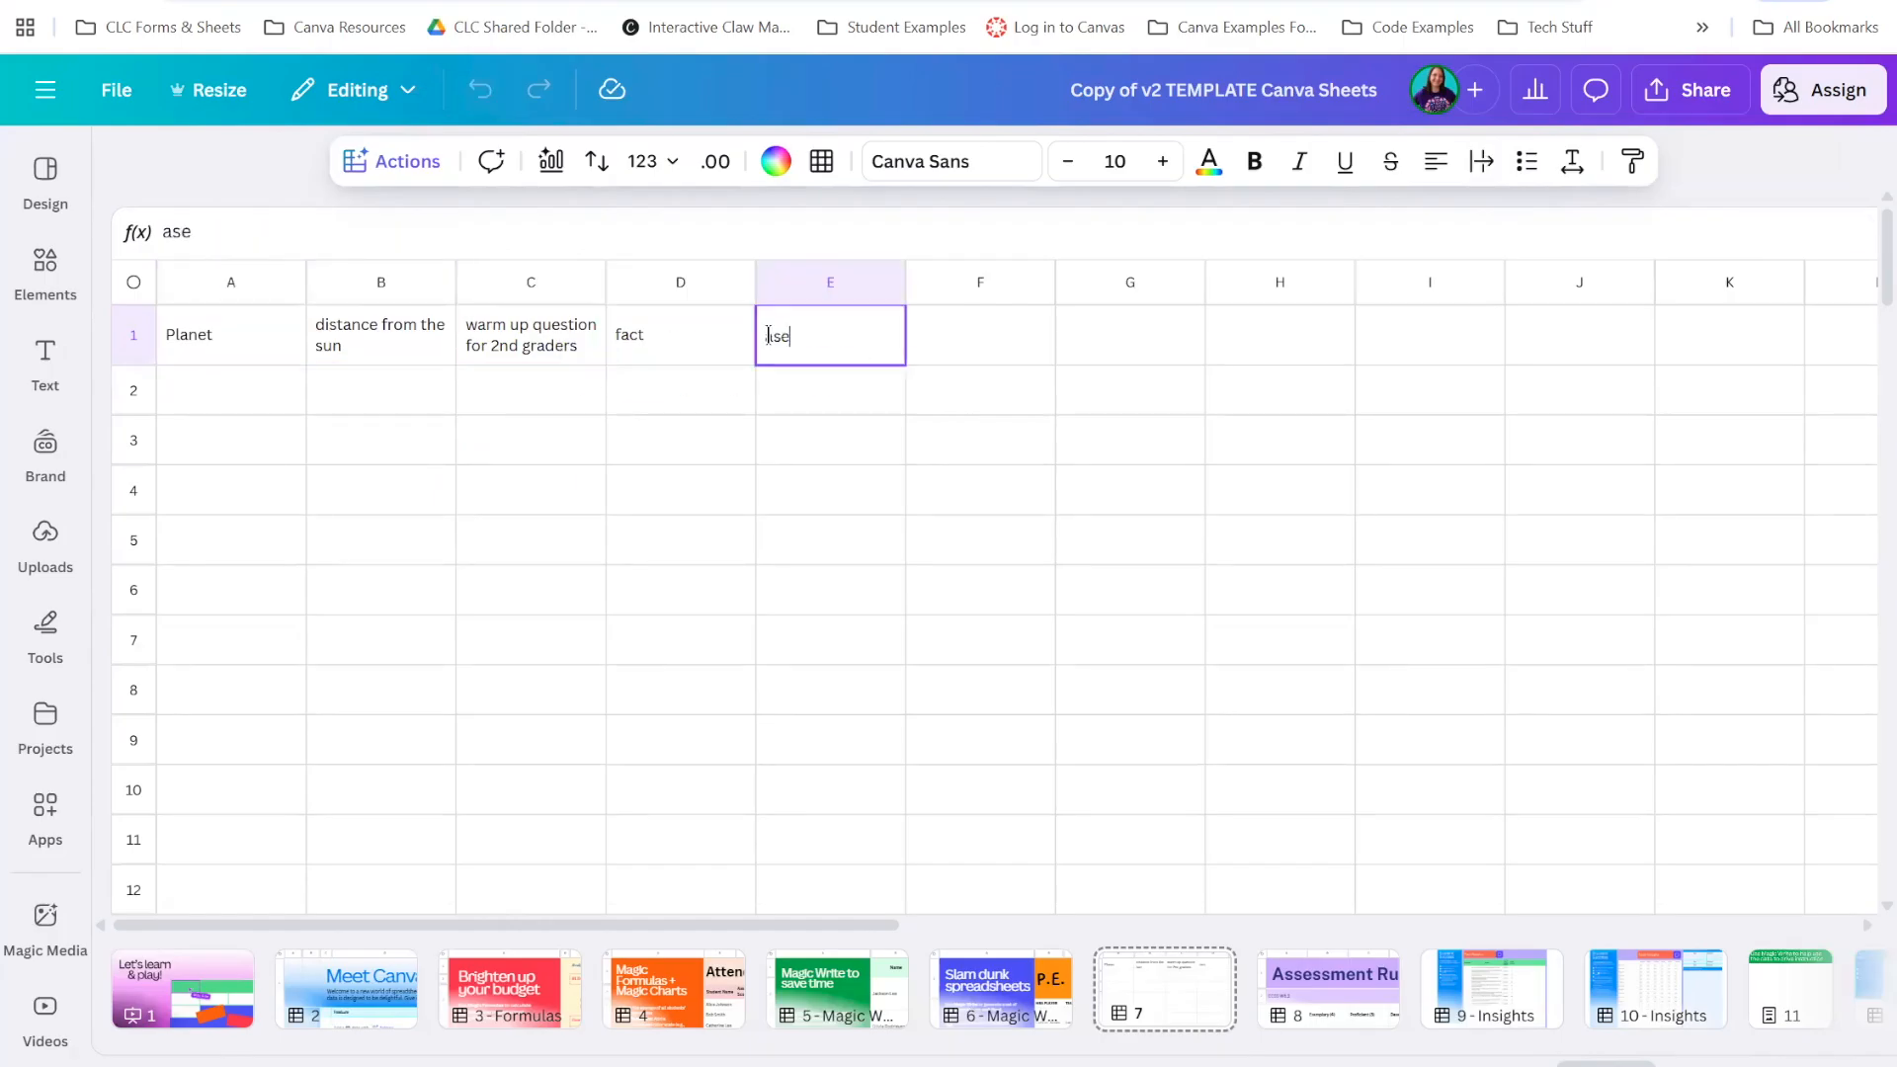
pyautogui.press('Return')
# Generate the planet data for A2:E10 with Fill empty cells, insert it and check the entries in the Mercury row
pyautogui.moveTo(197, 390); pyautogui.dragTo(840, 845)
pyautogui.click(400, 161)
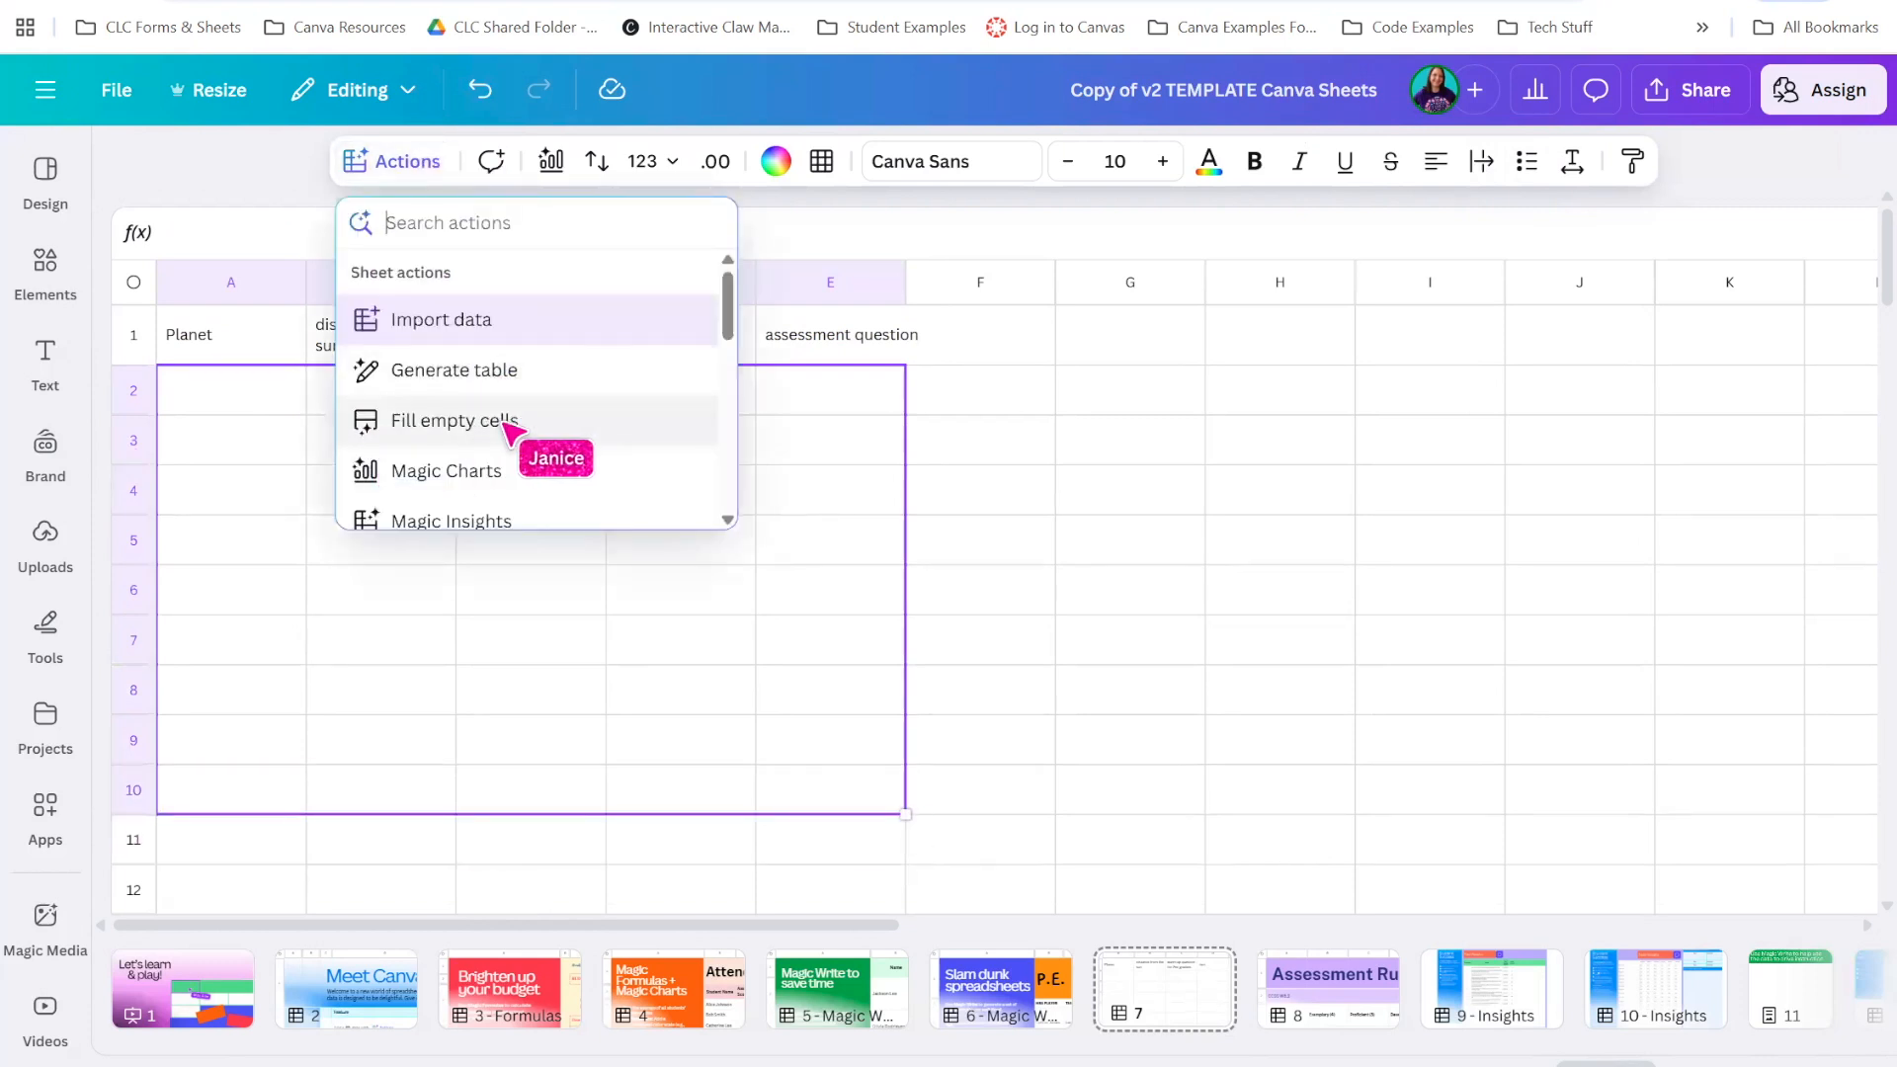
pyautogui.click(513, 438)
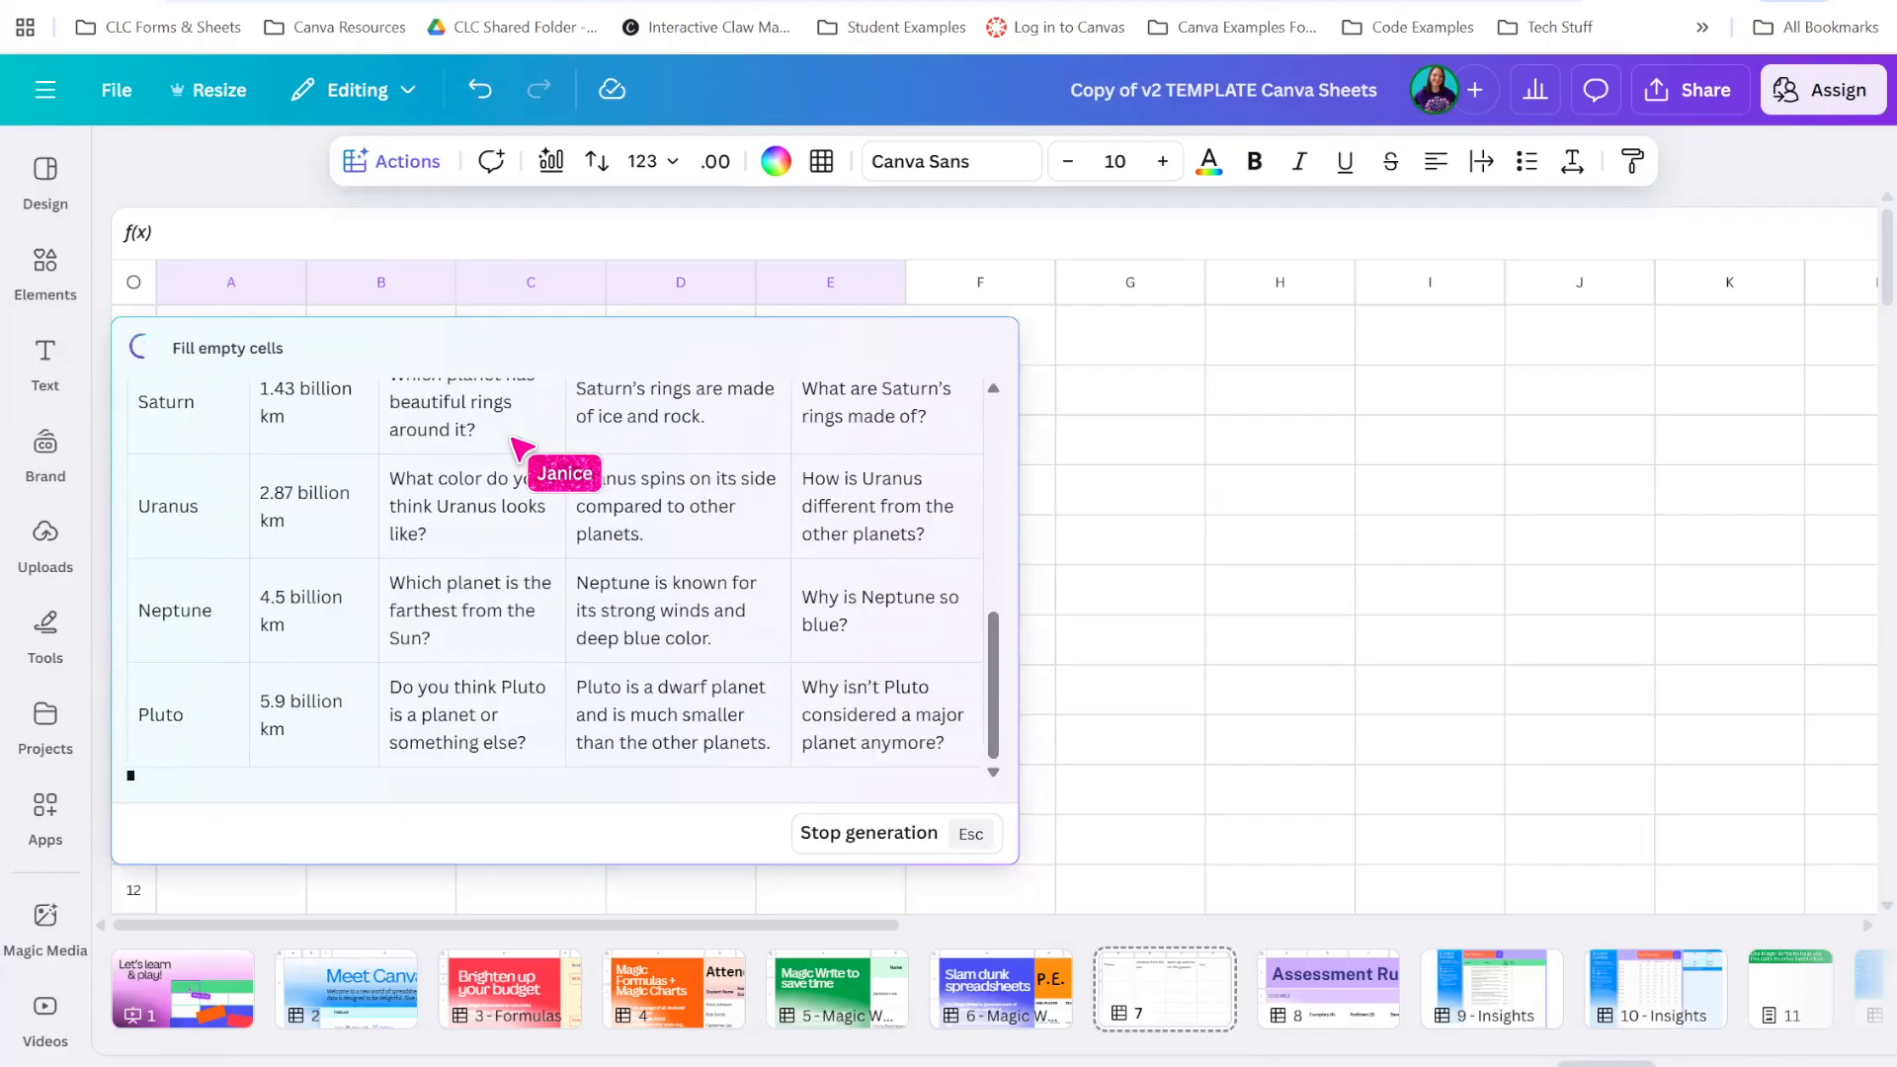
pyautogui.scroll(5, 795, 613)
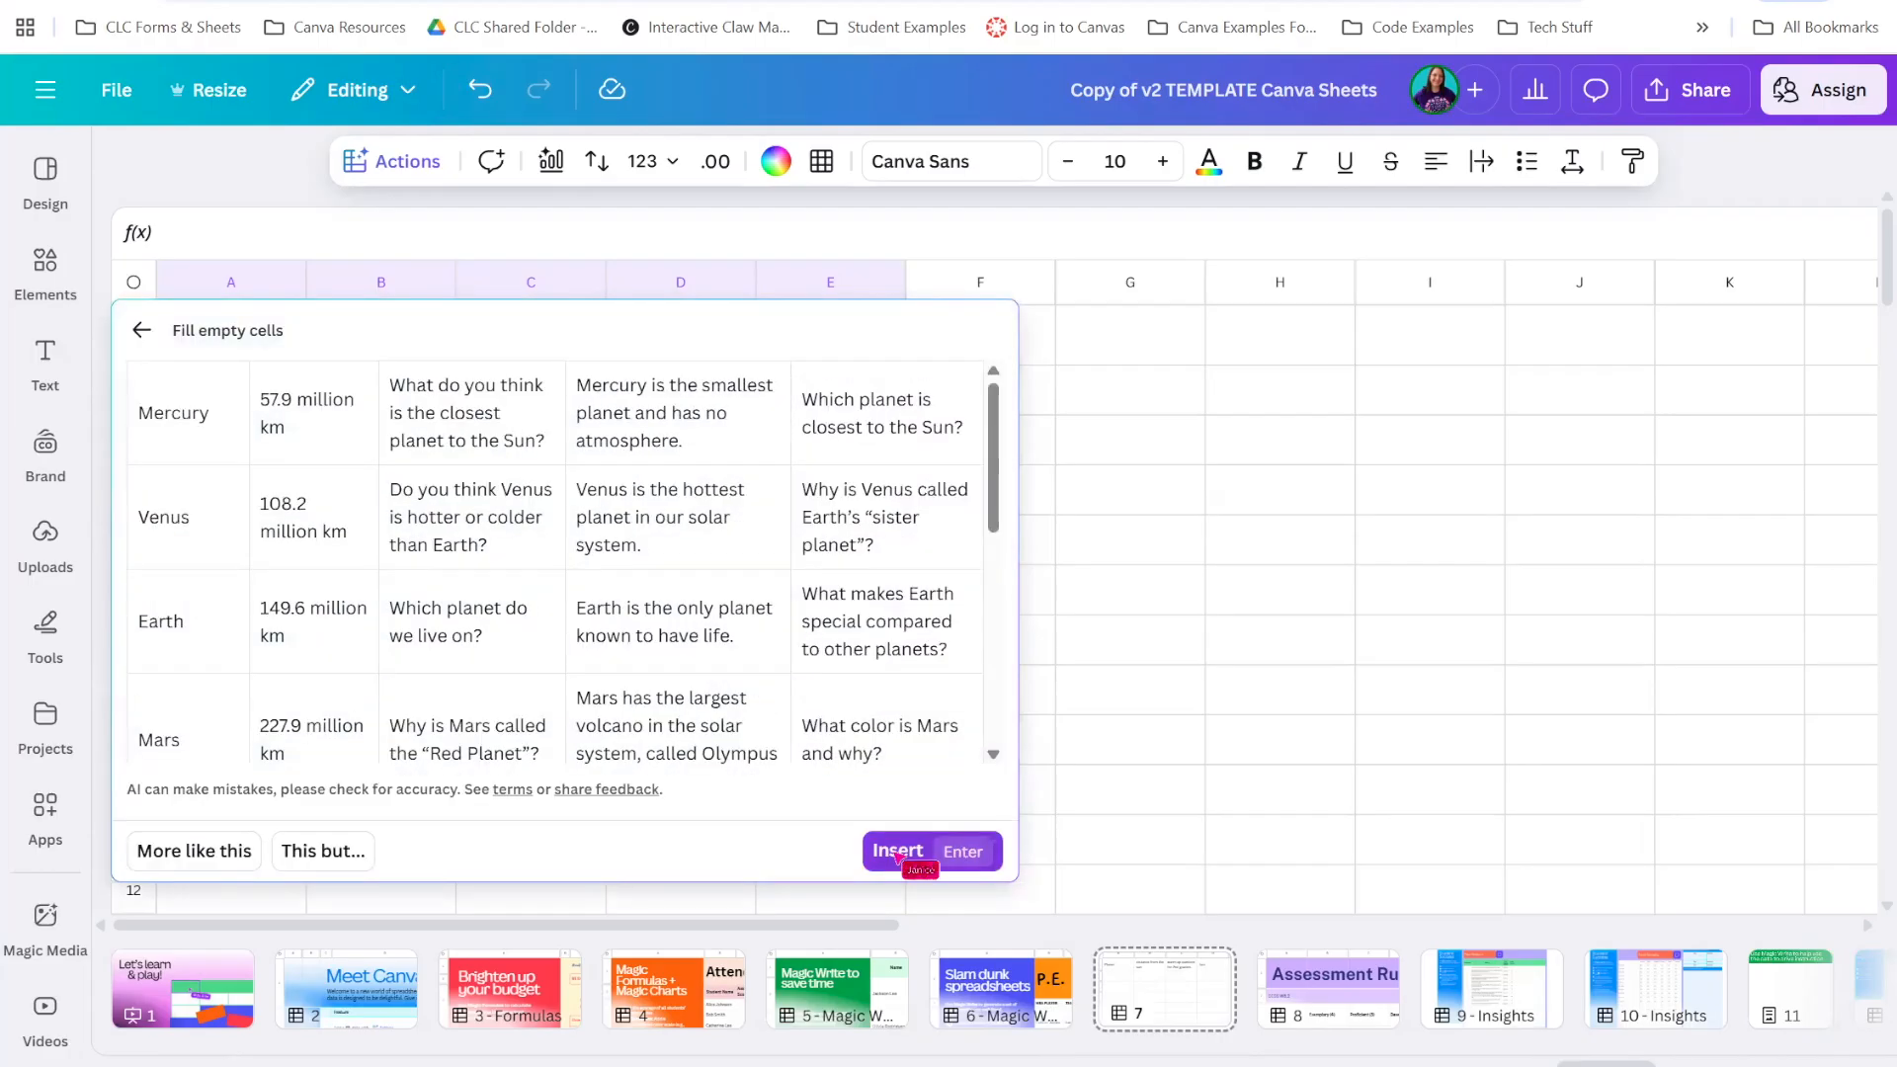
pyautogui.press('Return')
pyautogui.click(400, 393)
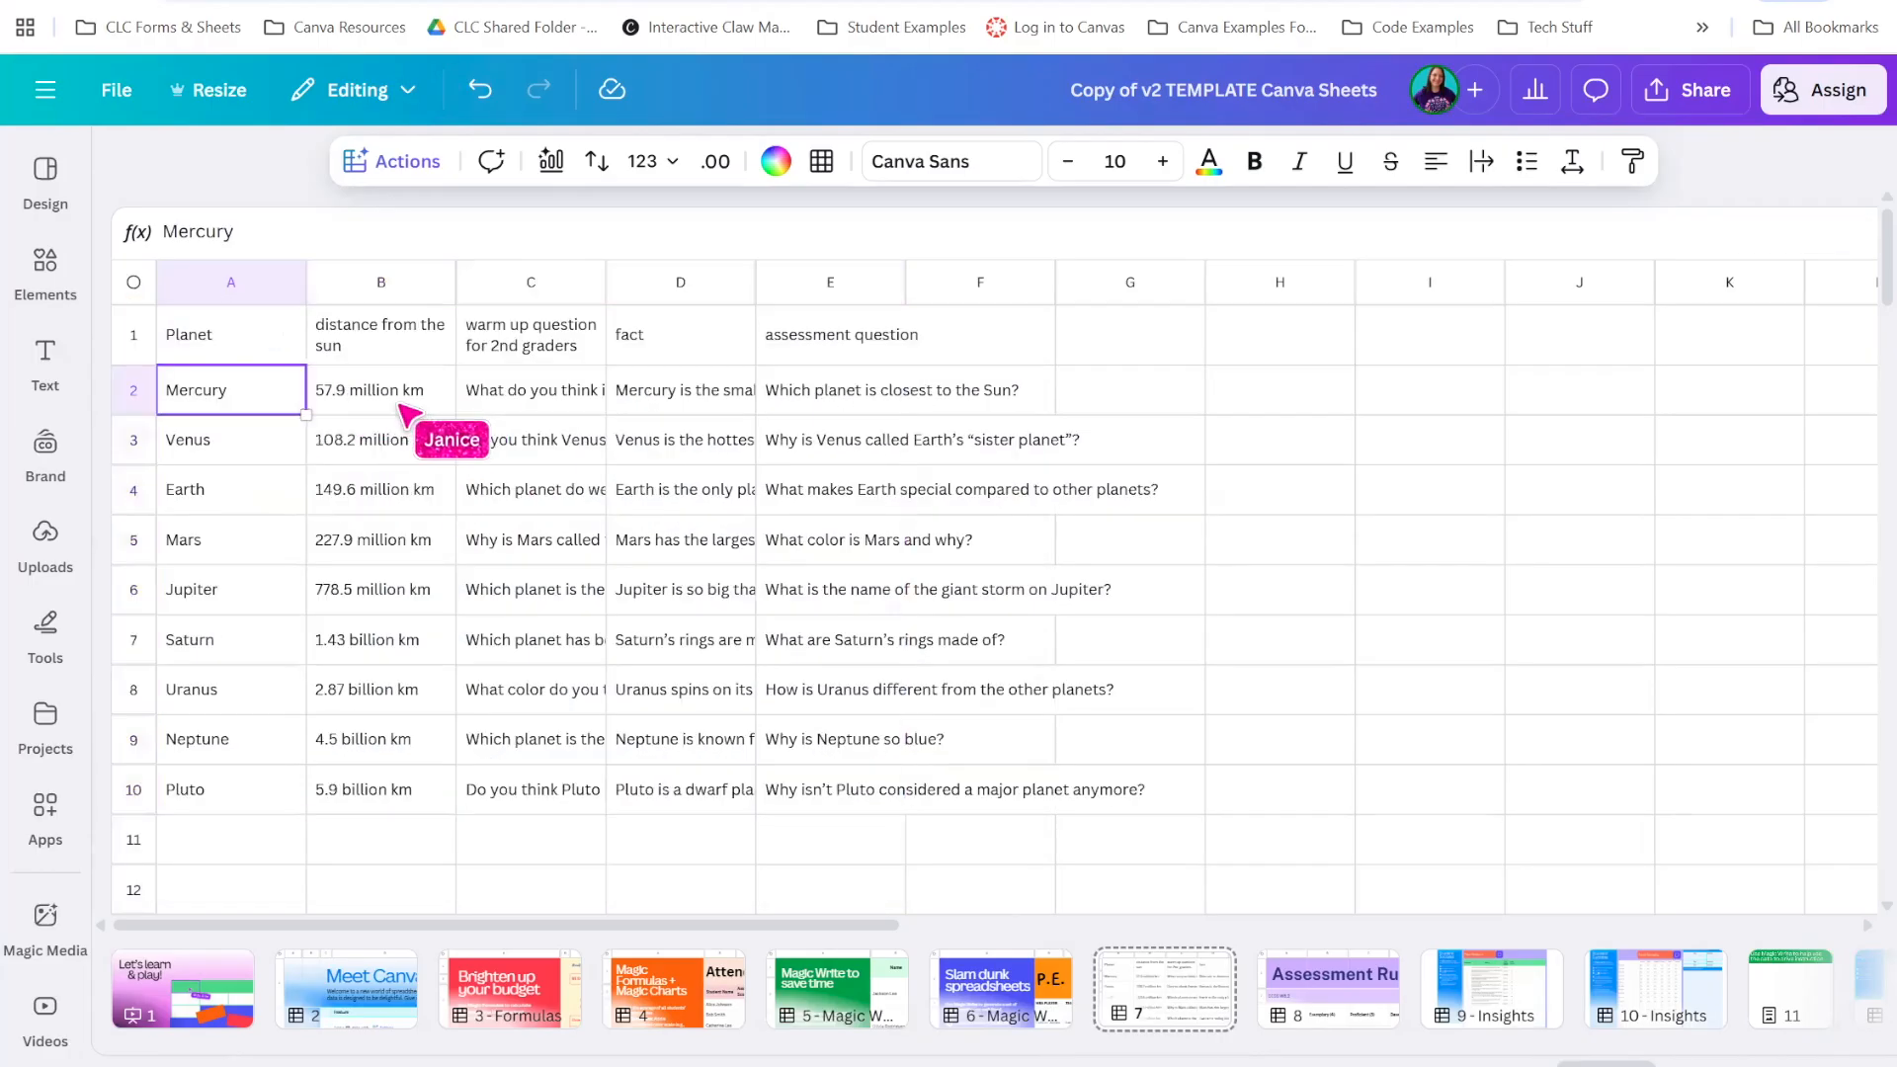
pyautogui.click(571, 400)
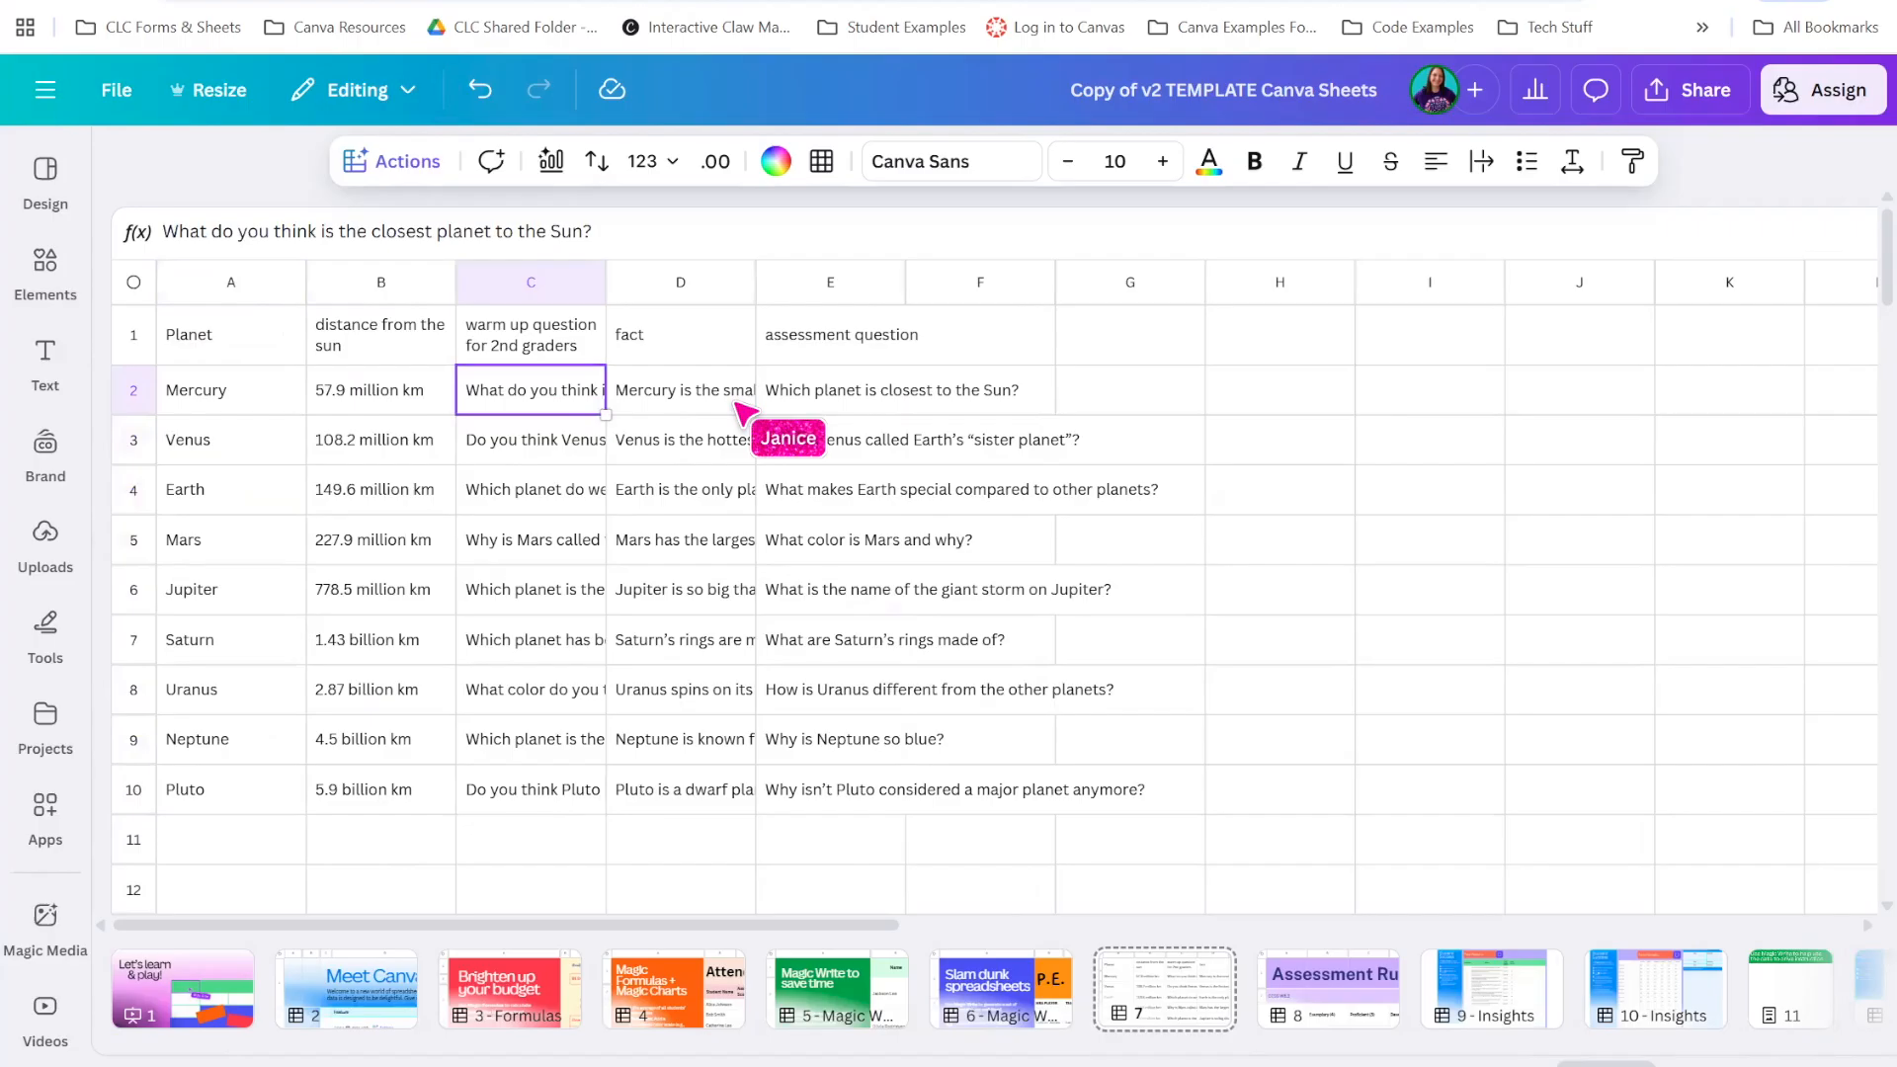
pyautogui.click(681, 393)
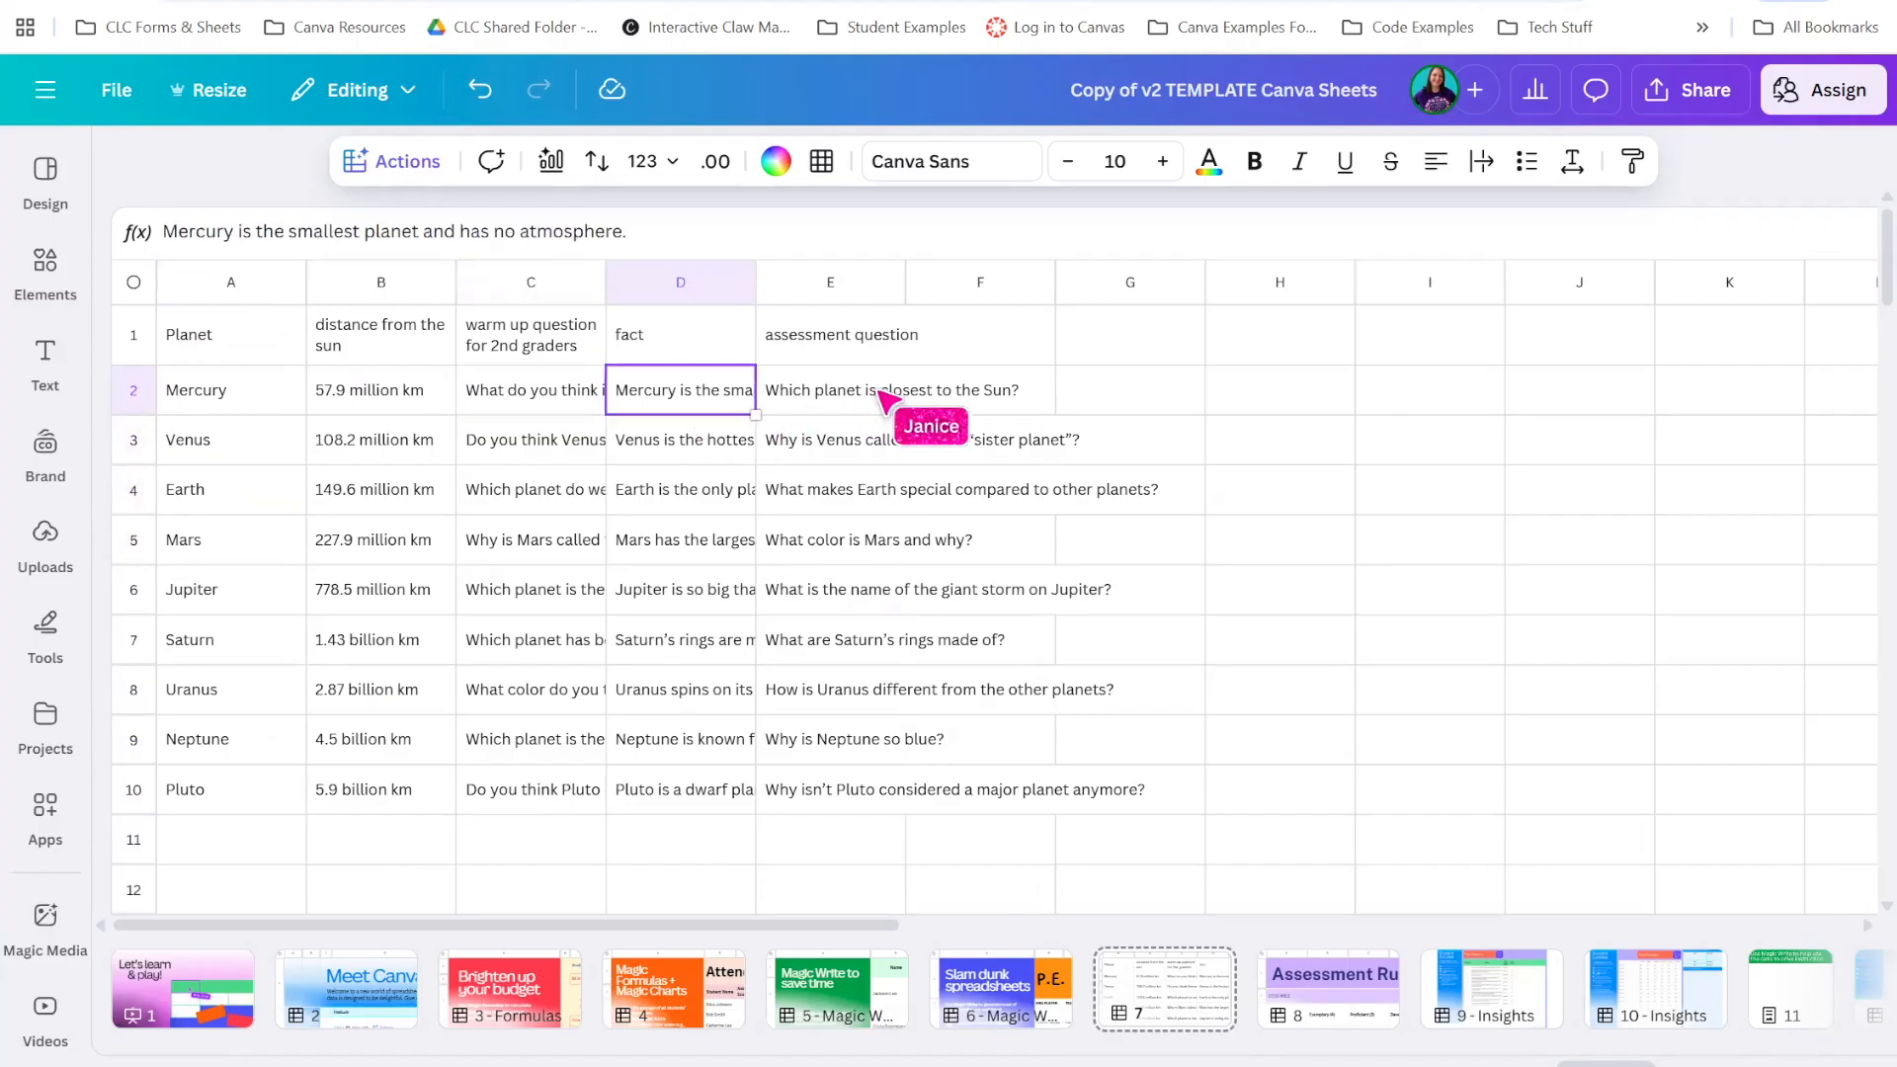
pyautogui.click(877, 390)
# Wrap the text in all cells of the planet sheet
pyautogui.click(134, 283)
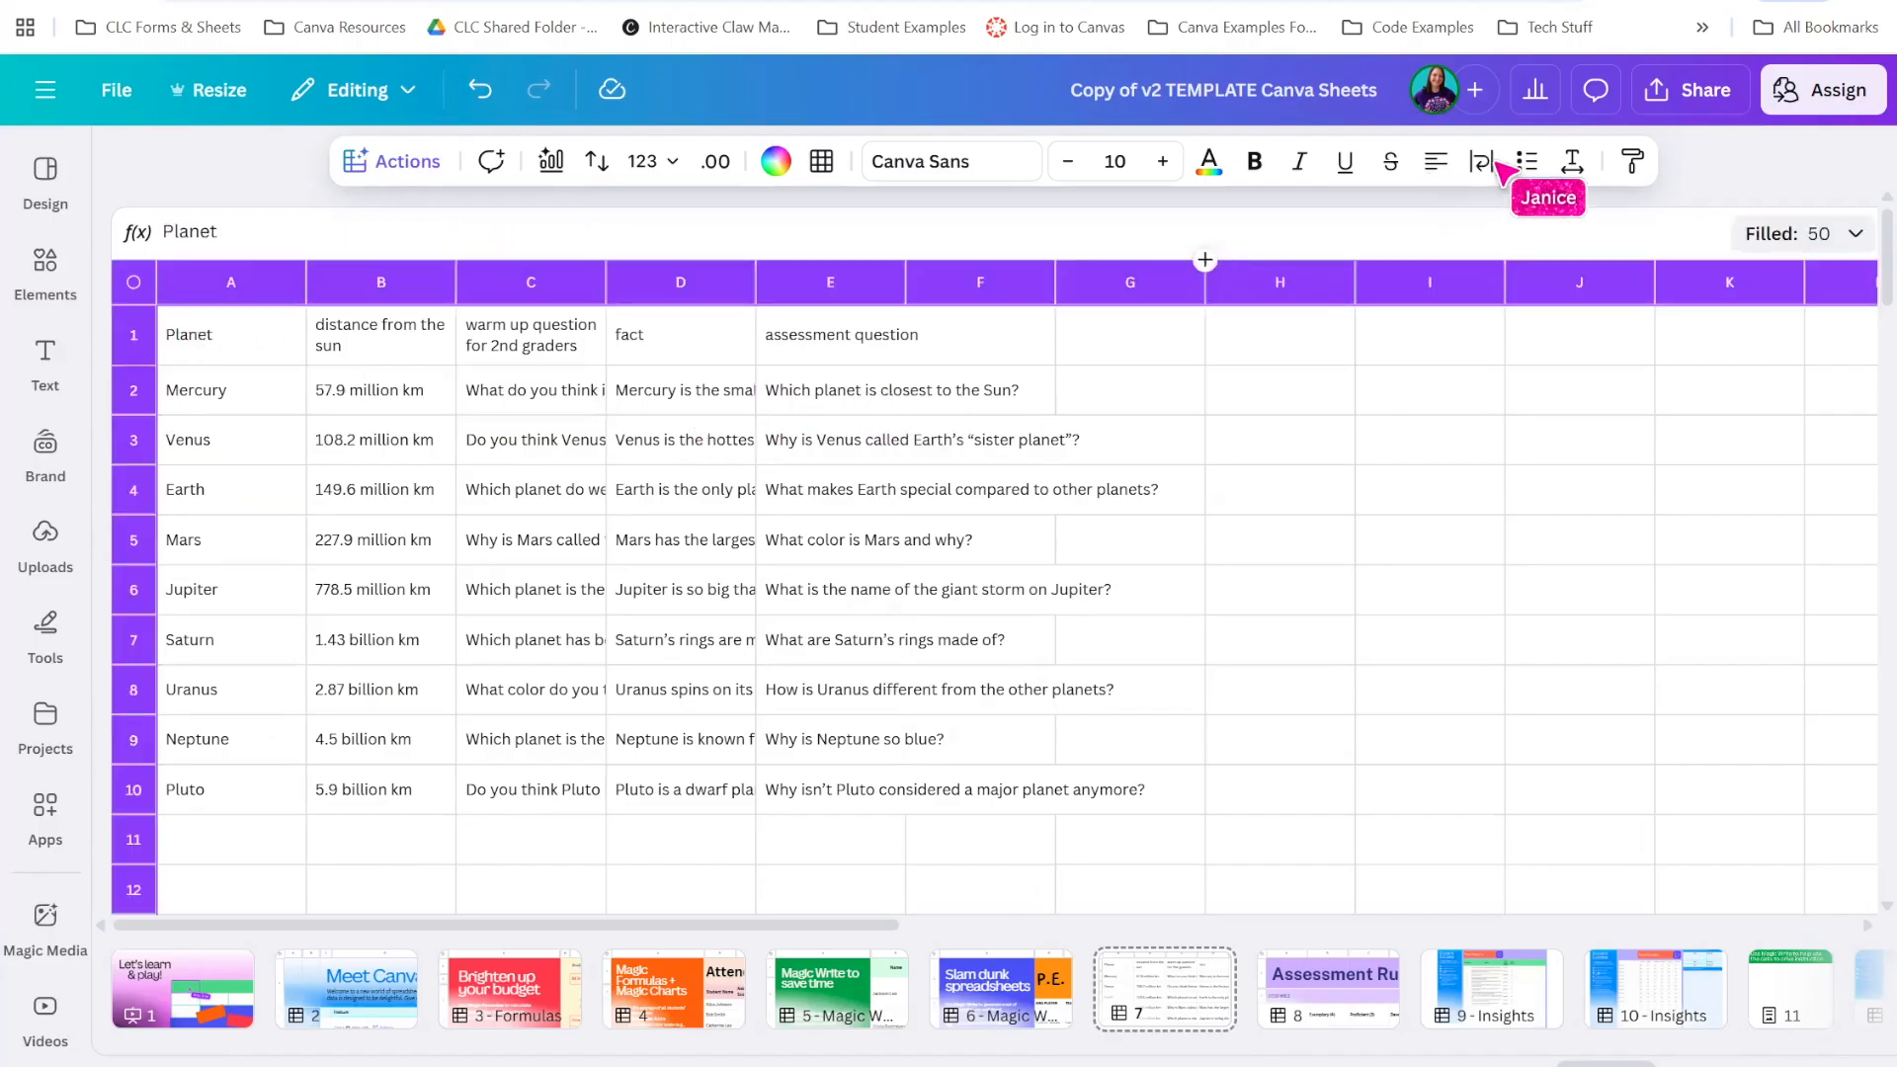
pyautogui.click(1491, 162)
pyautogui.click(1480, 161)
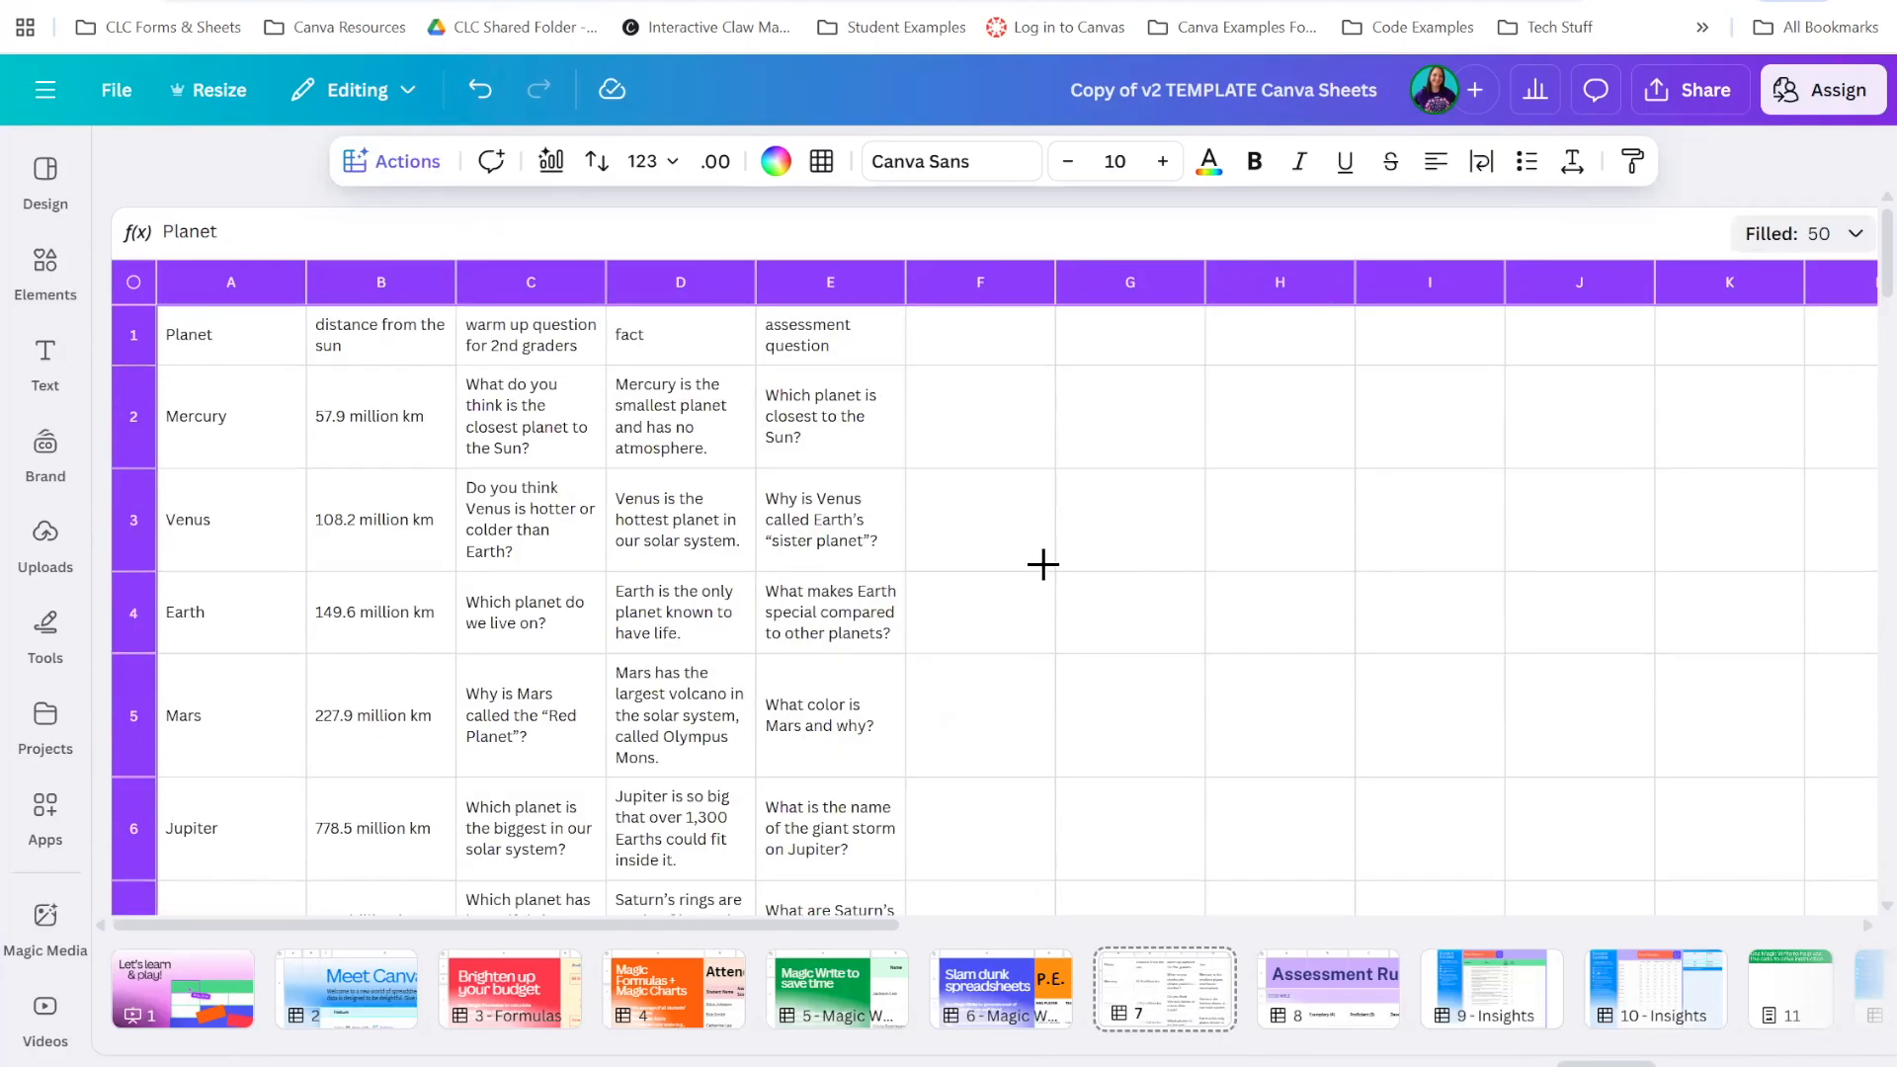
pyautogui.click(1042, 560)
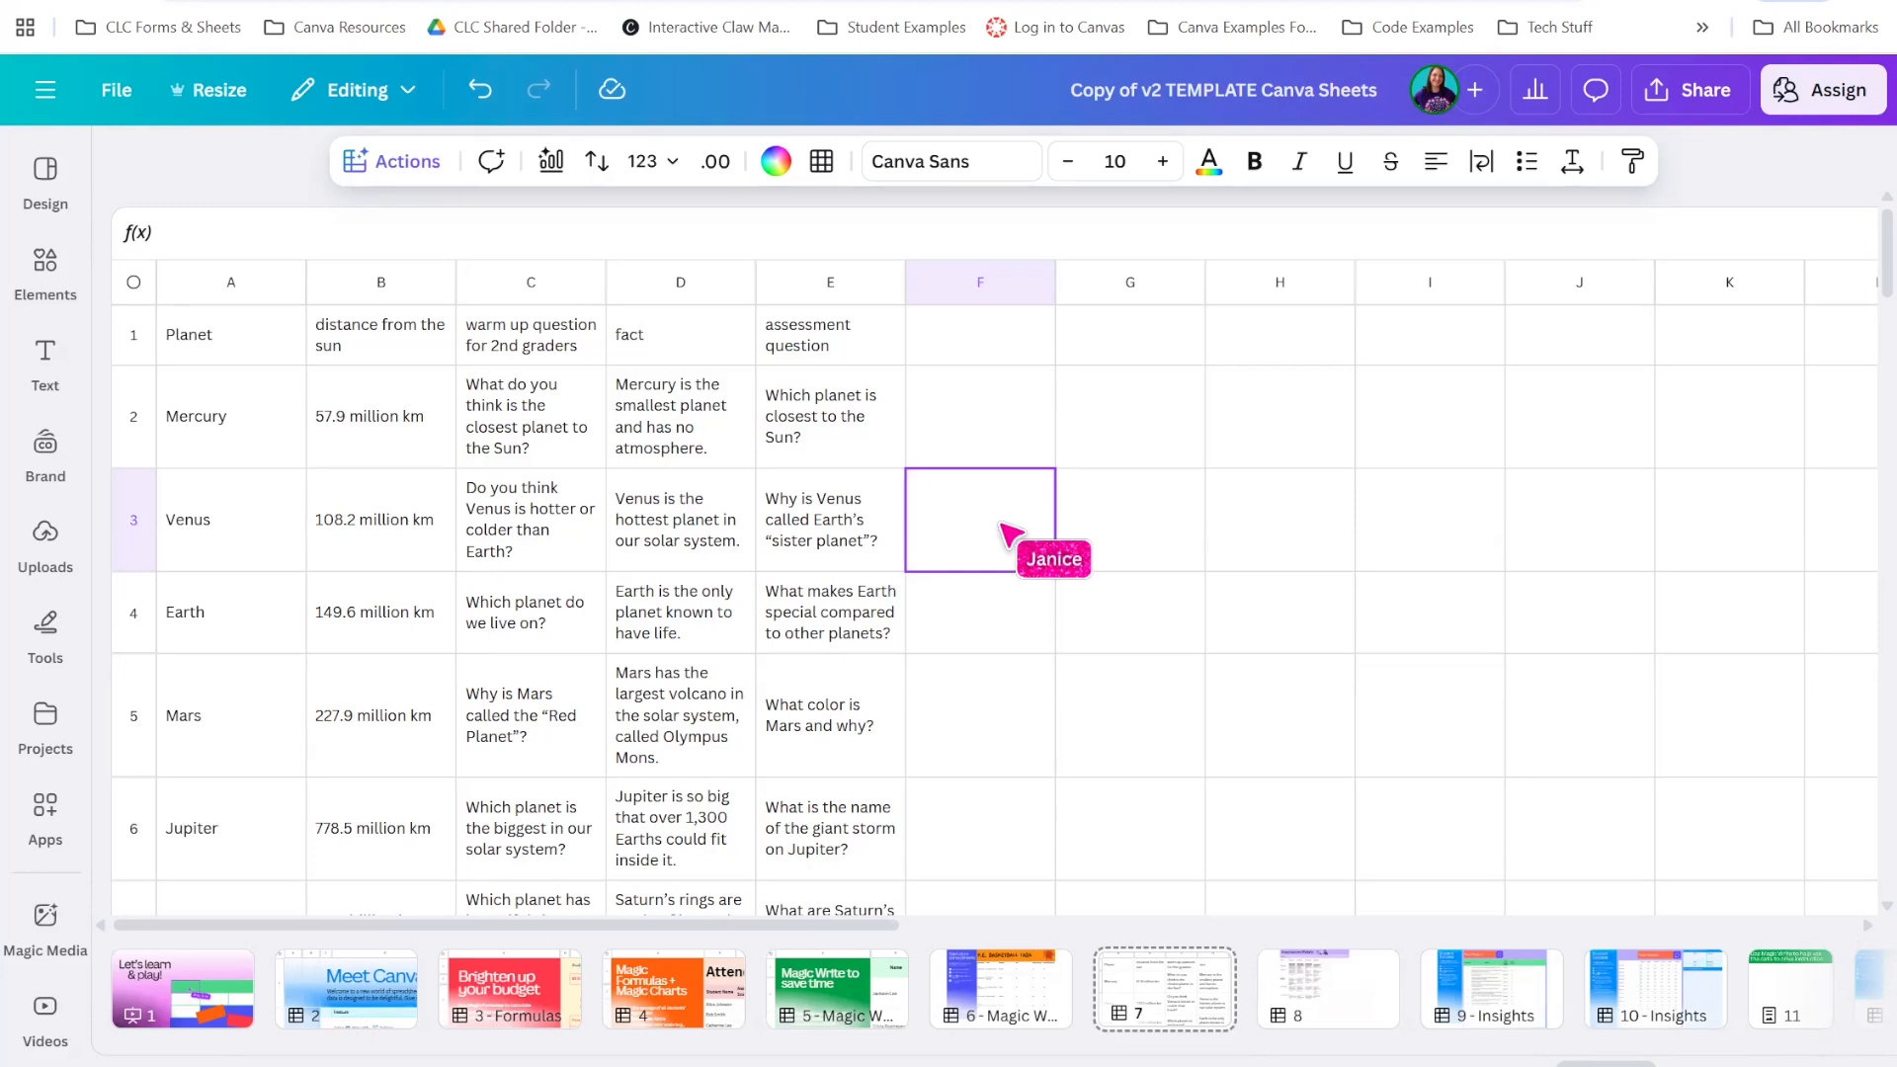
# Revisit the Assessment Rubric and P.E. basketball pages, and open page 9, the Student Success Test Results sheet
pyautogui.click(1334, 983)
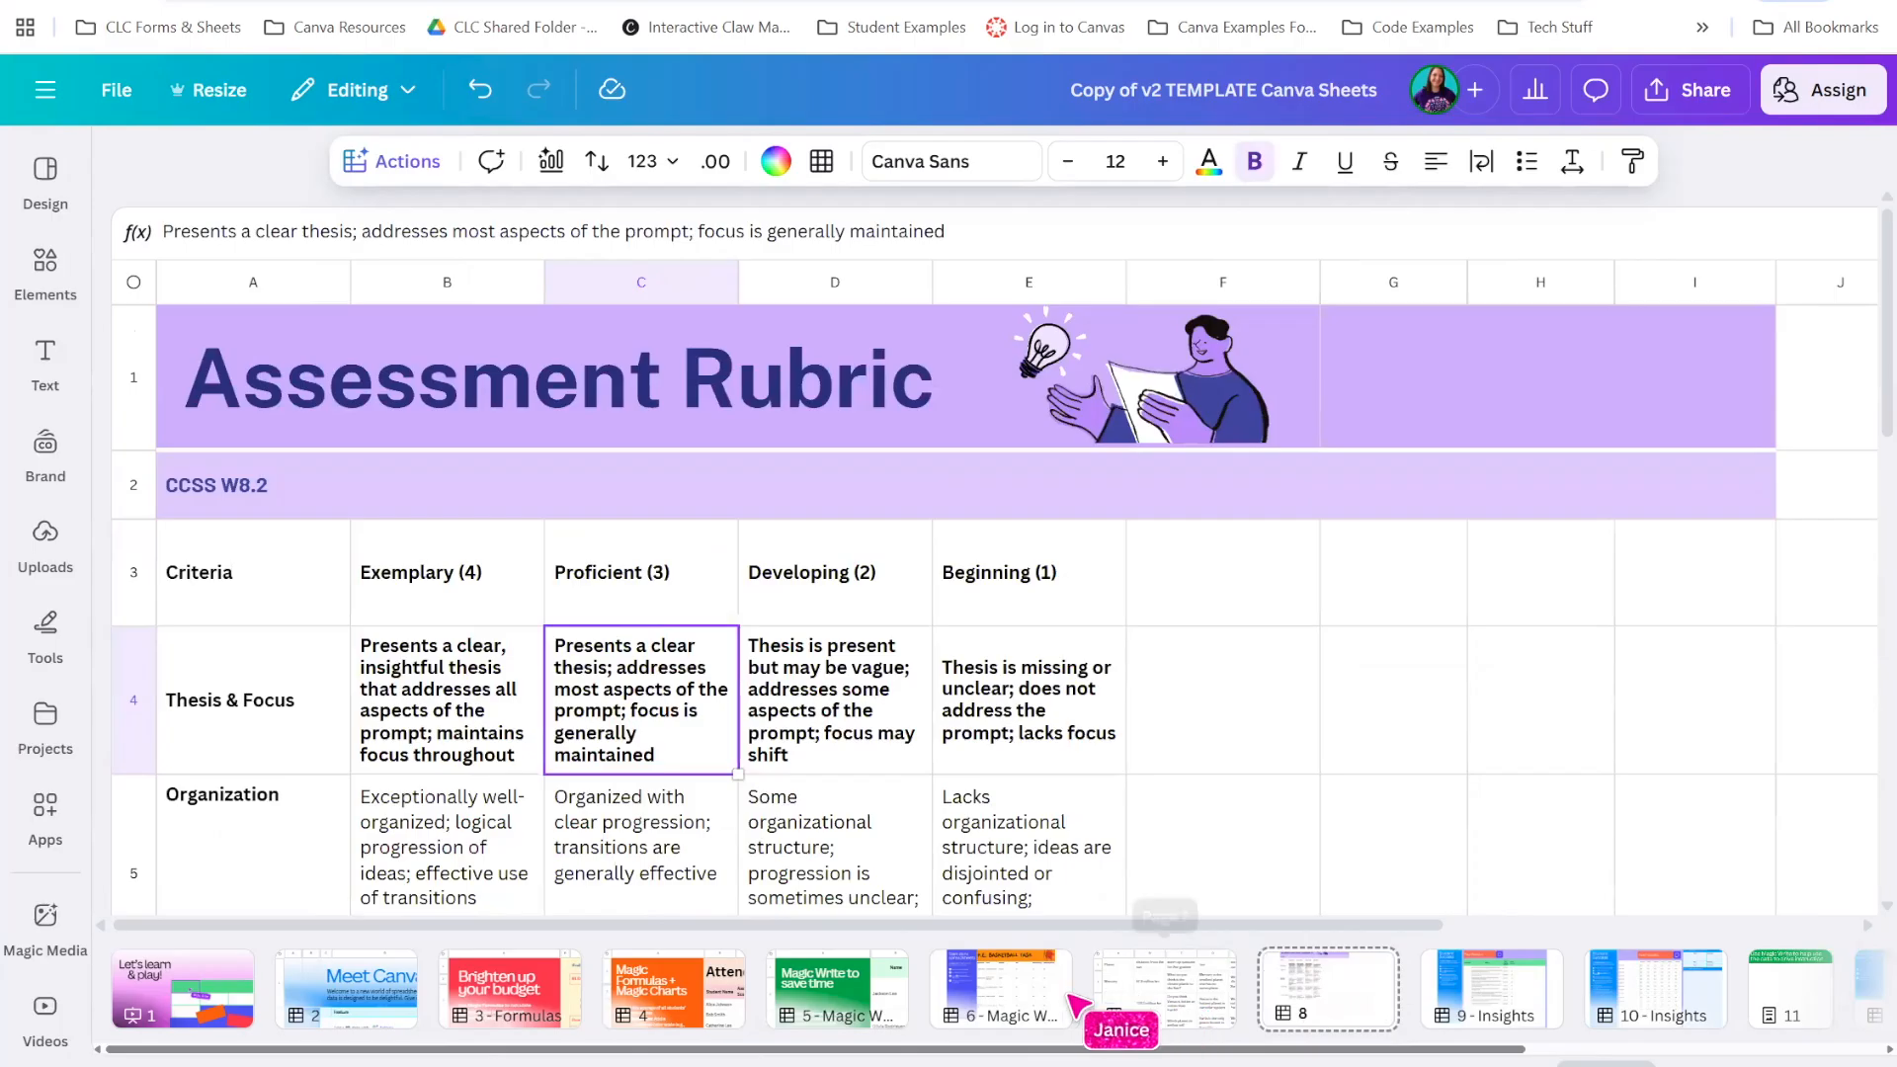
pyautogui.click(1136, 998)
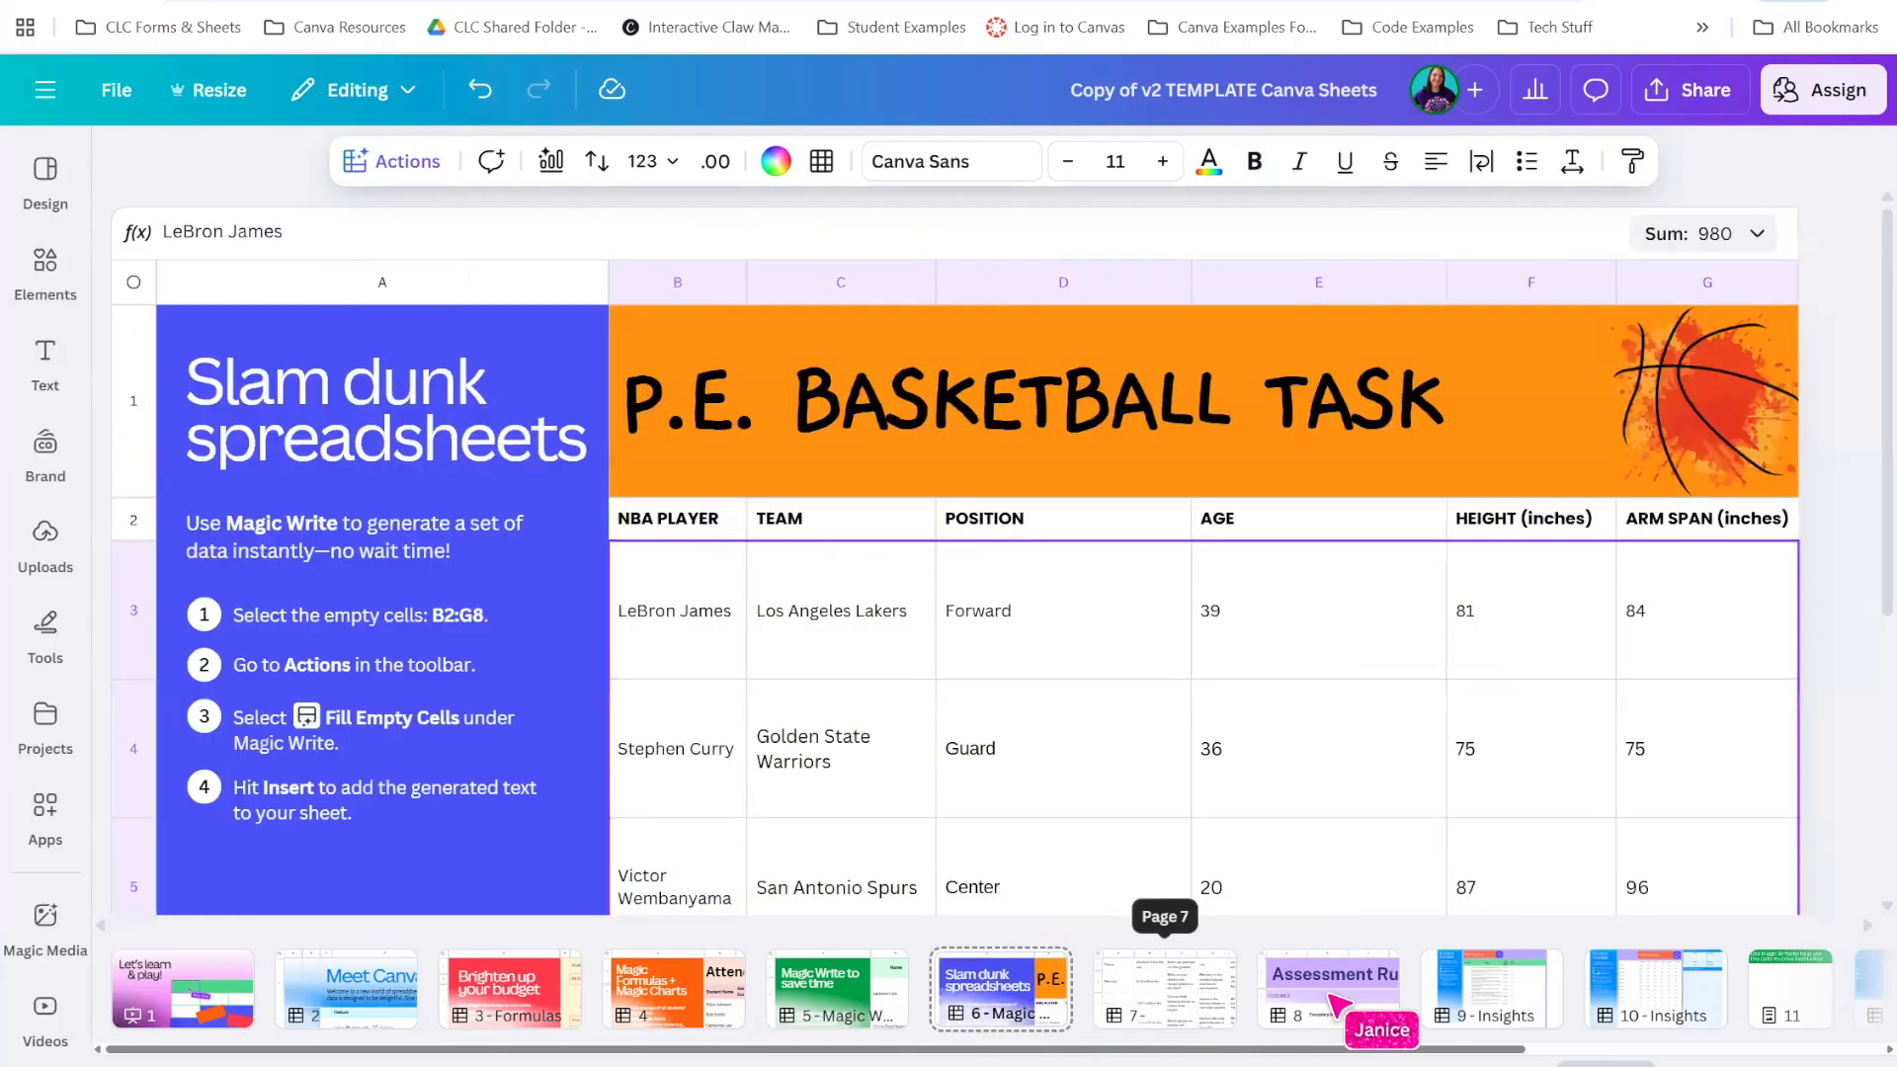
pyautogui.click(1334, 998)
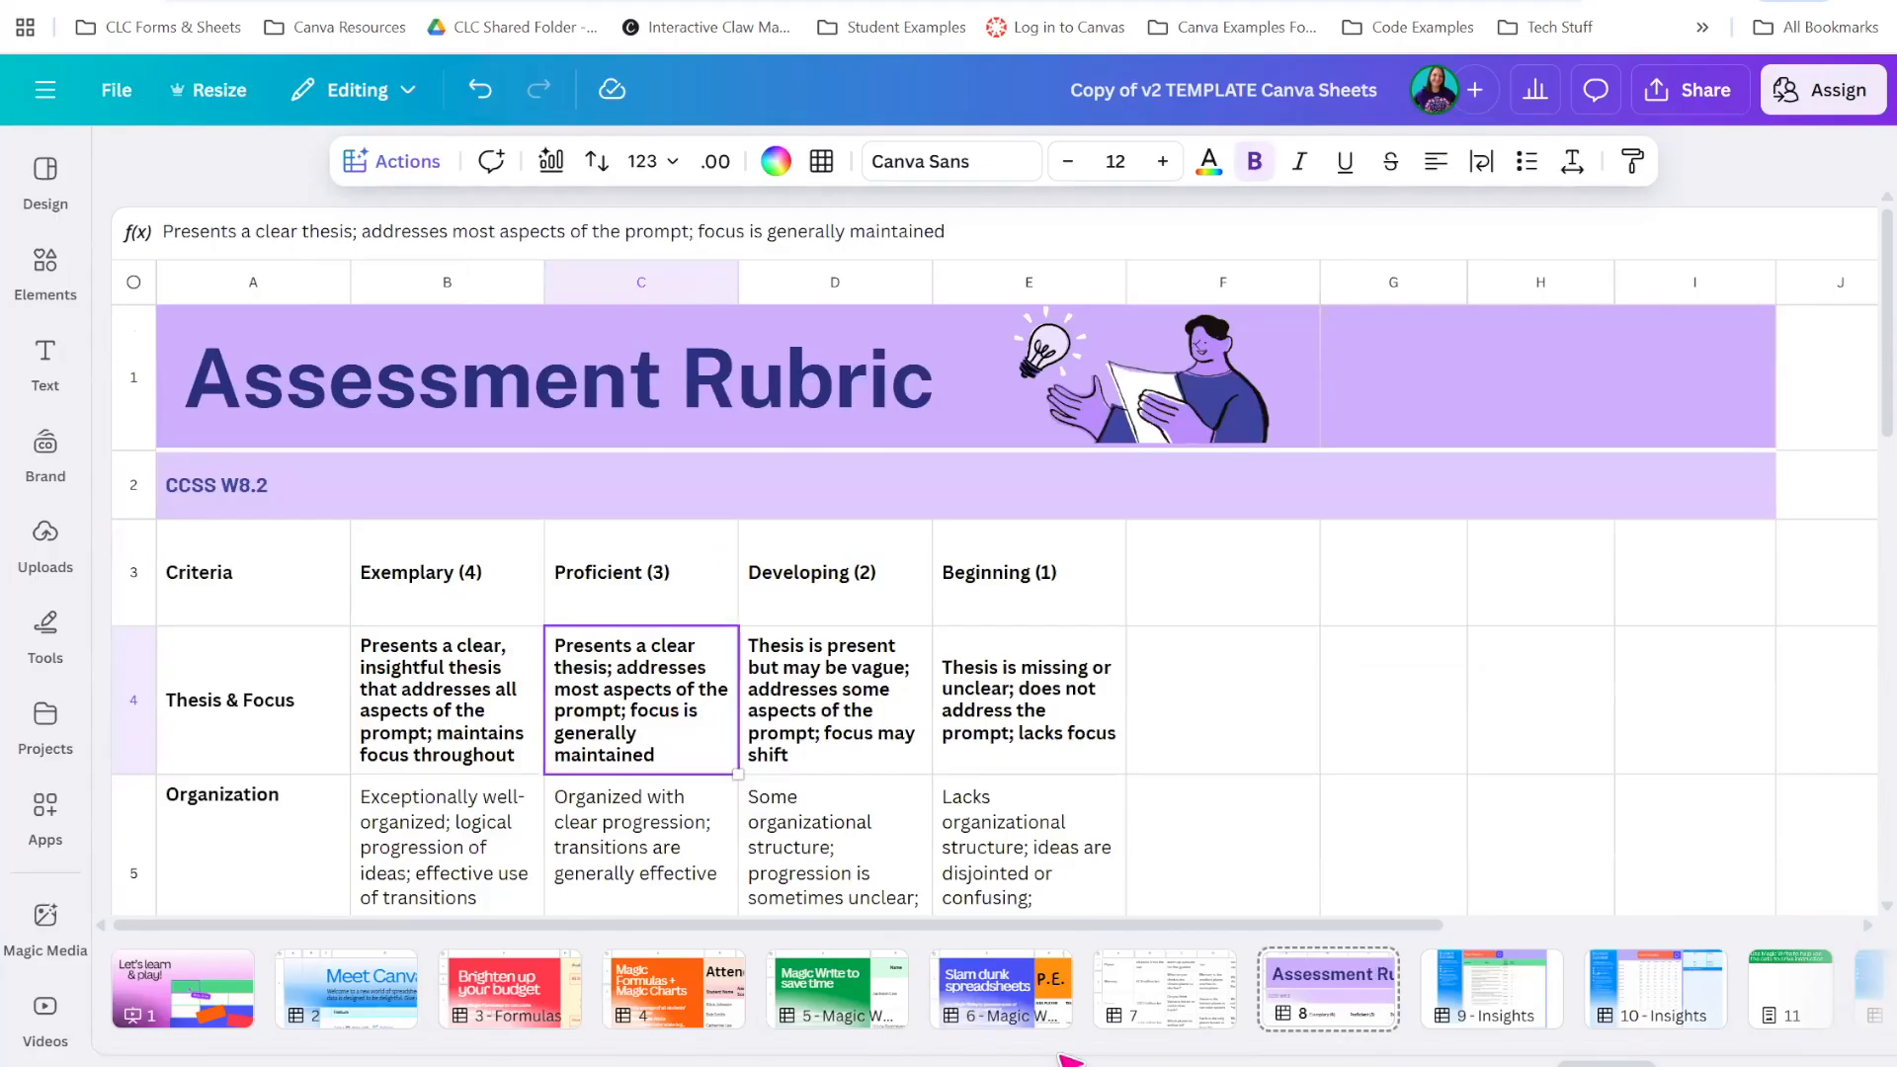
pyautogui.moveTo(1055, 1057); pyautogui.dragTo(1413, 1059)
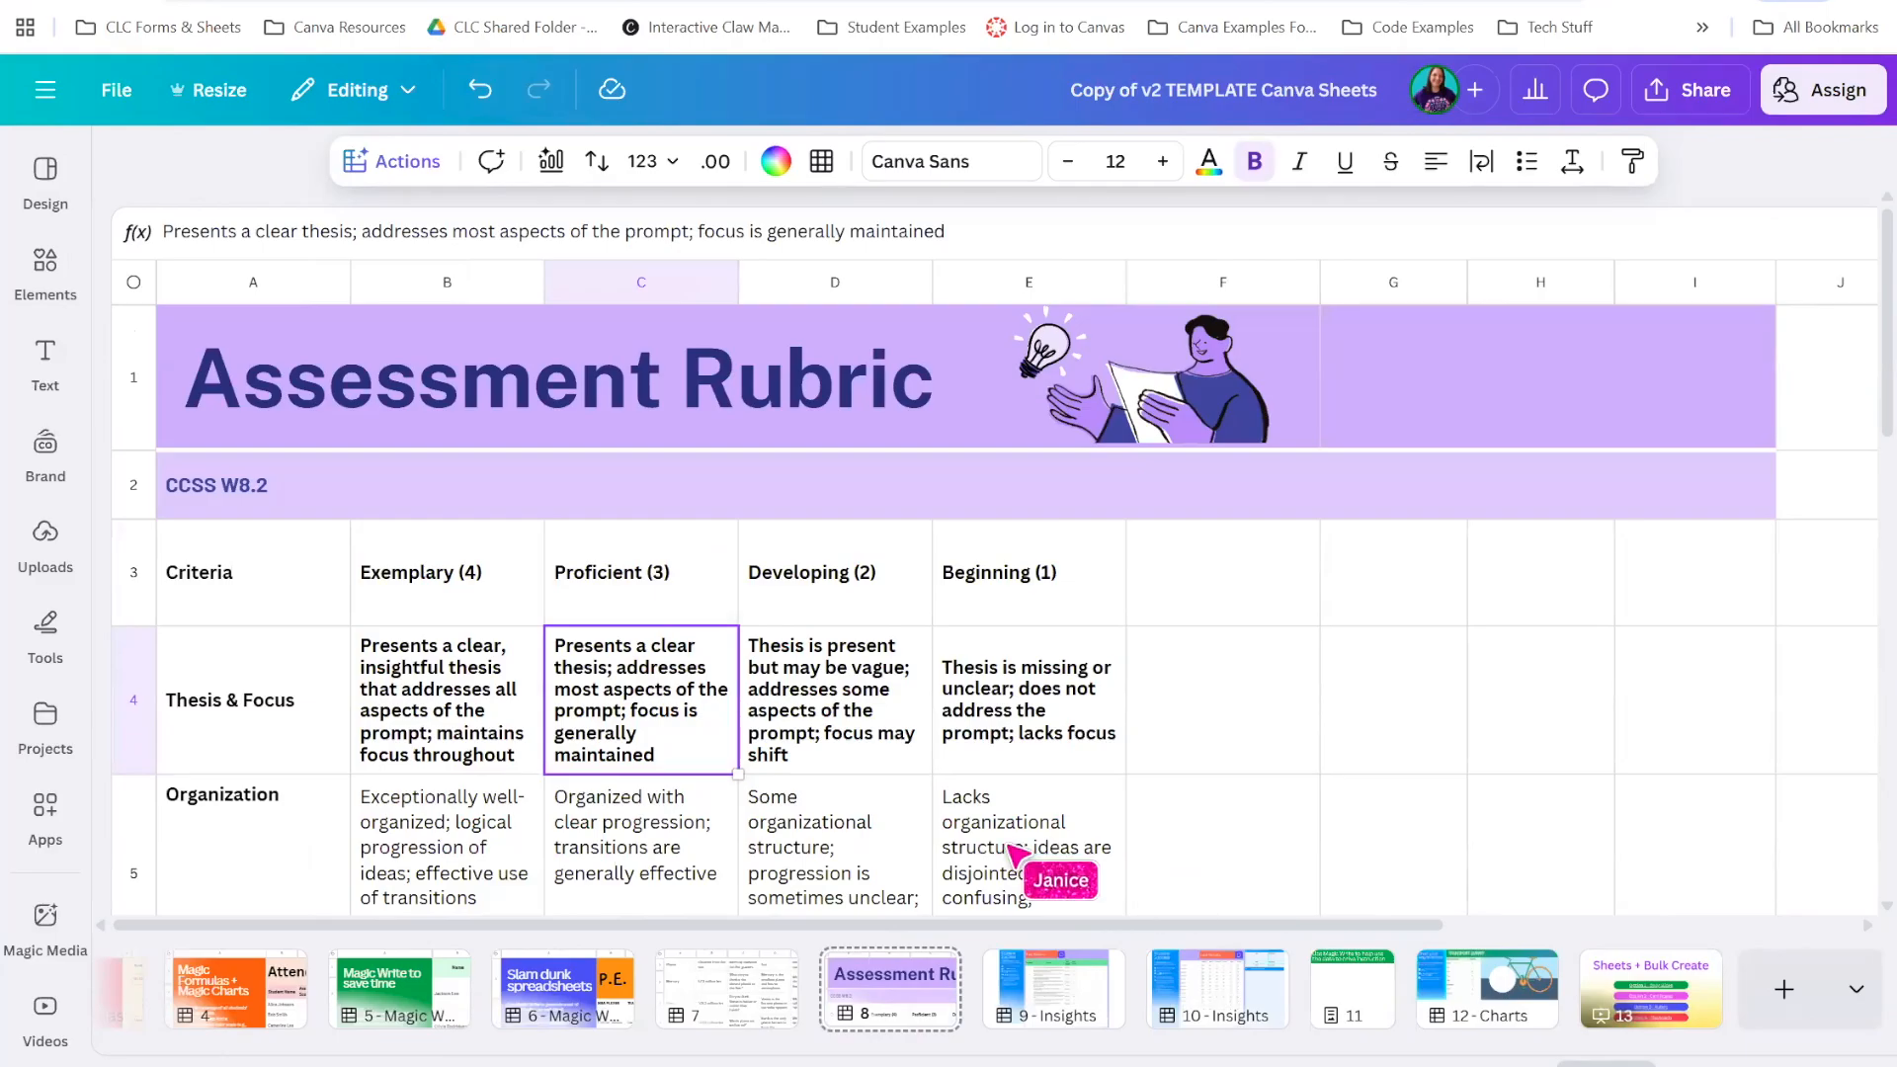
pyautogui.click(1046, 1001)
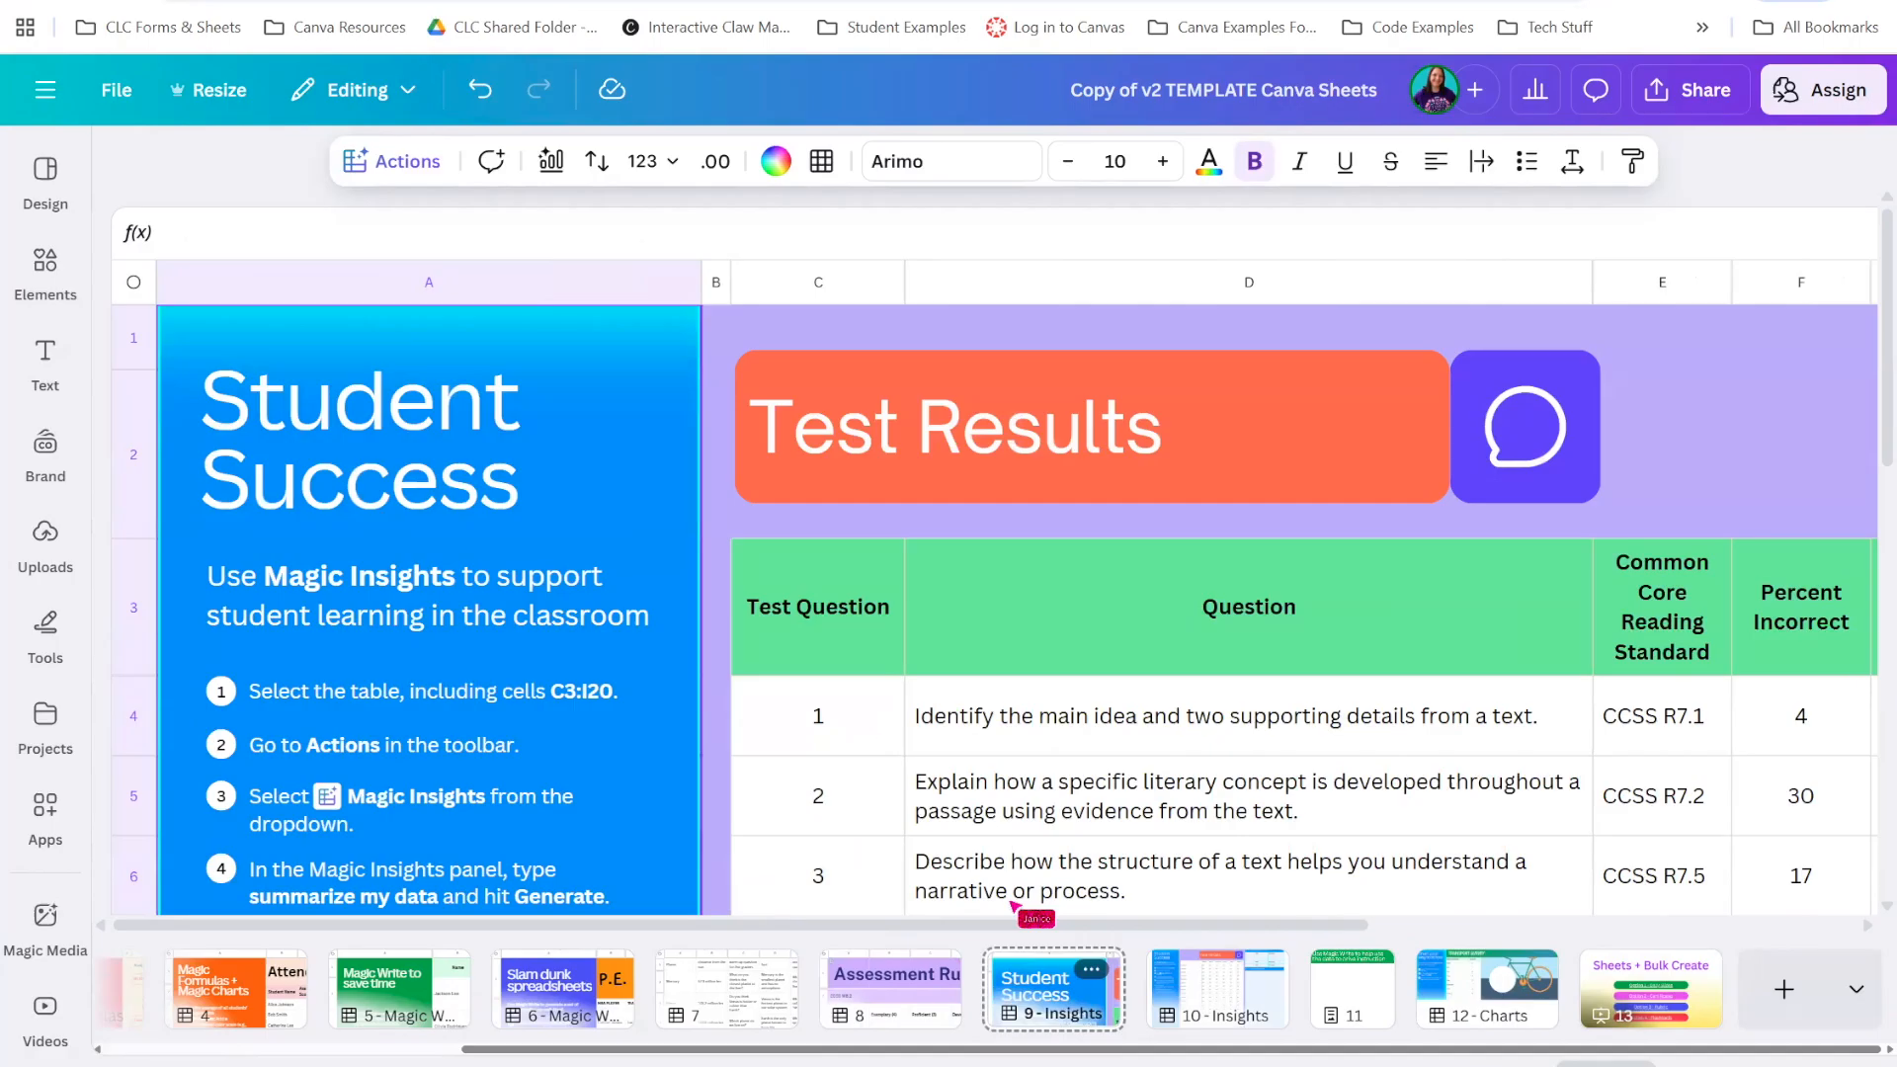
# Hide the page thumbnails and examine the Test Results table's questions, reading standards and percent incorrect beside the Magic Insights instructions
pyautogui.scroll(-1, 541, 782)
pyautogui.scroll(1, 542, 783)
pyautogui.moveTo(1010, 926)
pyautogui.mouseDown()
pyautogui.moveTo(1194, 926)
pyautogui.moveTo(1013, 927)
pyautogui.mouseUp()
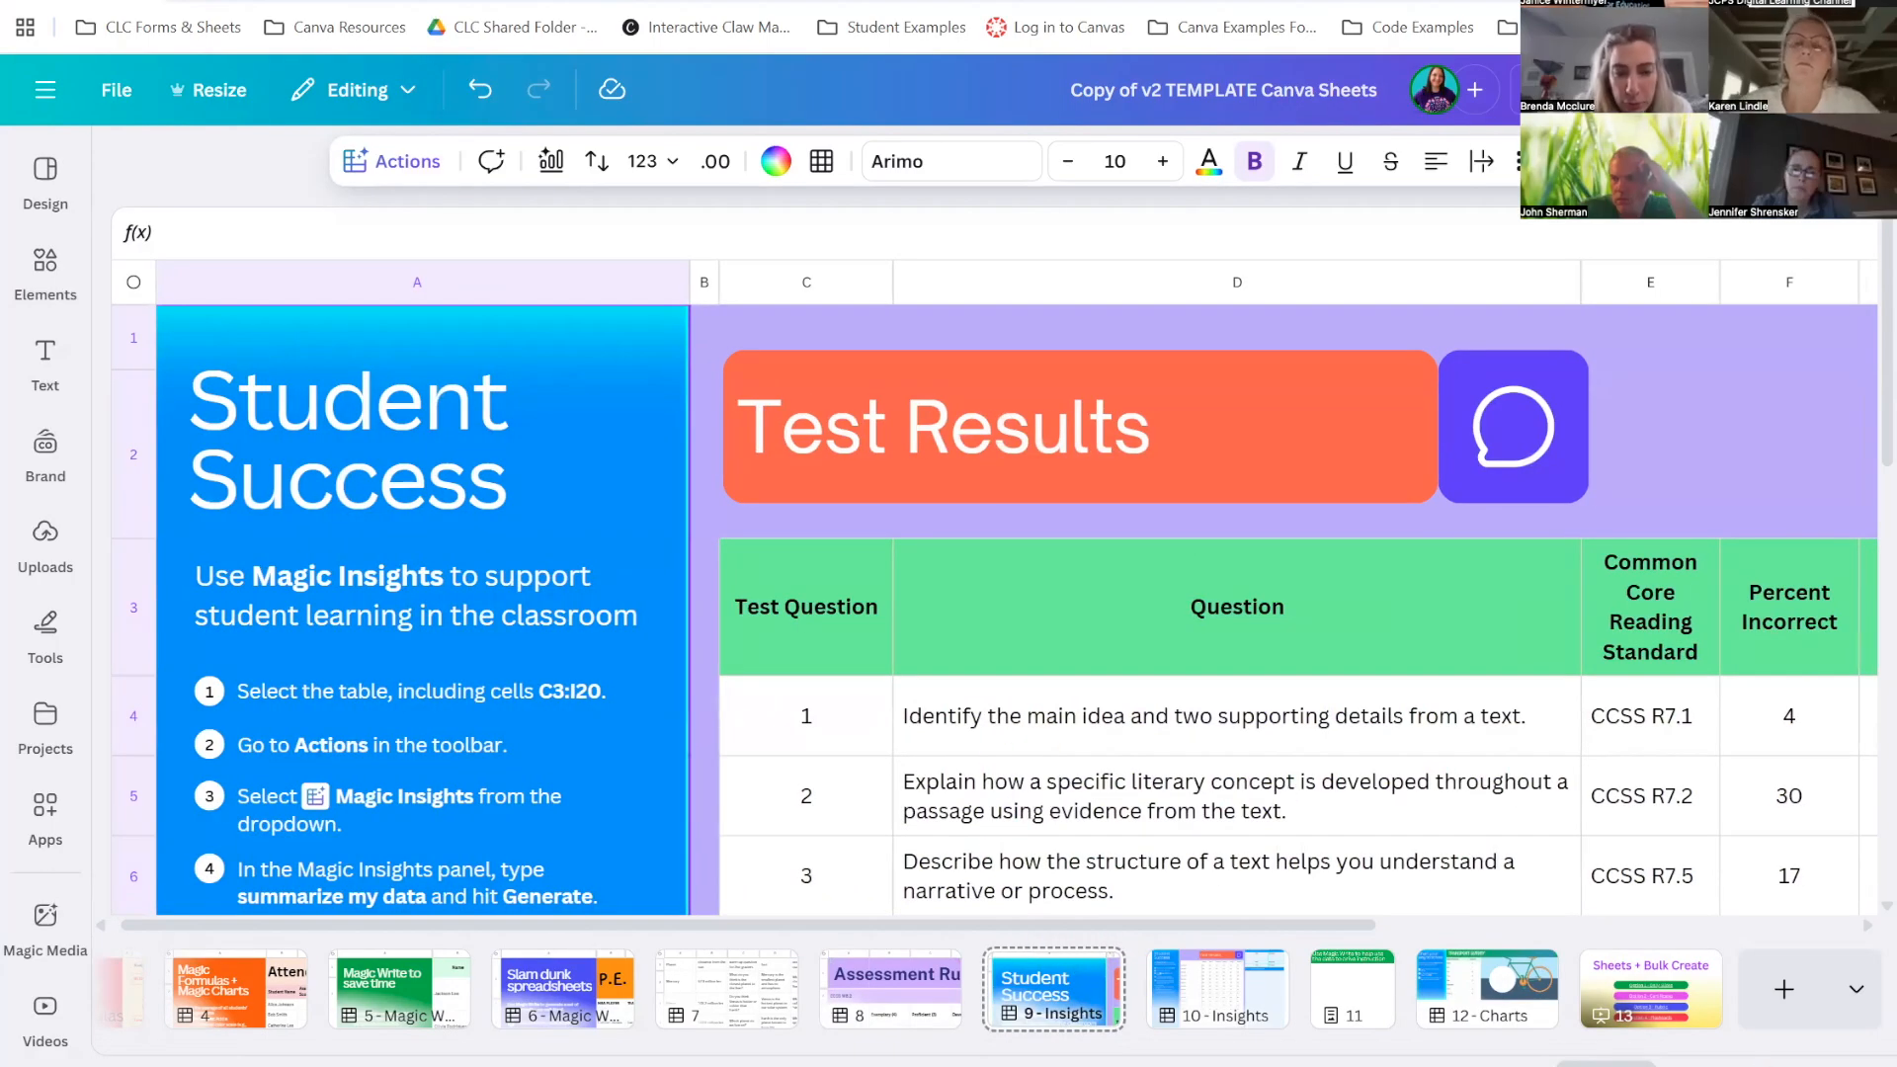
pyautogui.click(1606, 1065)
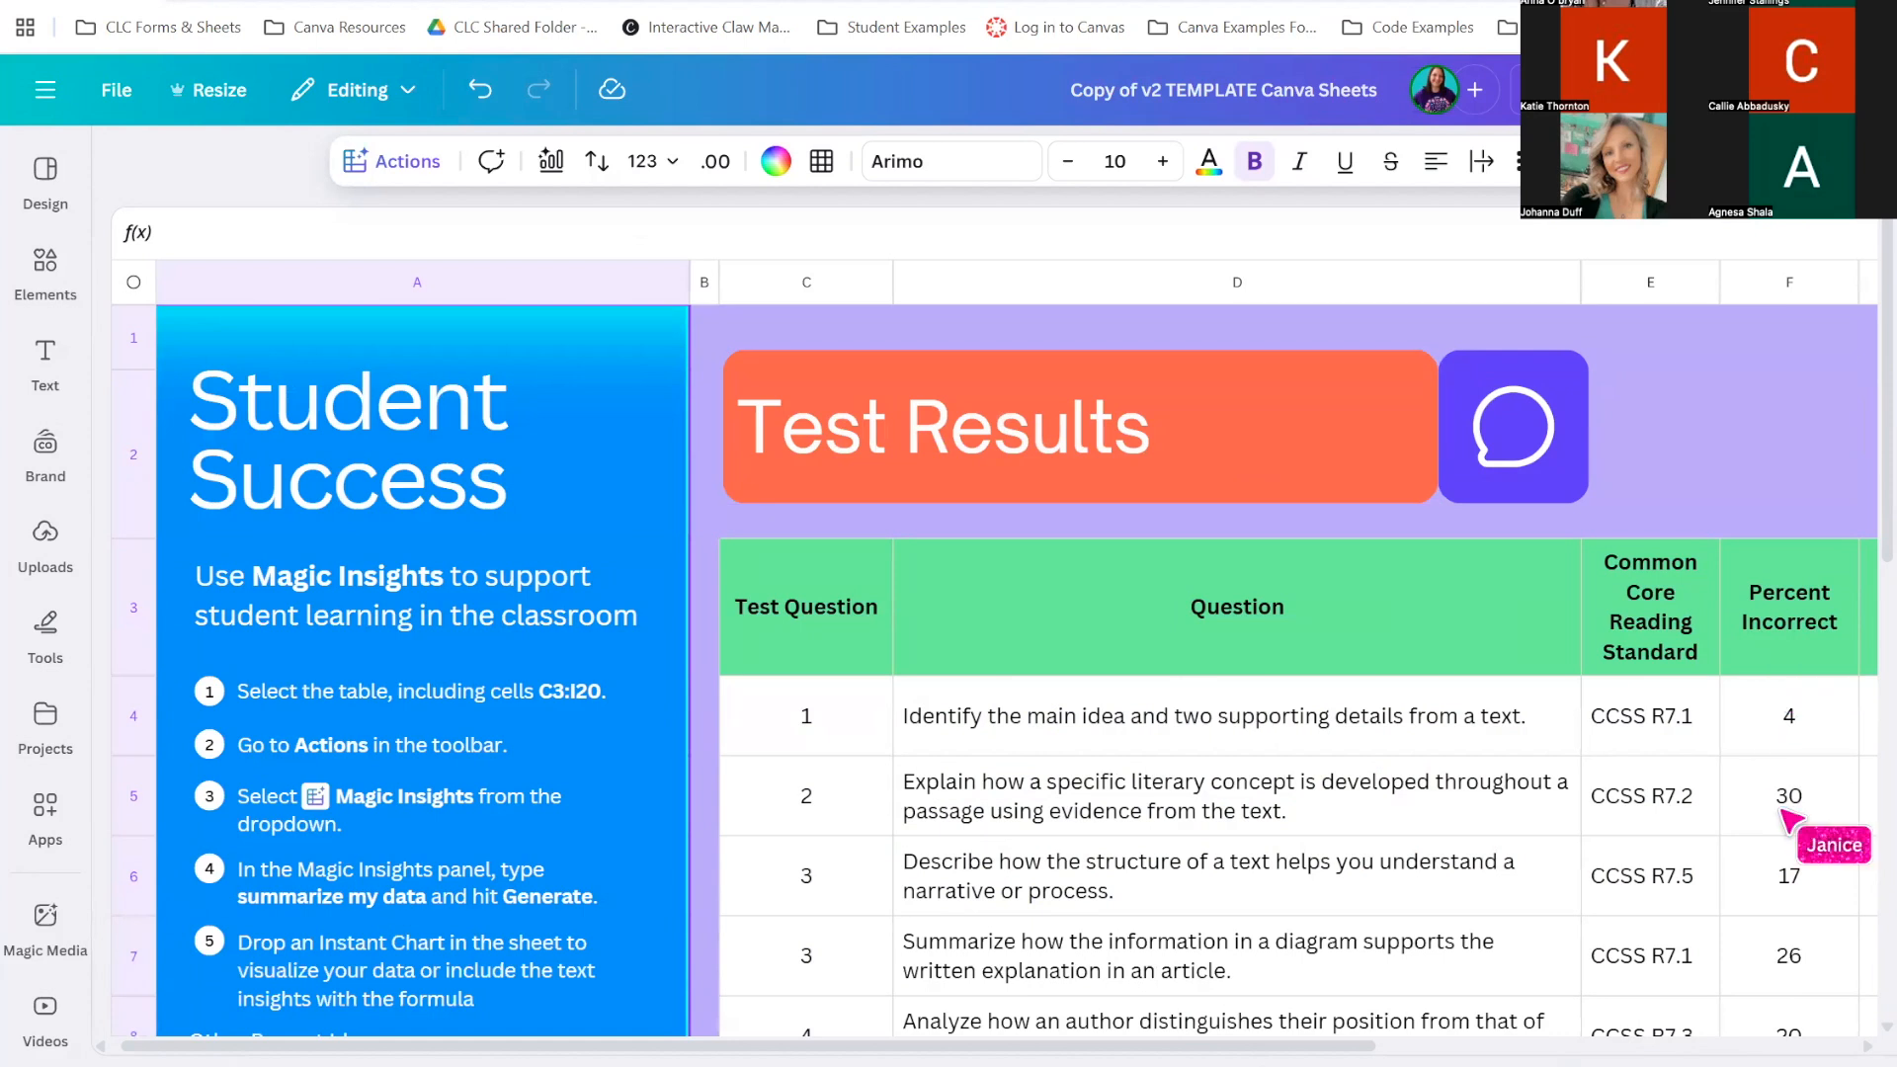
pyautogui.scroll(-3, 1003, 672)
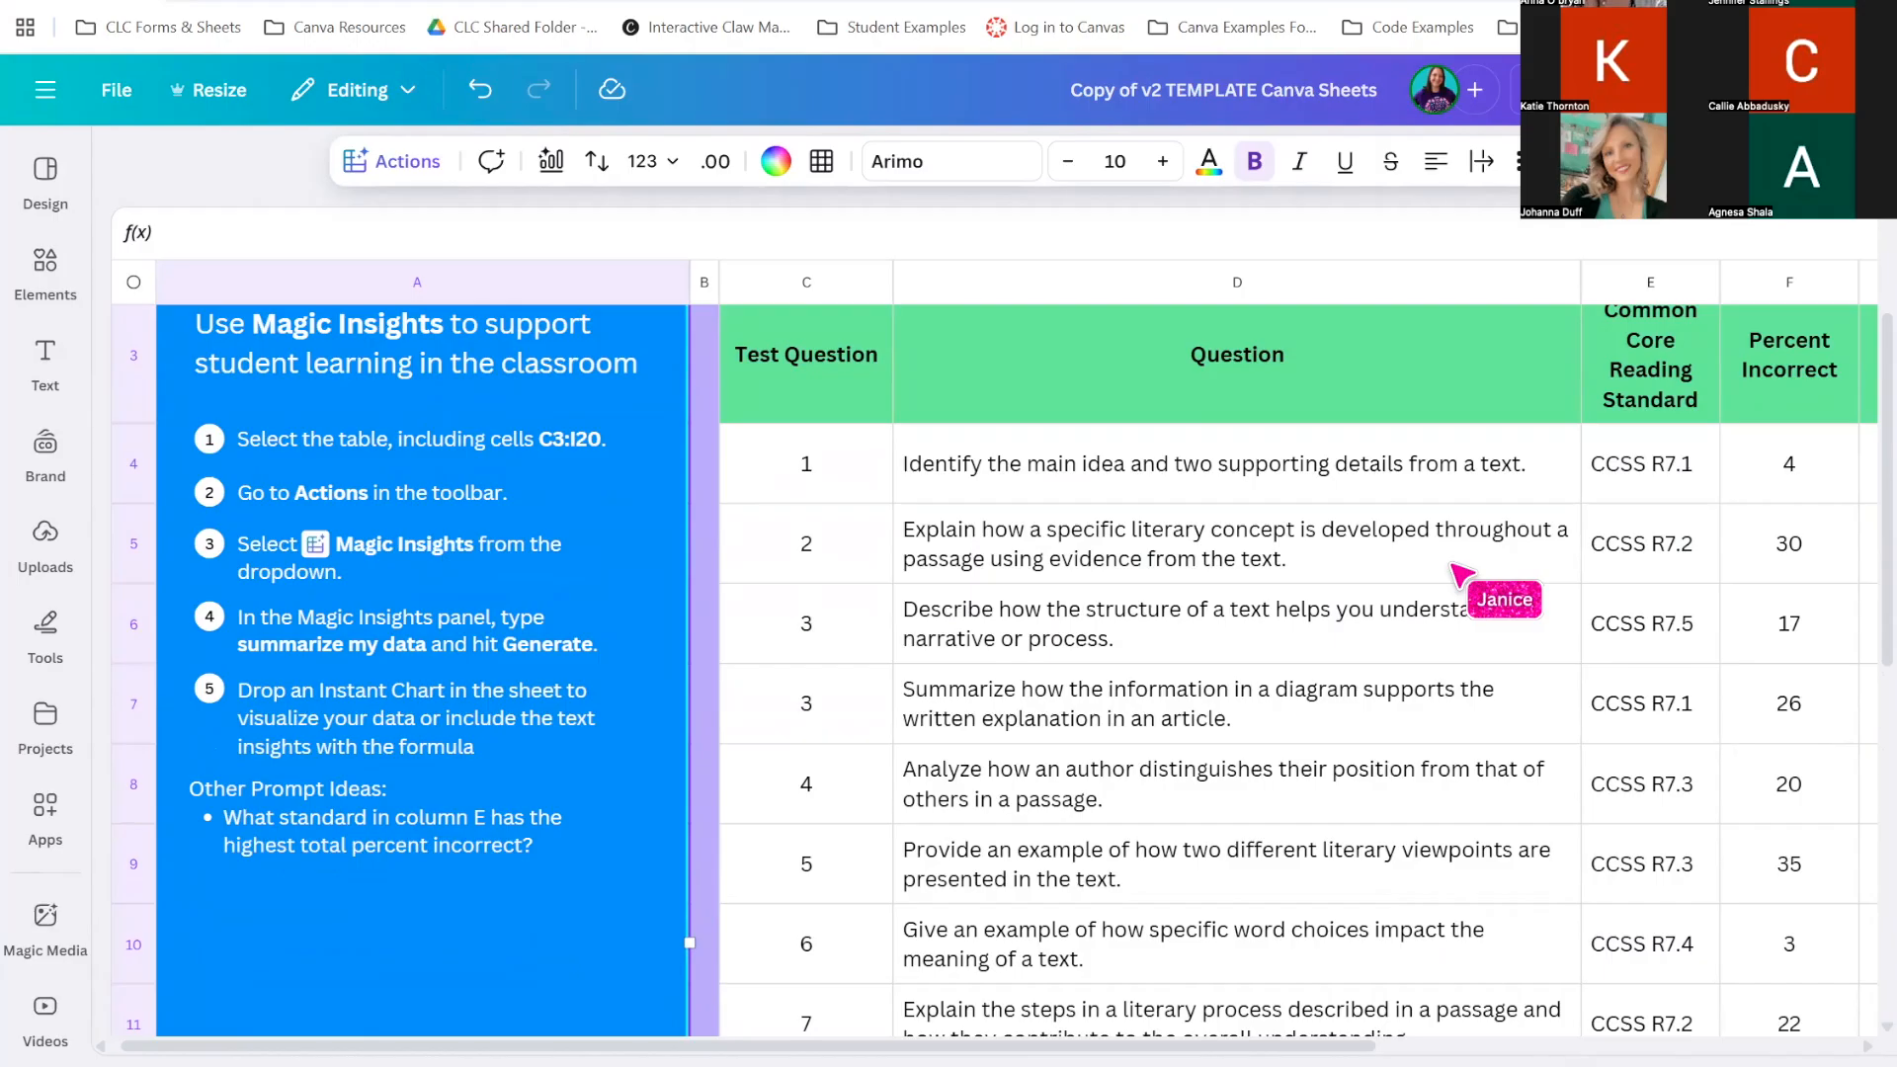
pyautogui.scroll(-2, 1442, 682)
pyautogui.scroll(-2, 1425, 791)
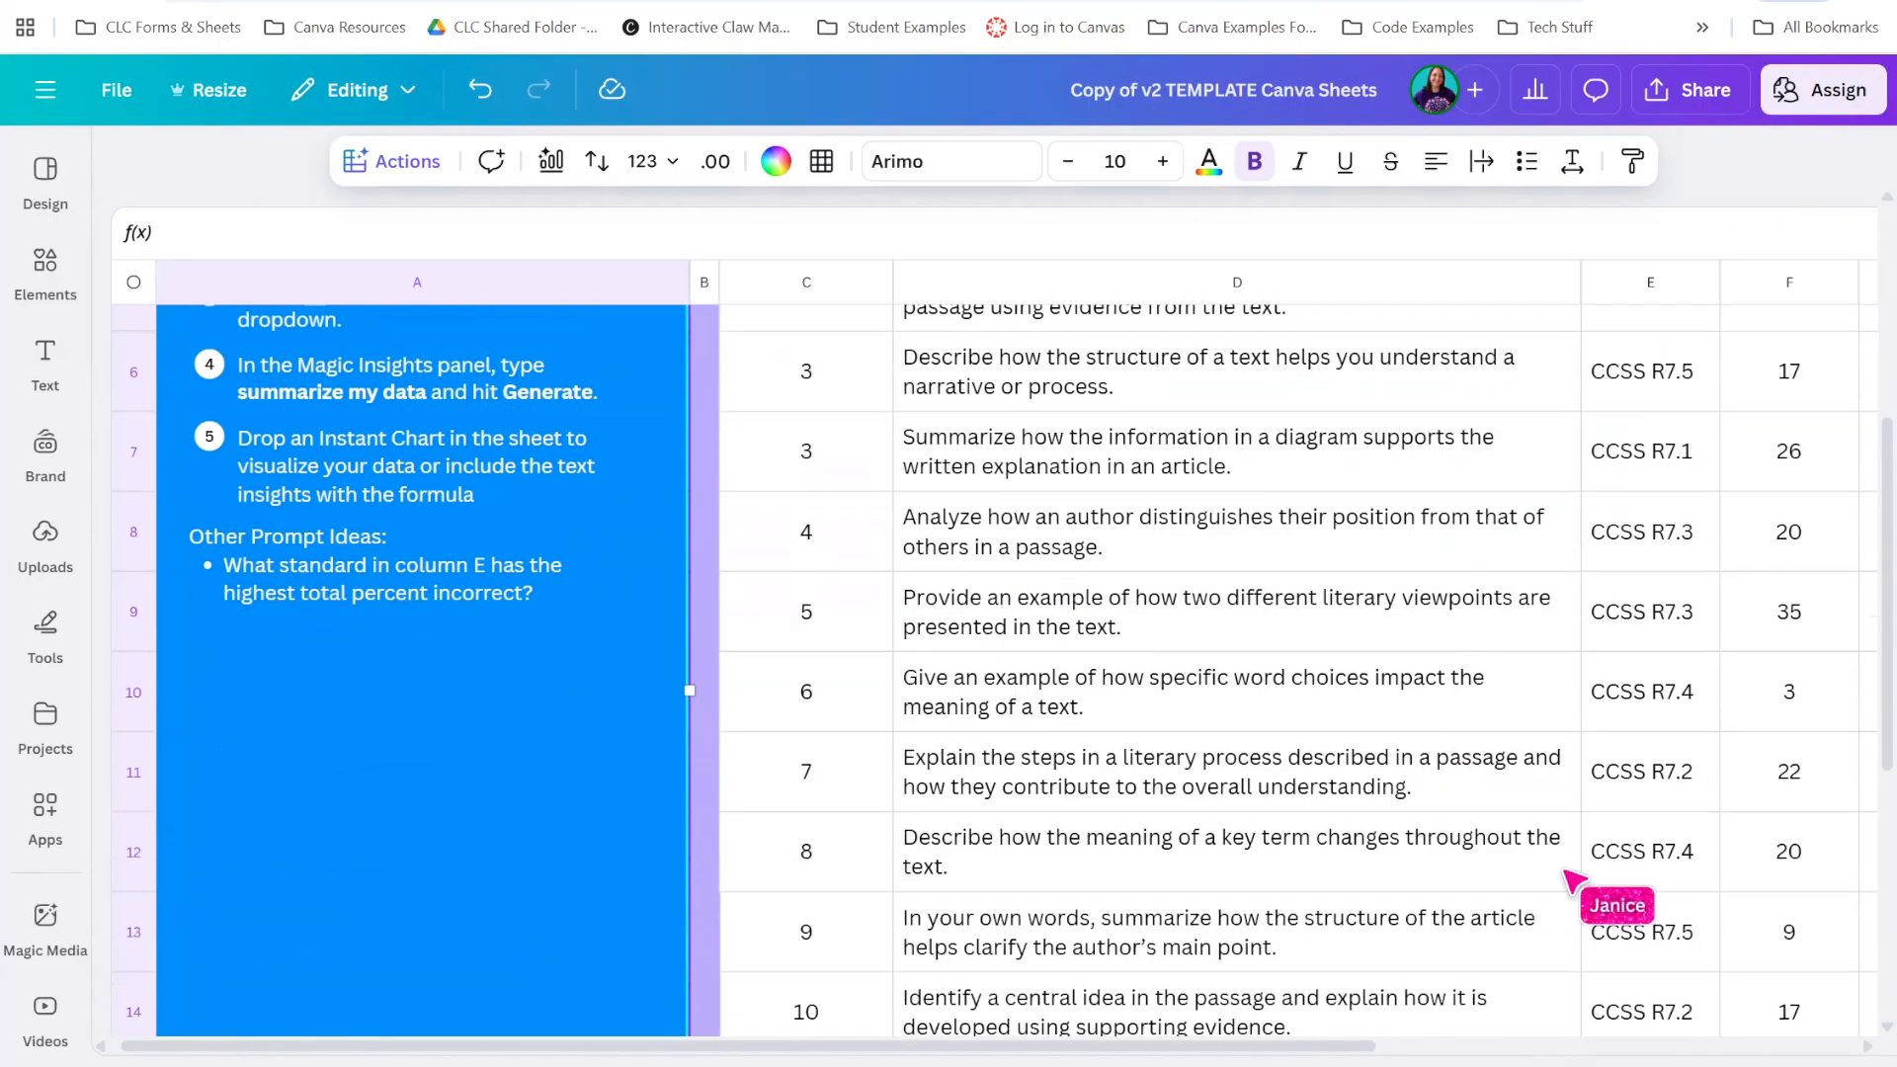
pyautogui.scroll(3, 1680, 923)
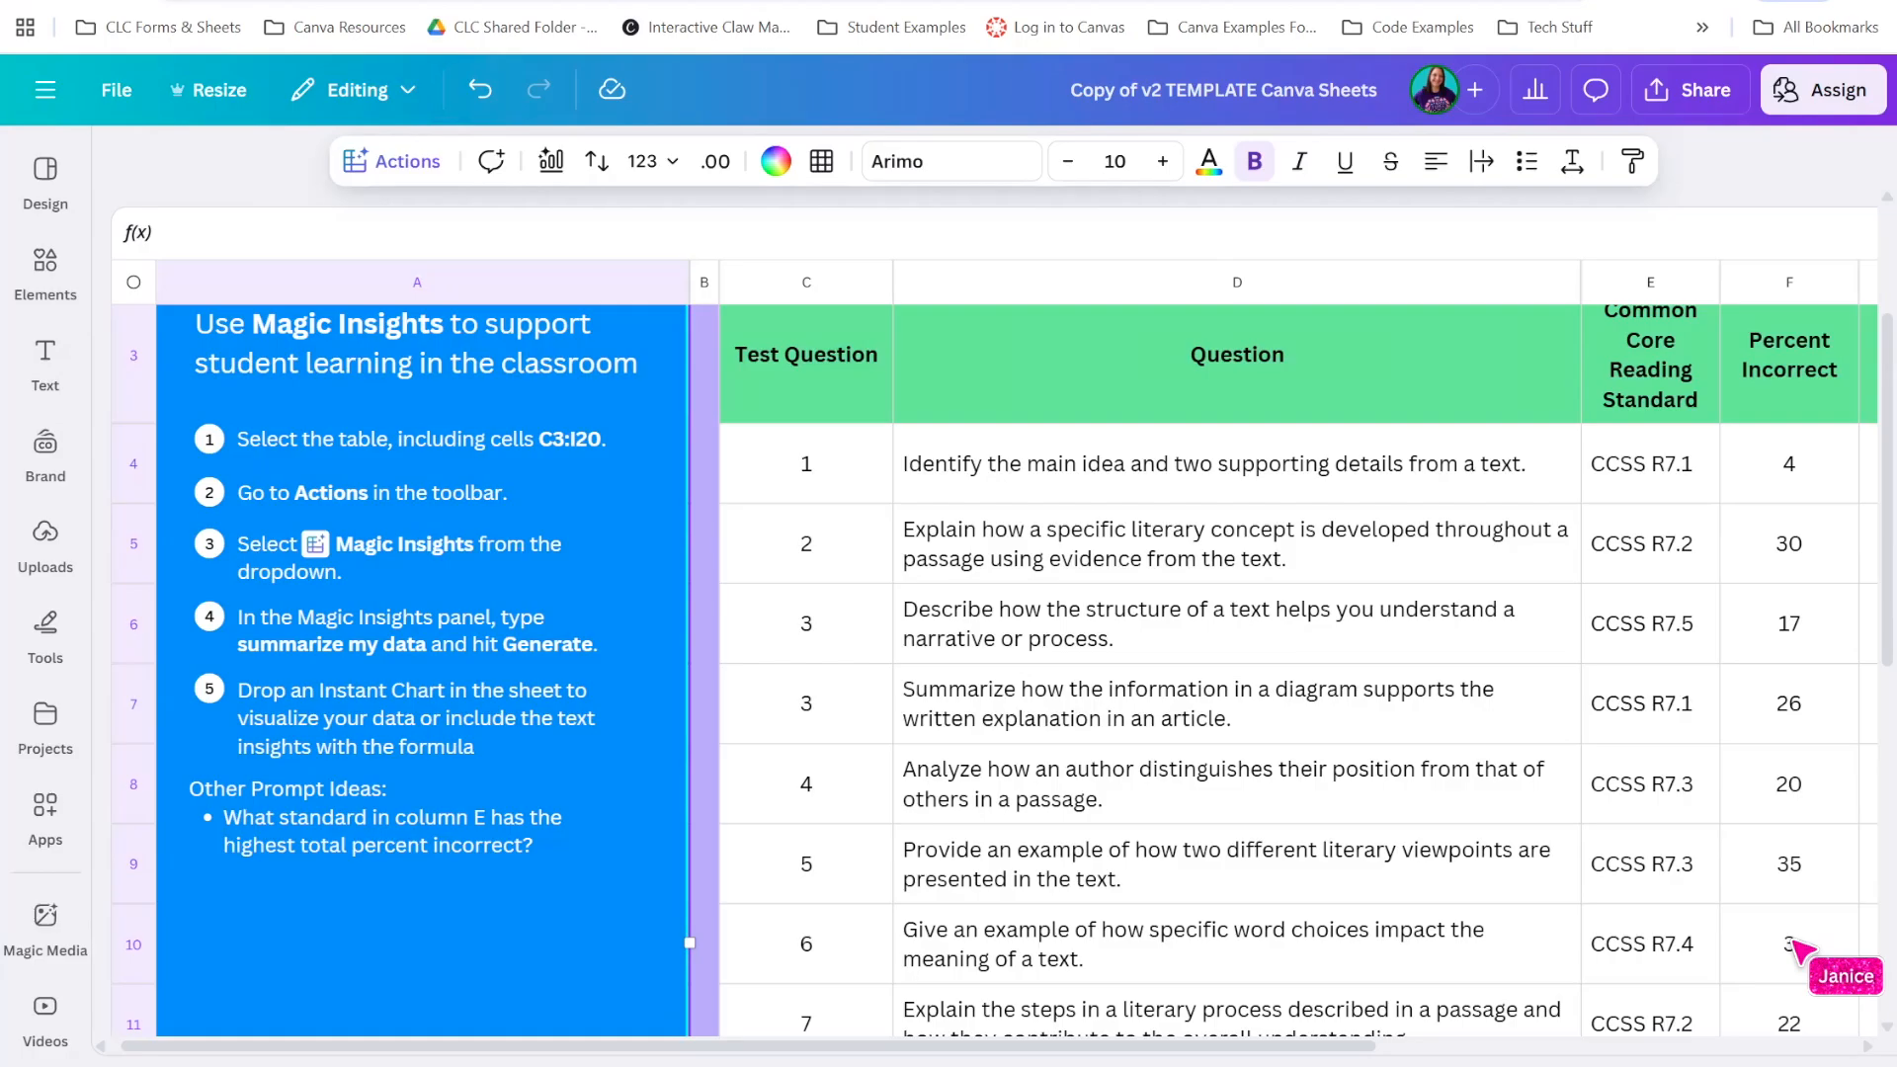
# Generate Magic Insights for the page 9 test results with the prompt "summarize this data" and review the insights and charts
pyautogui.click(357, 163)
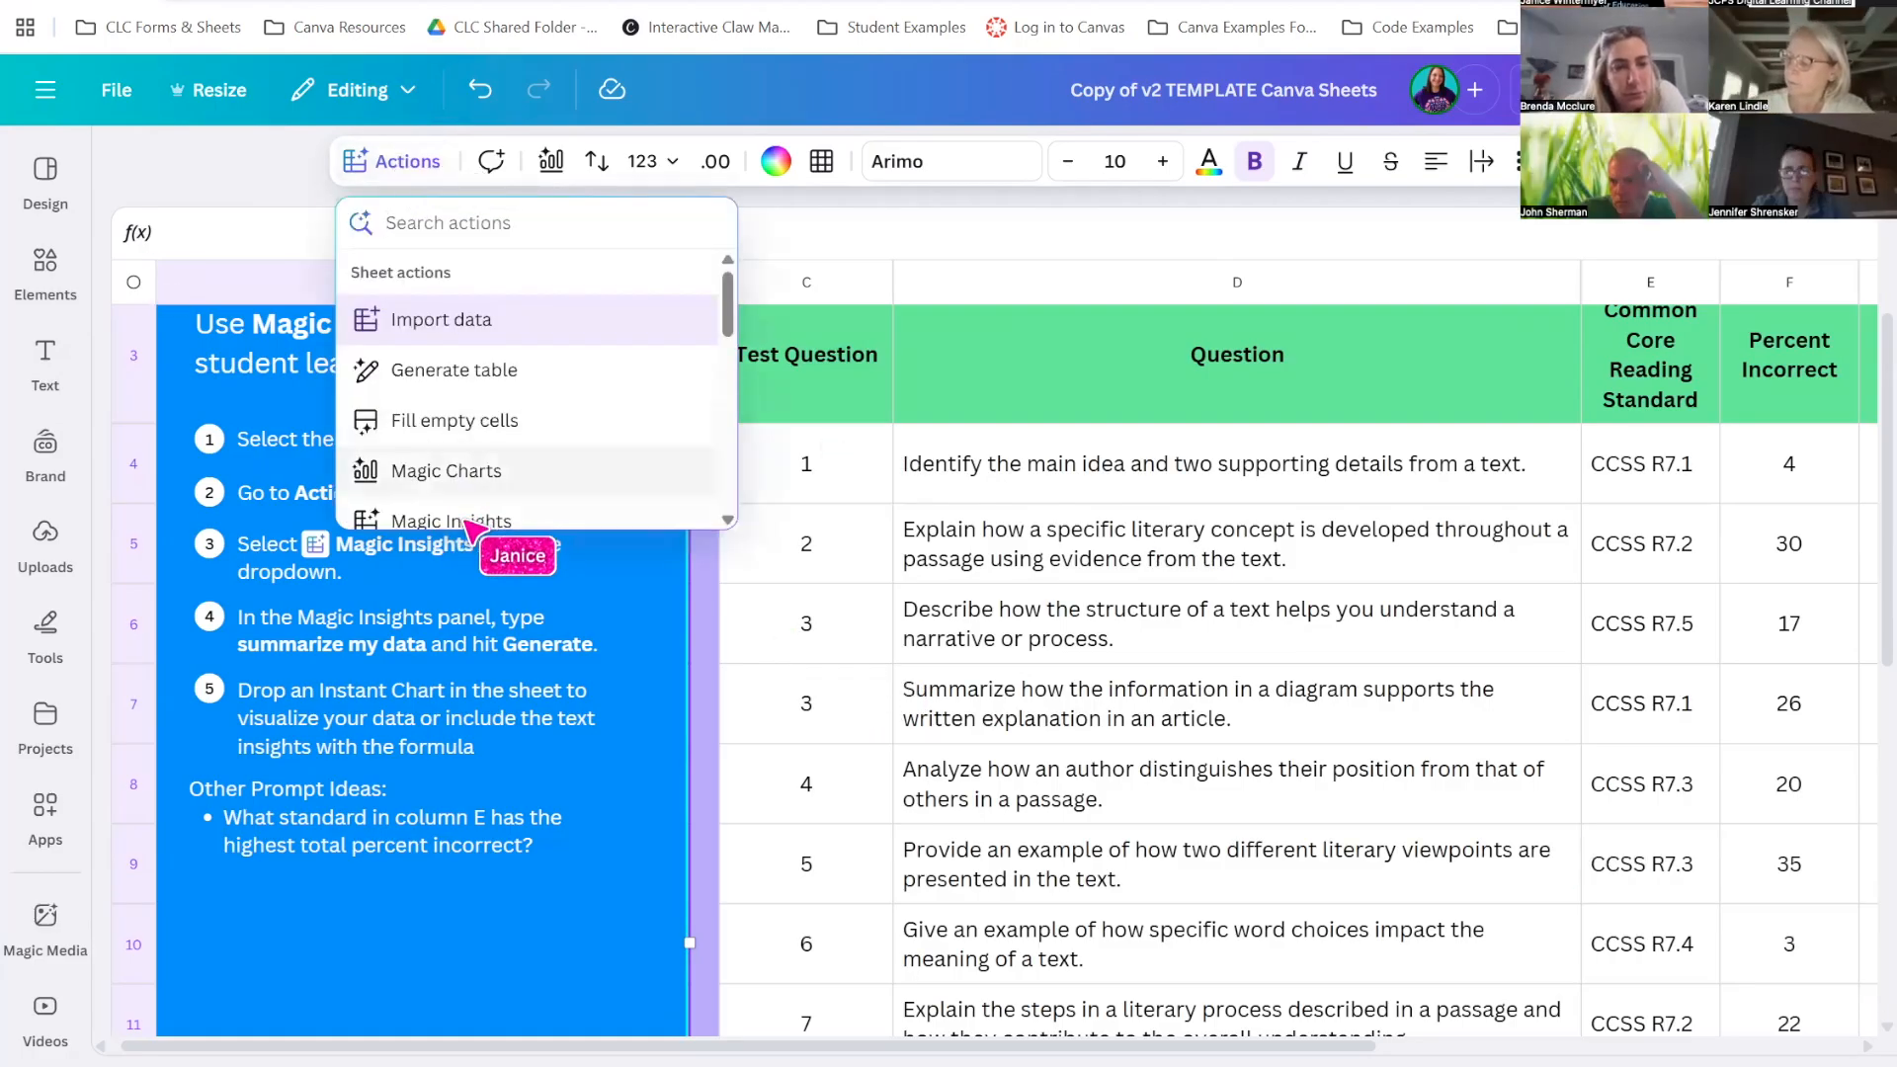
pyautogui.scroll(-2, 533, 446)
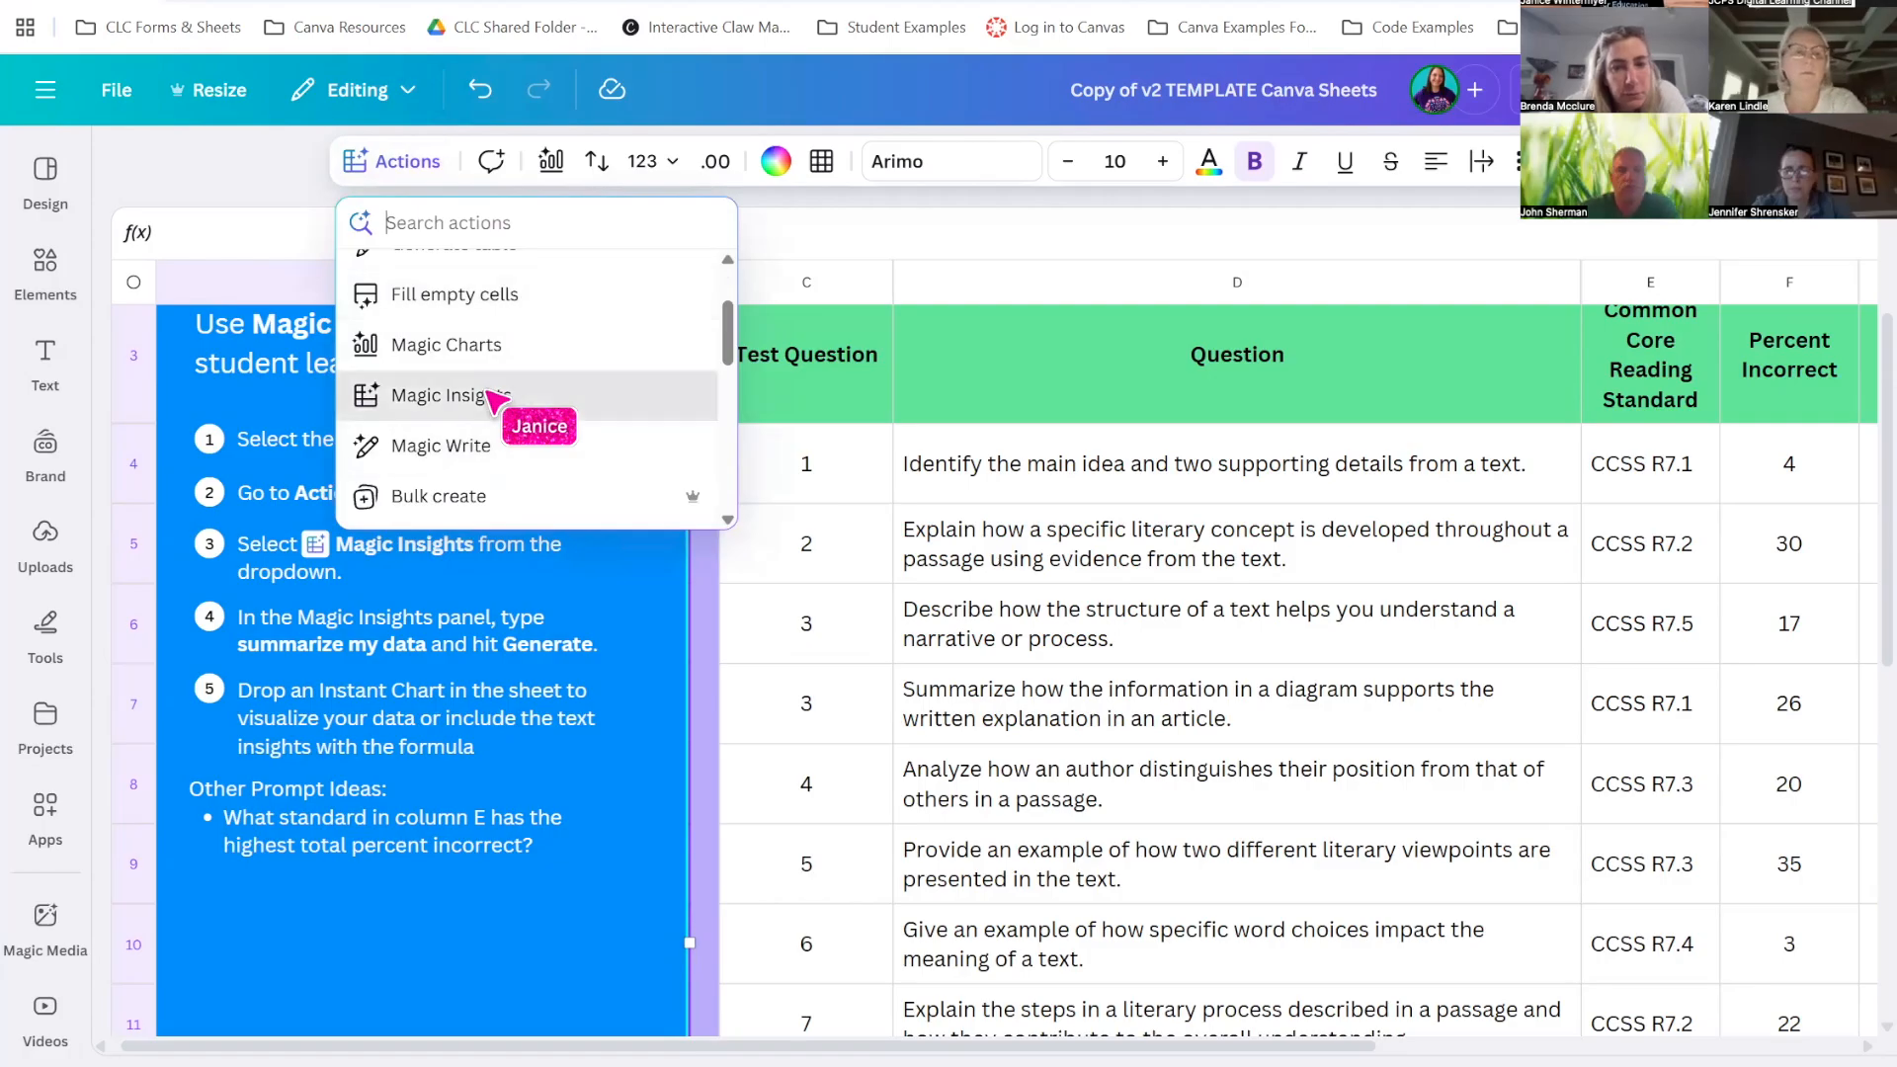
pyautogui.click(489, 395)
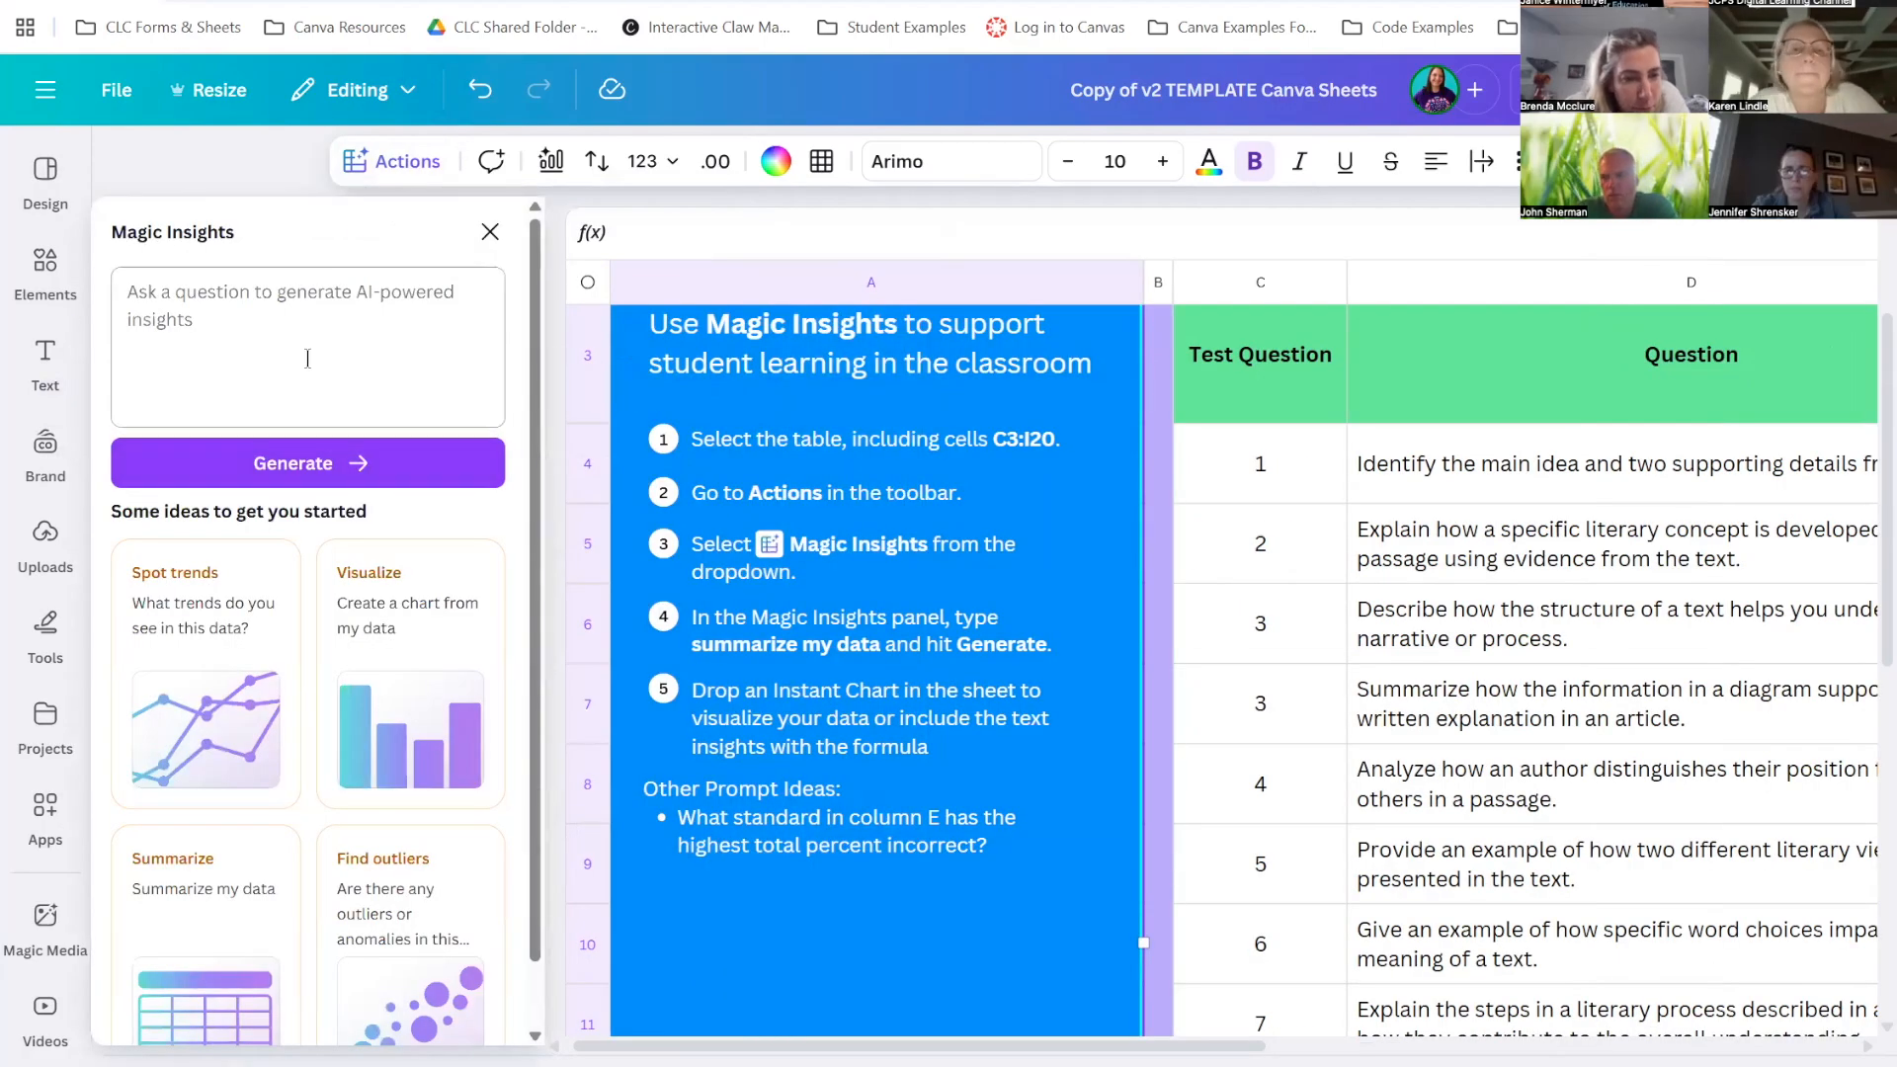
pyautogui.click(326, 308)
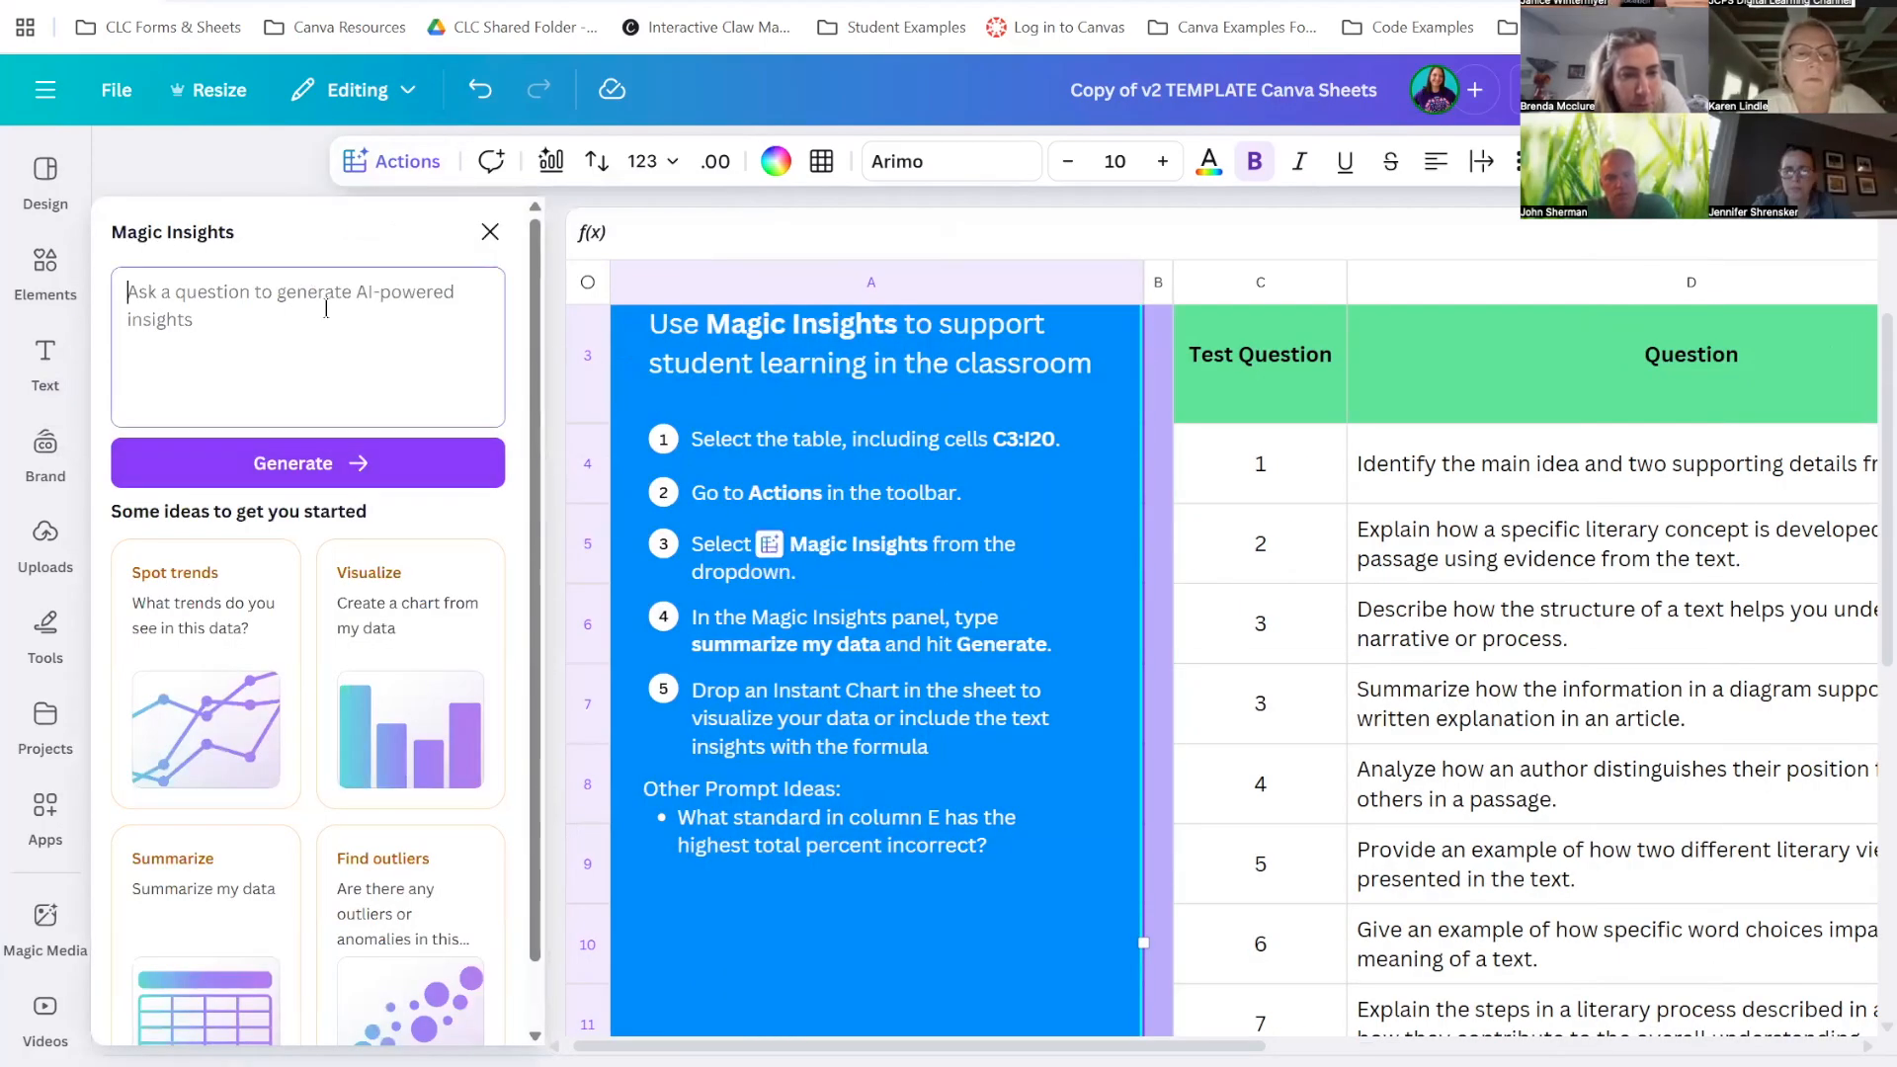
pyautogui.write('summarize this data')
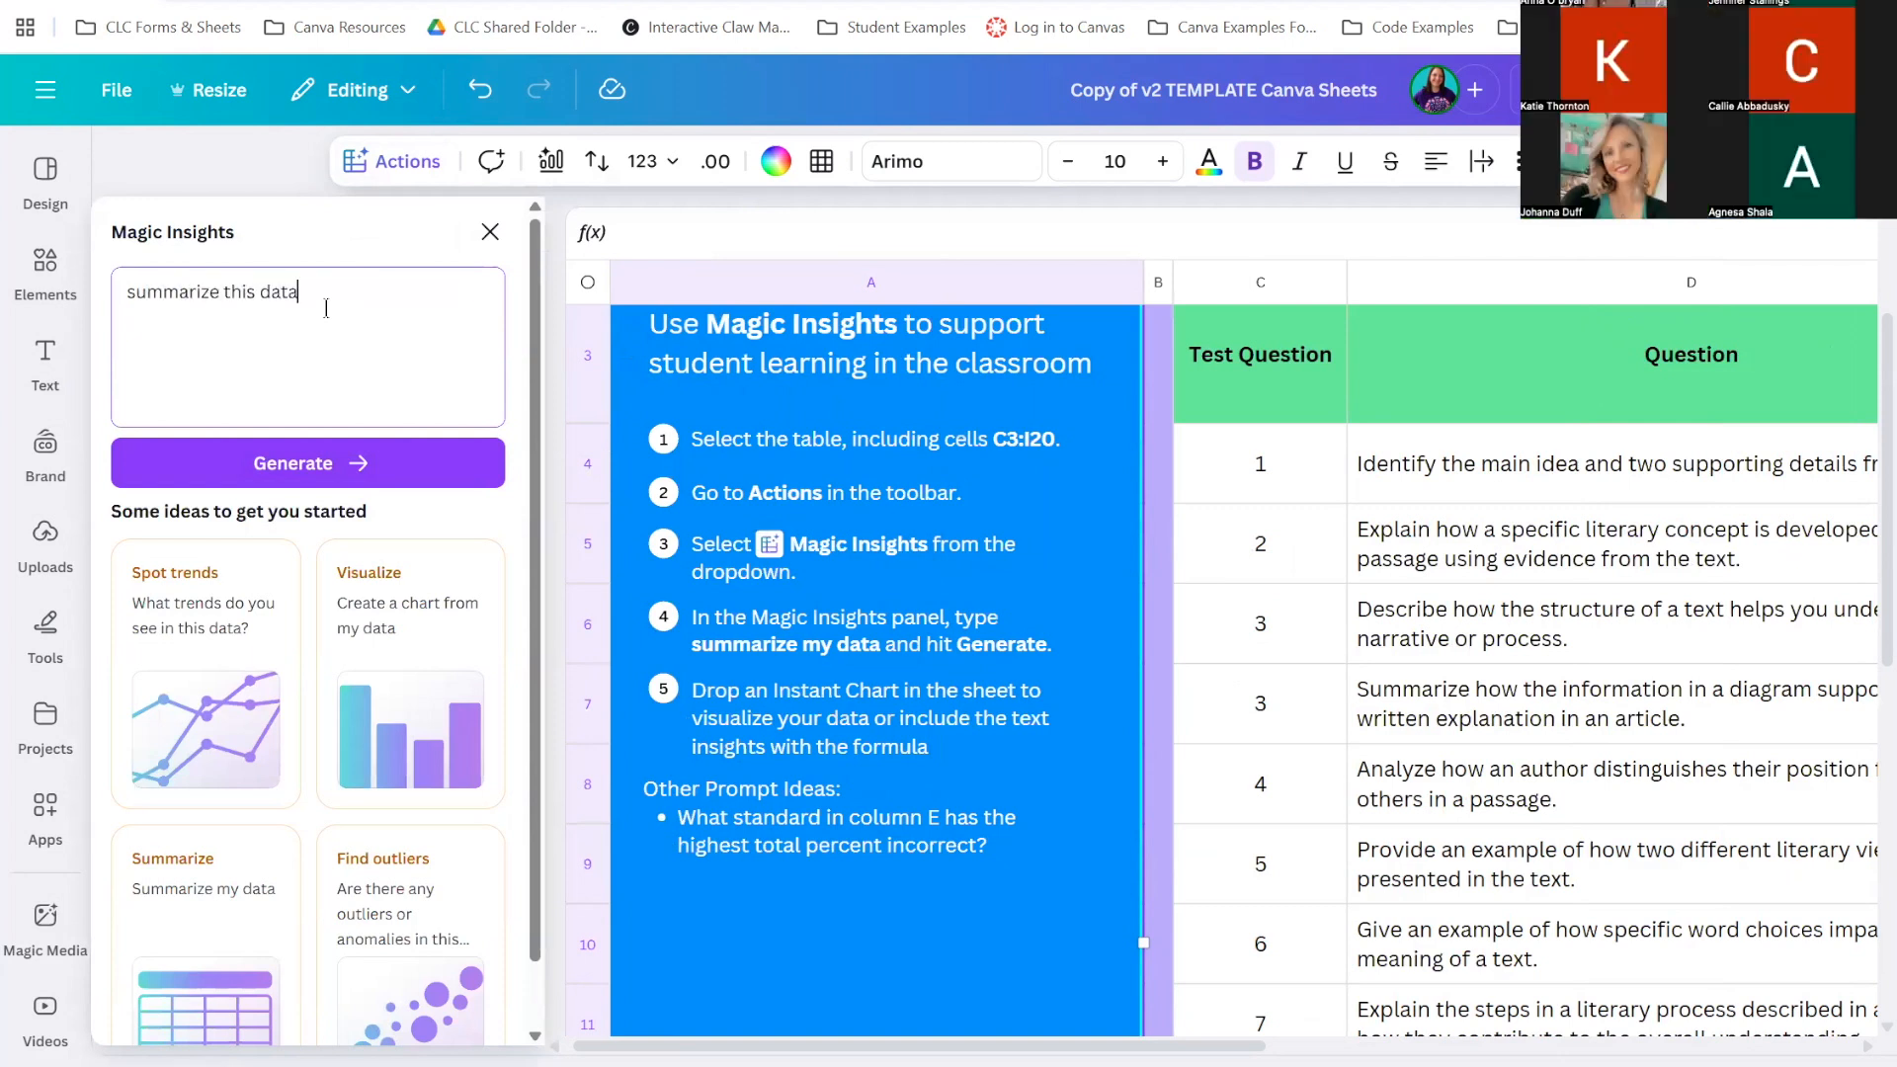
pyautogui.click(319, 461)
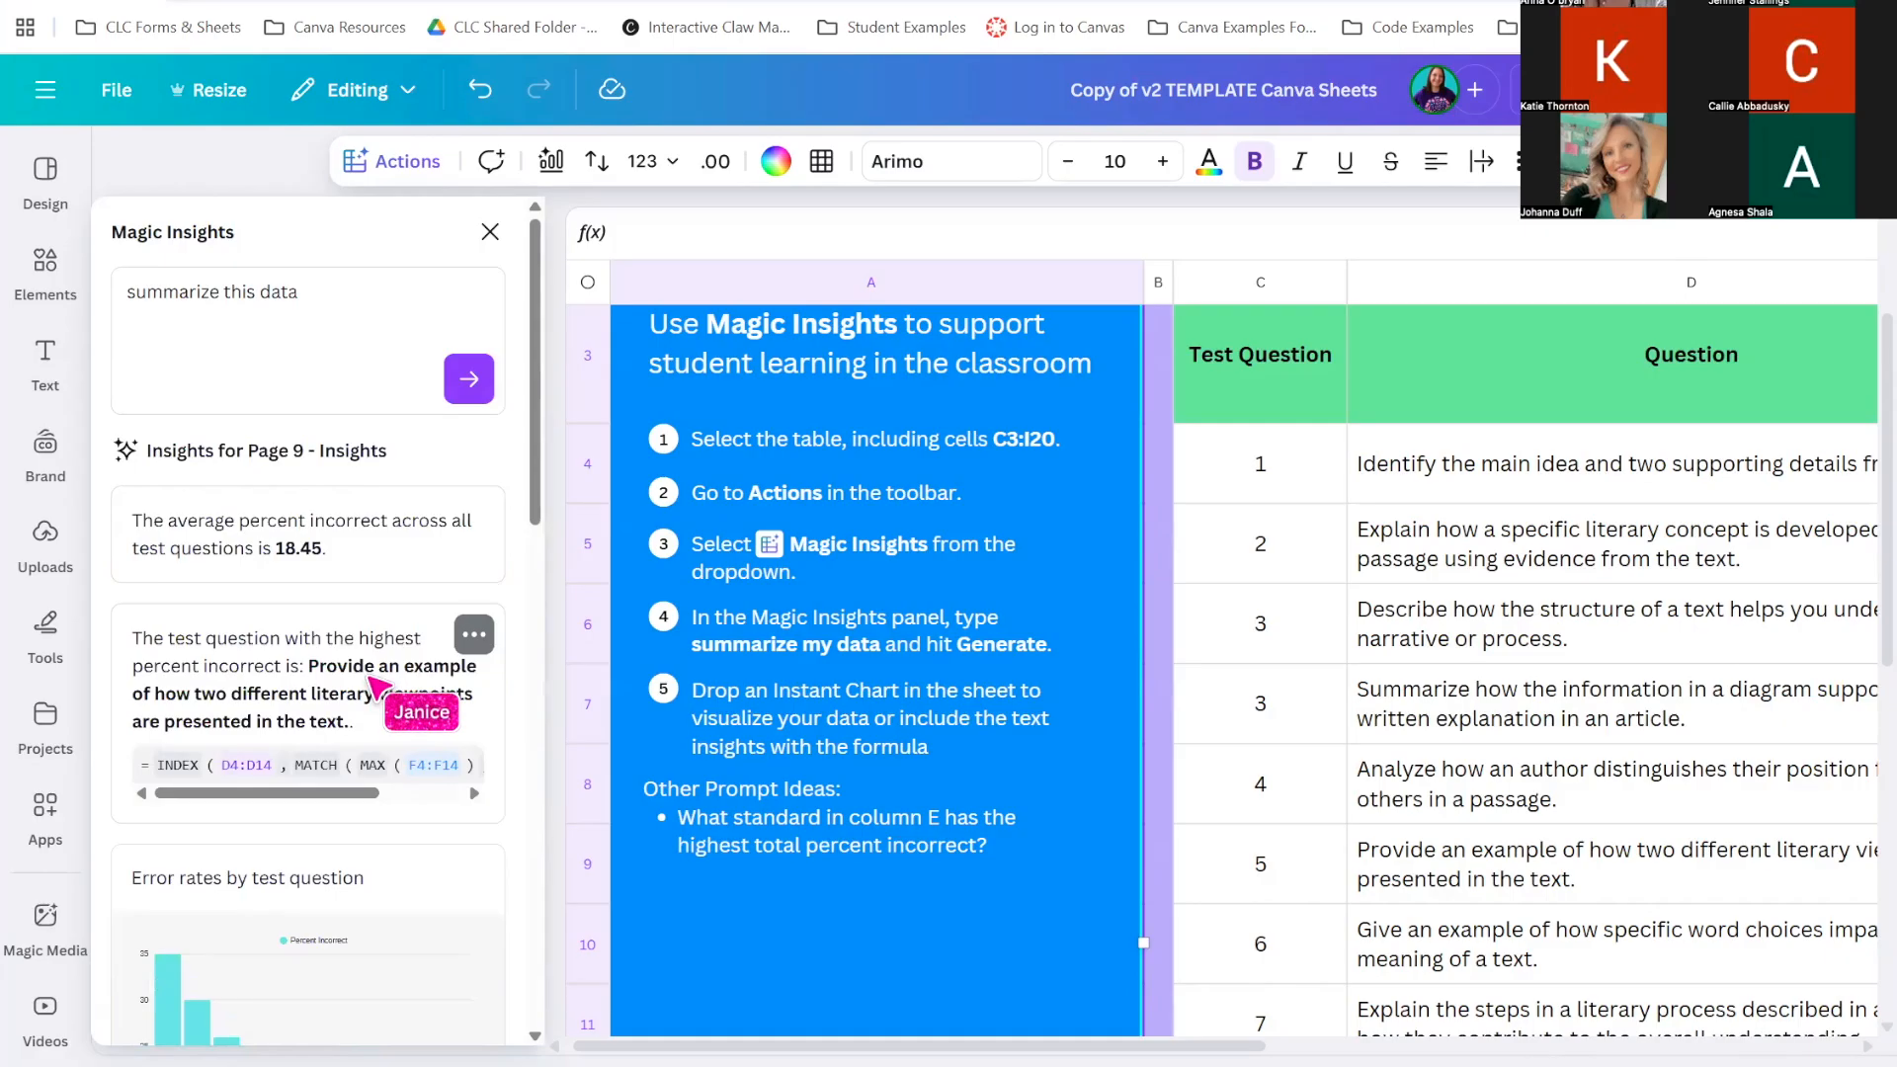
pyautogui.scroll(-10, 372, 682)
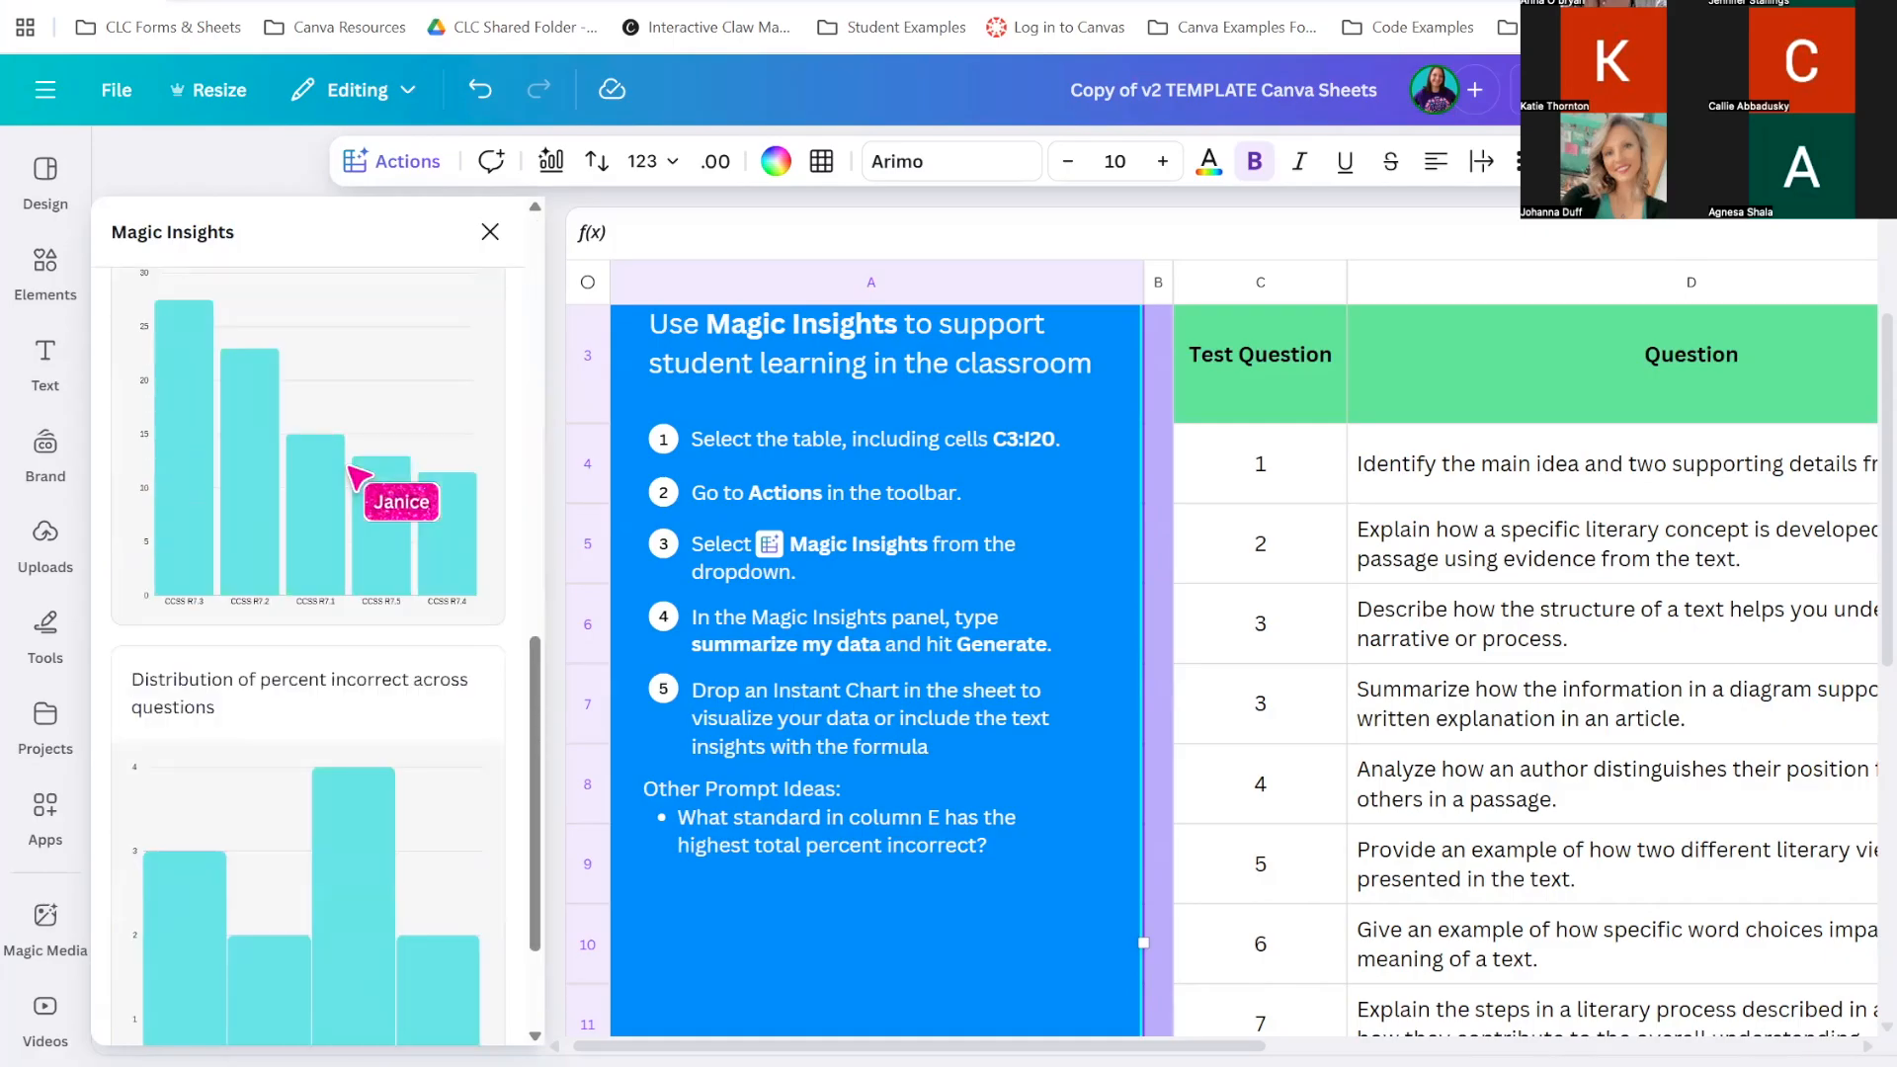
pyautogui.scroll(-2, 366, 494)
pyautogui.scroll(6, 382, 593)
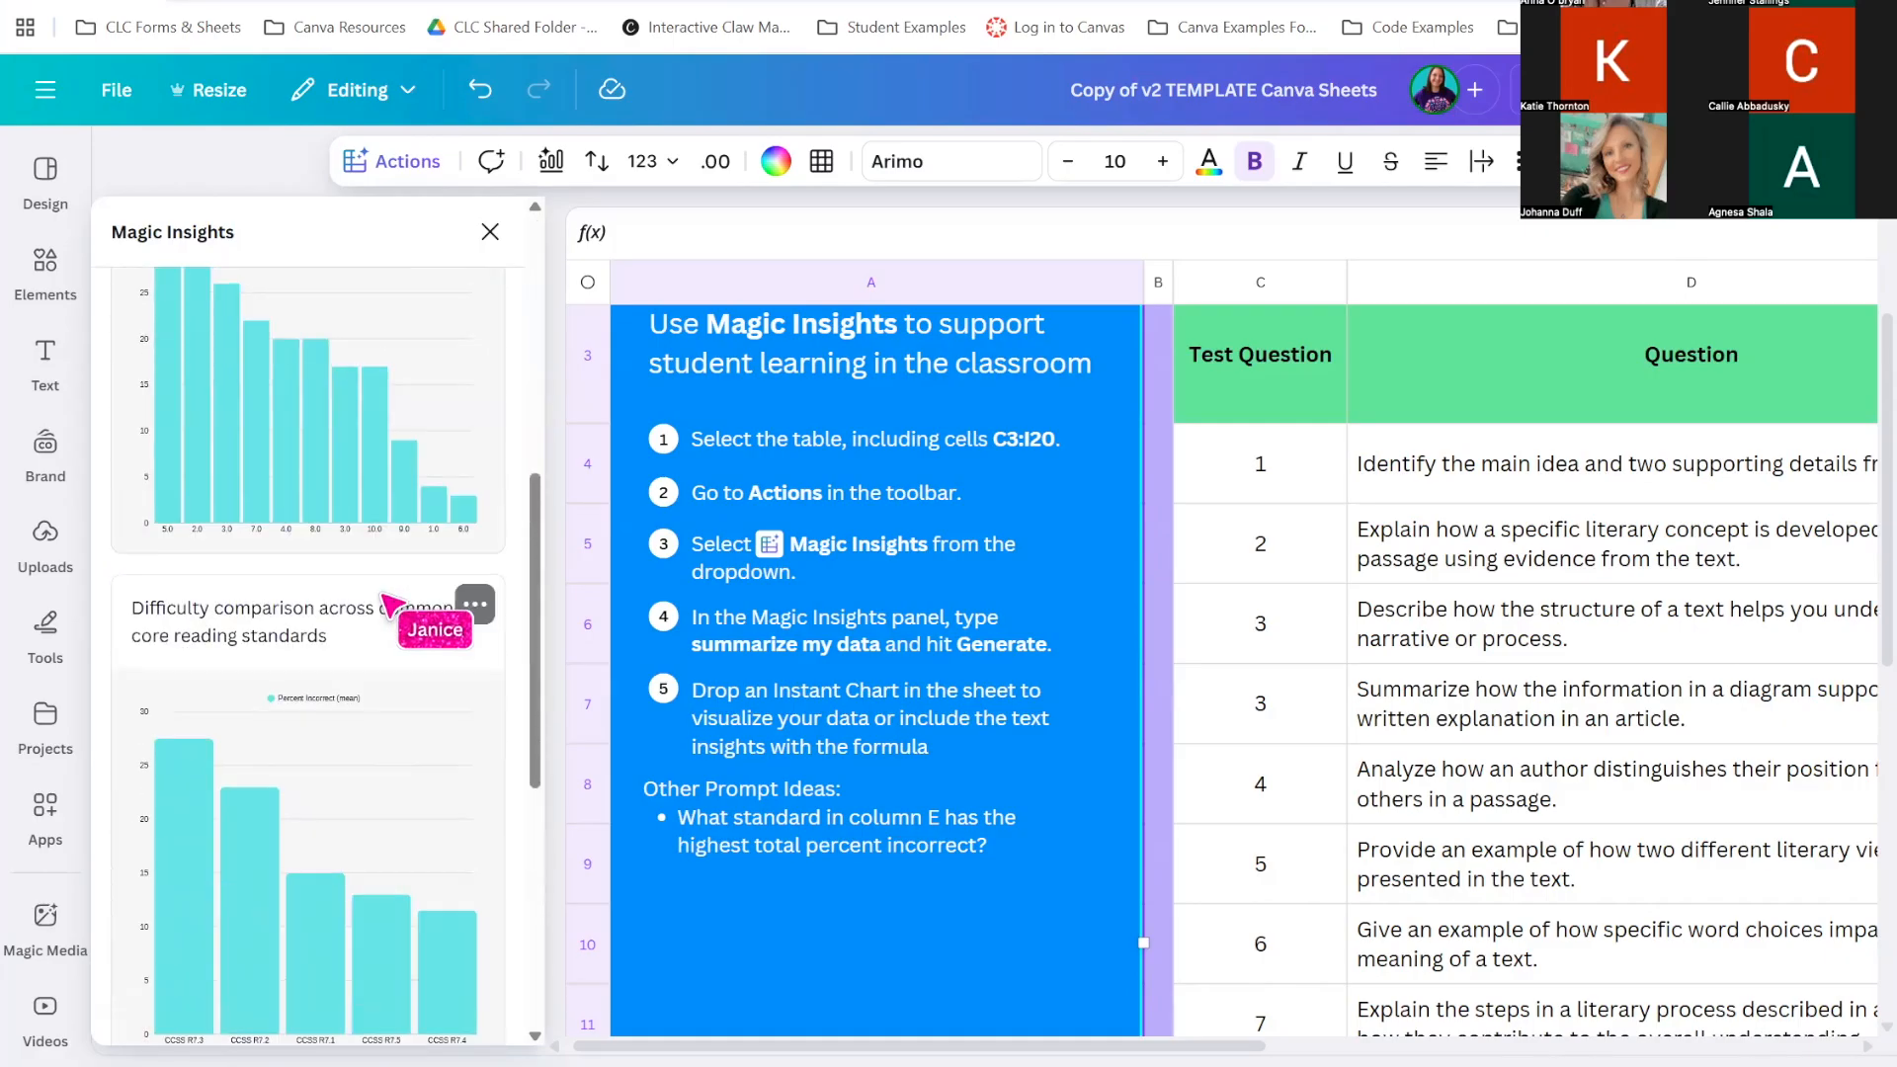
pyautogui.scroll(8, 385, 604)
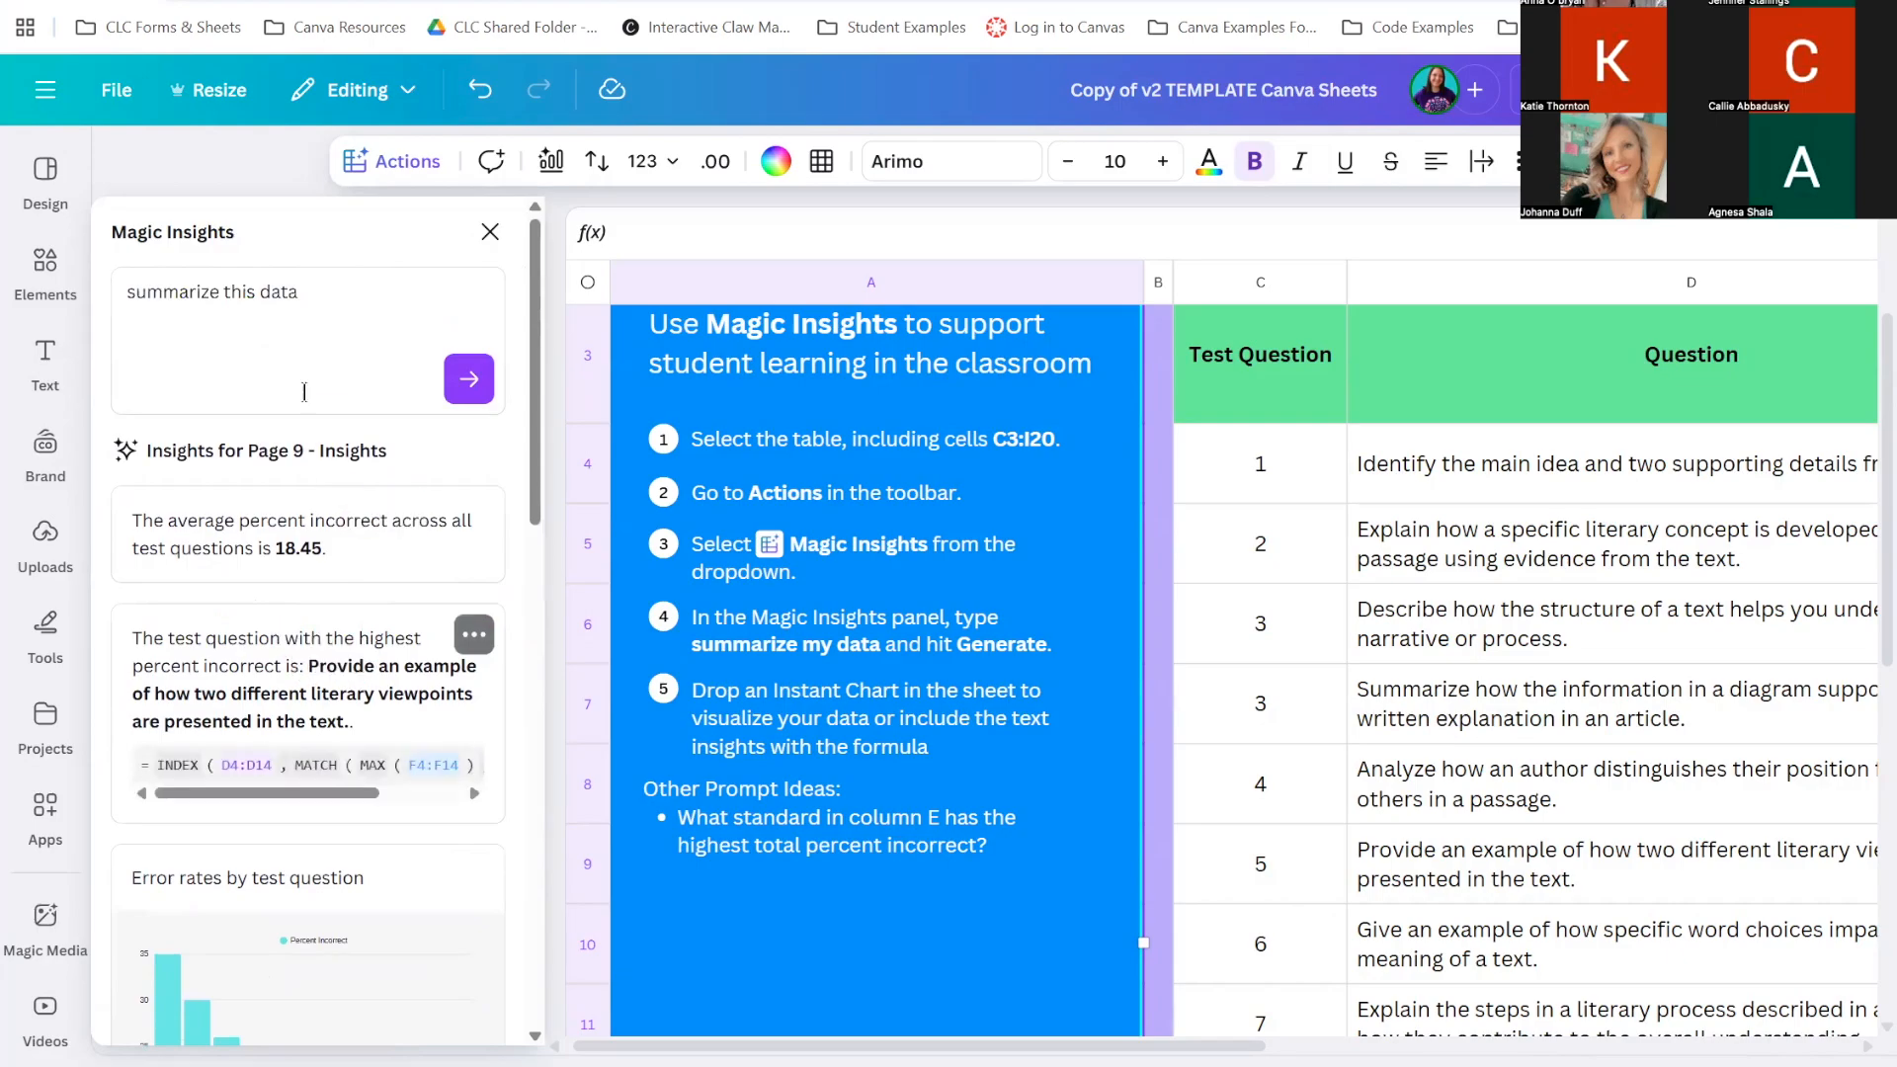
pyautogui.moveTo(405, 583)
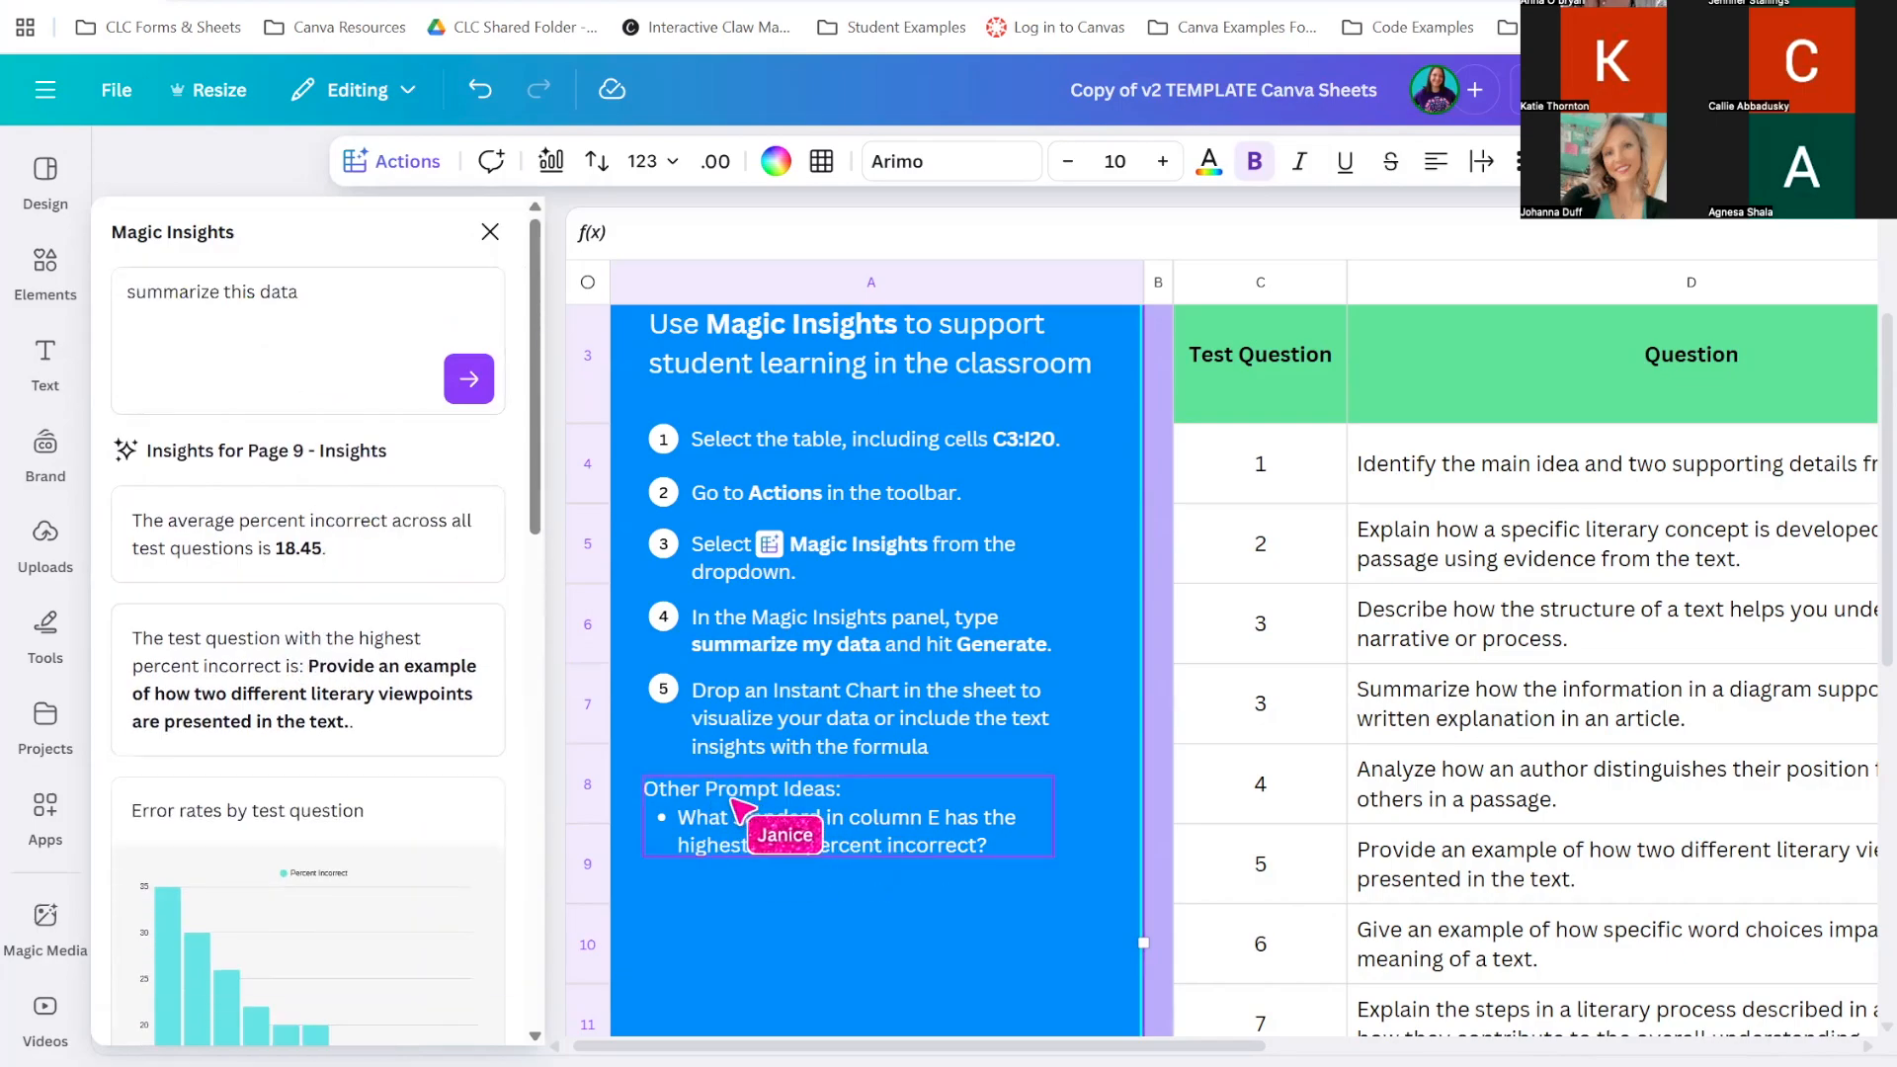
# Replace the Magic Insights prompt with the copied prompt idea "What standard in column E has the highest total percent incorrect?"
pyautogui.click(1004, 847)
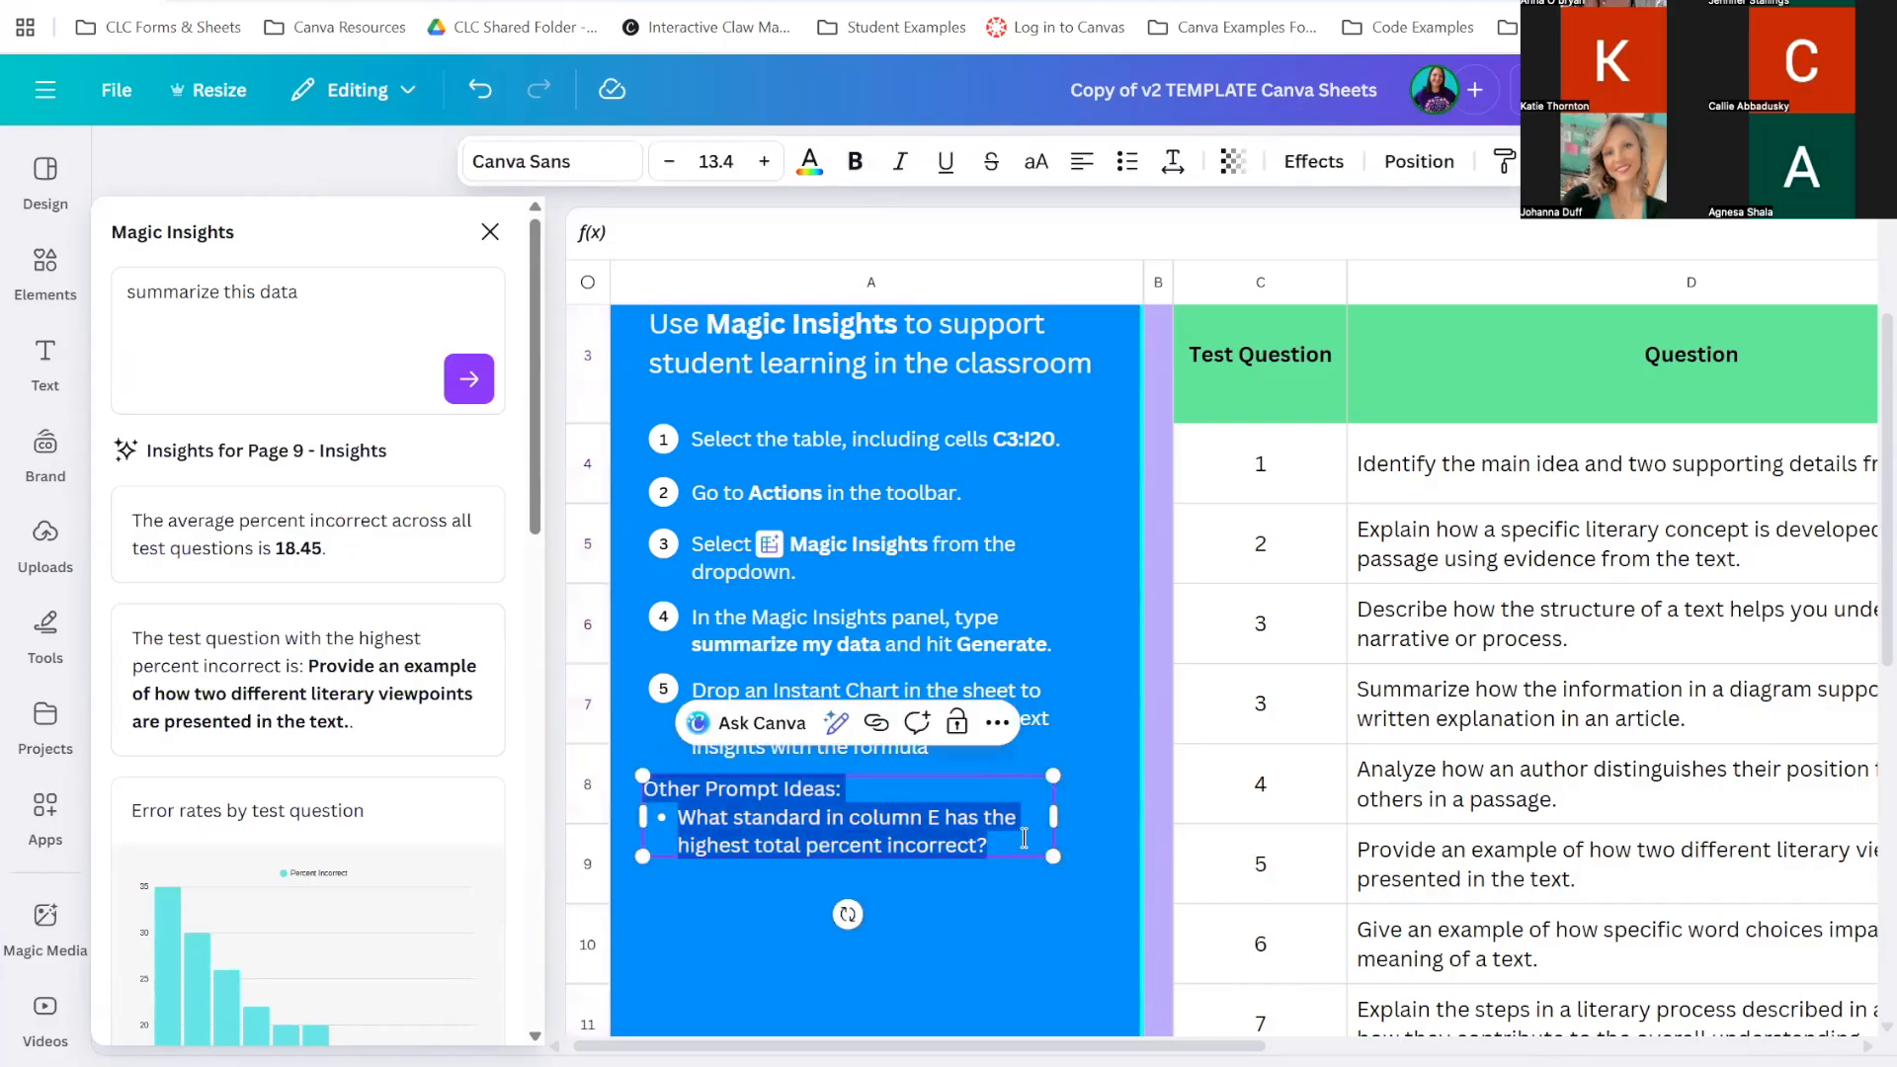
pyautogui.moveTo(1004, 846); pyautogui.dragTo(676, 818)
pyautogui.hotkey('ctrl', 'c')
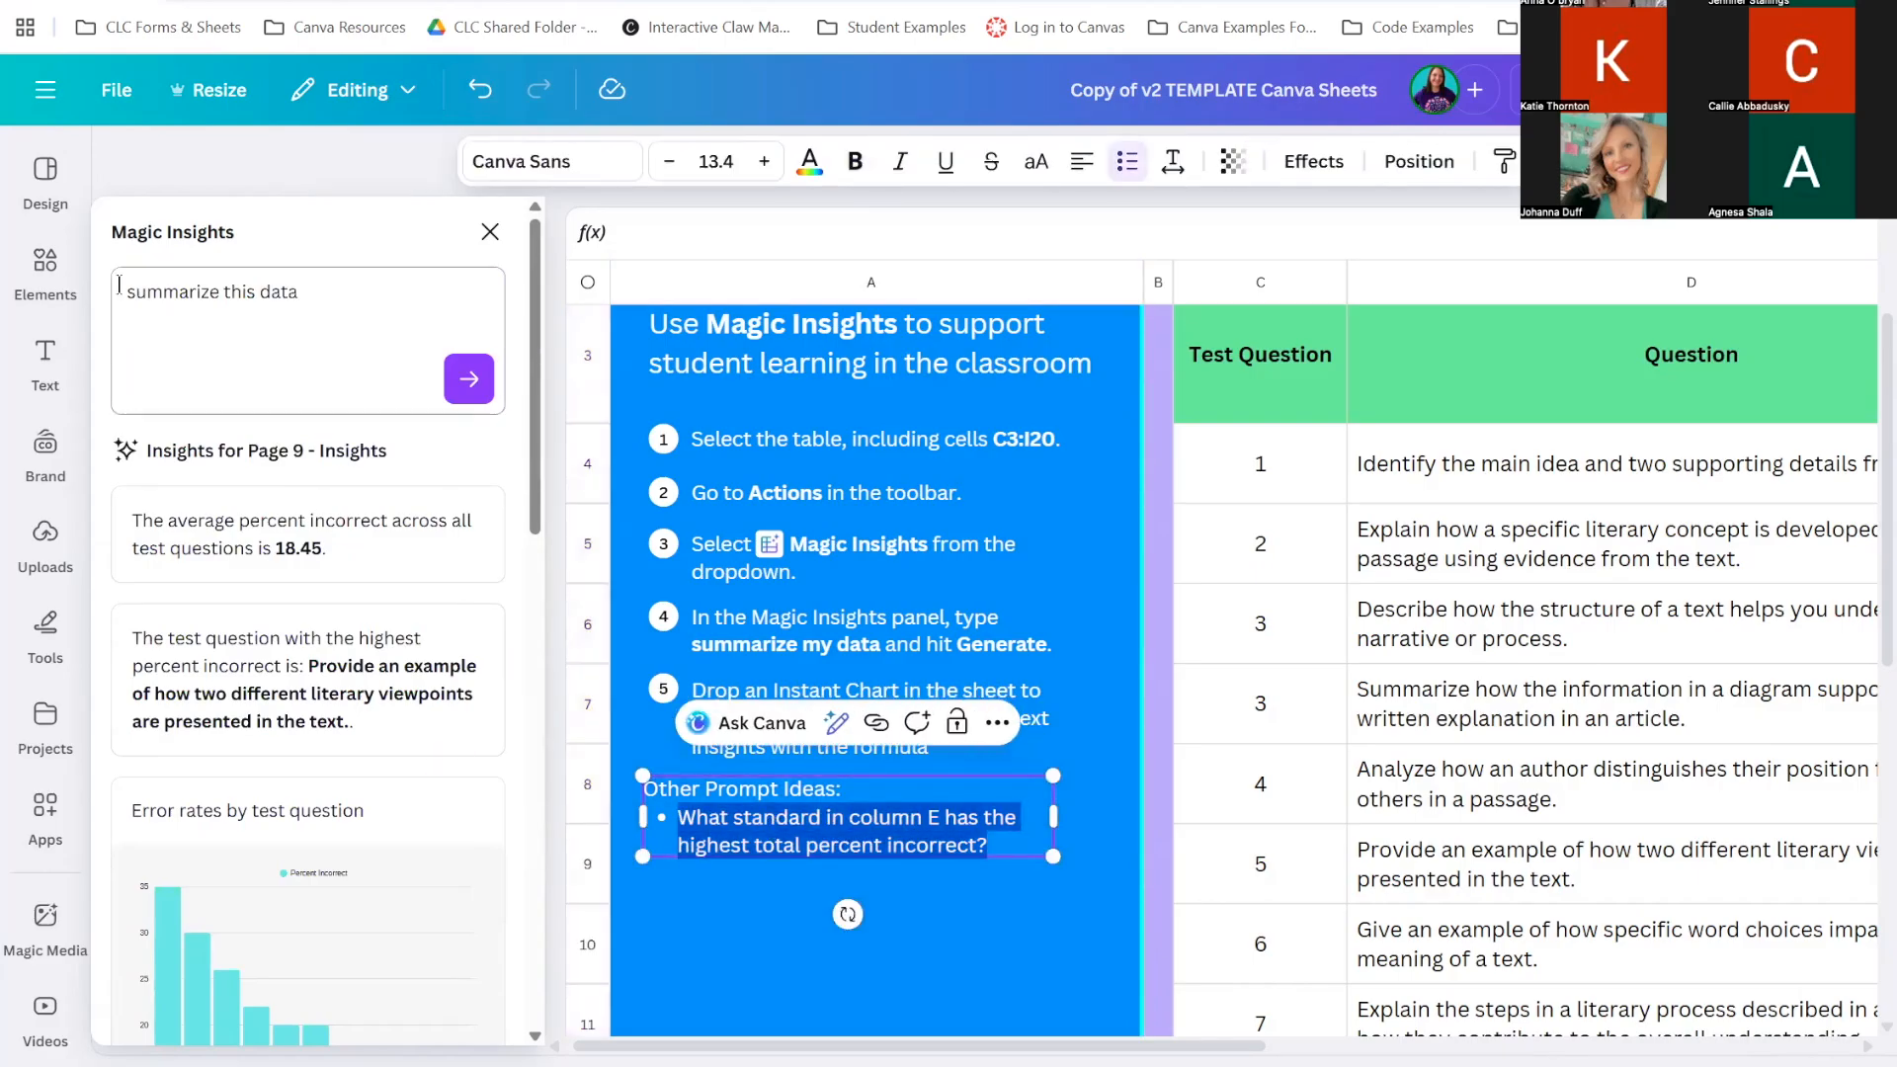
pyautogui.moveTo(120, 285); pyautogui.dragTo(360, 394)
pyautogui.hotkey('ctrl', 'v')
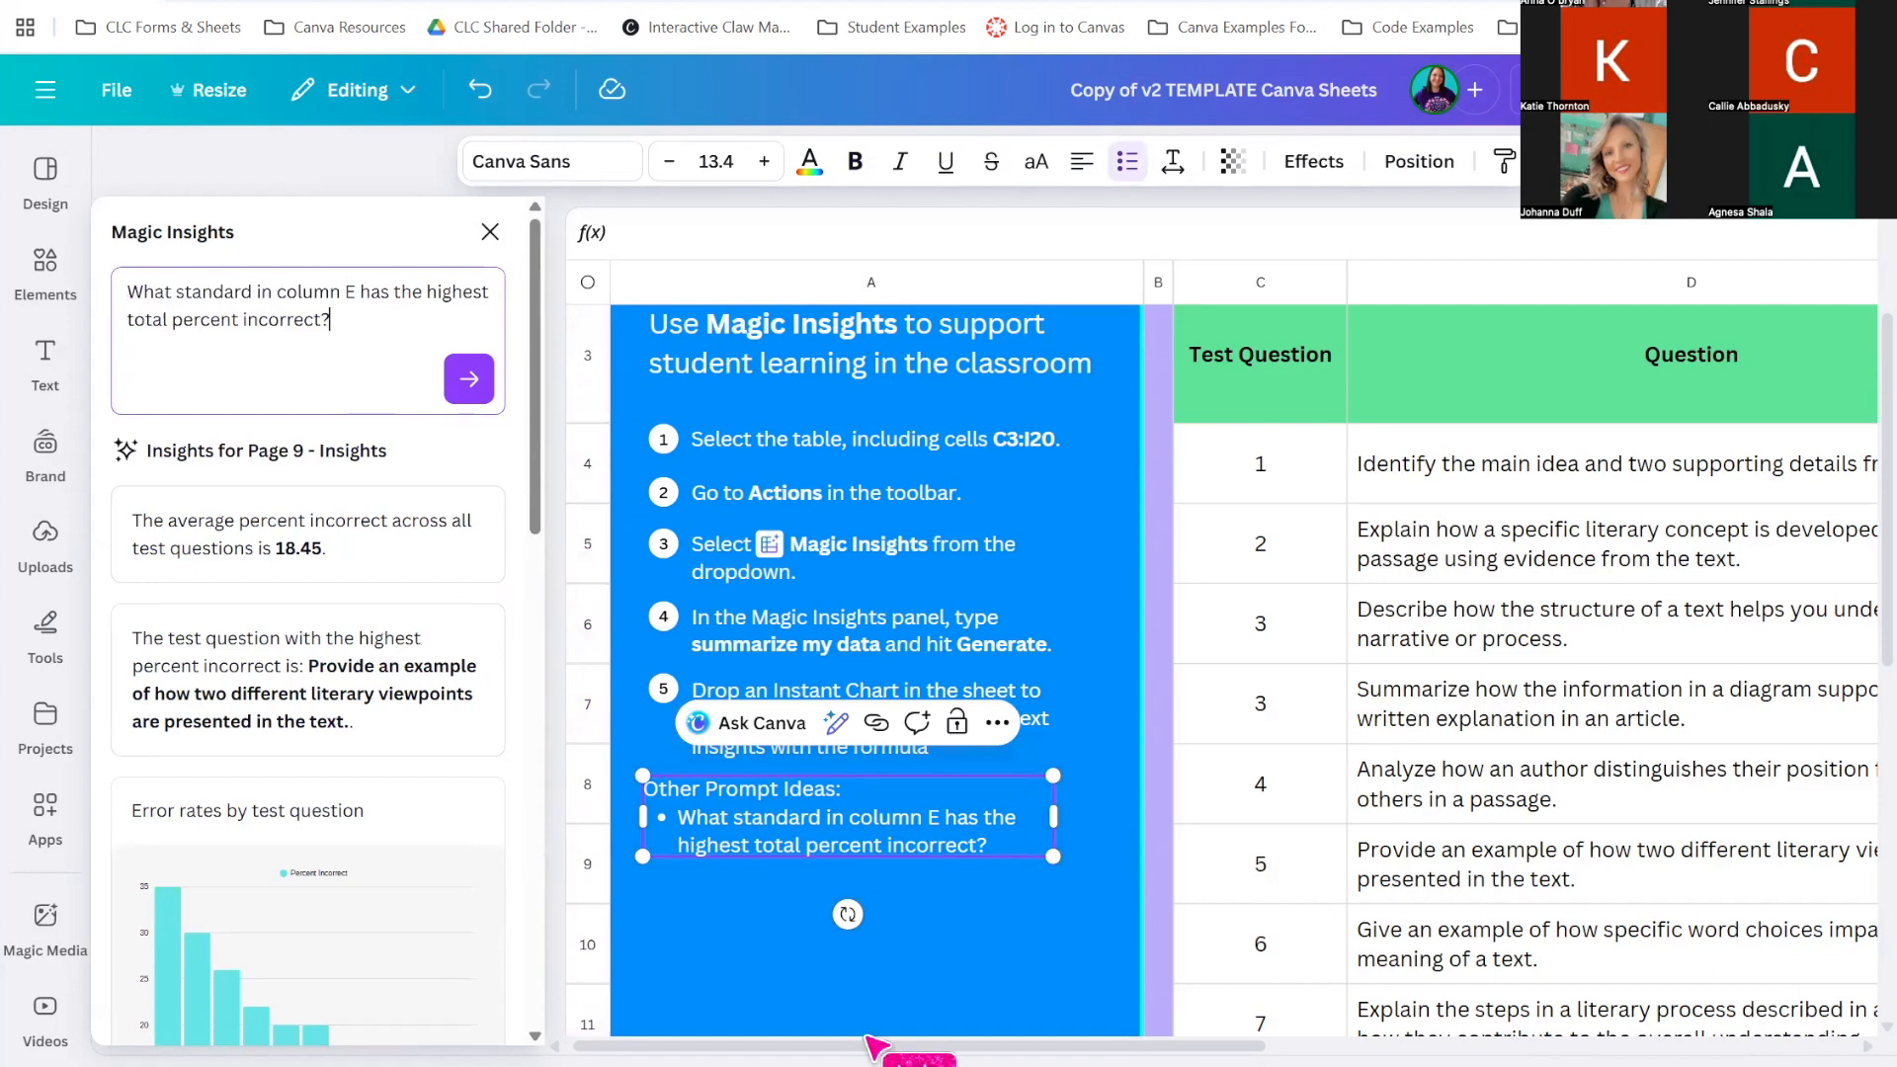
# Check the reading standard and percent incorrect columns, generate insights for the question and review the resulting charts
pyautogui.moveTo(939, 1046); pyautogui.dragTo(1116, 1045)
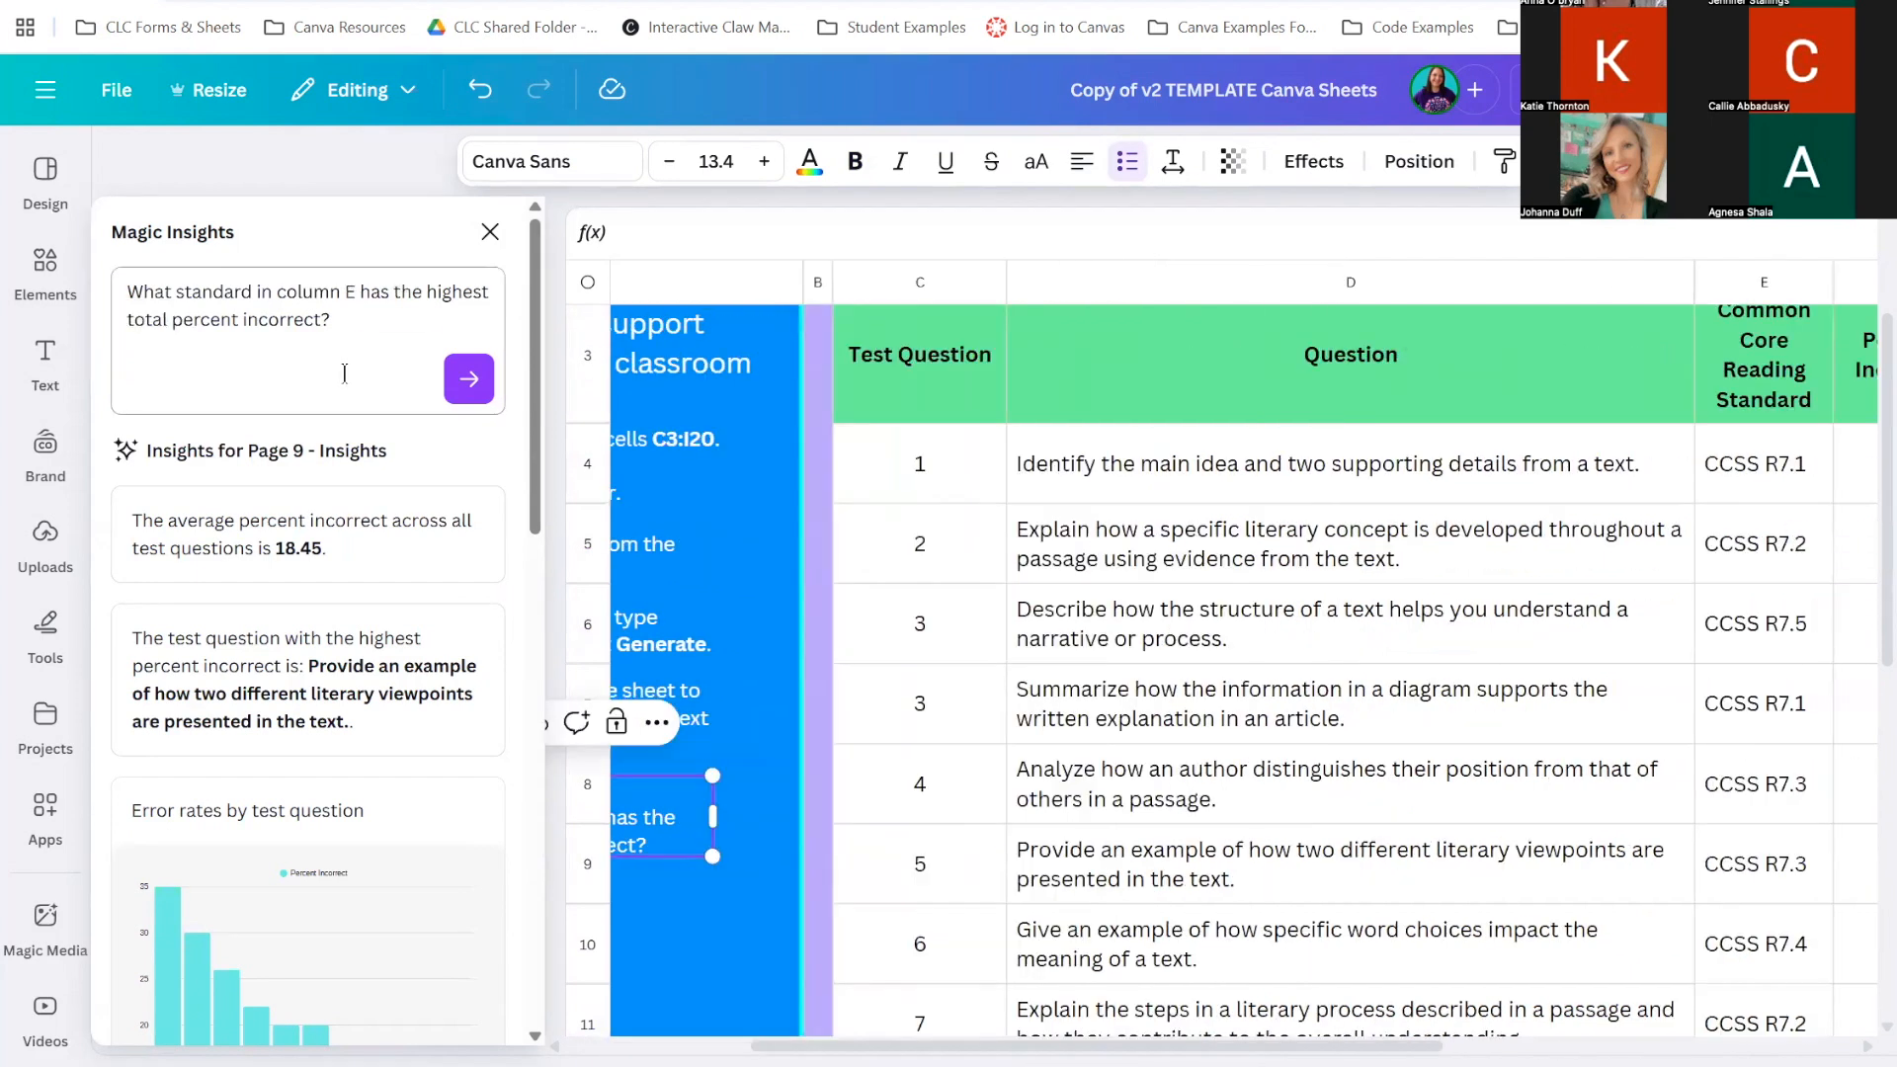
pyautogui.moveTo(974, 1049); pyautogui.dragTo(1260, 1055)
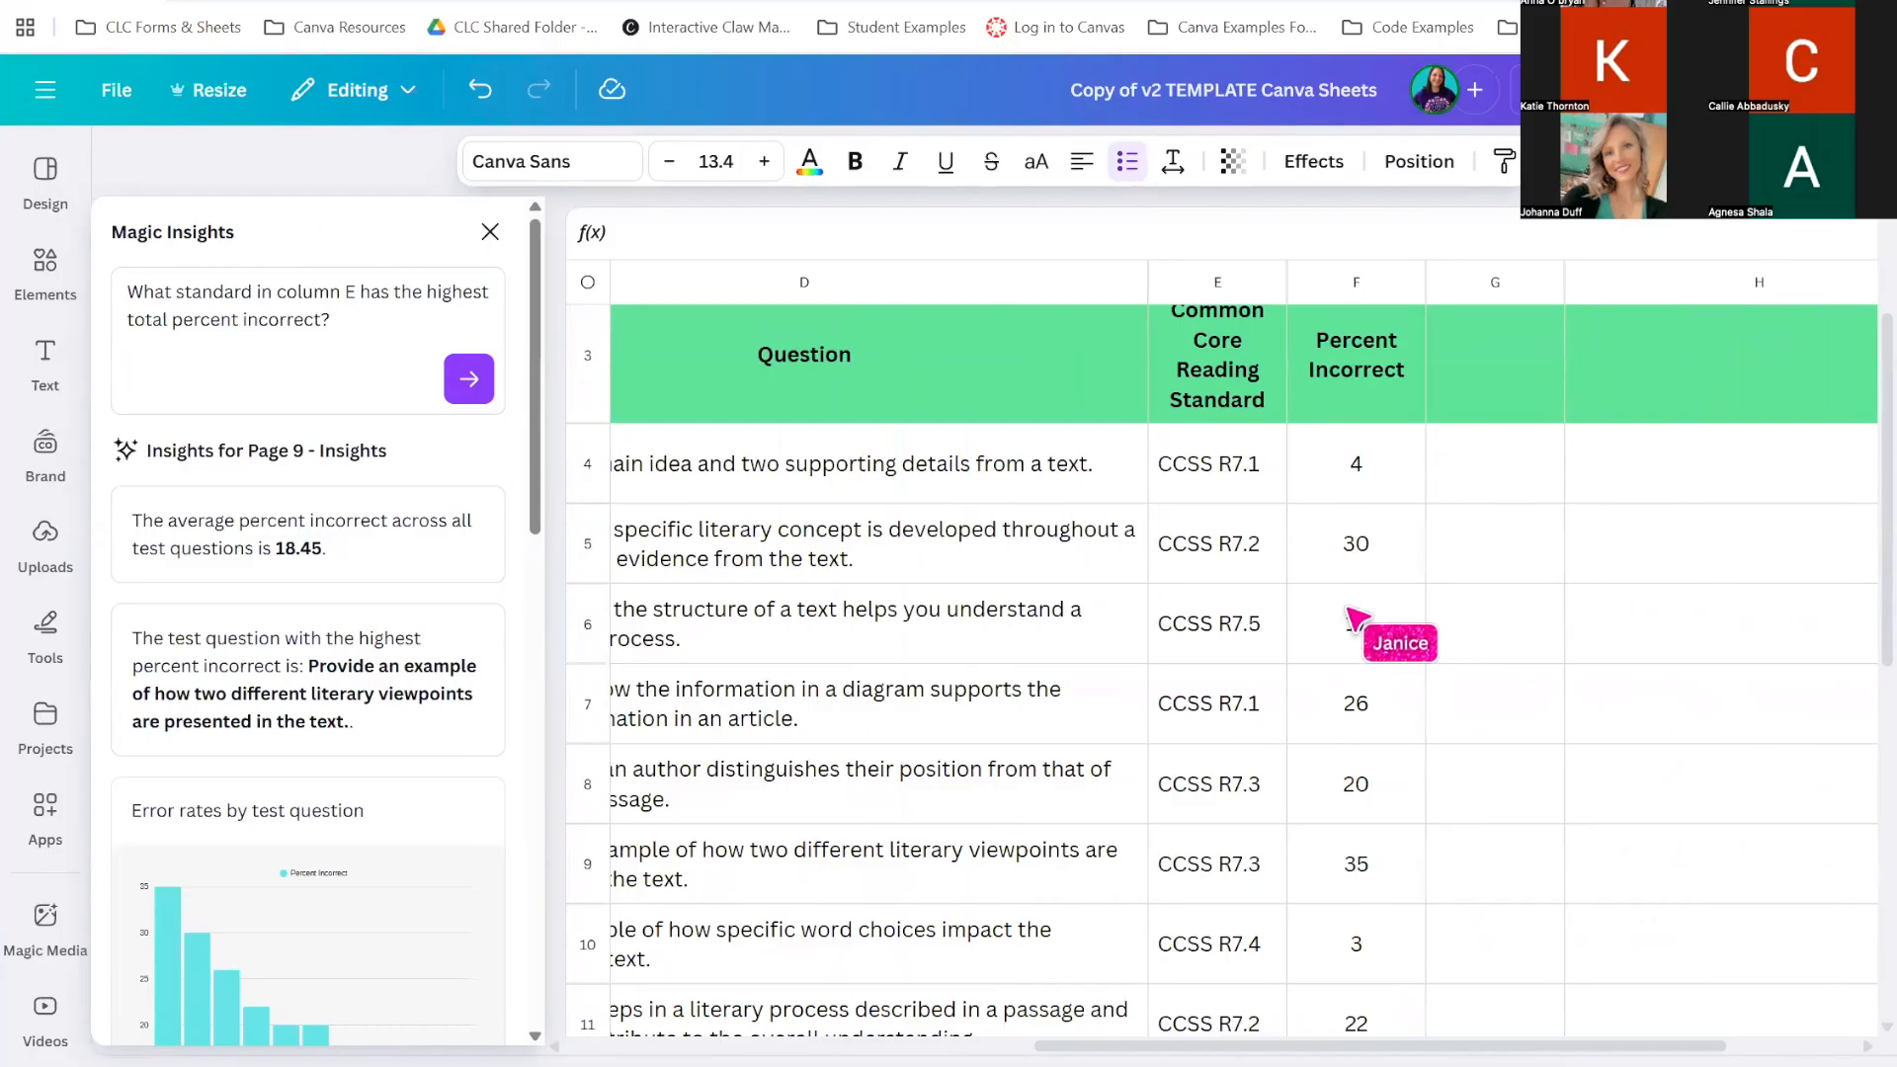
pyautogui.click(468, 379)
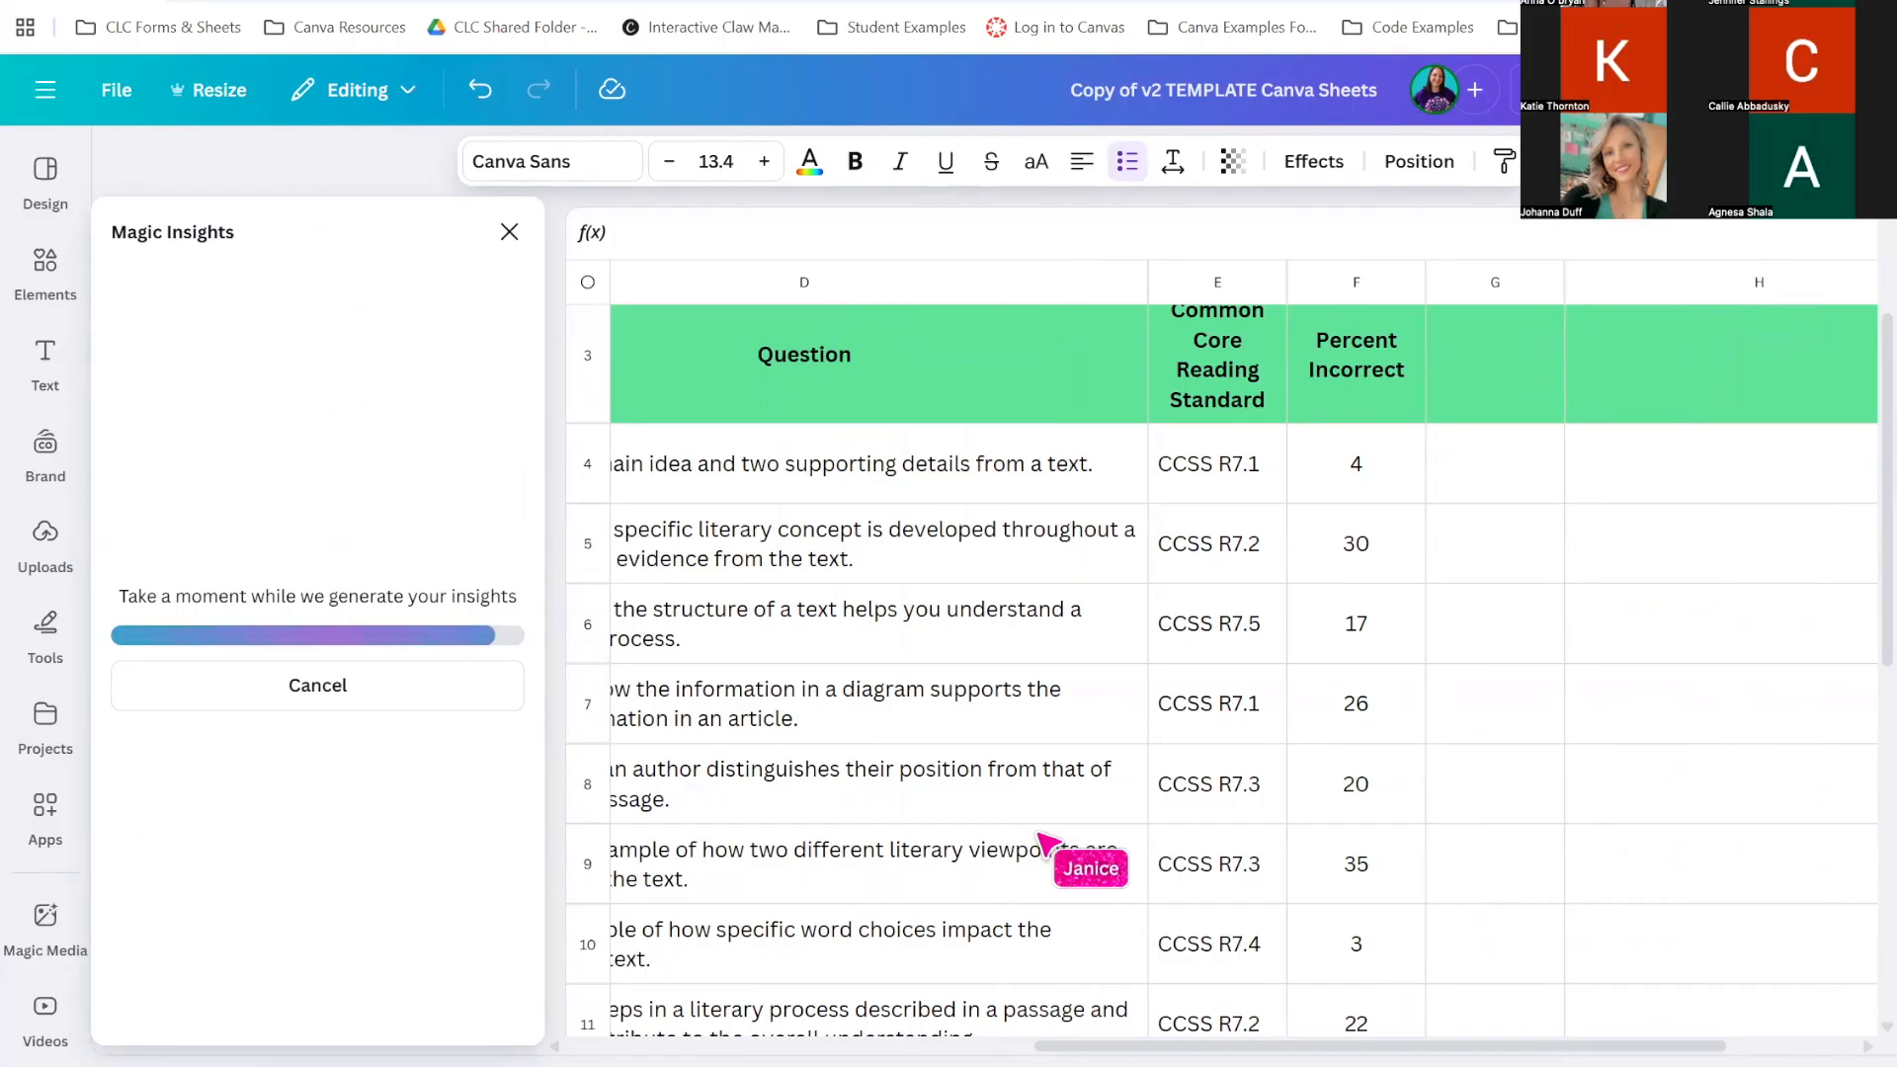
pyautogui.moveTo(1240, 1049); pyautogui.dragTo(756, 1058)
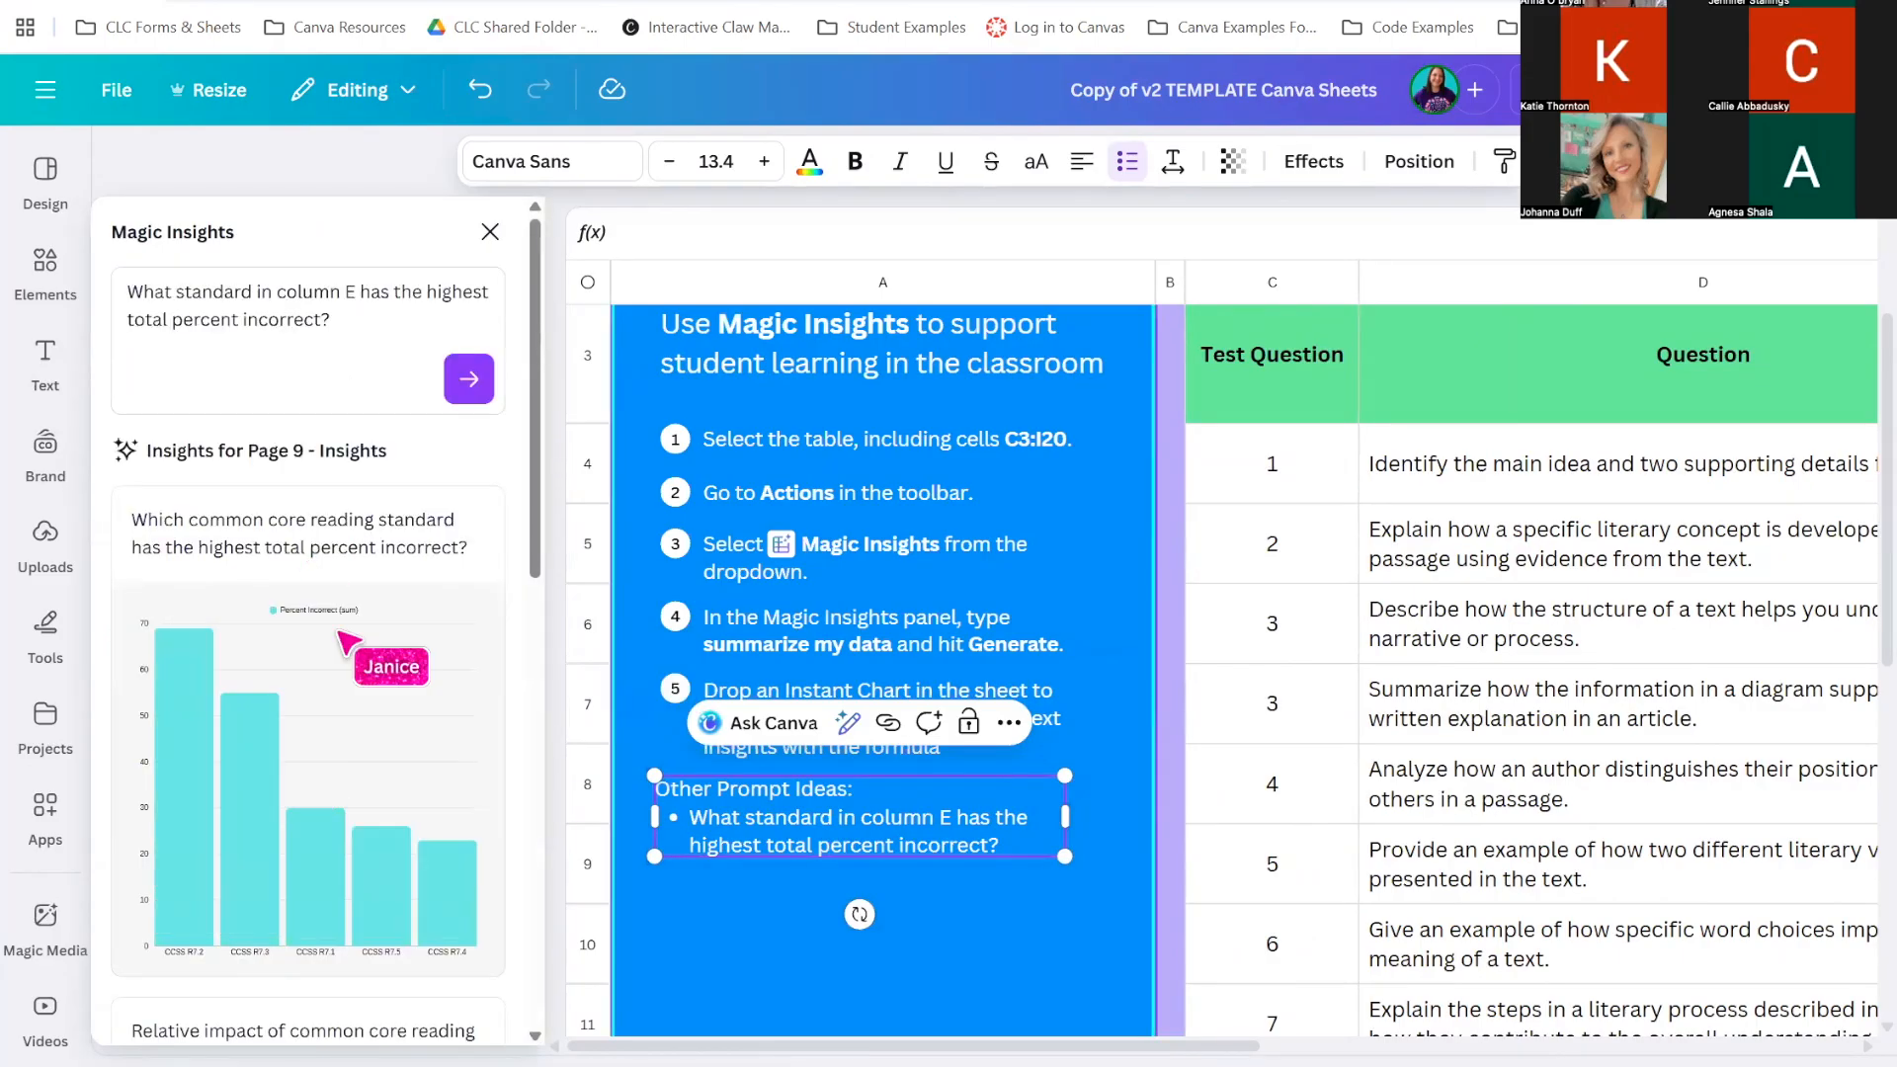
pyautogui.scroll(-10, 362, 488)
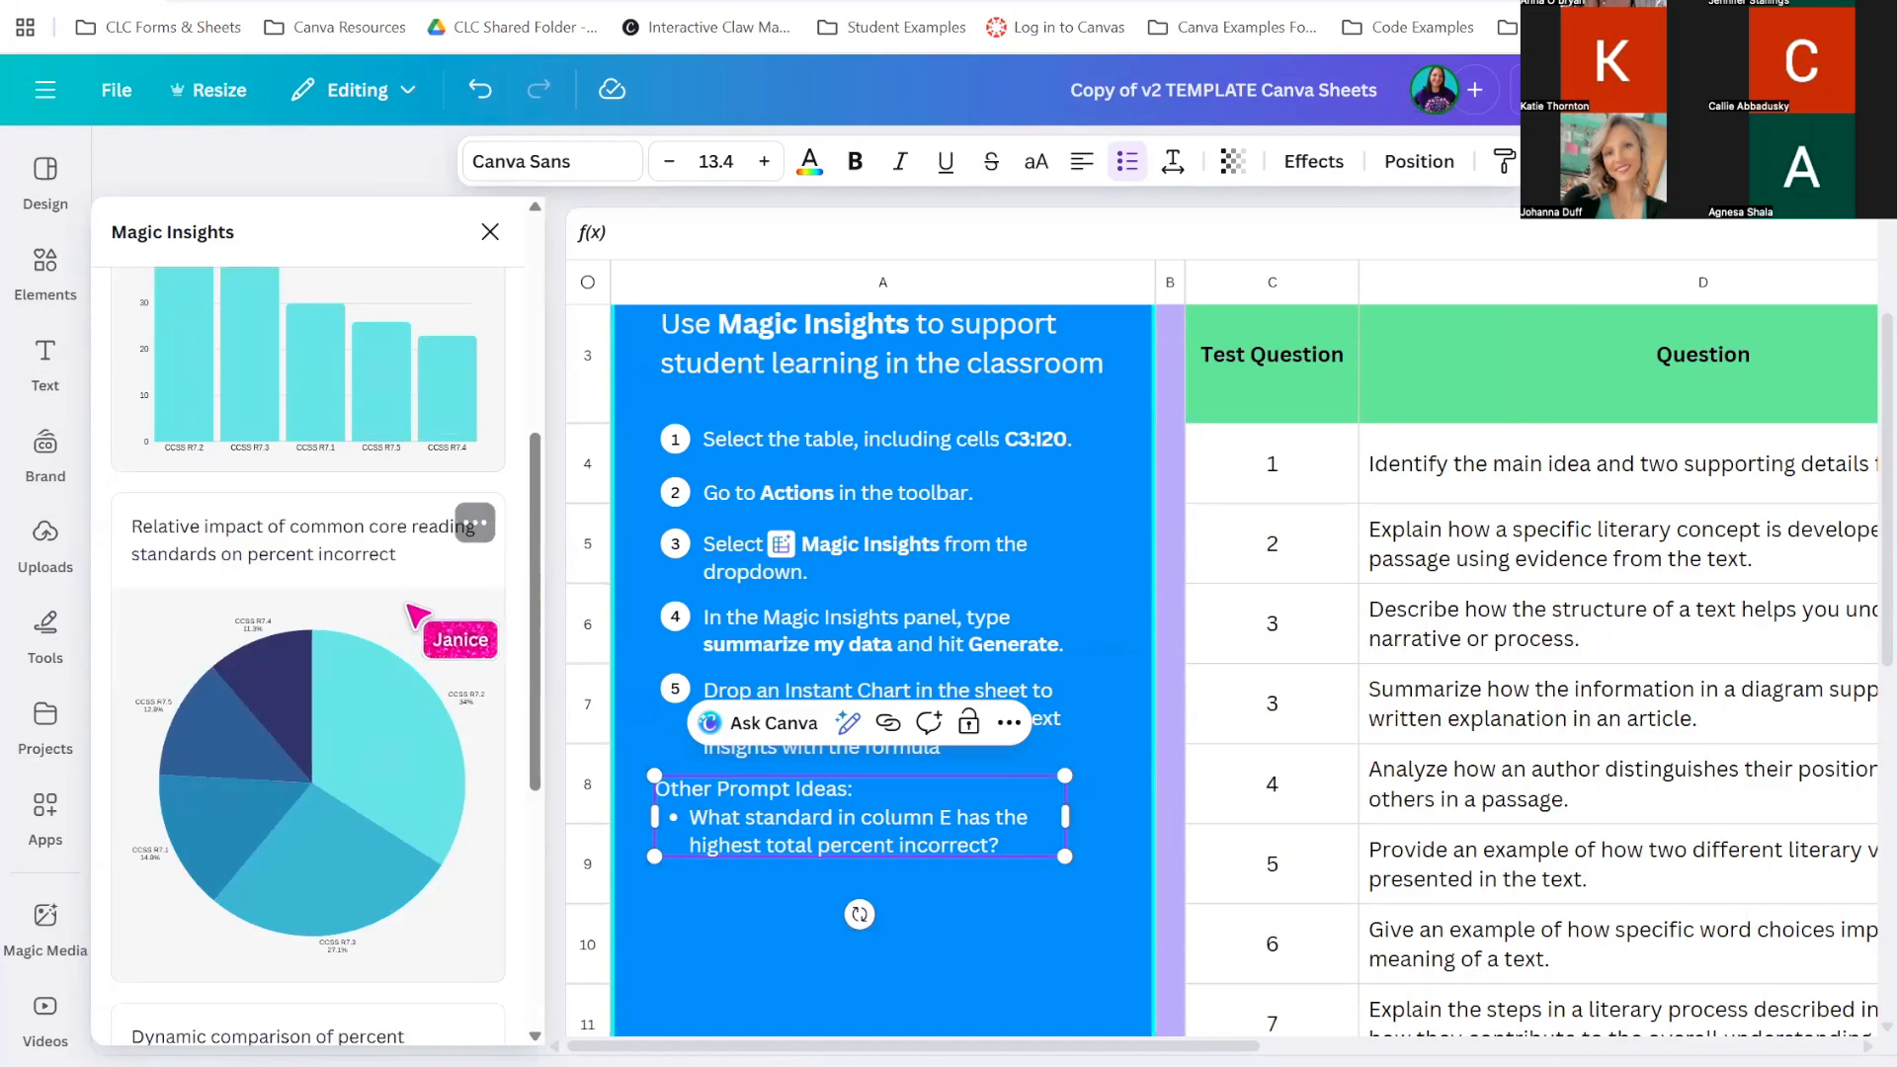
pyautogui.scroll(10, 415, 633)
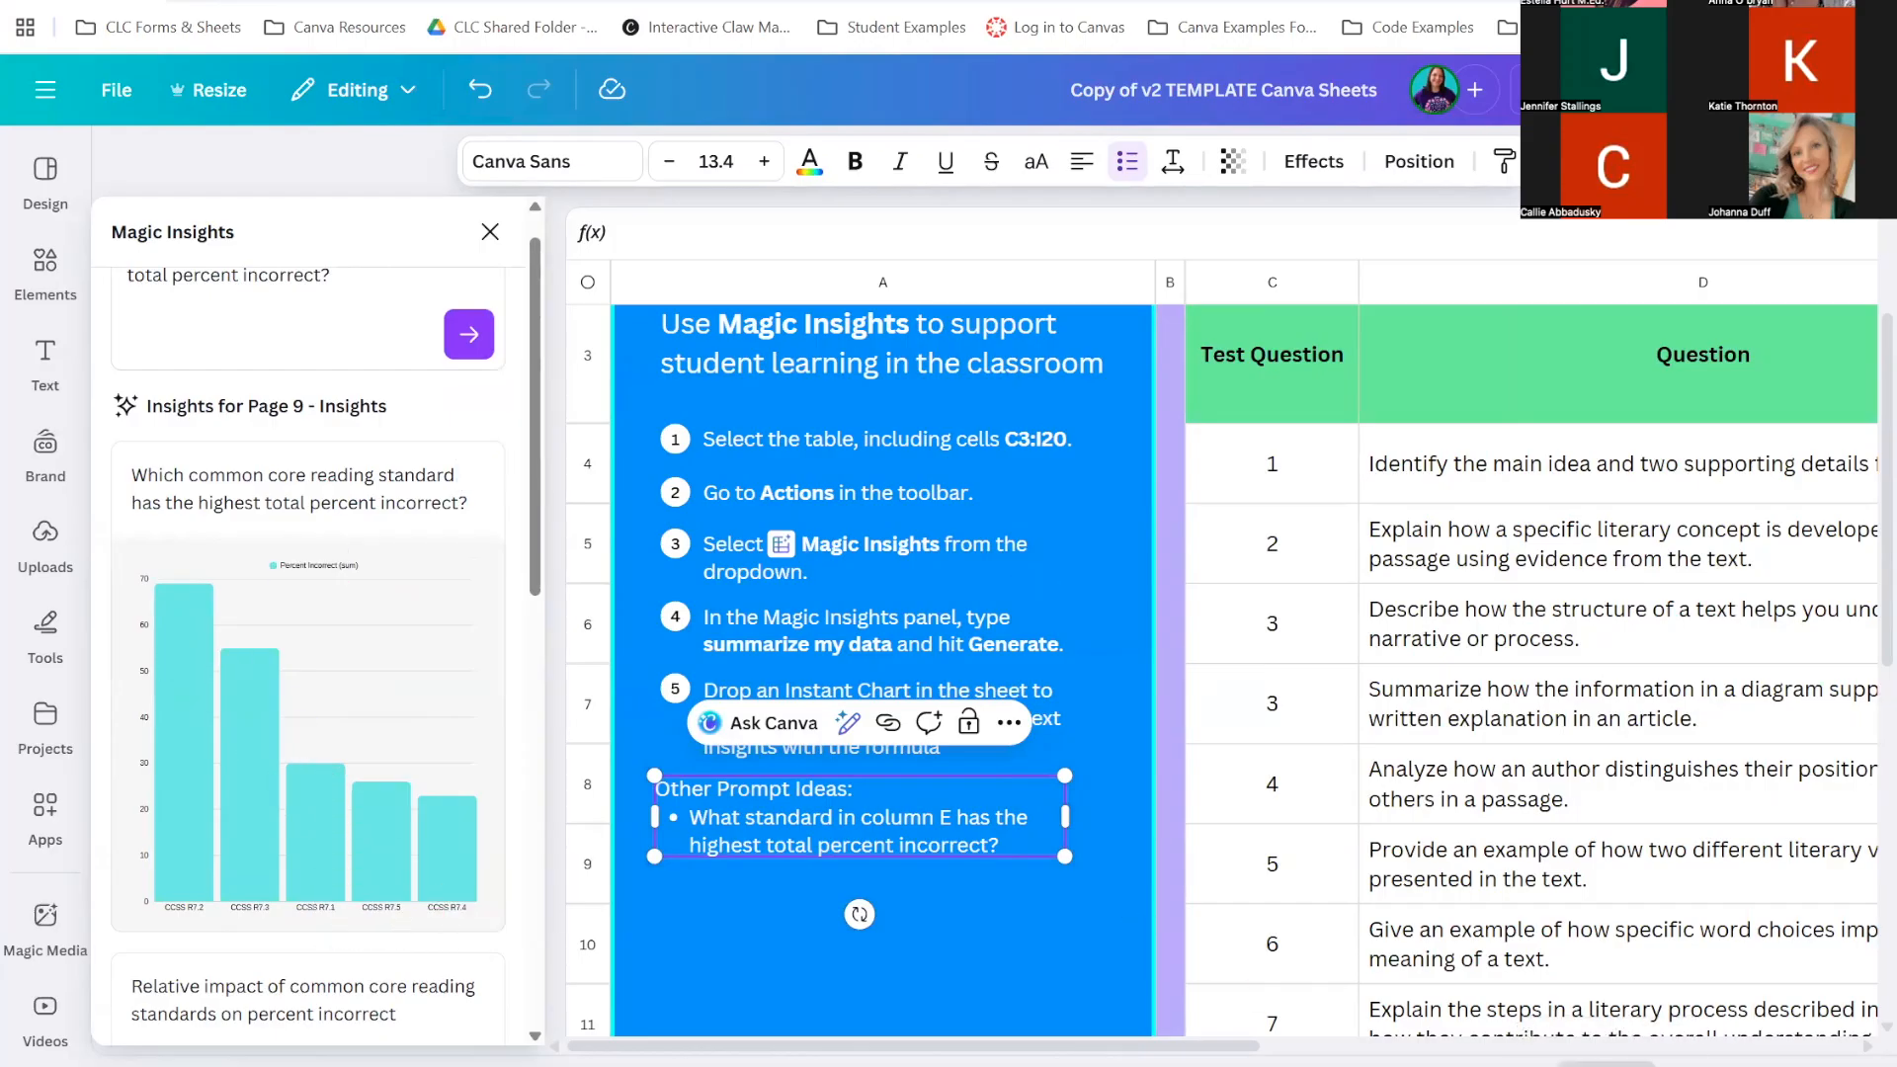
# Open page 10, close Magic Insights and look over the students' reading, writing and arithmetic scores
pyautogui.click(1607, 1064)
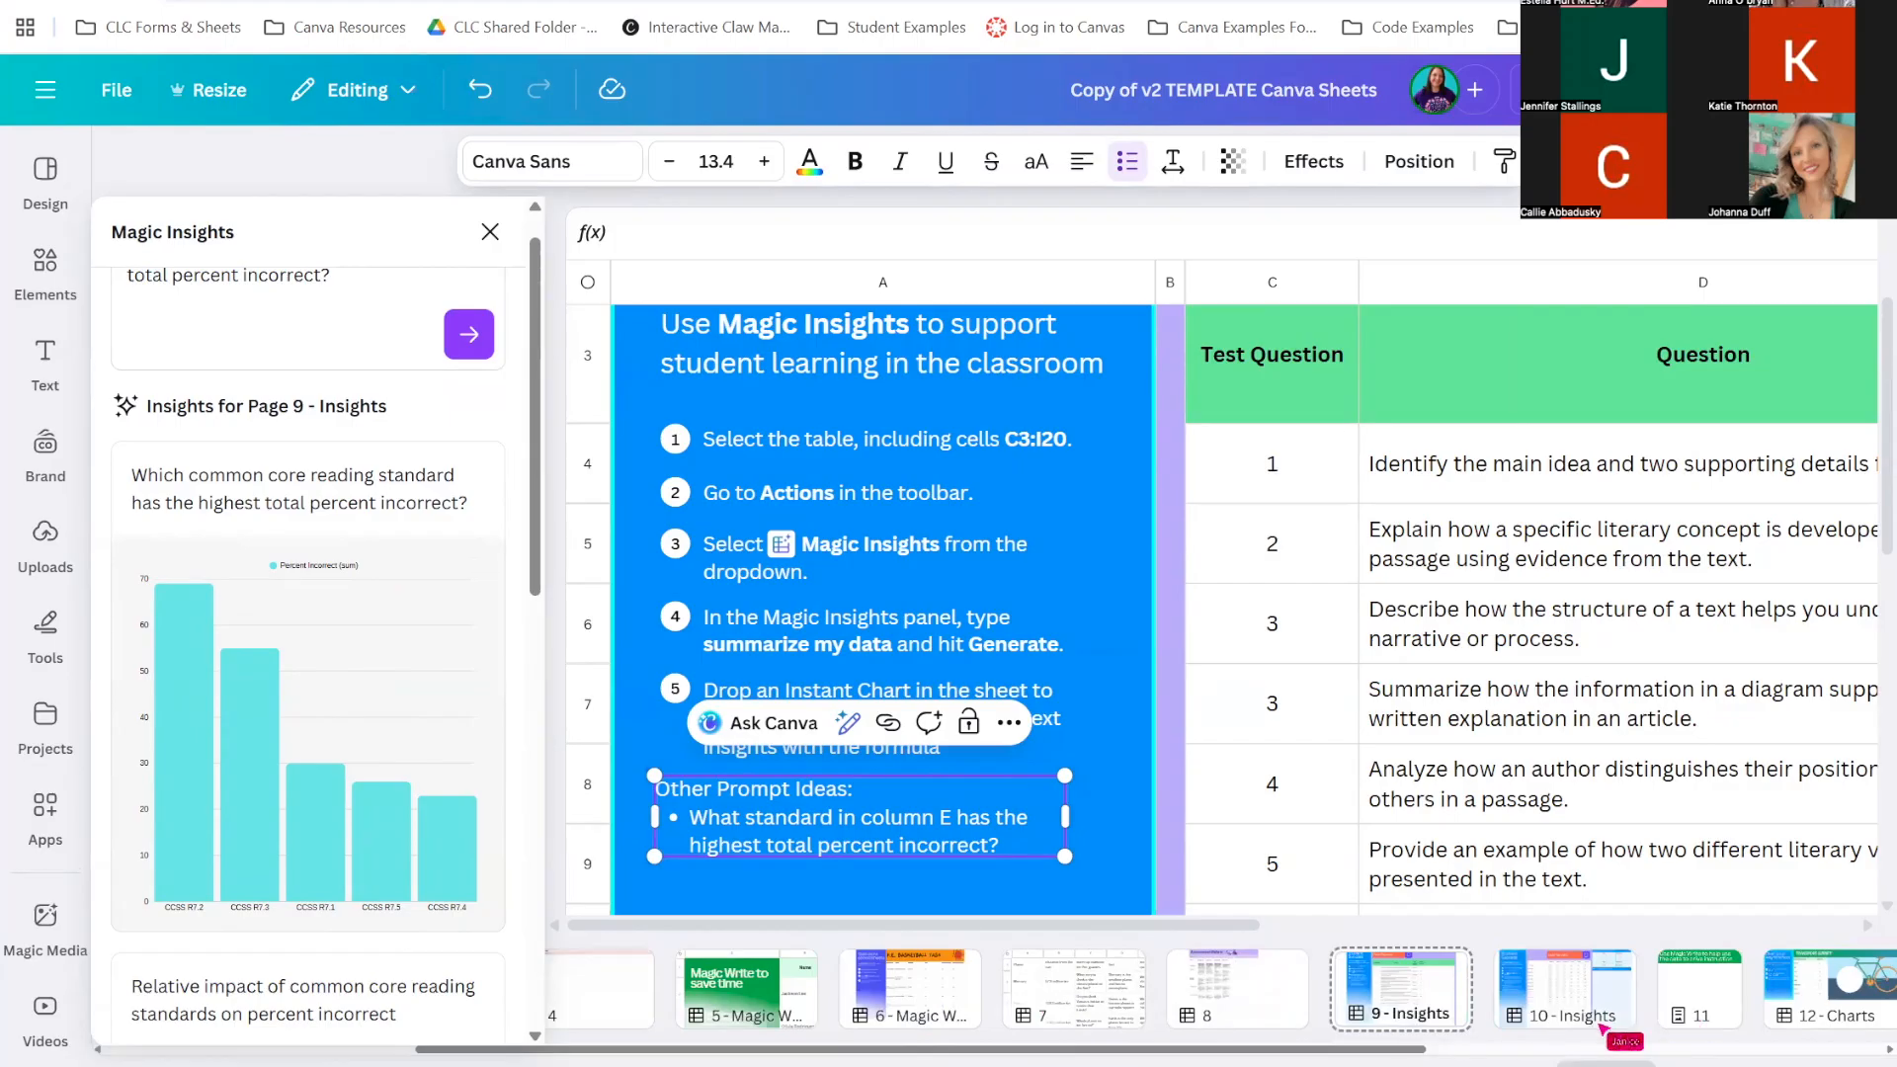
pyautogui.click(1571, 994)
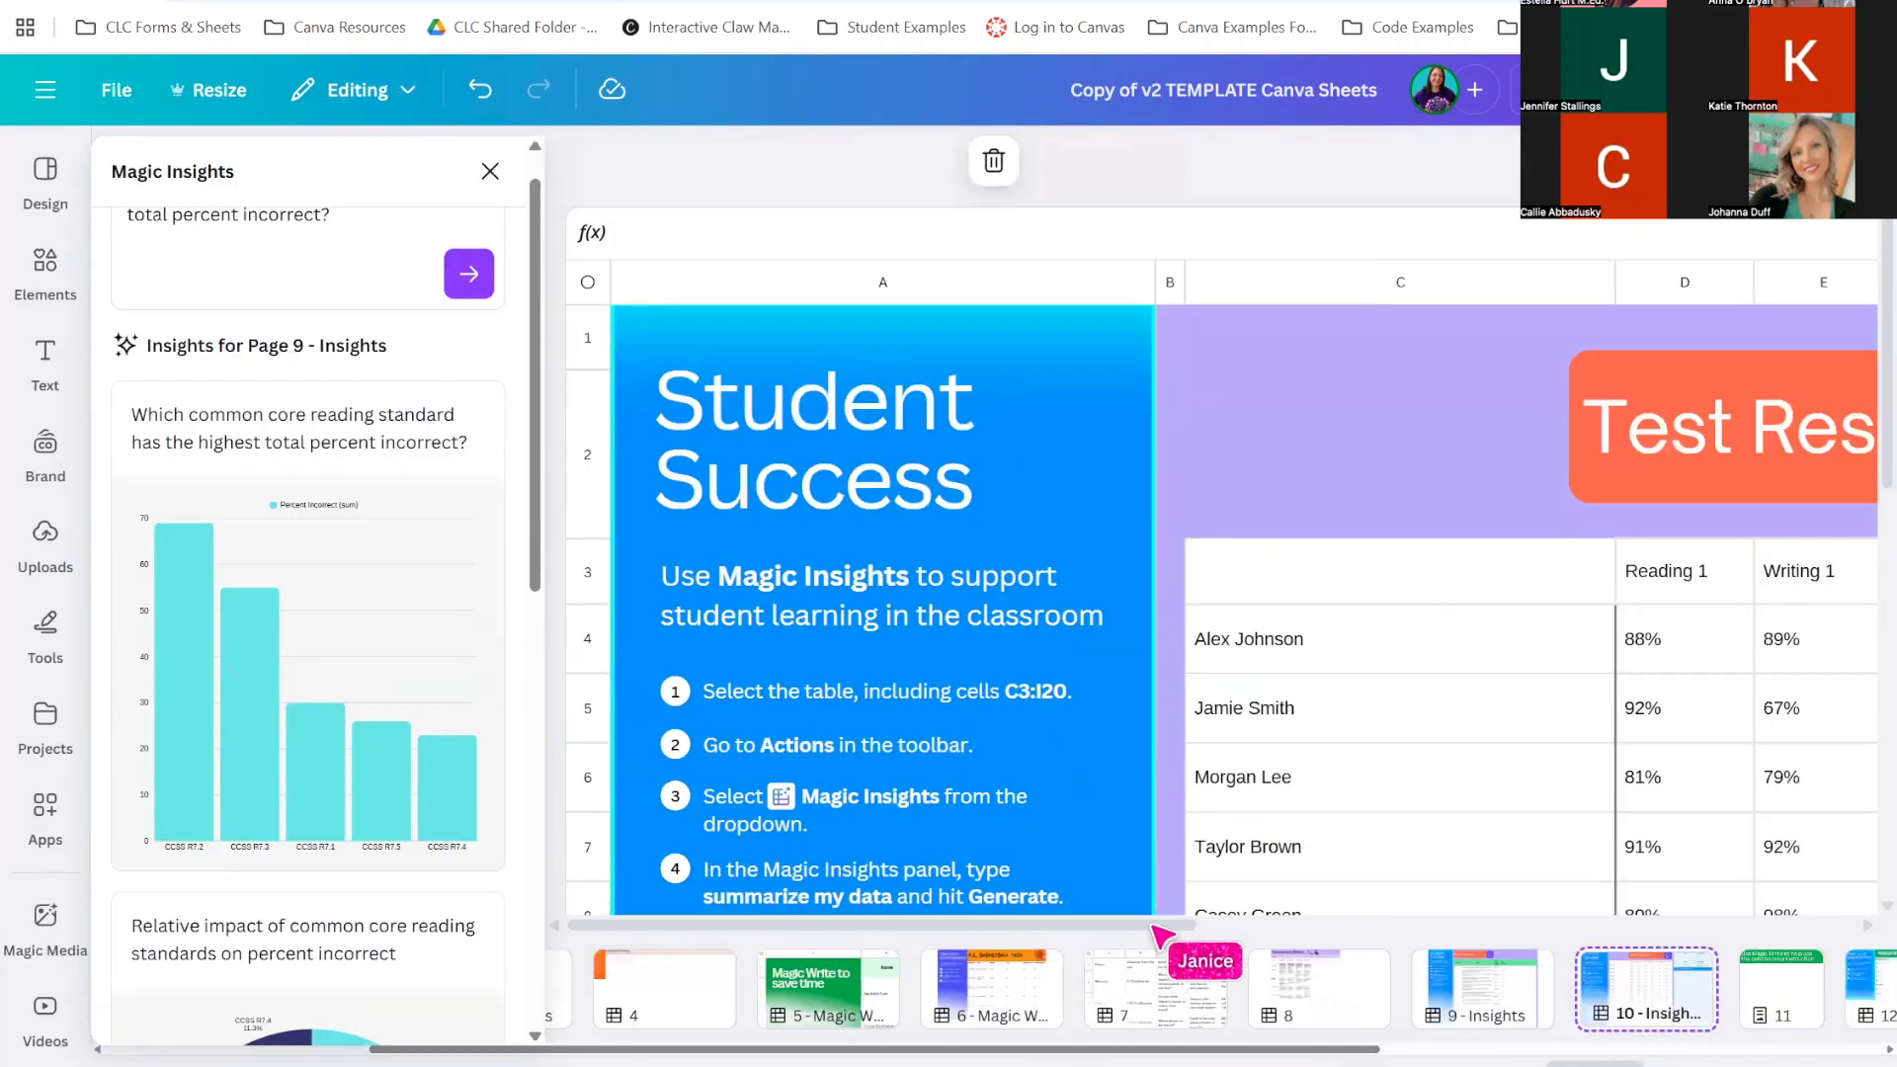
pyautogui.moveTo(1154, 924); pyautogui.dragTo(1320, 929)
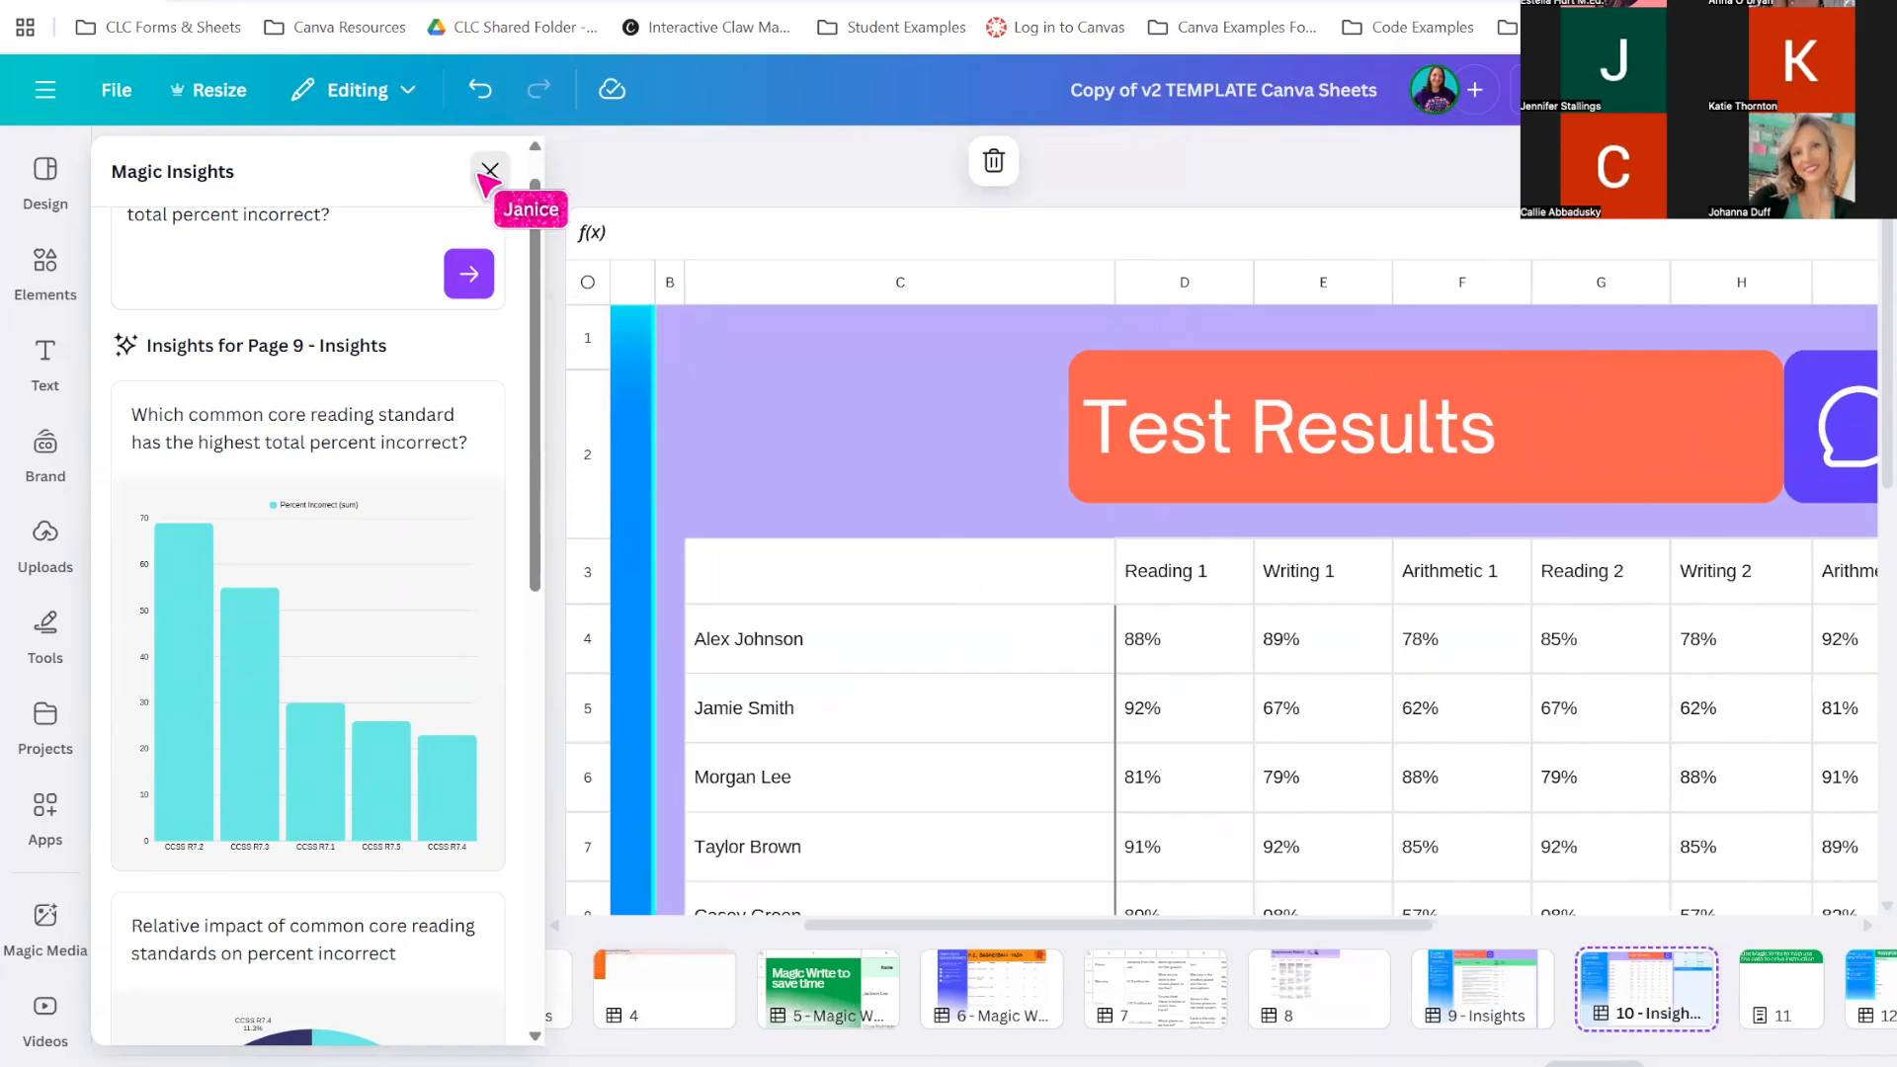
pyautogui.click(490, 171)
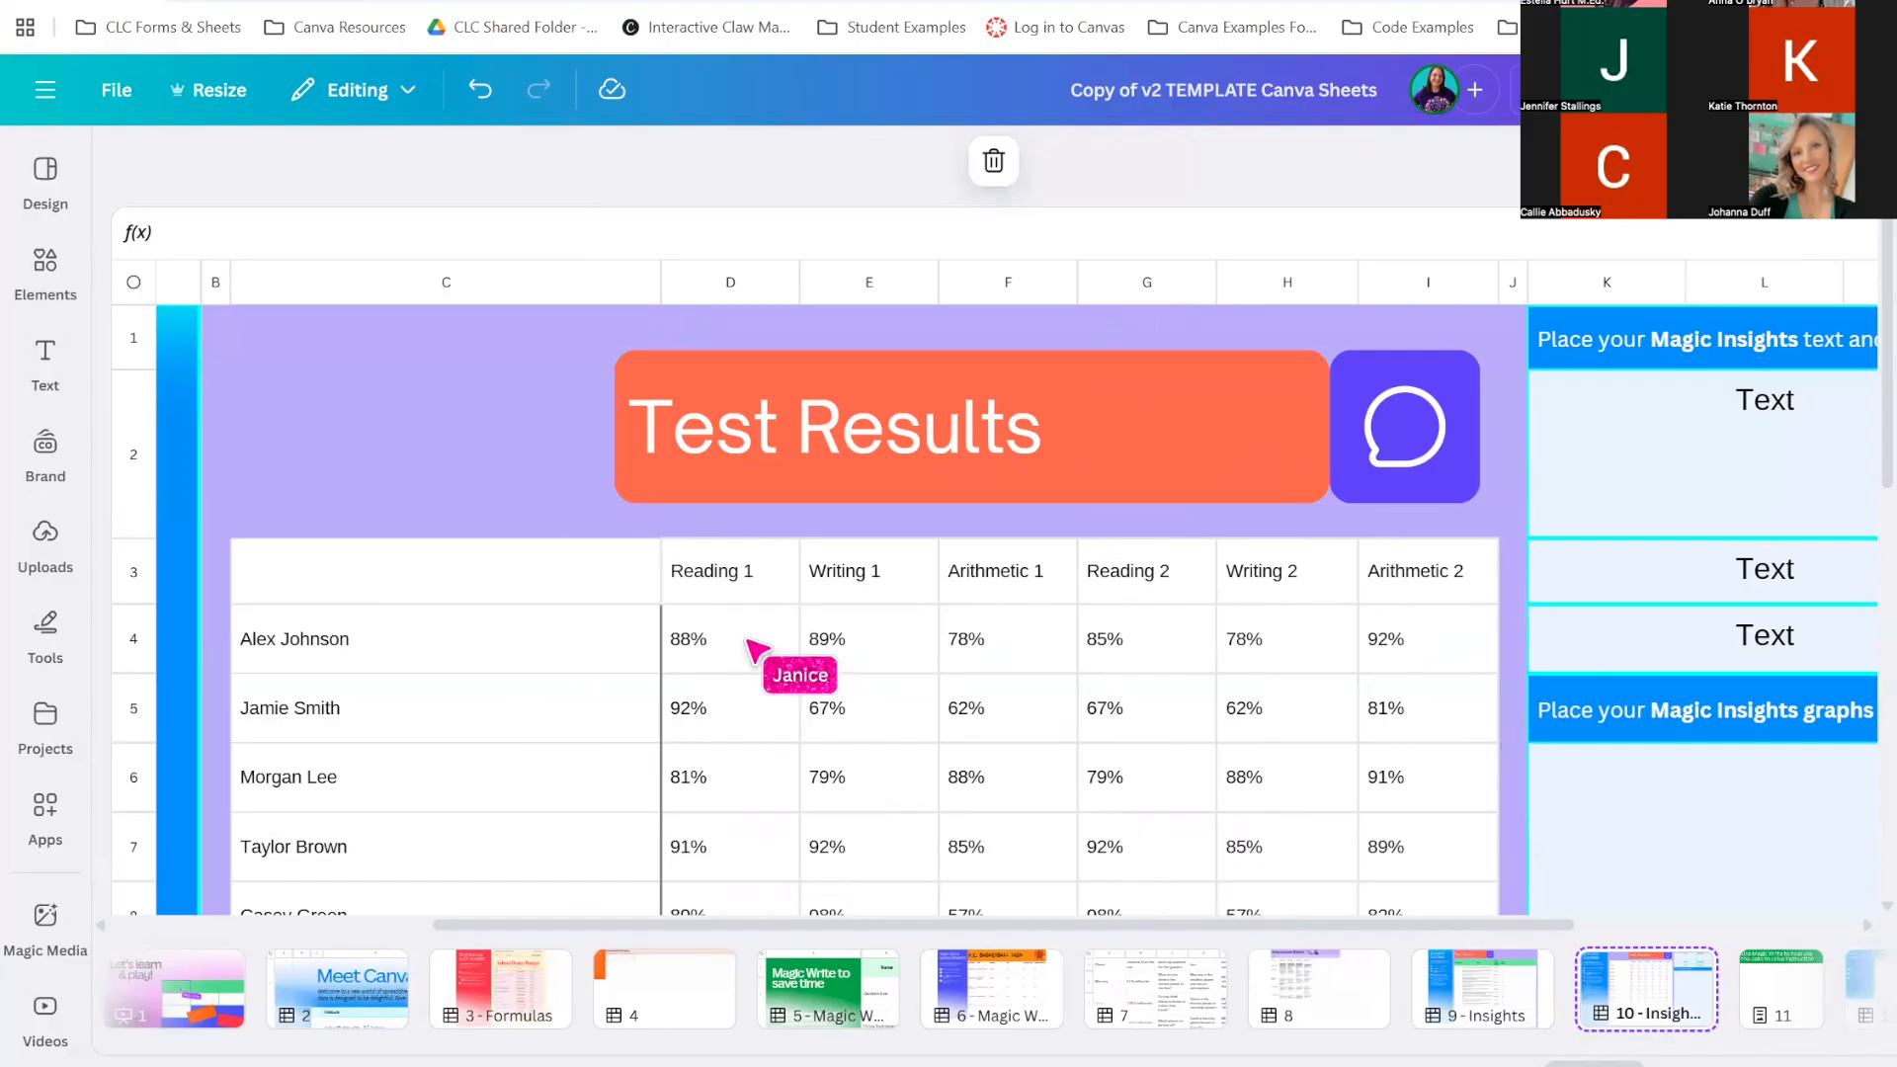
pyautogui.scroll(-3, 1259, 692)
pyautogui.scroll(3, 1257, 691)
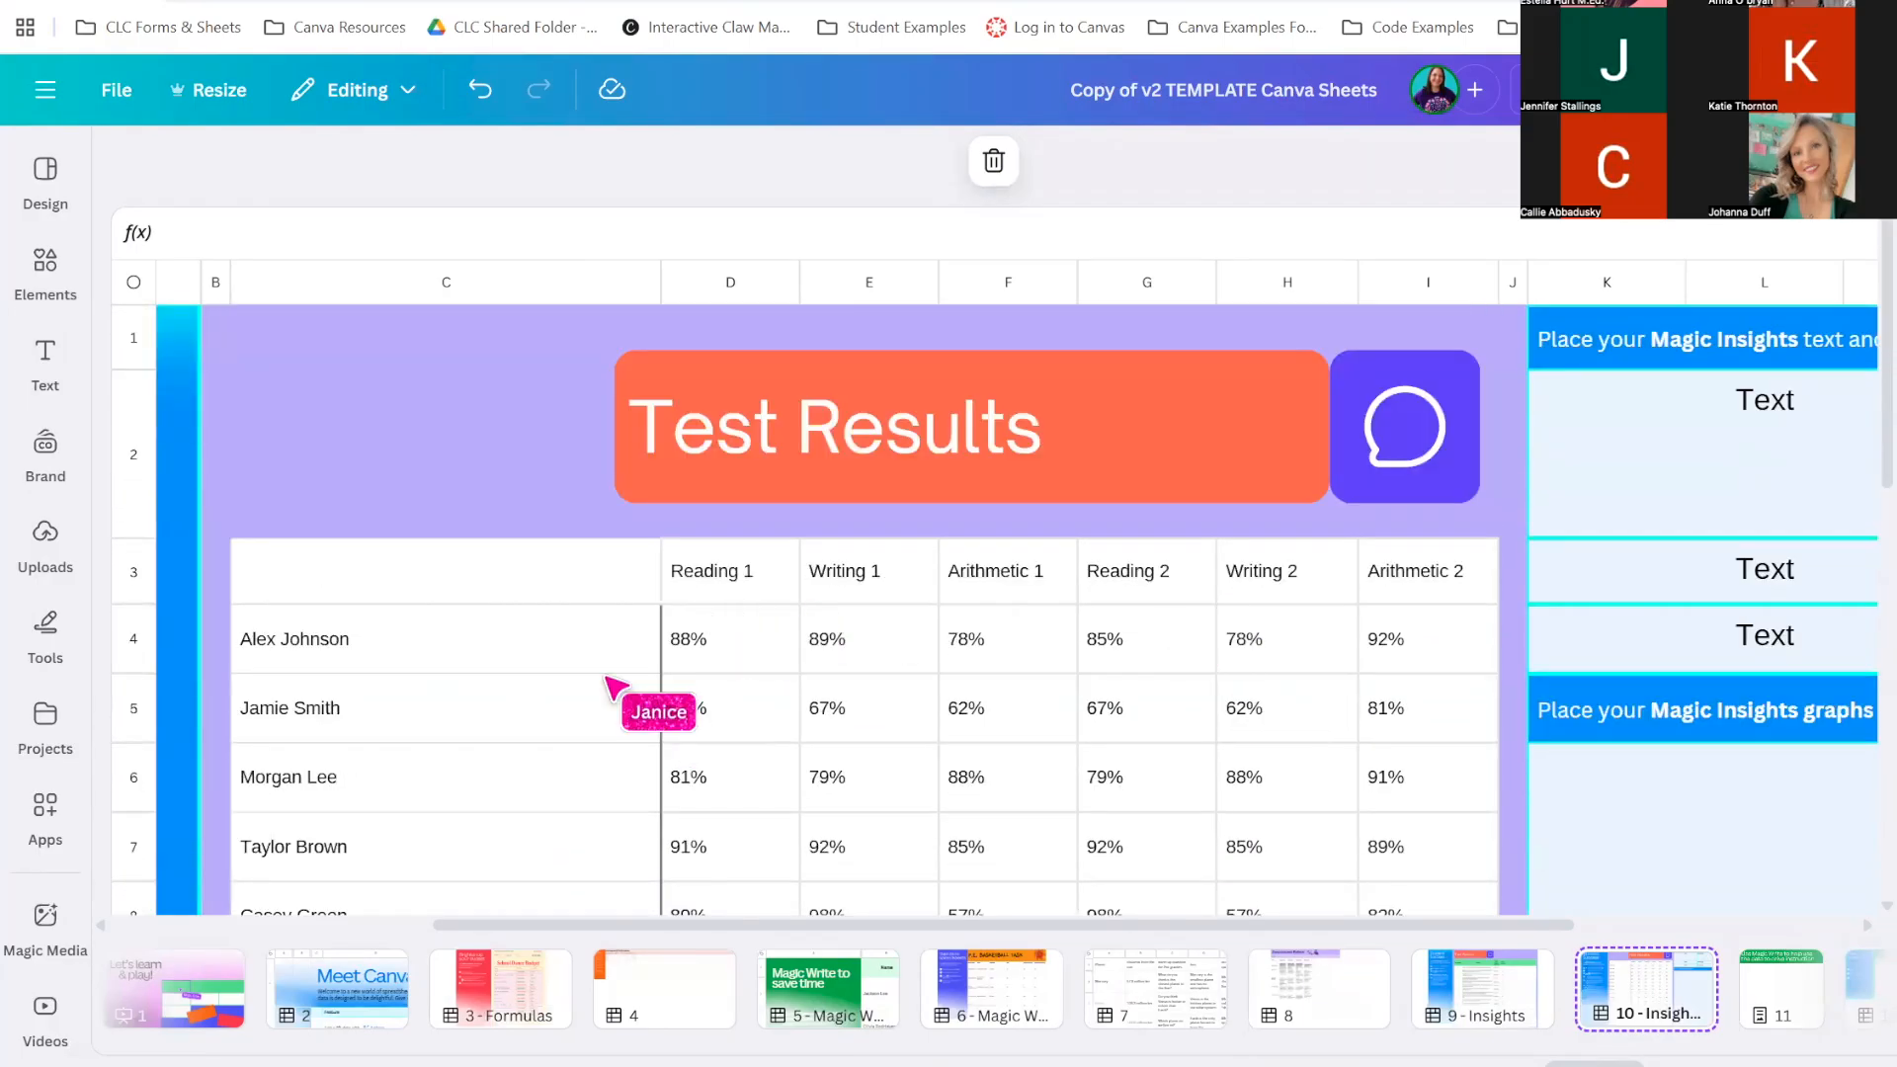
# Revisit the Attendance & Performance sheet on page 4, then return to the Magic Insights instructions on page 10
pyautogui.click(668, 1006)
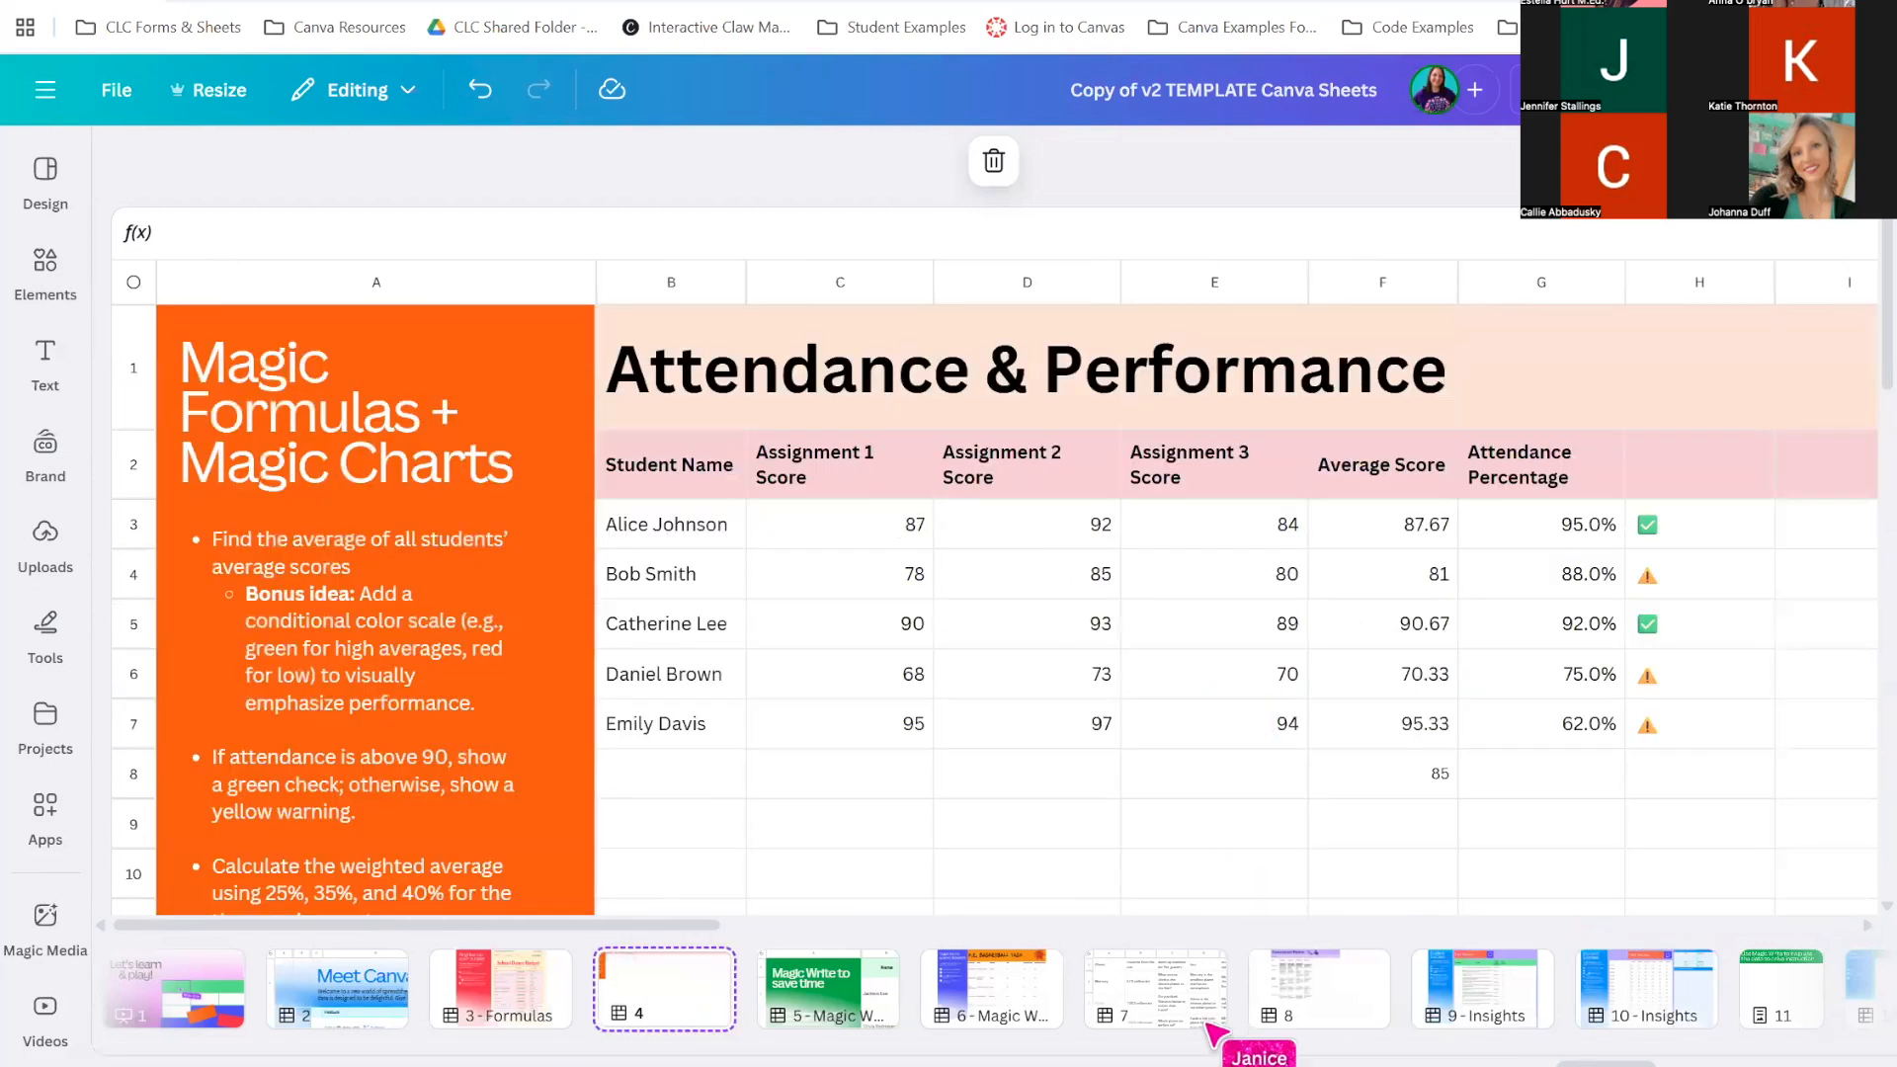
pyautogui.click(1647, 996)
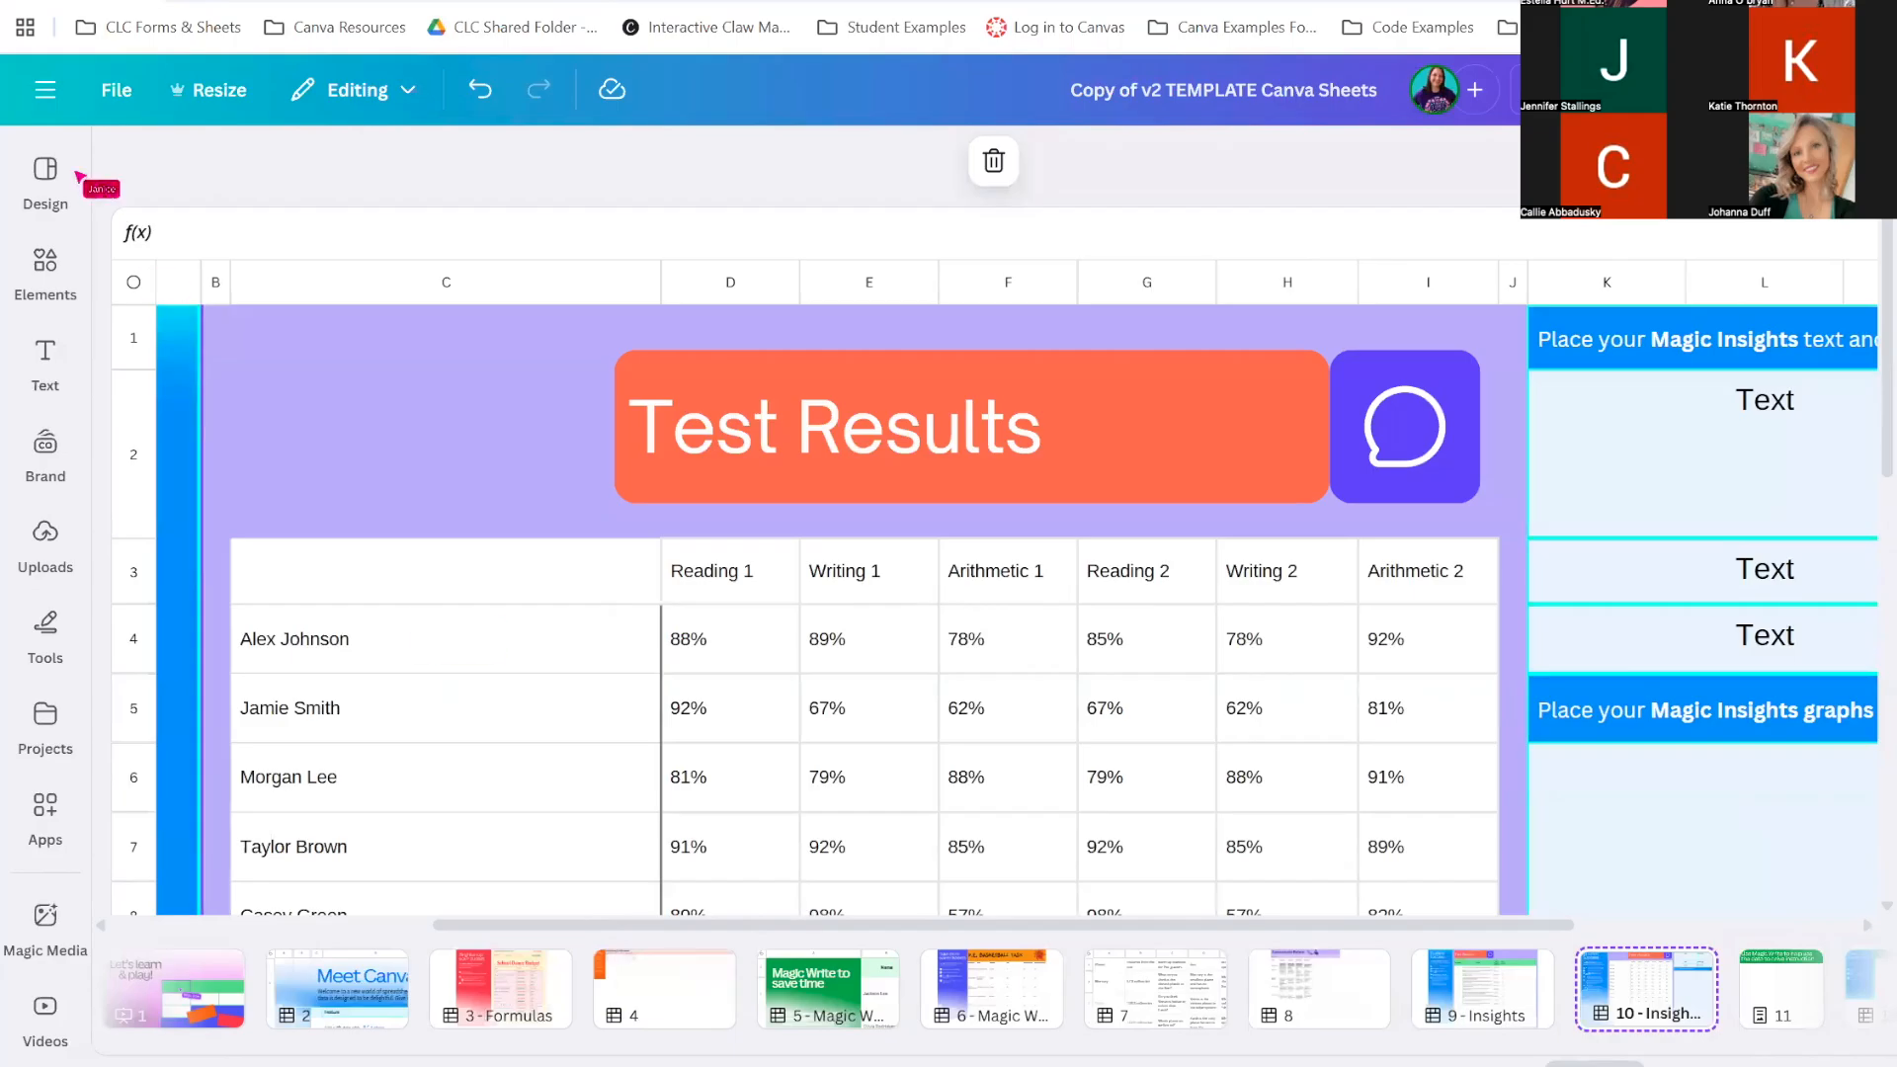
pyautogui.moveTo(575, 926); pyautogui.dragTo(253, 927)
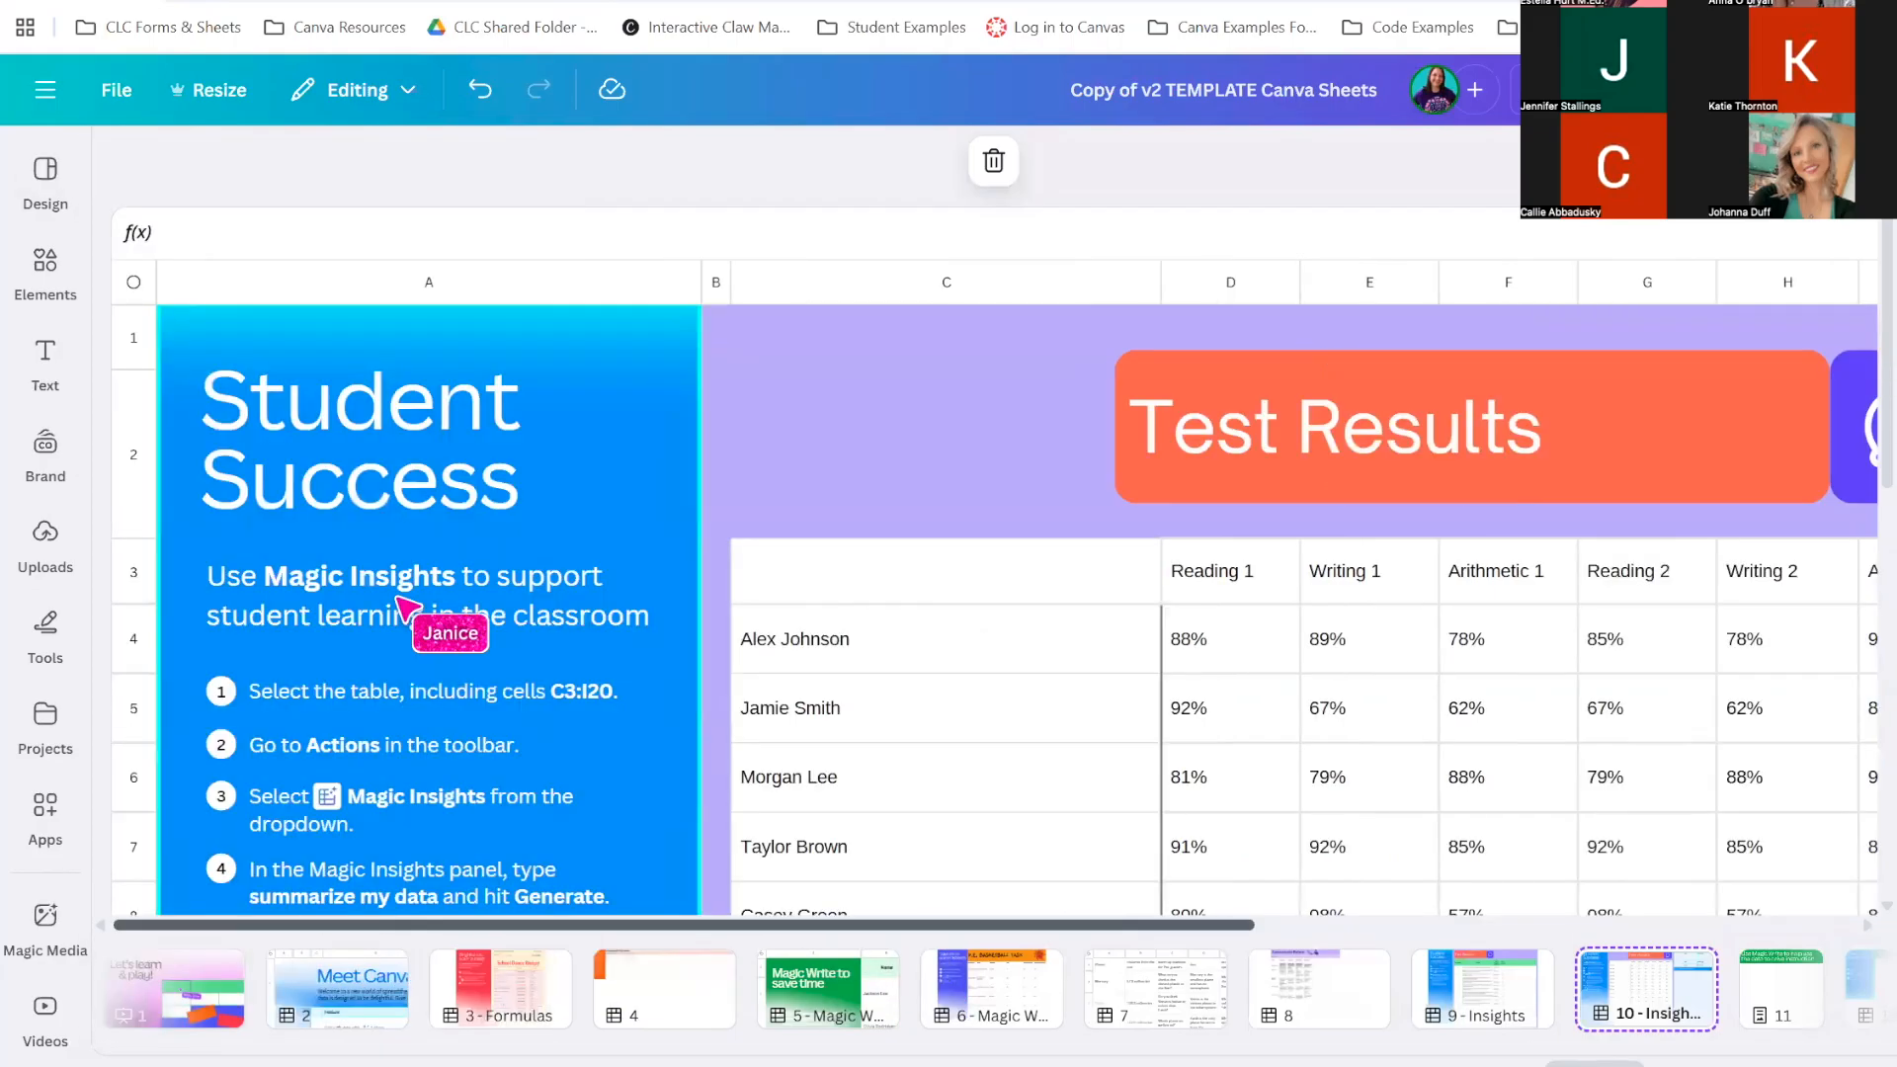
pyautogui.scroll(-1, 484, 696)
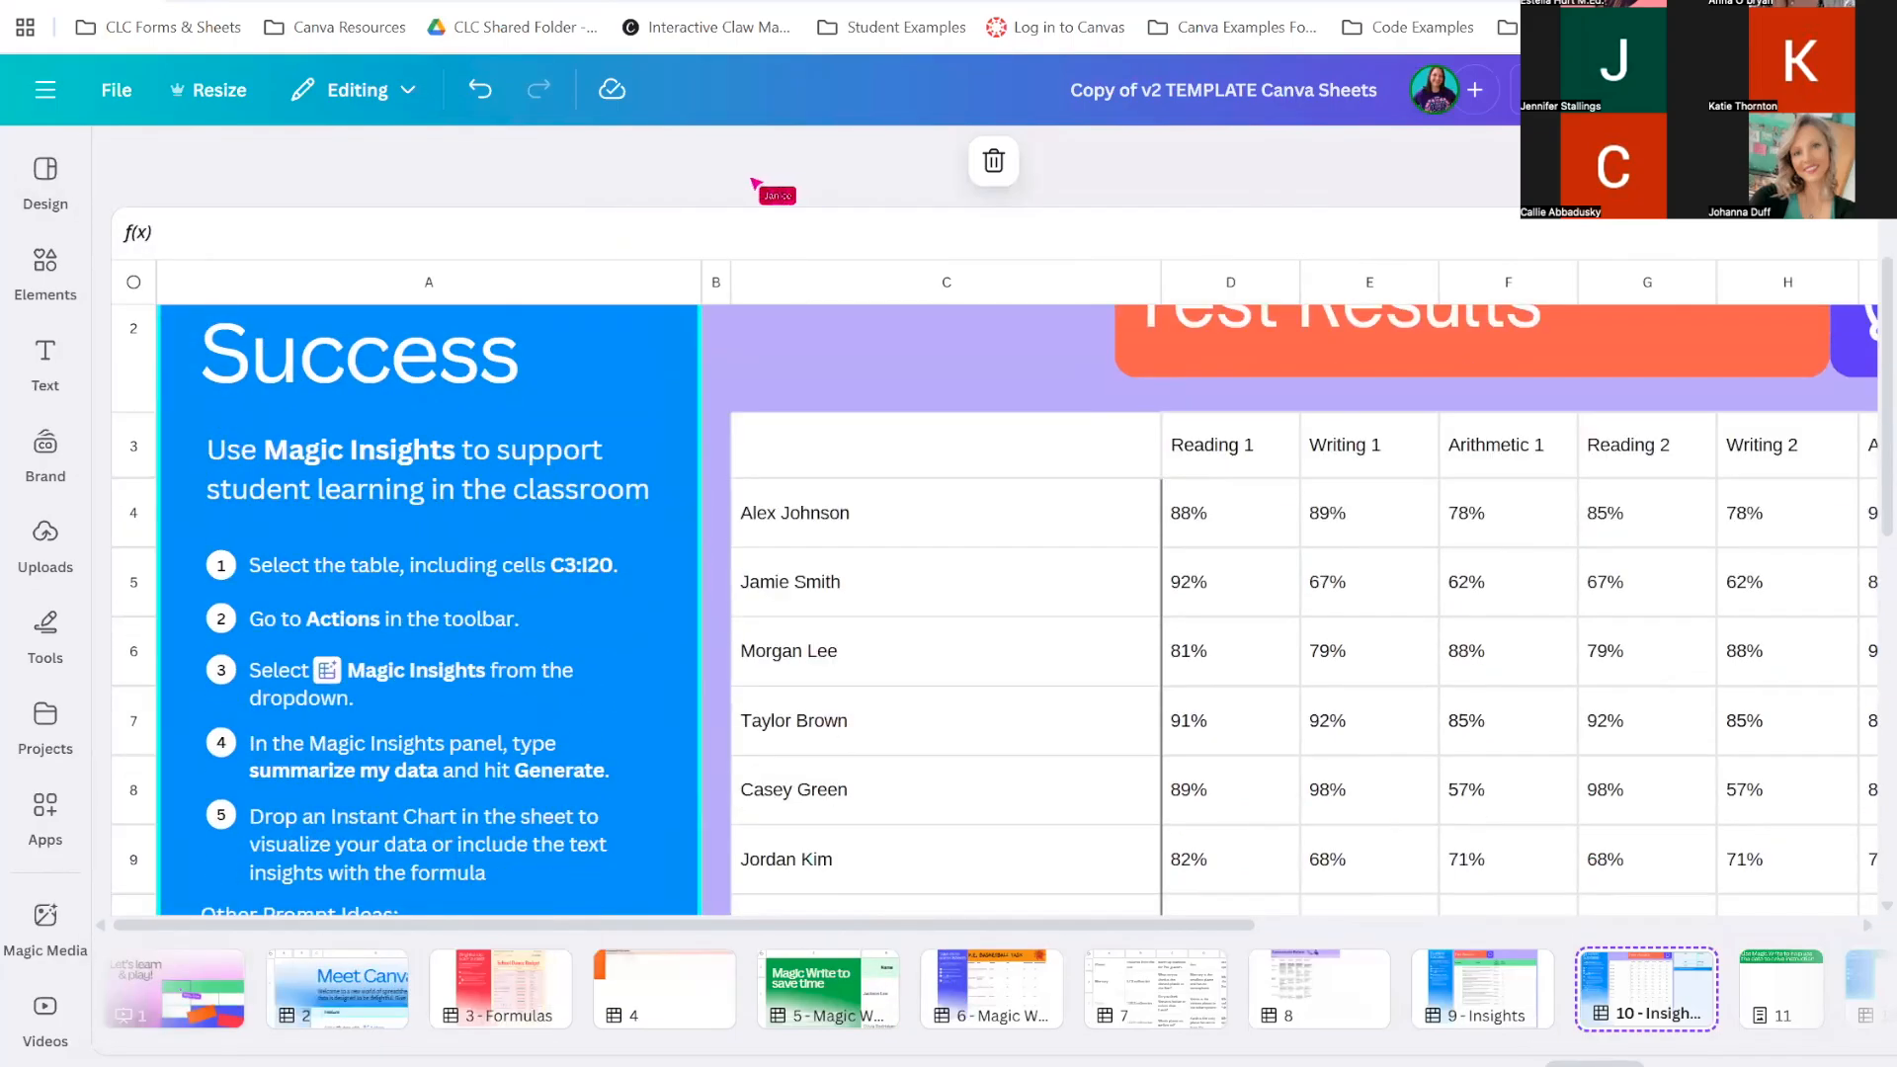
# Select the whole page 10 sheet, generate Magic Insights with the prompt "summarize this data" and read the other prompt ideas
pyautogui.click(134, 282)
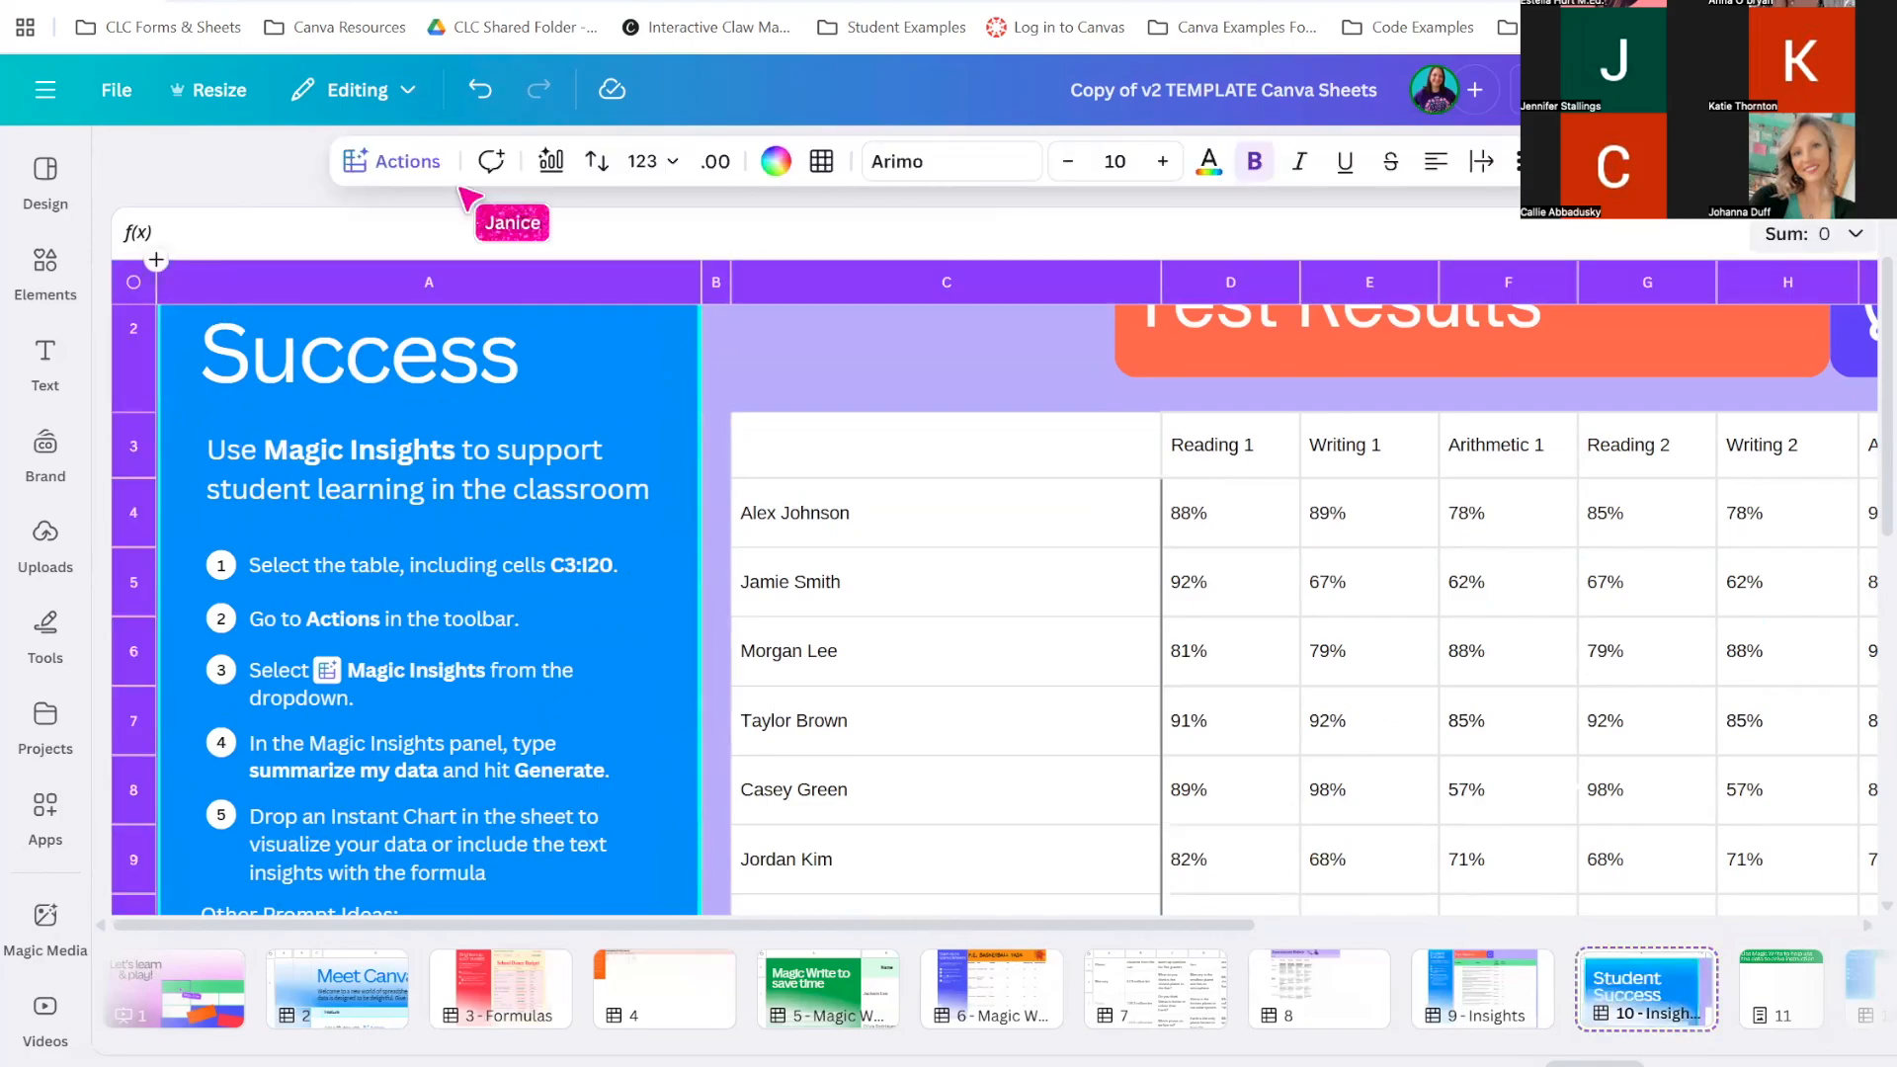
pyautogui.click(395, 161)
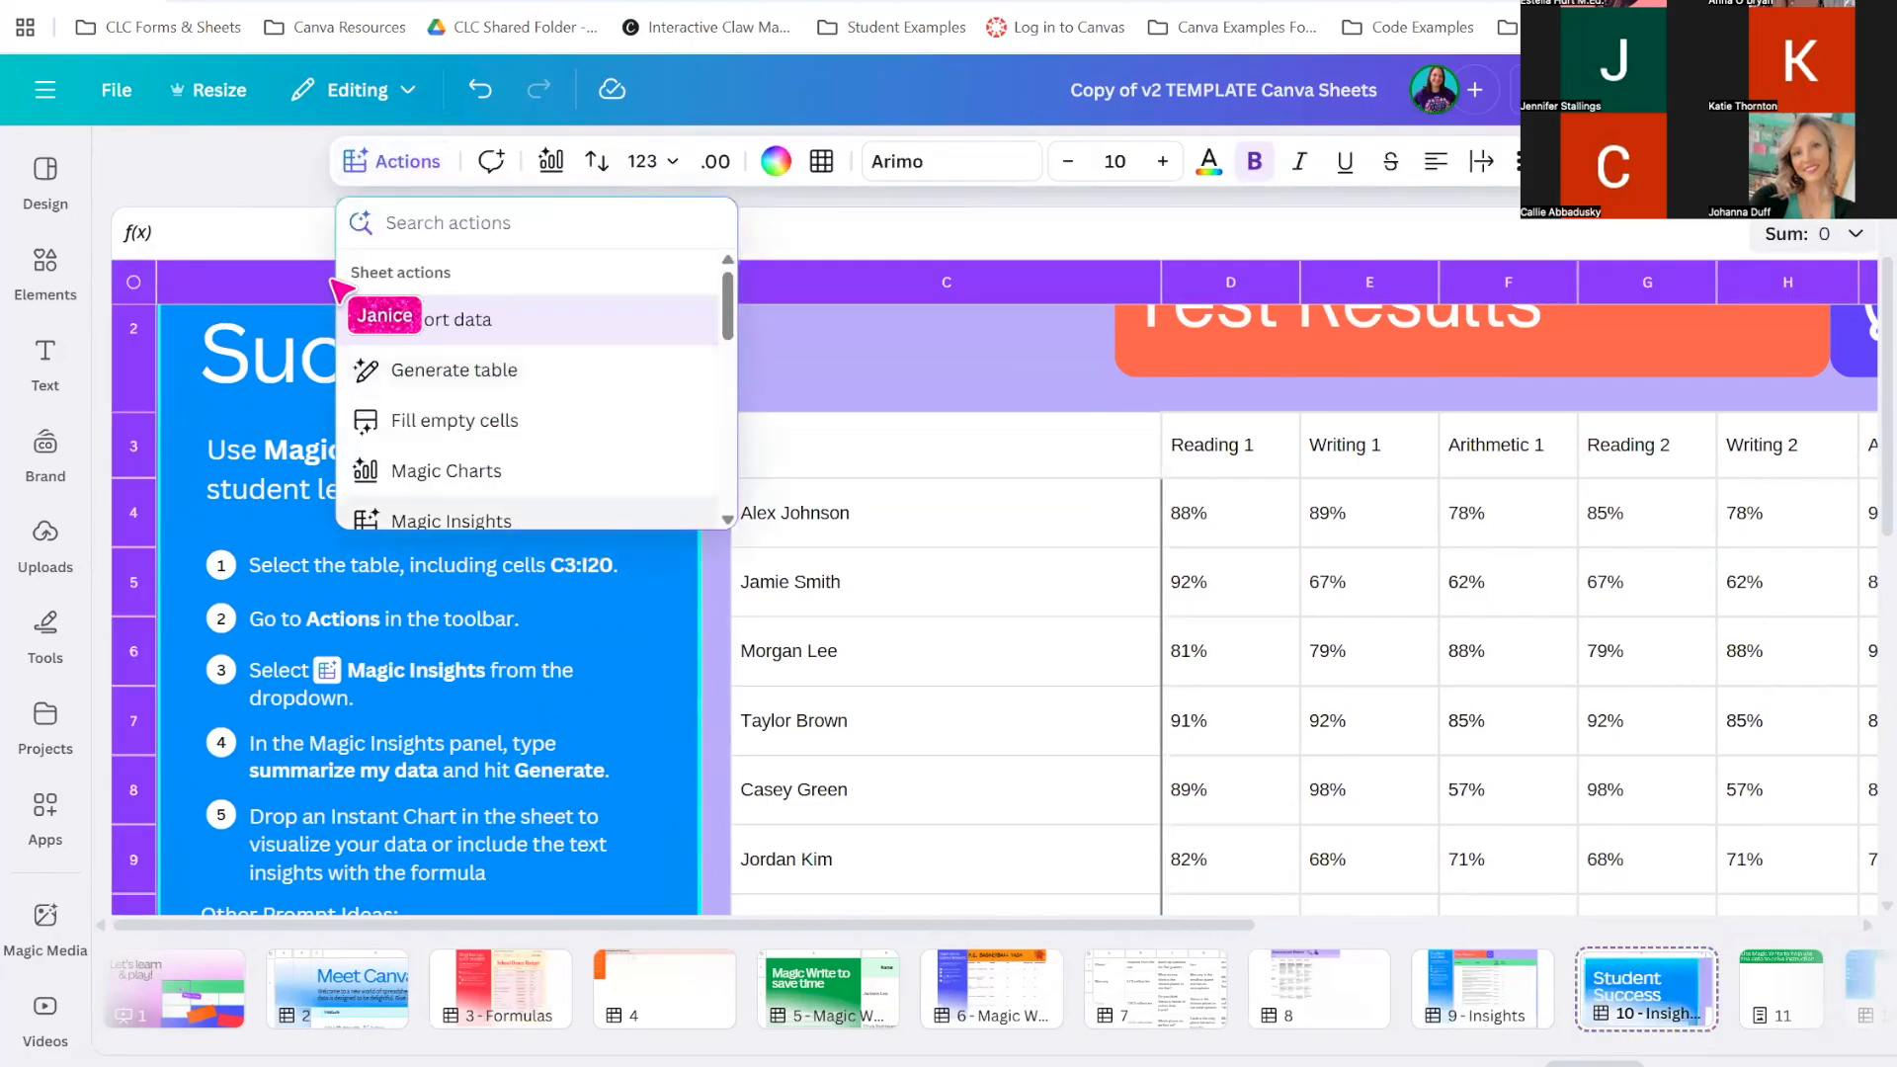
pyautogui.click(452, 518)
pyautogui.hotkey('ctrl', 'a')
pyautogui.write('summarize this ')
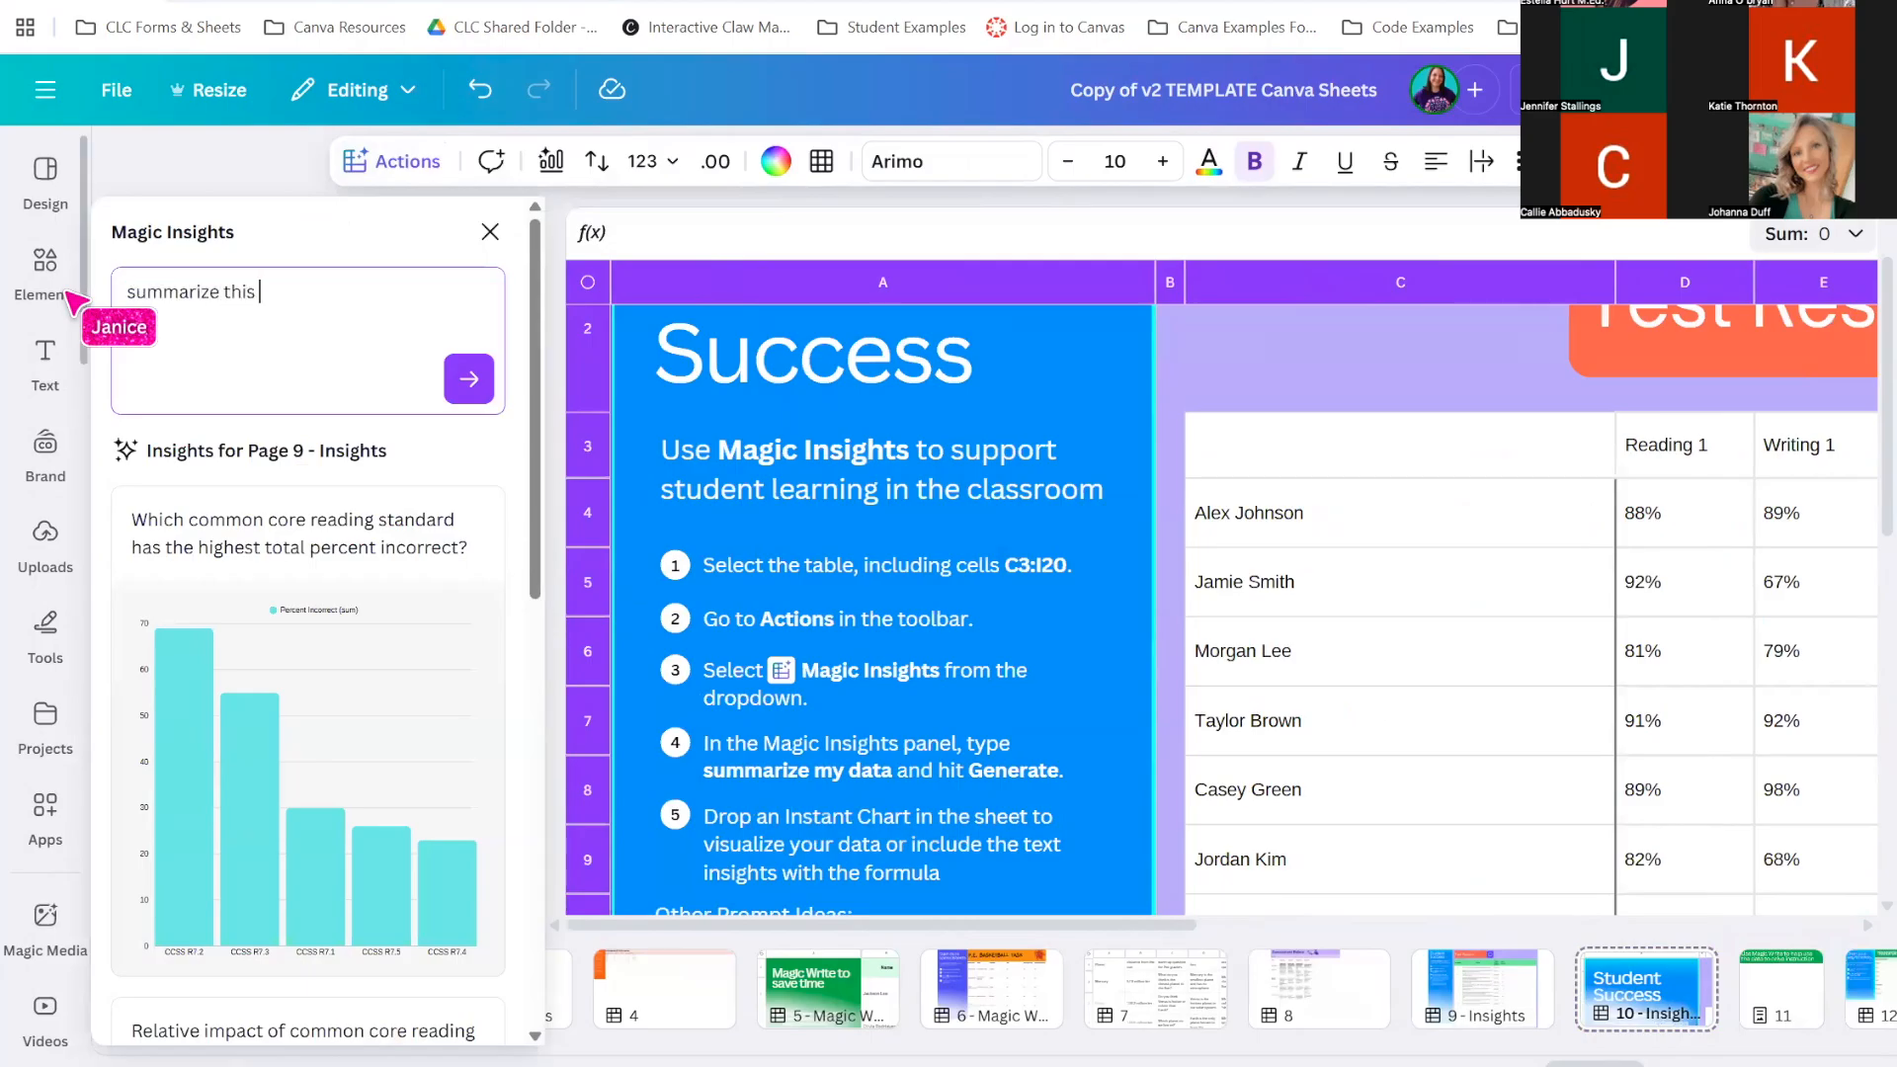
pyautogui.write('data')
pyautogui.click(466, 378)
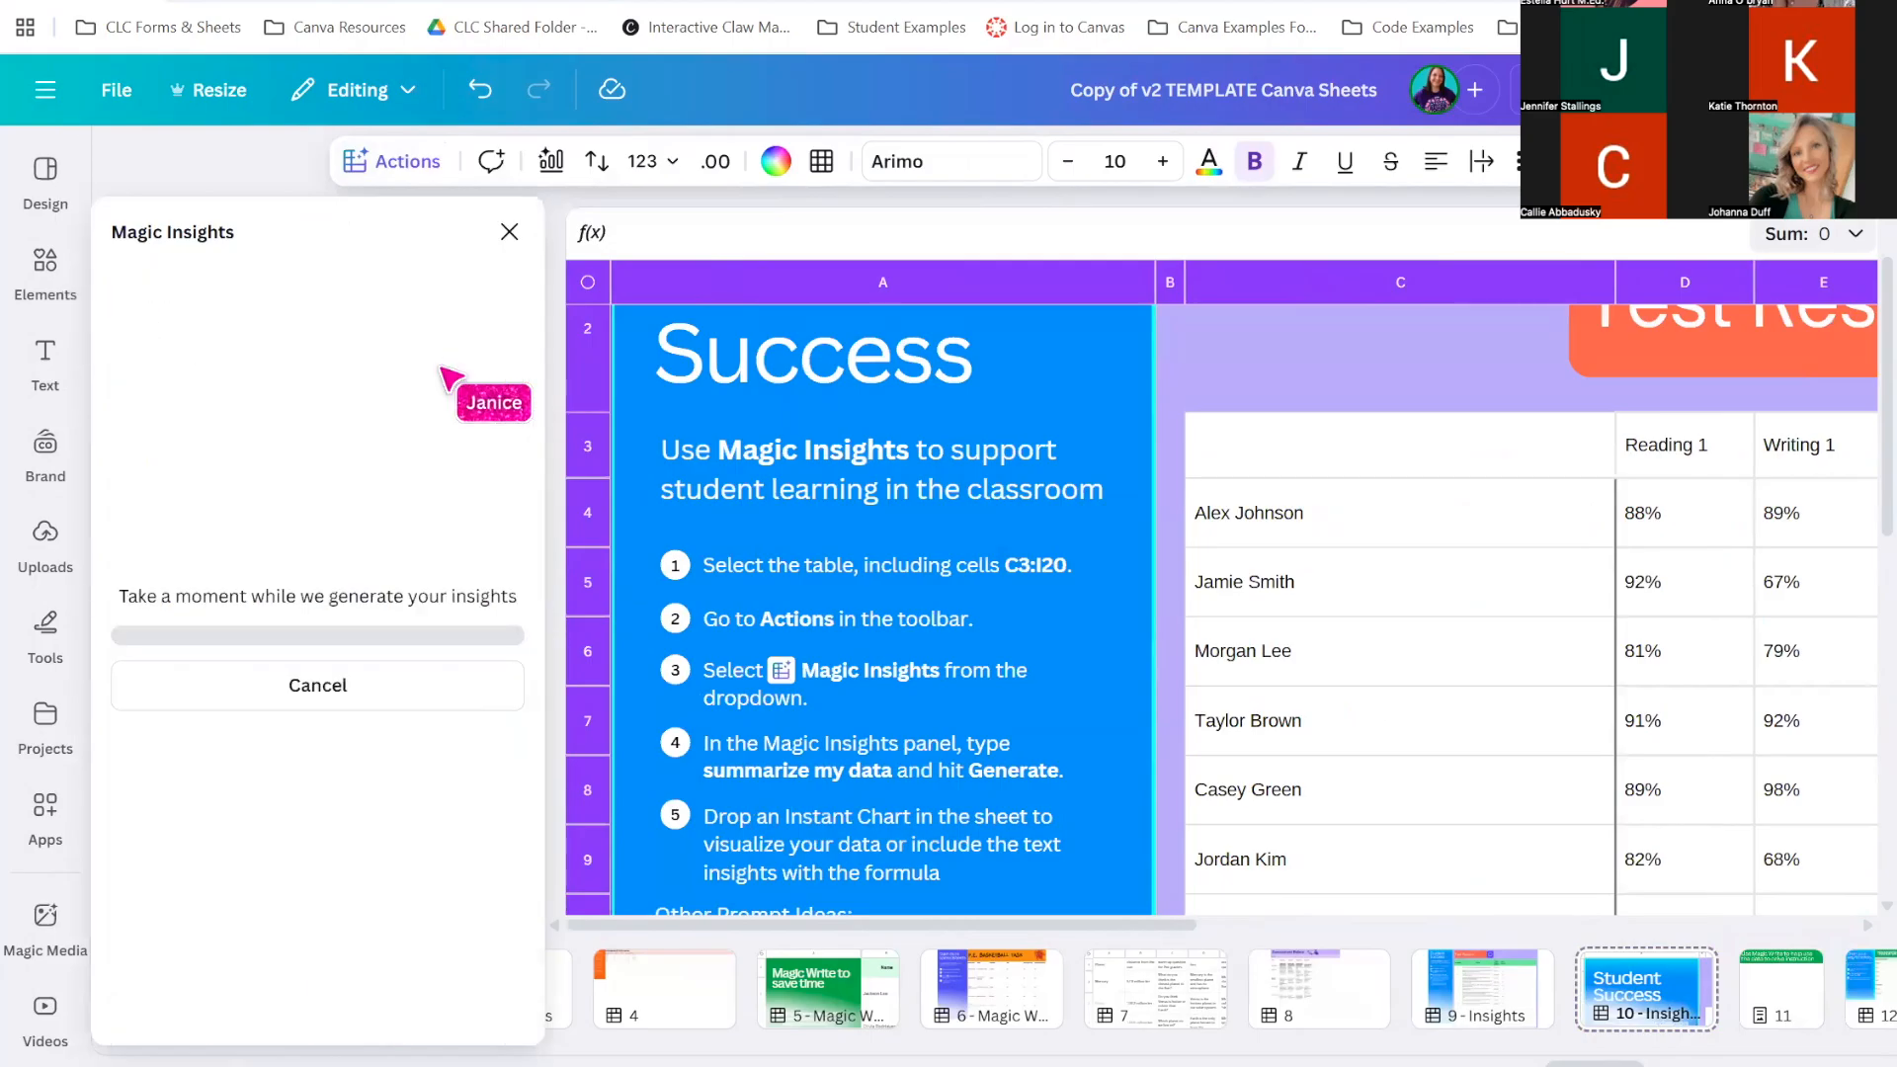
pyautogui.scroll(-4, 940, 458)
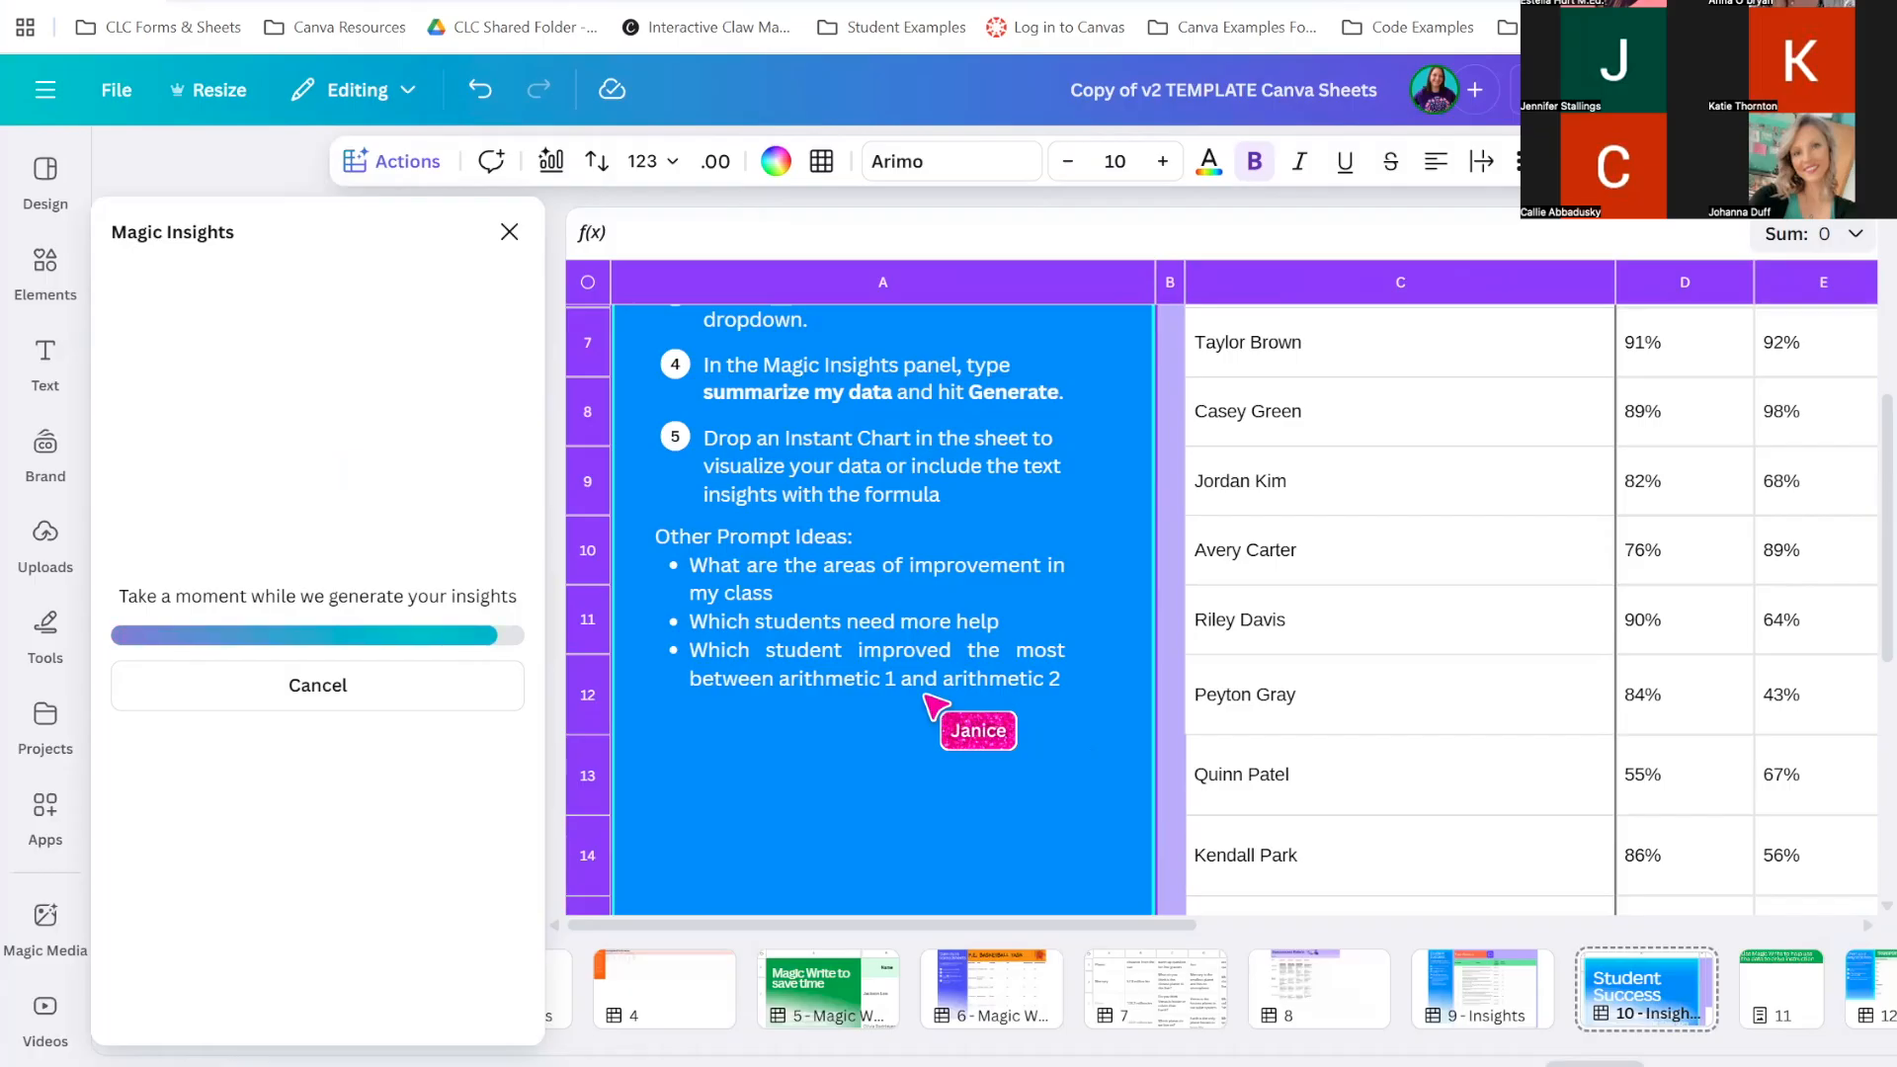
pyautogui.scroll(-3, 1434, 429)
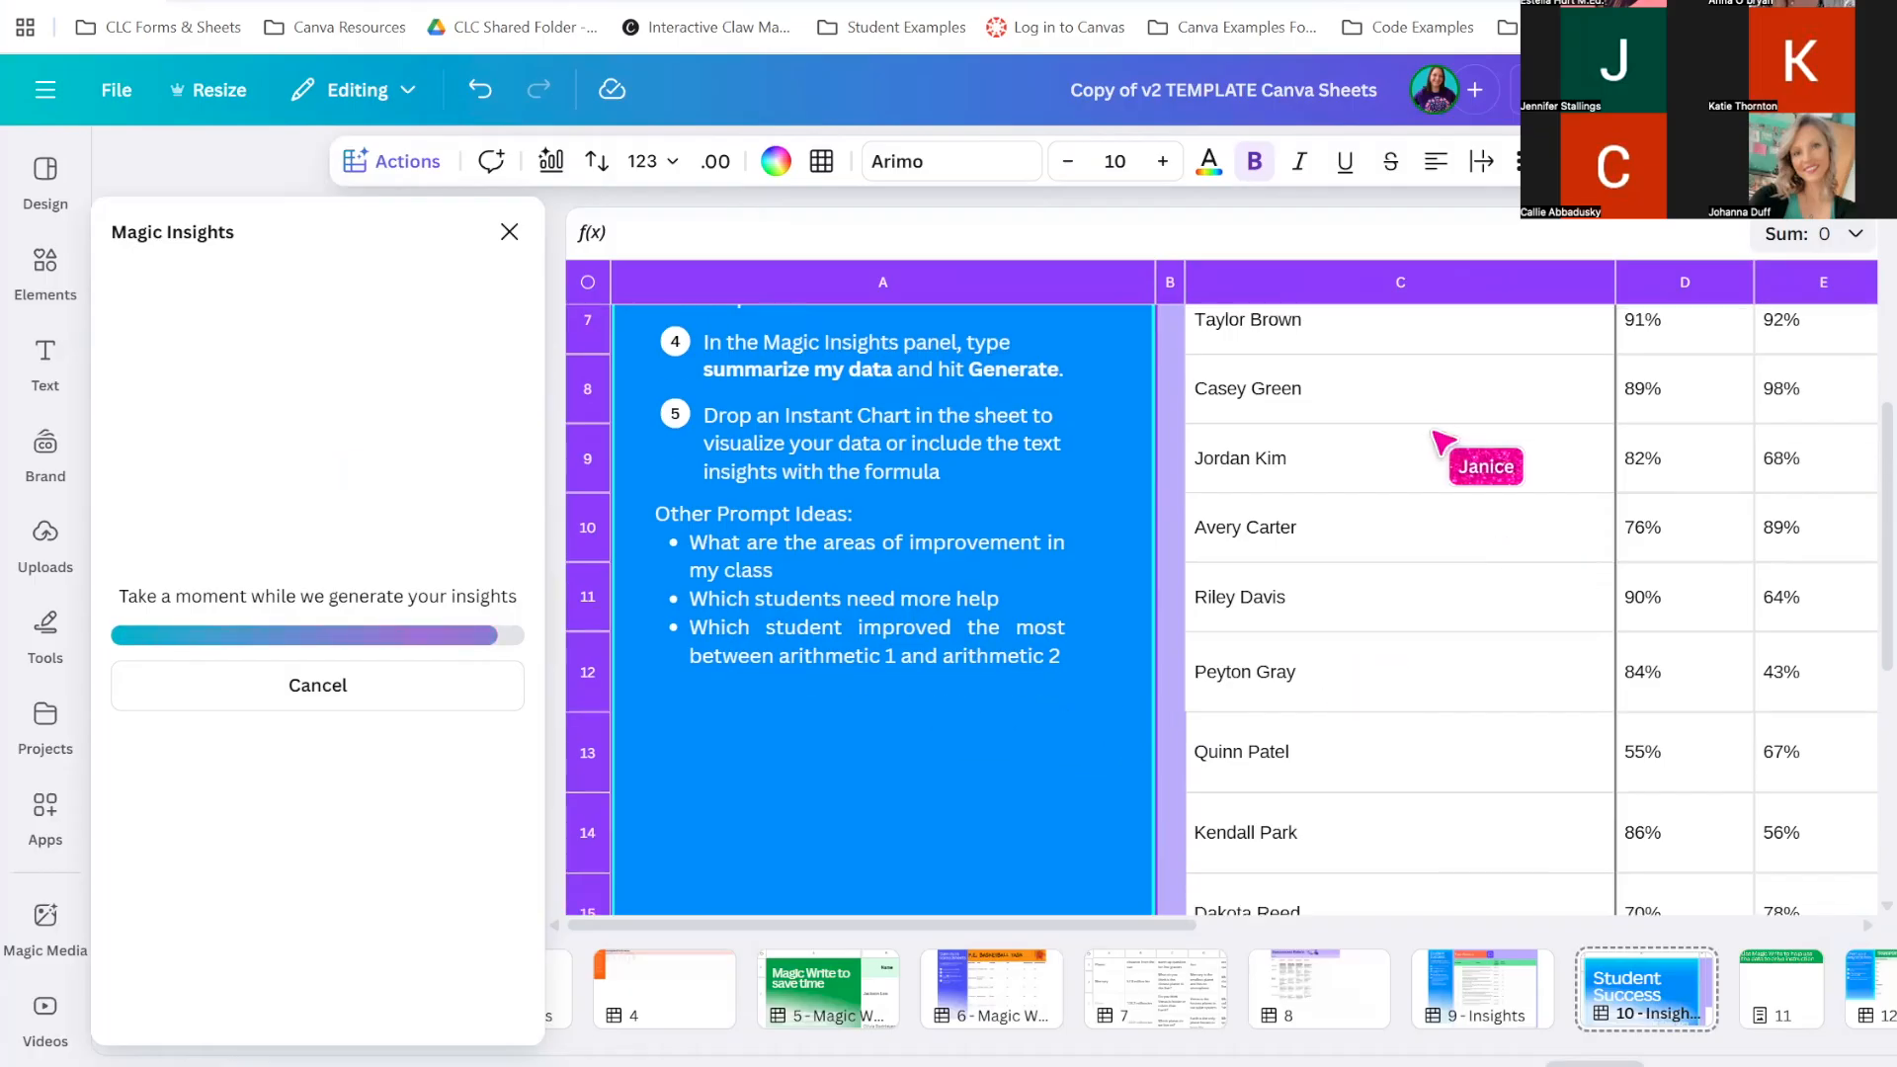
pyautogui.scroll(2, 1490, 775)
pyautogui.scroll(5, 1487, 771)
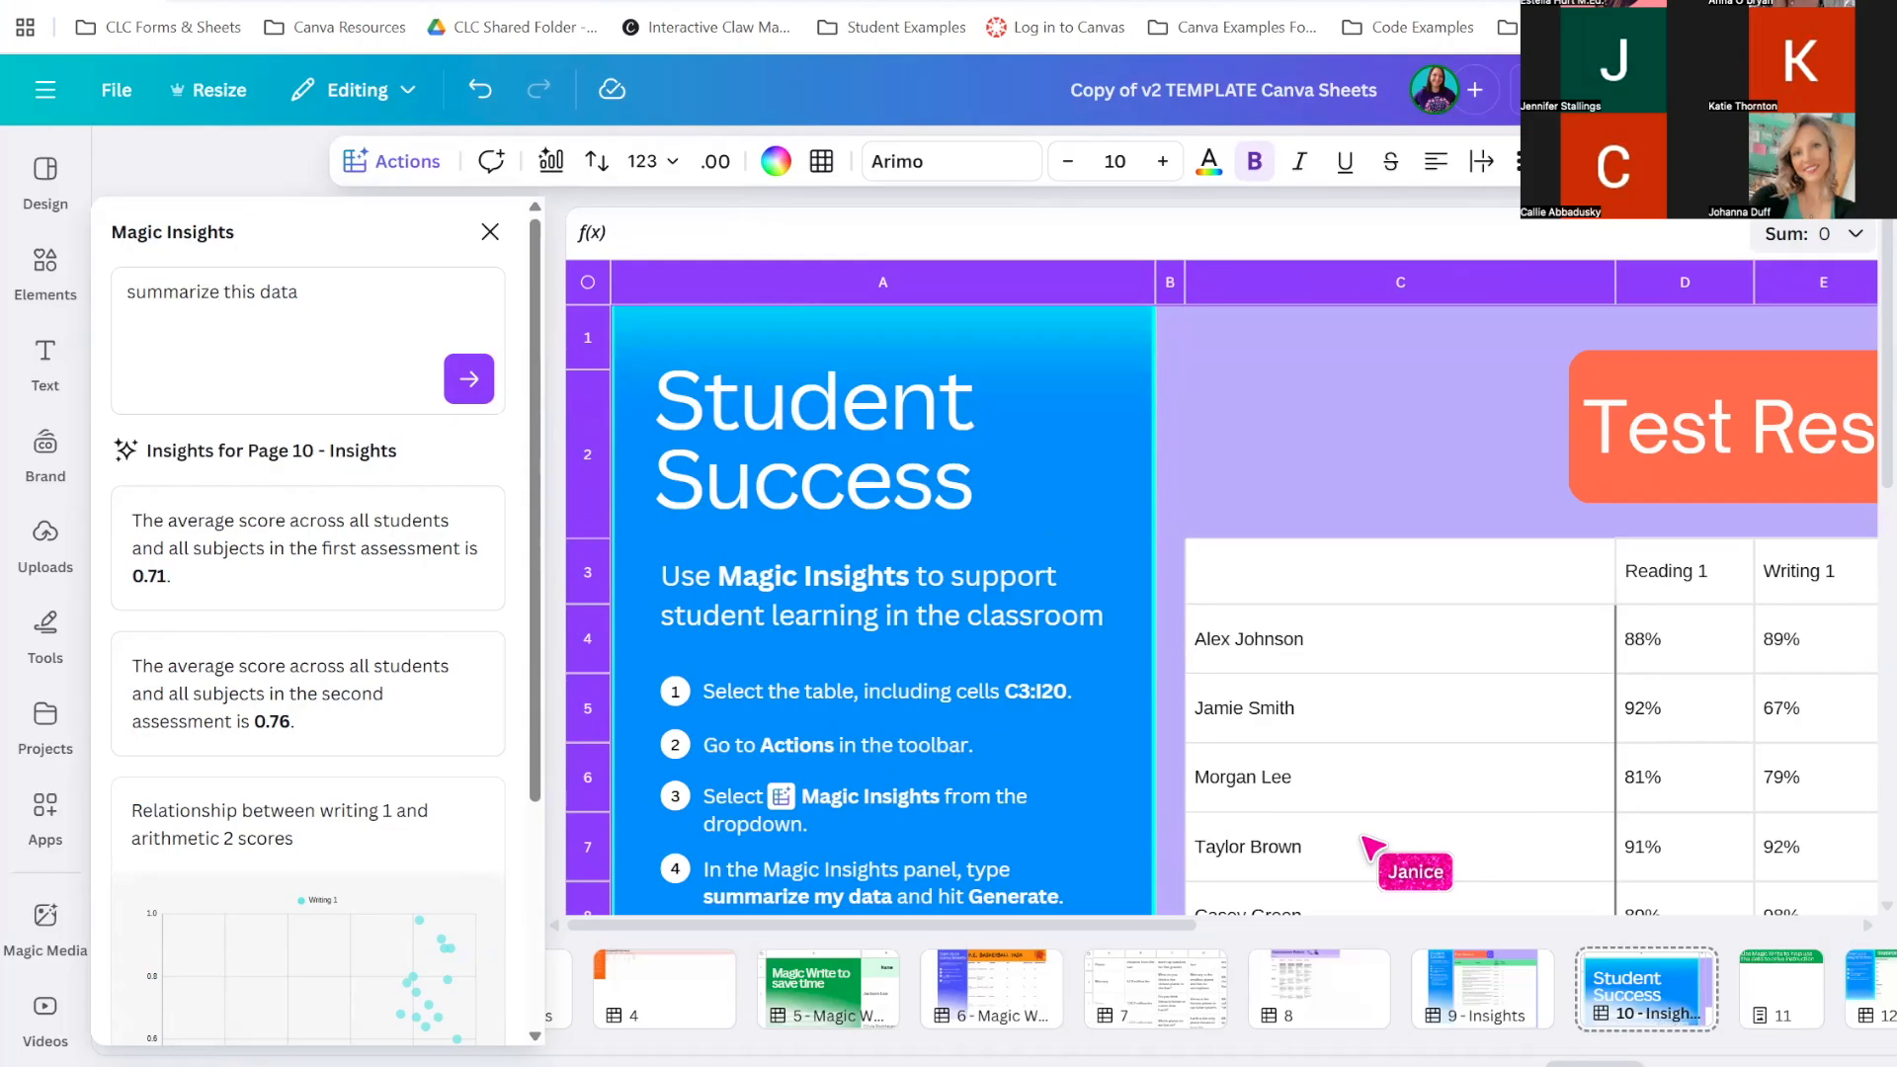
# Review the generated insights for page 10, including the writing and arithmetic chart, and reread the sheet's other prompt ideas
pyautogui.click(306, 558)
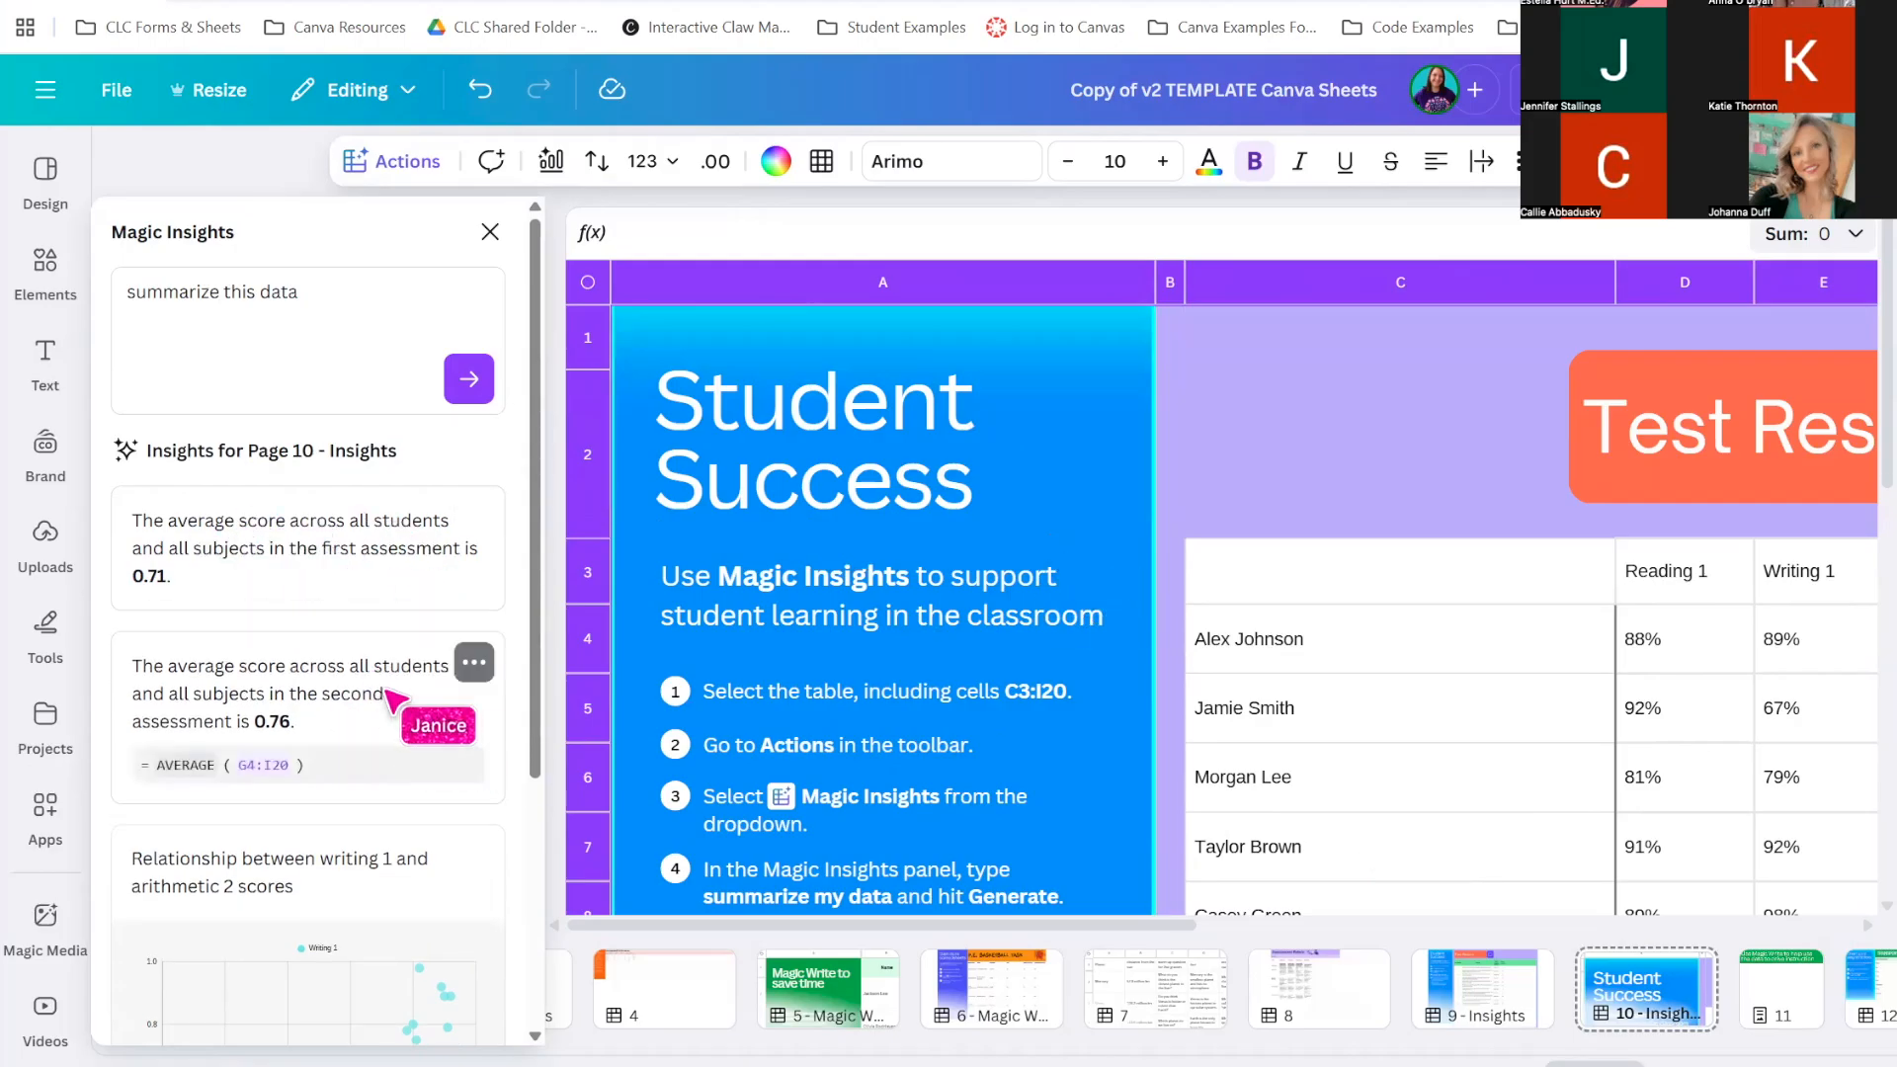
pyautogui.scroll(-3, 415, 555)
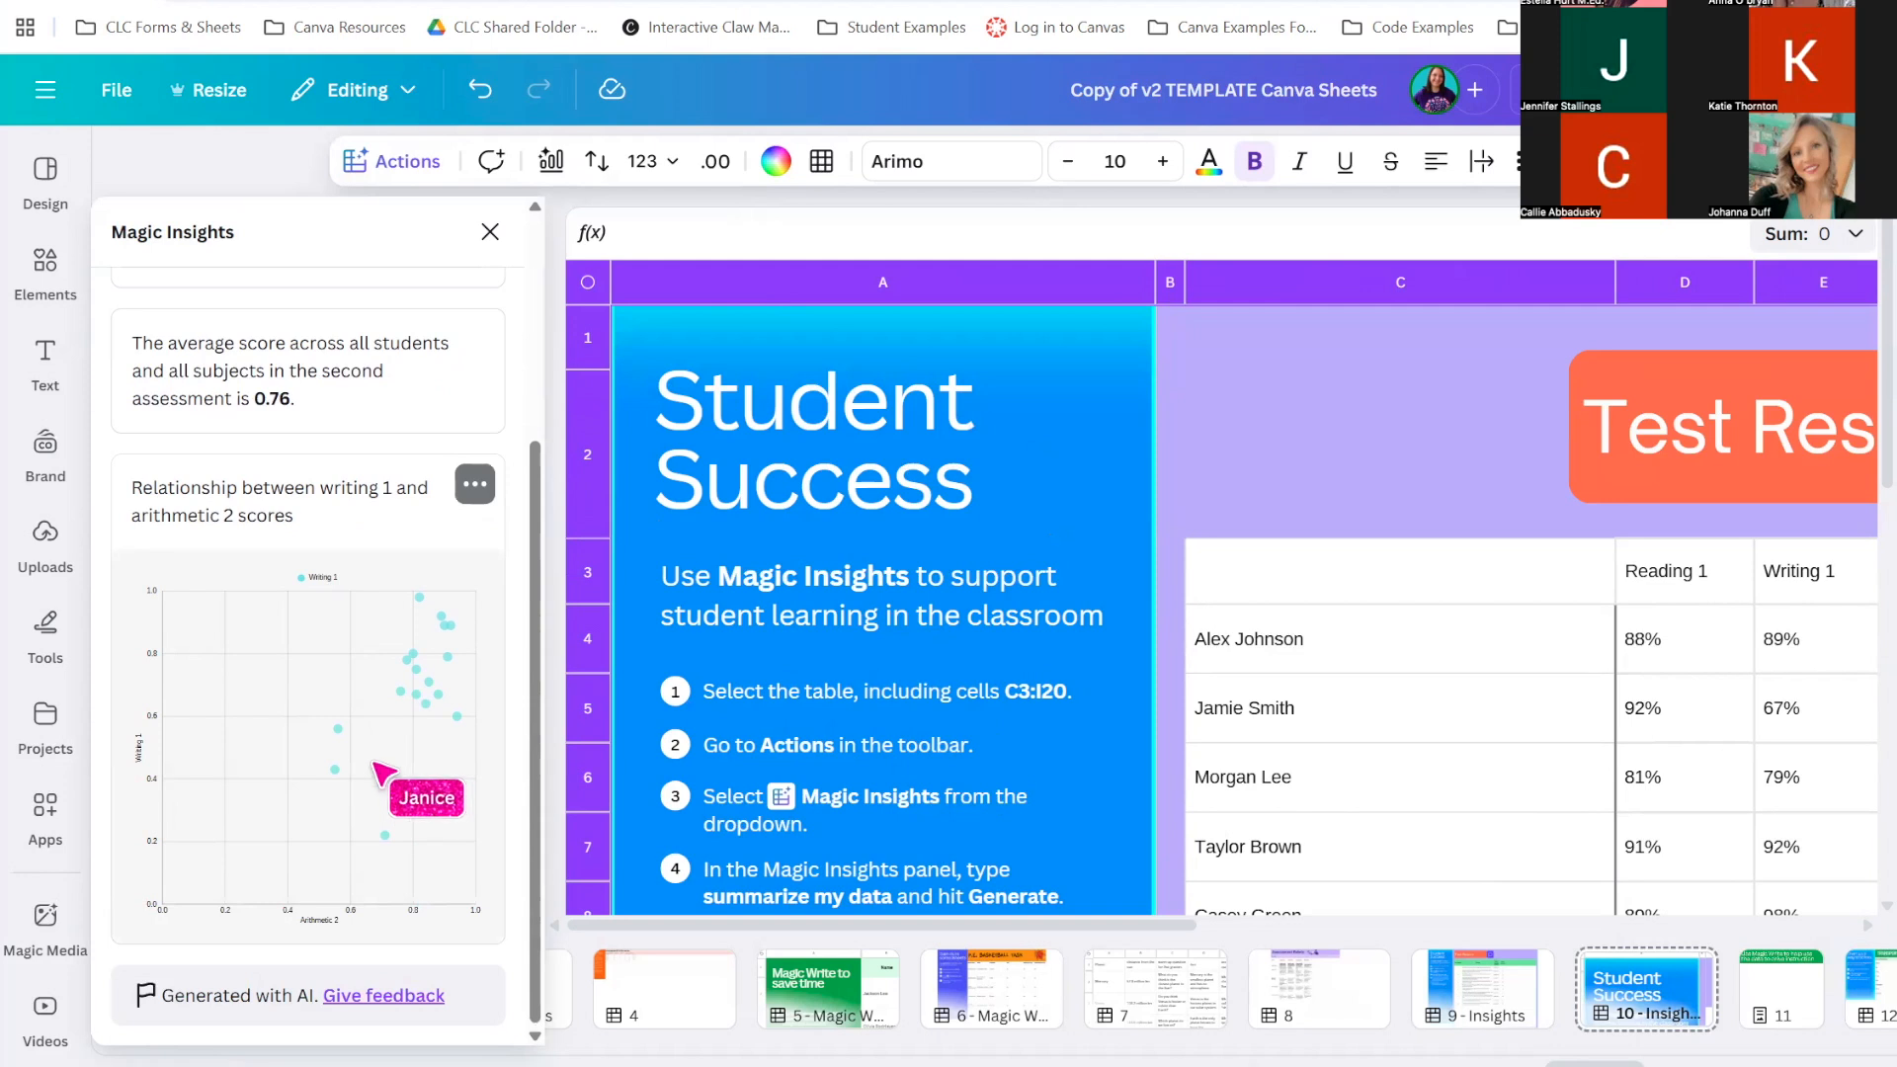
pyautogui.scroll(5, 395, 781)
pyautogui.scroll(-5, 870, 623)
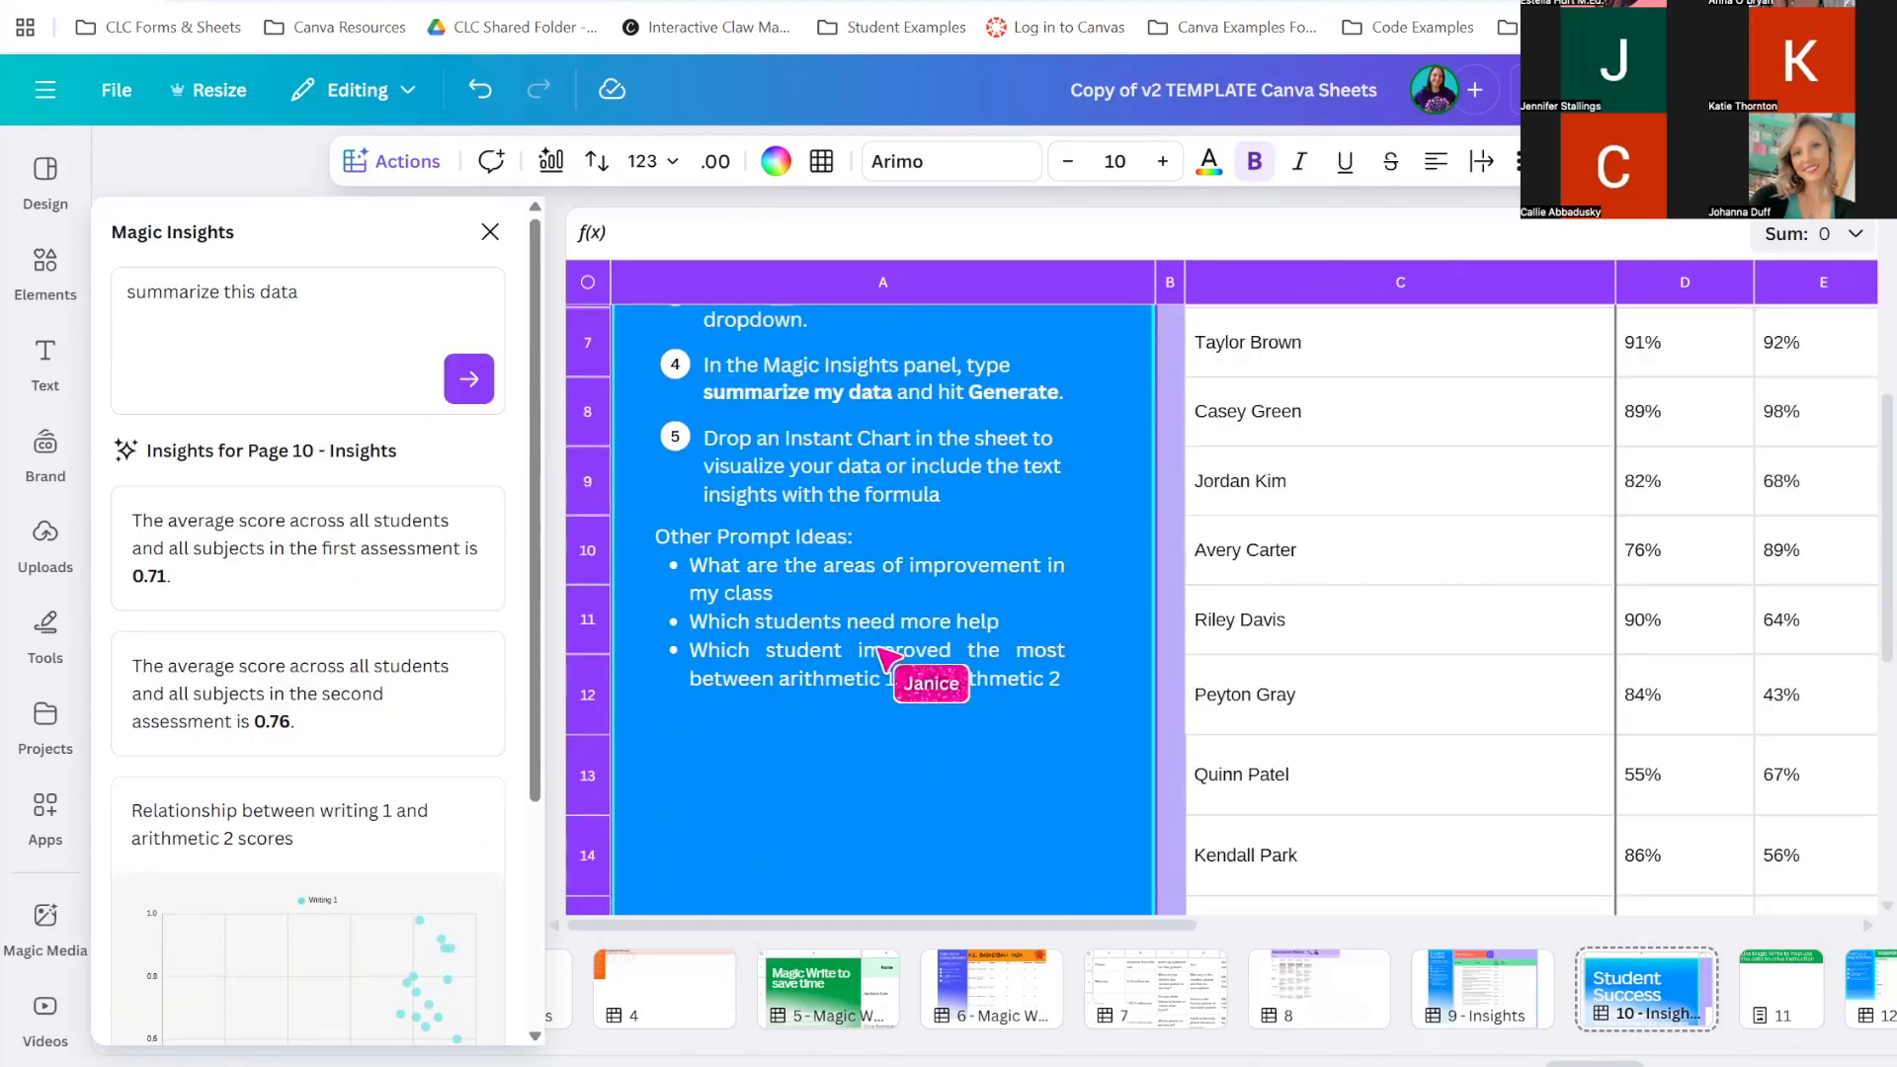
pyautogui.scroll(5, 1245, 609)
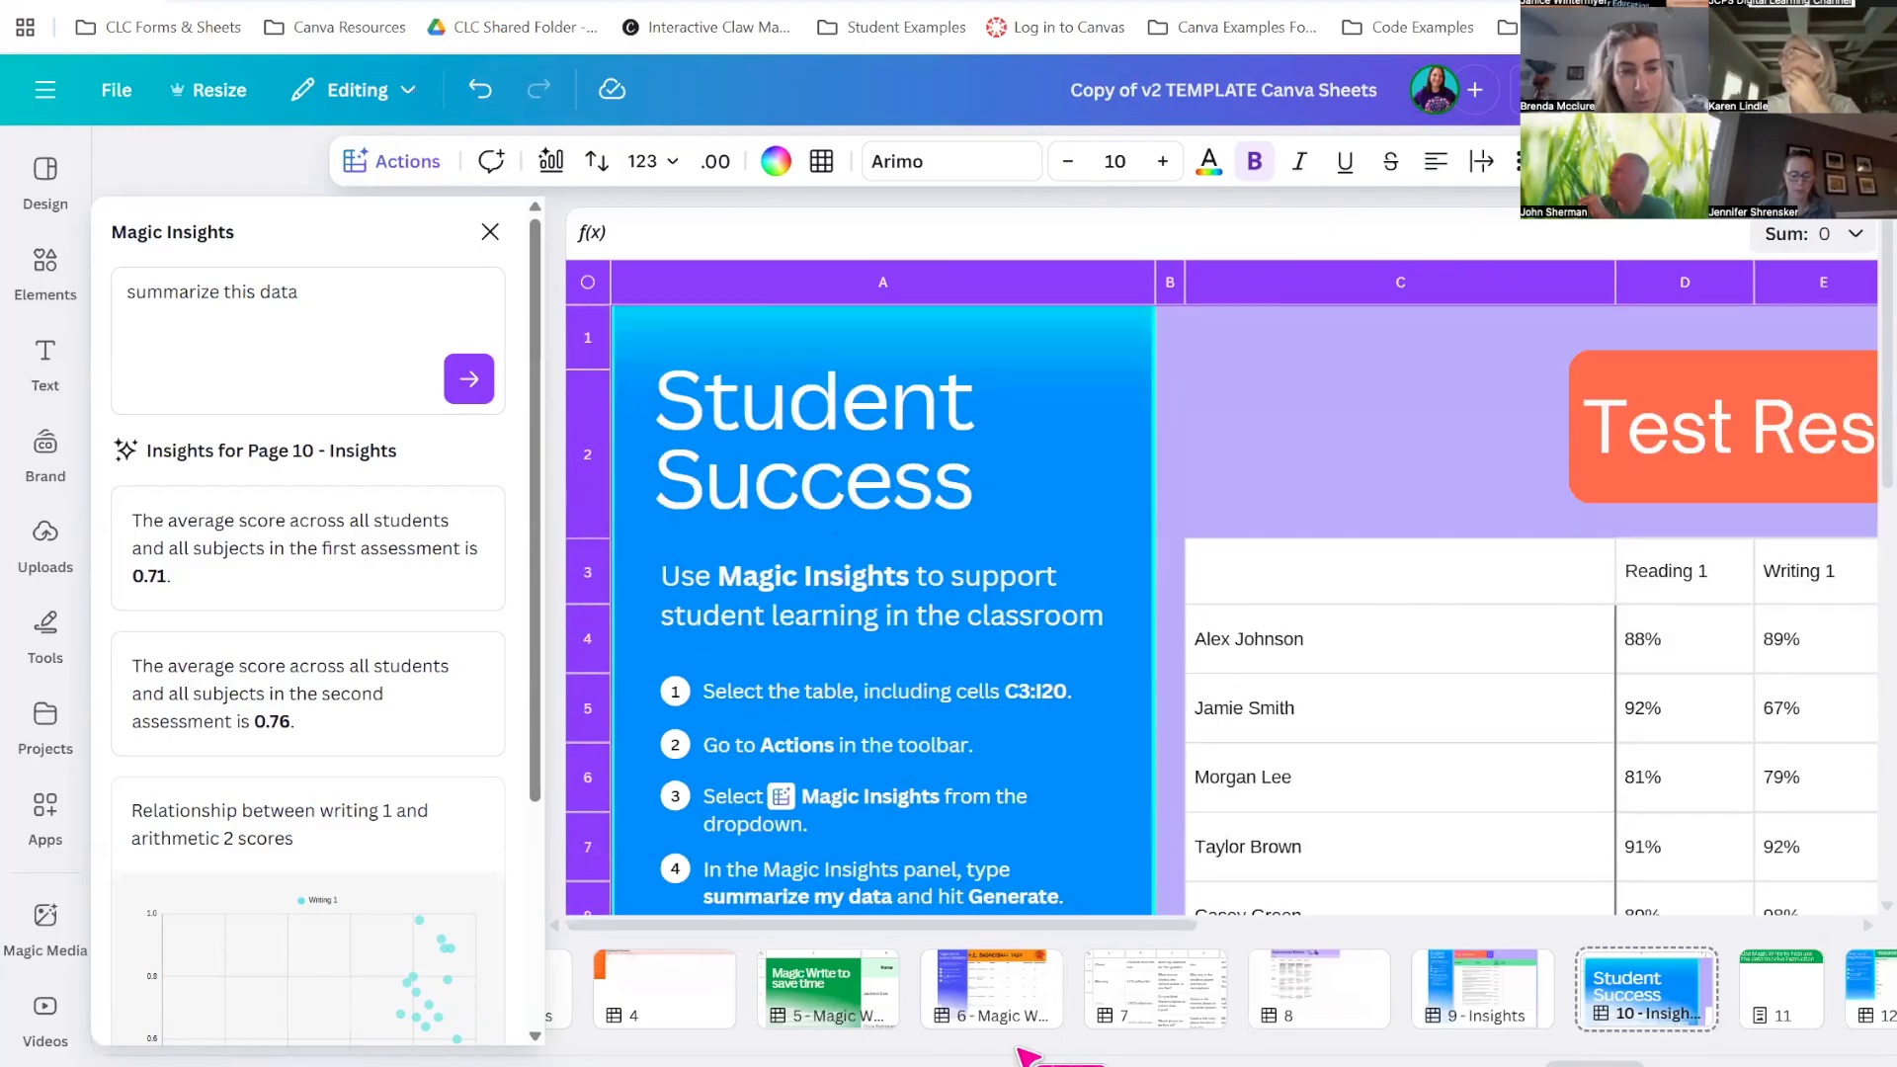
# Open page 11, close Magic Insights, and check the CCSS standards on page 9 before returning to page 11
pyautogui.moveTo(1136, 1050); pyautogui.dragTo(1385, 998)
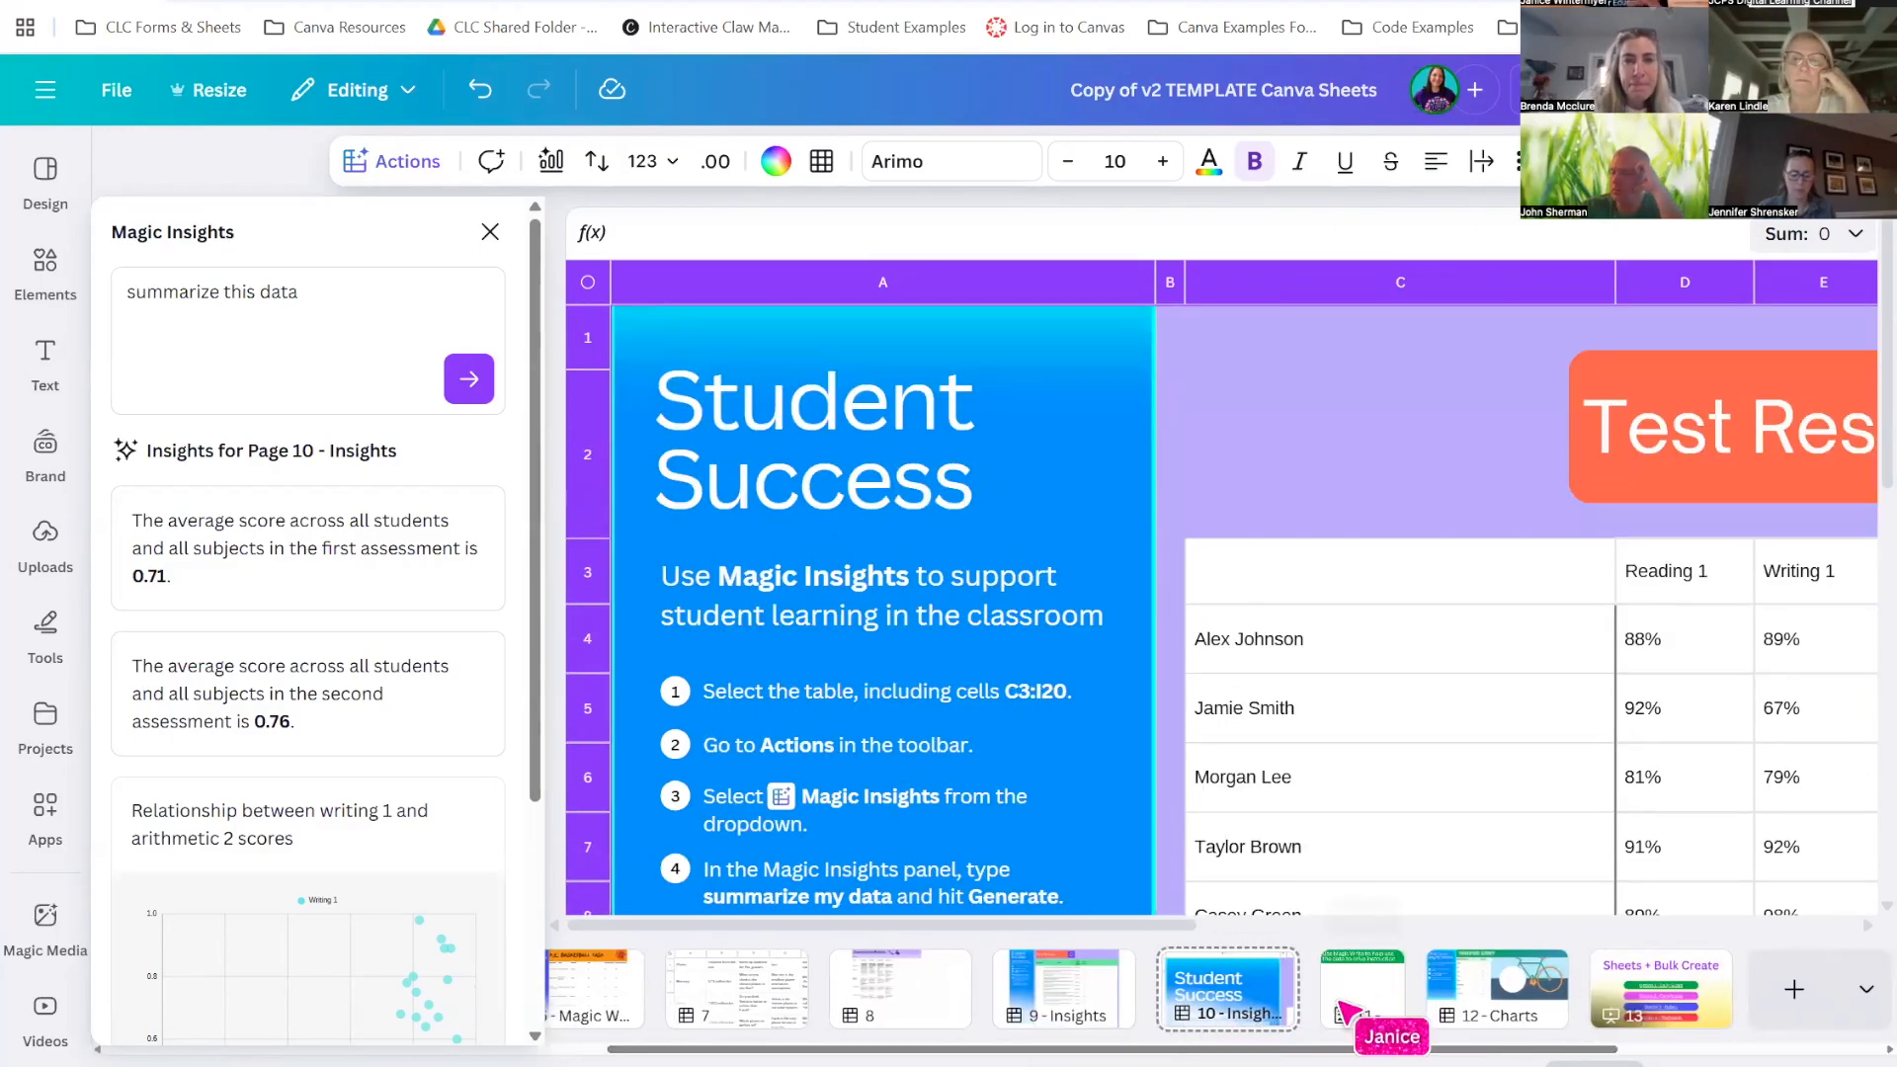
pyautogui.click(1388, 1010)
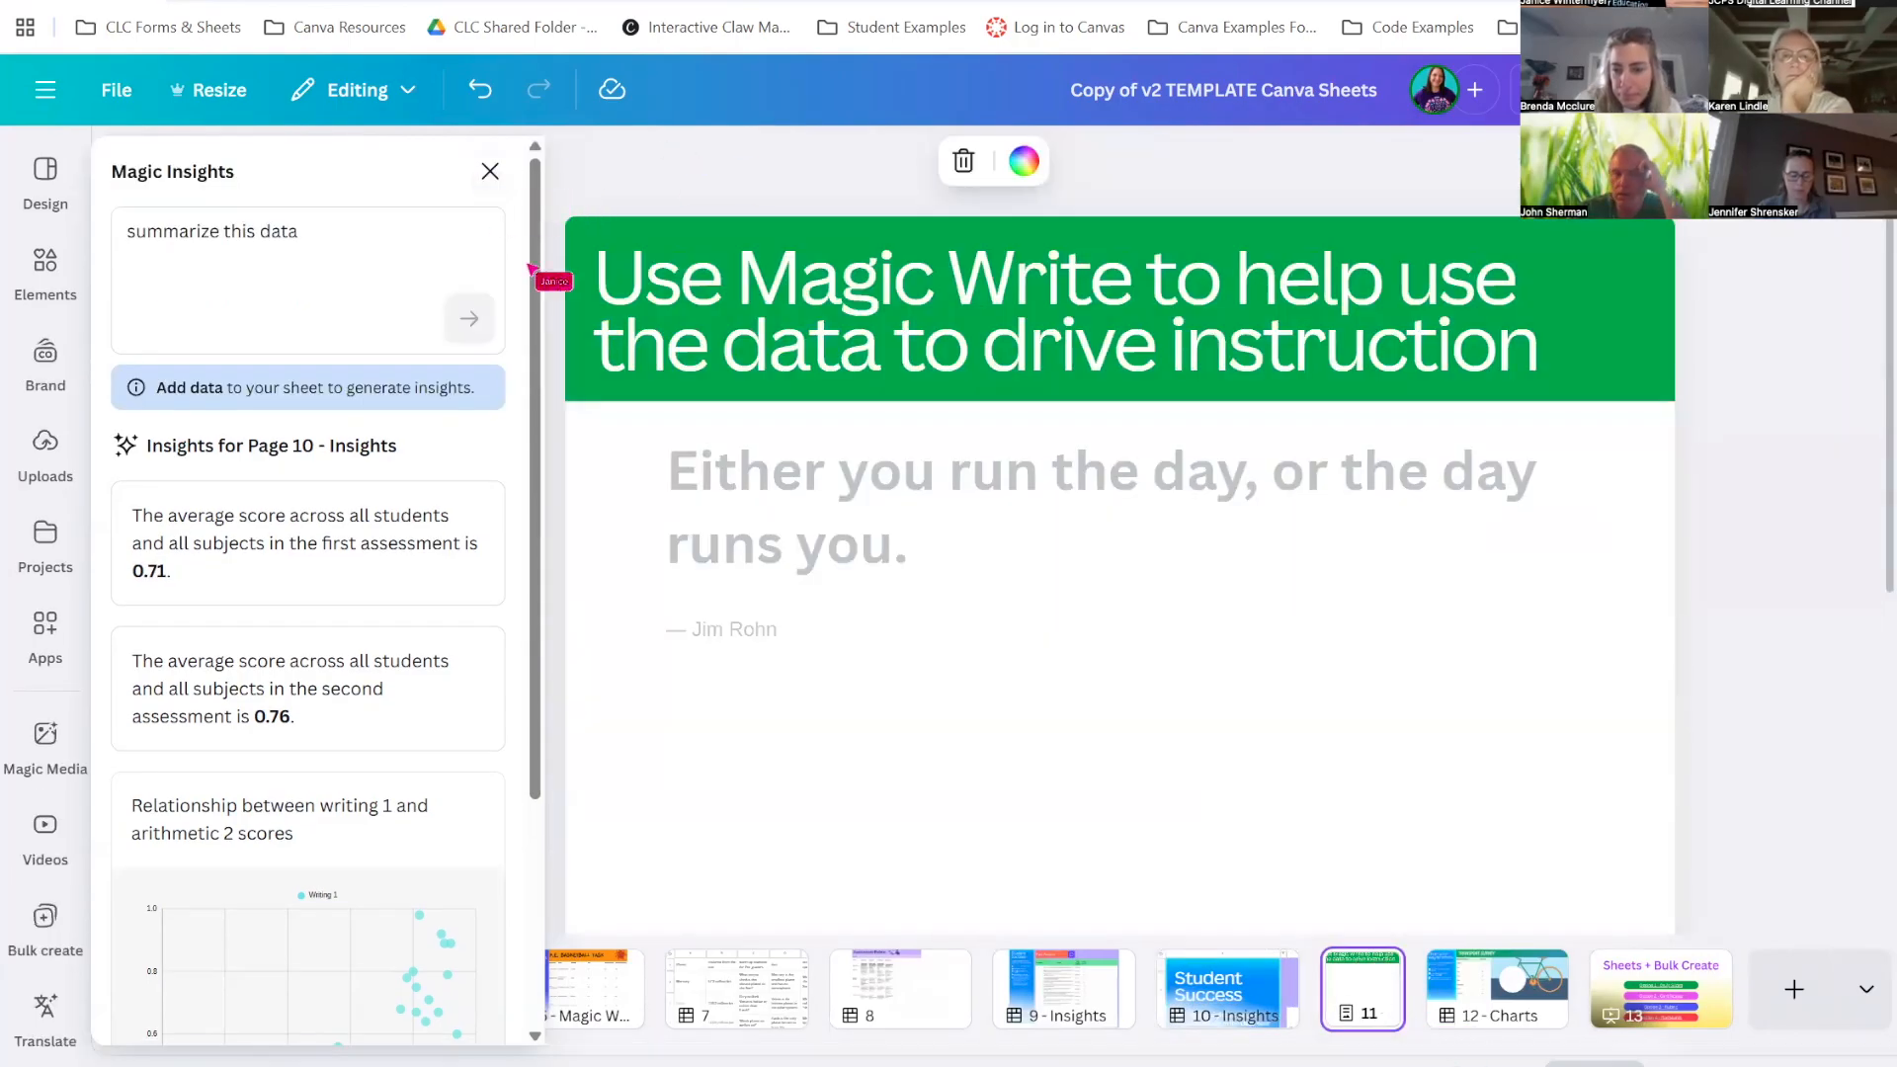
pyautogui.click(491, 171)
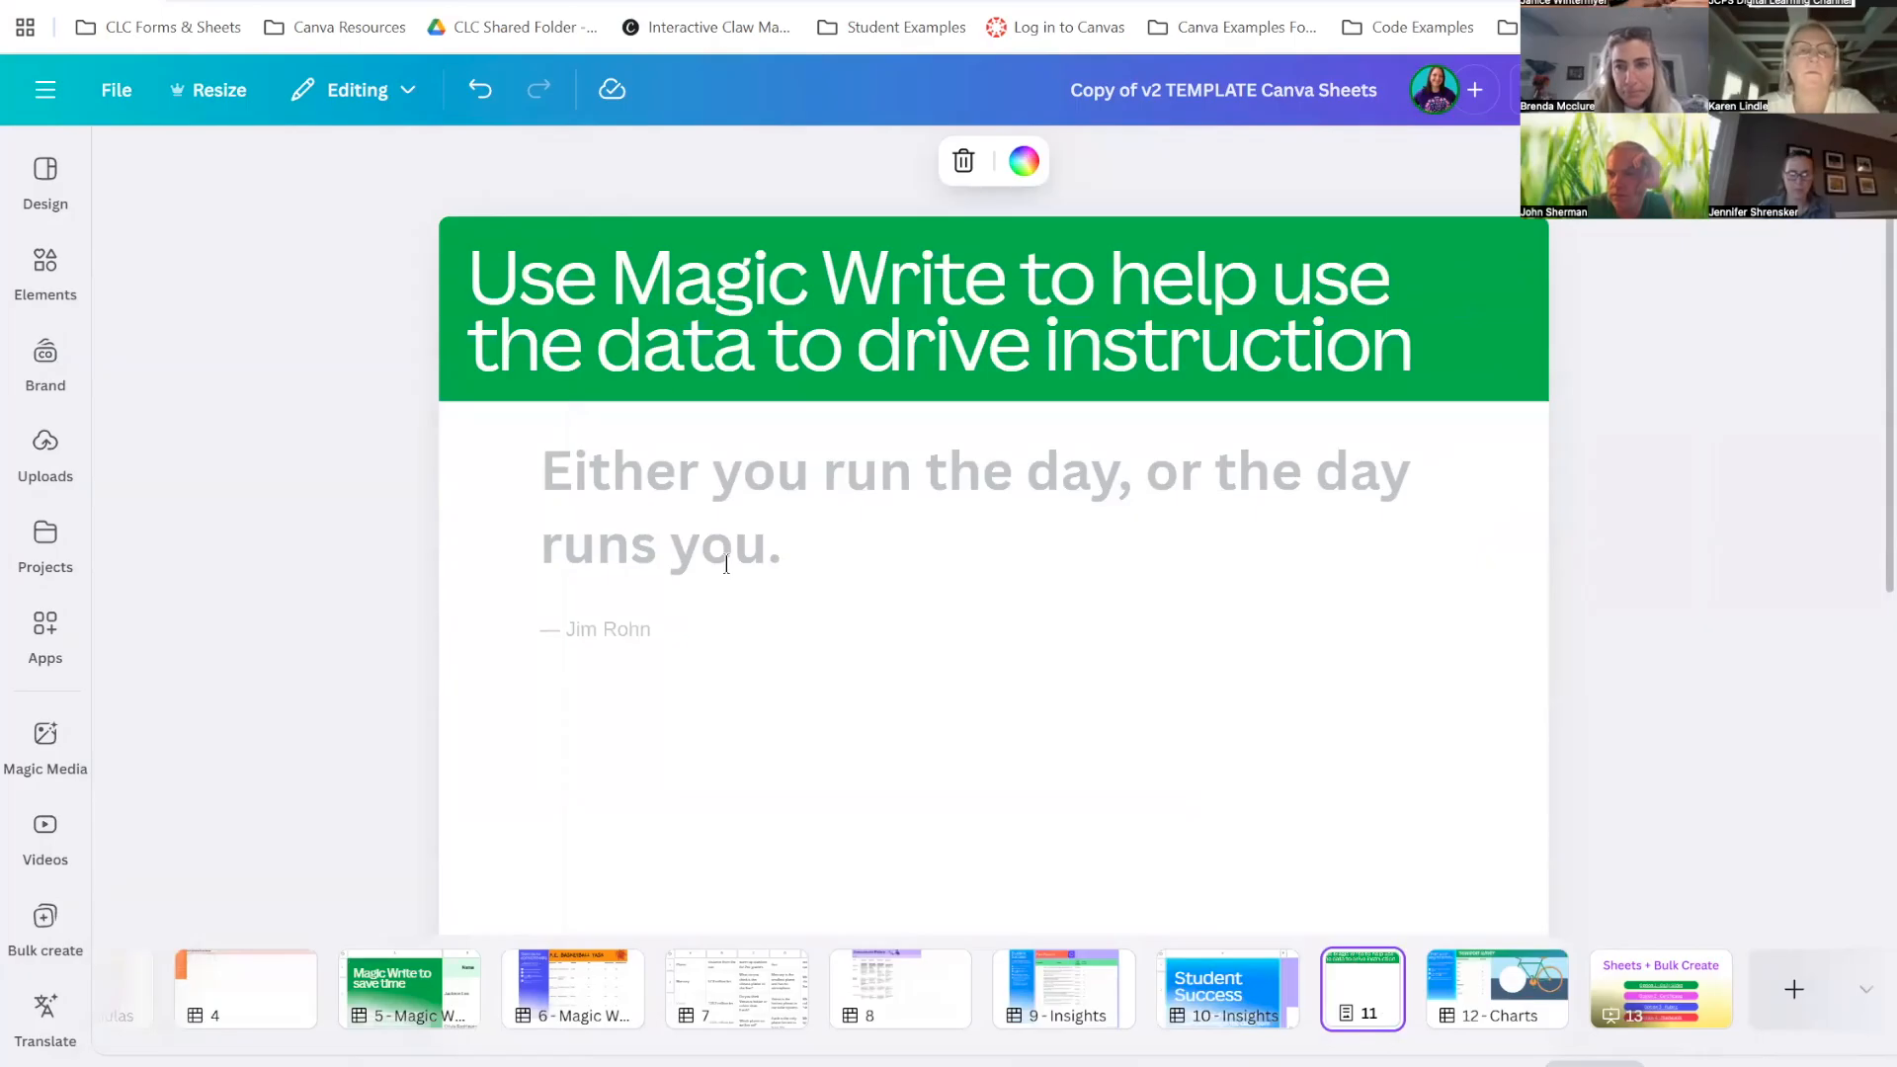
pyautogui.click(1097, 1000)
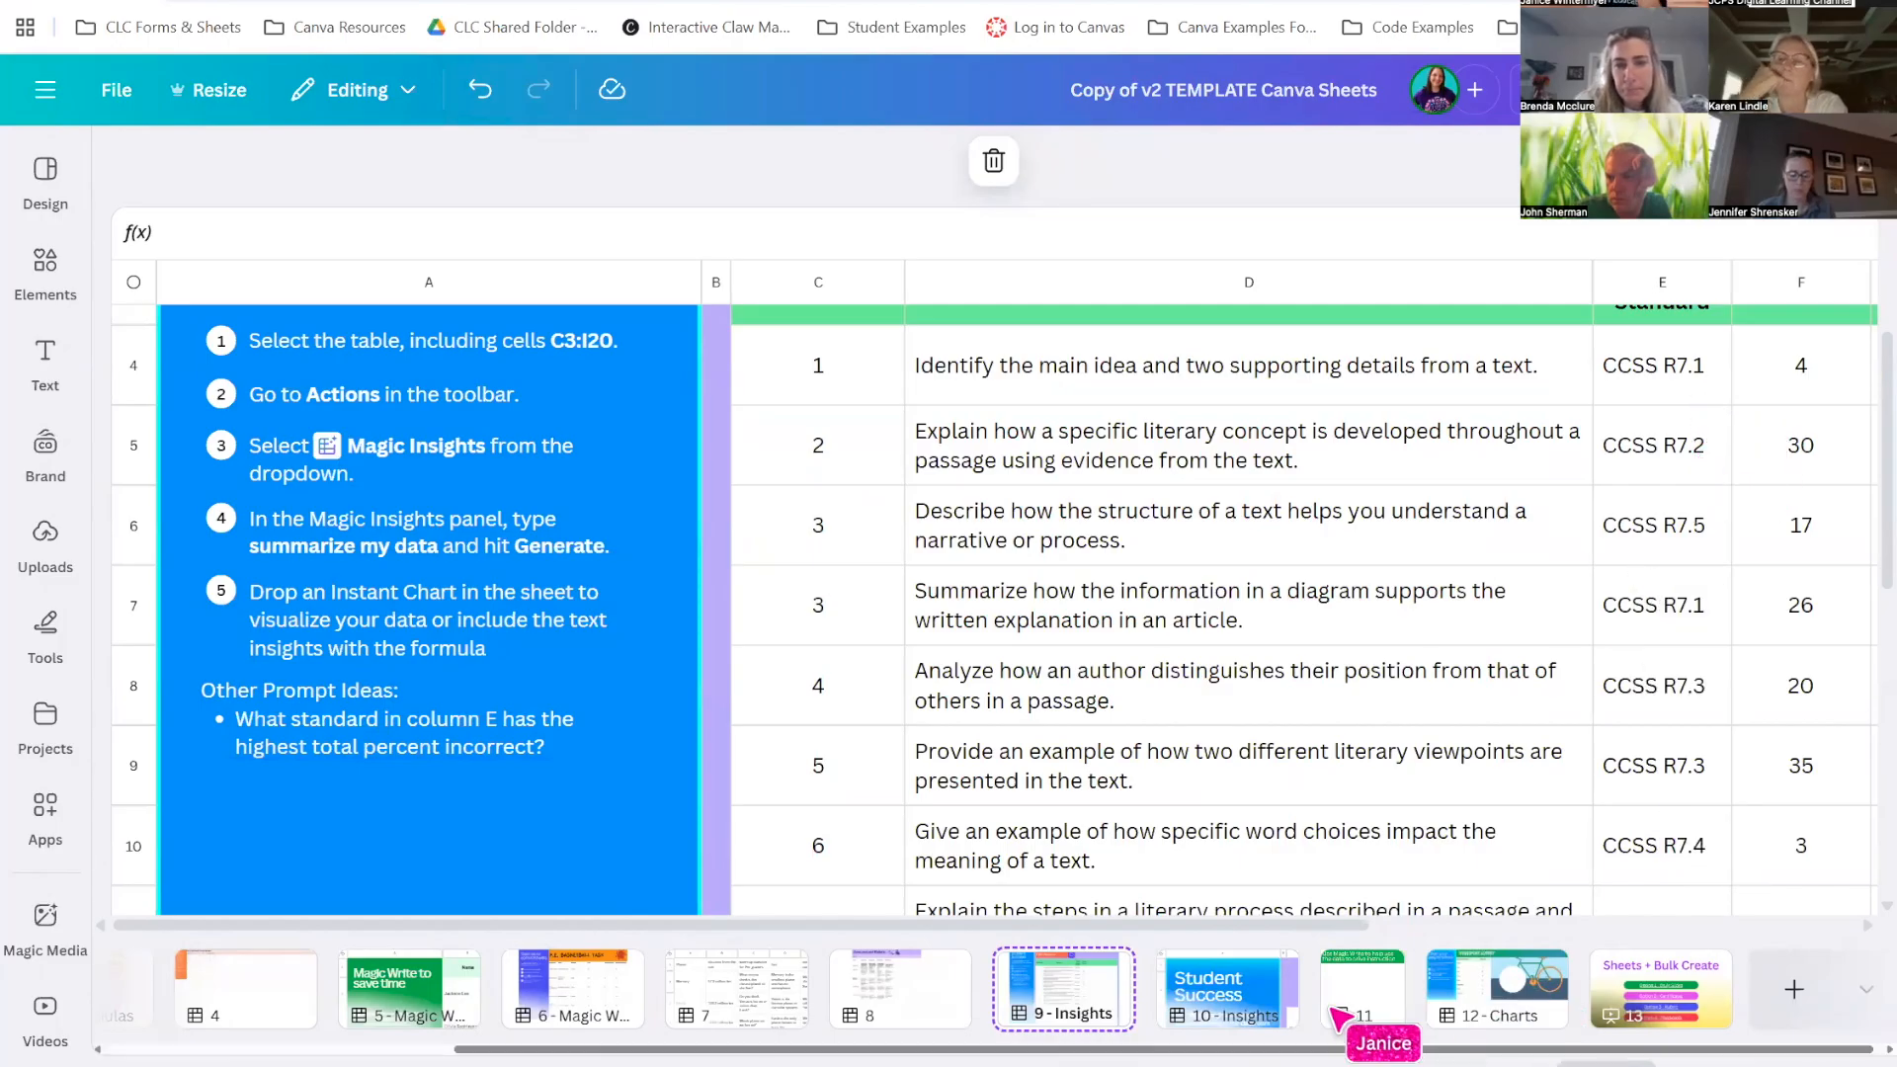
pyautogui.click(1362, 1018)
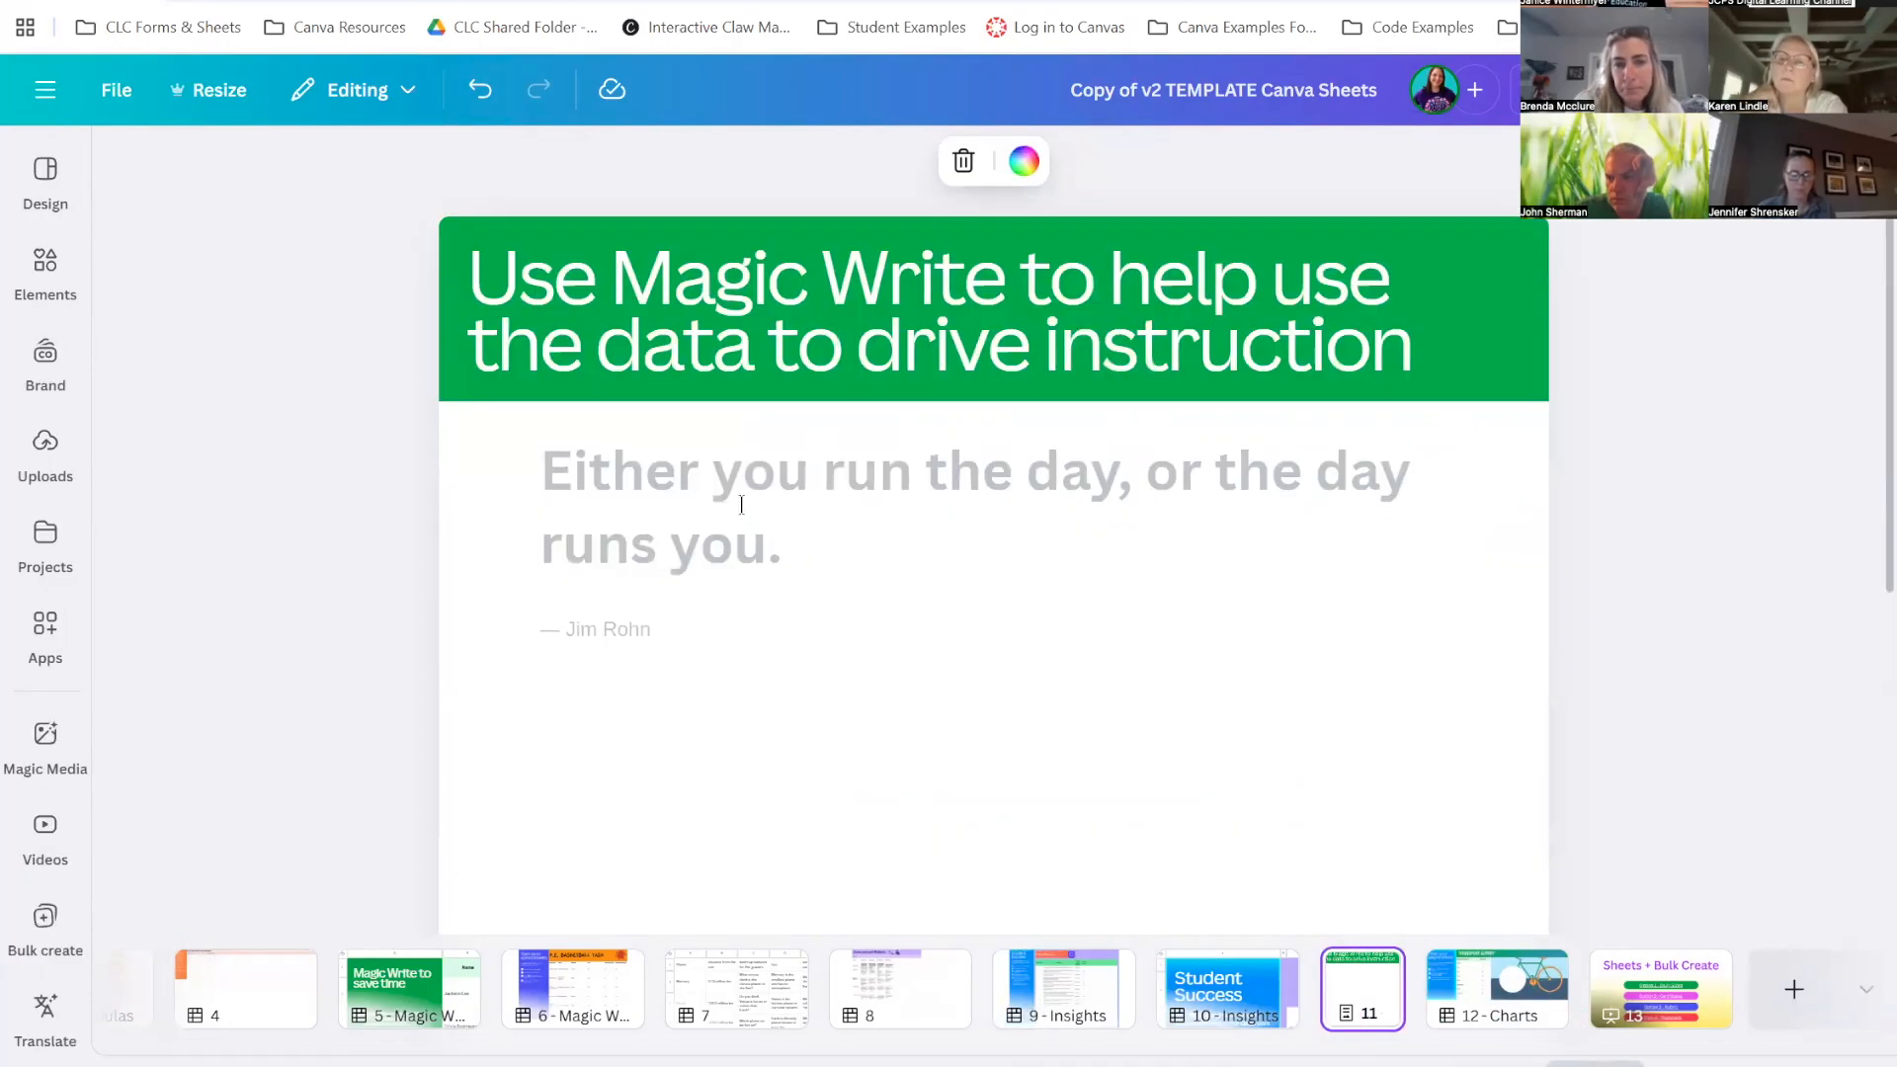
# Generate text in the page 11 document using Magic Write with the prompt "Write a 10 minute review lesson for CCSS R7.2"
pyautogui.click(738, 504)
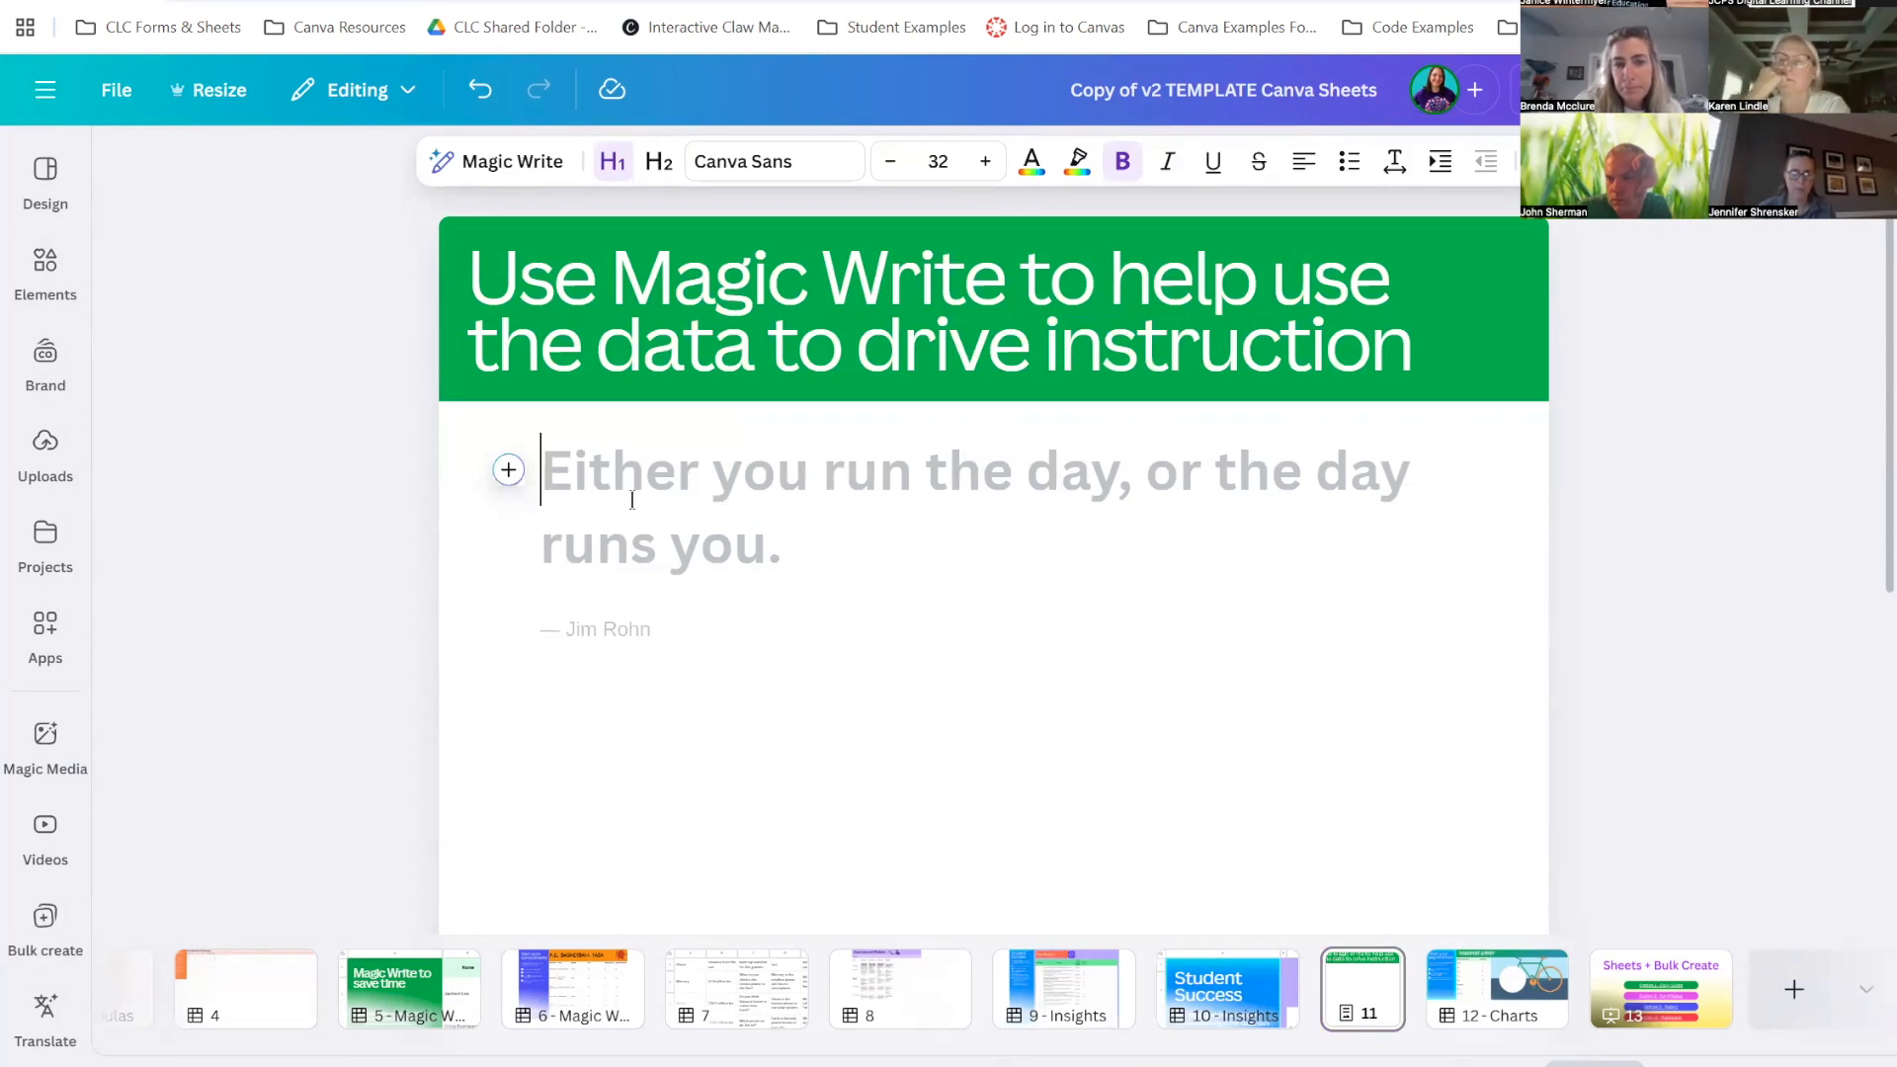
pyautogui.click(501, 163)
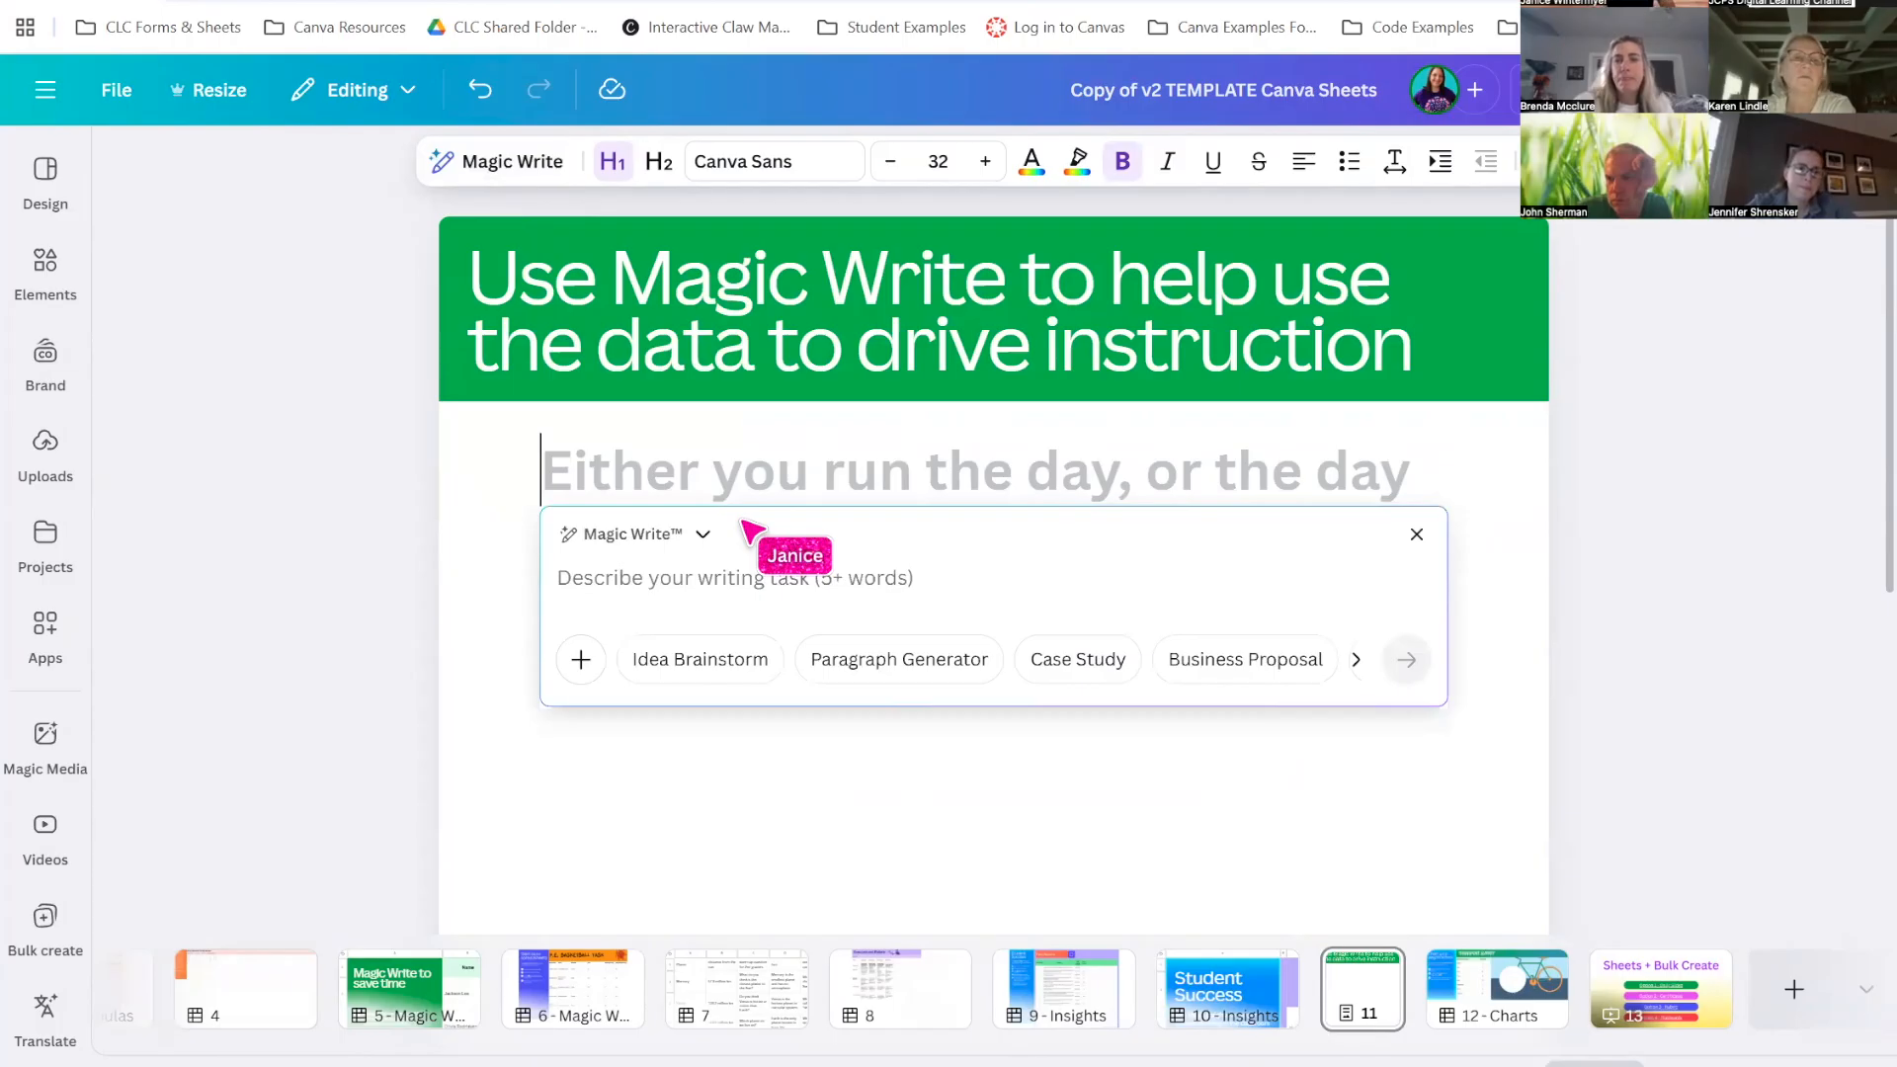
pyautogui.write('Write a review lesson for CCSS R7.2')
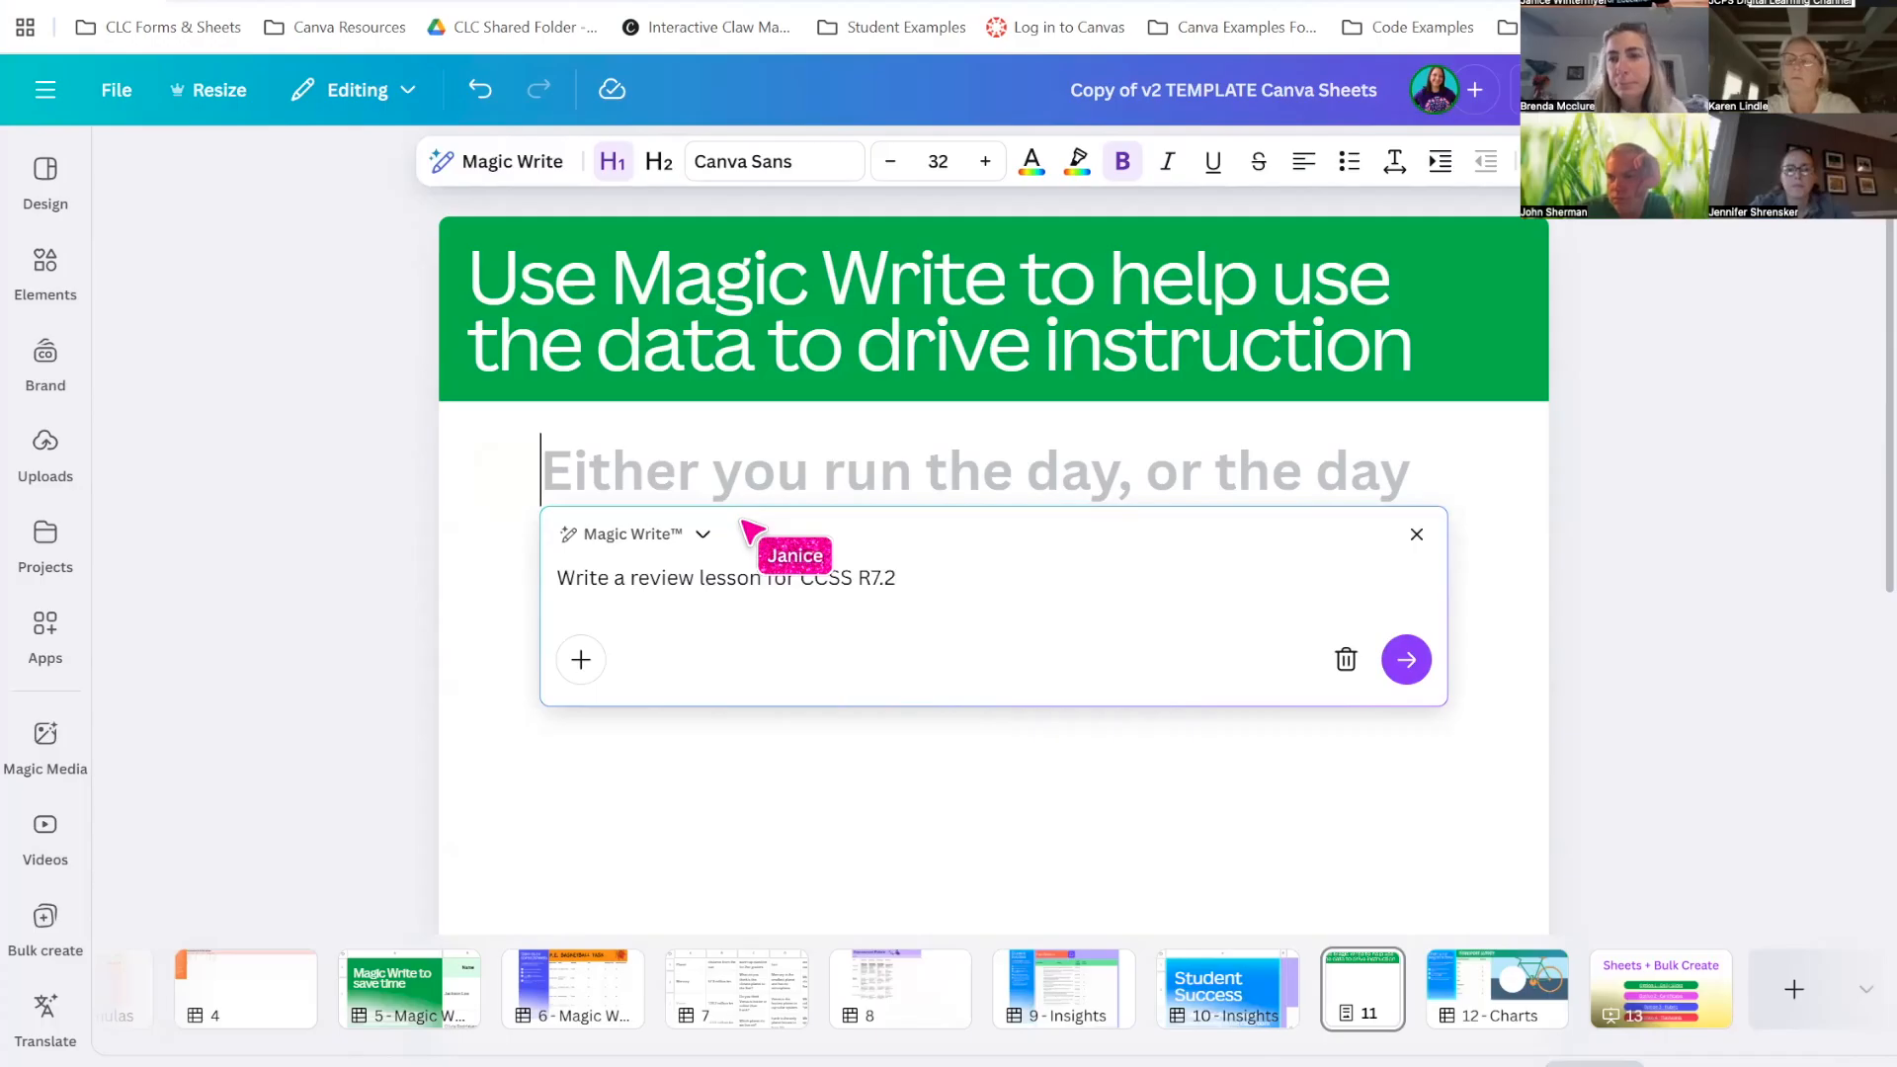
pyautogui.click(631, 572)
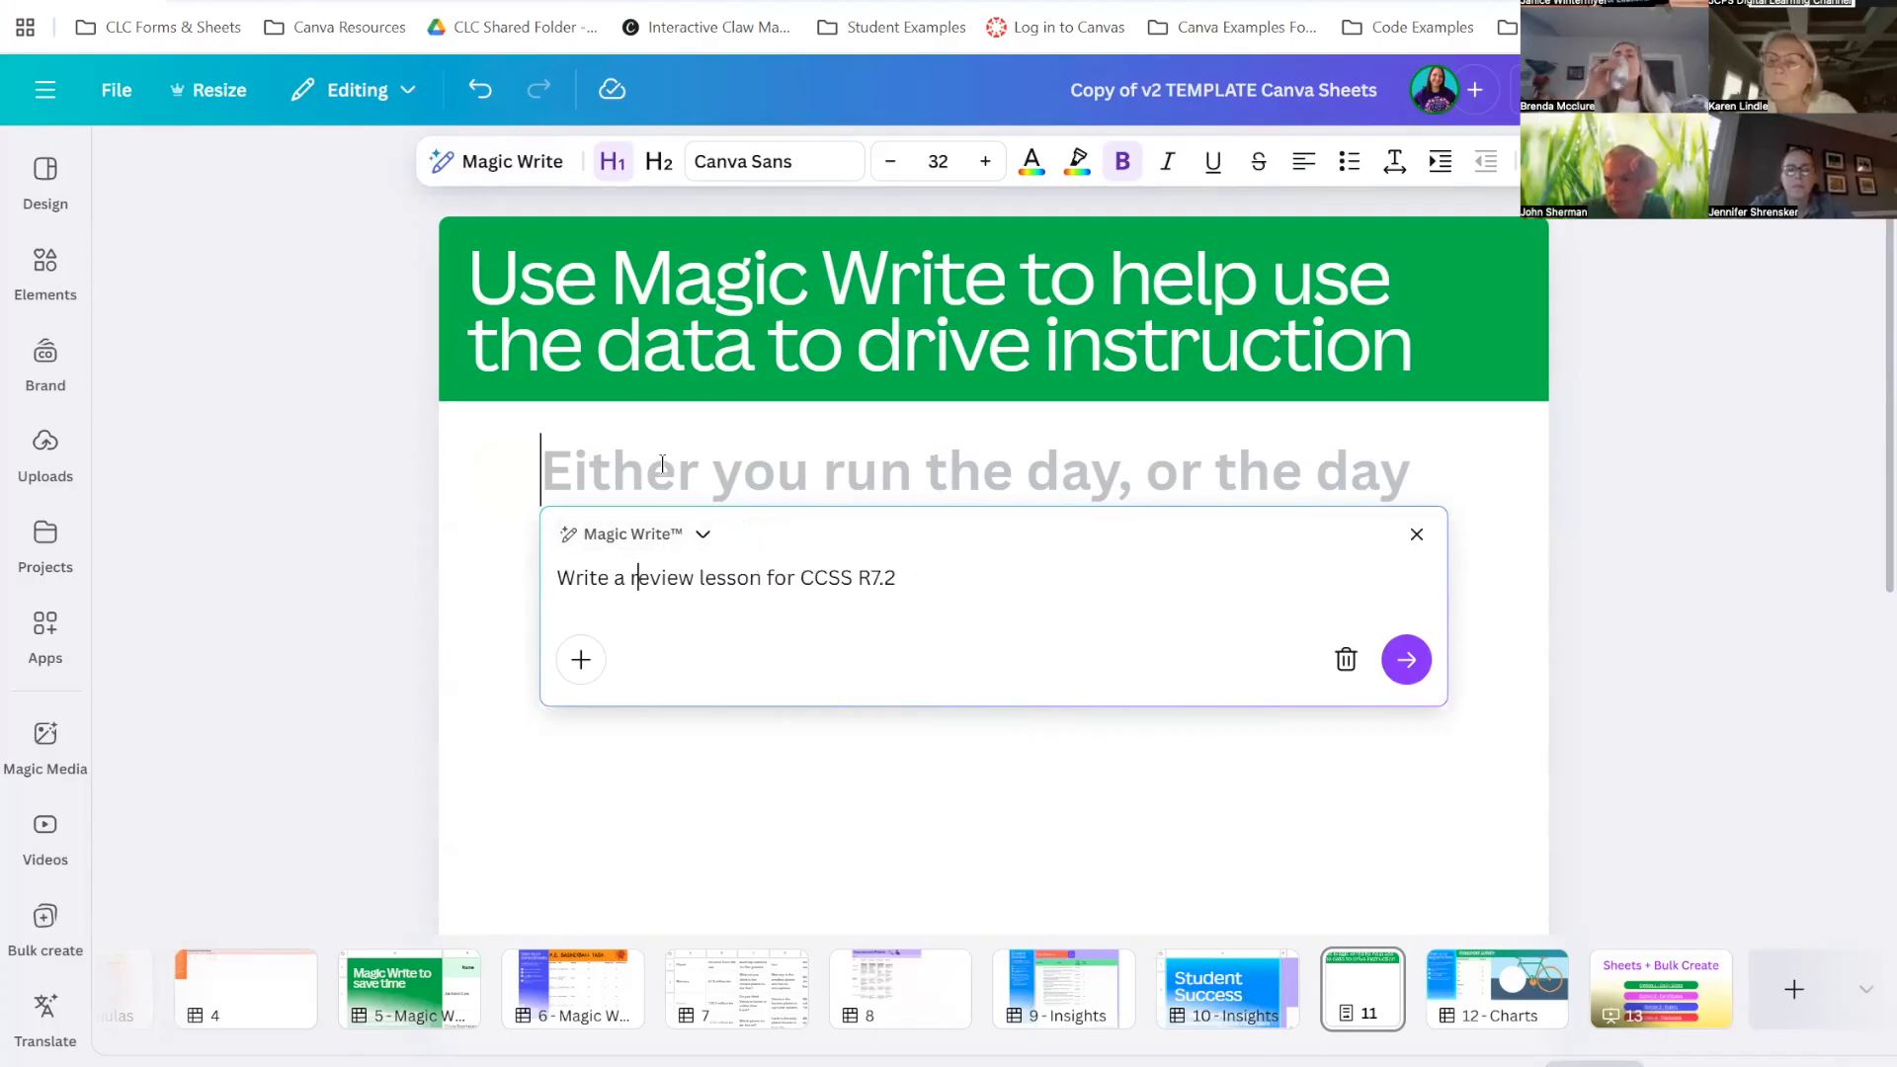
pyautogui.write('10 minute')
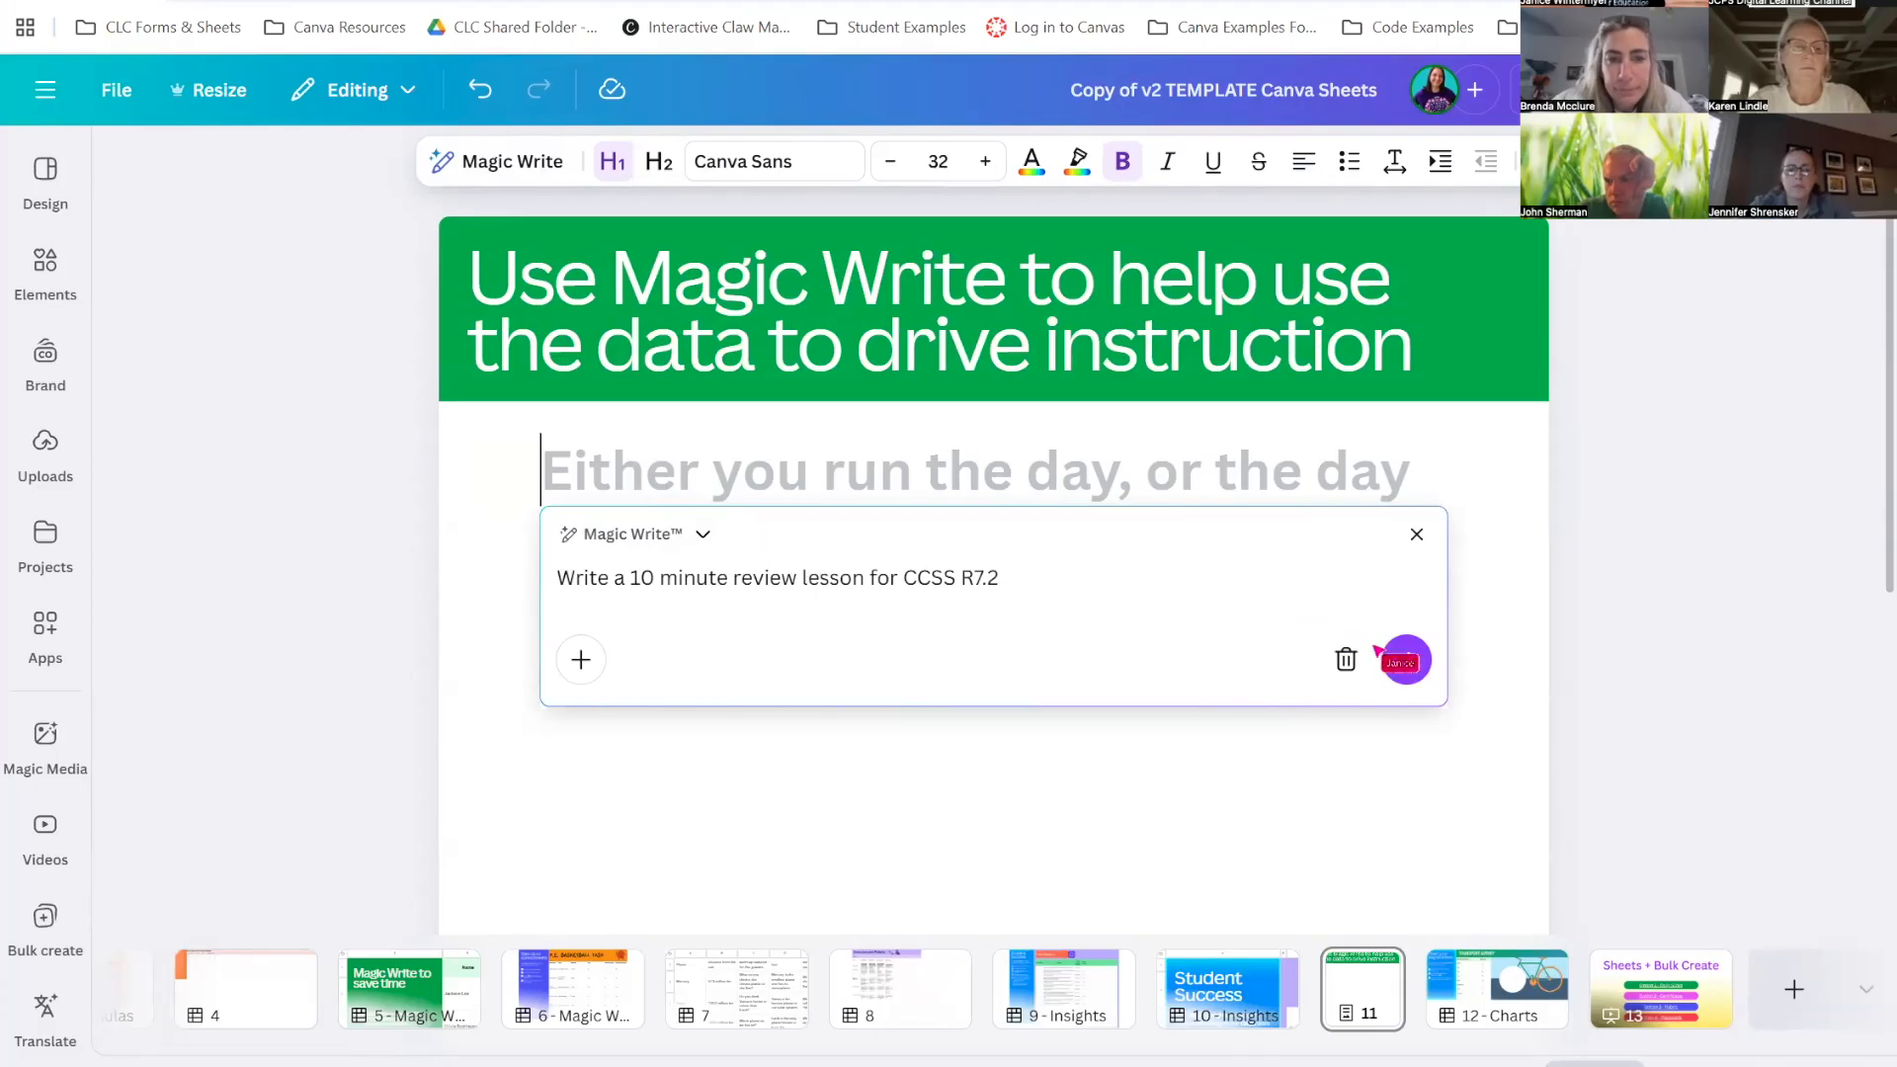
pyautogui.click(1404, 660)
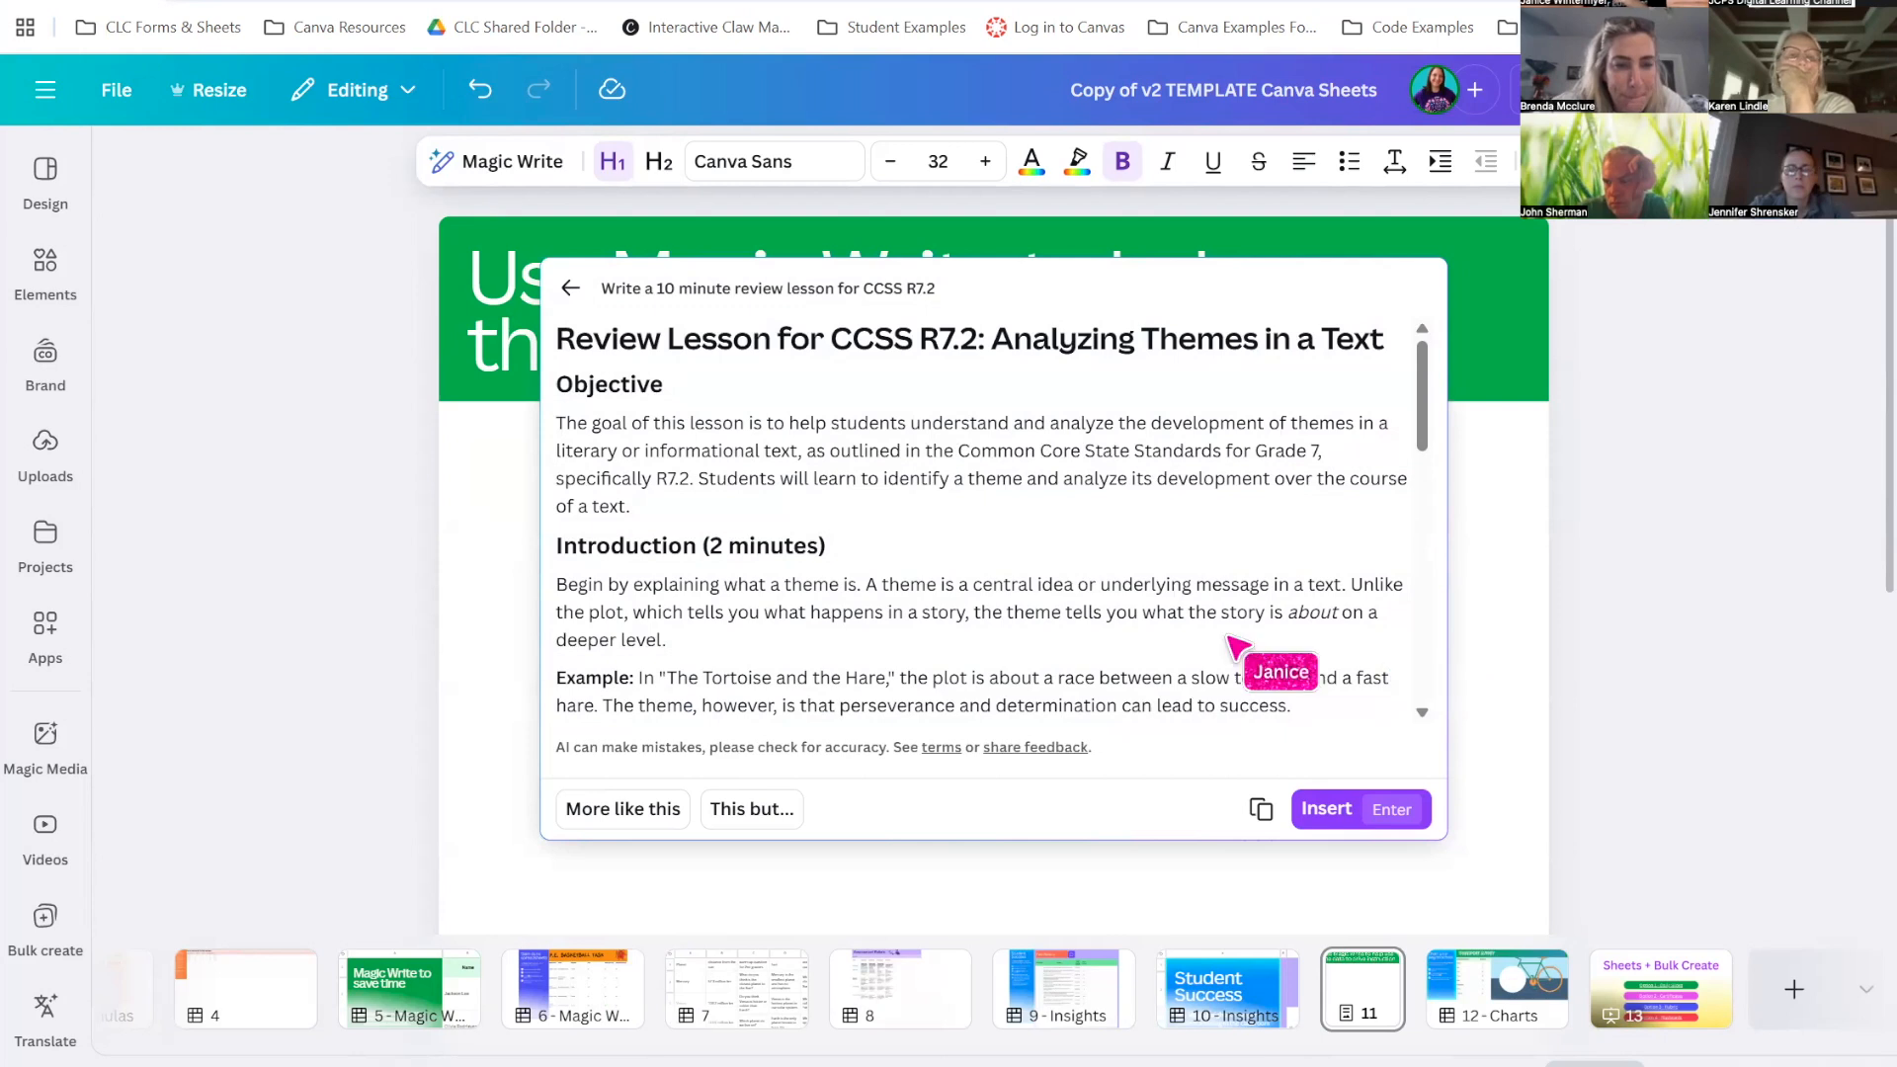
# Read through the generated review lesson, insert it into the page 11 document and check it down to the conclusion
pyautogui.scroll(-10, 1156, 671)
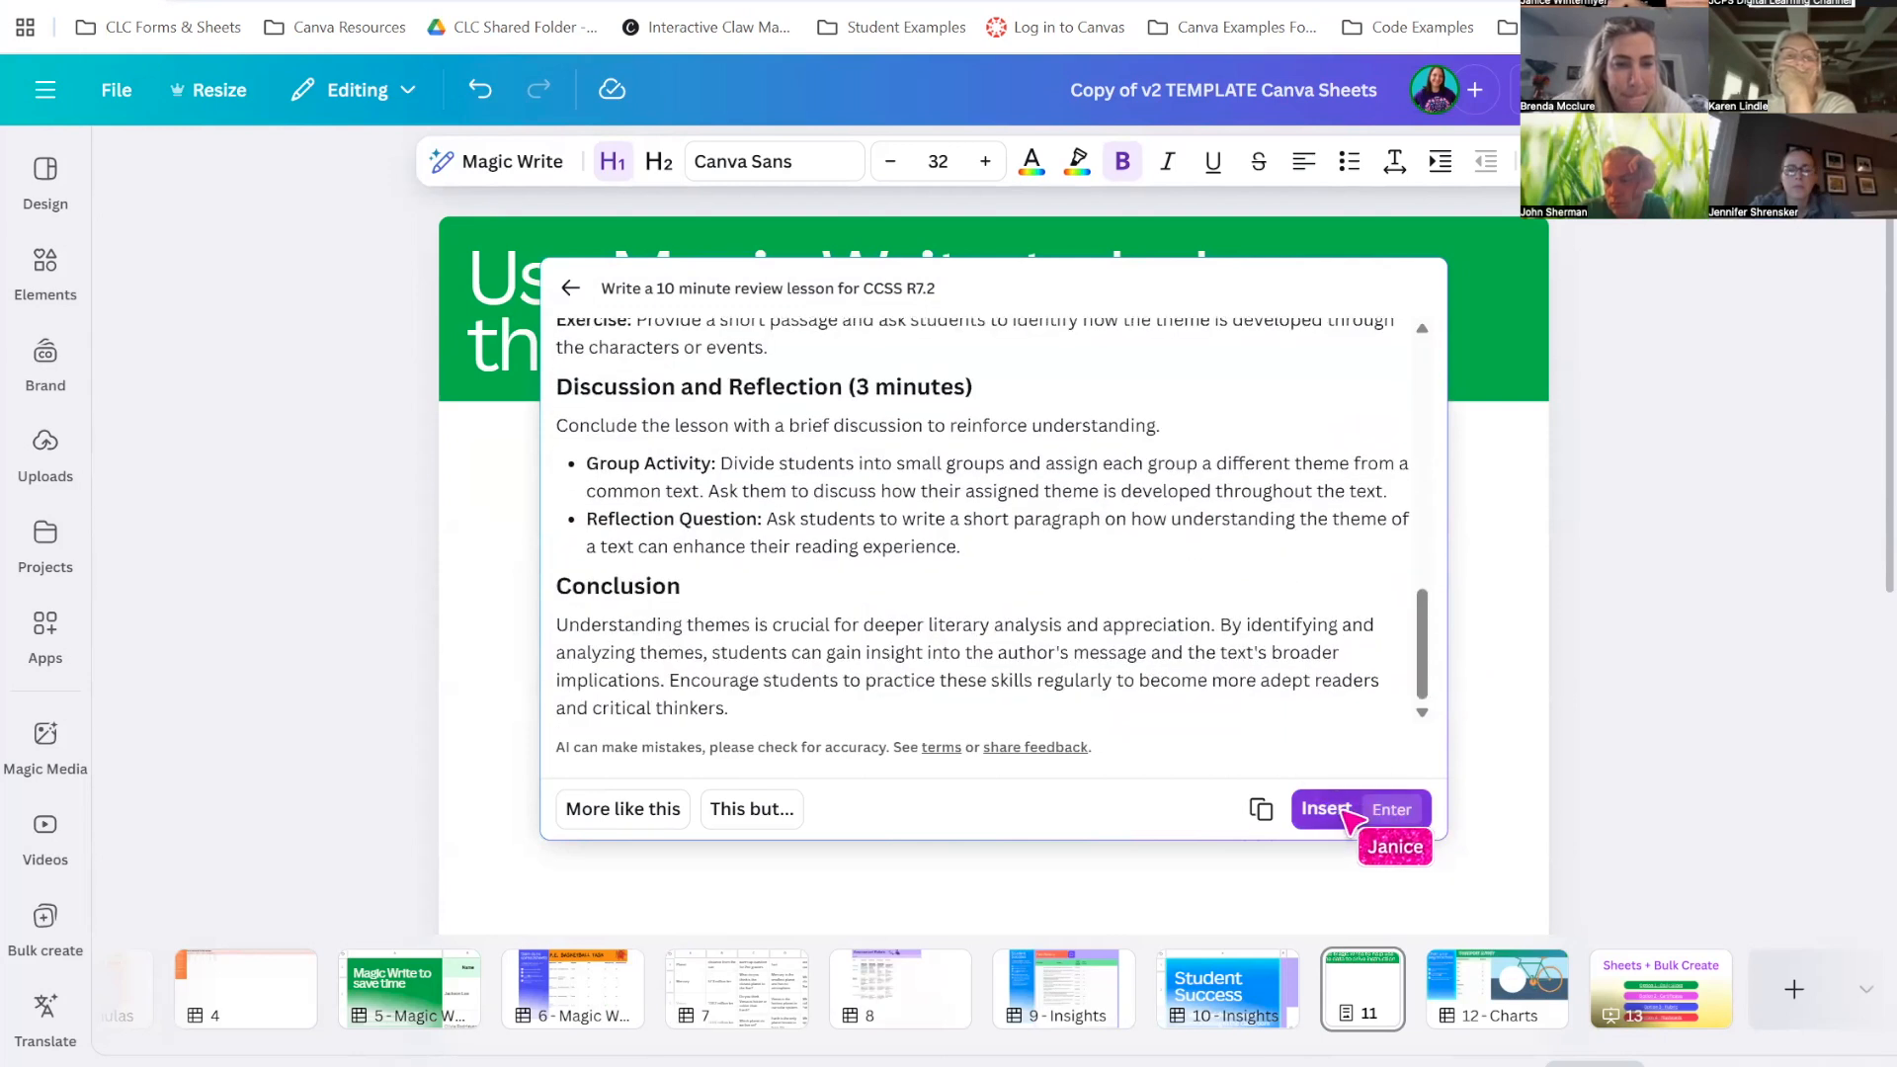
pyautogui.click(1362, 811)
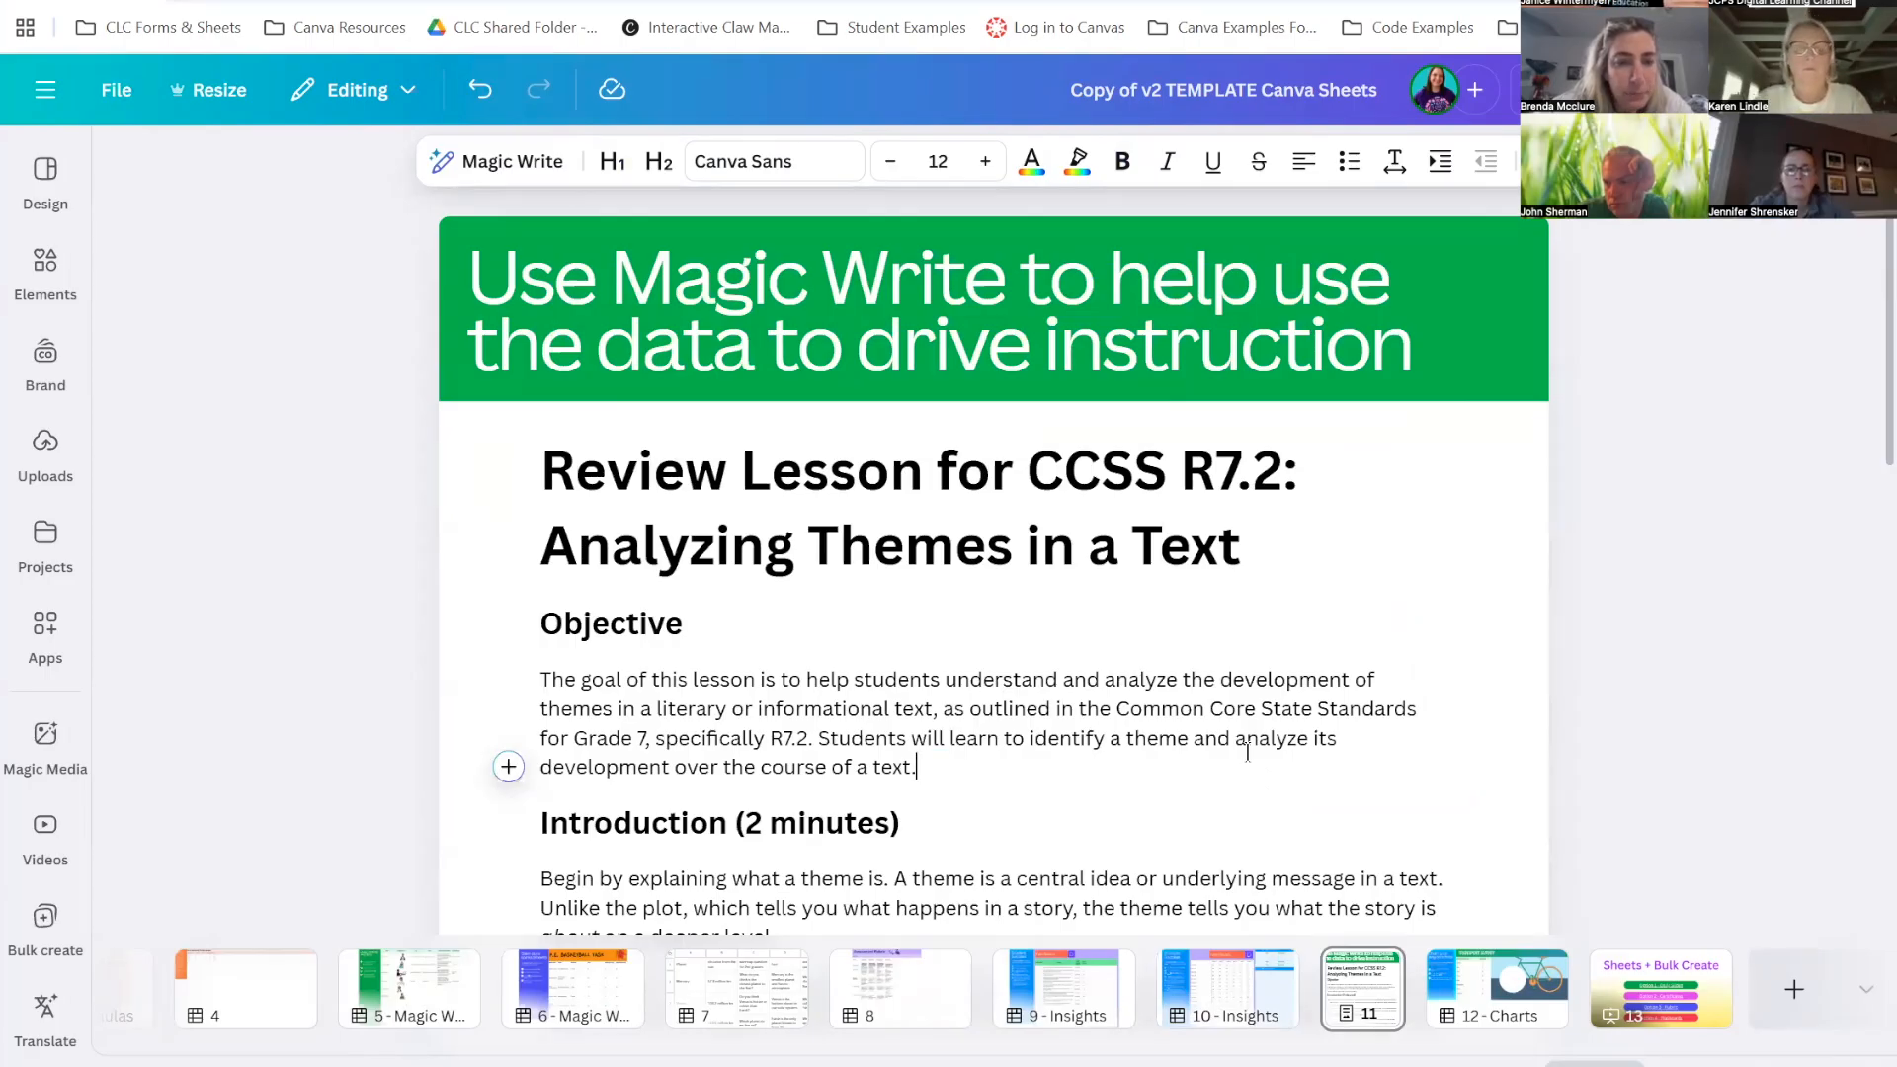
pyautogui.click(1354, 1018)
pyautogui.scroll(-18, 691, 727)
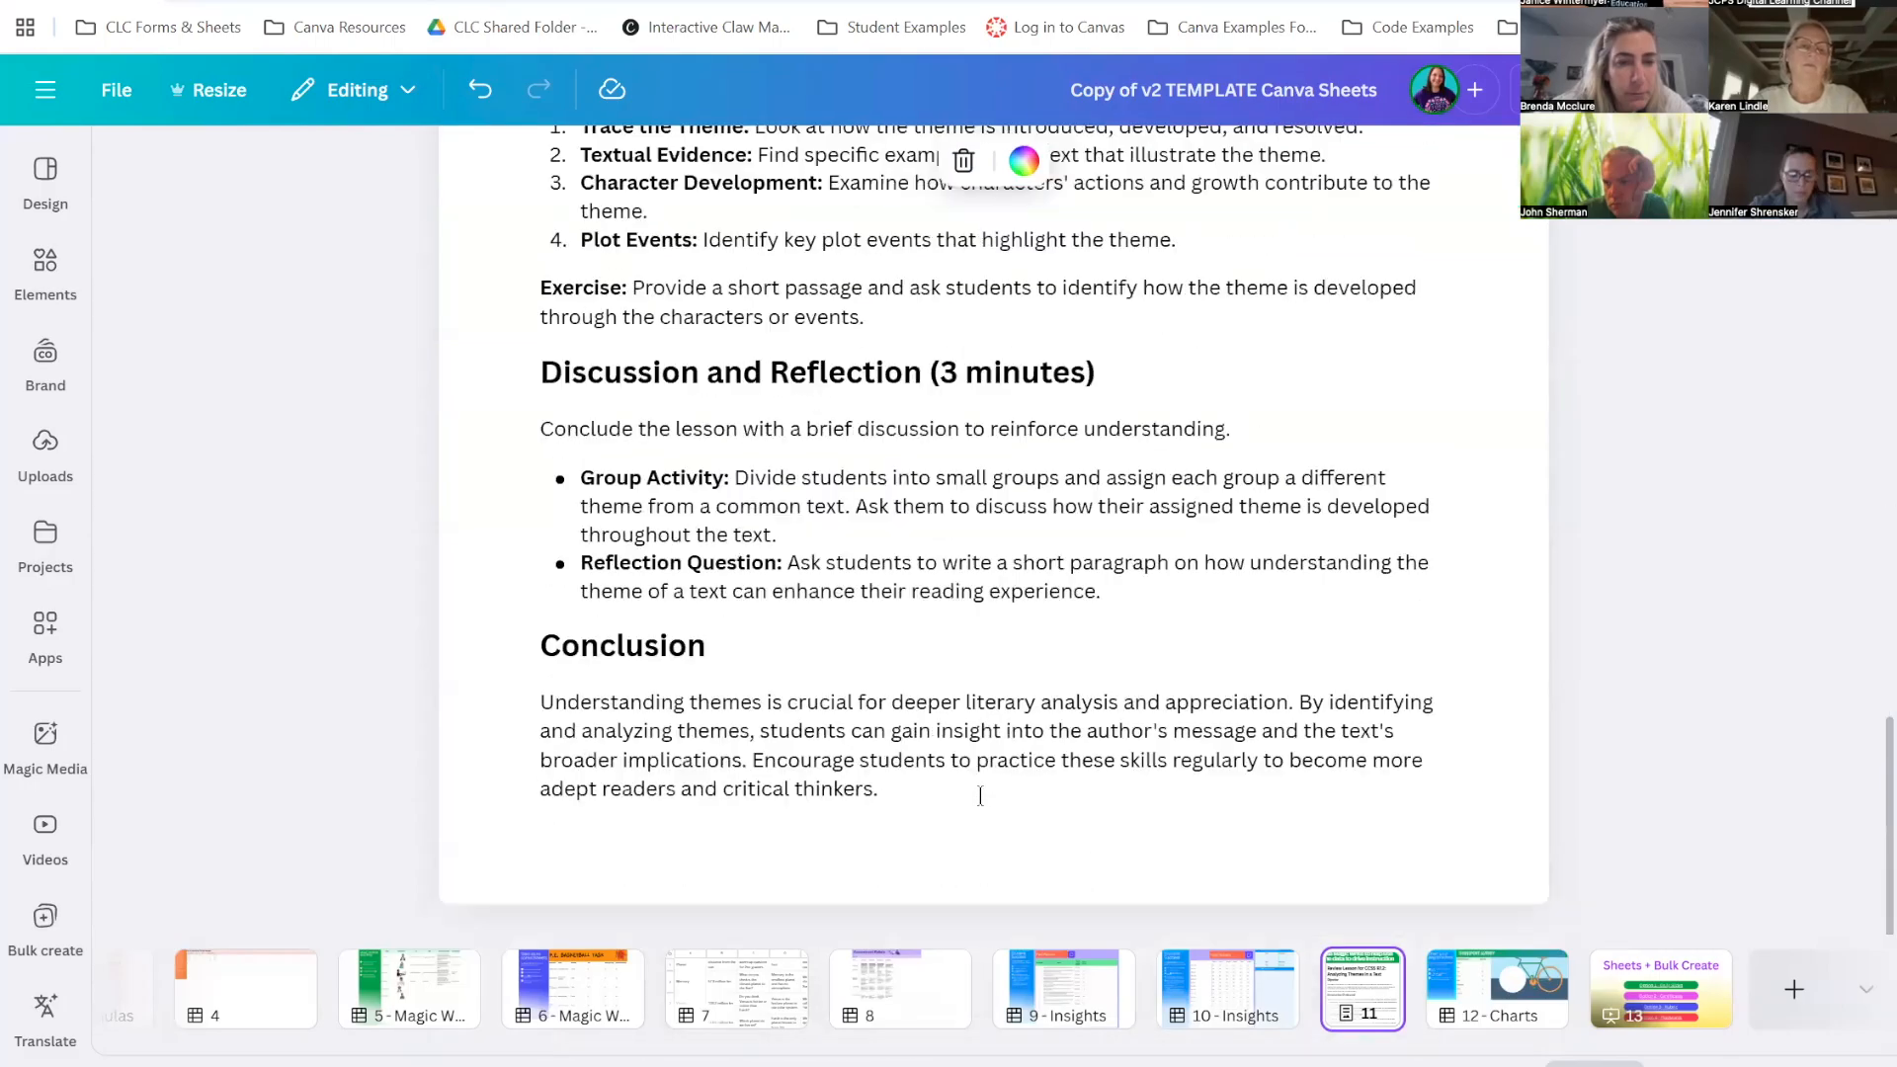
pyautogui.click(972, 803)
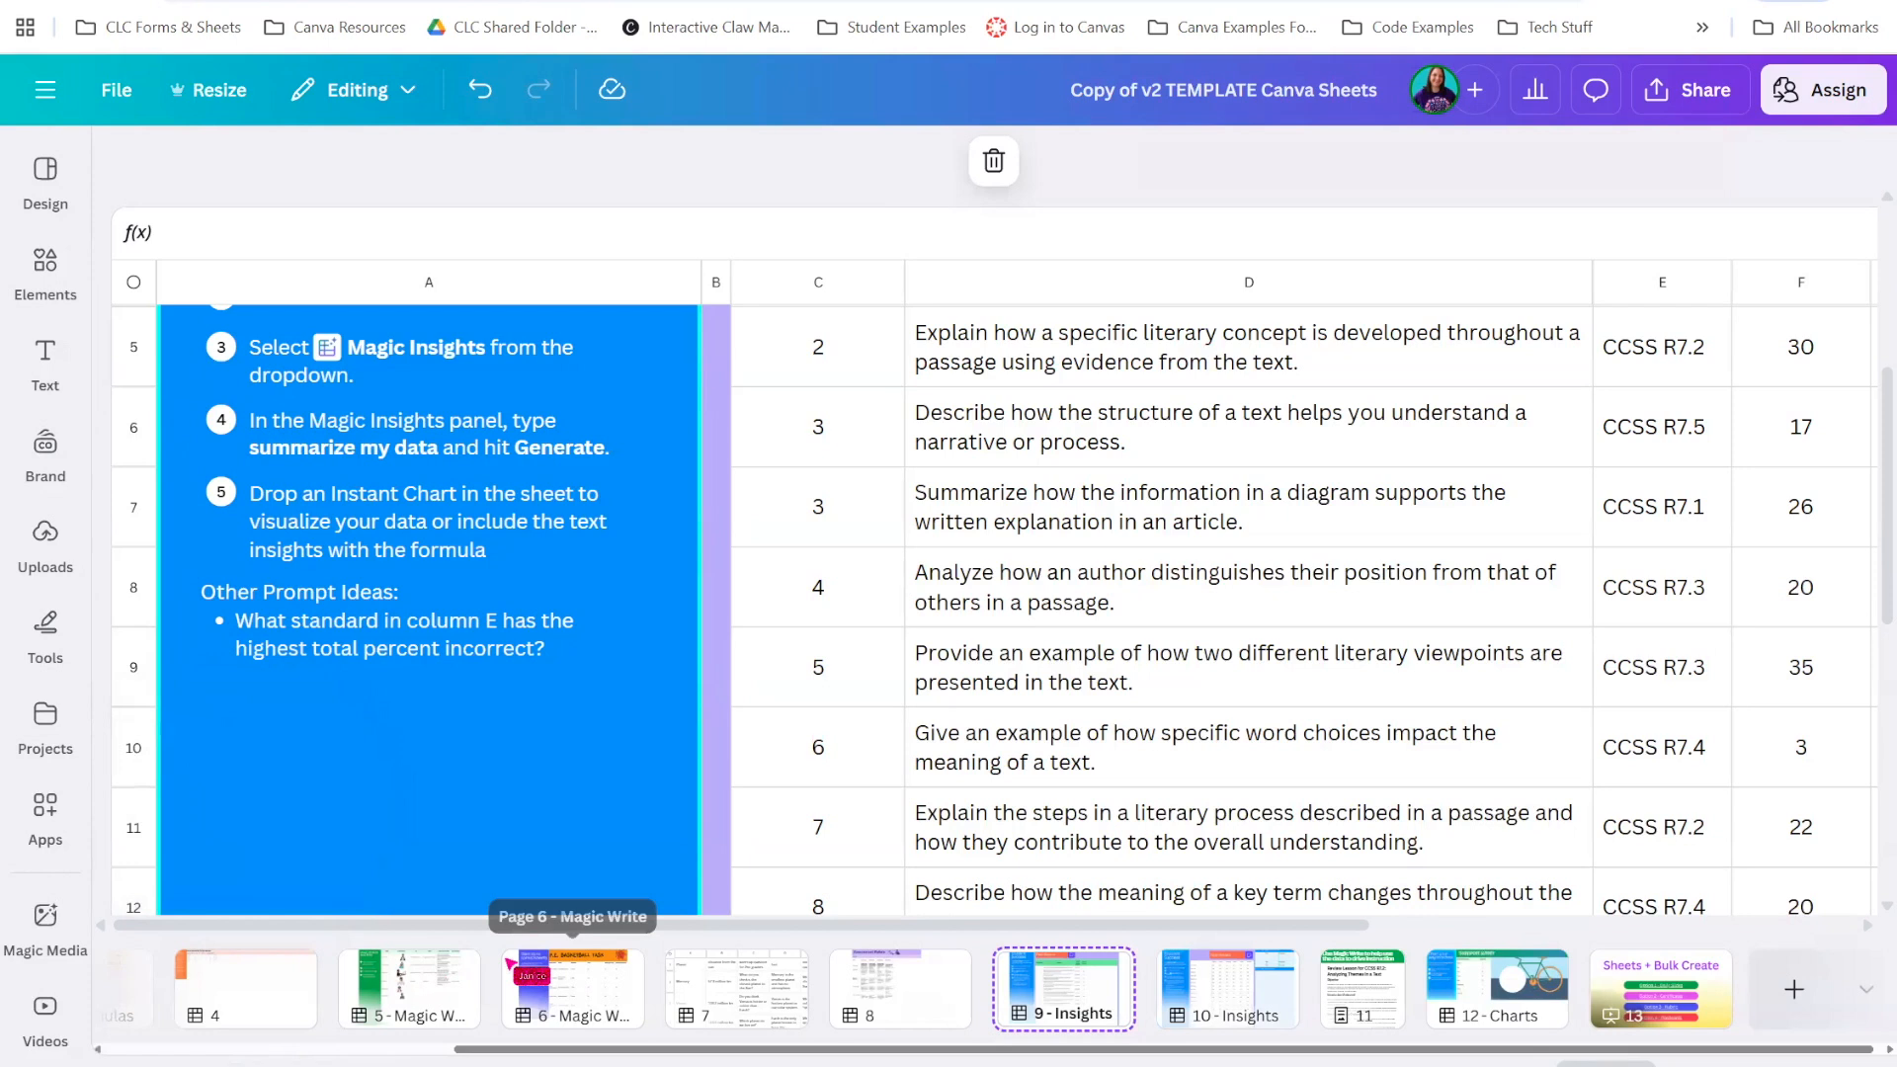
# Open the Transport Survey sheet on page 12, select the whole sheet and start Magic Charts
pyautogui.click(1488, 1017)
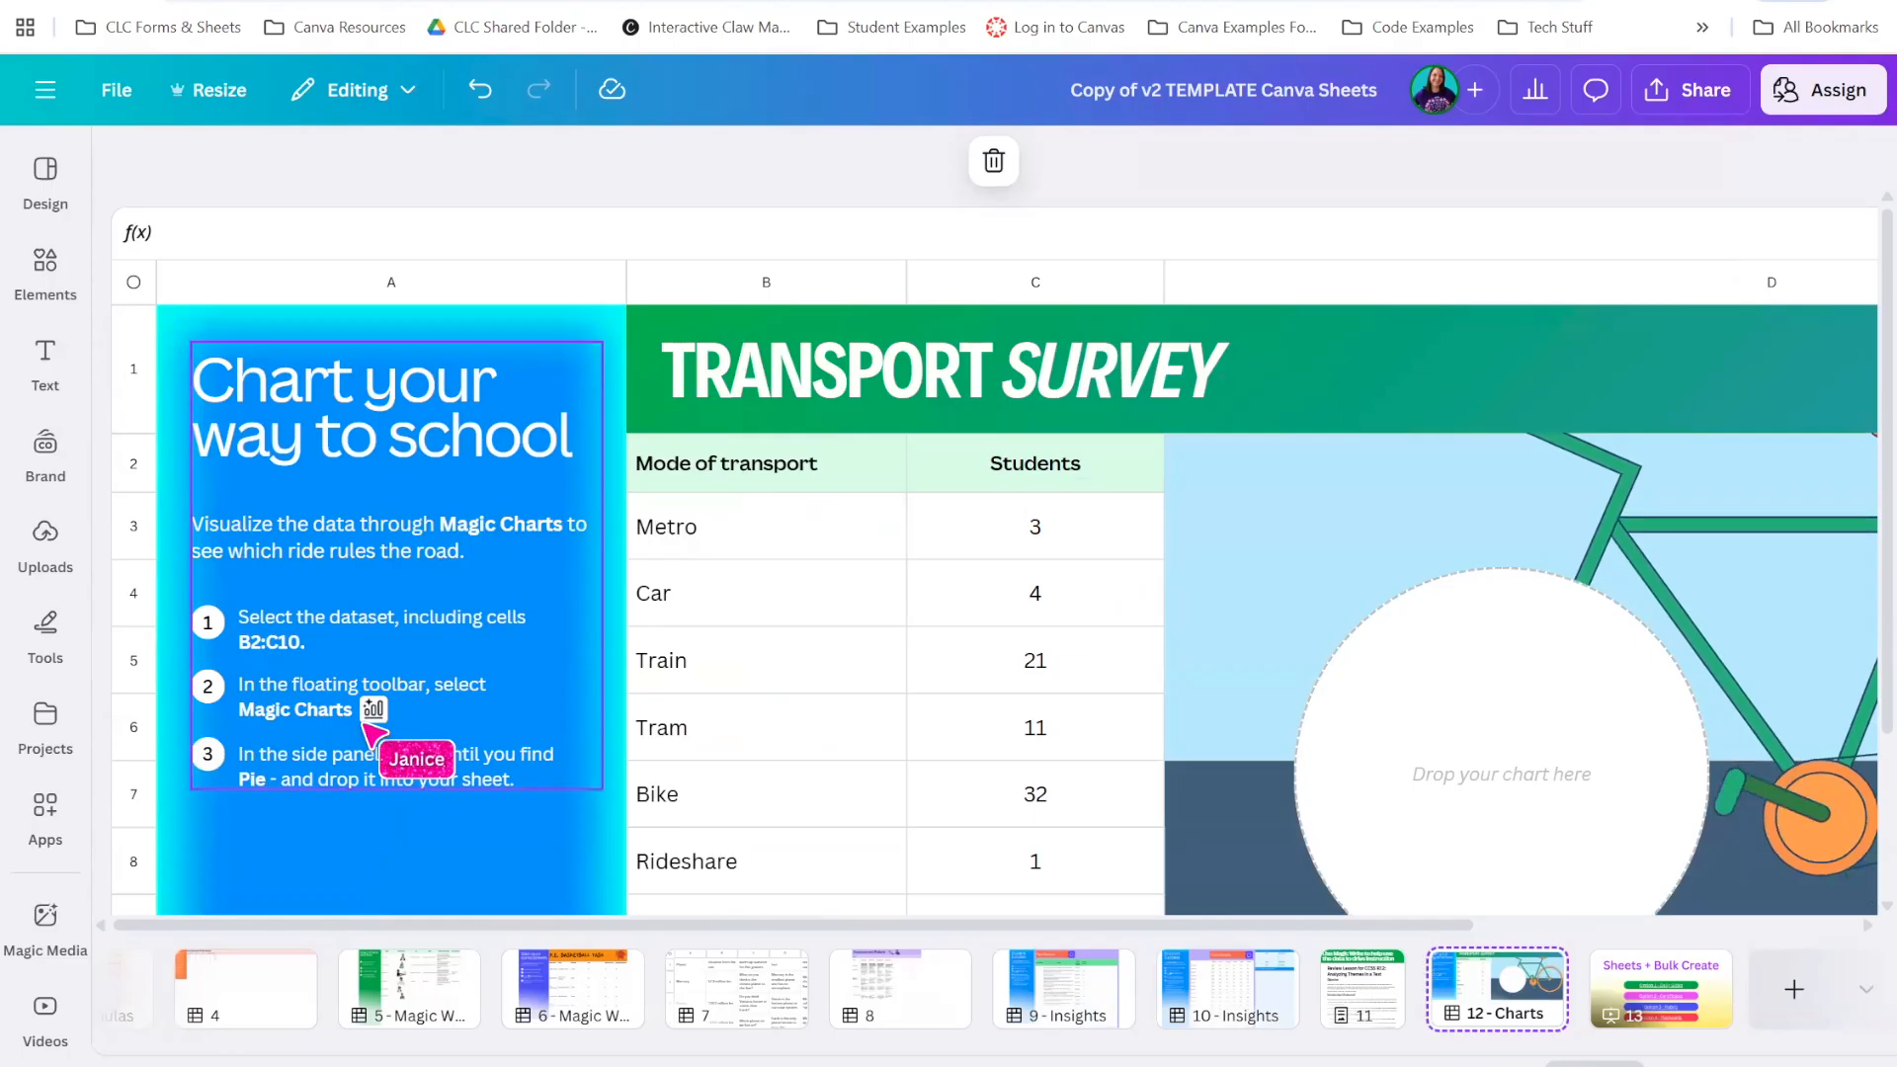
pyautogui.click(633, 237)
pyautogui.click(427, 161)
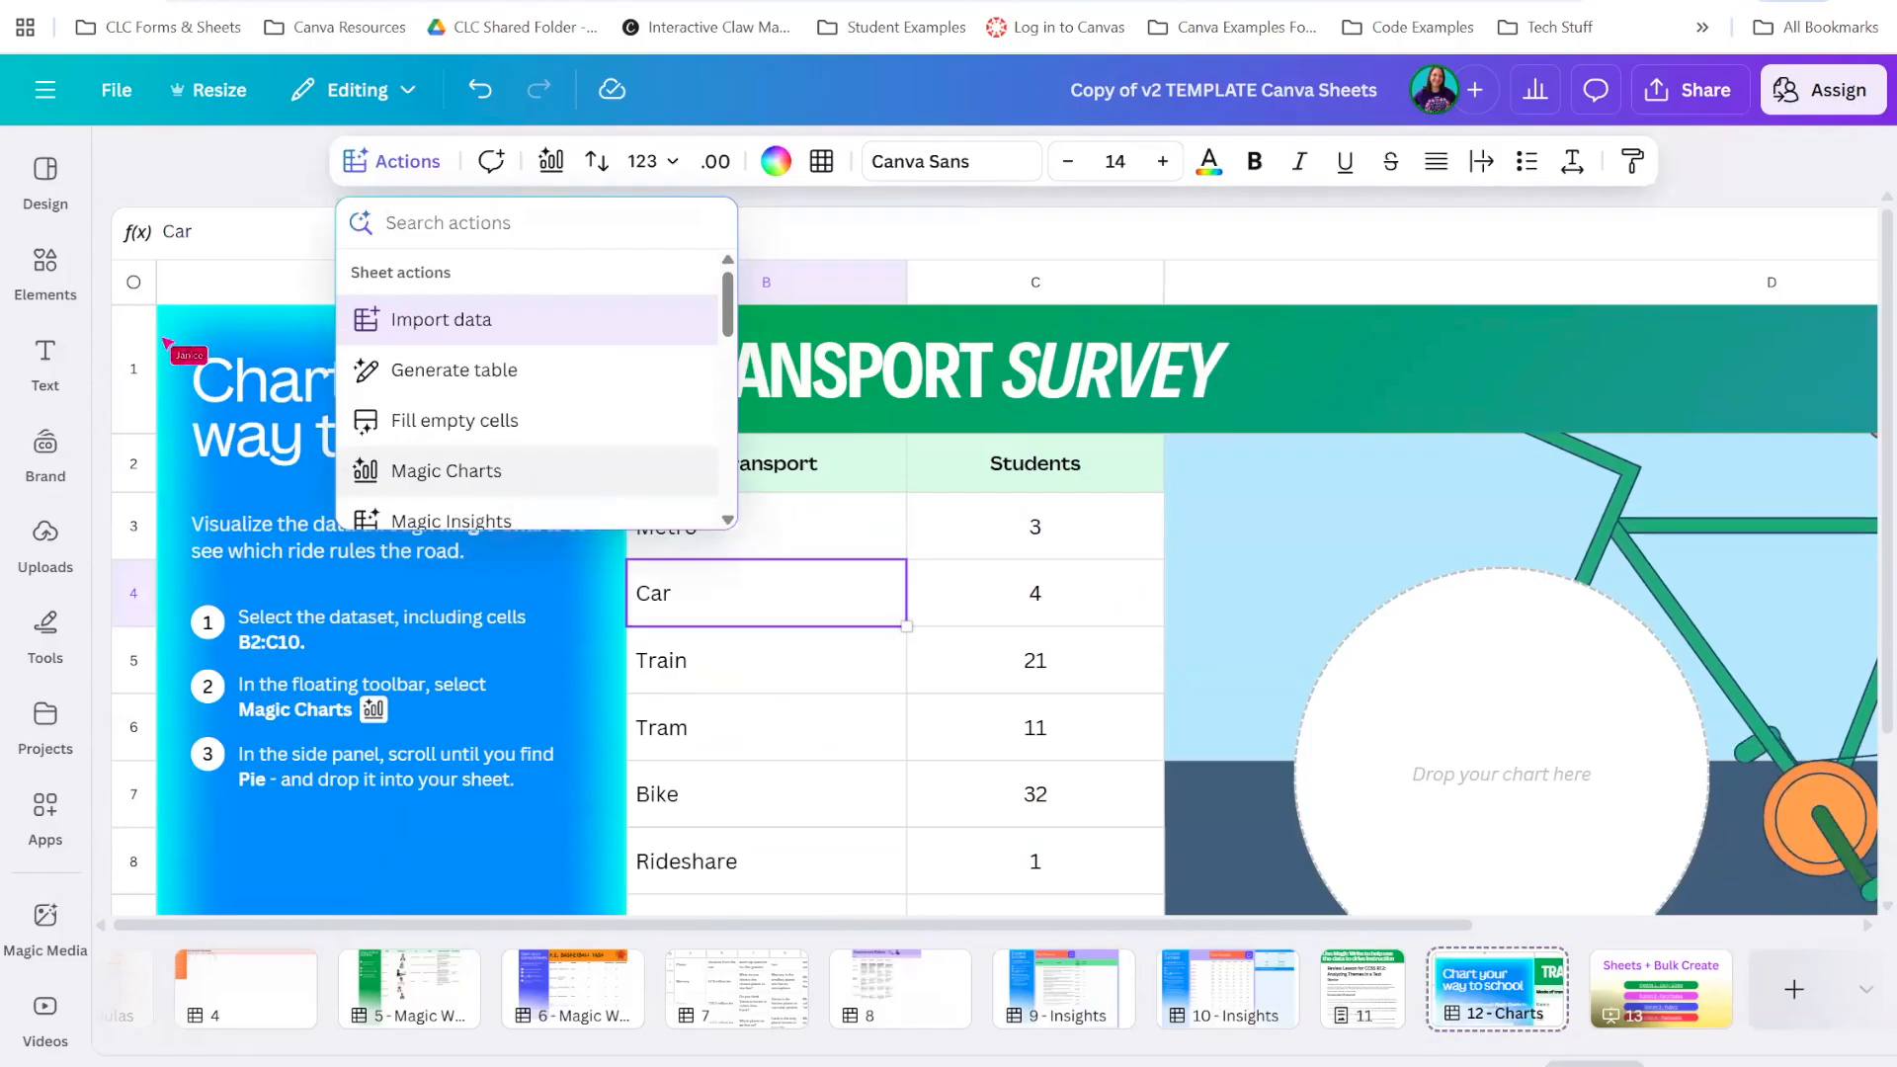
pyautogui.click(134, 282)
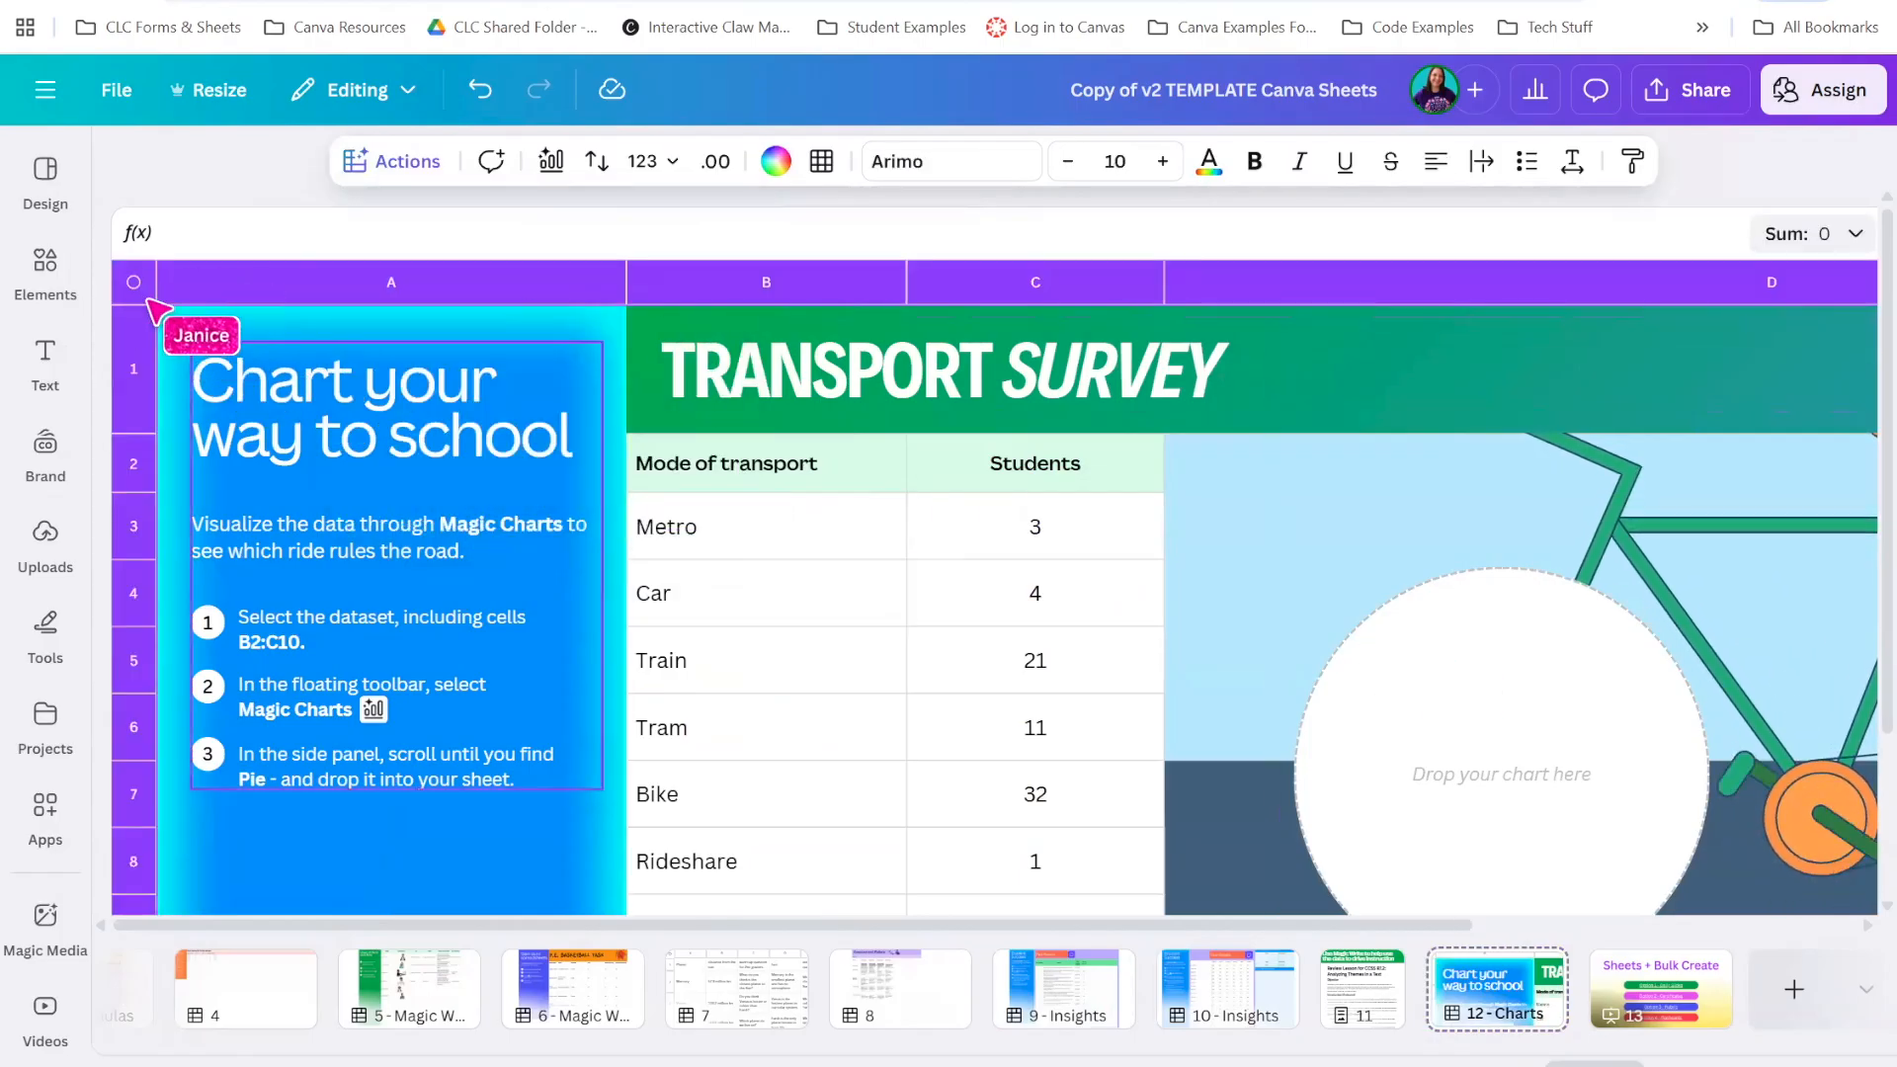
pyautogui.click(380, 161)
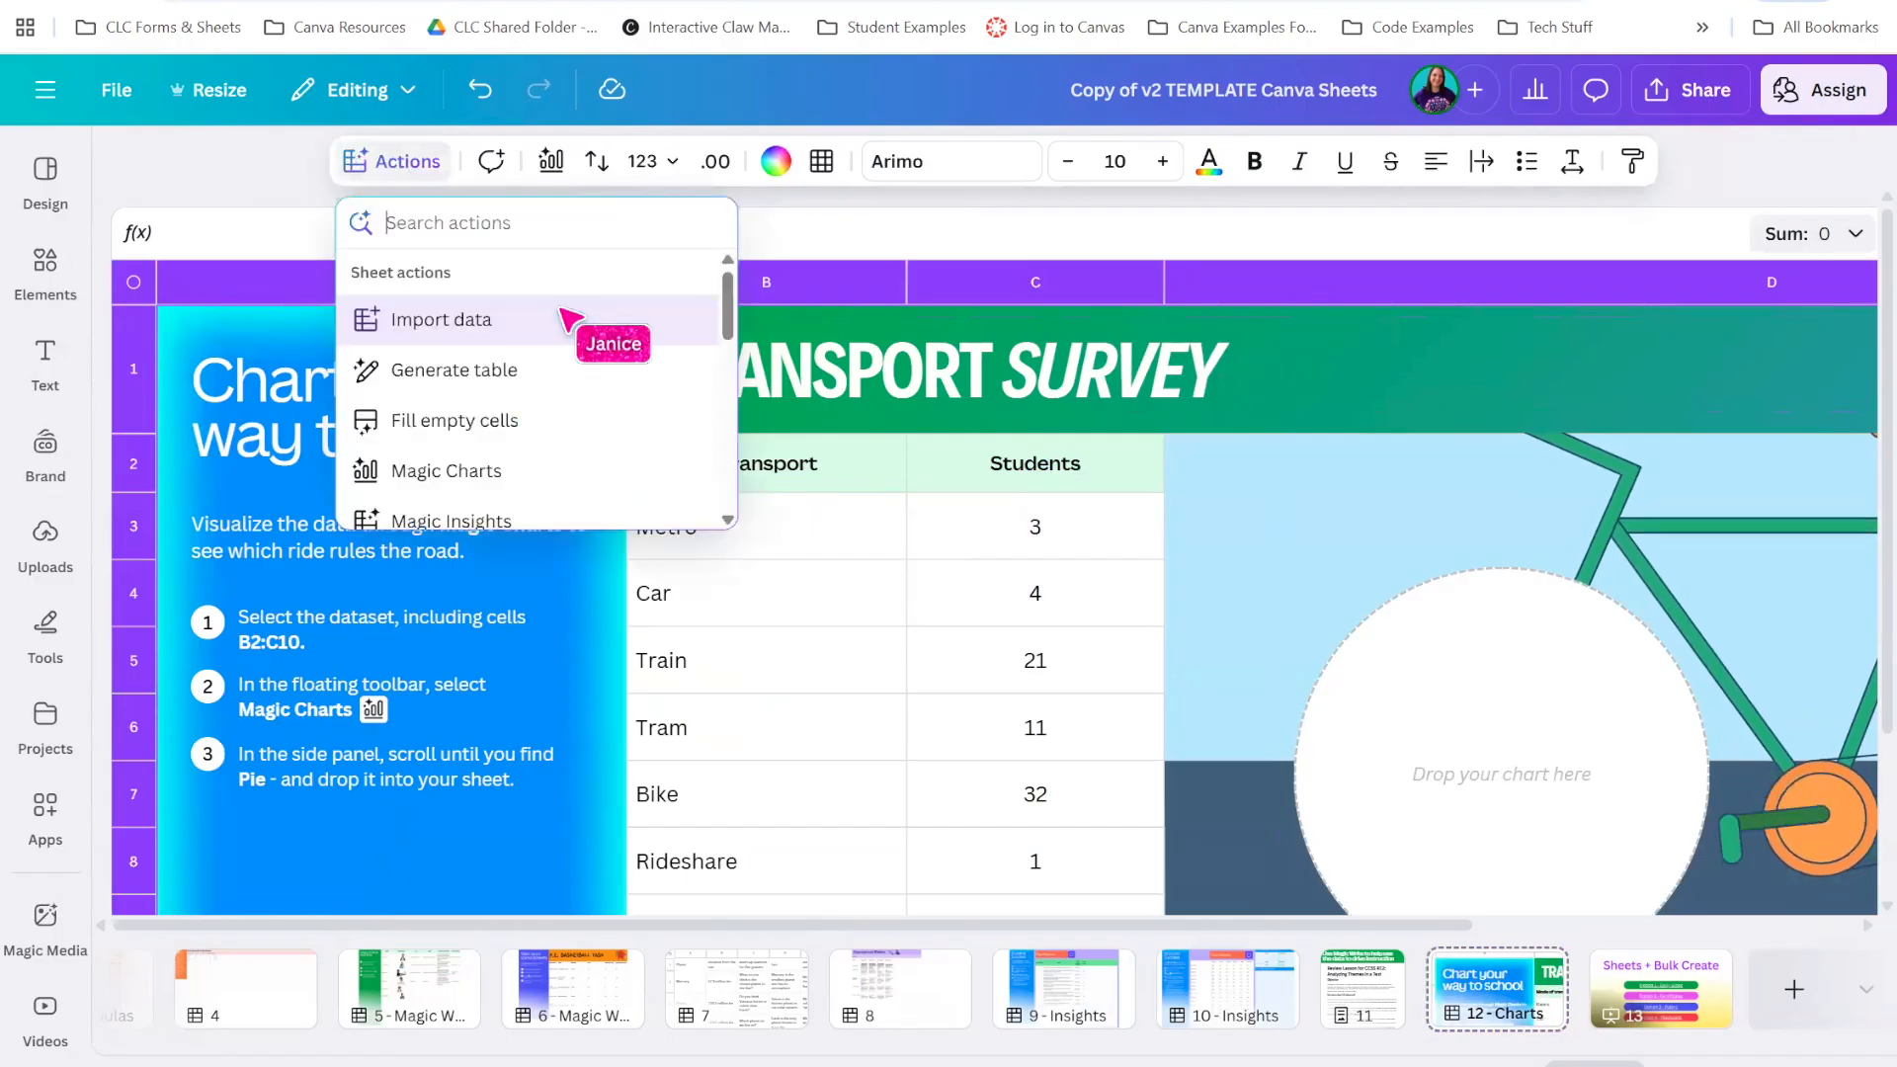
pyautogui.click(505, 470)
# Create a pie chart of the transport survey data and place it over the "Drop your chart here" circle
pyautogui.moveTo(1072, 914); pyautogui.dragTo(1285, 924)
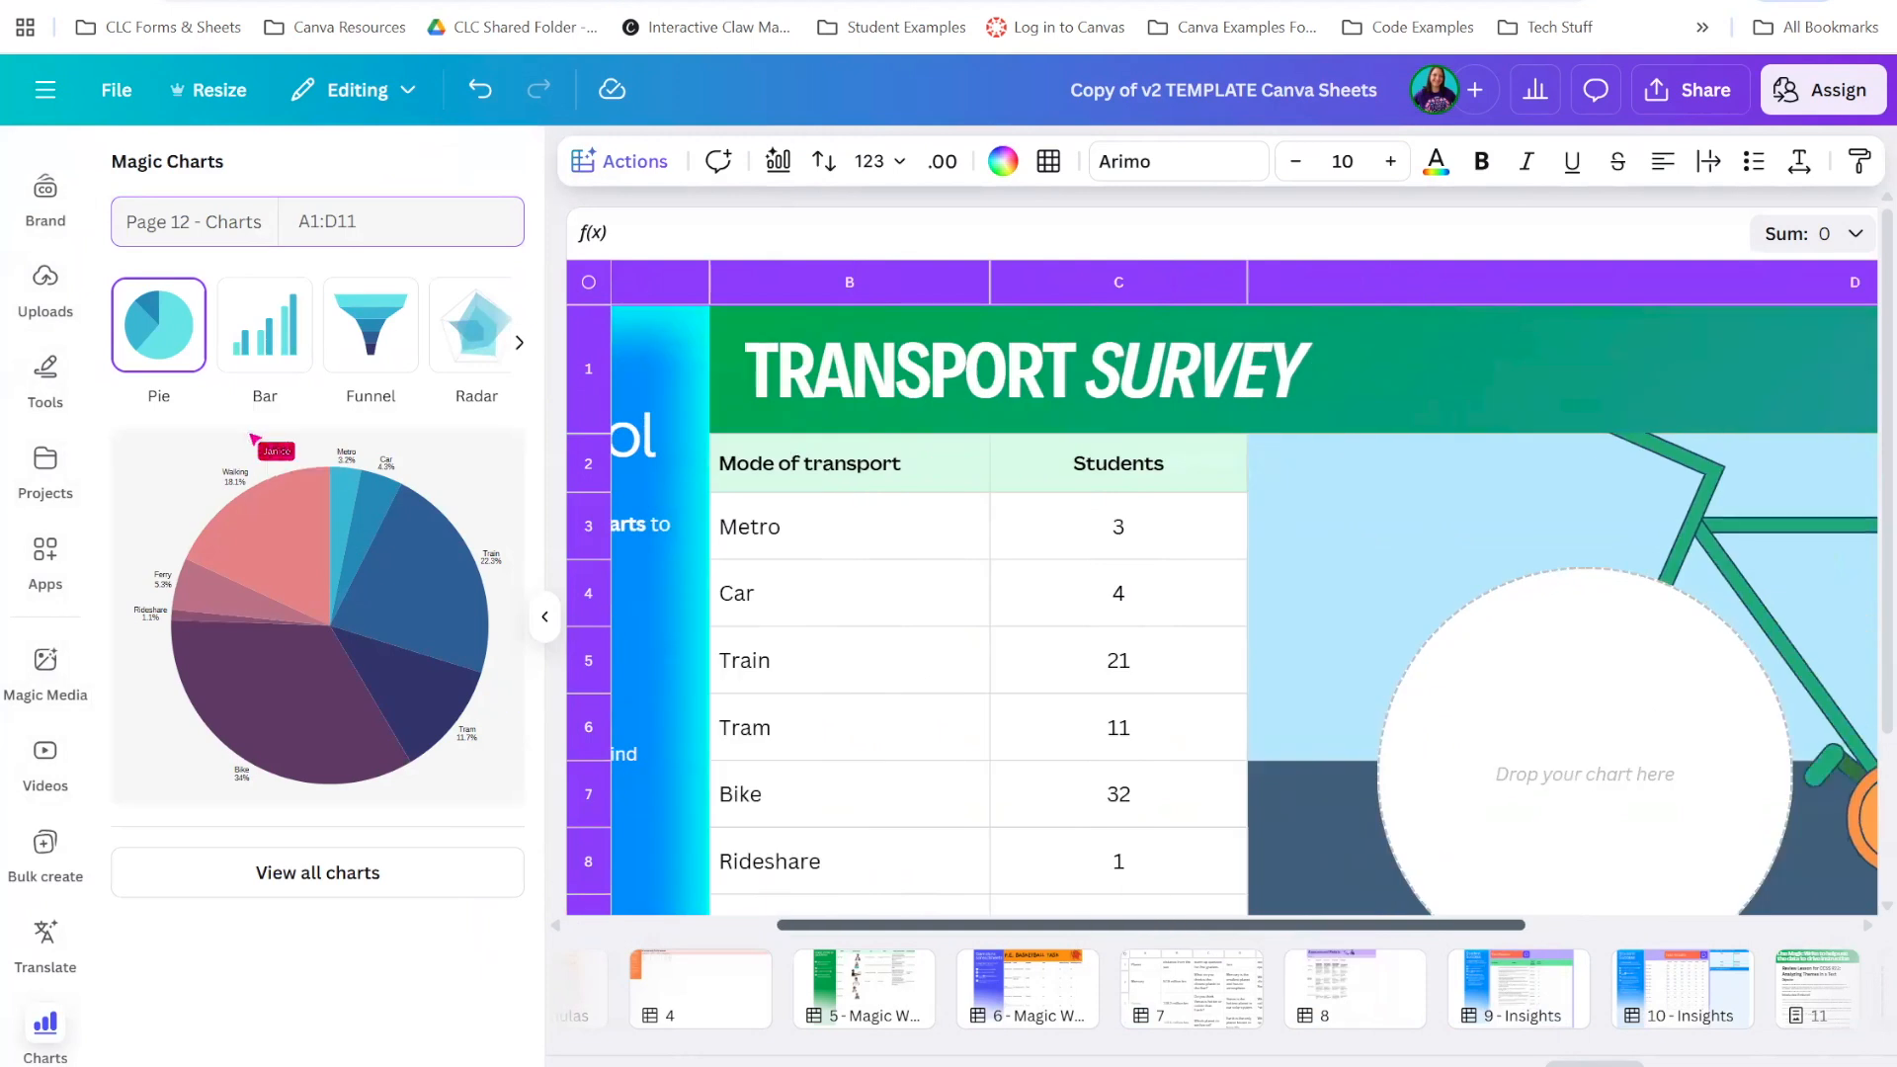
pyautogui.click(158, 332)
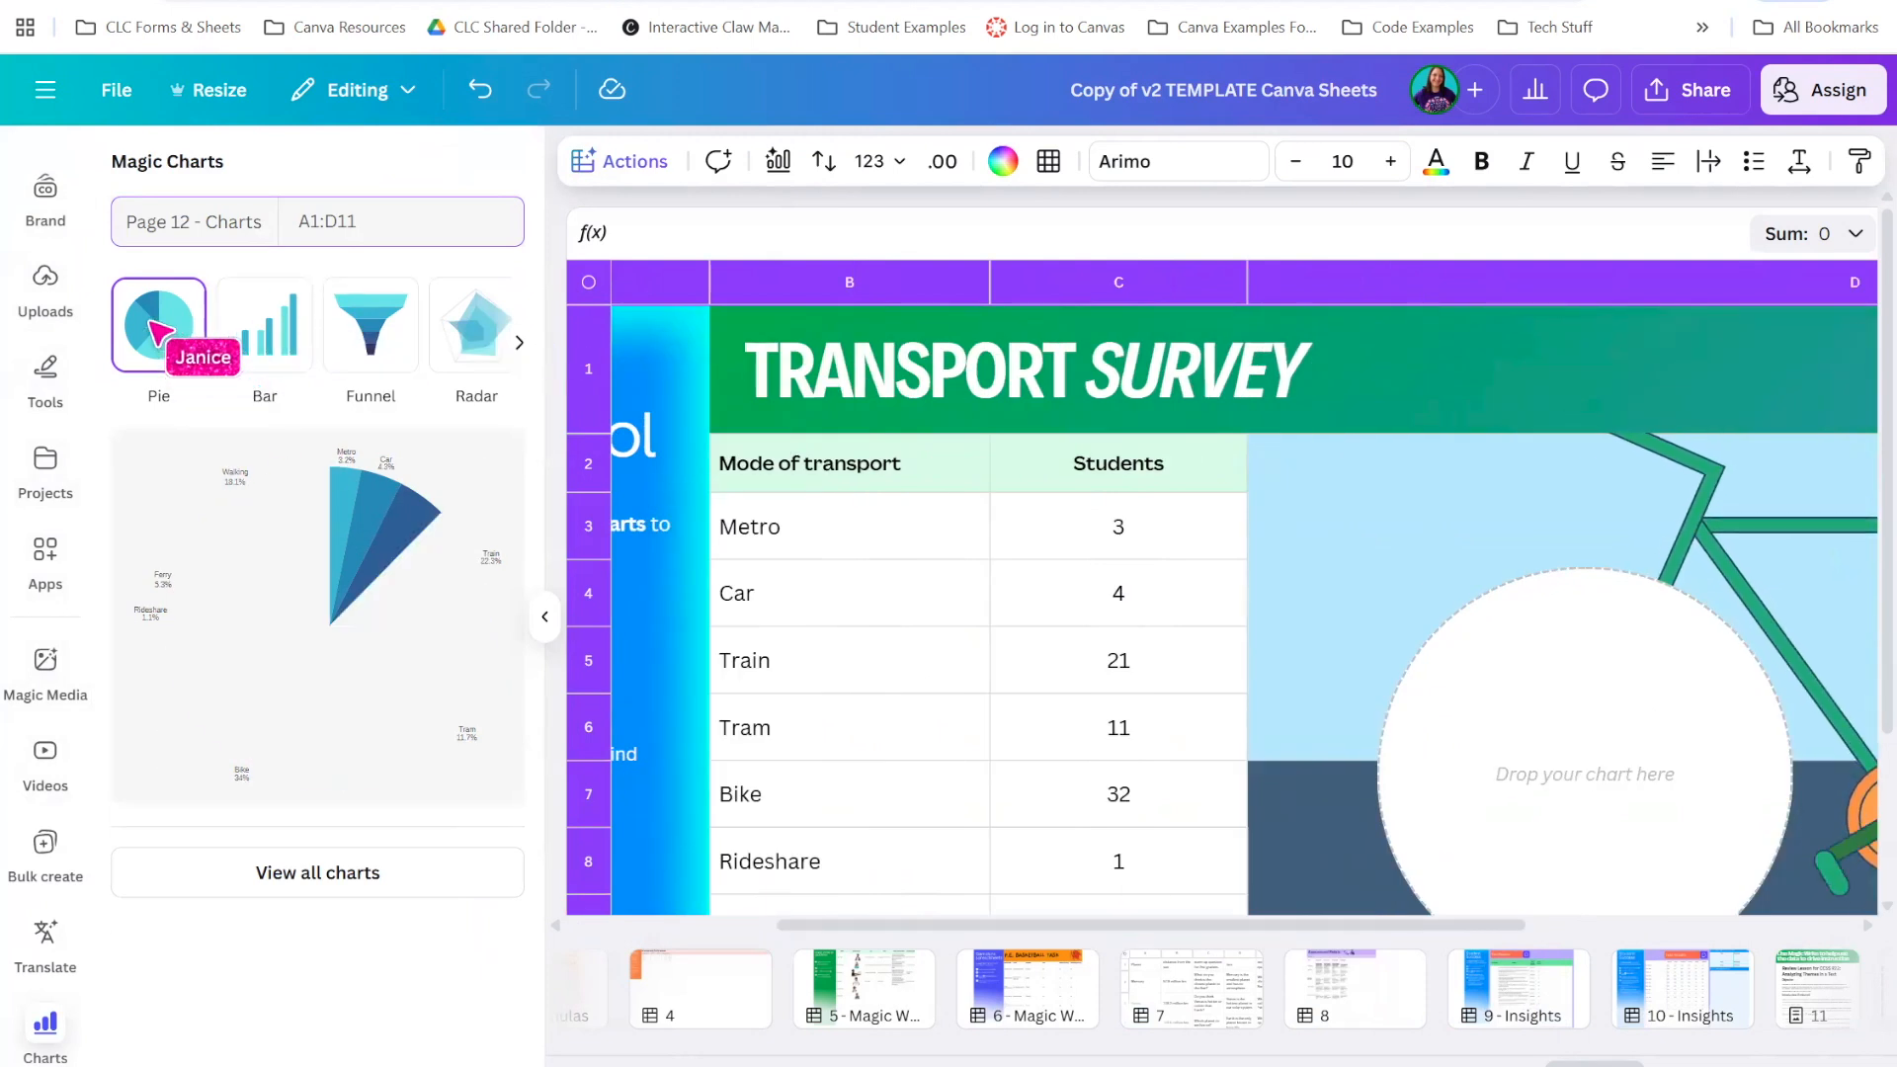
pyautogui.click(332, 590)
pyautogui.moveTo(1505, 623); pyautogui.dragTo(1518, 660)
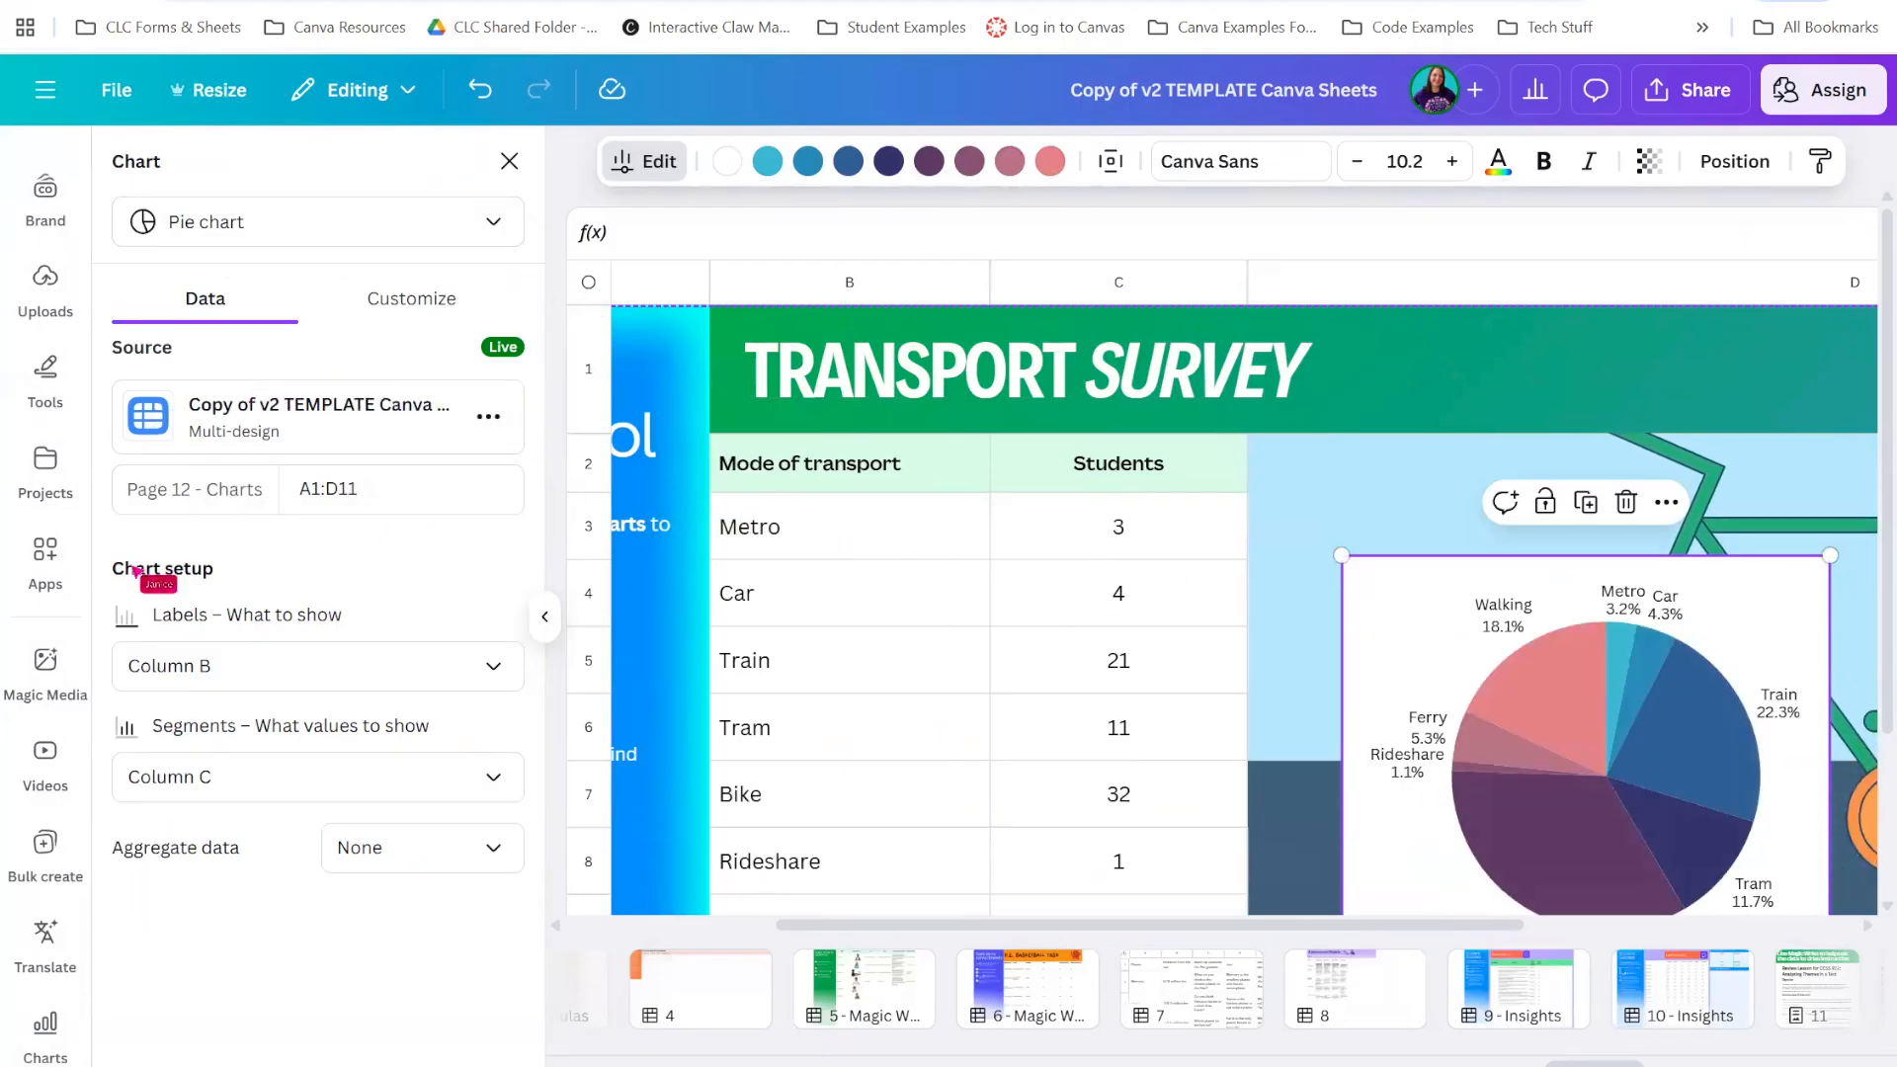
# Collapse the chart settings, look over the finished Transport Survey sheet and open the Sheets + Bulk Create page 13
pyautogui.click(544, 617)
pyautogui.moveTo(687, 923); pyautogui.dragTo(400, 934)
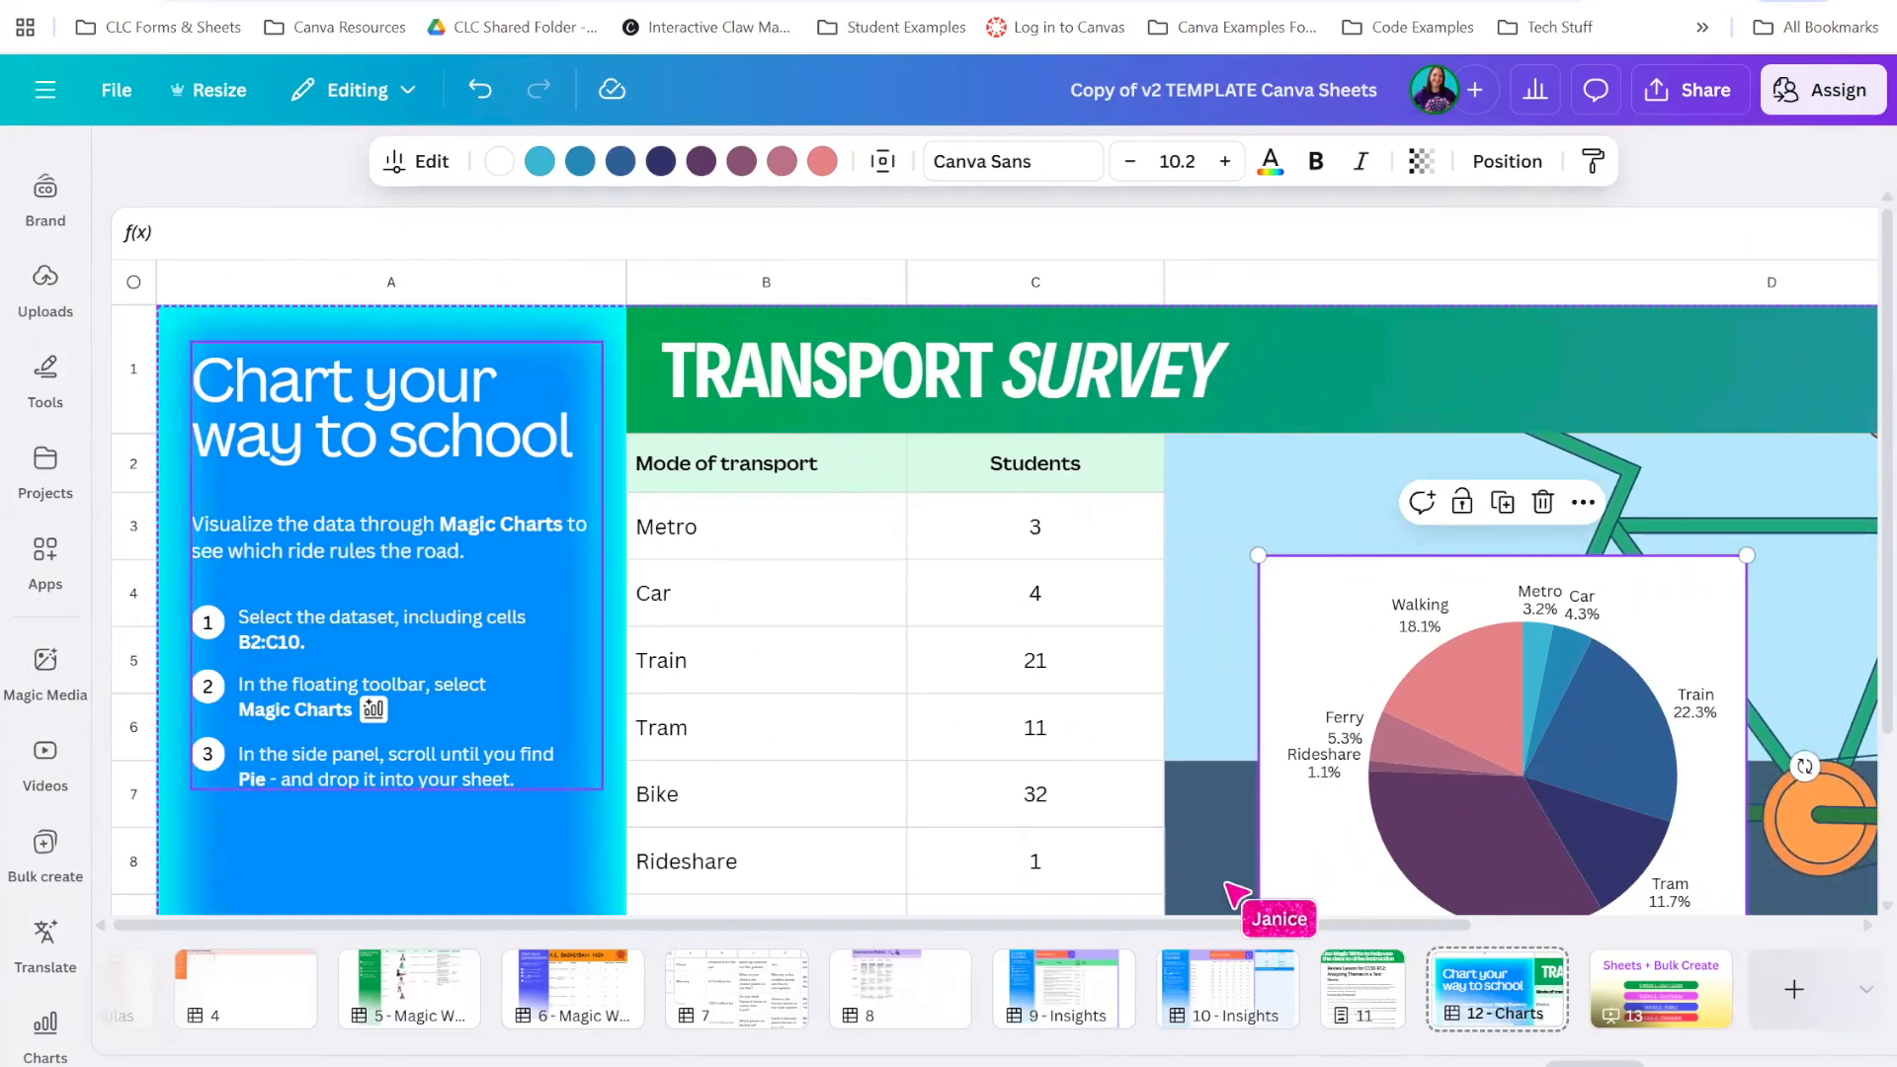
pyautogui.click(1692, 1016)
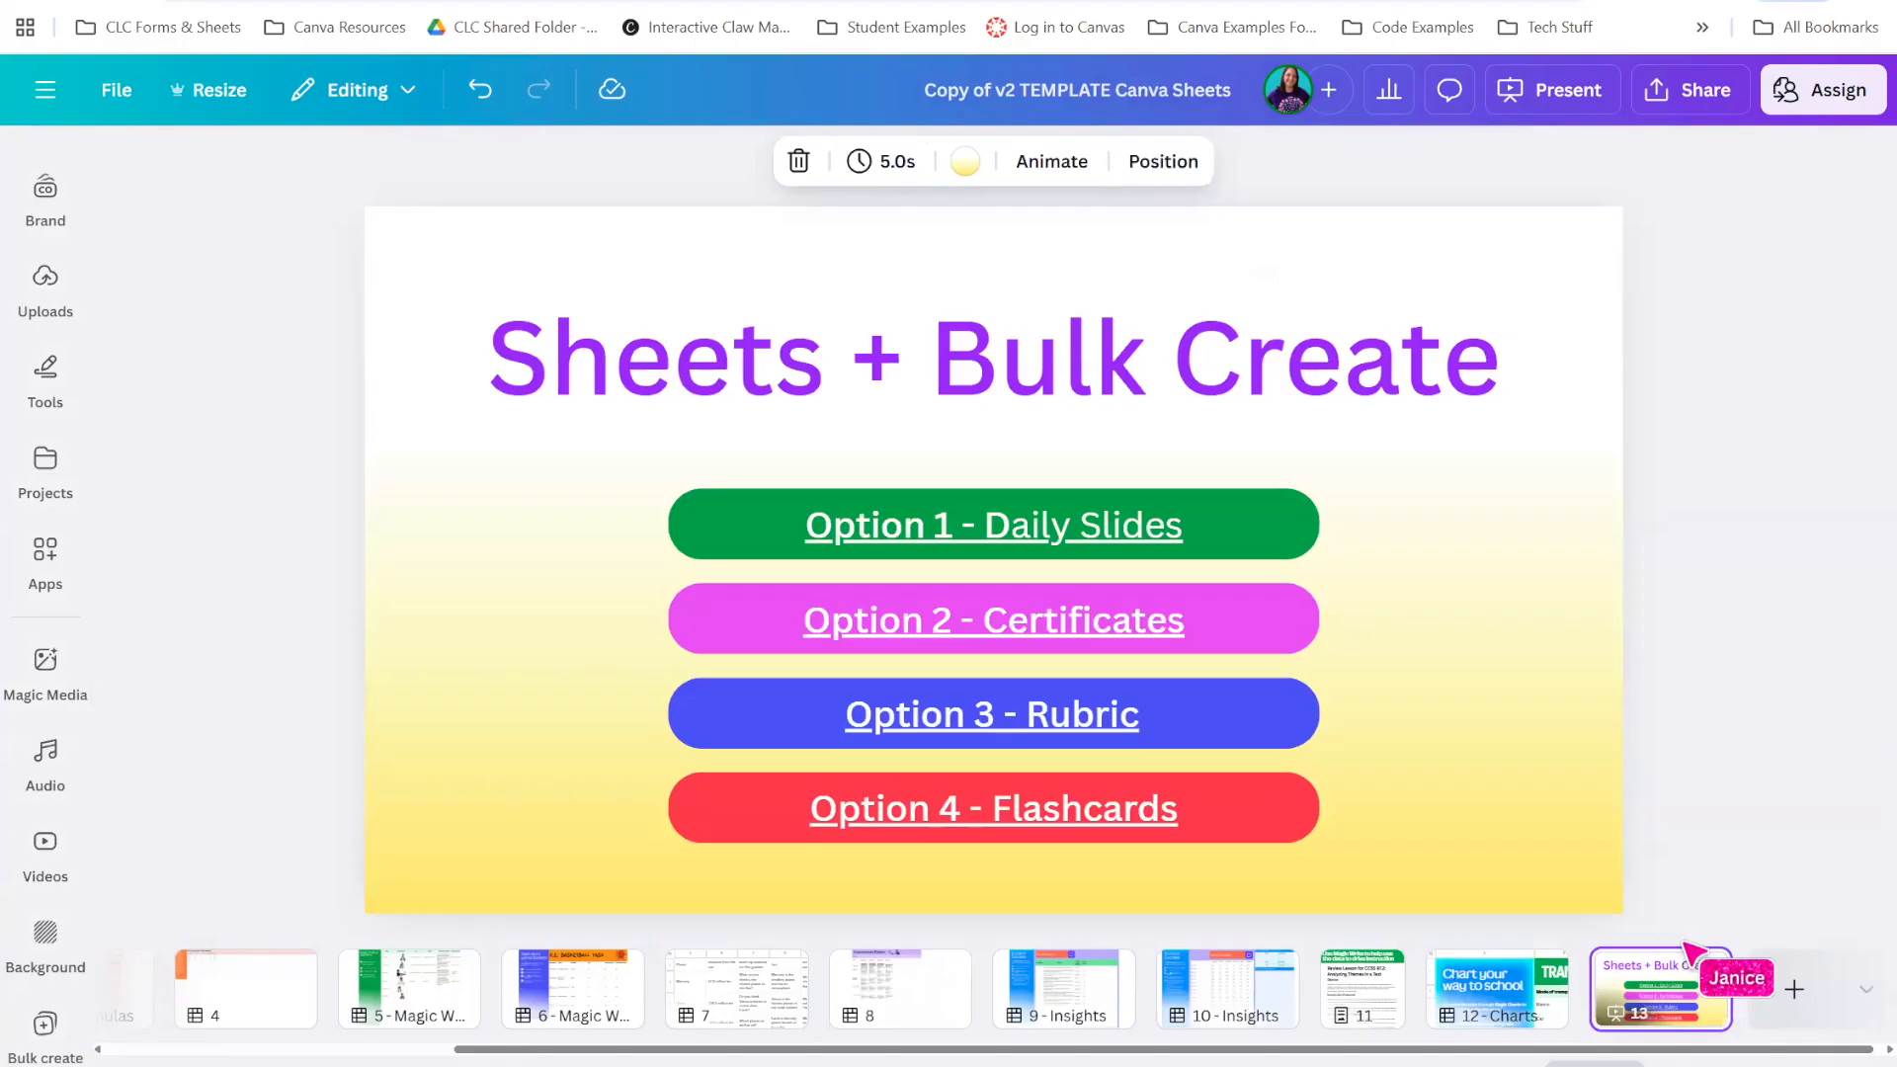